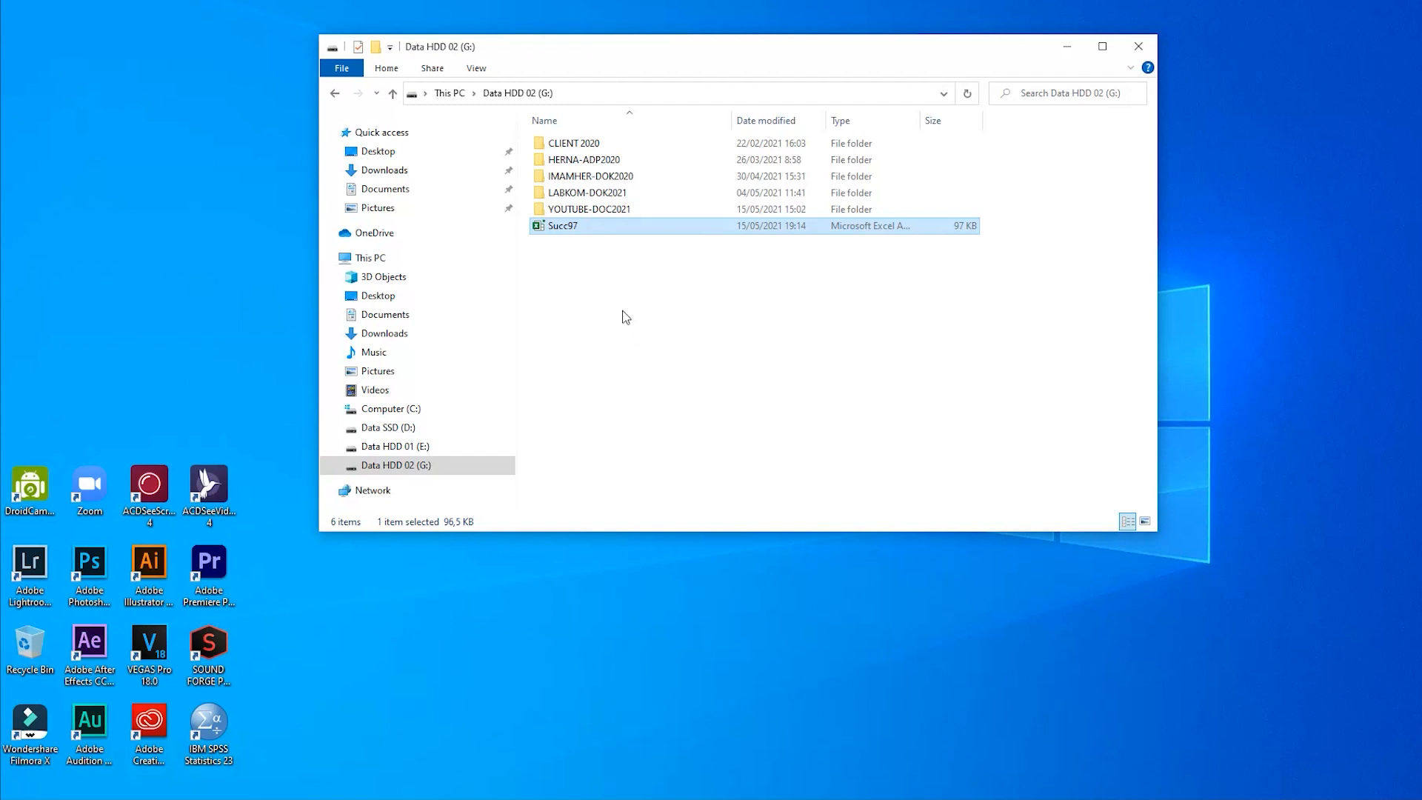
- Open the Succ97 add-in file from Data HDD 02 (G:) and bring up the list of available Excel add-ins
mouse_move(581, 235)
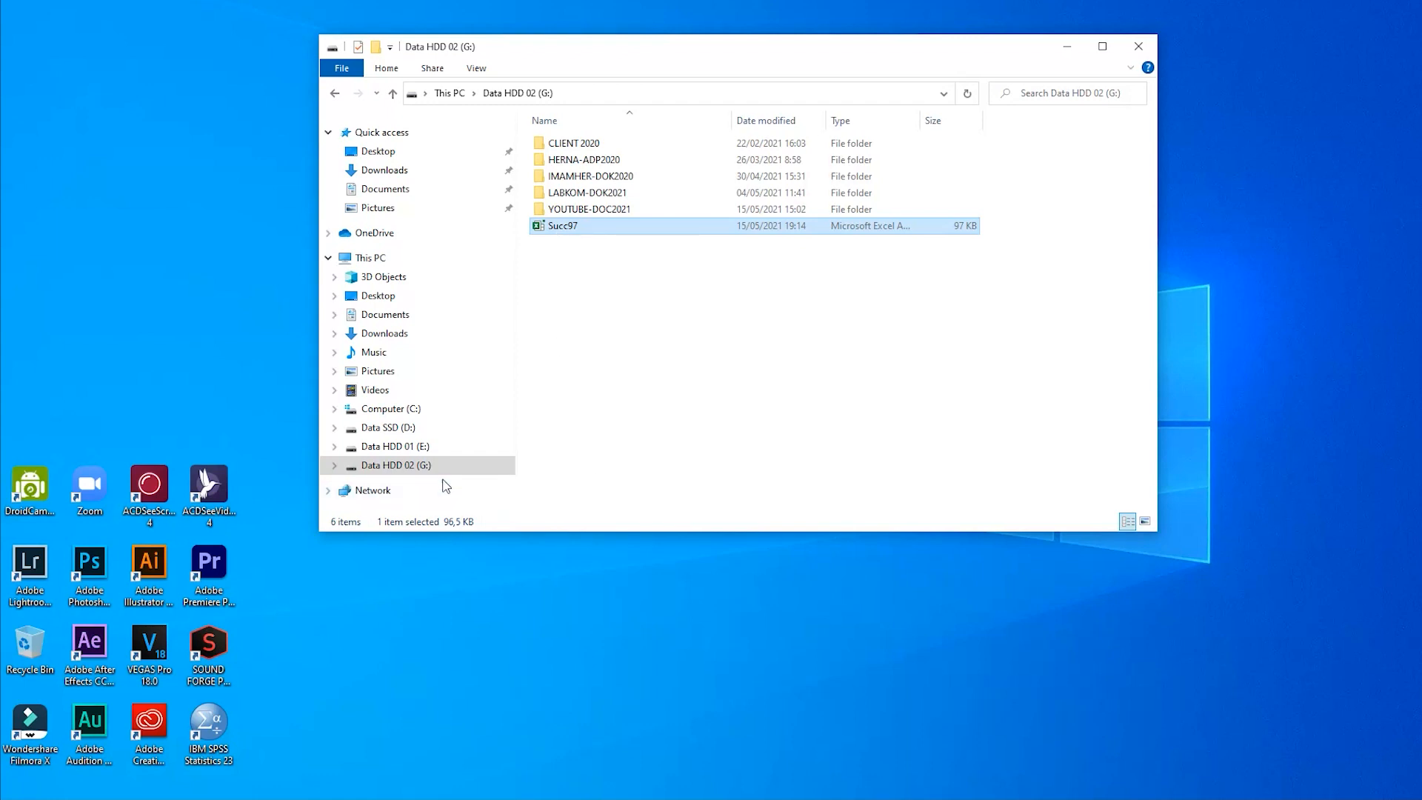
double_click(592, 233)
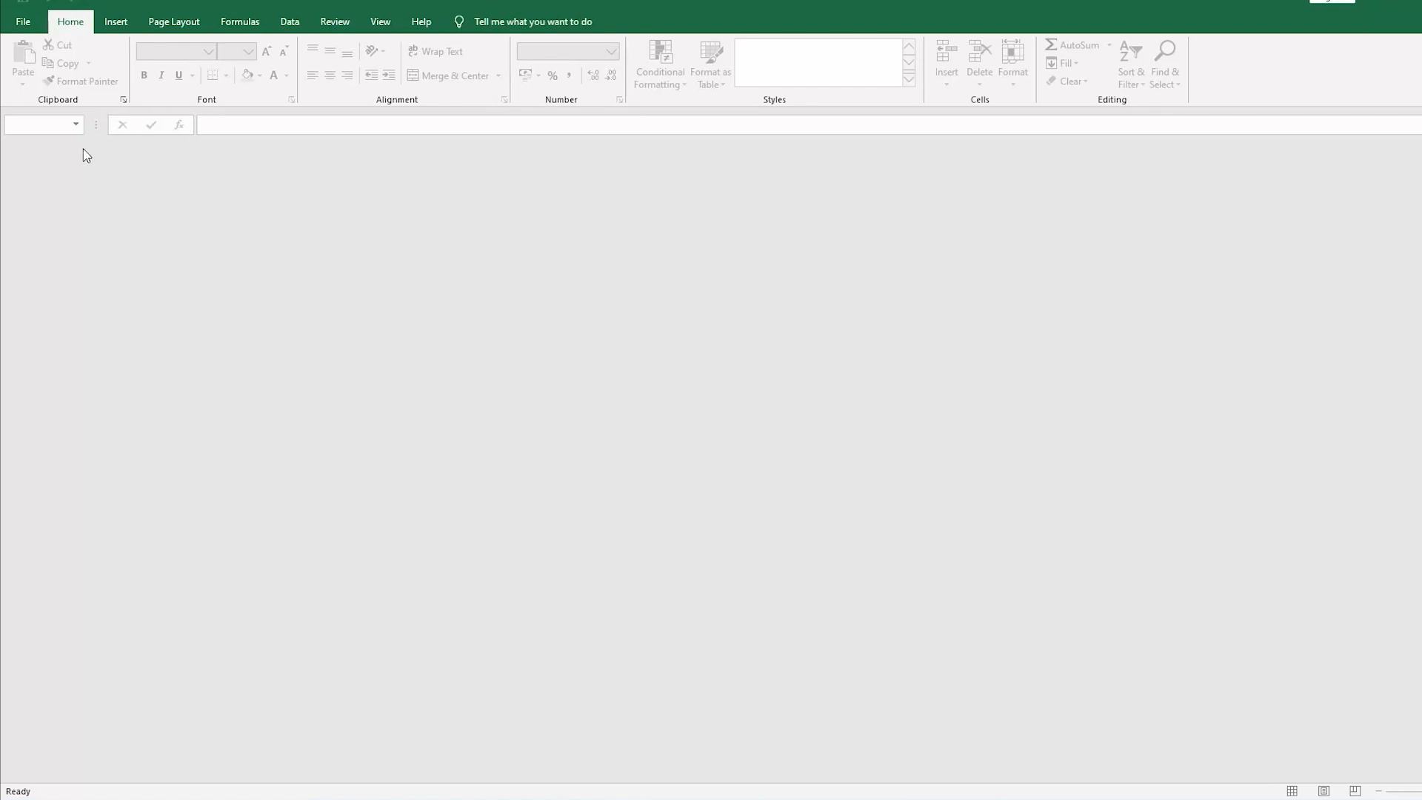
left_click(23, 22)
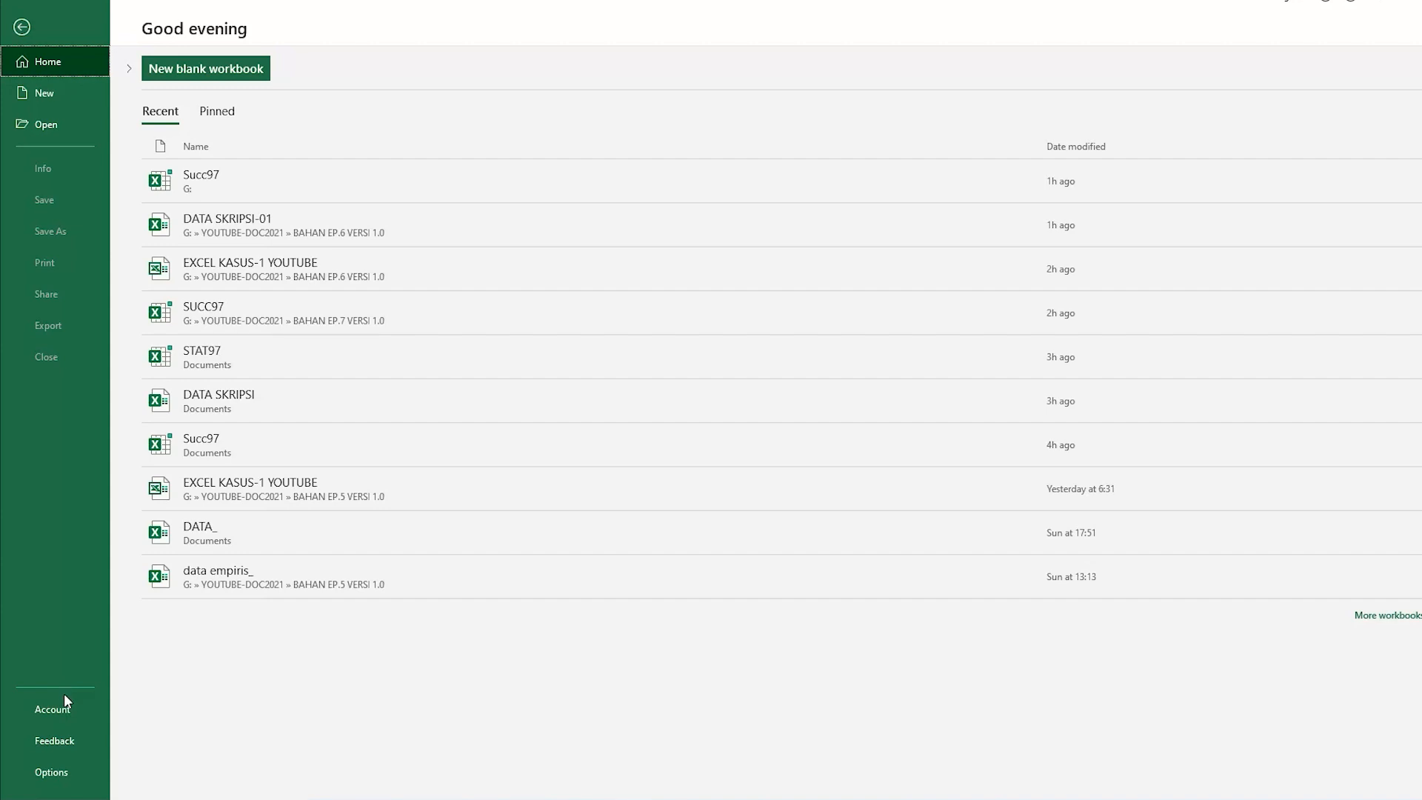
left_click(52, 772)
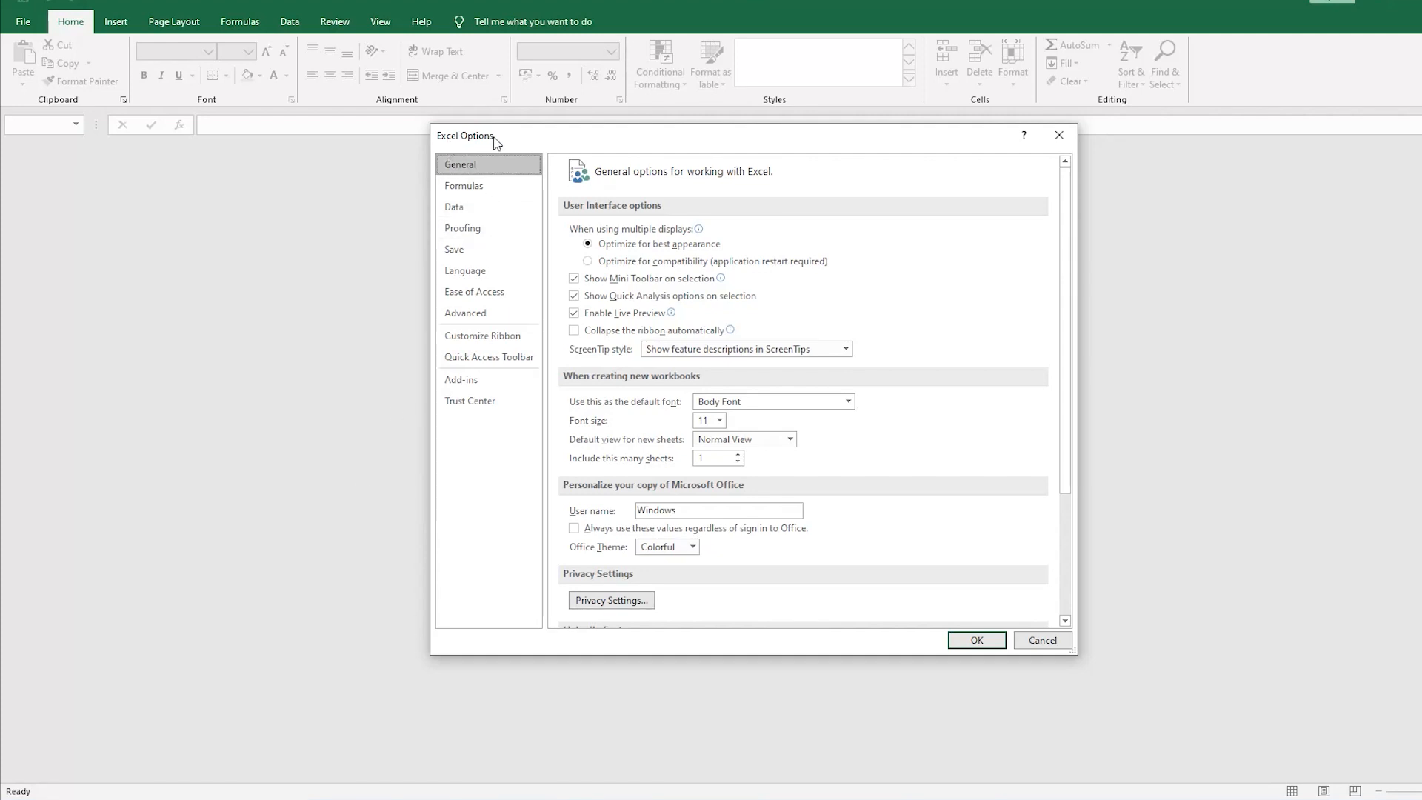
left_click(493, 391)
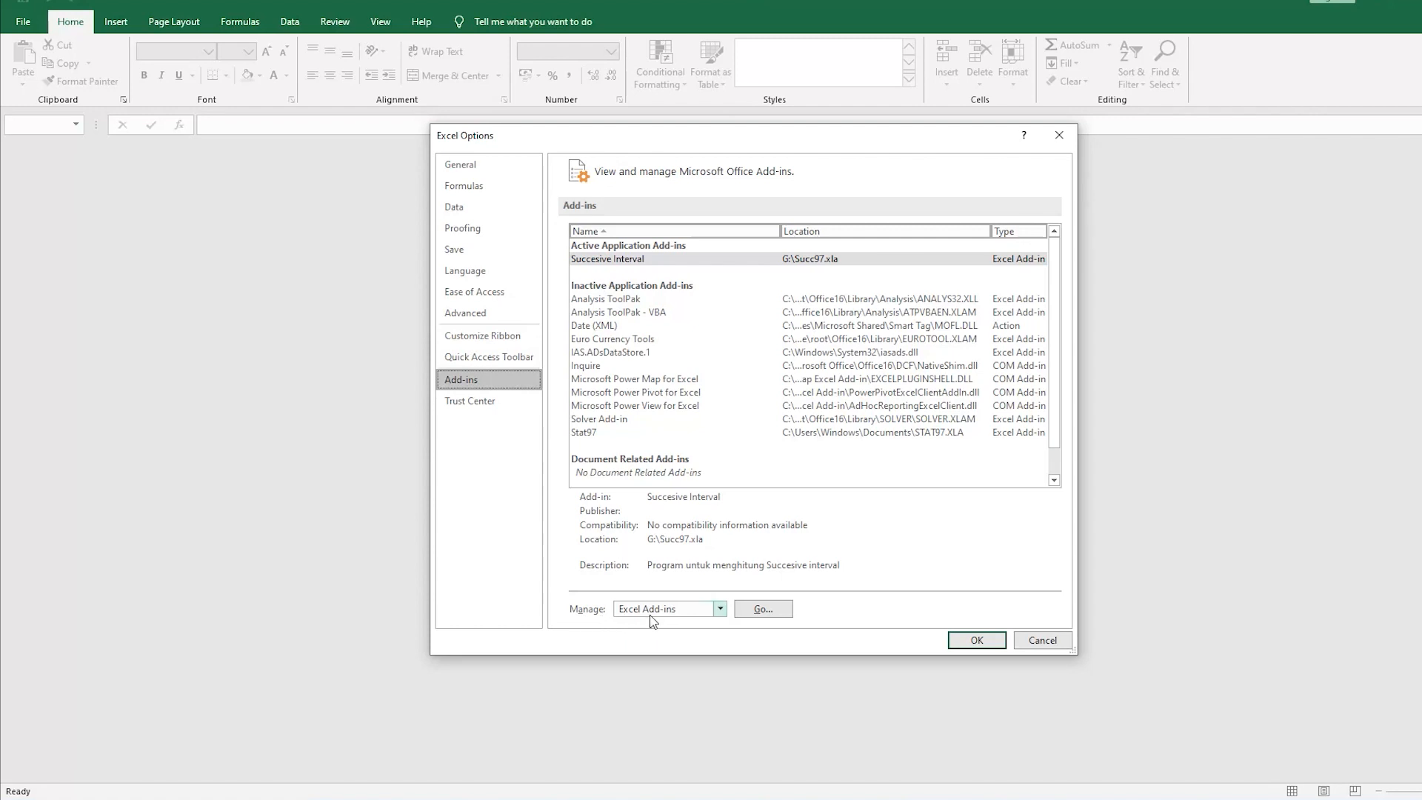
left_click(780, 614)
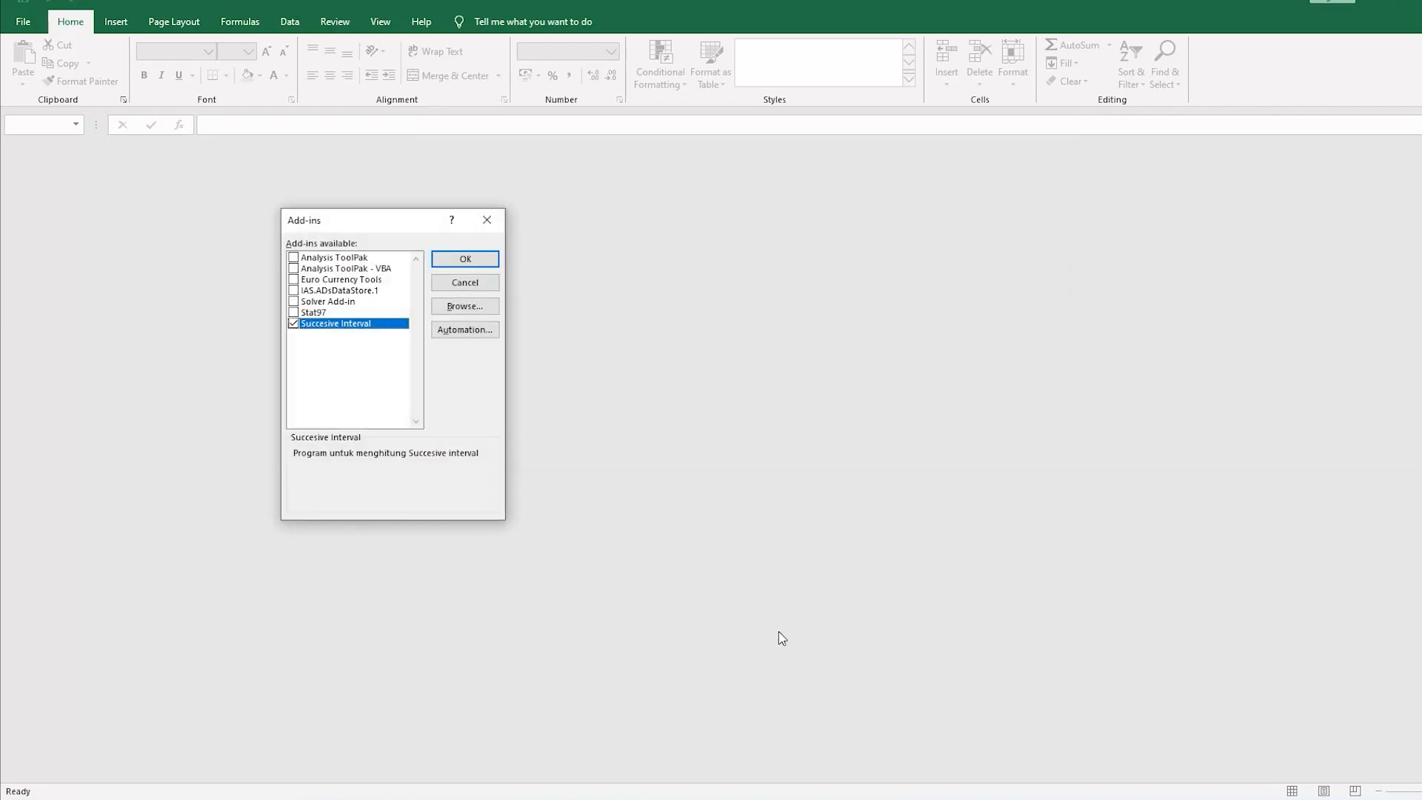
- Deselect Succesive Interval, reload it from Succ97 on Data HDD 02 (G:) replacing the existing file, and show the add-in commands
left_click(295, 324)
left_click(479, 311)
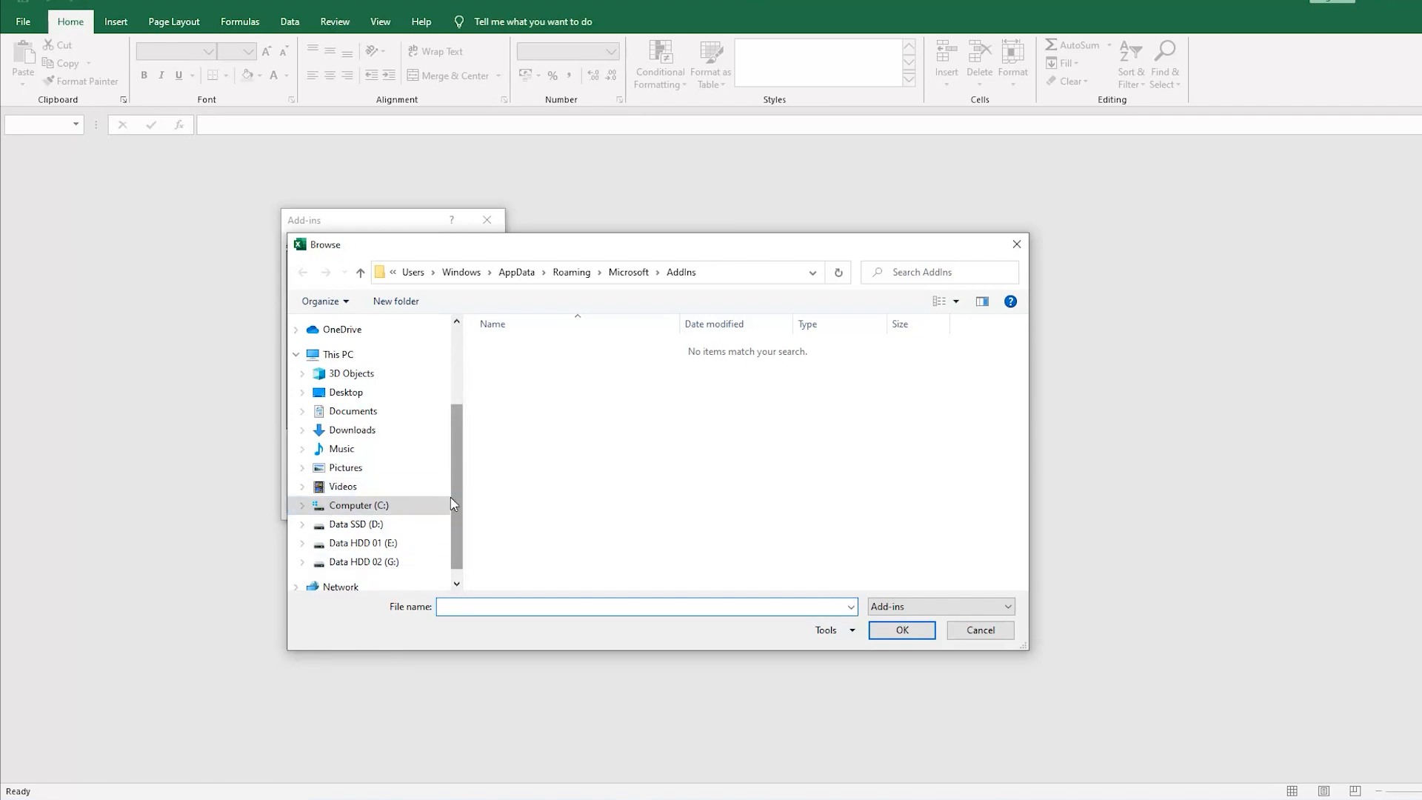
left_click(395, 563)
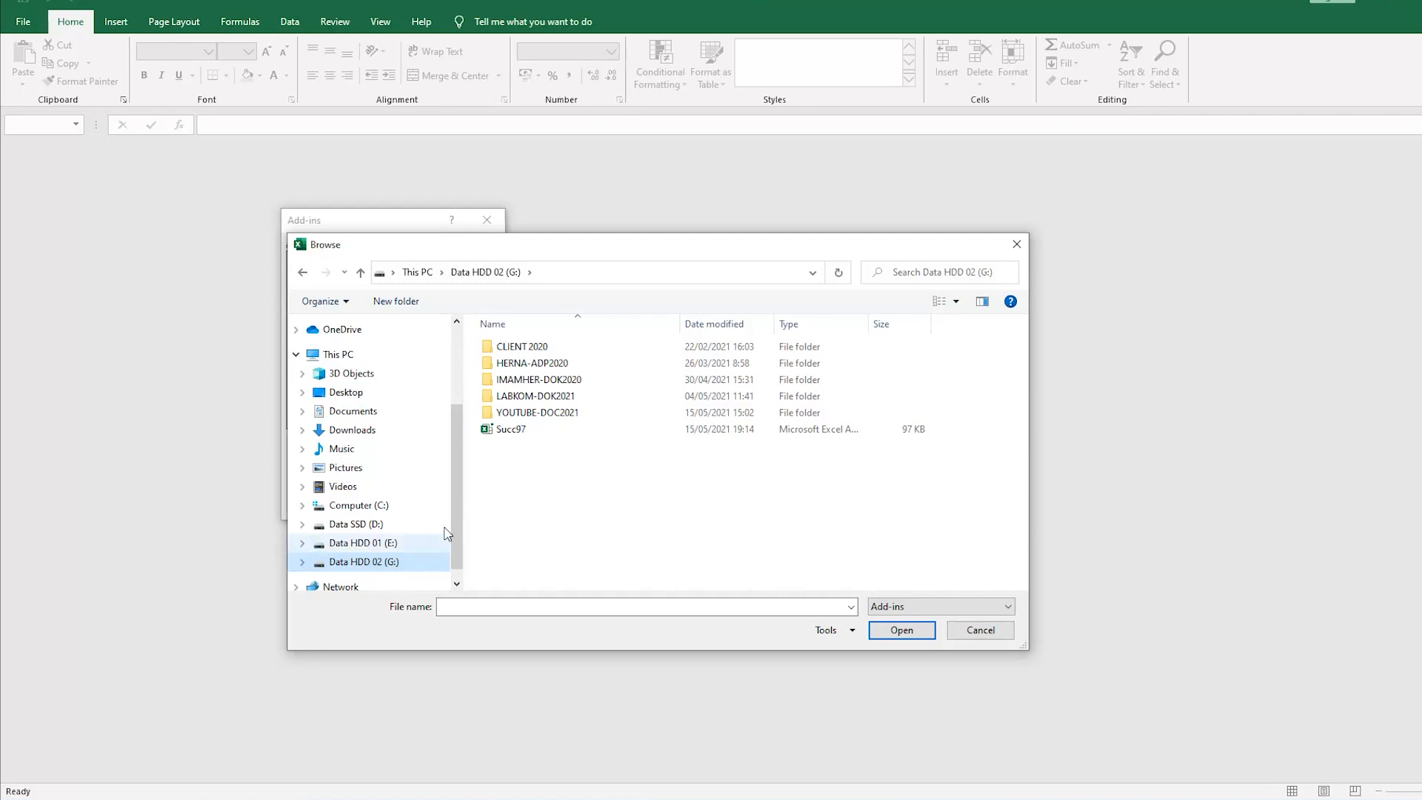
left_click(518, 431)
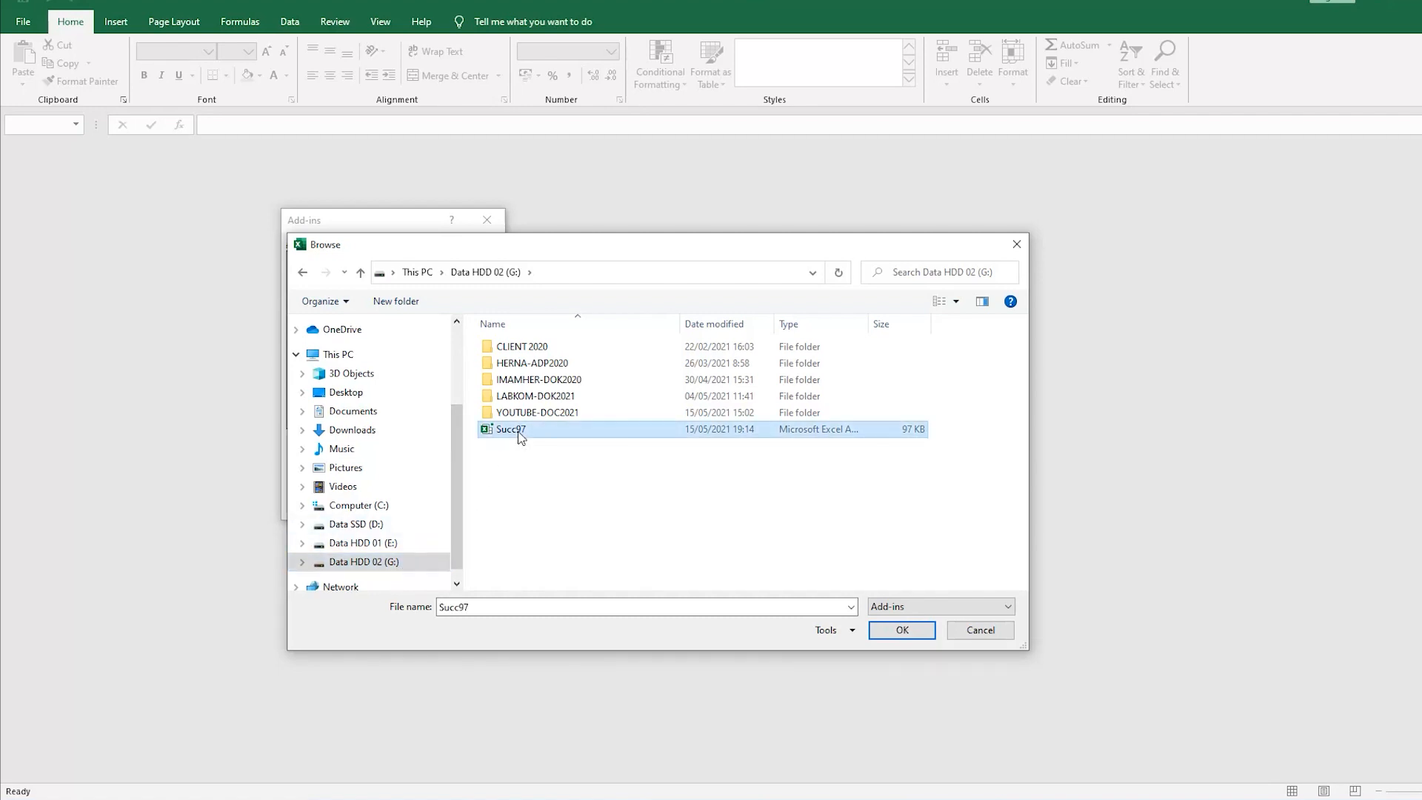
left_click(909, 635)
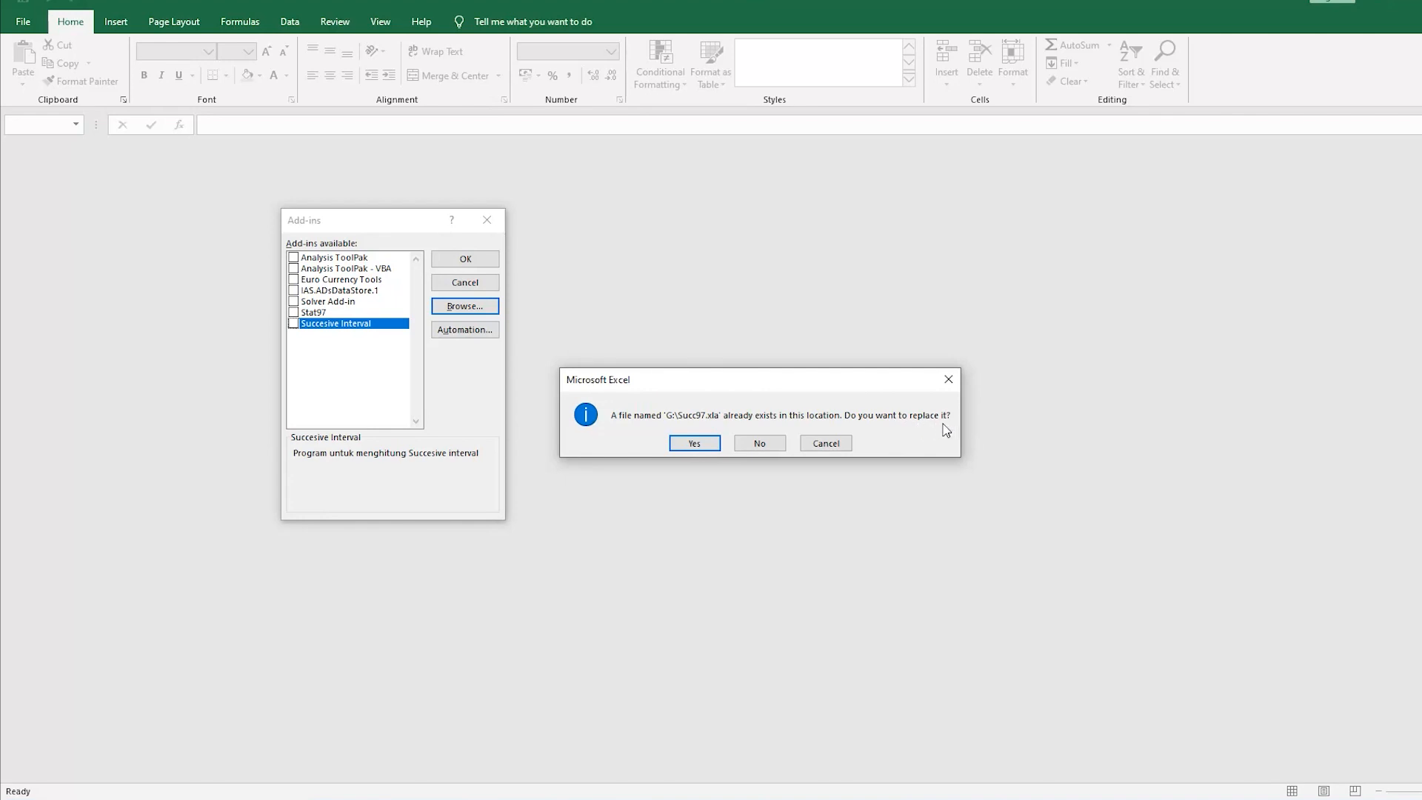
left_click(696, 444)
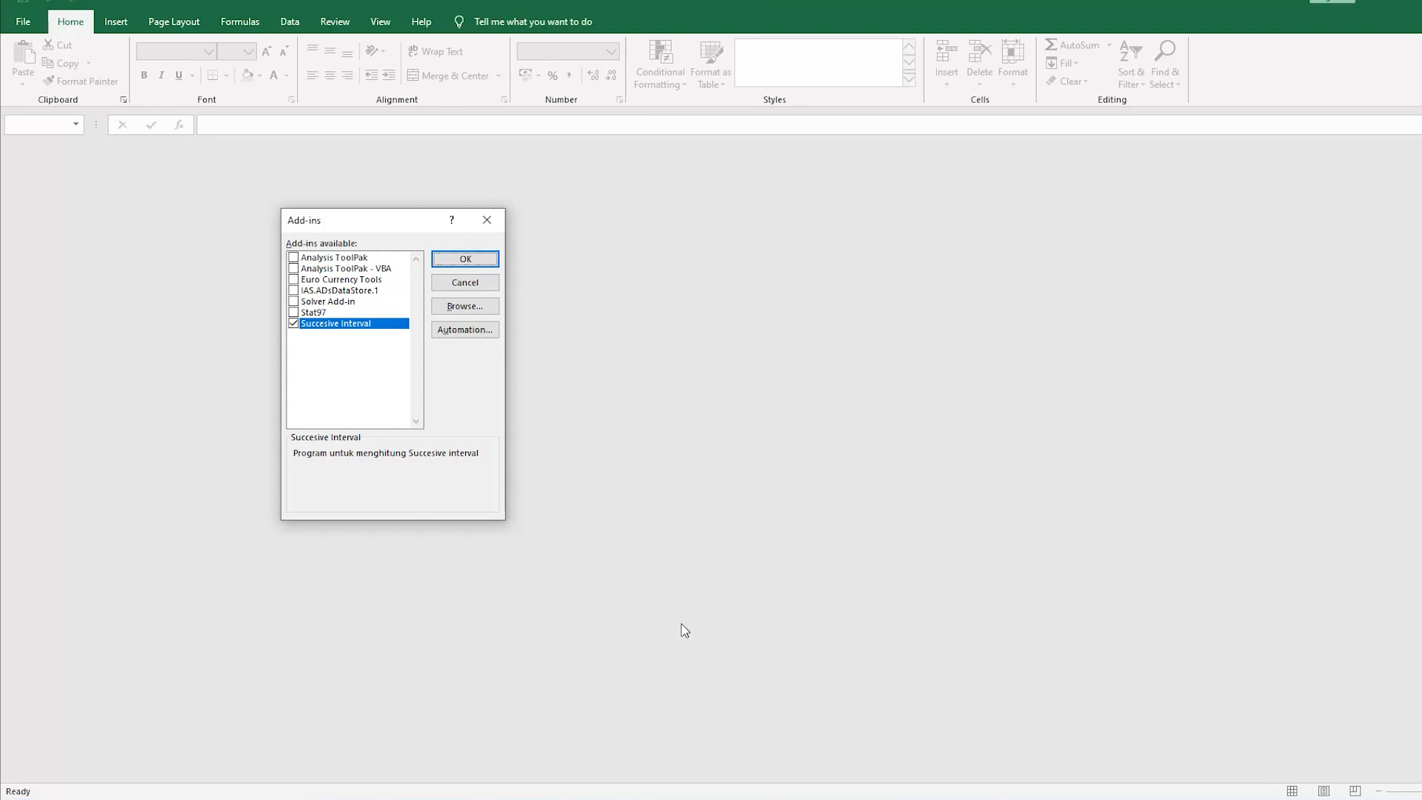
left_click(474, 260)
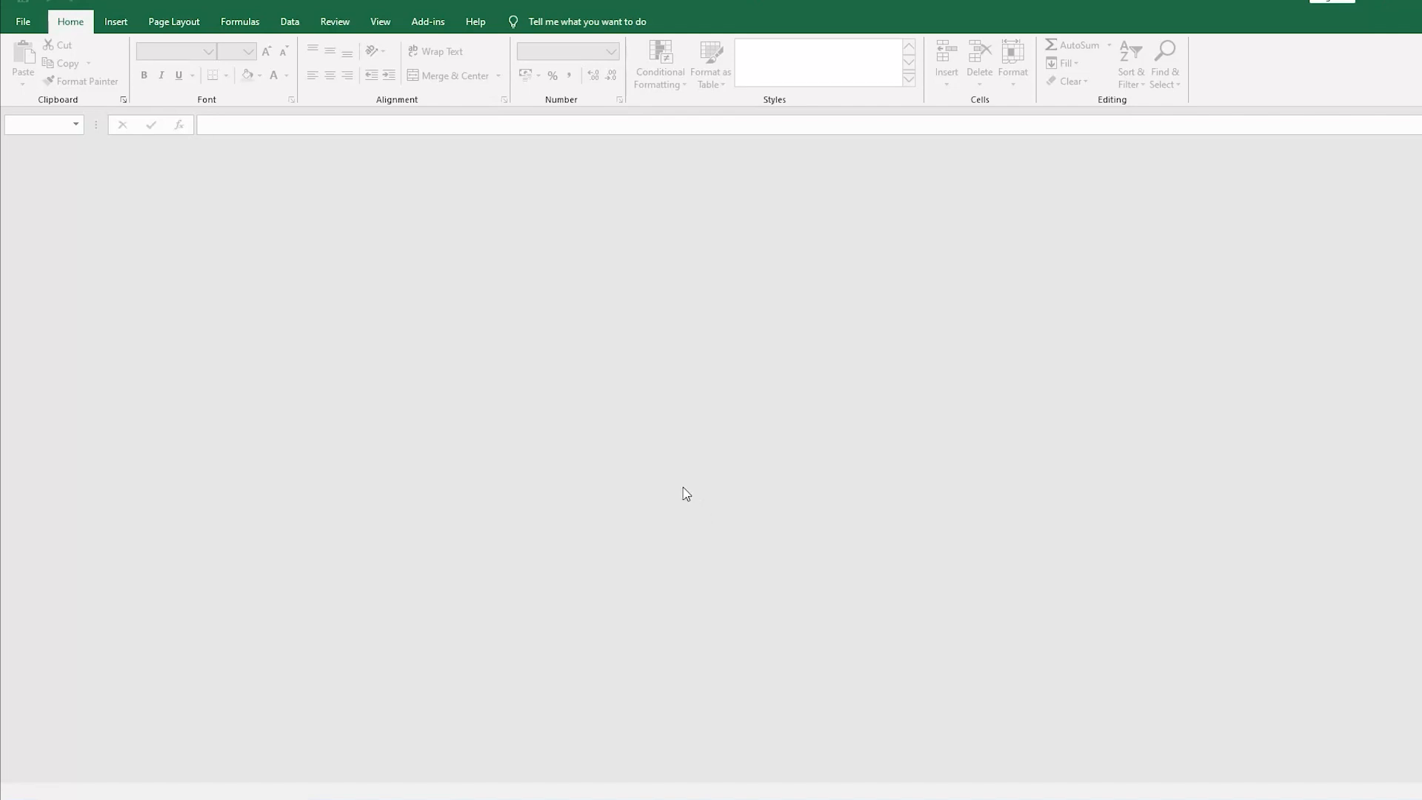
left_click(433, 27)
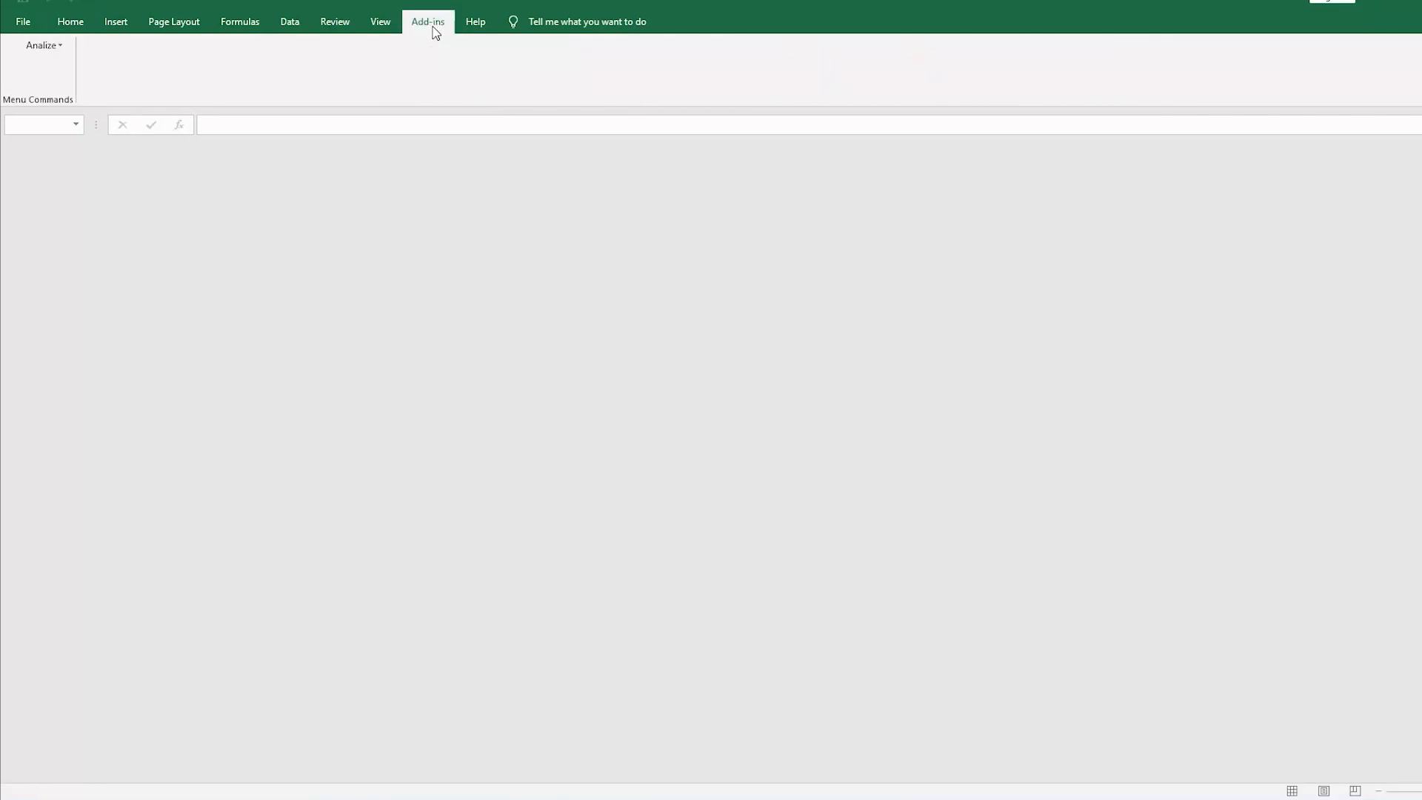
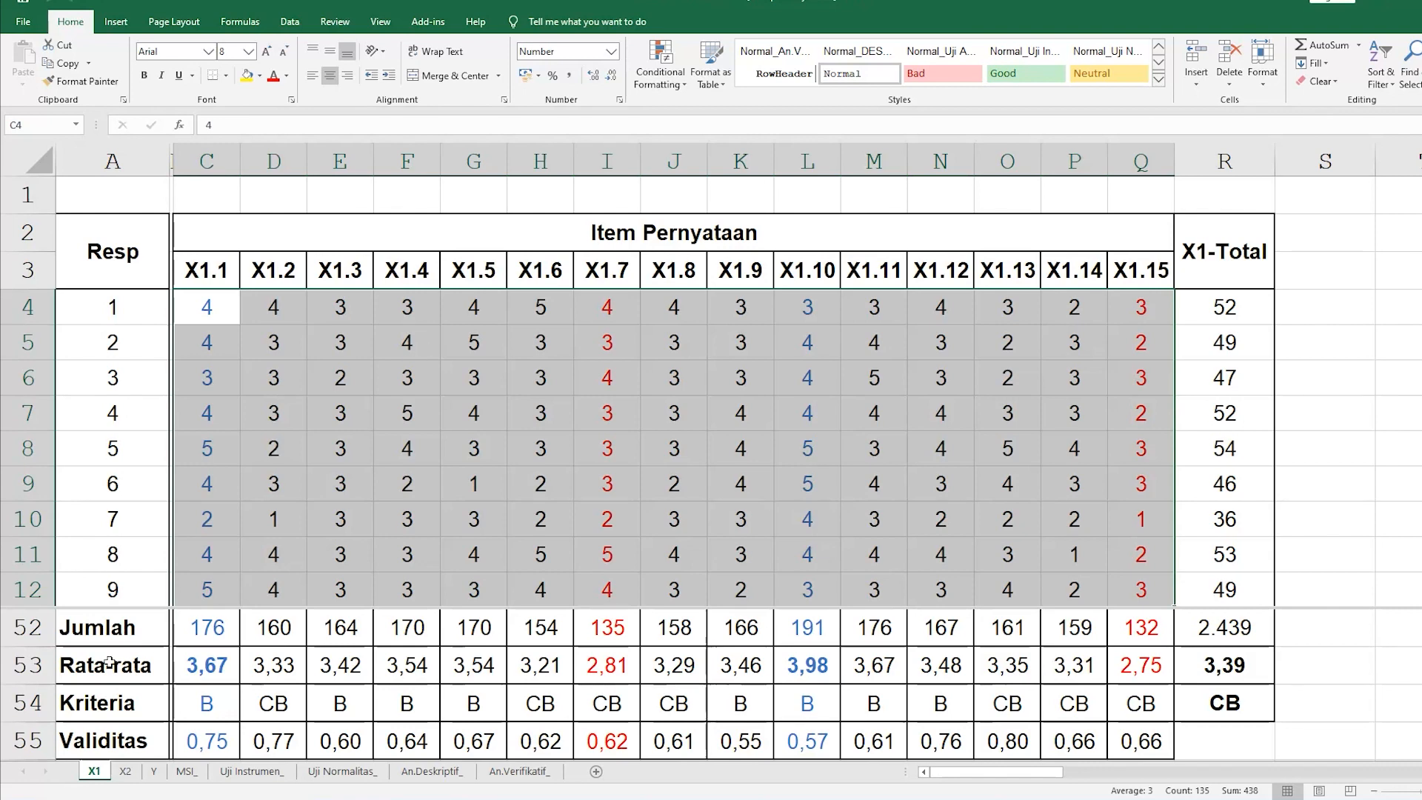
- Examine the item scores on the X1 sheet from respondent 1 down to respondent 48
scroll(304, 389, "down", 2)
scroll(313, 391, "up", 2)
left_click(232, 307)
left_click(104, 312)
left_click(199, 316)
scroll(211, 326, "down", 6)
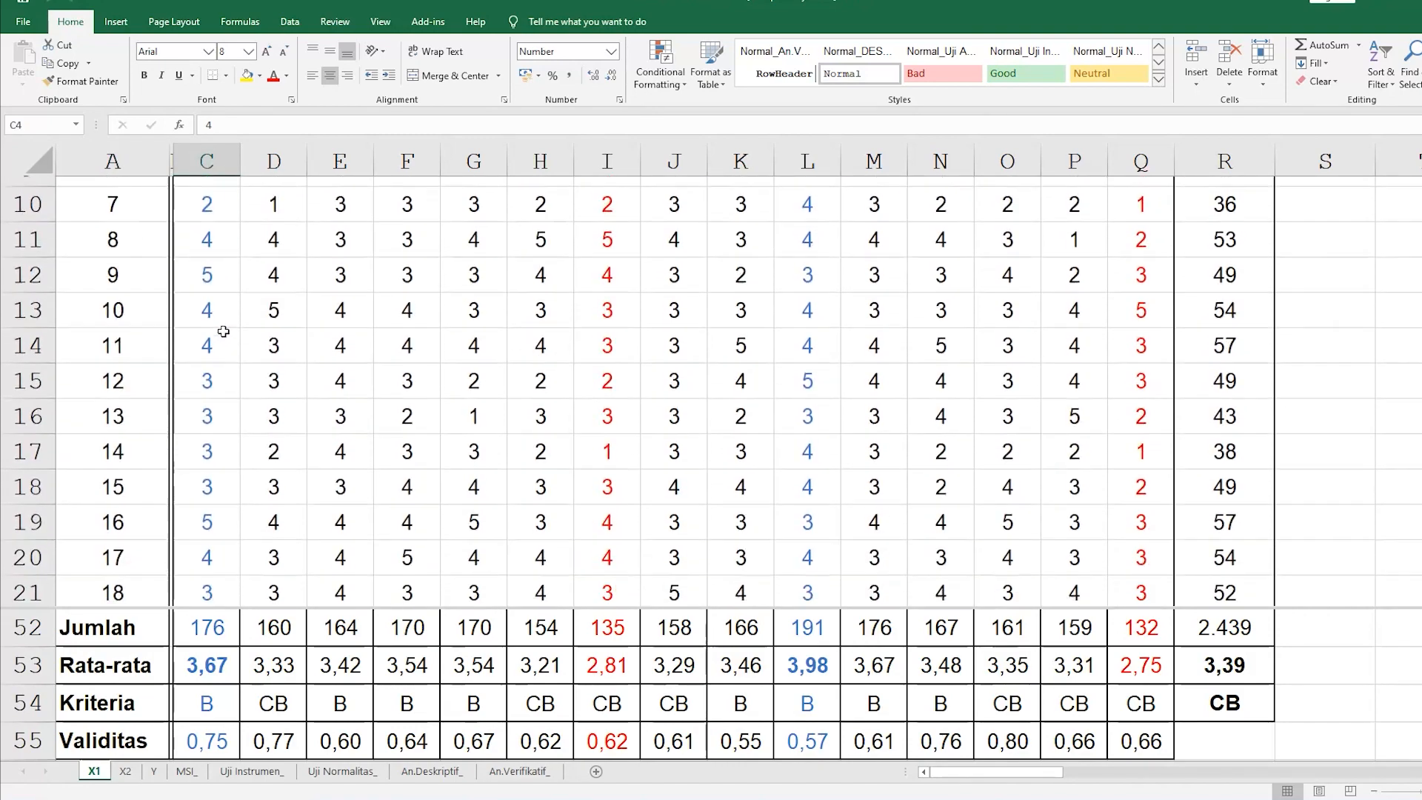
scroll(223, 333, "down", 5)
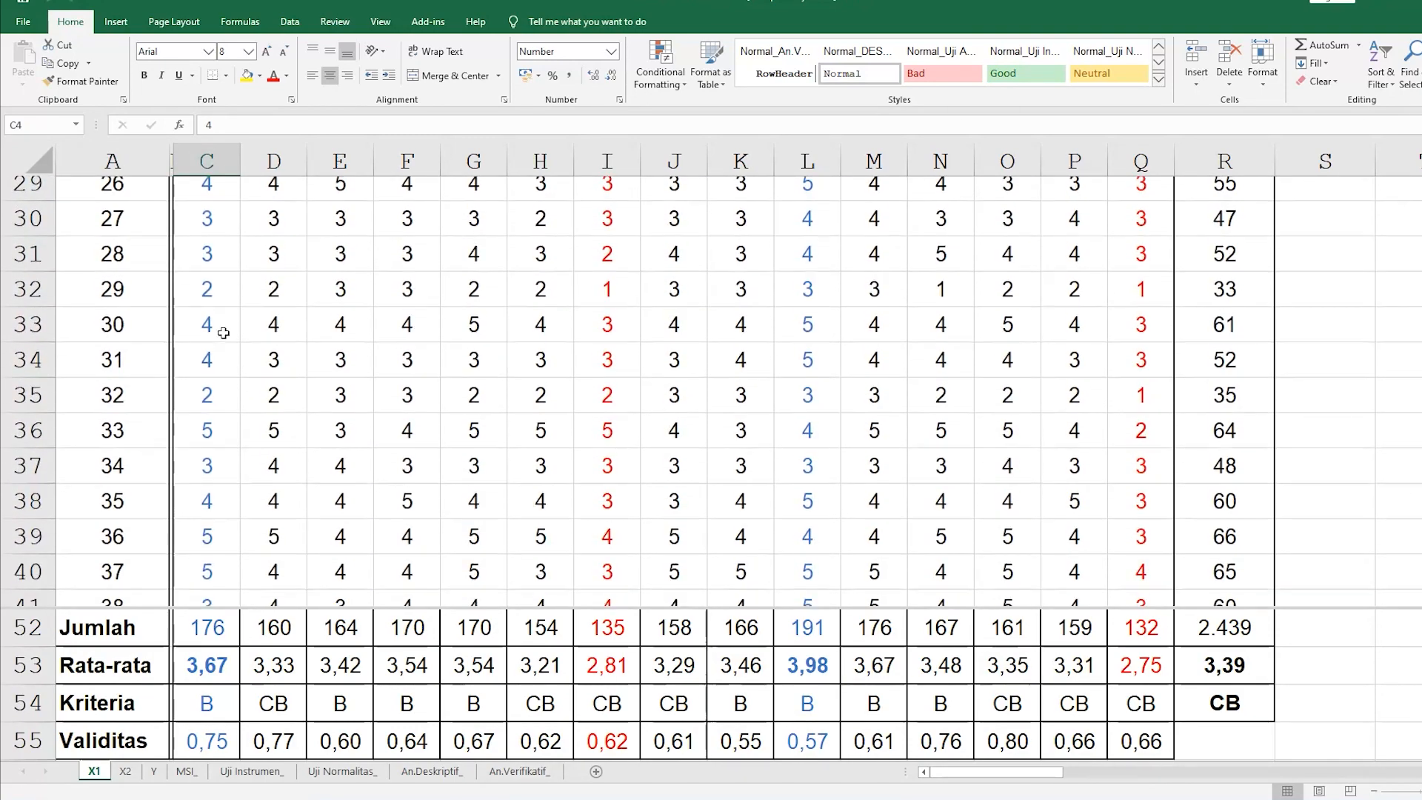
scroll(213, 327, "down", 2)
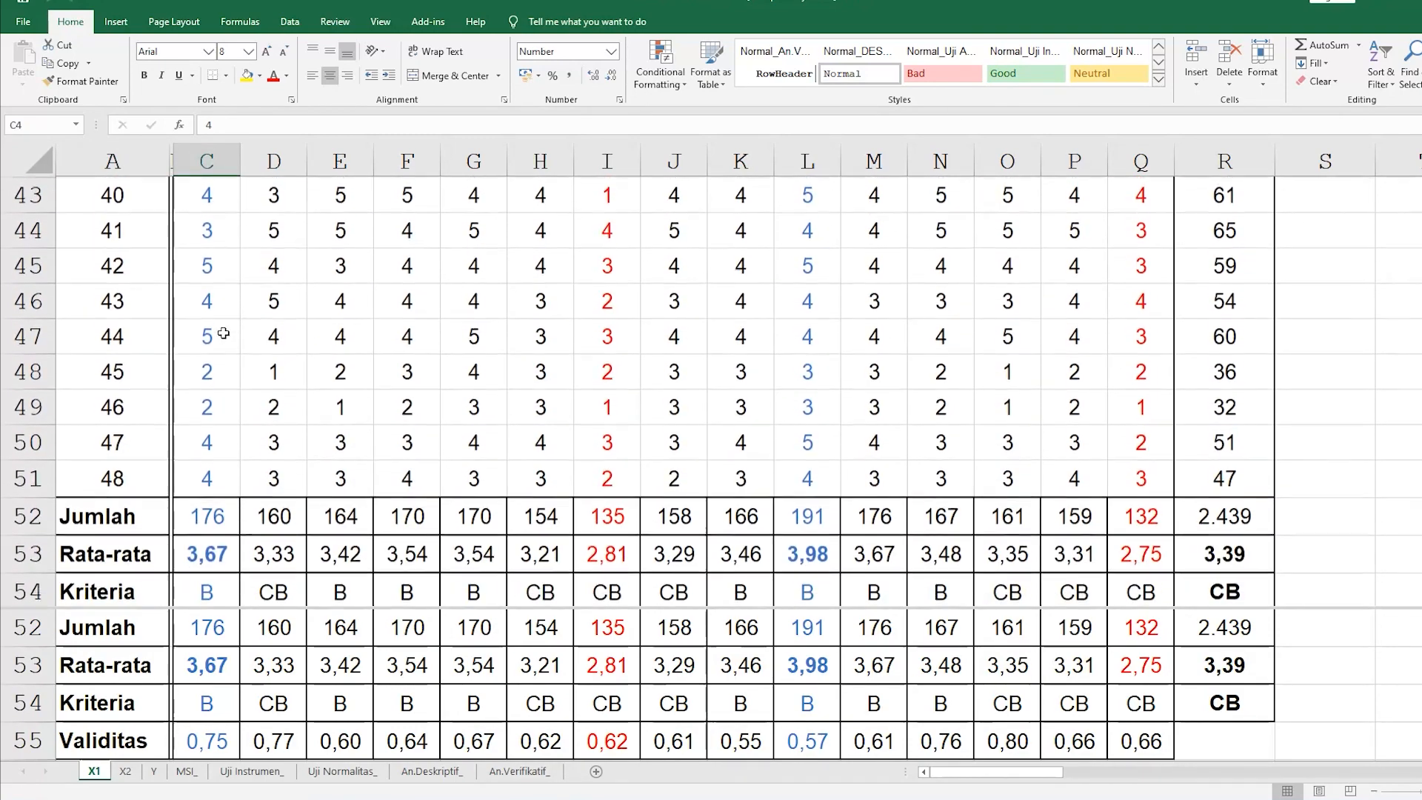
left_click(206, 477)
scroll(207, 477, "up", 1)
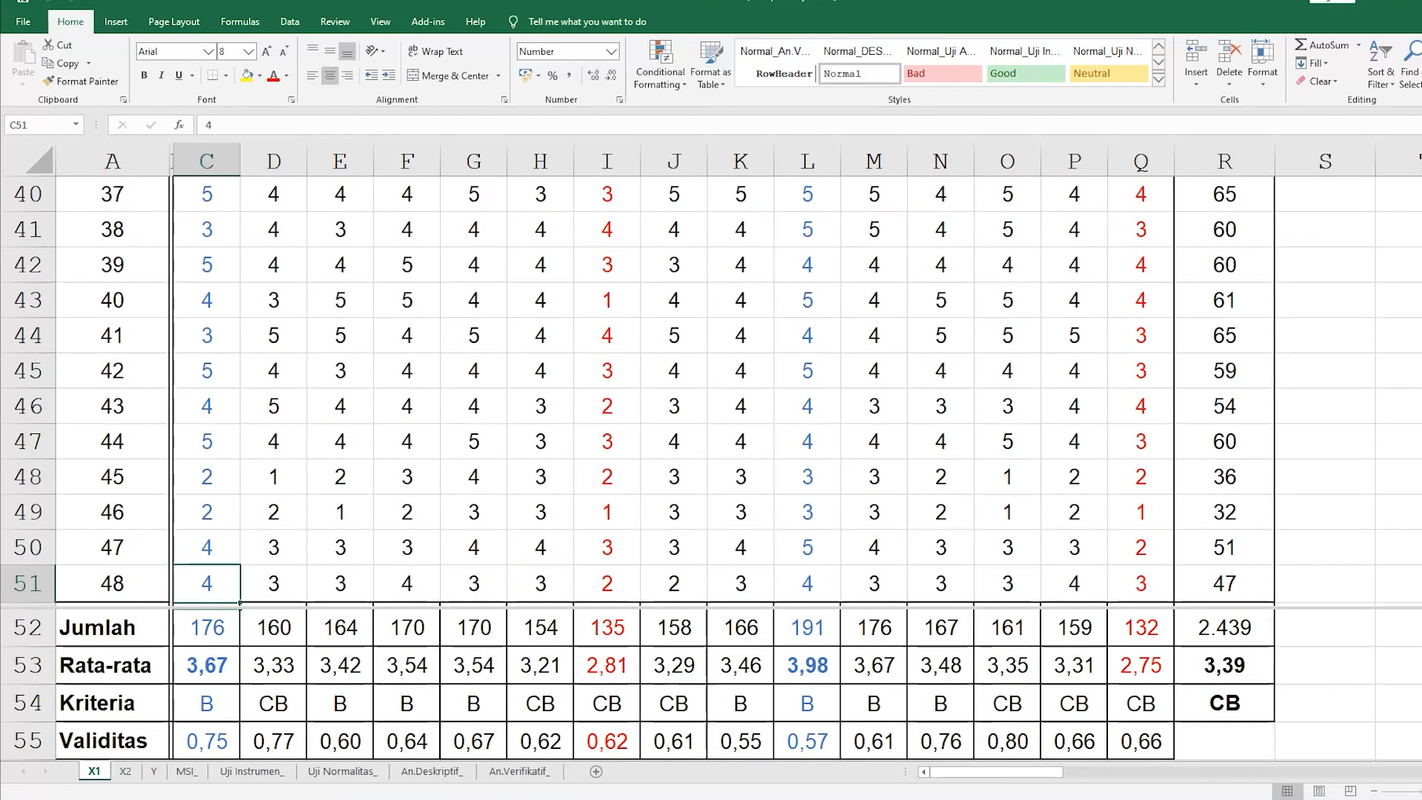
- Remove the window split from the X1 sheet
left_click(37, 584)
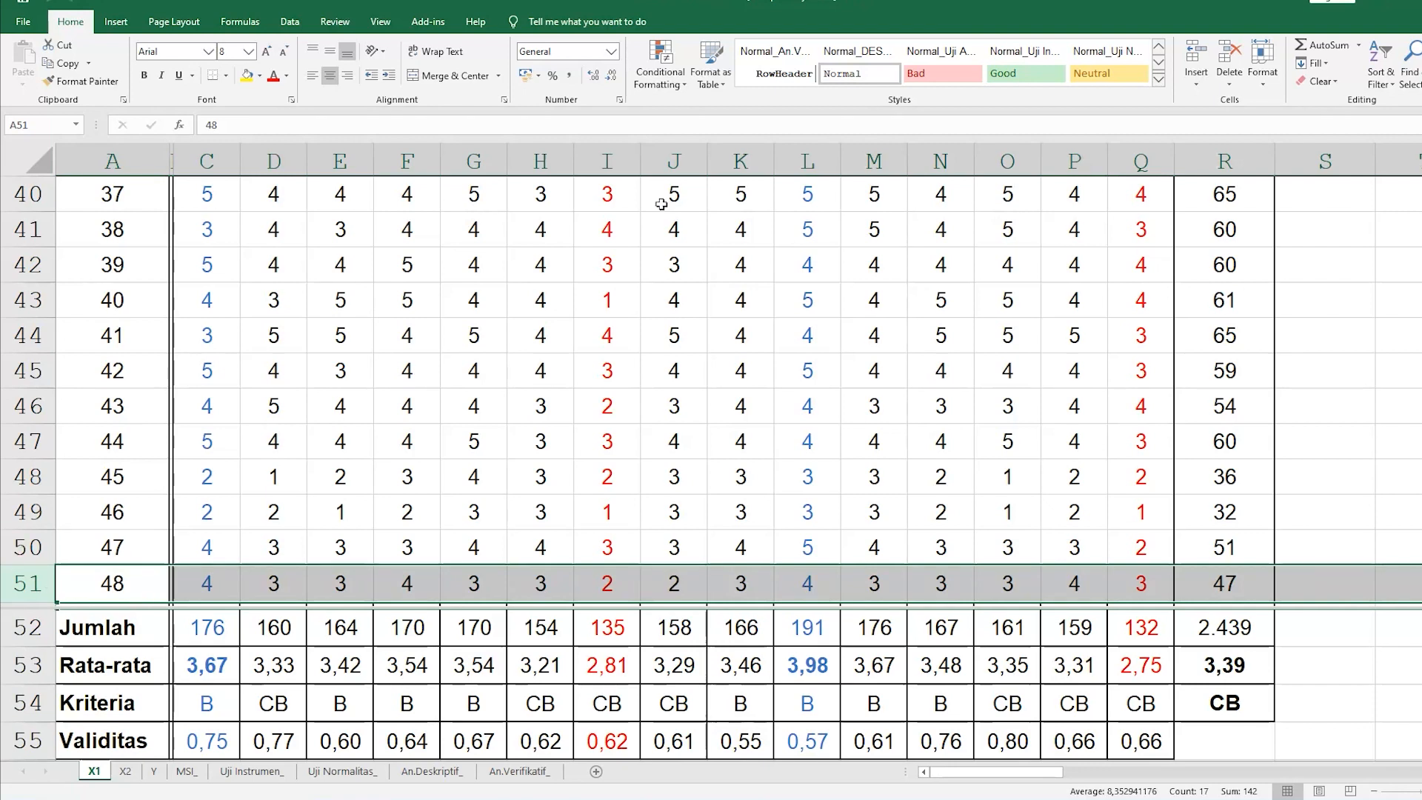
left_click(380, 22)
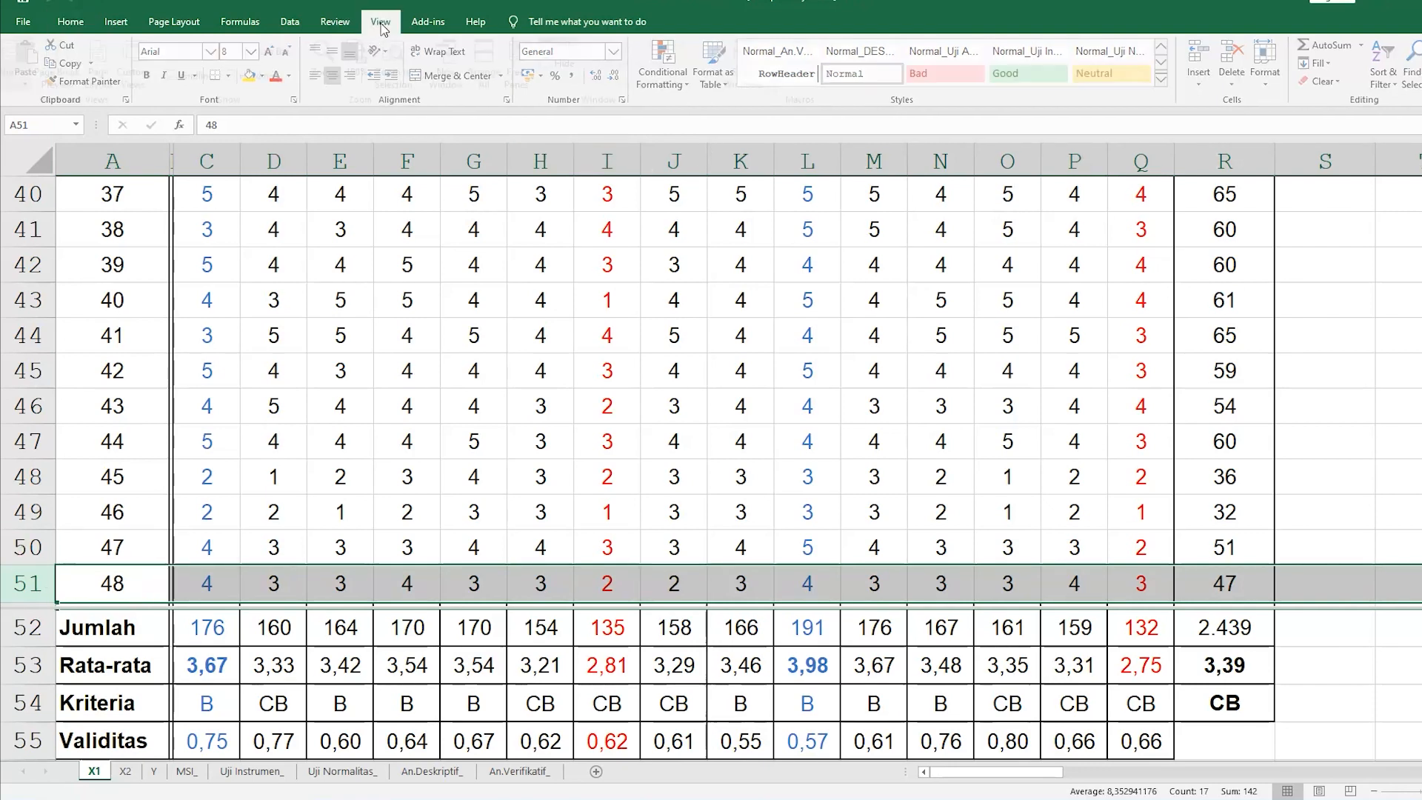
left_click(570, 45)
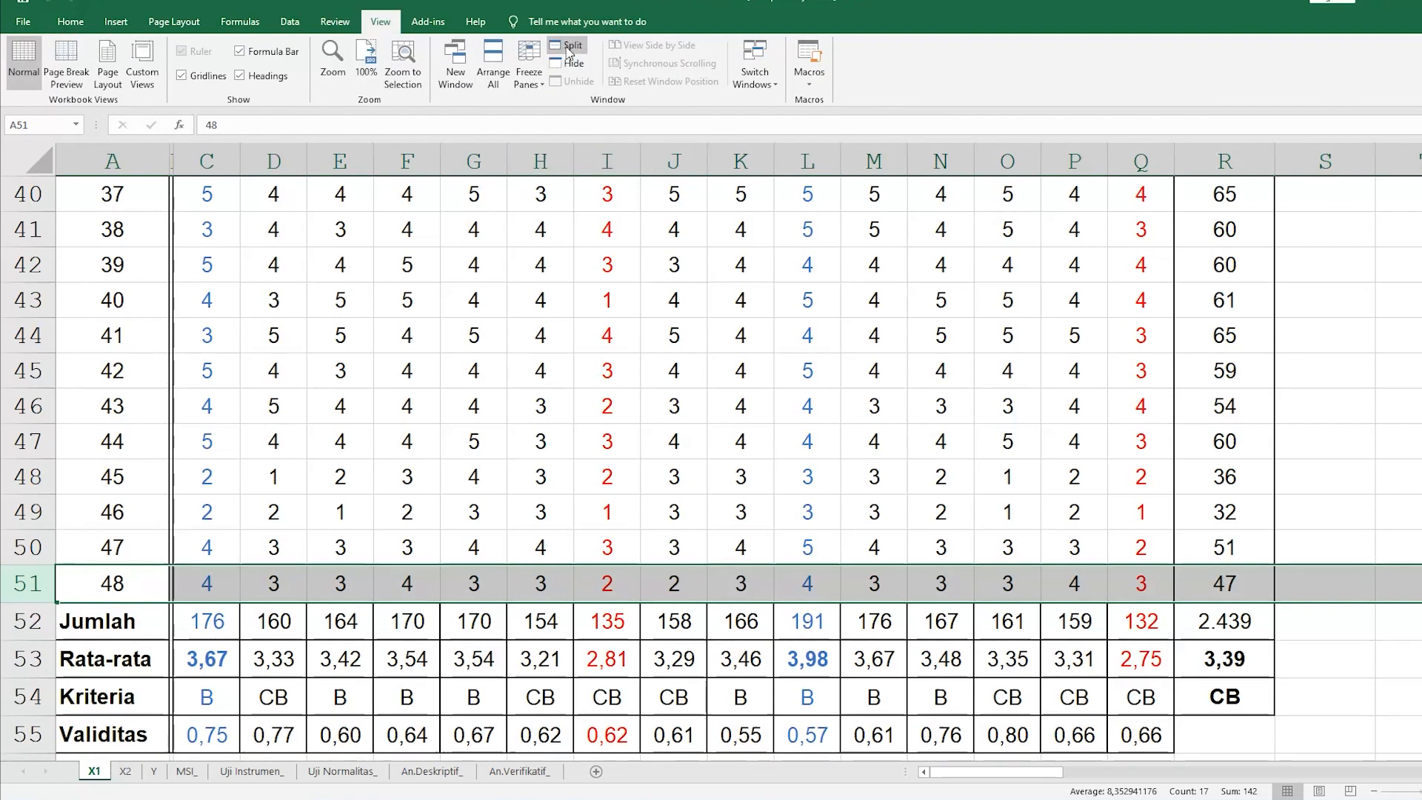
left_click(407, 406)
- Select the item scores X1.1 to X1.15 for respondents 1 to 48 (C4:Q51)
scroll(415, 414, "up", 13)
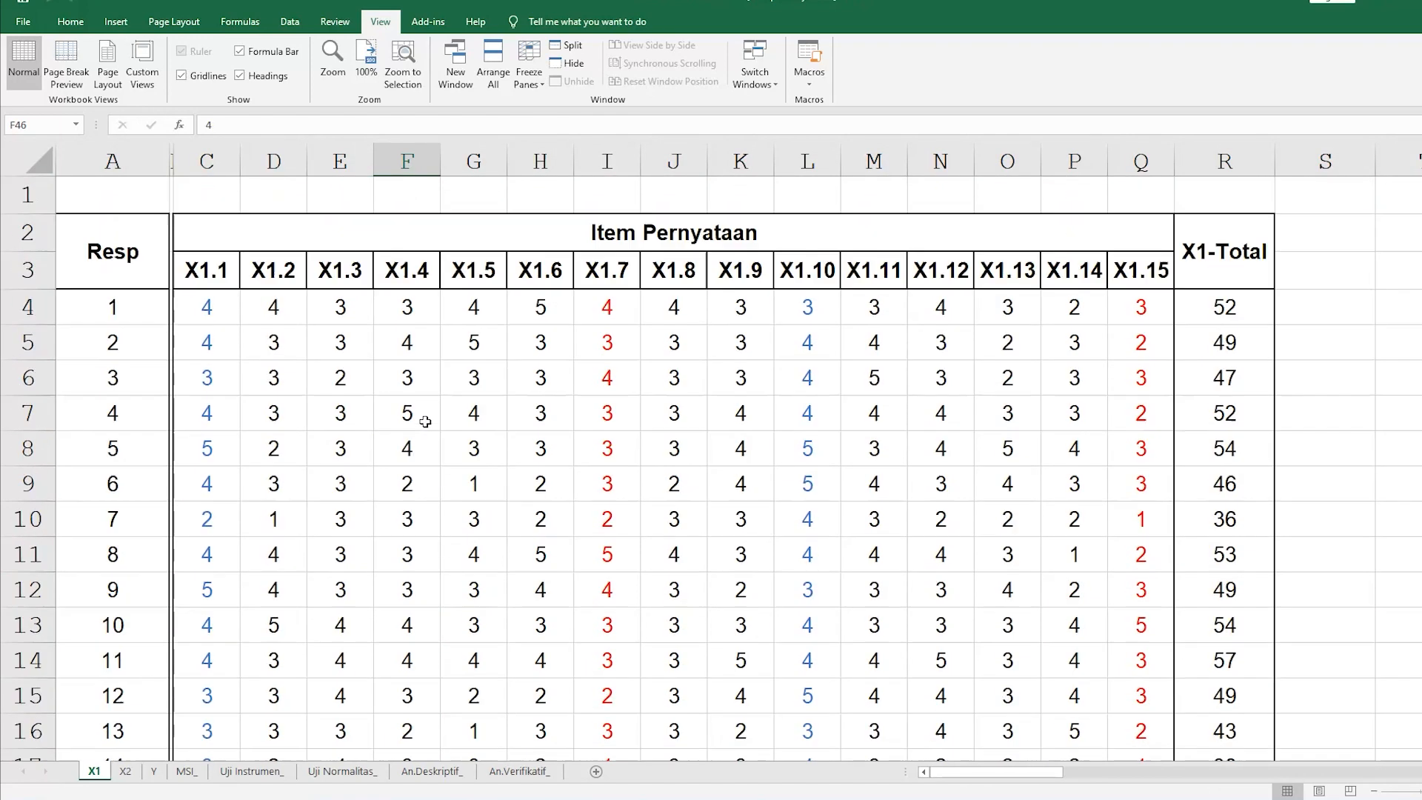
left_click(221, 307)
left_click_drag(263, 309, 411, 315)
left_click(556, 353)
left_click(217, 312)
left_click_drag(216, 312, 1174, 604)
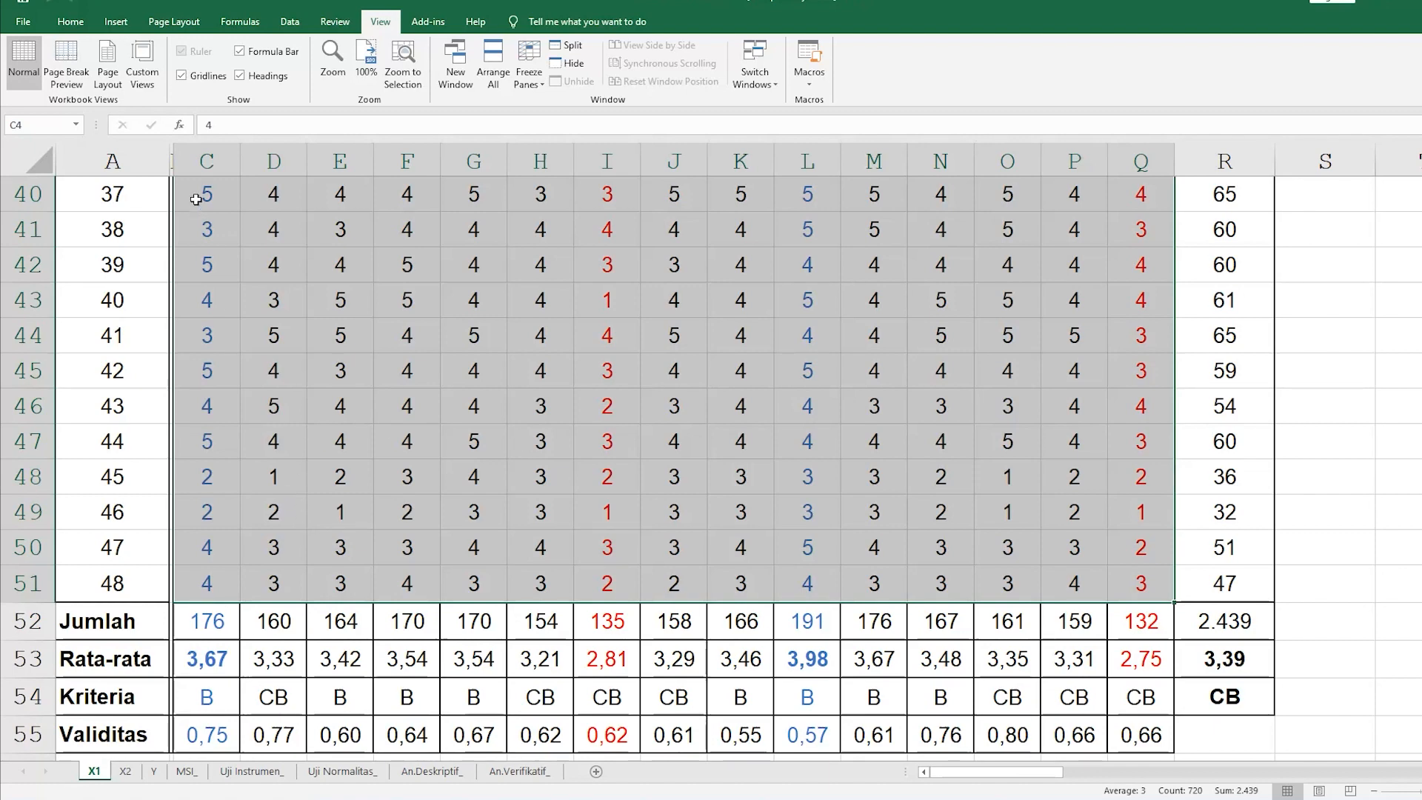
- Examine the Succesive Interval table below the X1 scores, from respondent 1 to respondent 48
left_click(204, 172)
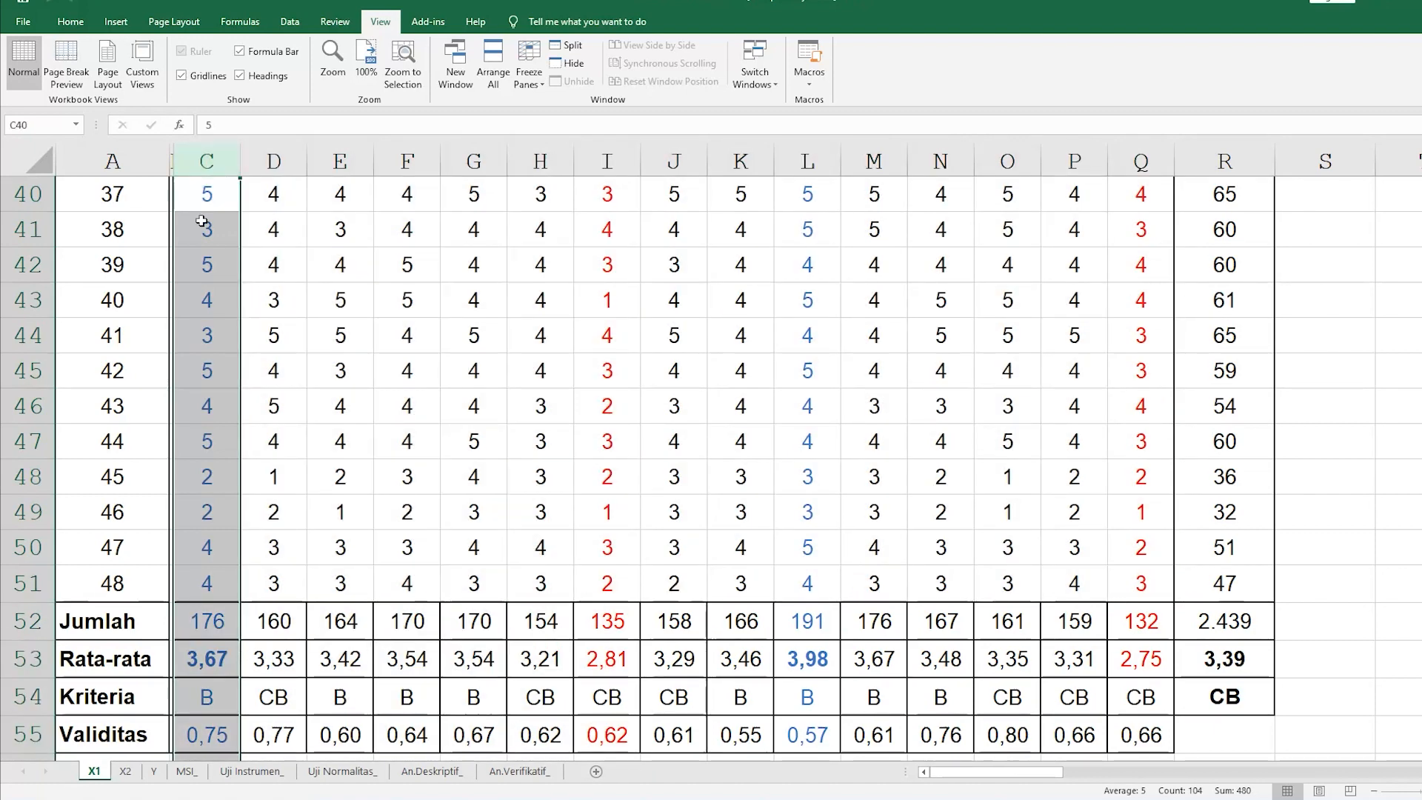
scroll(207, 529, "down", 2)
scroll(205, 543, "down", 3)
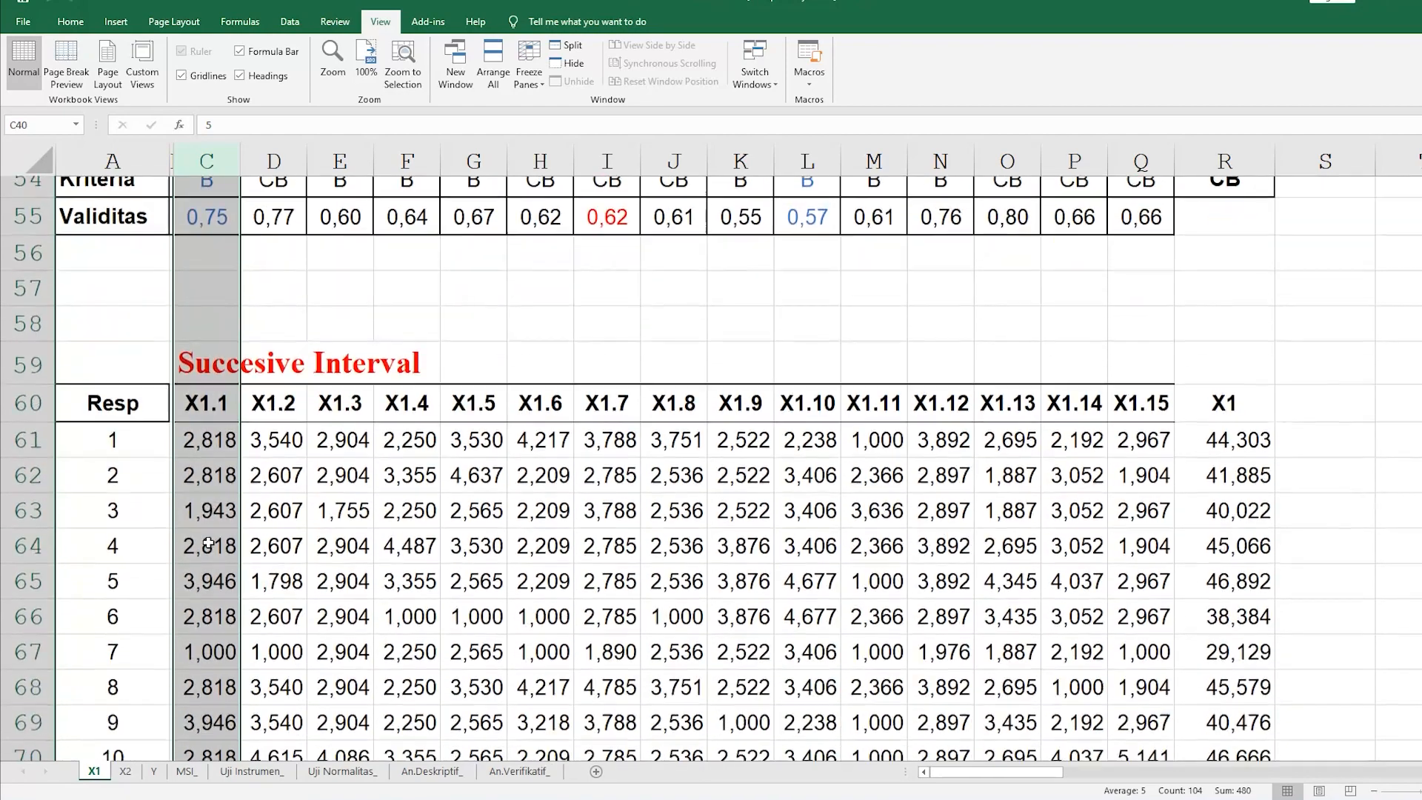
left_click(315, 441)
left_click_drag(210, 419, 1117, 600)
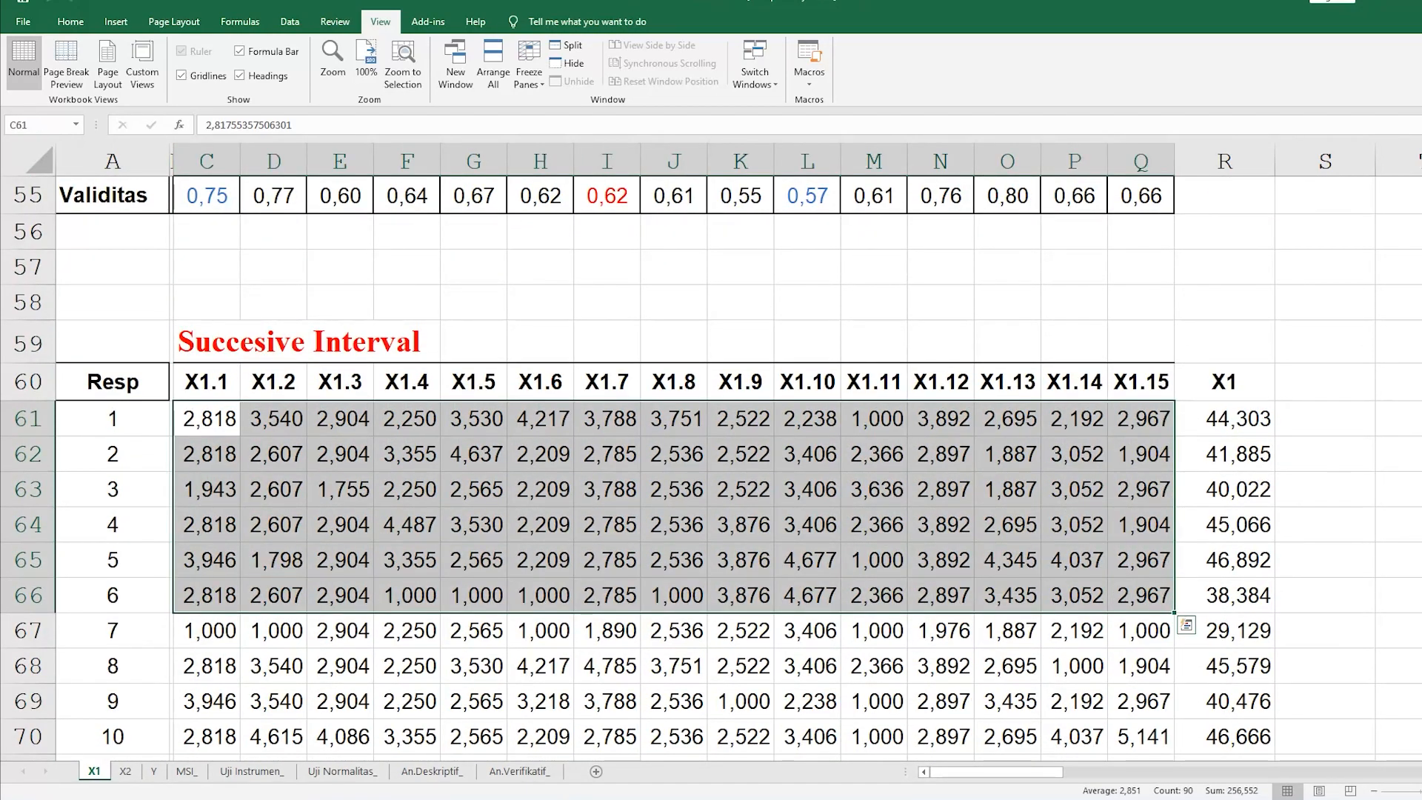
scroll(1116, 604, "down", 6)
scroll(1117, 611, "down", 8)
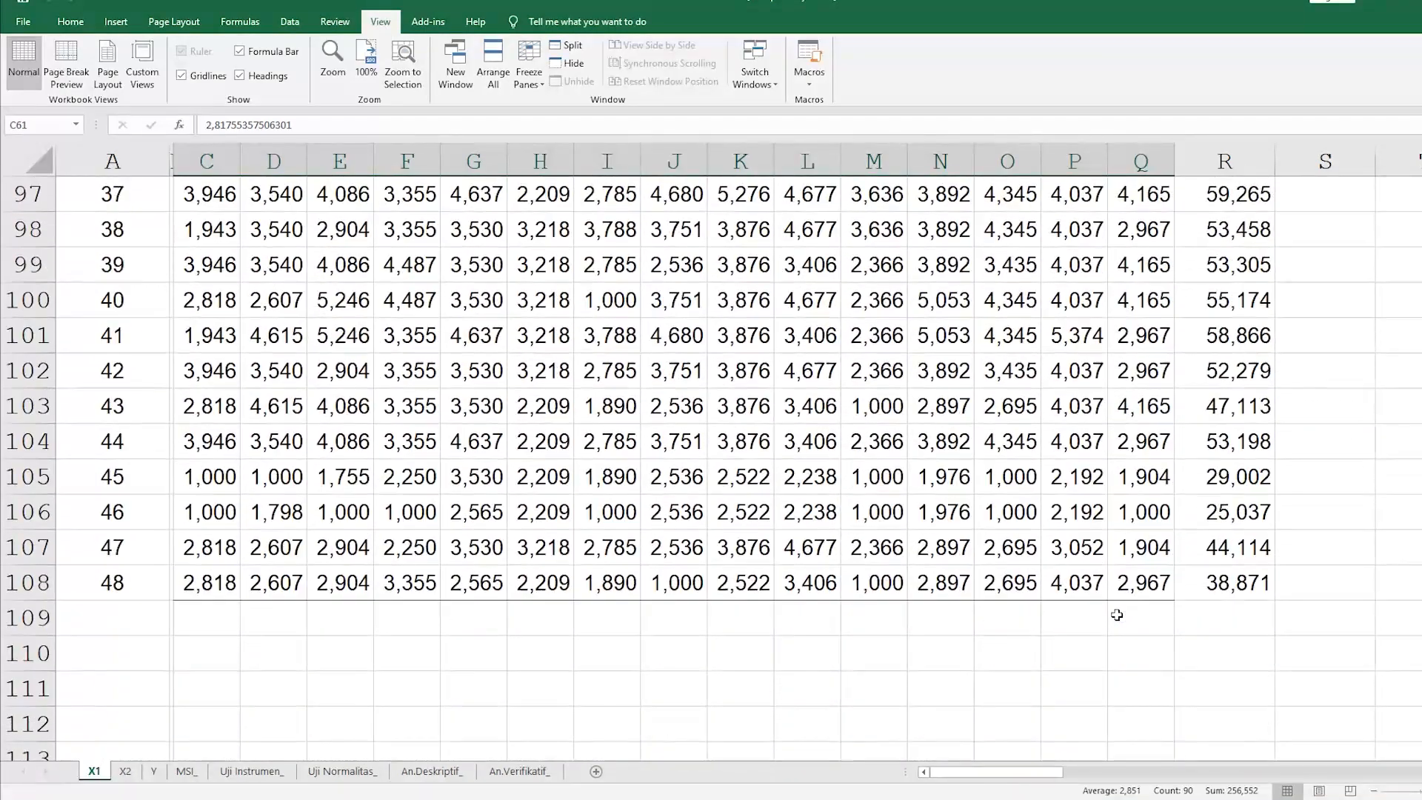
scroll(1117, 615, "up", 7)
scroll(1116, 615, "up", 6)
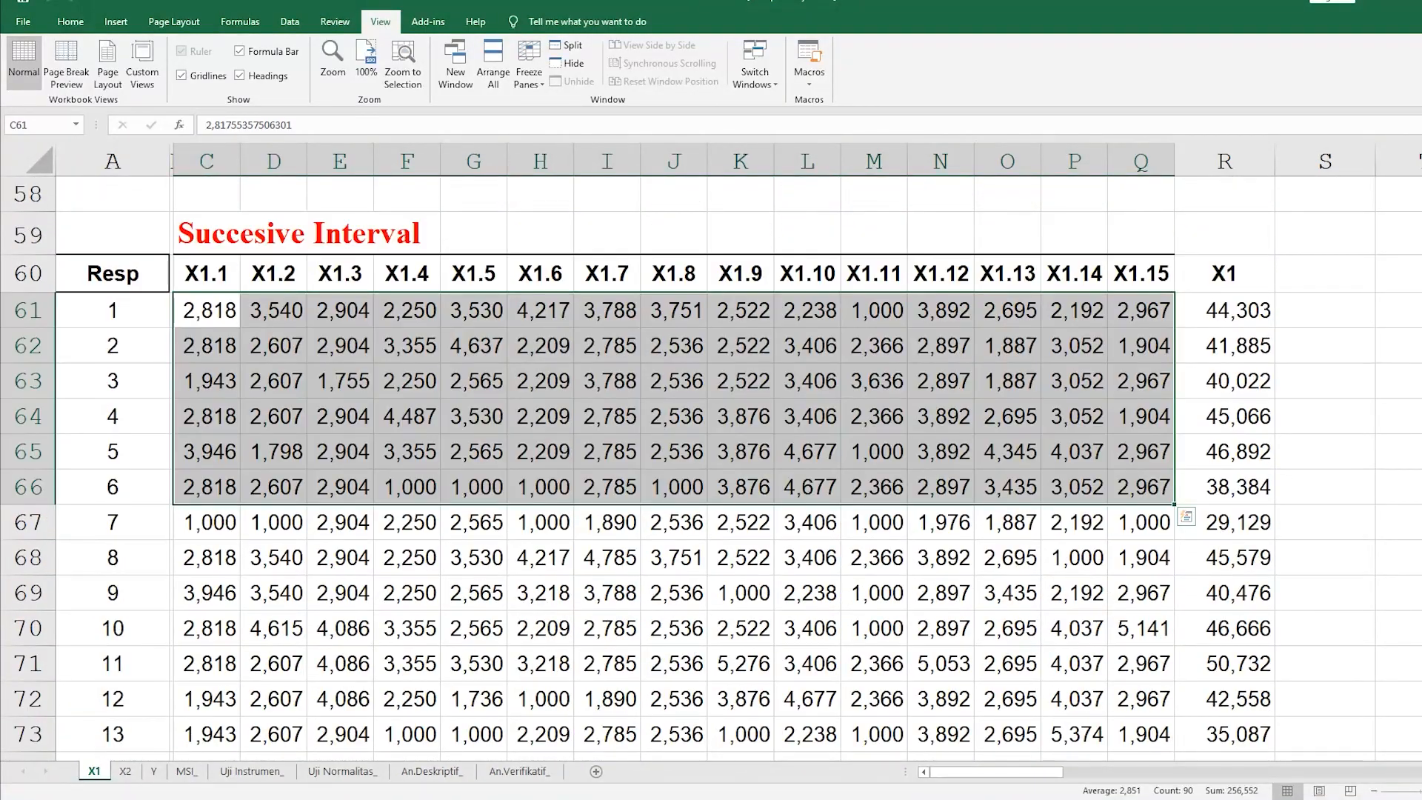
left_click(1026, 548)
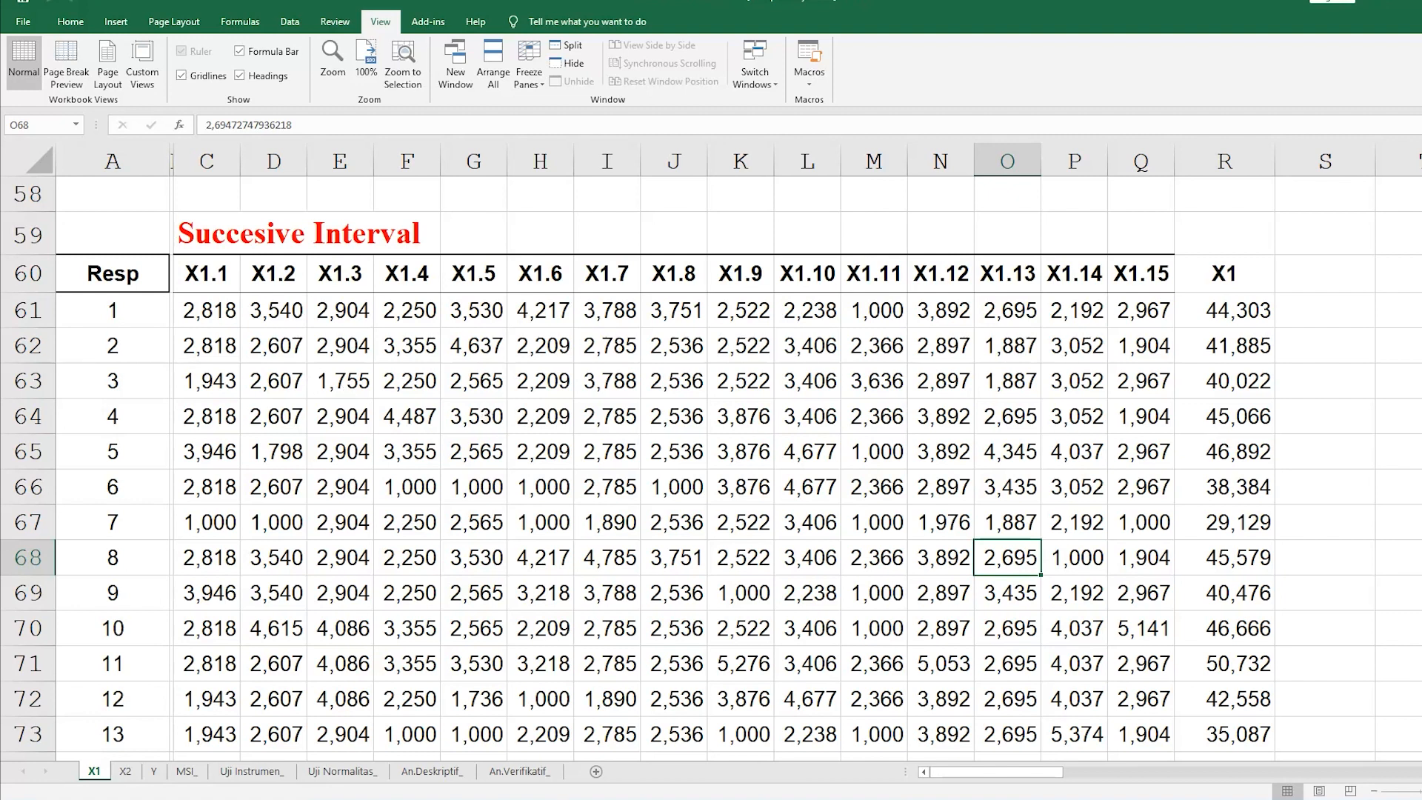
- Open the recent workbook DATA SKRIPSI-01 from the BAHAN EP.6 VERSI 1.0 folder
mouse_move(635, 798)
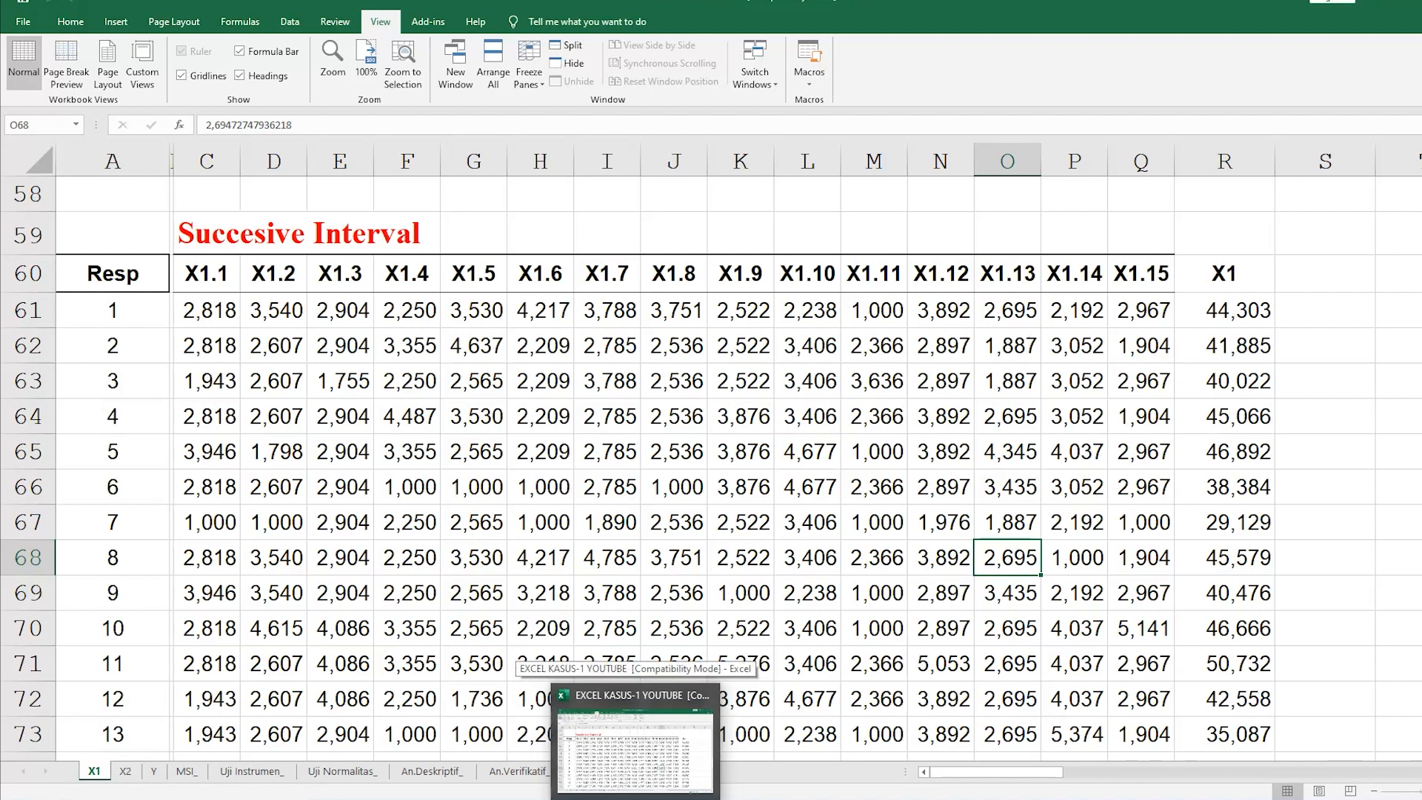
left_click(636, 798)
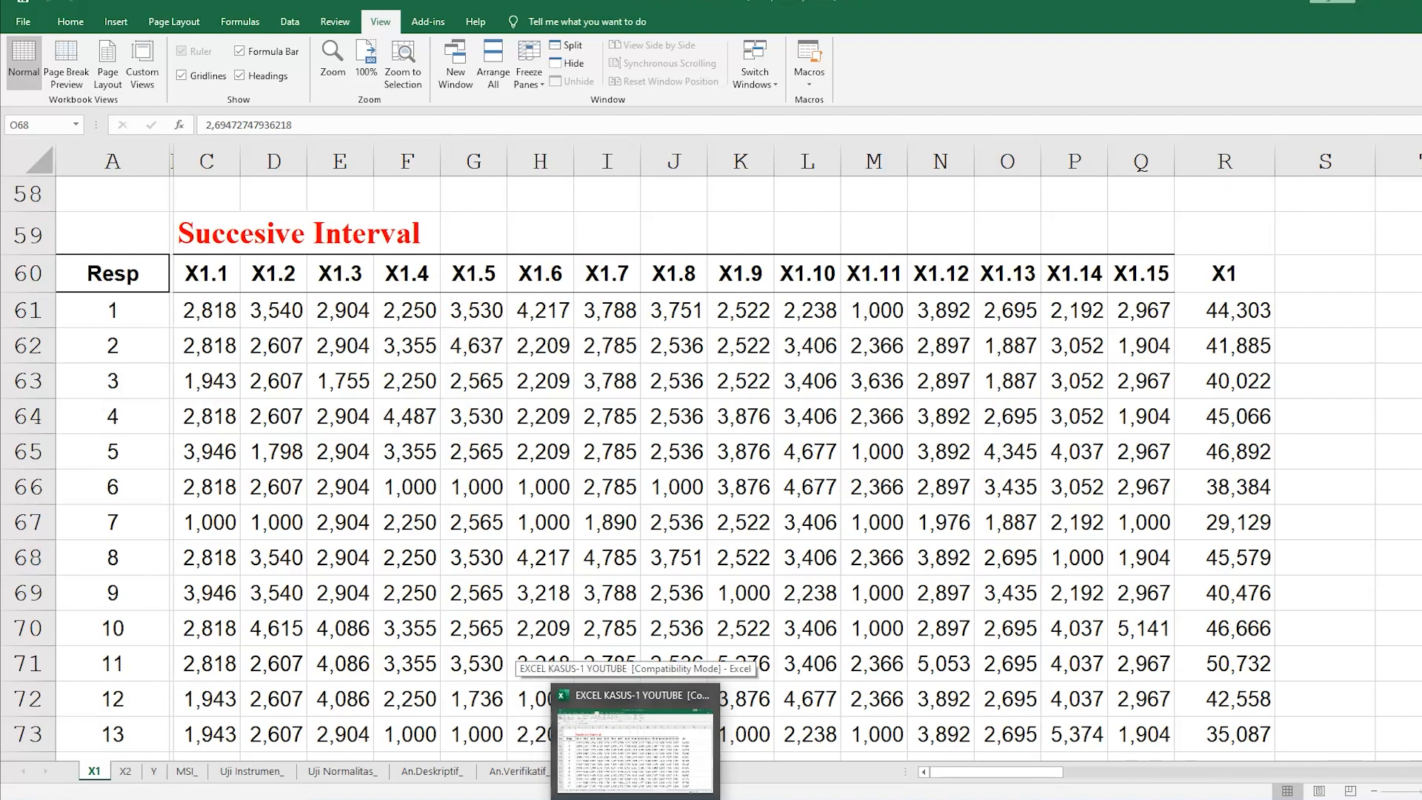
left_click(635, 798)
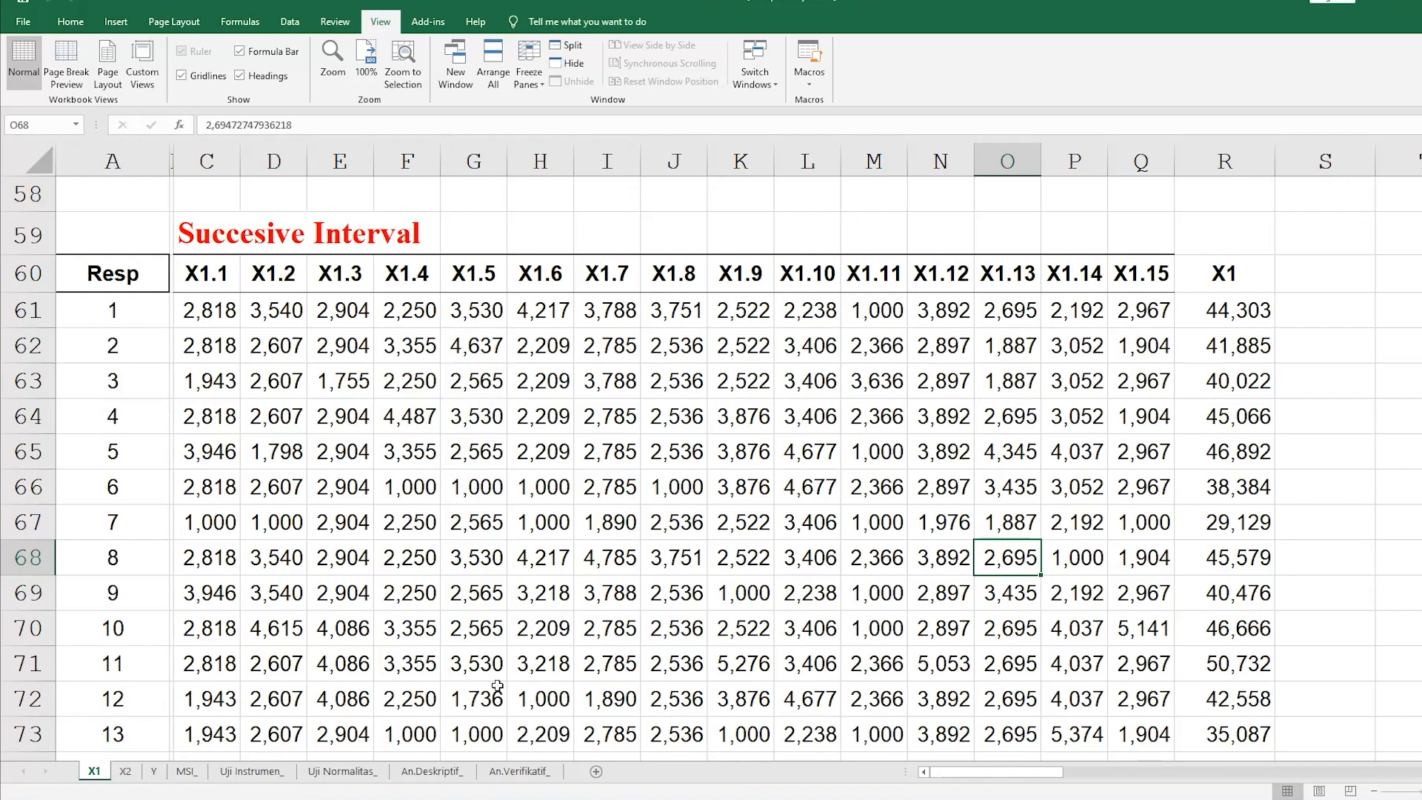
left_click(25, 22)
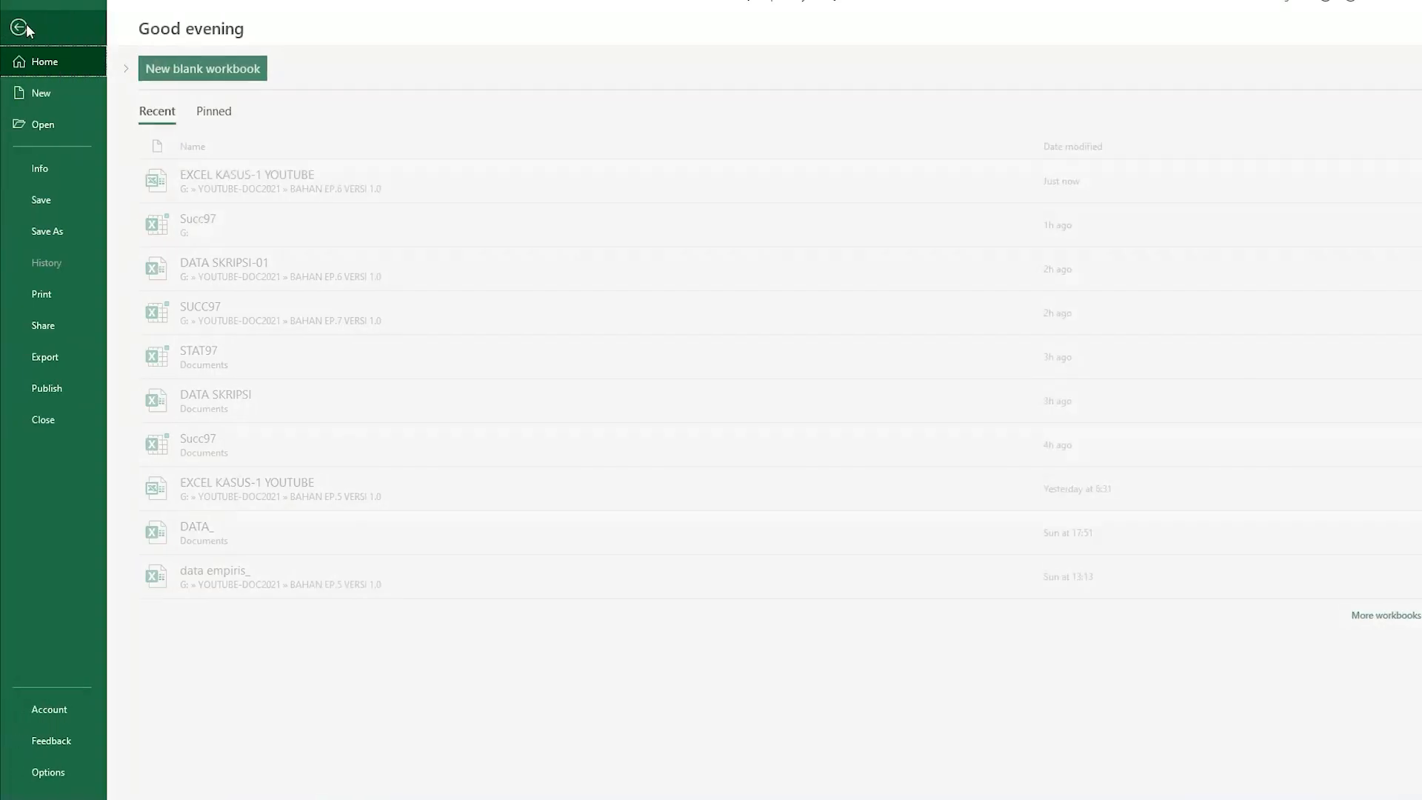
left_click(47, 129)
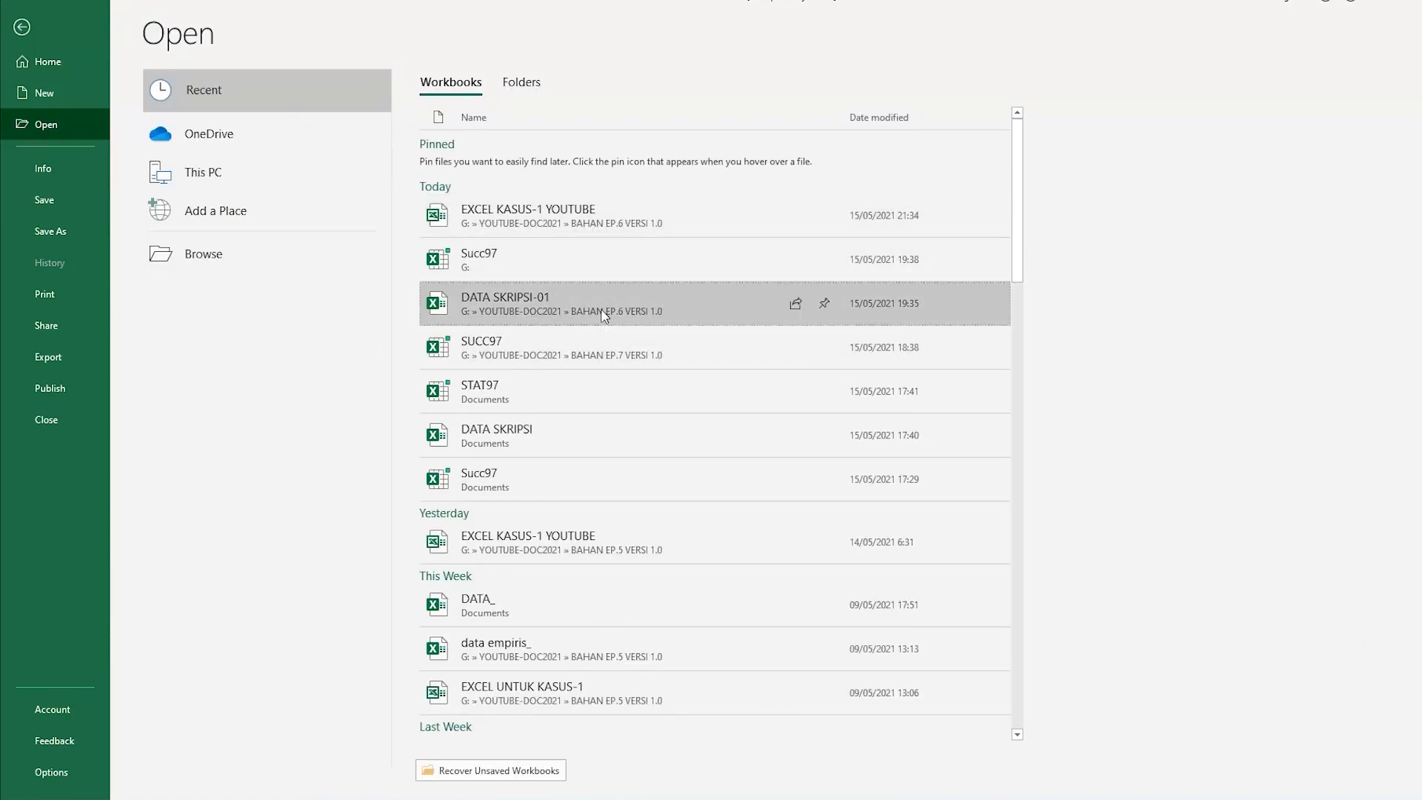
left_click(604, 315)
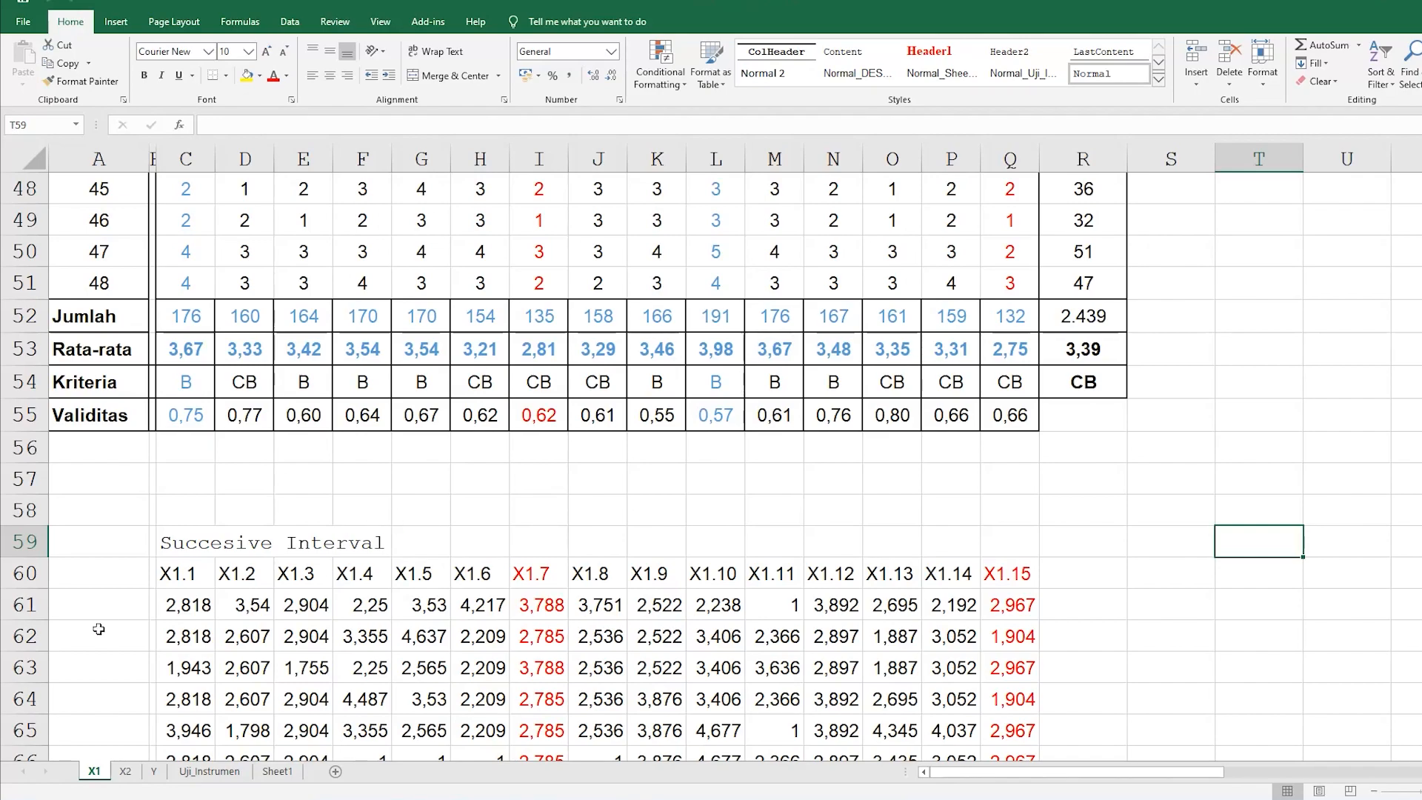
- Clear the existing Succesive Interval results below the X1 scores, covering rows 59 to 108
left_click_drag(25, 541, 22, 692)
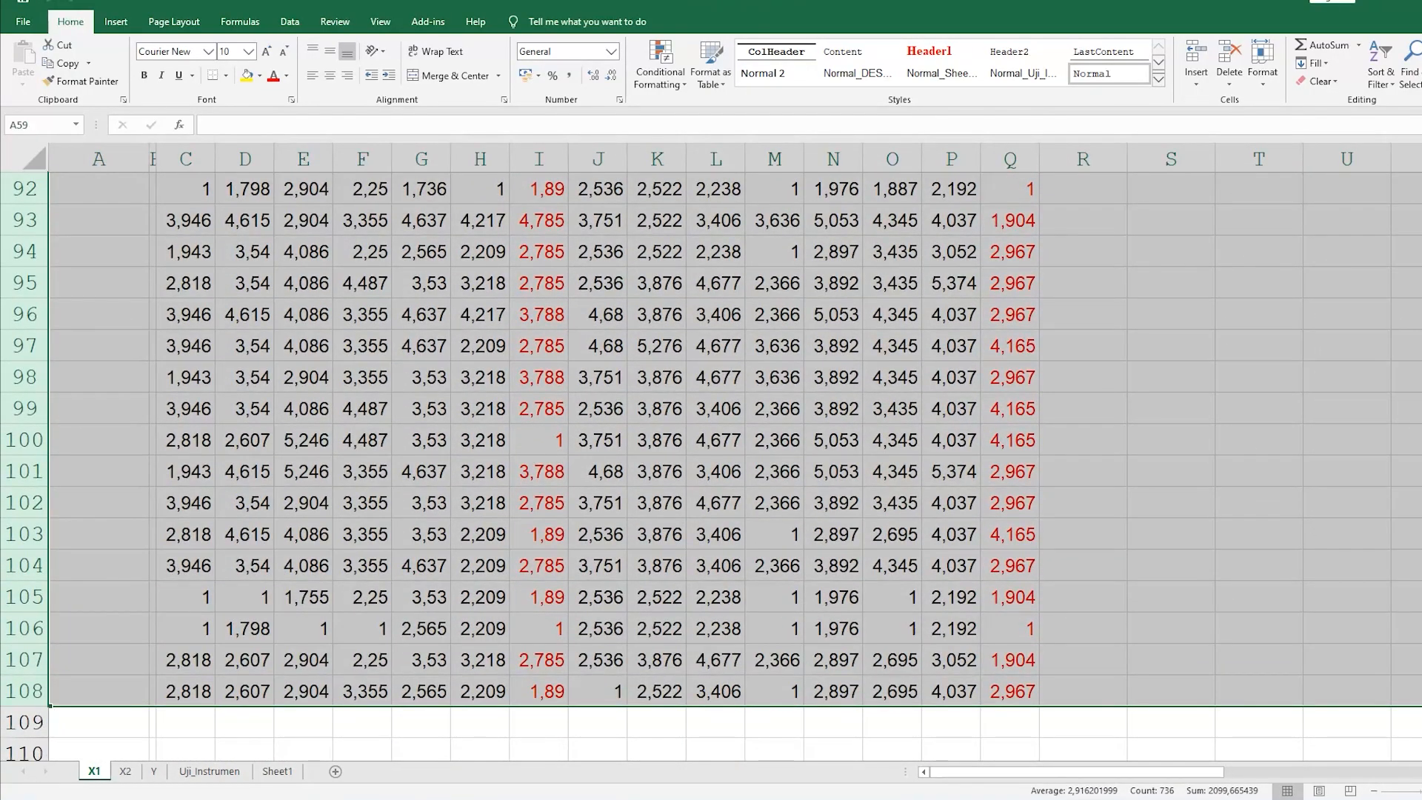
key("Delete")
left_click(425, 557)
- Start the add-in's Succesive Interval analysis with the X1.1 to X1.15 labels and scores (C3:Q51) as the data range
scroll(754, 408, "up", 16)
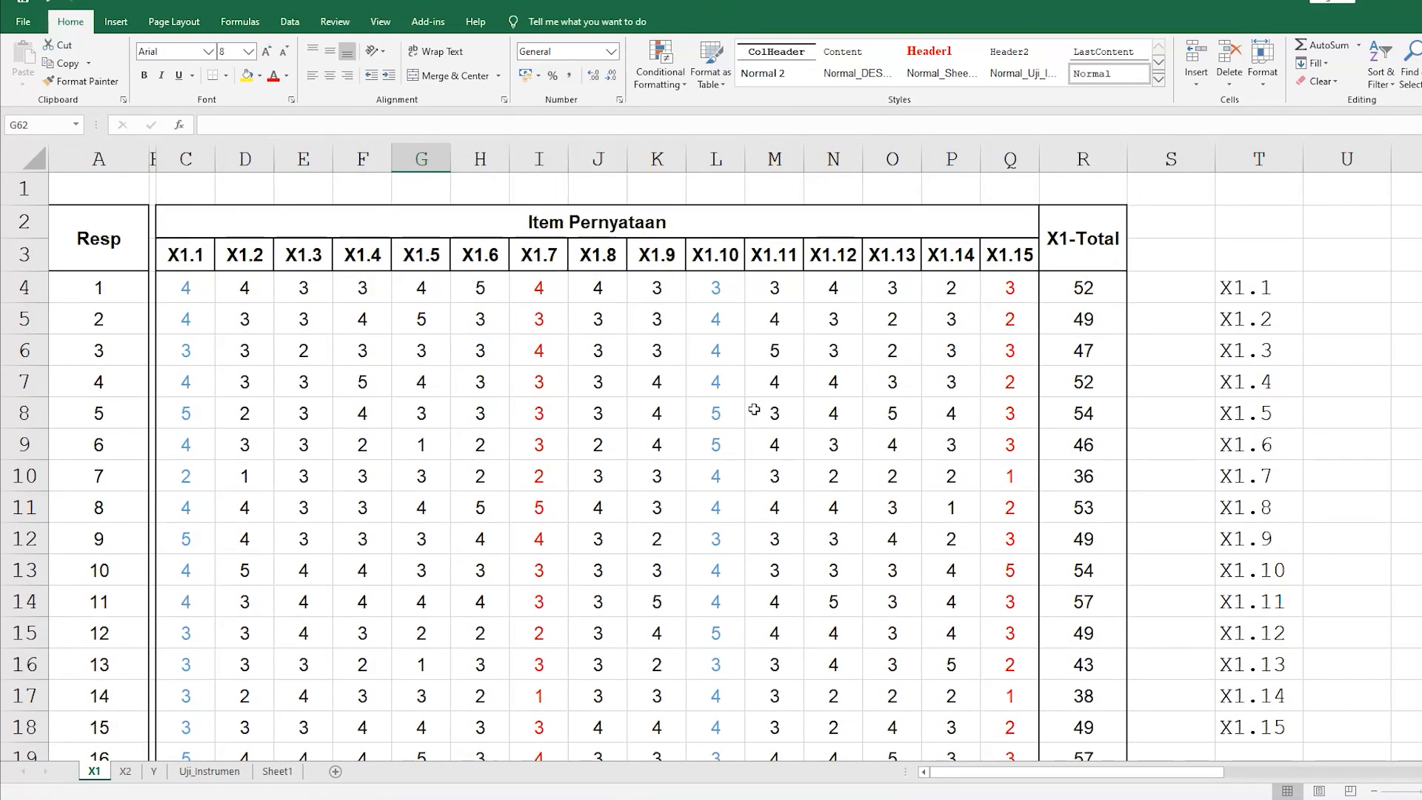
scroll(753, 414, "down", 13)
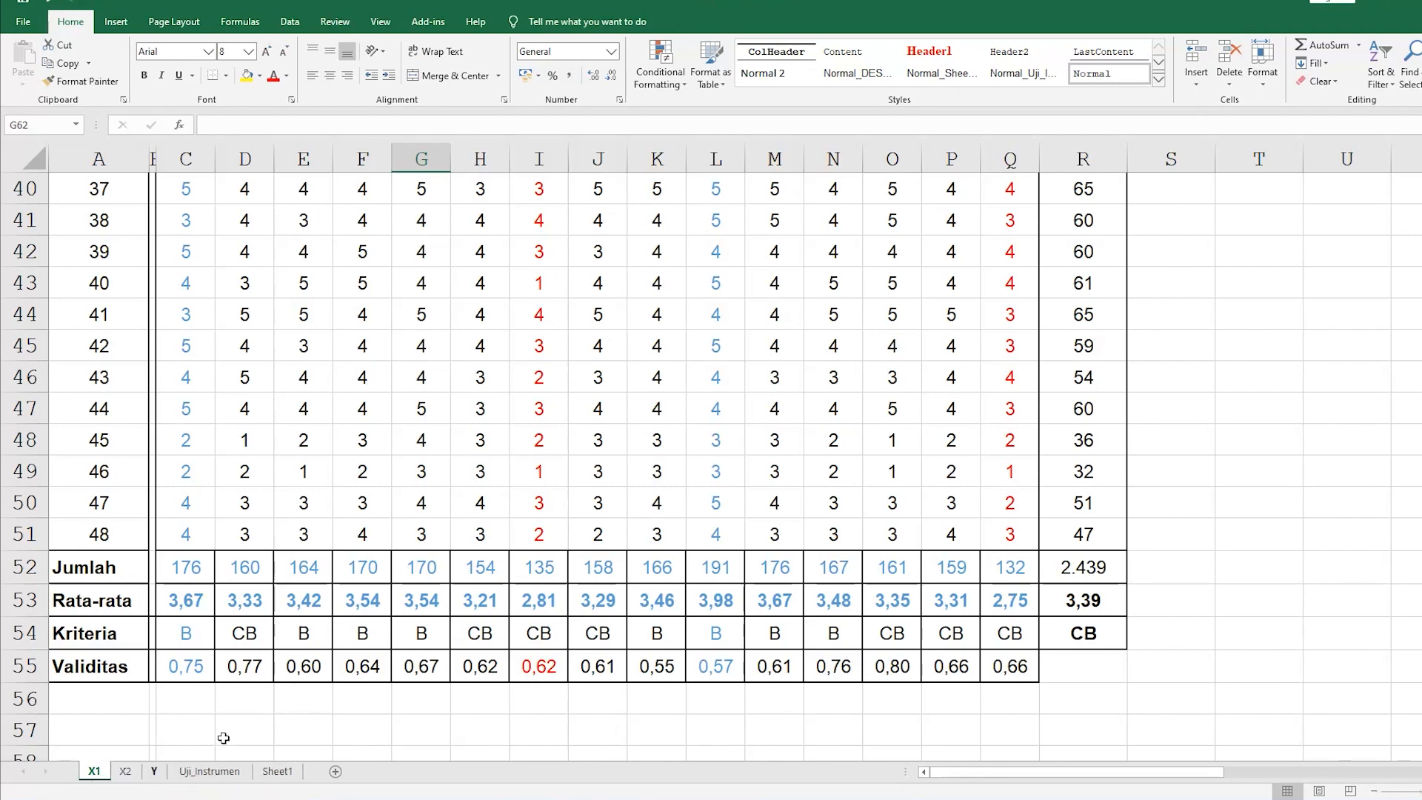
scroll(418, 635, "up", 11)
scroll(418, 635, "up", 2)
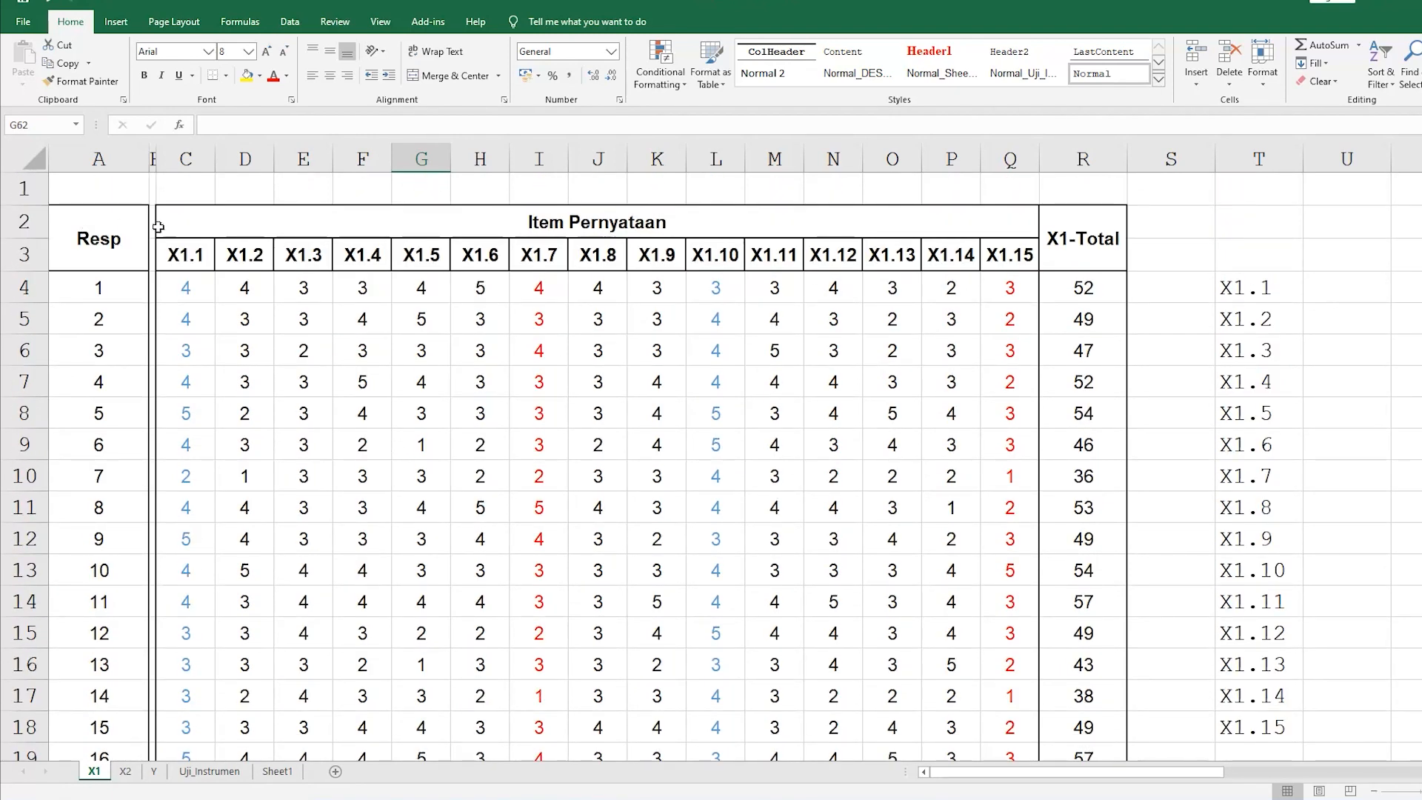
left_click(200, 261)
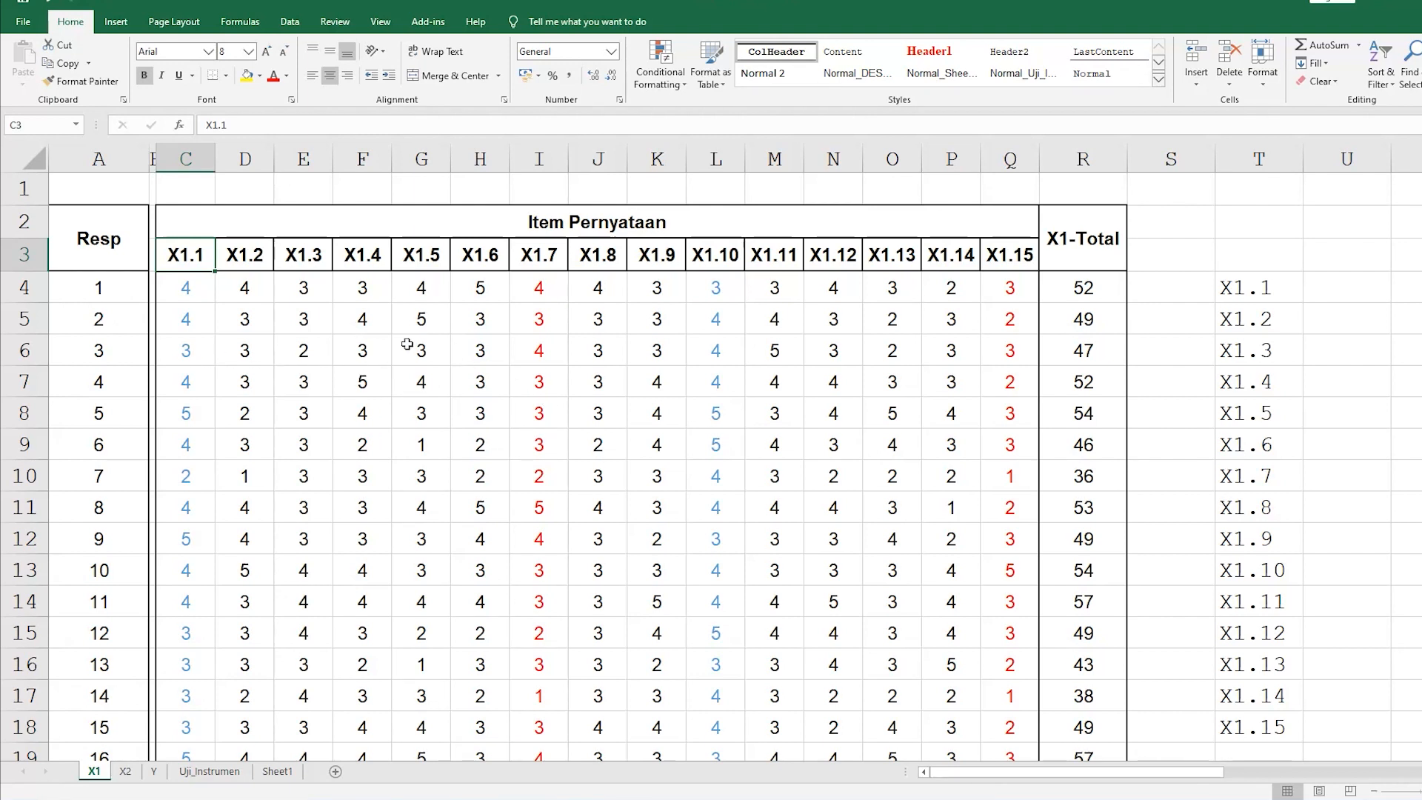
left_click(440, 22)
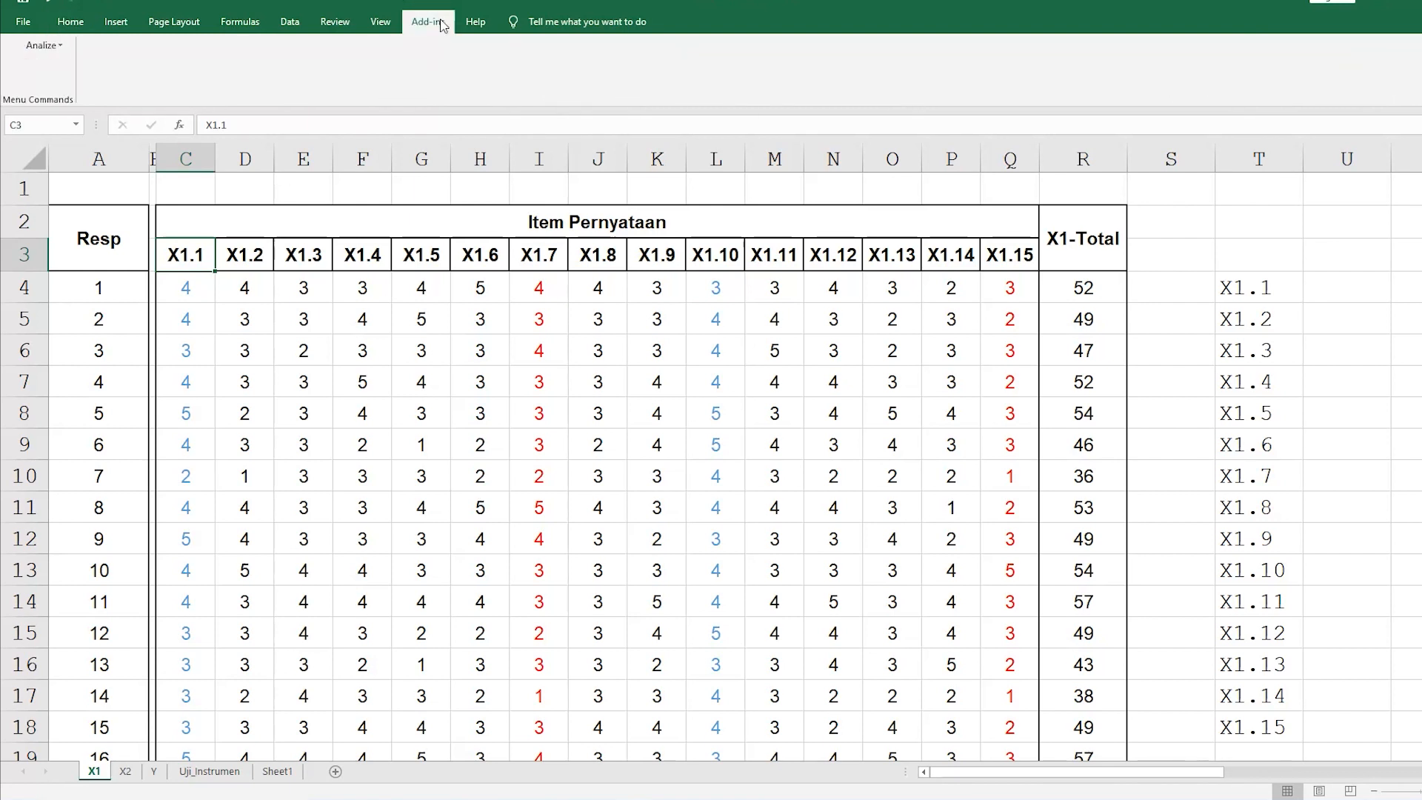
left_click(61, 50)
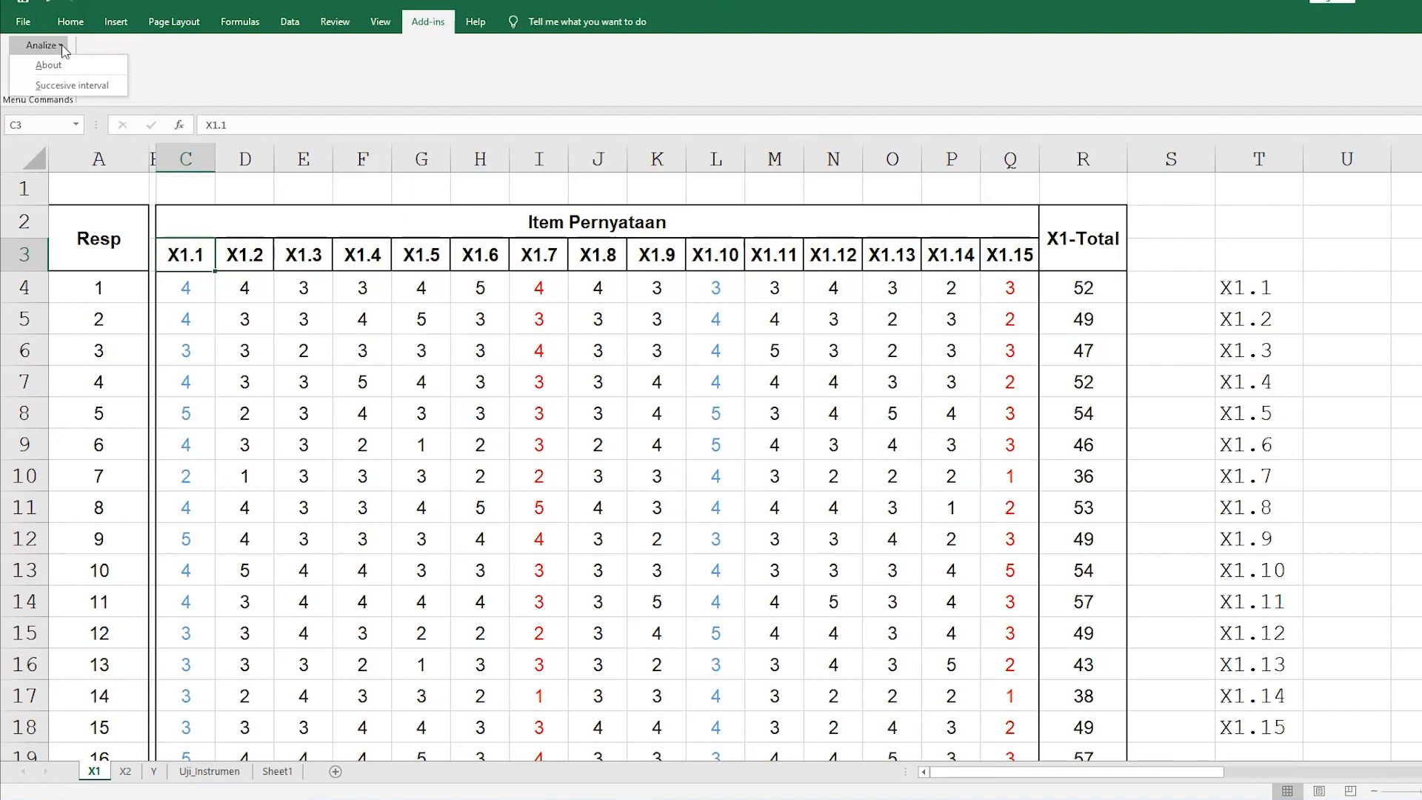
left_click(77, 86)
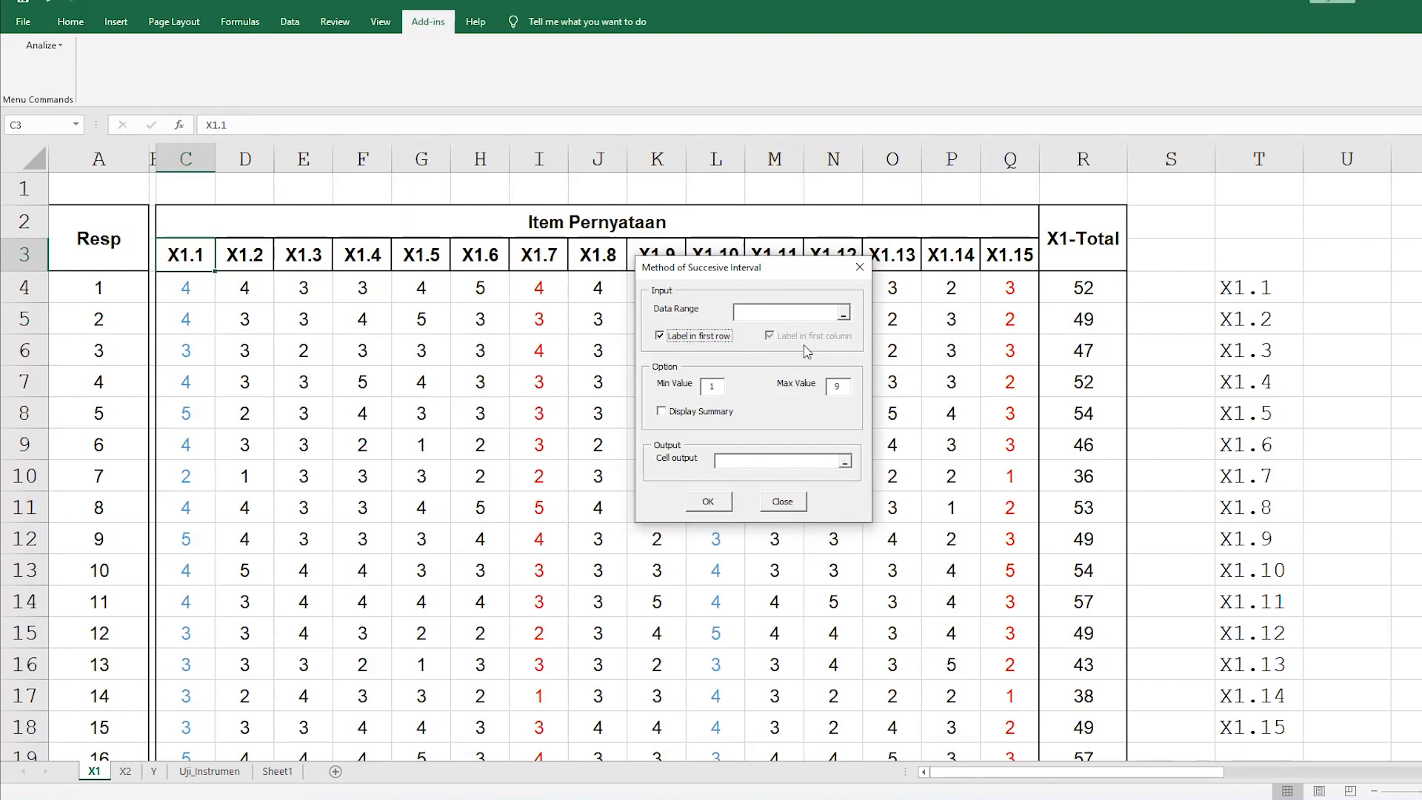
left_click(781, 312)
left_click(843, 316)
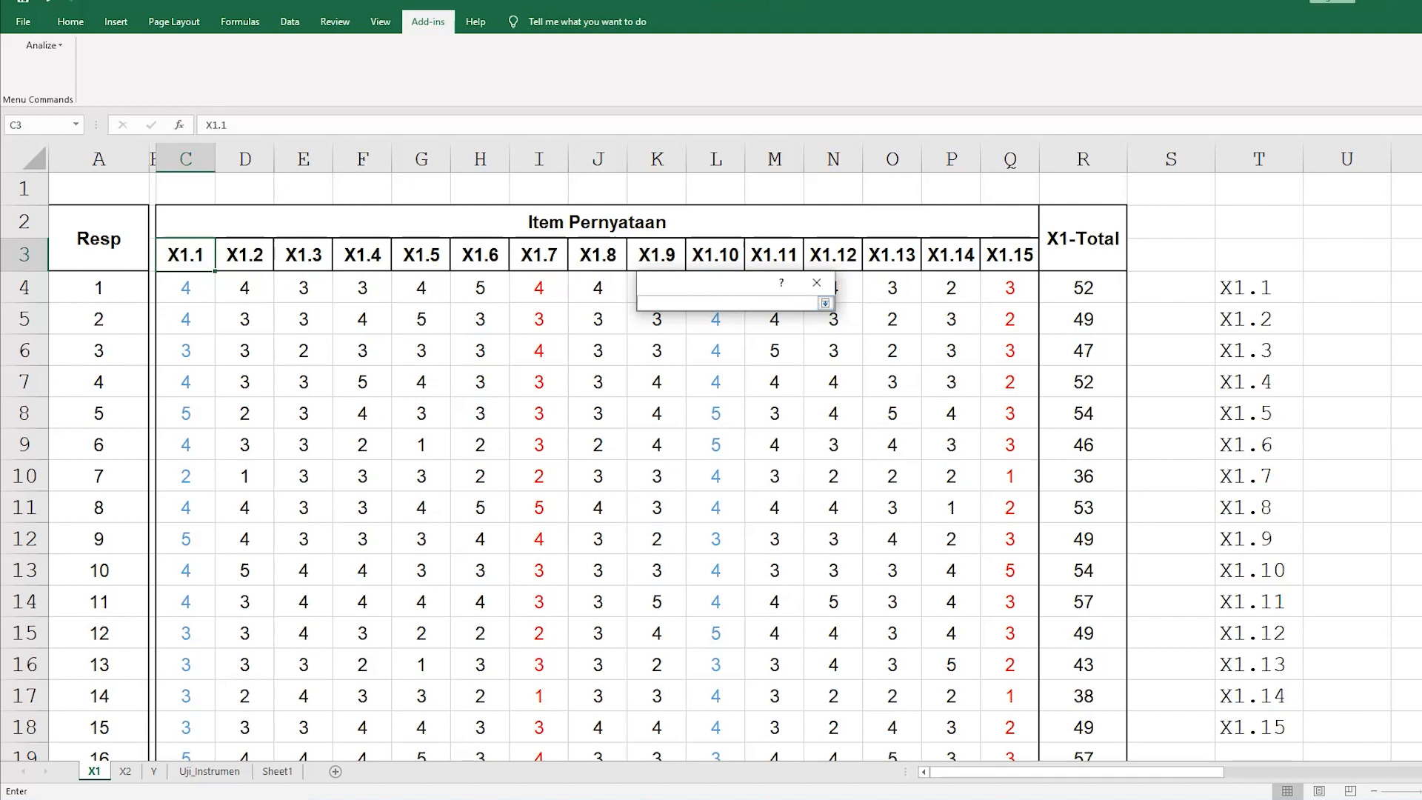
left_click_drag(186, 255, 1011, 567)
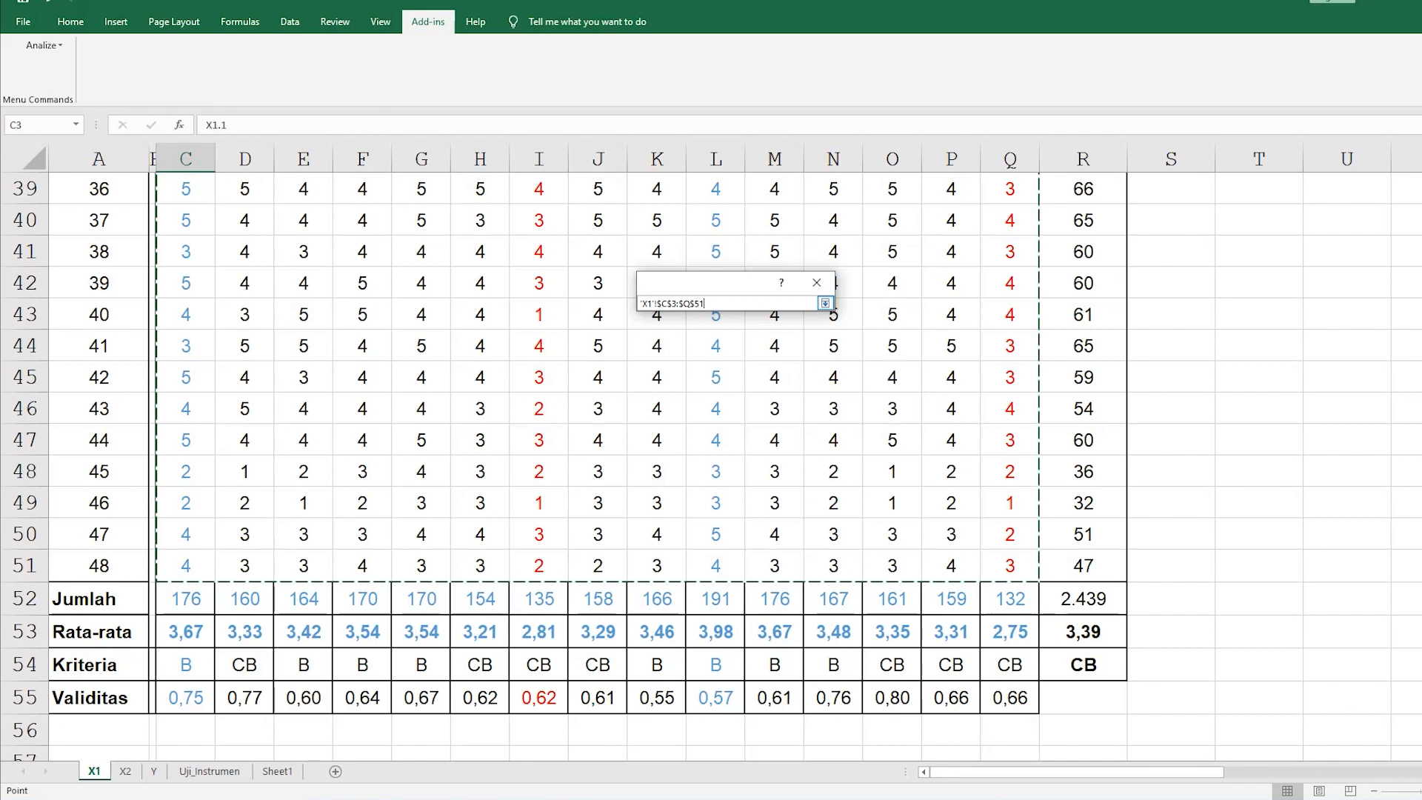
left_click(825, 304)
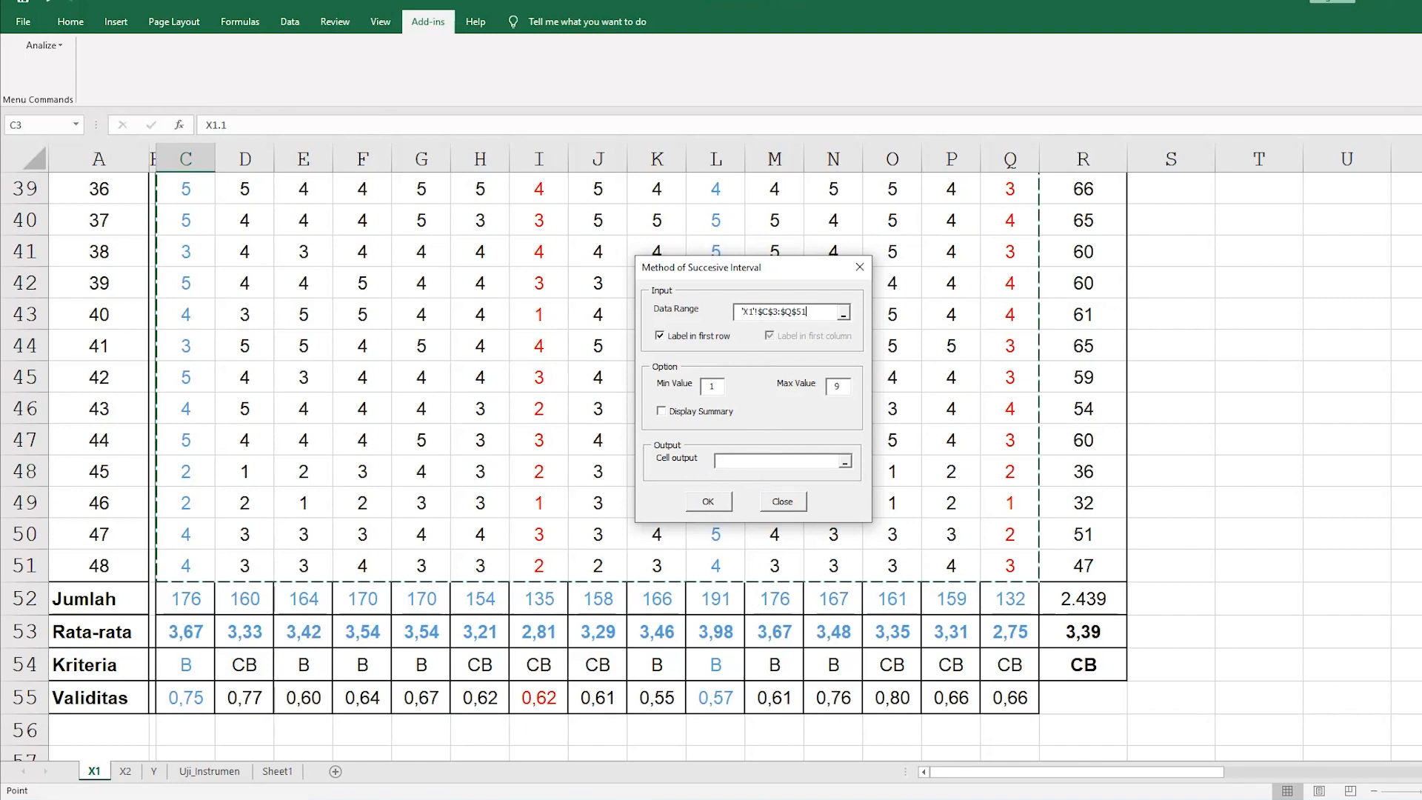
- Set cell C59 of the X1 sheet as the output cell and run the interval conversion
left_click(744, 468)
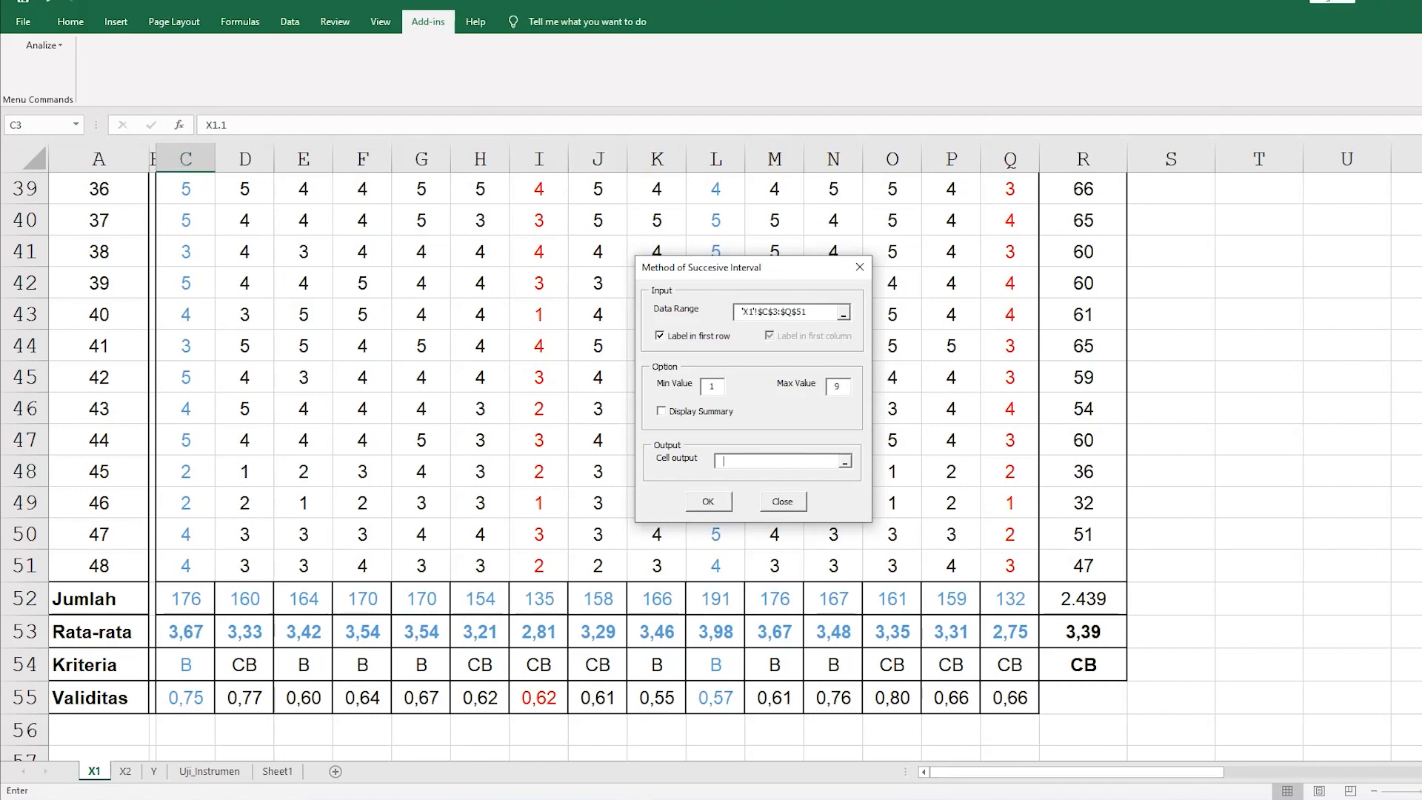
scroll(224, 245, "up", 13)
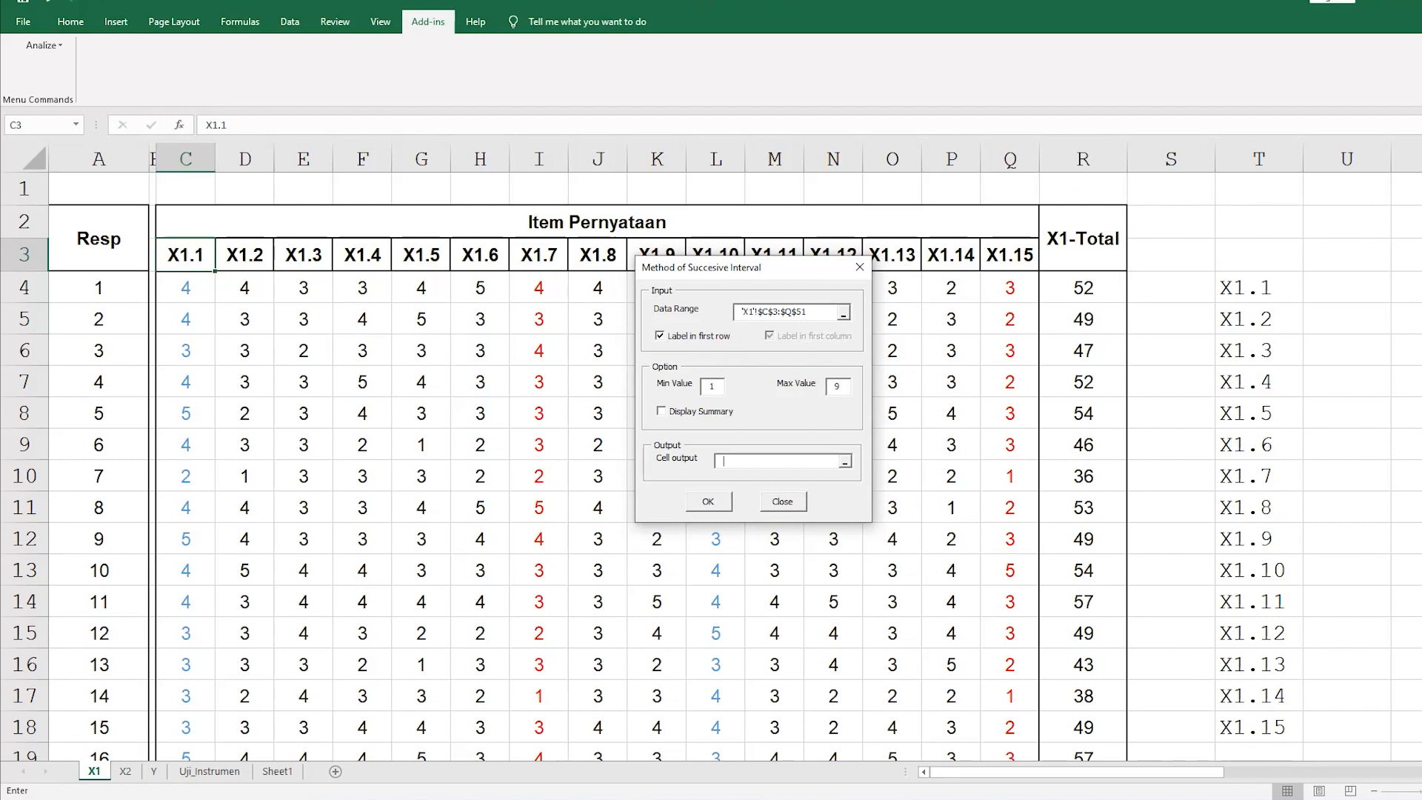
scroll(194, 256, "down", 14)
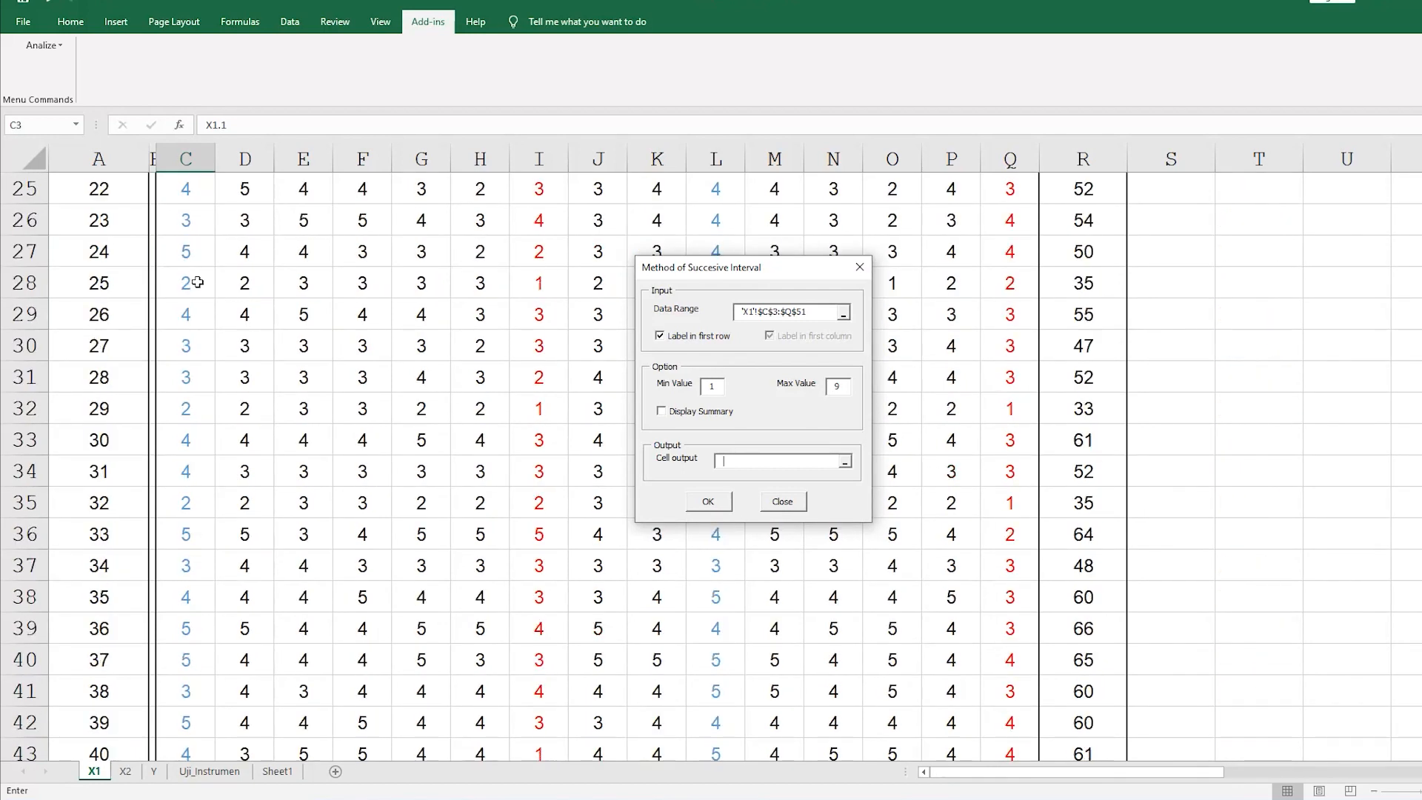
scroll(318, 385, "down", 2)
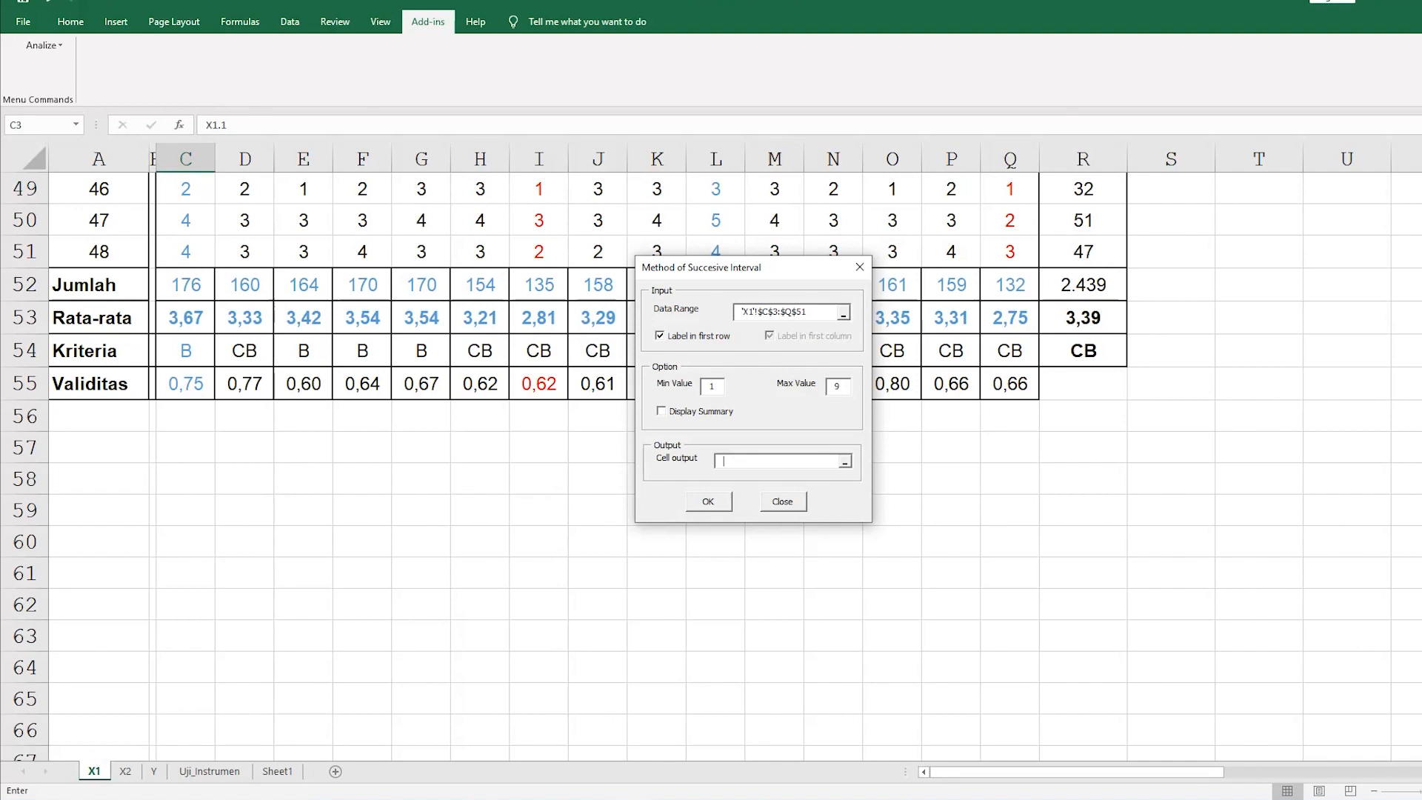
left_click(187, 510)
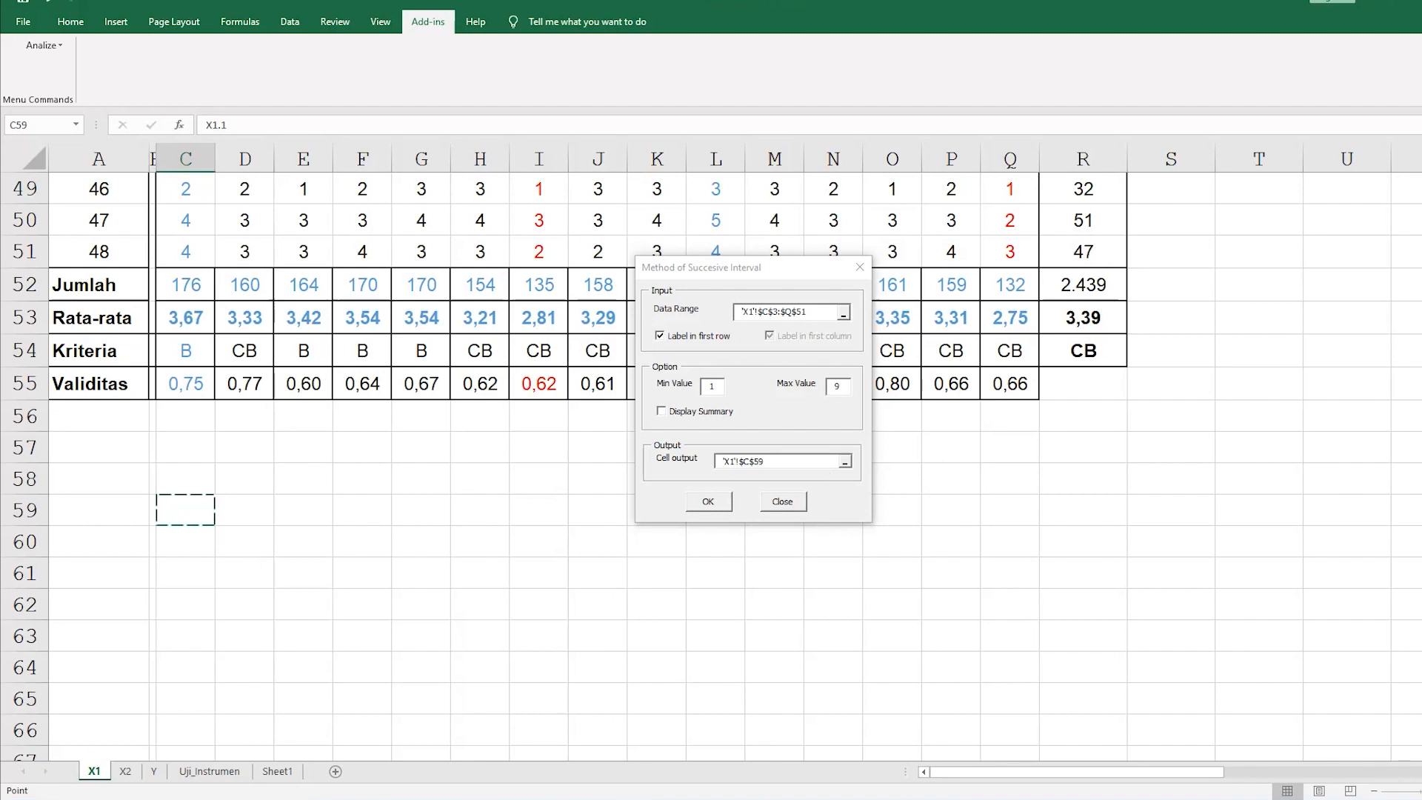
left_click(713, 505)
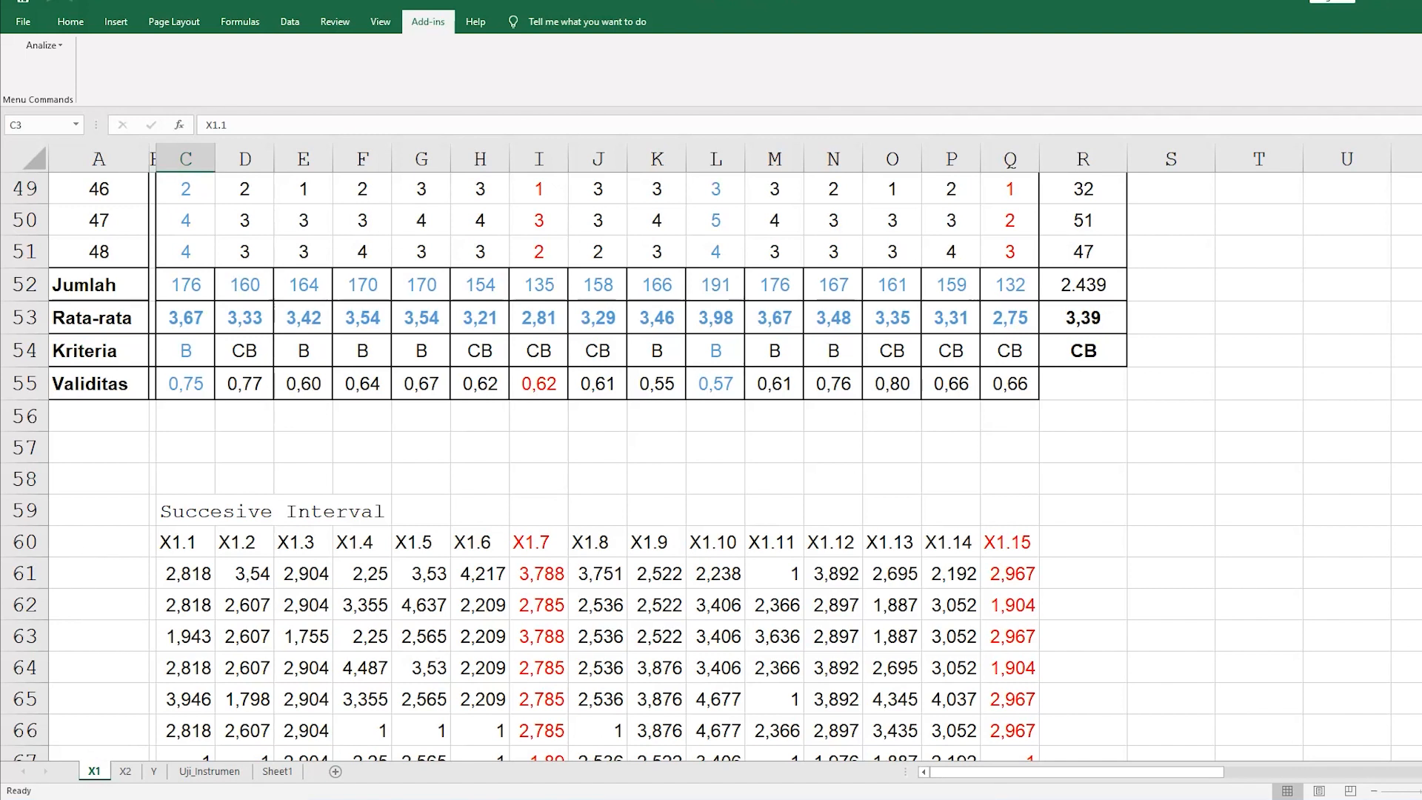
- Enter the heading Resp in A60 and the respondent numbers 1 and 2 in A61 and A62
left_click(98, 542)
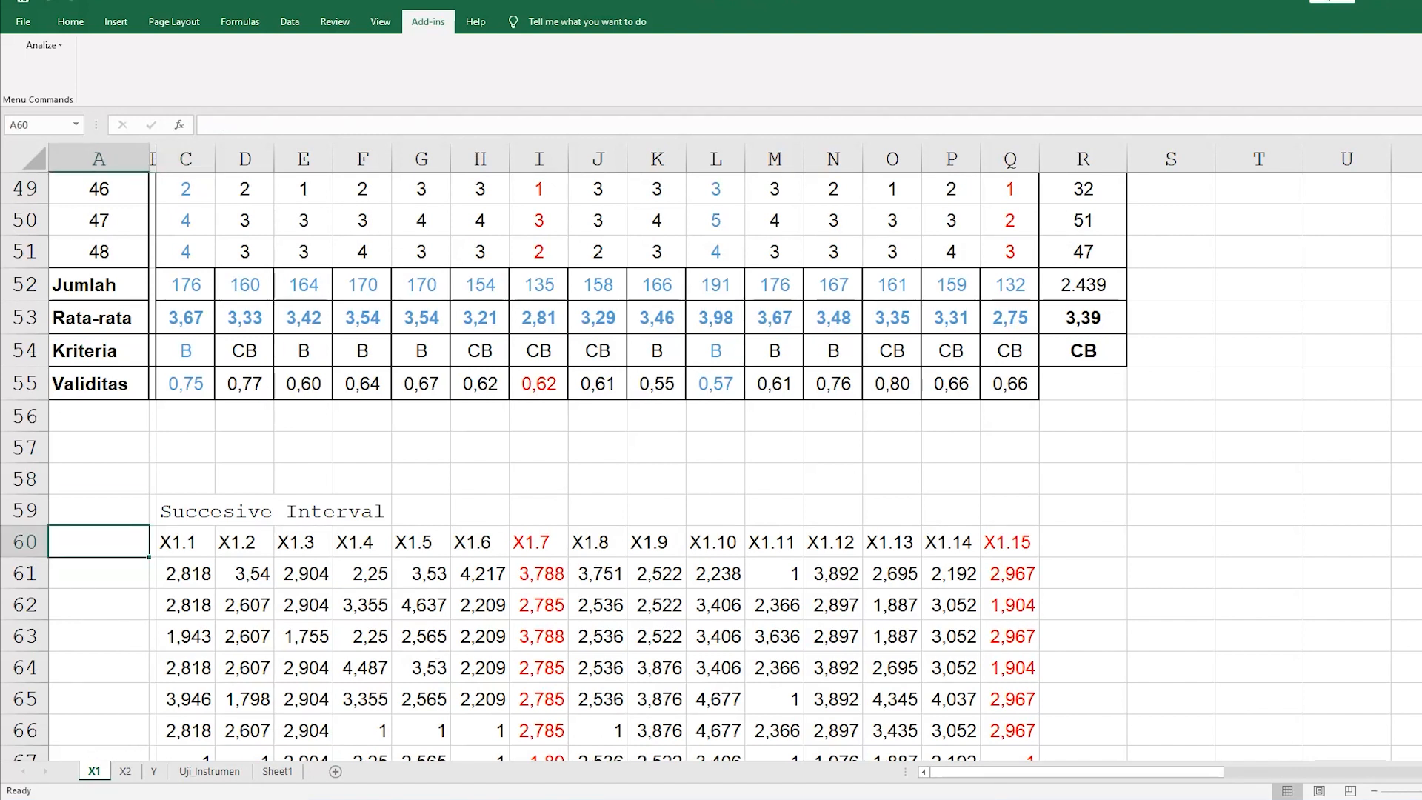
type("Resp")
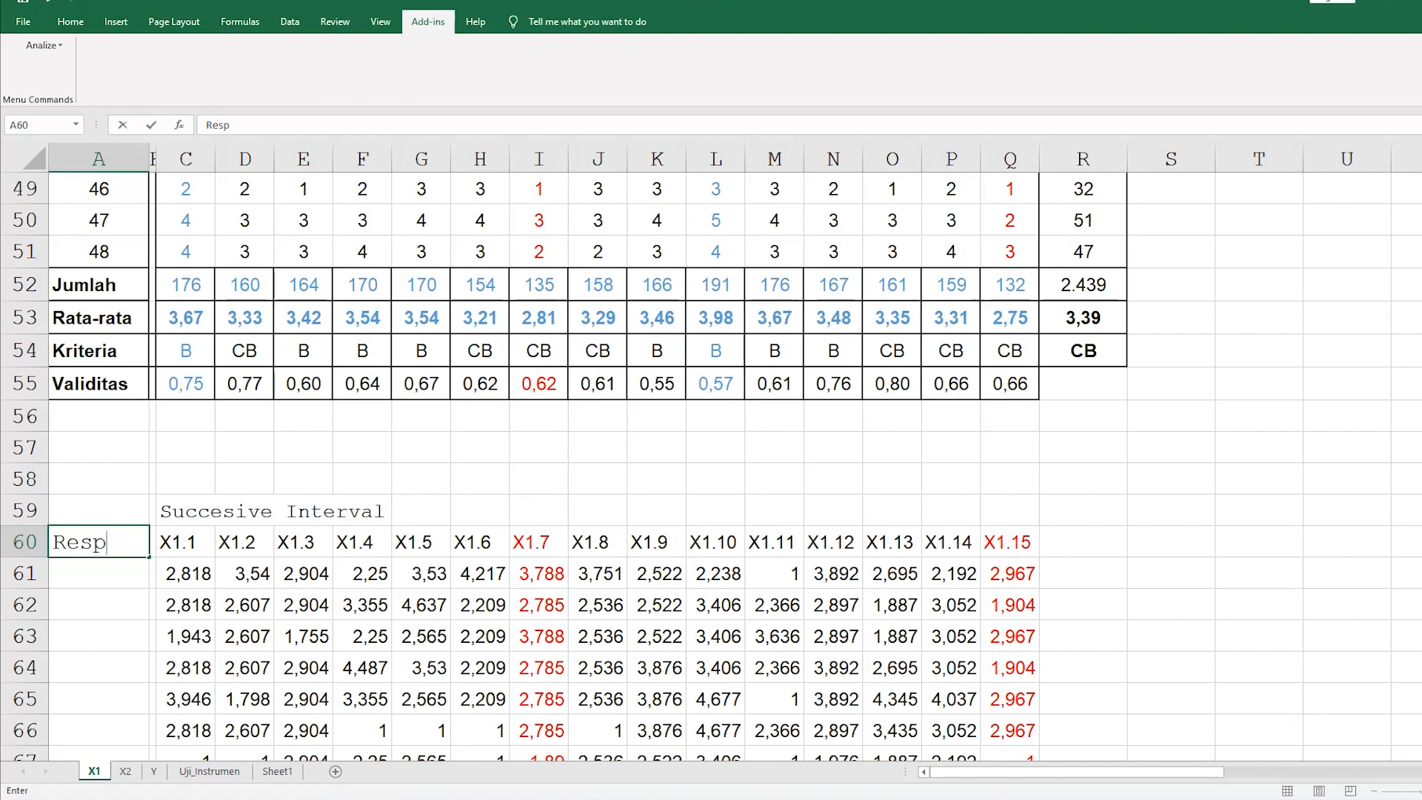
left_click(108, 571)
type("1")
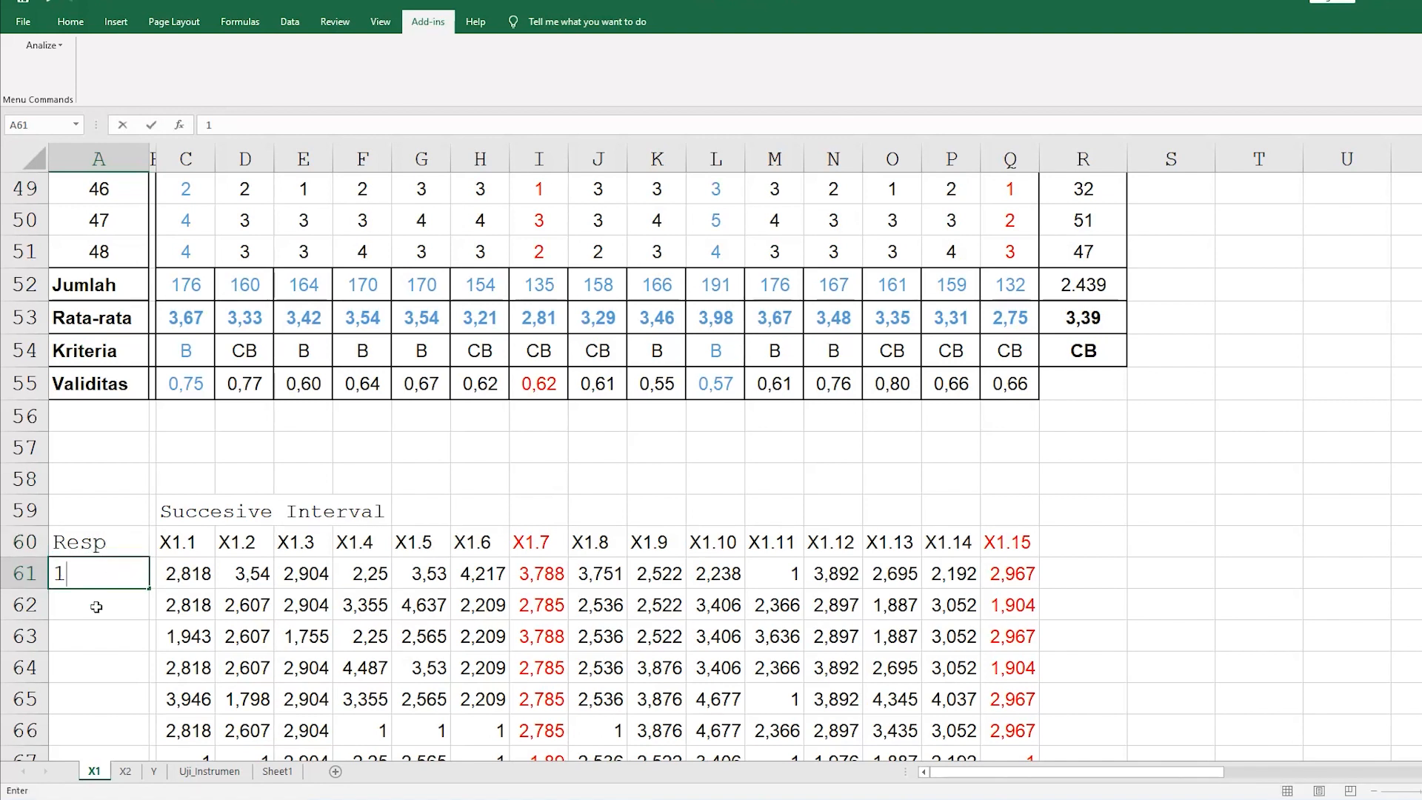
key("Return")
type("2")
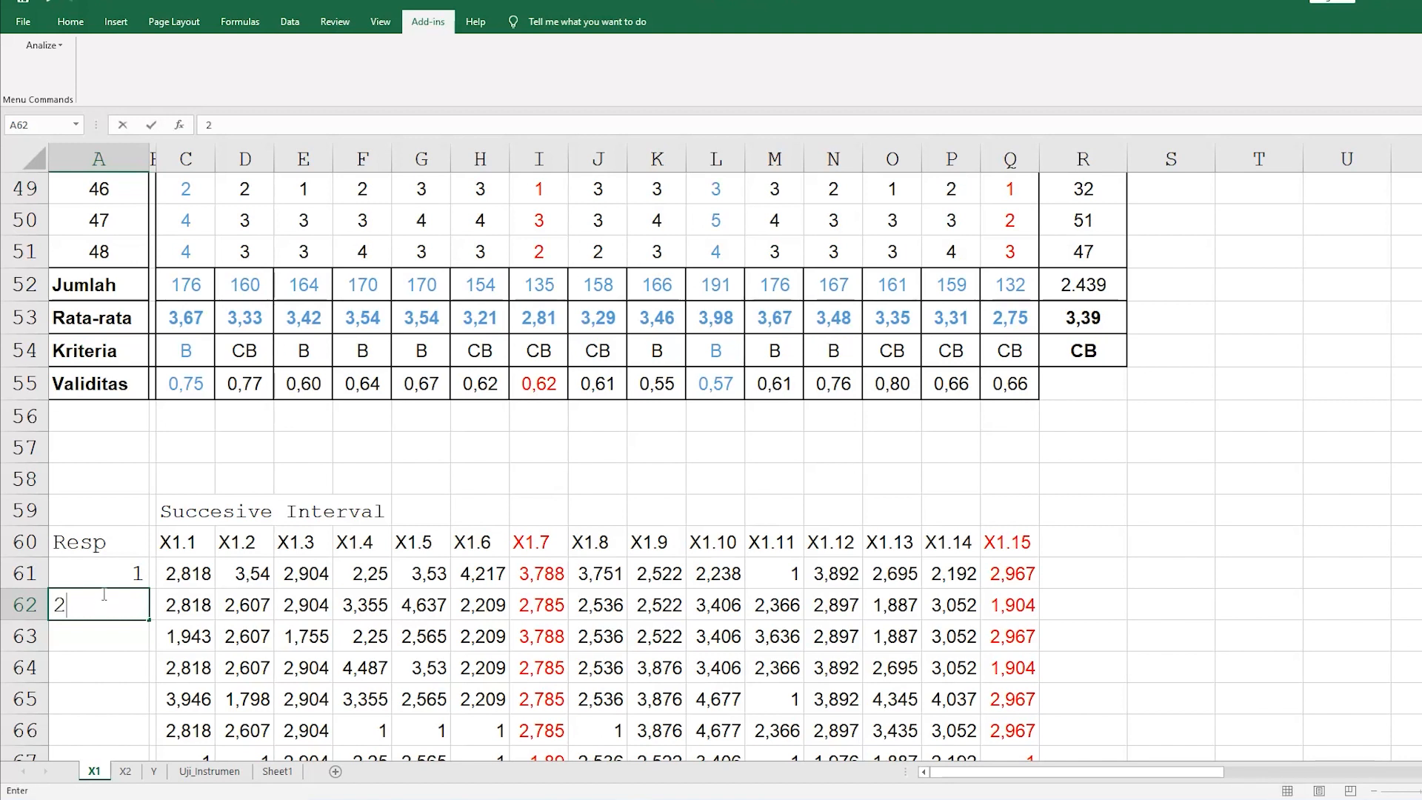
left_click(117, 581)
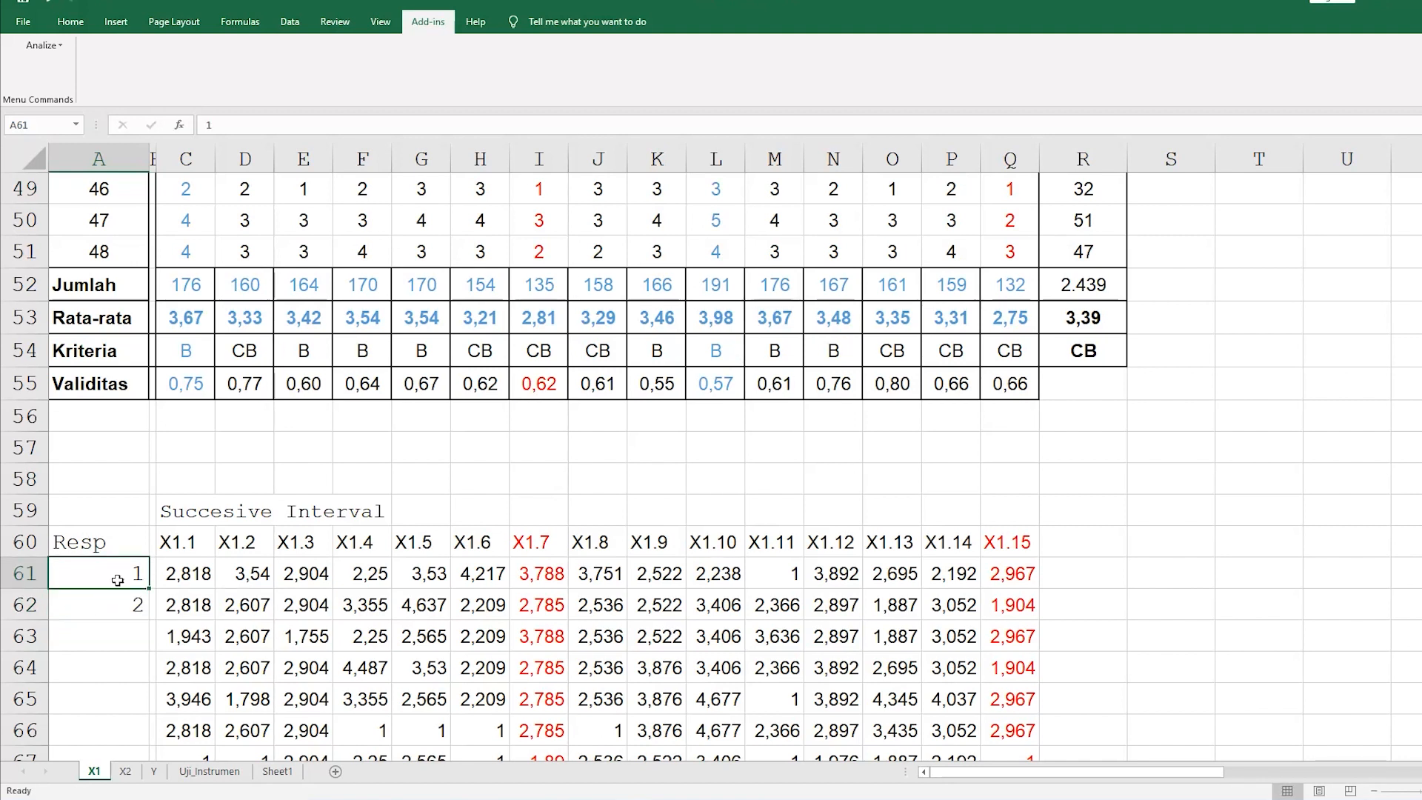
- Format the Resp heading and the first two respondent numbers (A60:A62) in Arial, size 8
left_click_drag(117, 549, 117, 596)
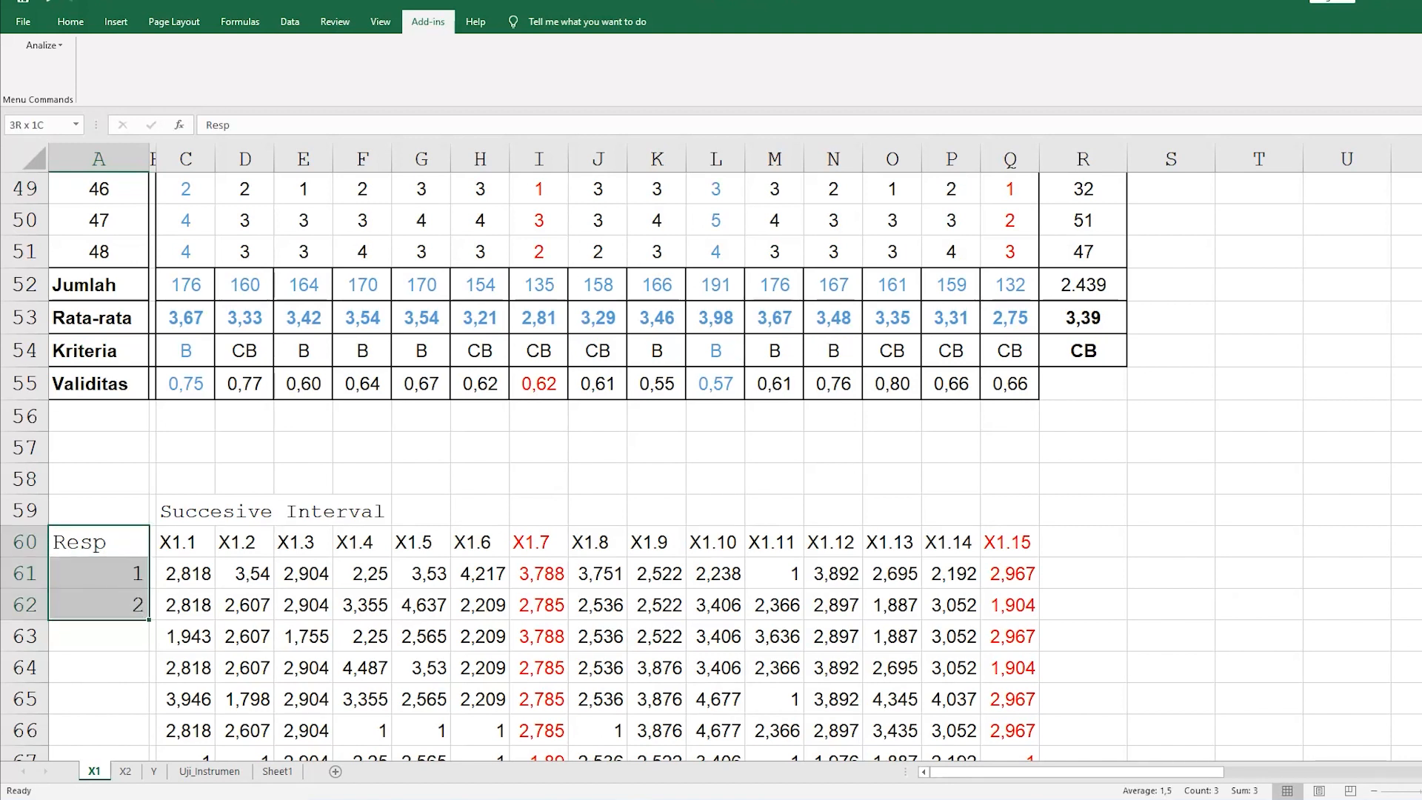
left_click(72, 22)
left_click(164, 52)
type("Arial")
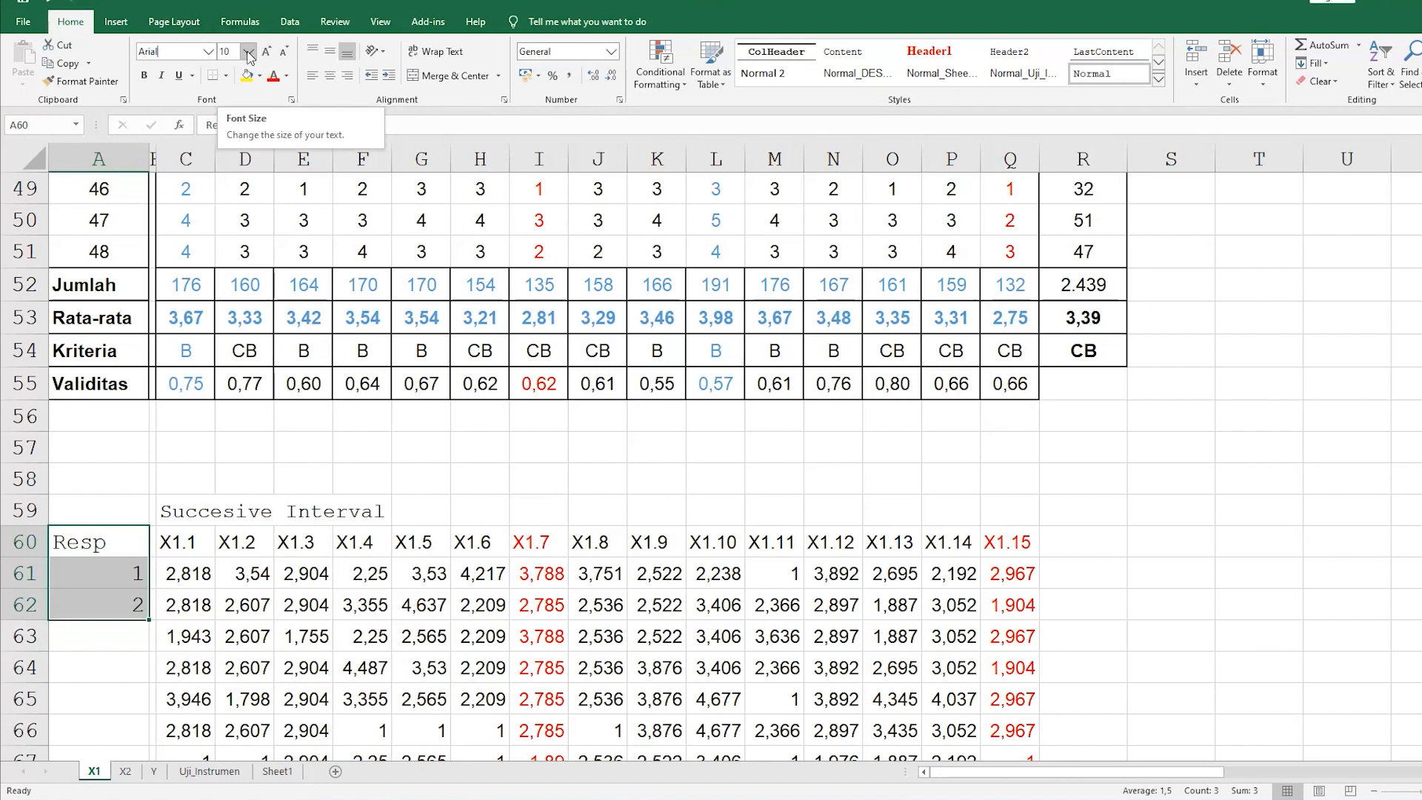
key("Return")
left_click(249, 55)
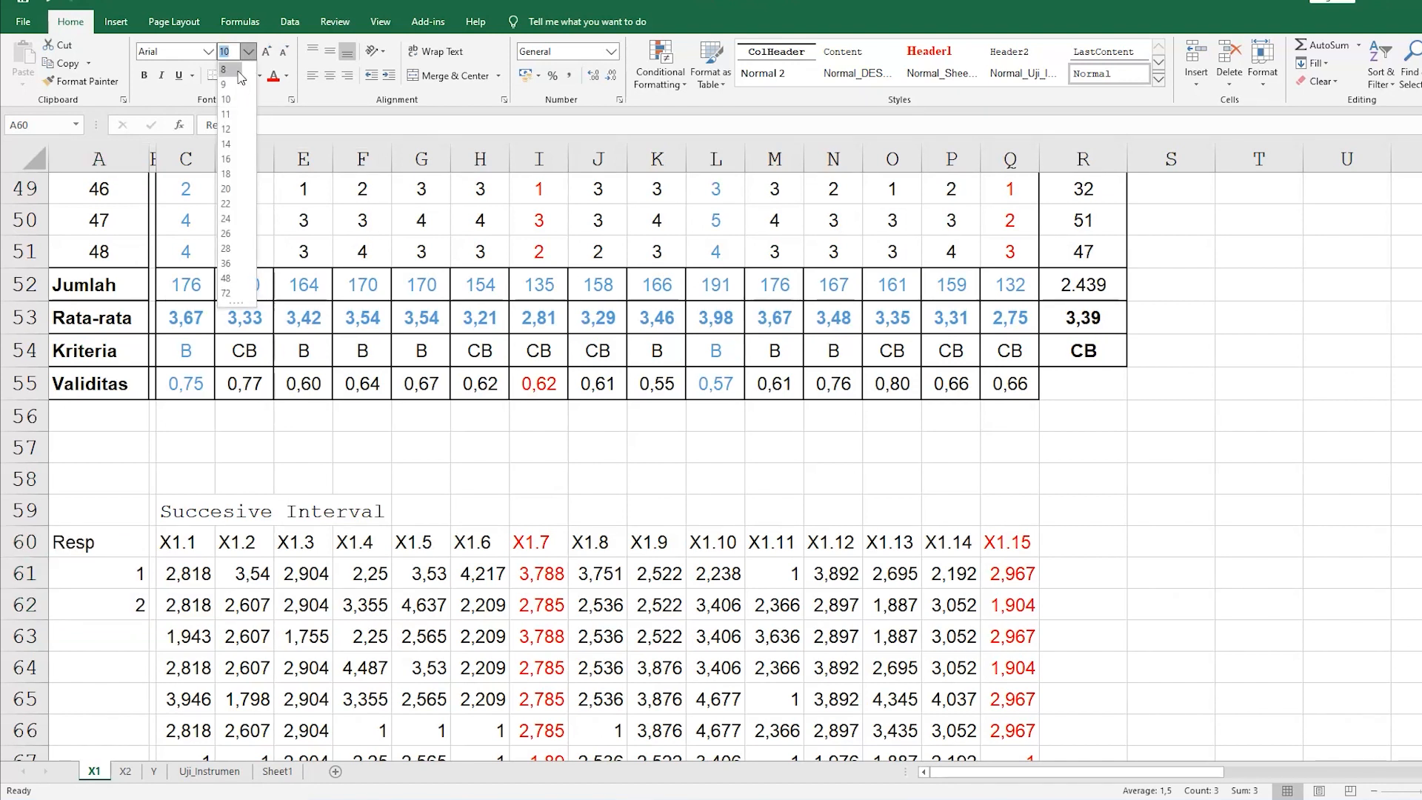
left_click(239, 72)
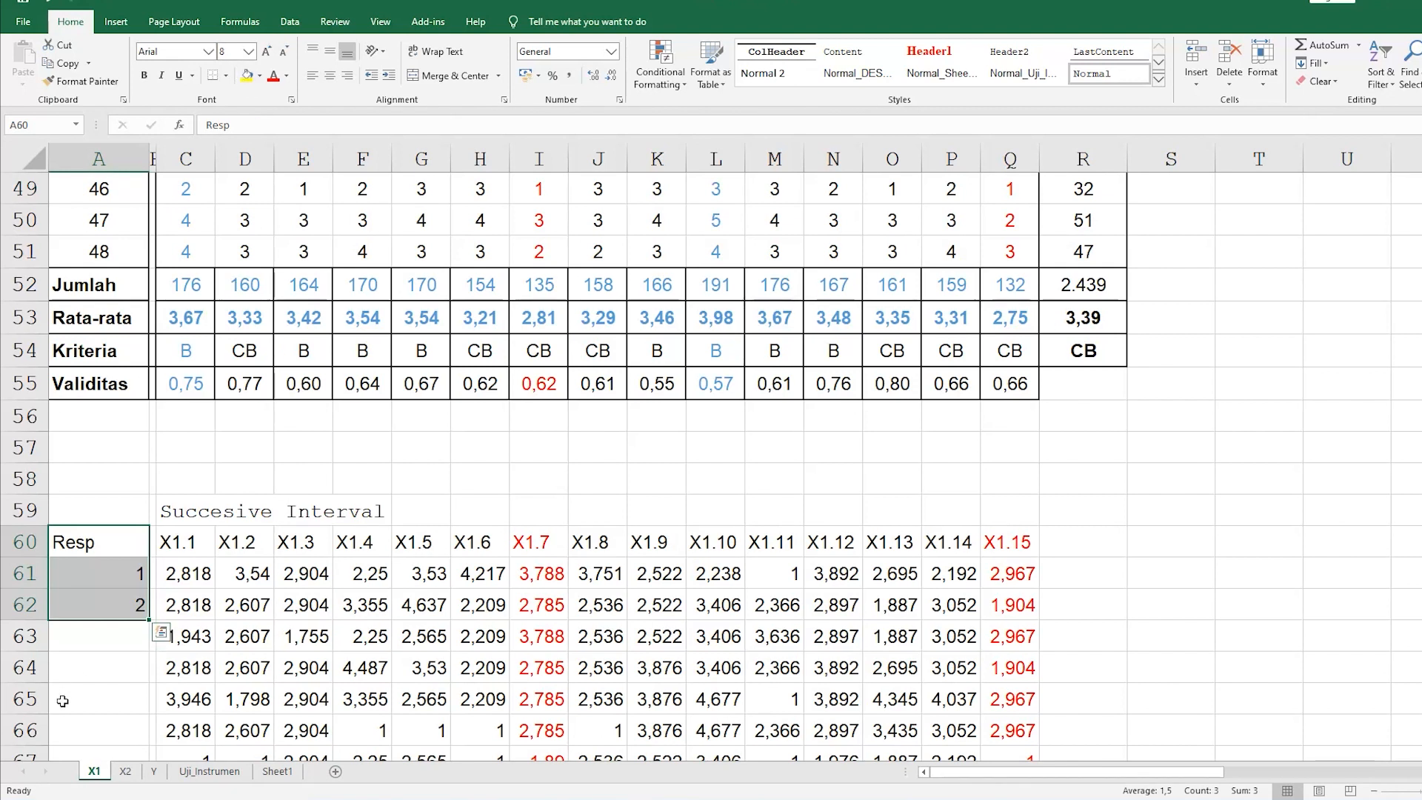
- Fill the respondent numbering down column A from 1 to 48 (A61:A108)
left_click(119, 258)
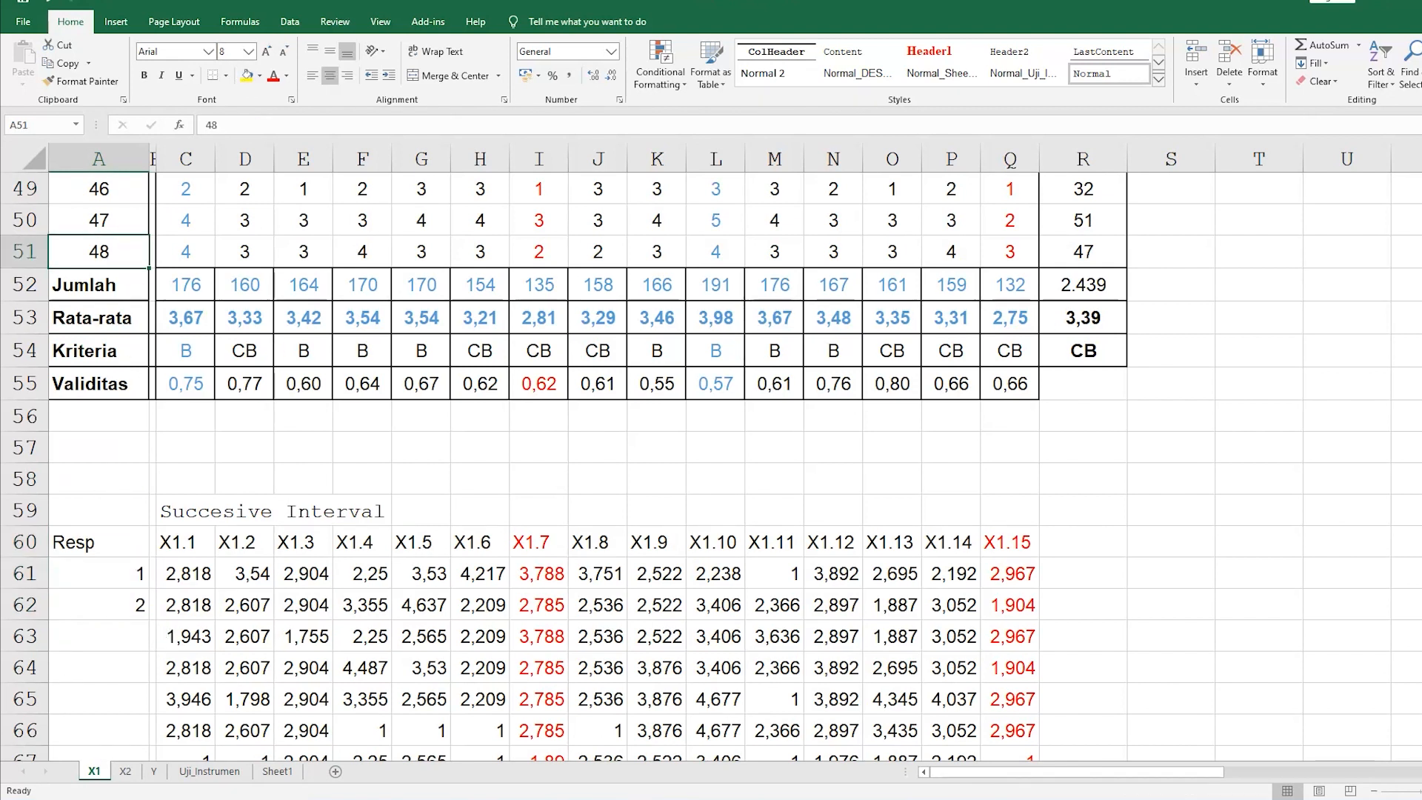
left_click(103, 551)
left_click(121, 580)
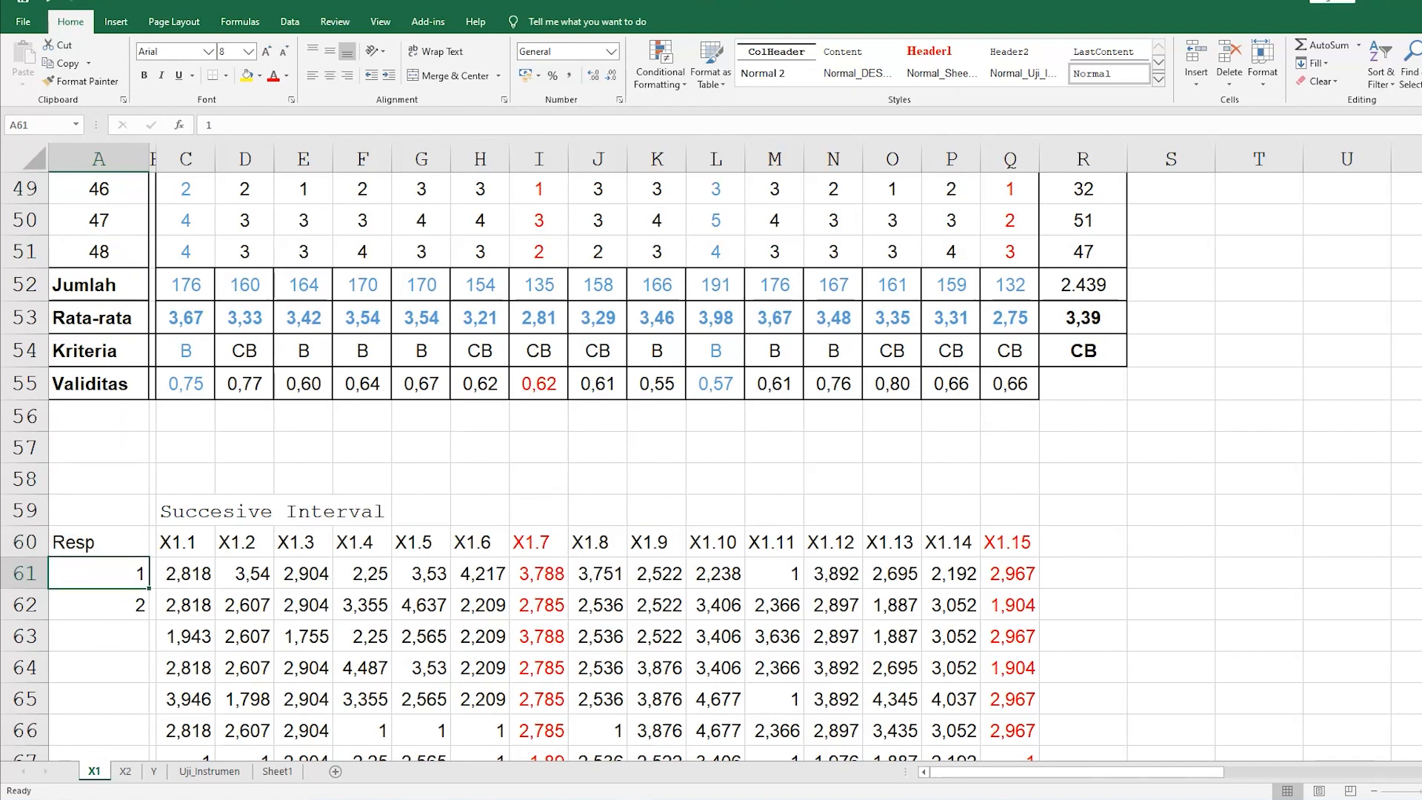
left_click_drag(121, 580, 126, 605)
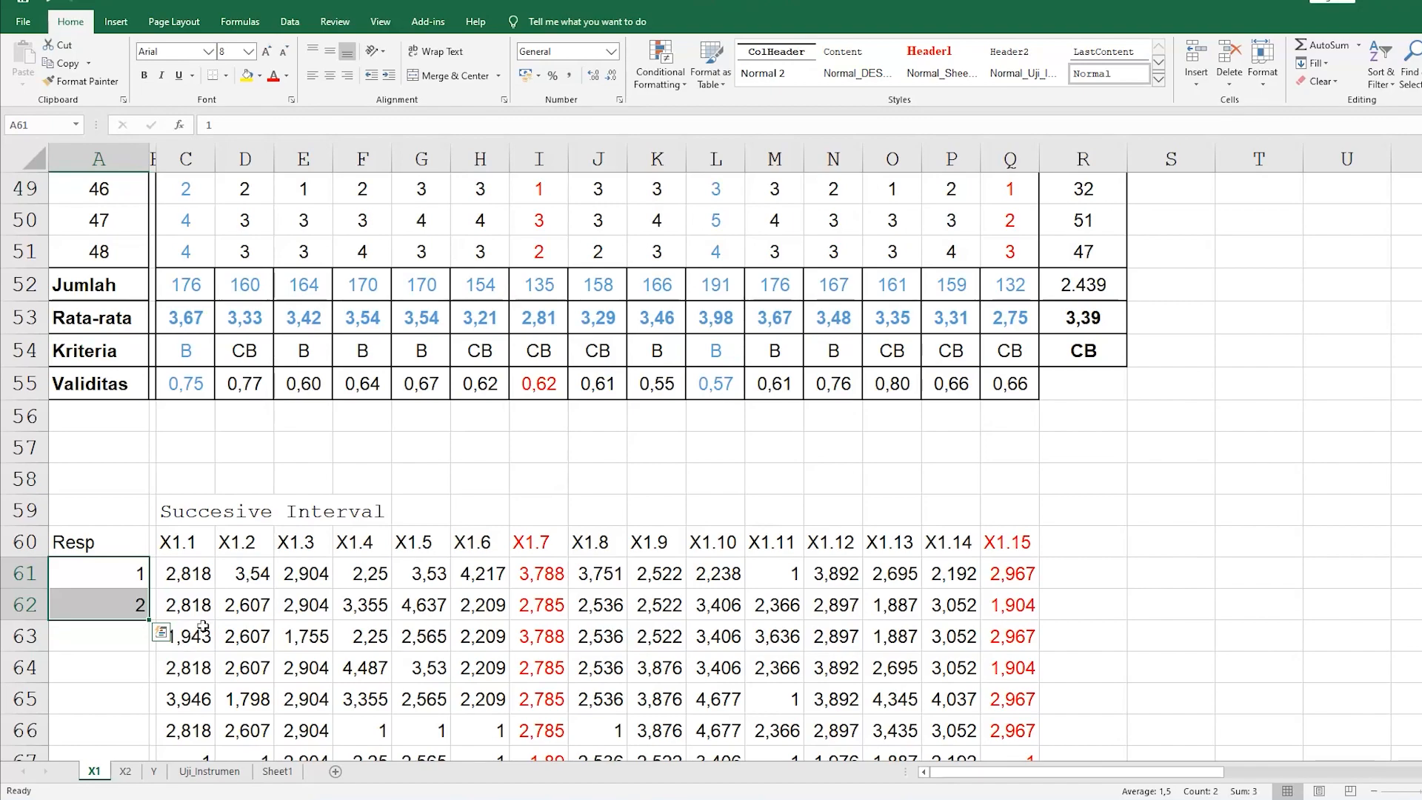
scroll(203, 625, "down", 2)
left_click_drag(148, 425, 154, 606)
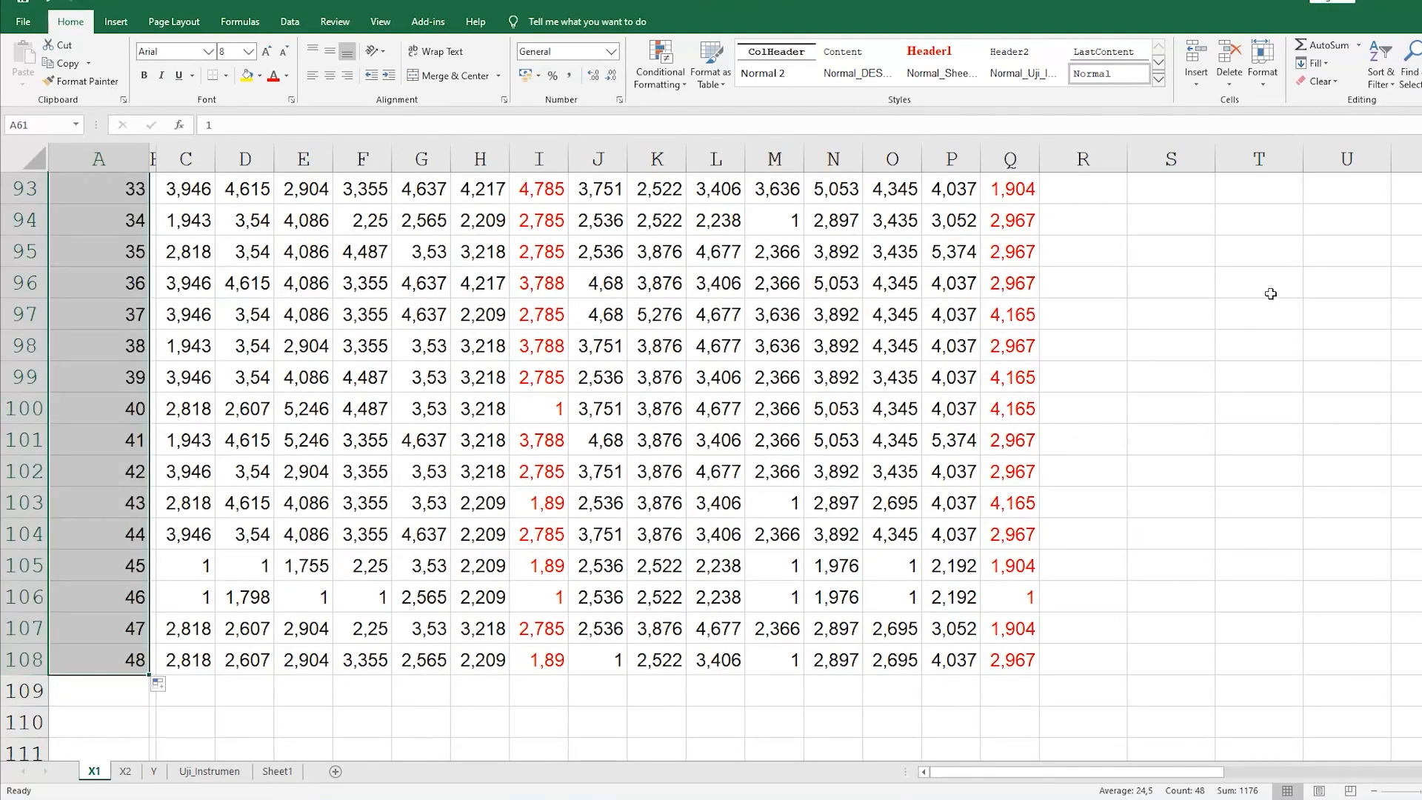
- Format the interval scores in C61:R108 as numbers with two decimal places
scroll(620, 568, "up", 8)
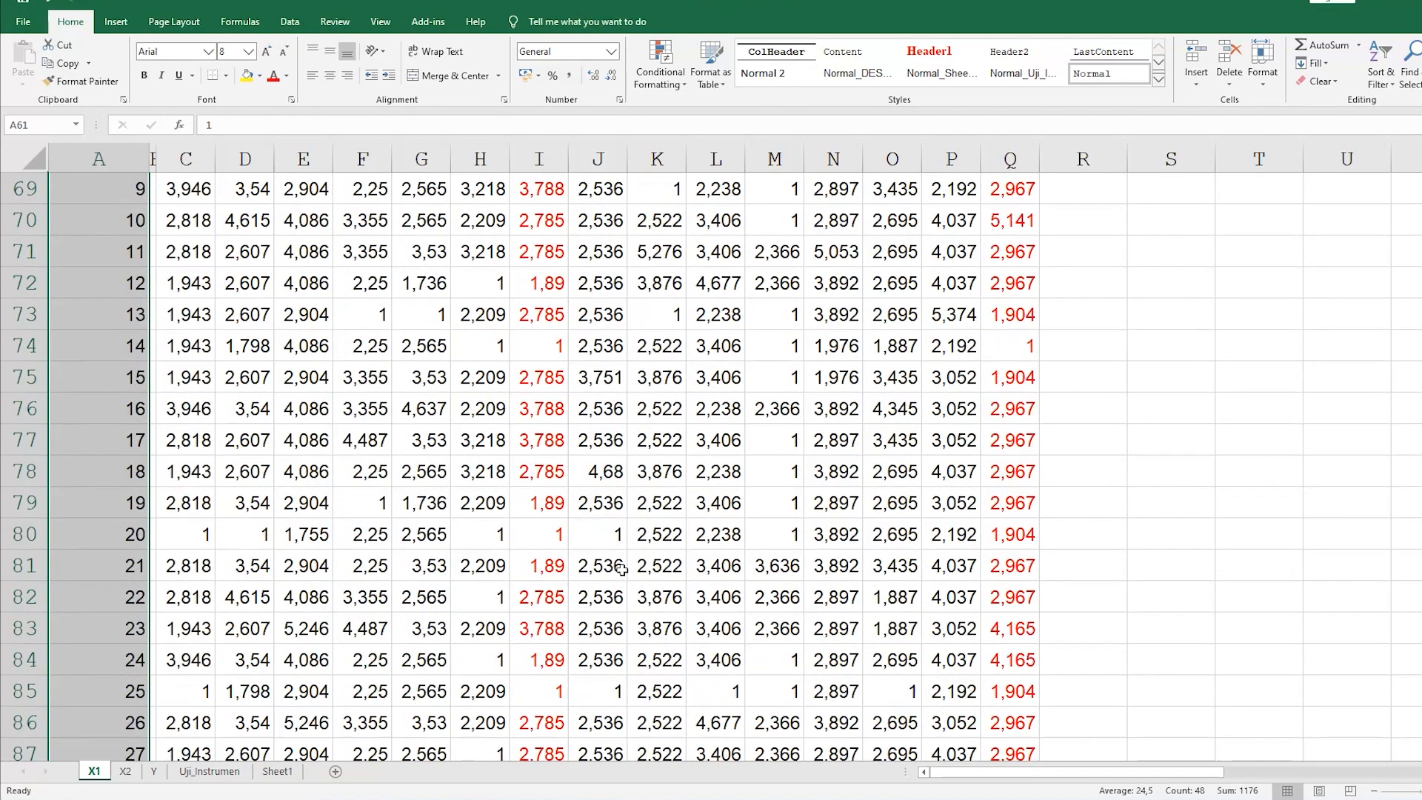
scroll(620, 569, "up", 4)
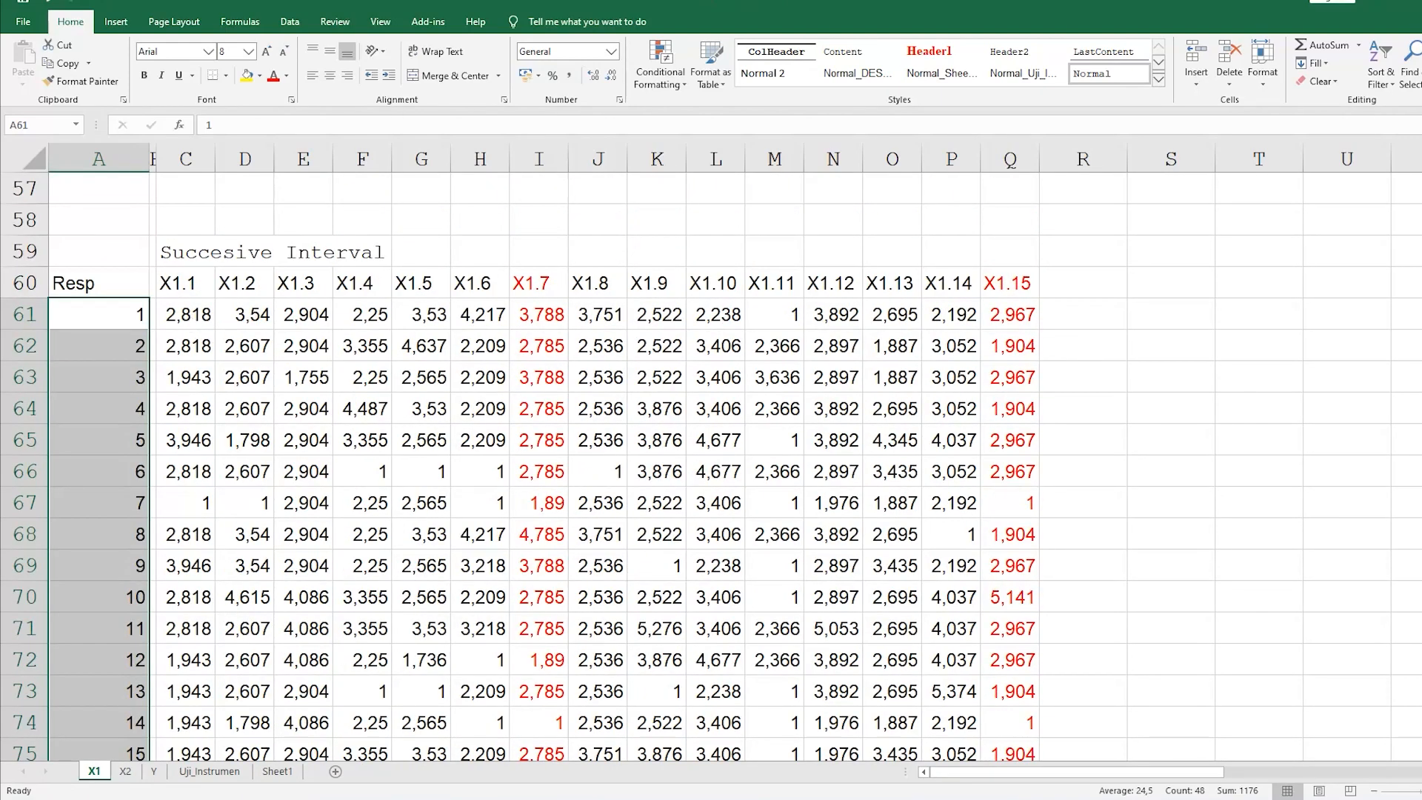
left_click_drag(185, 316, 775, 347)
left_click(785, 317)
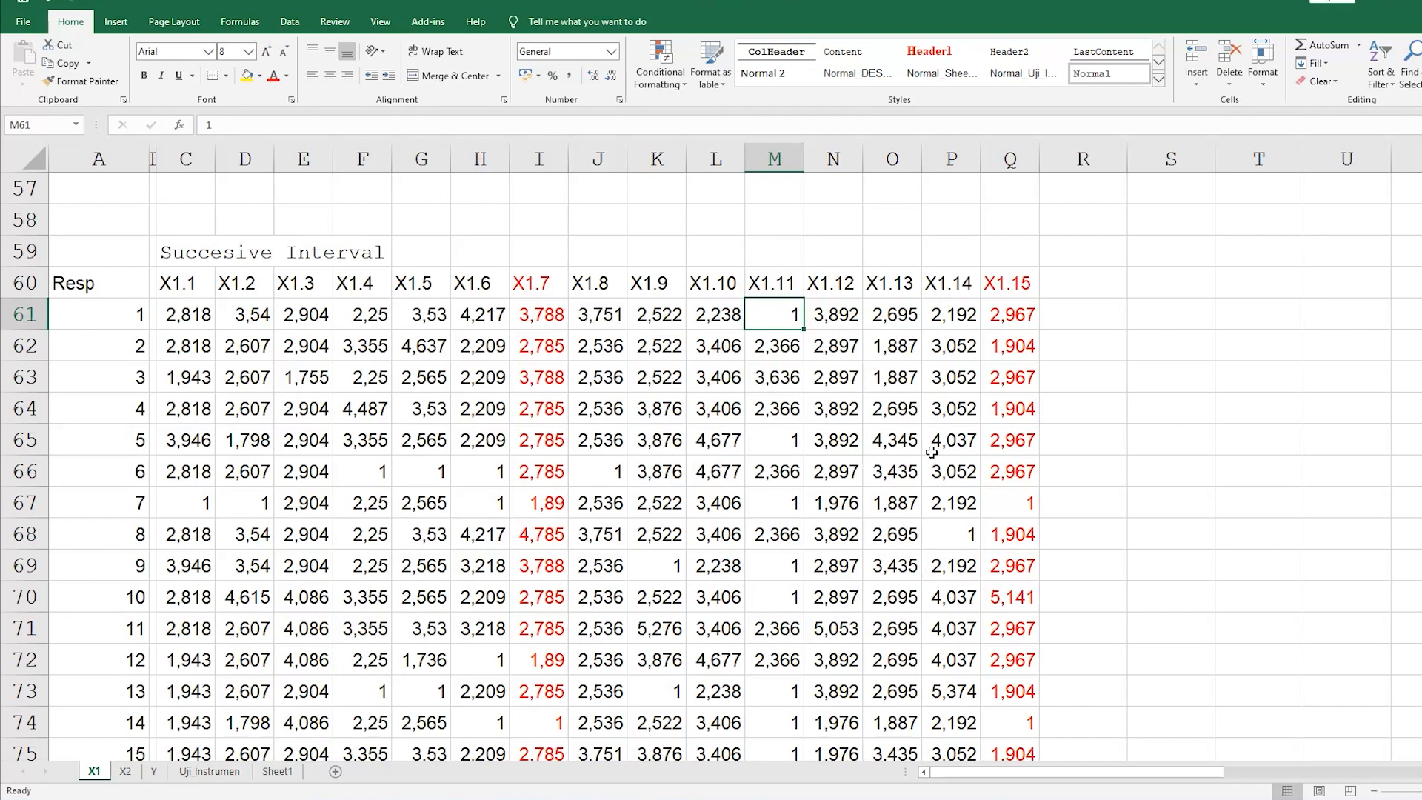
left_click_drag(194, 318, 1096, 670)
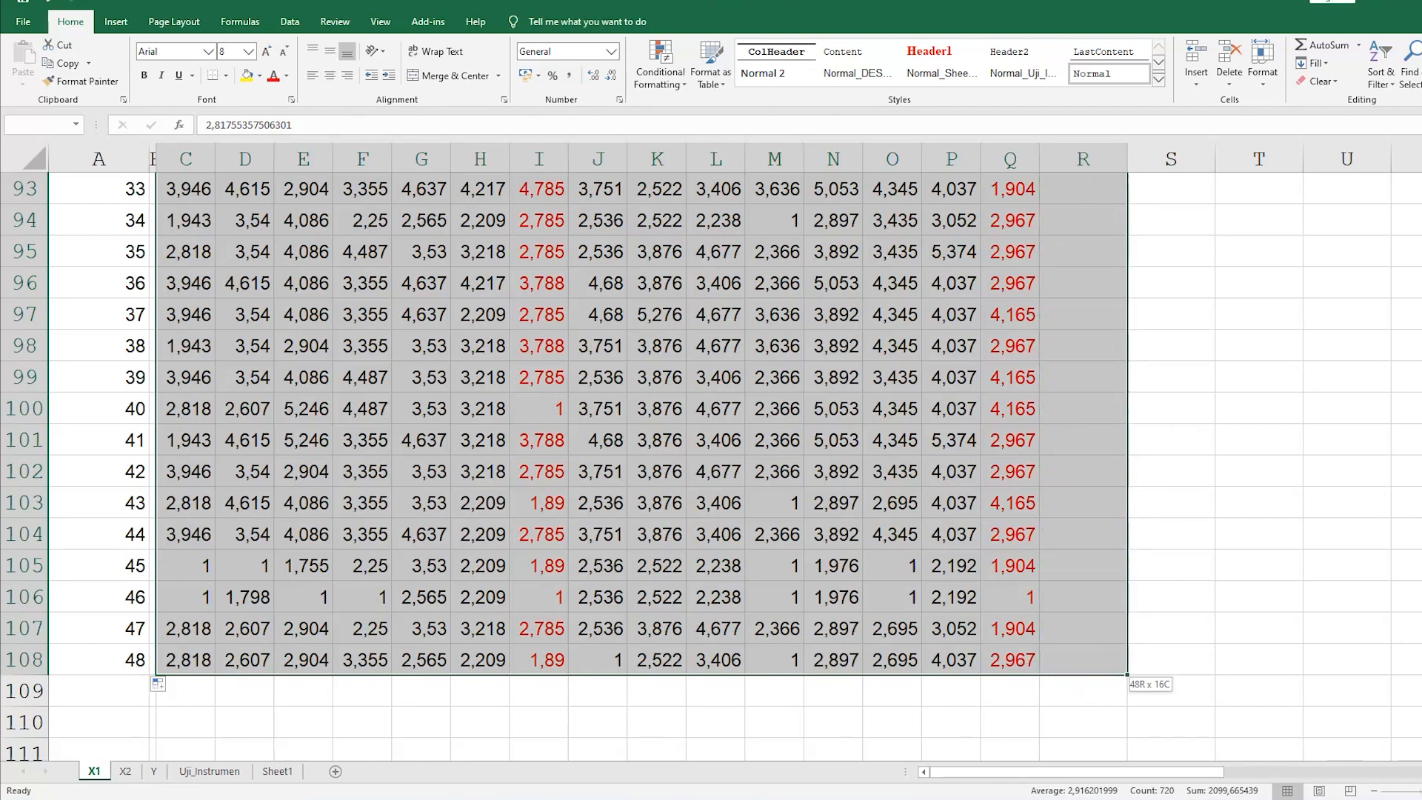
scroll(916, 574, "up", 14)
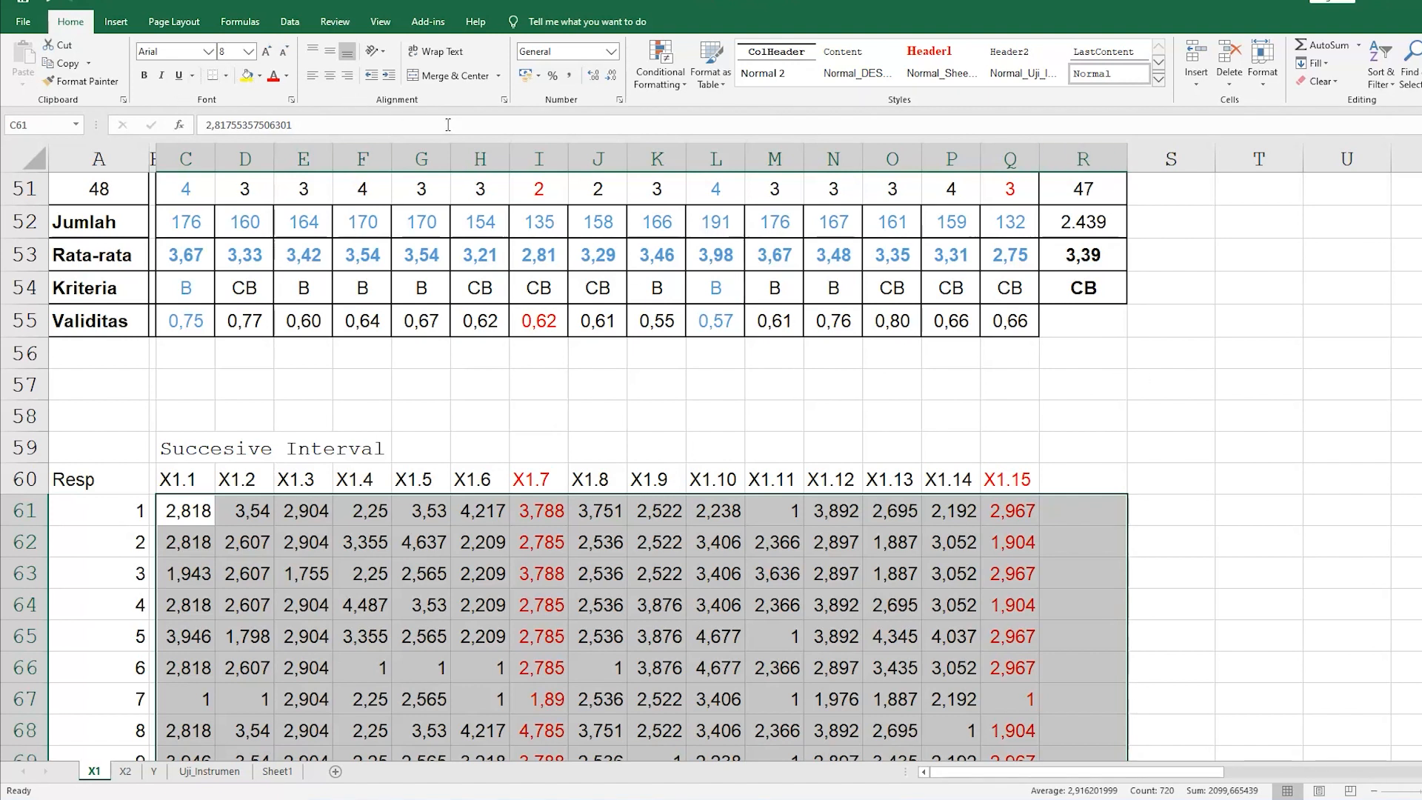
left_click(610, 77)
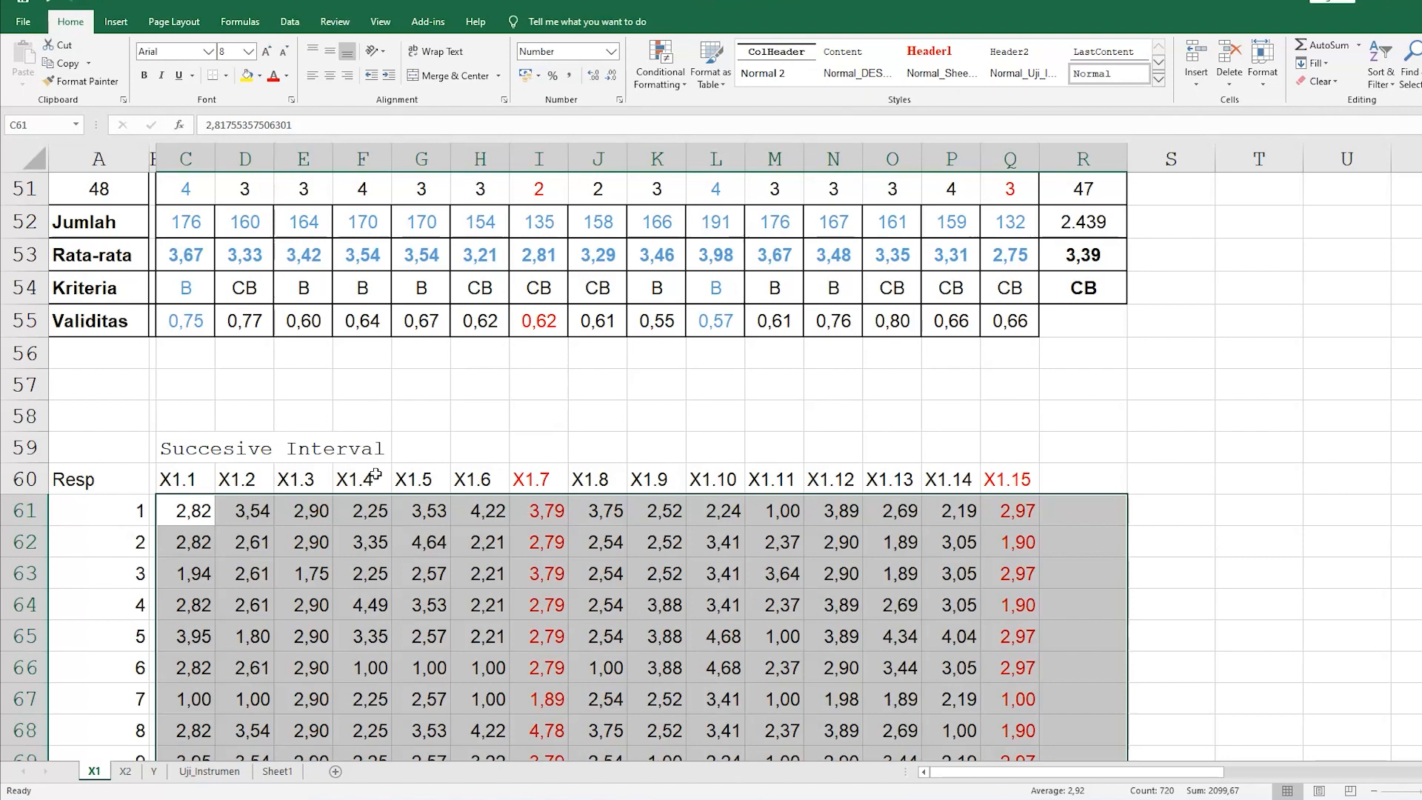
- Format row 59 with the Succesive Interval title in bold Arial
left_click(362, 448)
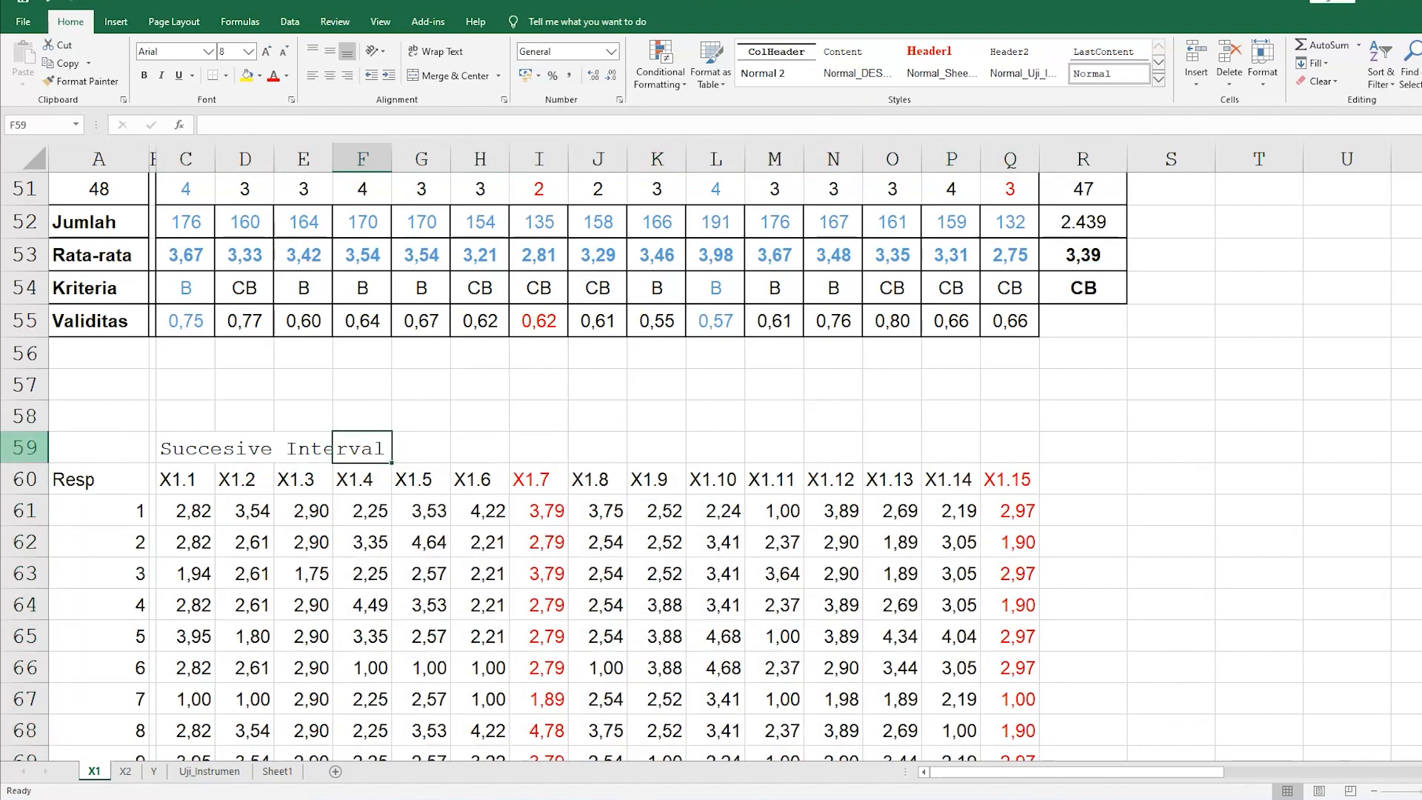
left_click(22, 447)
left_click(196, 55)
type("Ar")
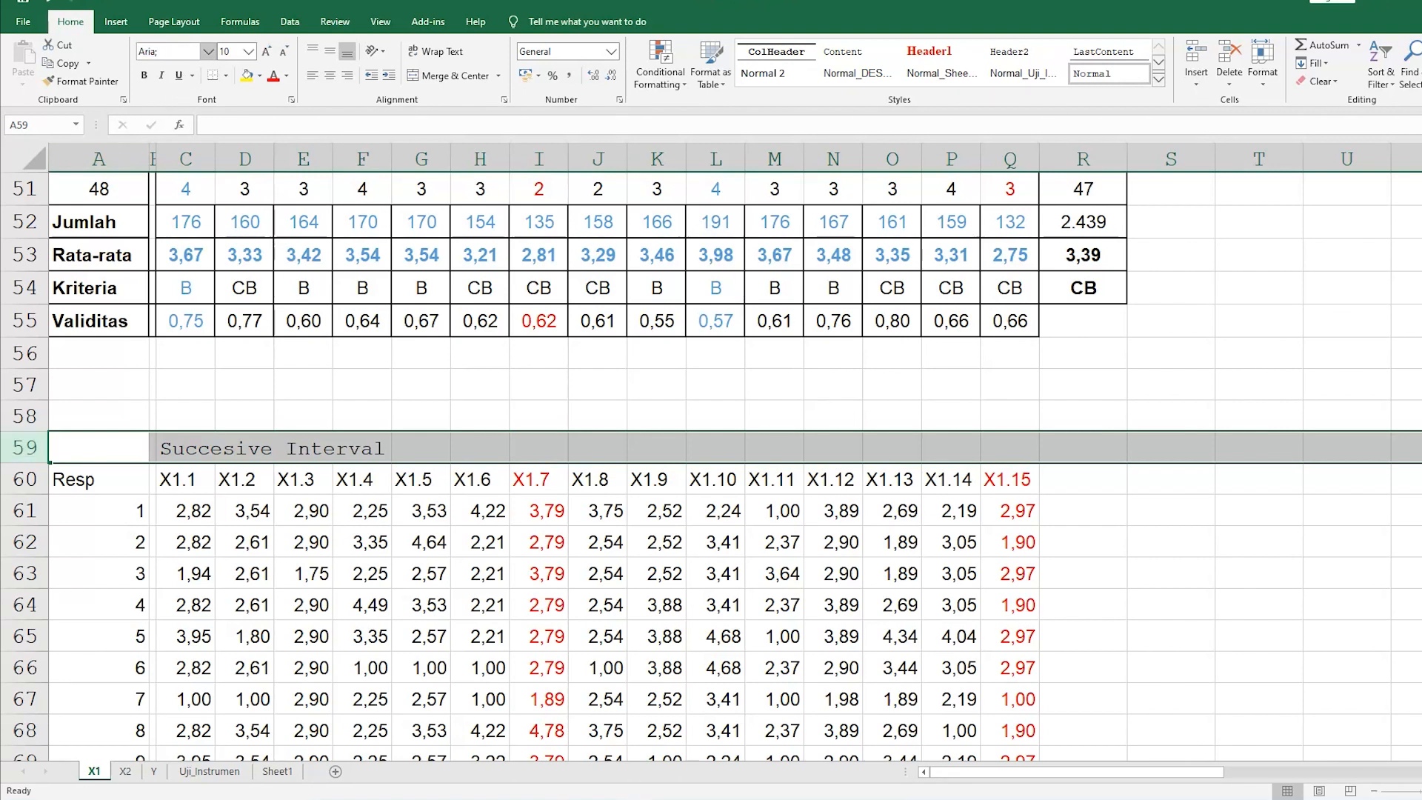
key("Return")
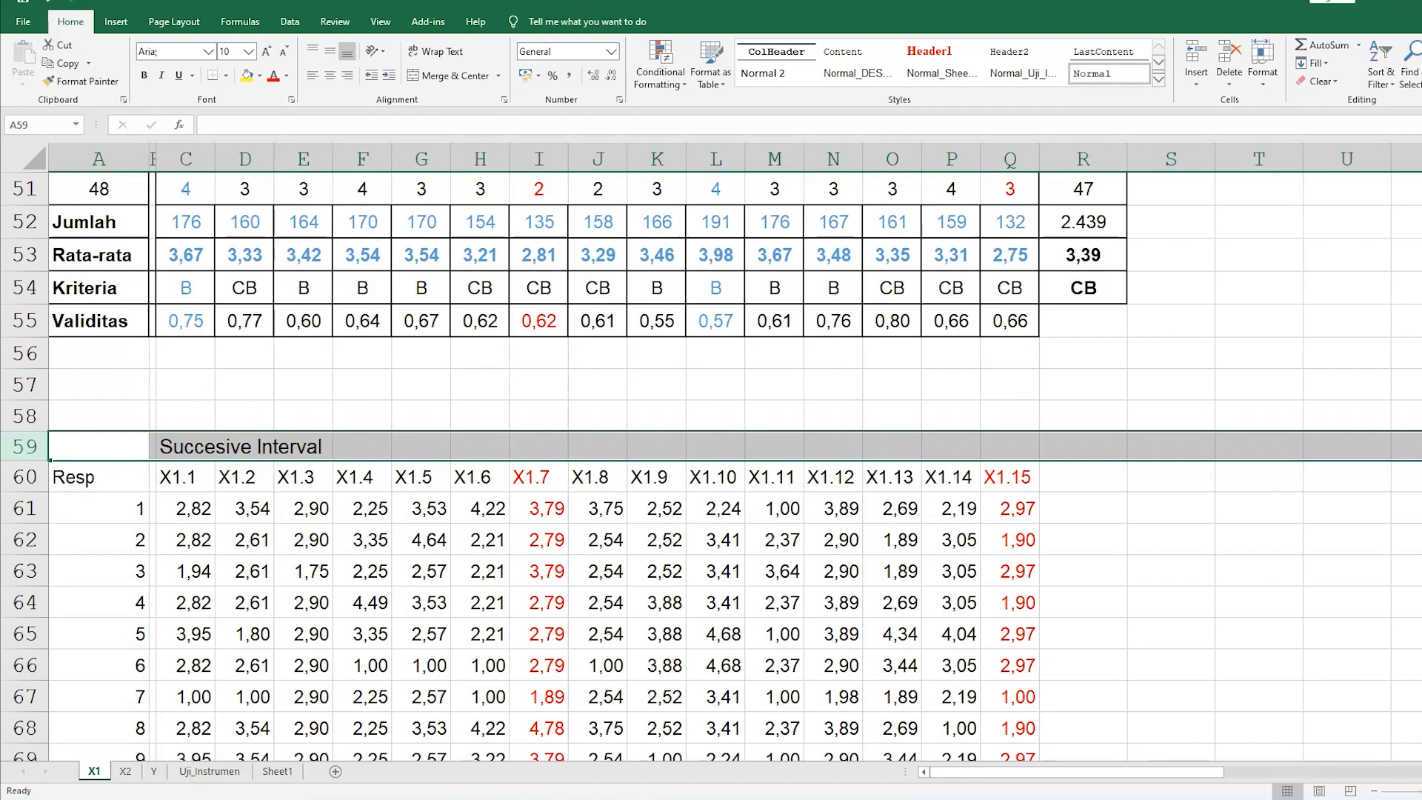
left_click(144, 75)
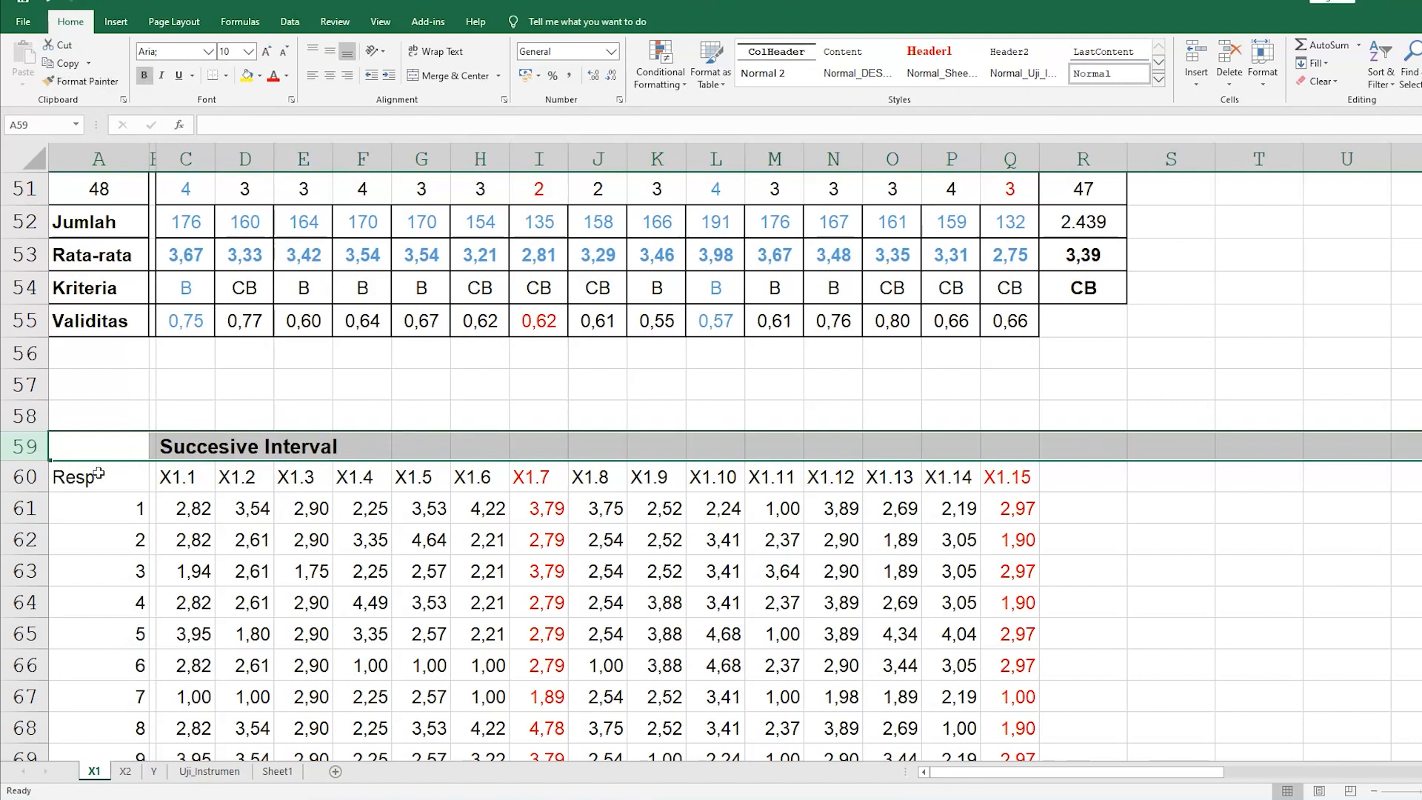
- Make the table's header row A60:R60 bold and apply all borders to it
left_click_drag(96, 477, 1111, 485)
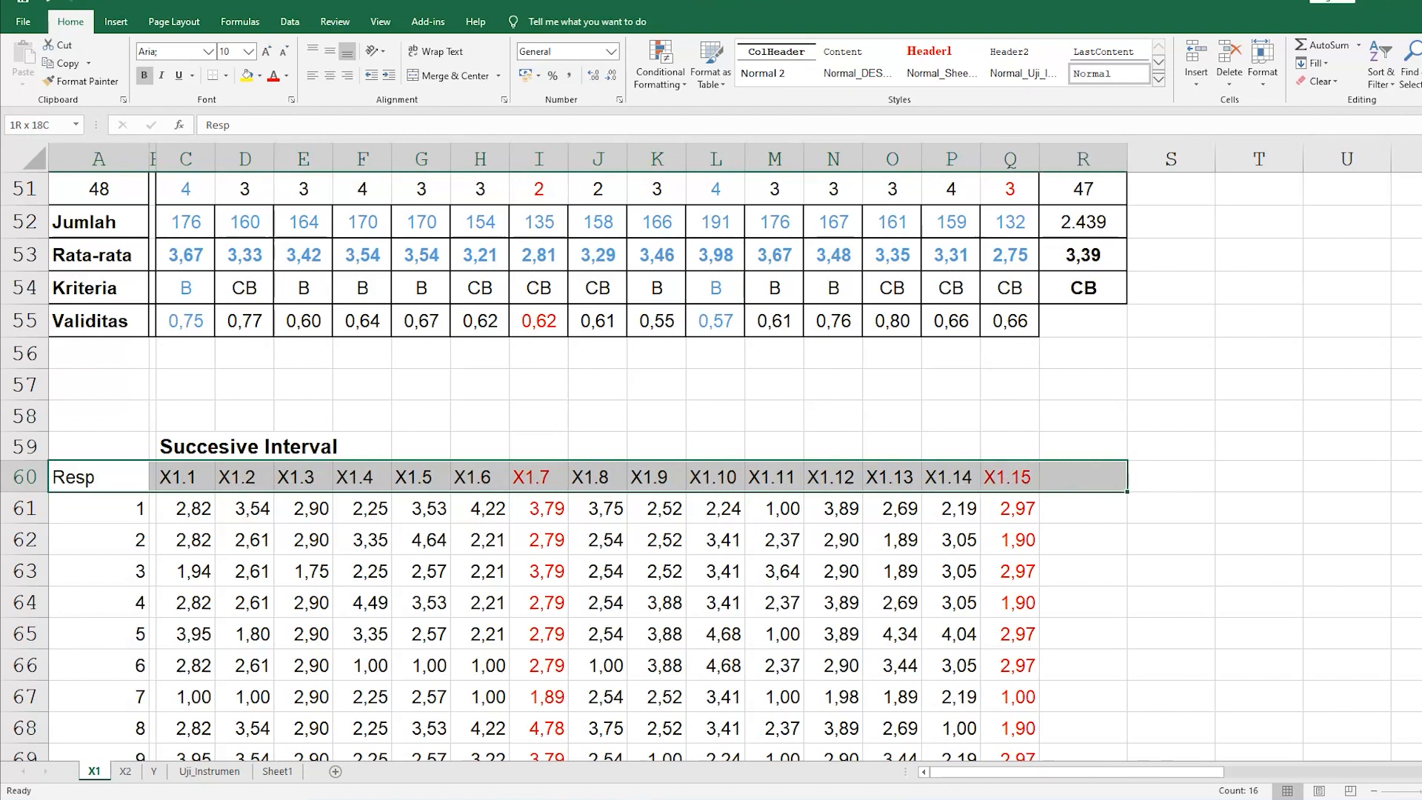
left_click(143, 75)
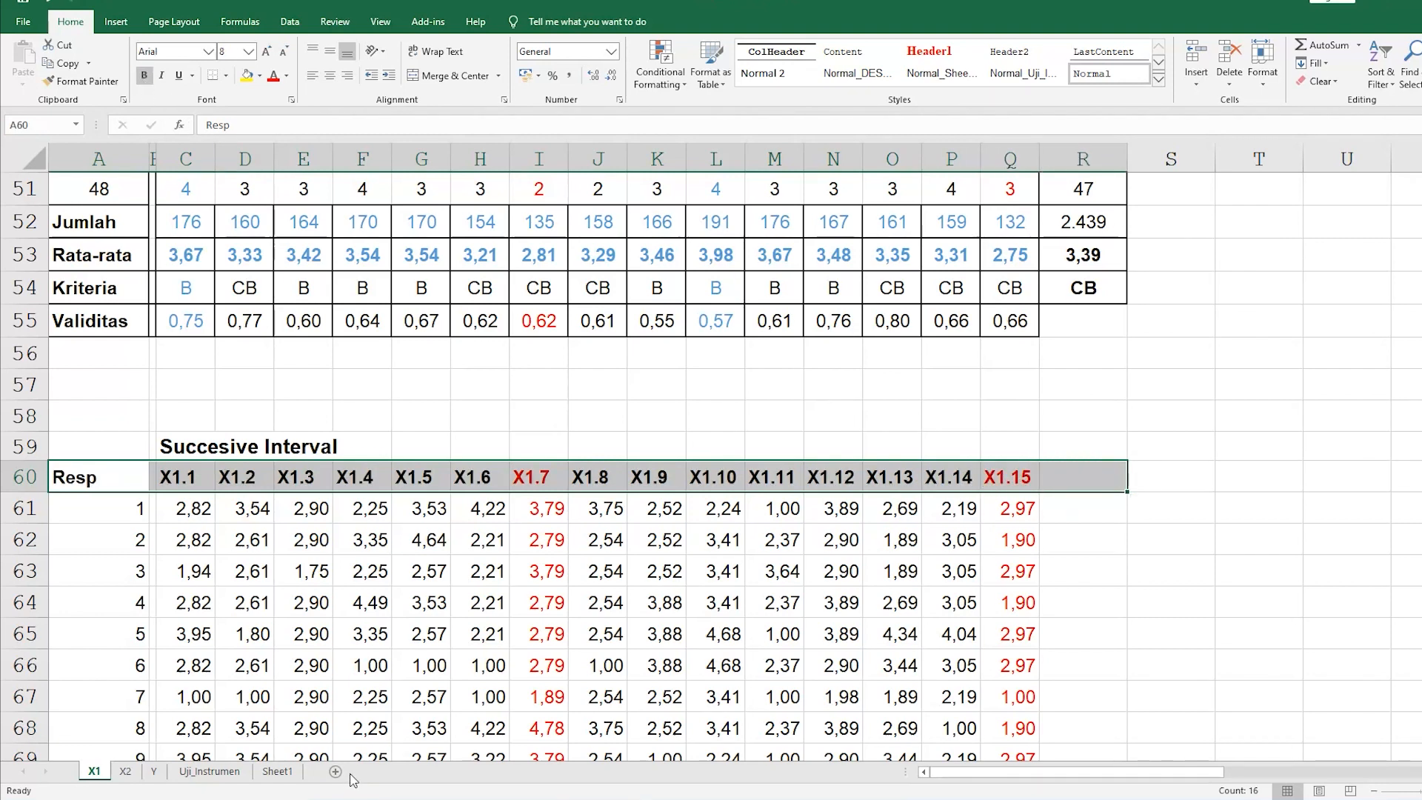
left_click(226, 76)
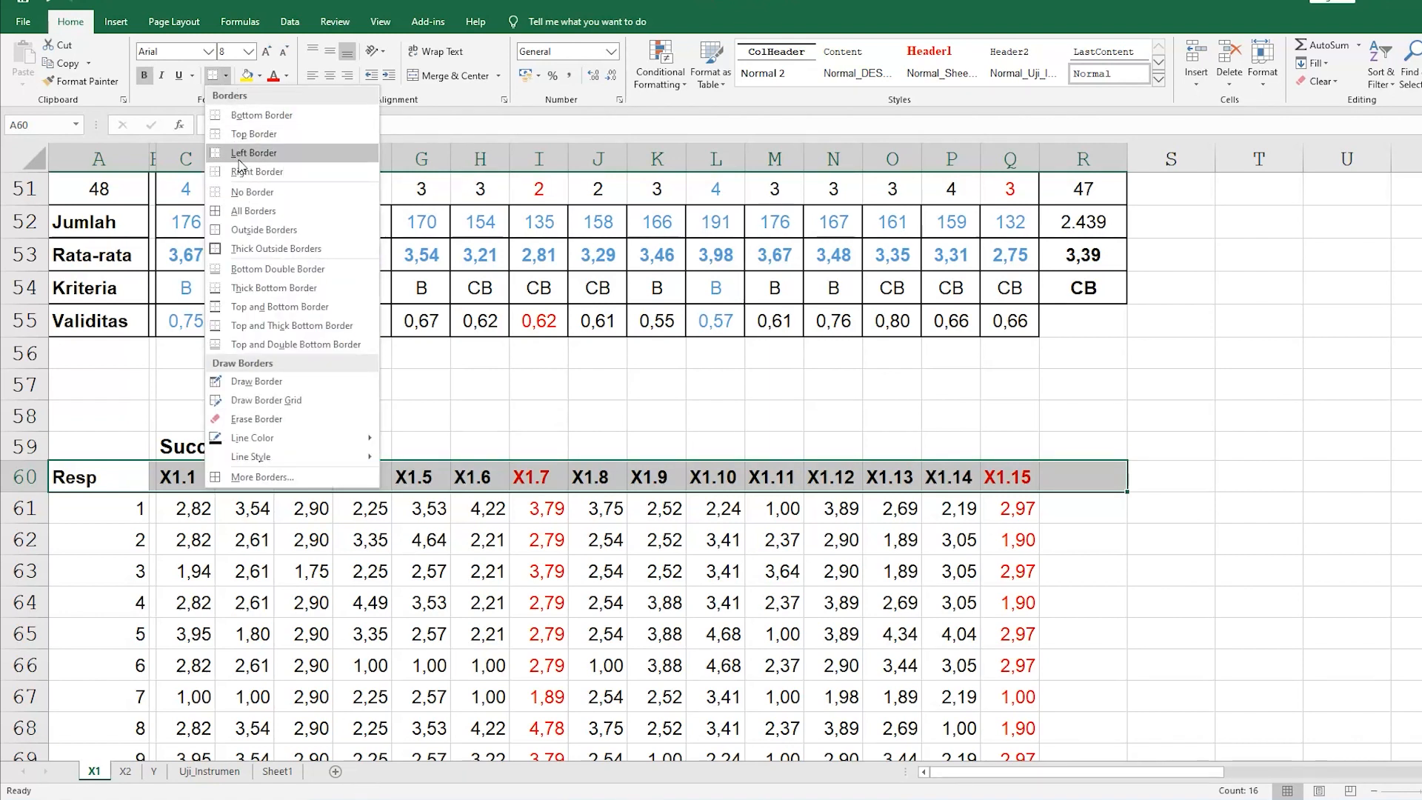
left_click(246, 211)
left_click(284, 571)
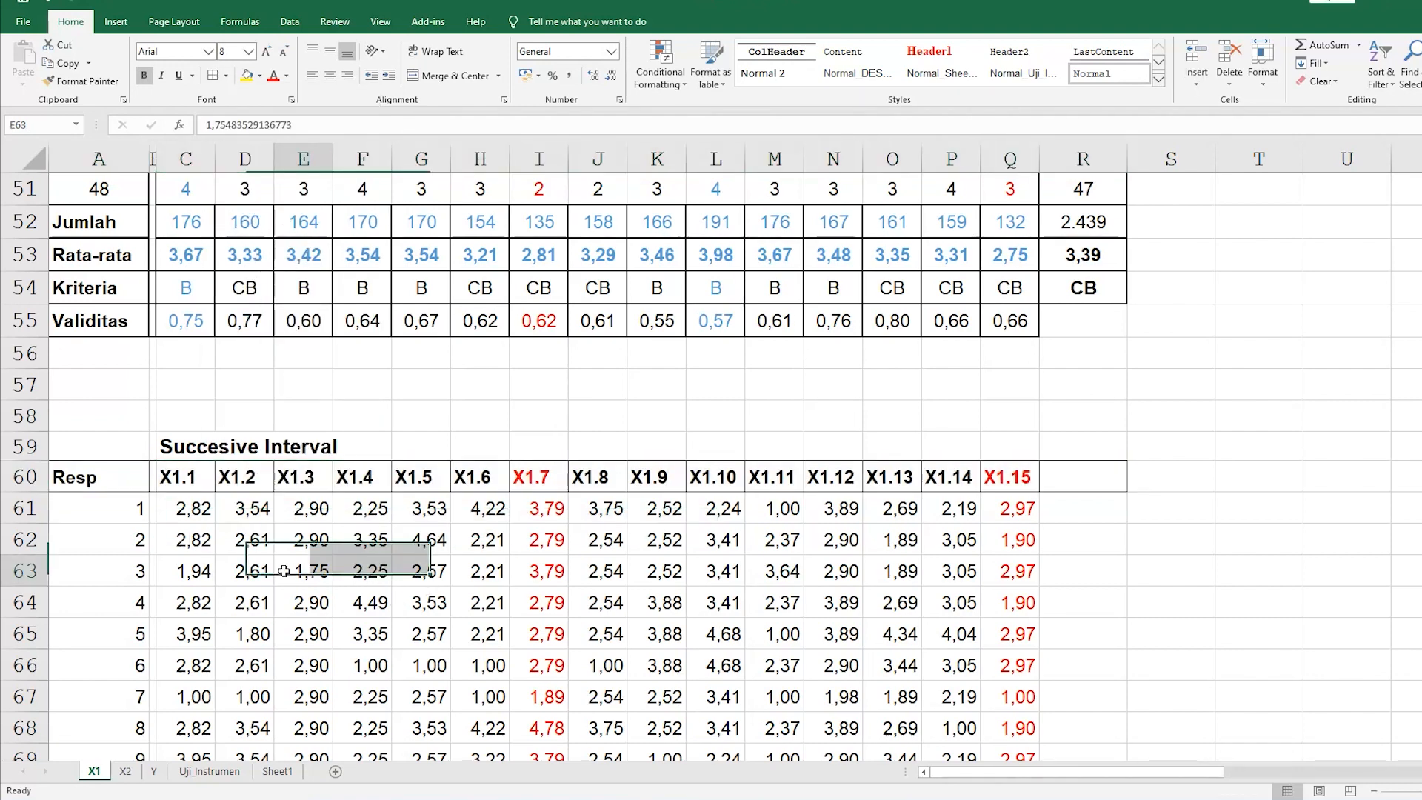
- Add an outside border around the respondent numbers in A61:A108
scroll(447, 585, "down", 2)
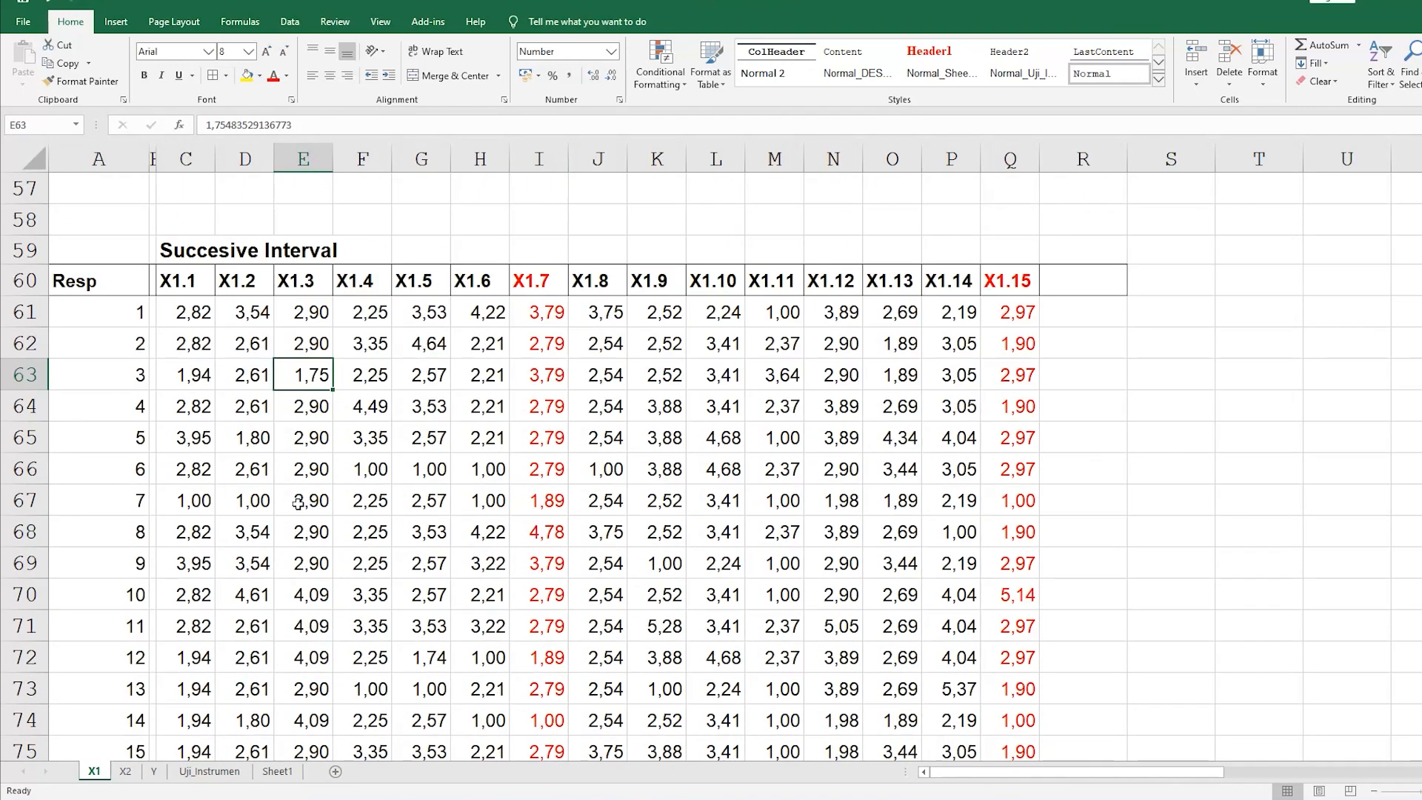
left_click_drag(105, 306, 109, 625)
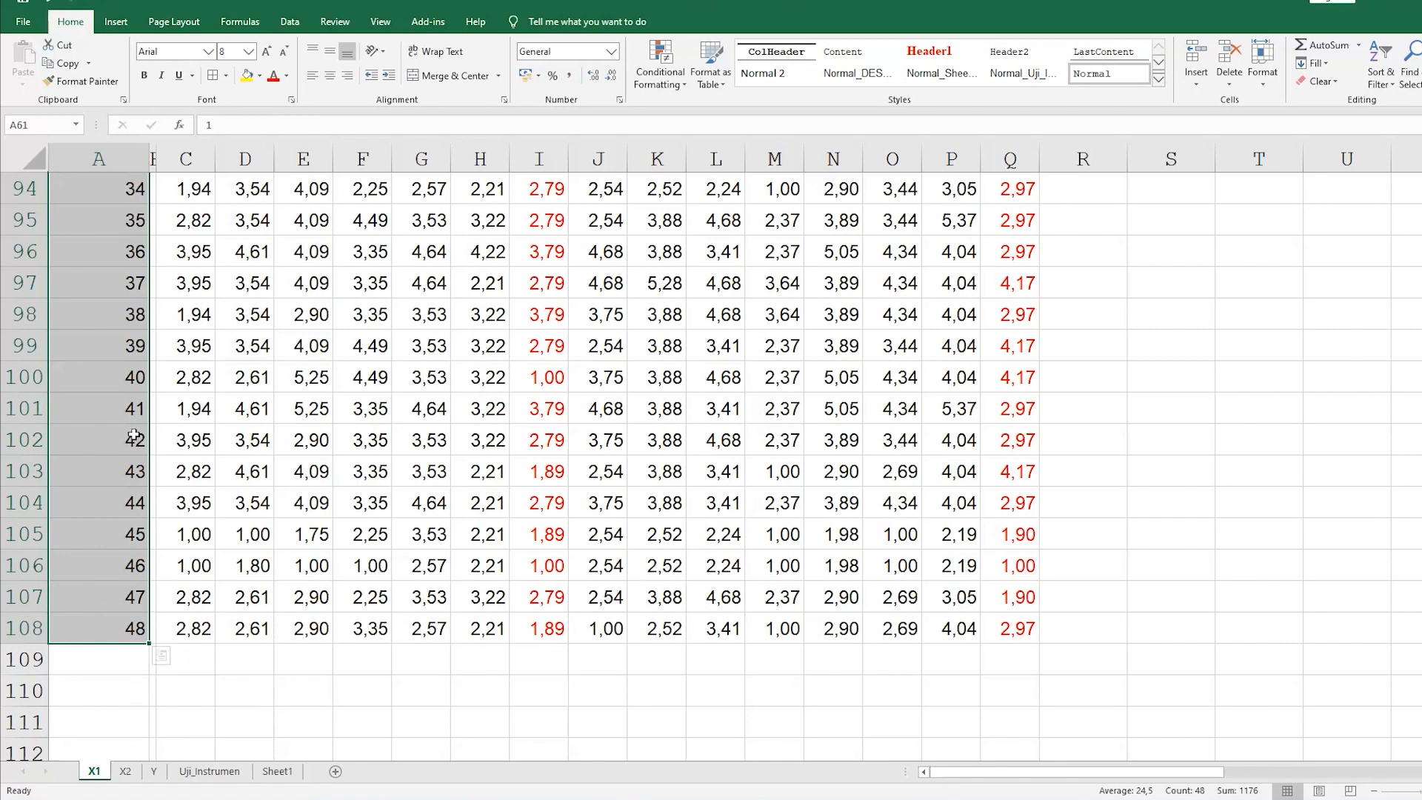
left_click(226, 76)
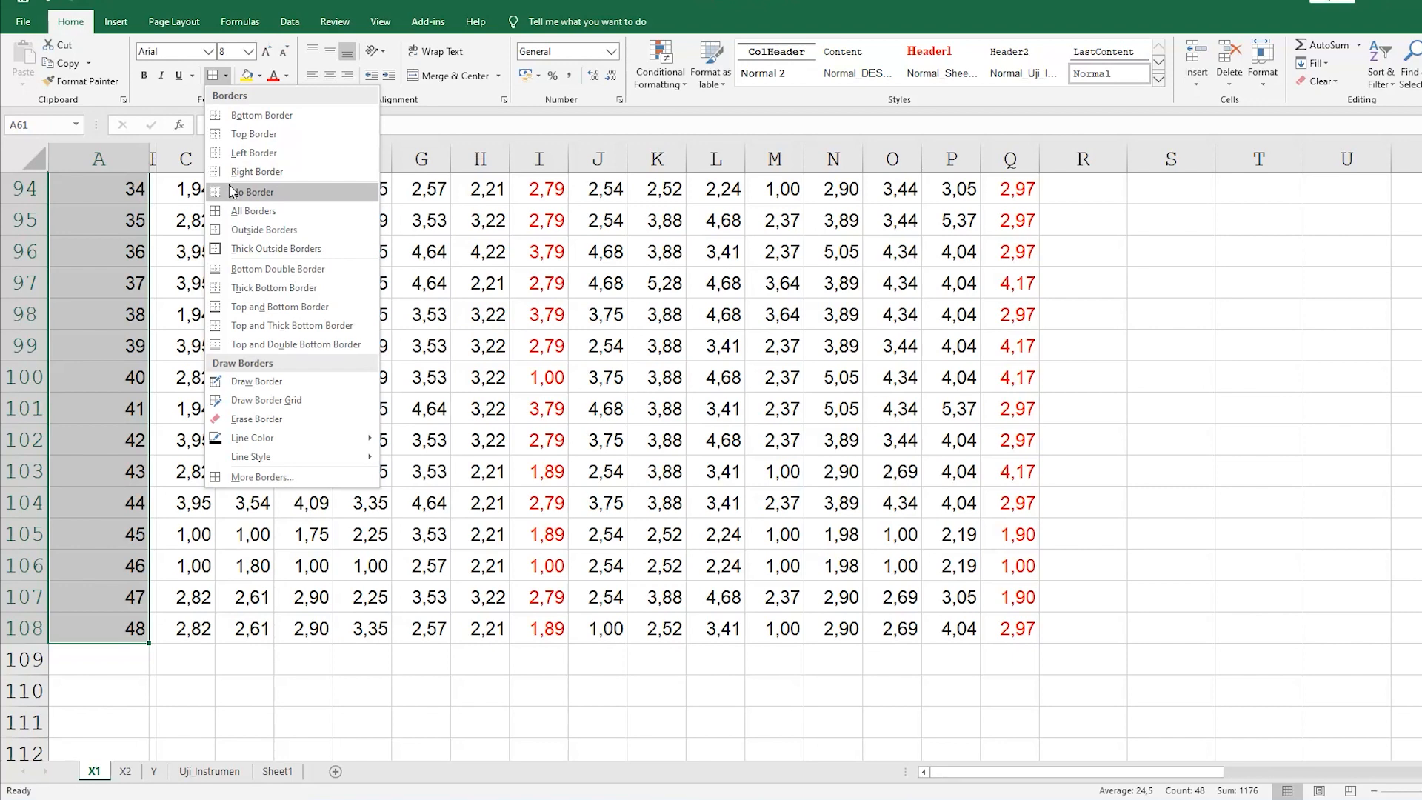
left_click(263, 229)
- Add an outside border around the interval scores in C61:Q108
scroll(519, 445, "up", 14)
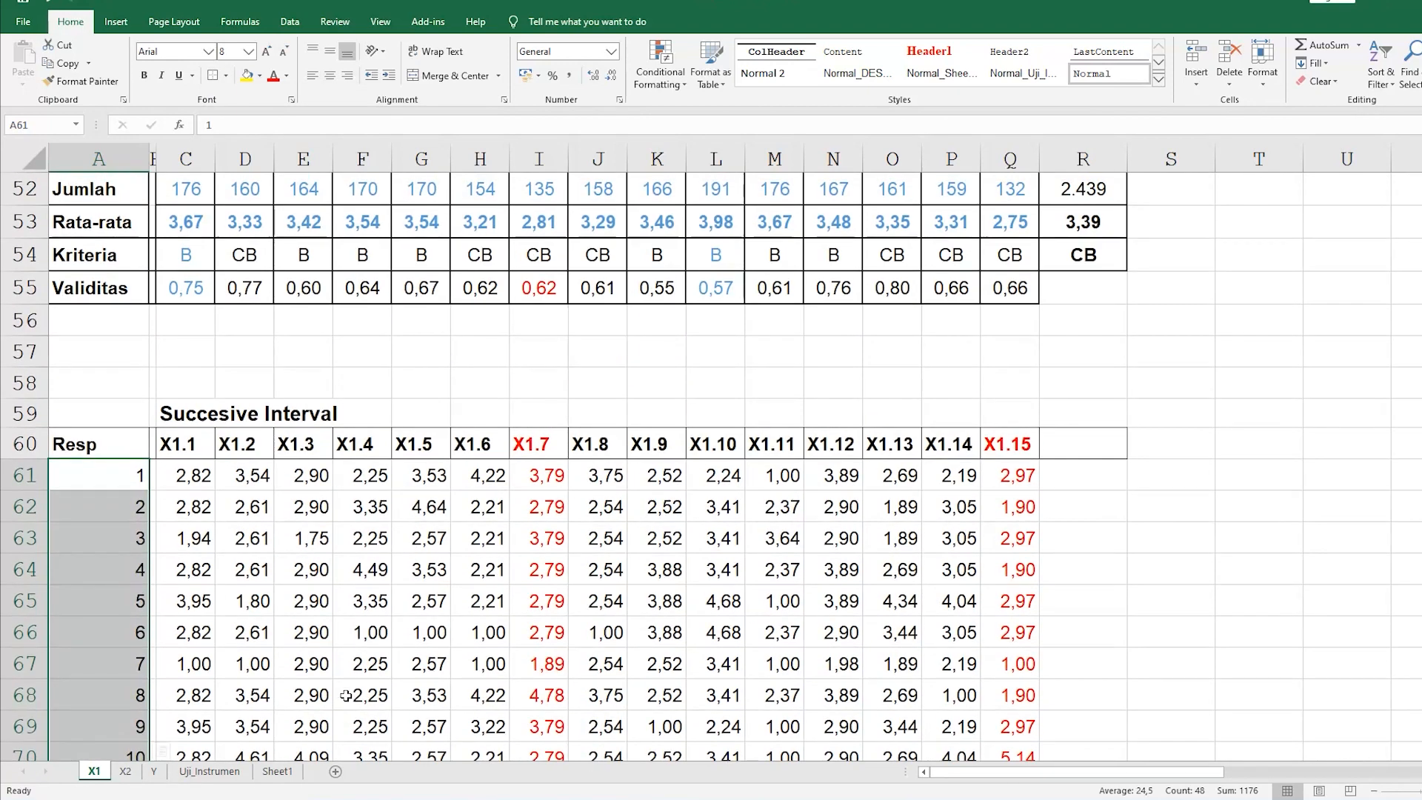
left_click(363, 569)
left_click_drag(193, 475, 1003, 704)
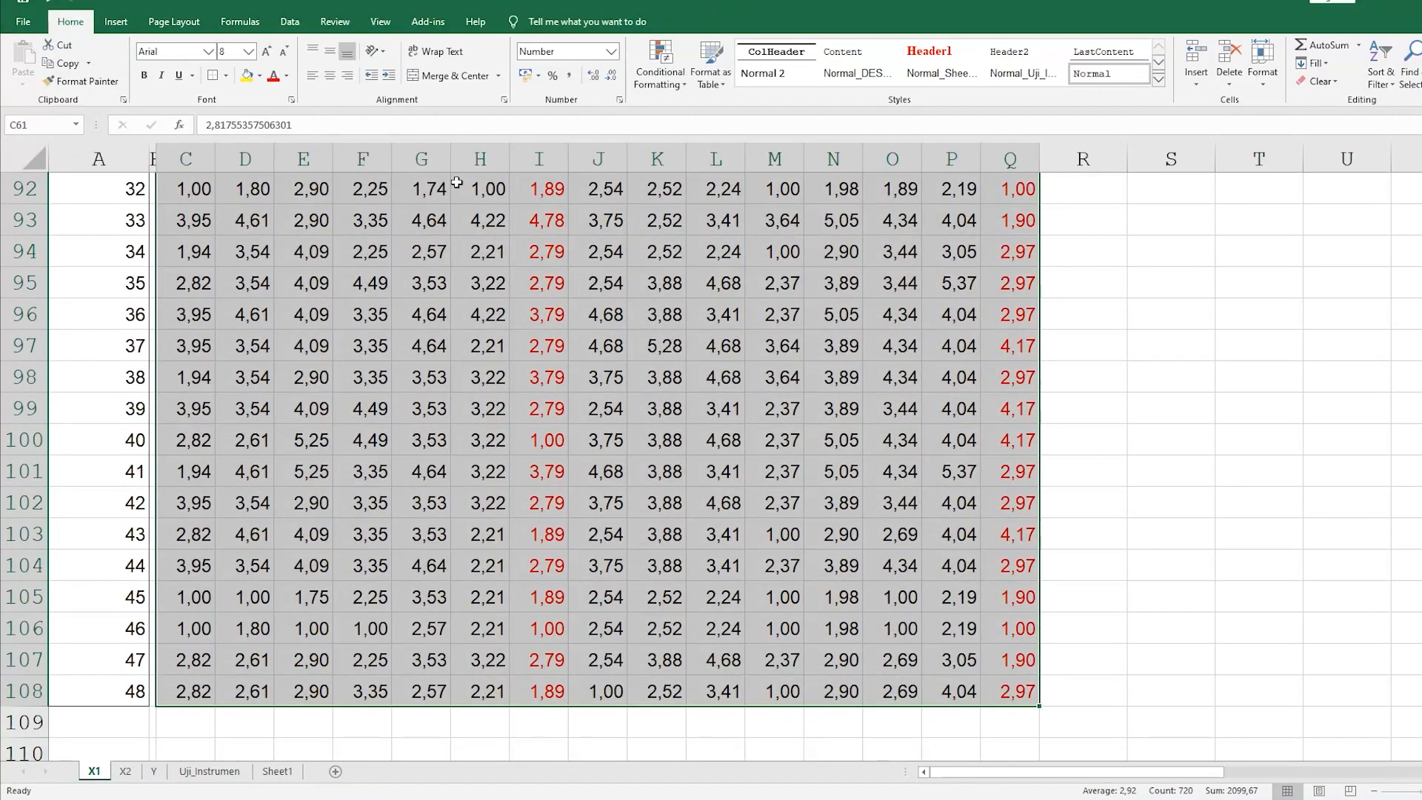
left_click(213, 76)
- Add an outside border around the empty total column in R61:R108
left_click(1090, 510)
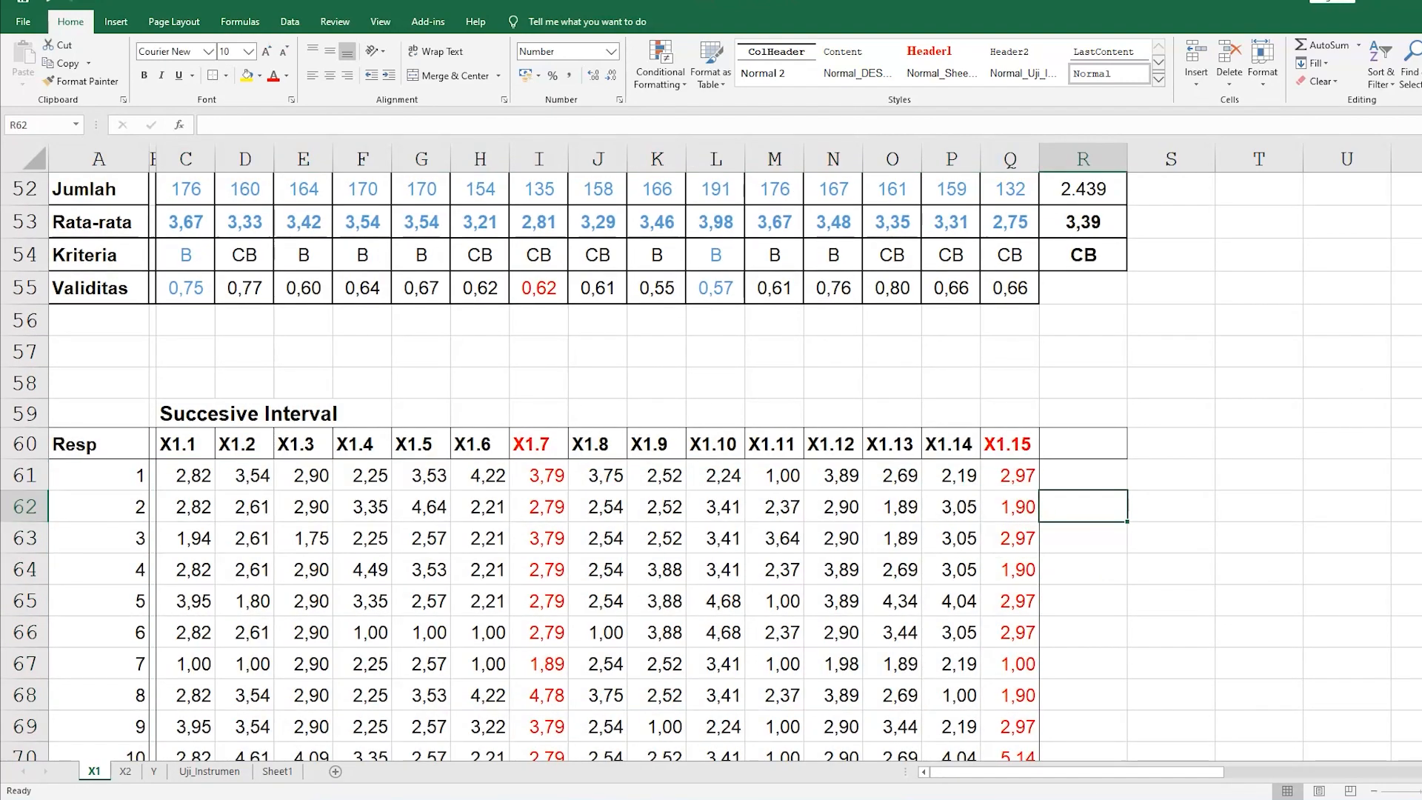
scroll(1146, 599, "down", 3)
scroll(1153, 587, "up", 3)
left_click_drag(1083, 475, 1094, 695)
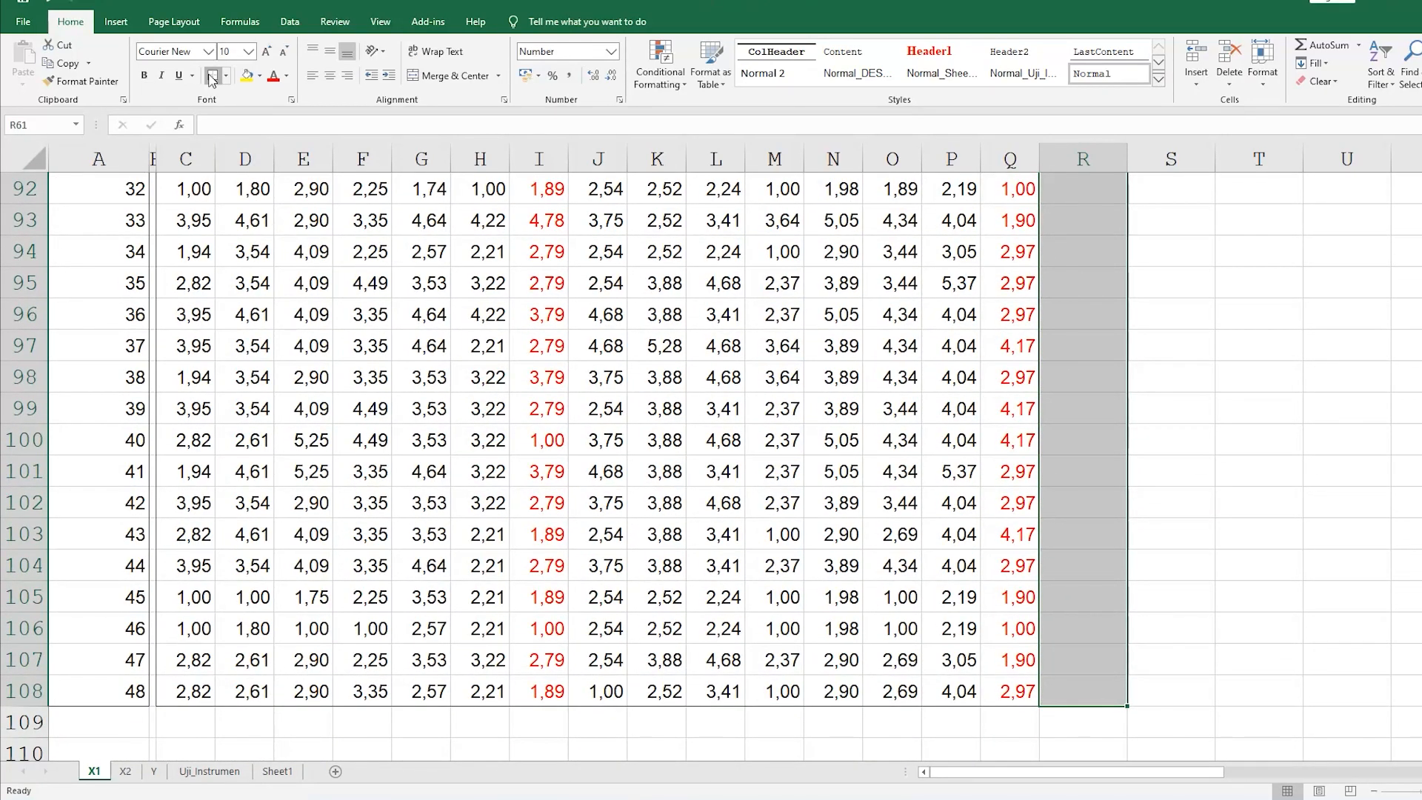
left_click(212, 75)
- Enter the heading X1 in cell R60 above the total column
scroll(1086, 437, "up", 13)
left_click(1088, 443)
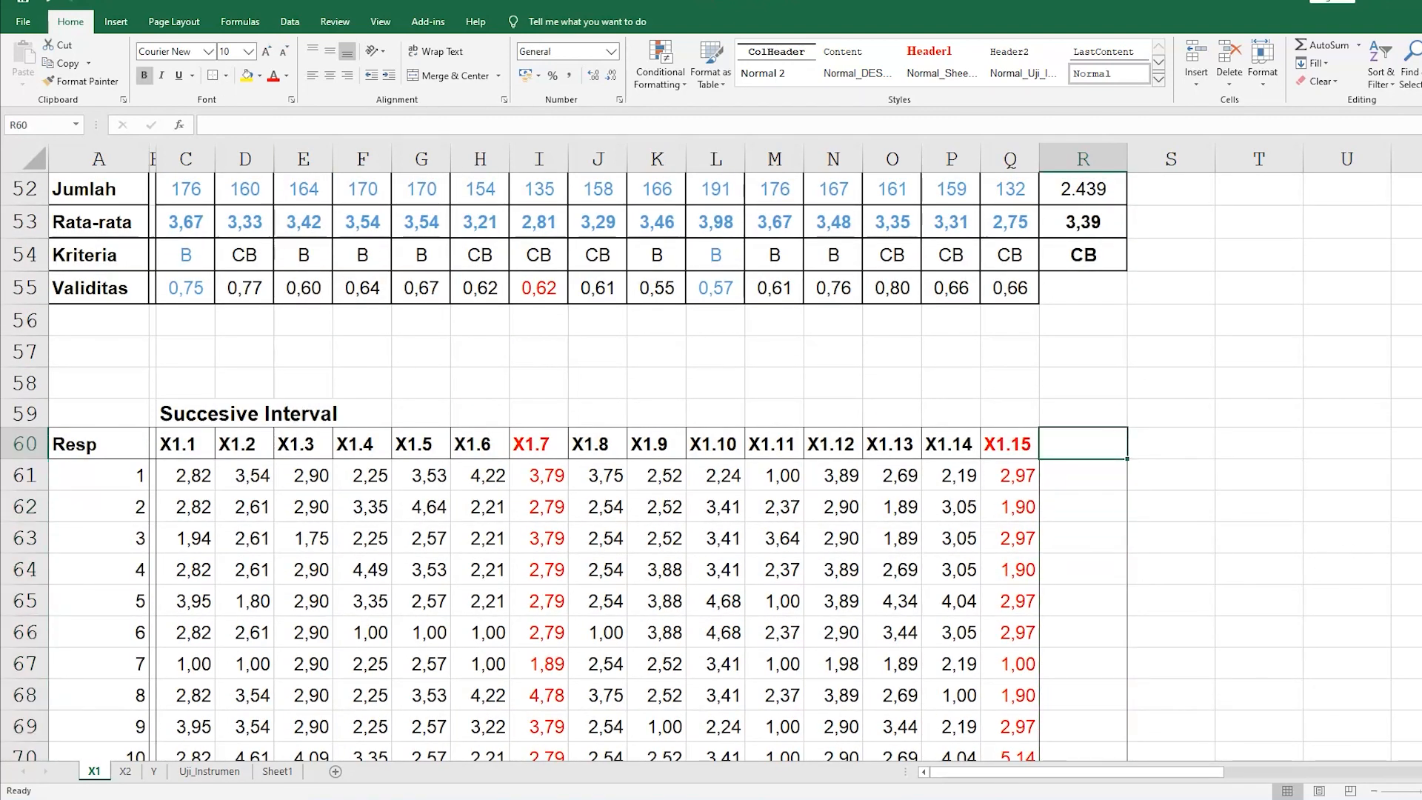
type("x1")
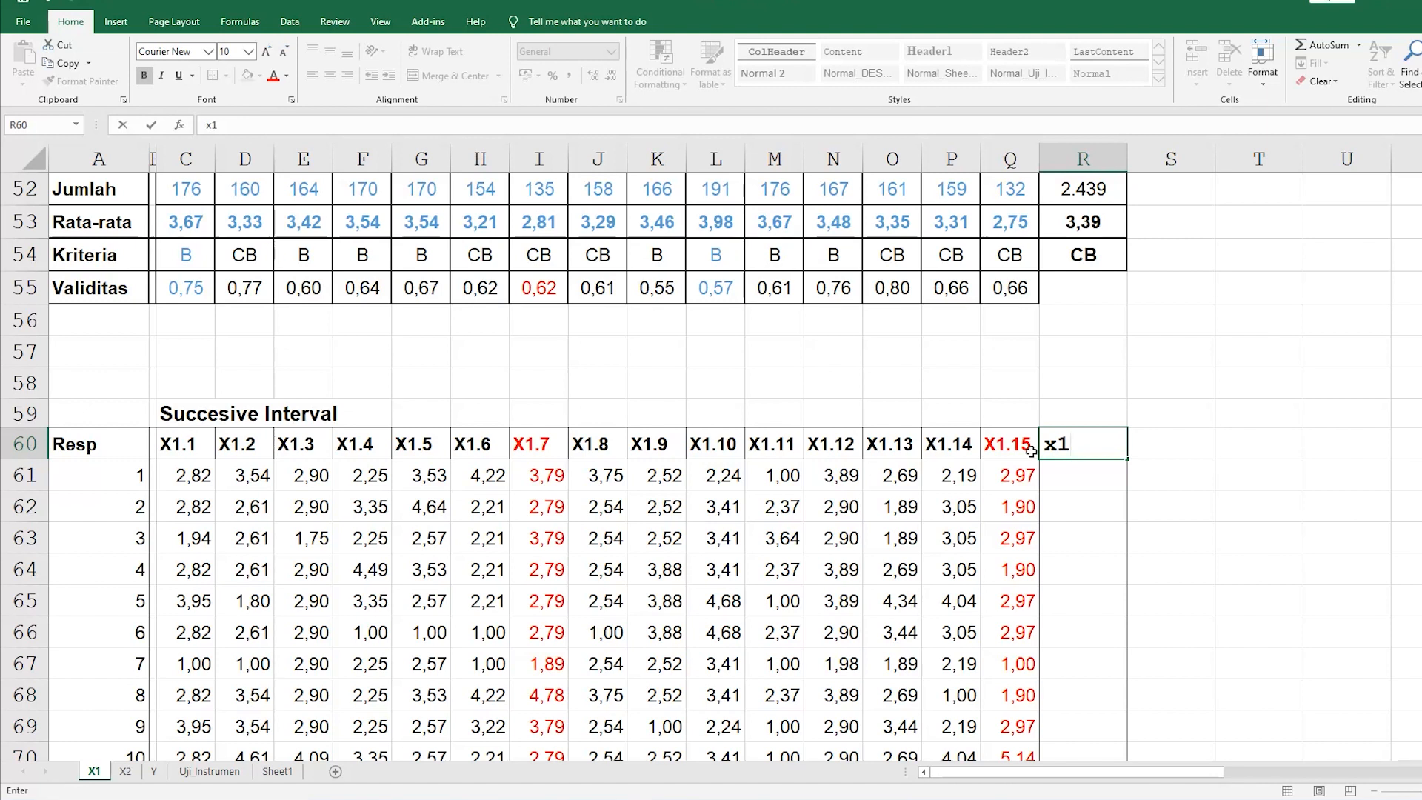
left_click_drag(1079, 448, 1044, 447)
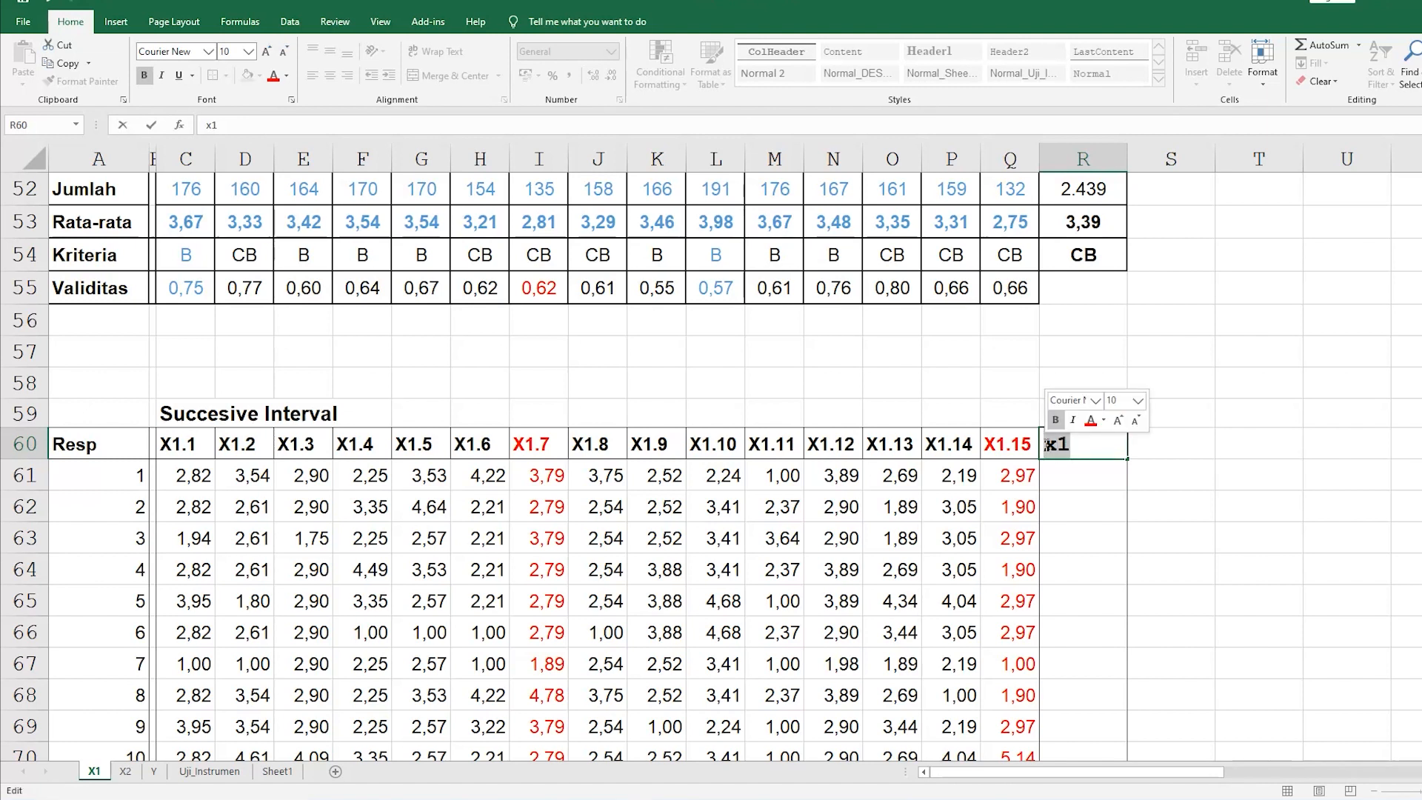
type("X1")
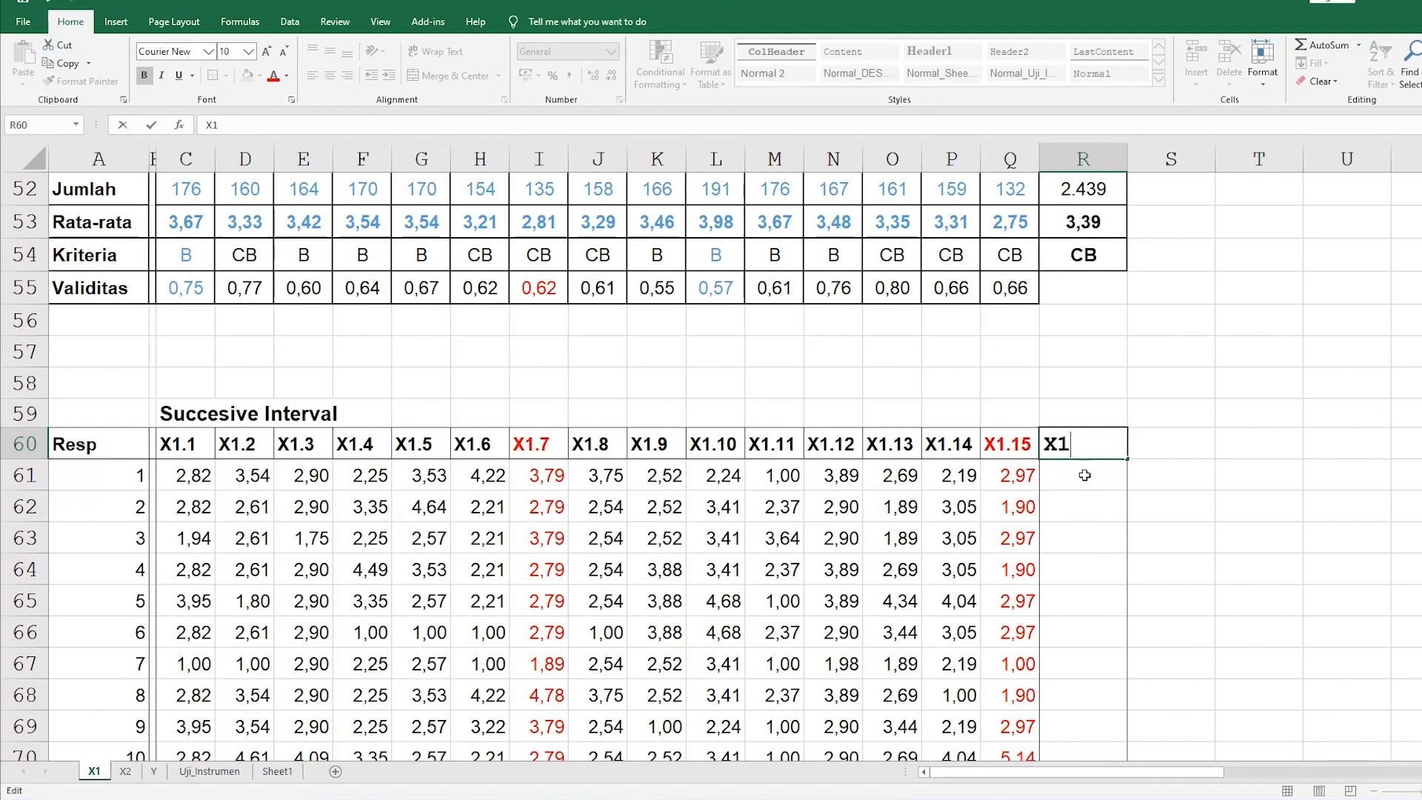
left_click(1224, 491)
- Compare the converted interval scores under Succesive Interval with the original ordinal scores in the Item Pernyataan table
left_click_drag(192, 485, 1014, 754)
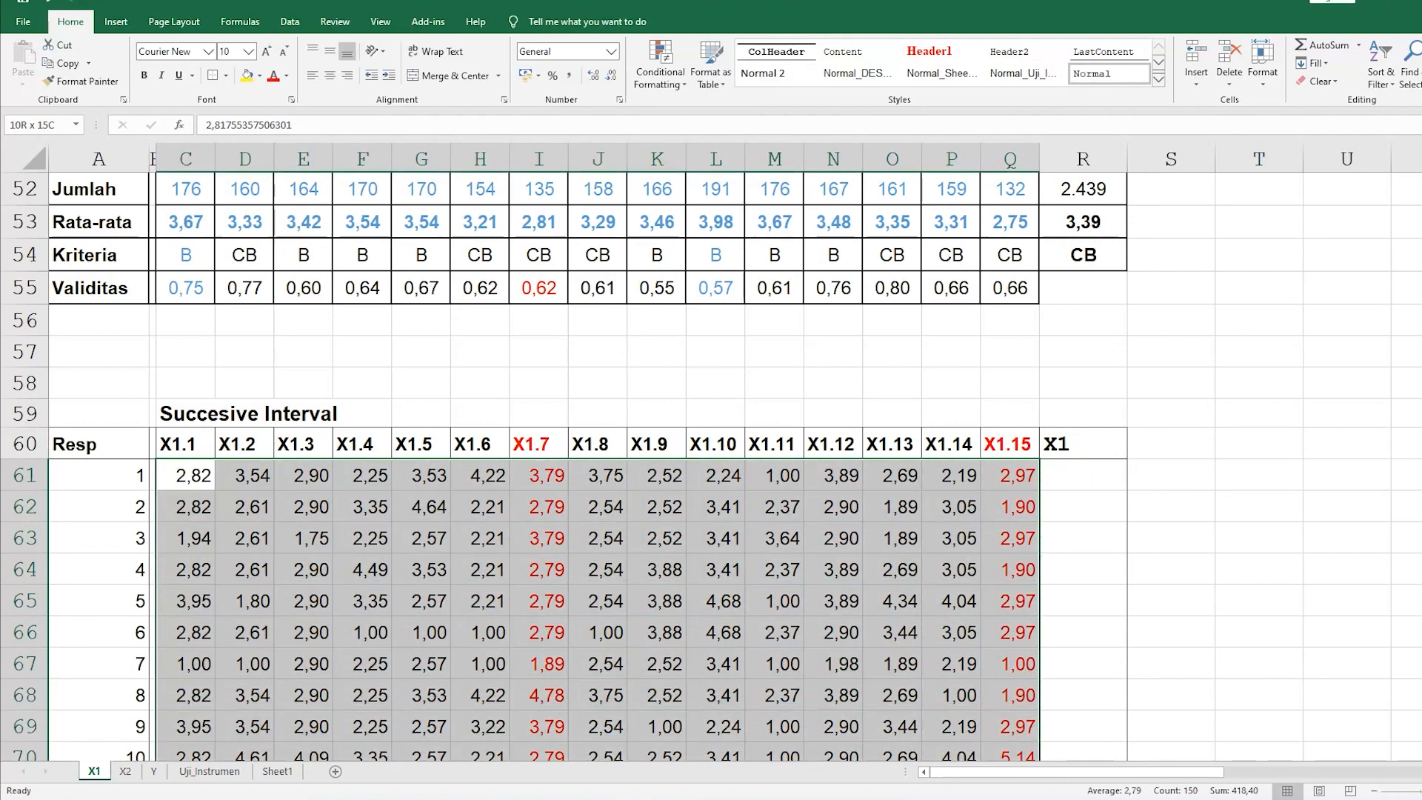
scroll(804, 590, "up", 12)
scroll(804, 589, "up", 5)
left_click(201, 291)
left_click_drag(201, 291, 1007, 481)
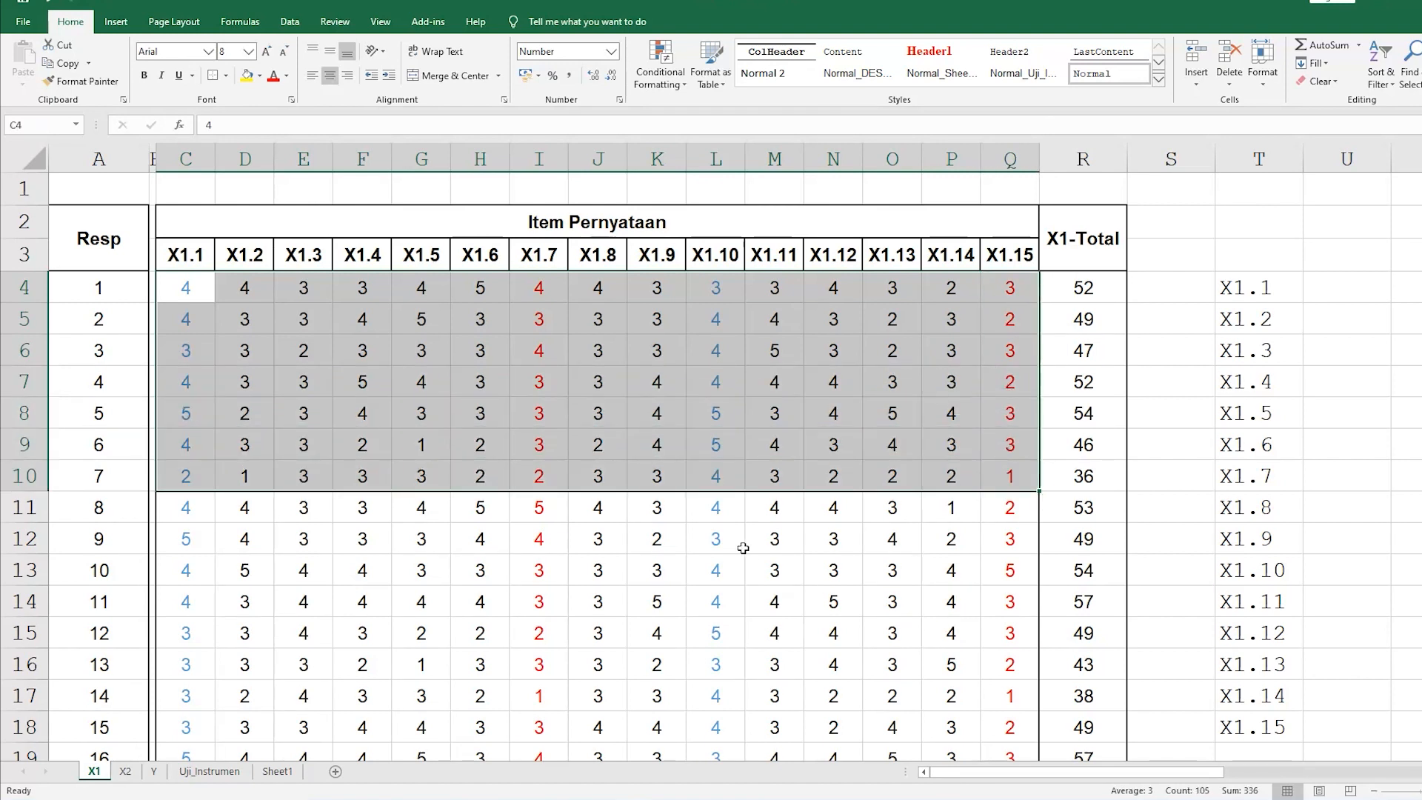
left_click(774, 539)
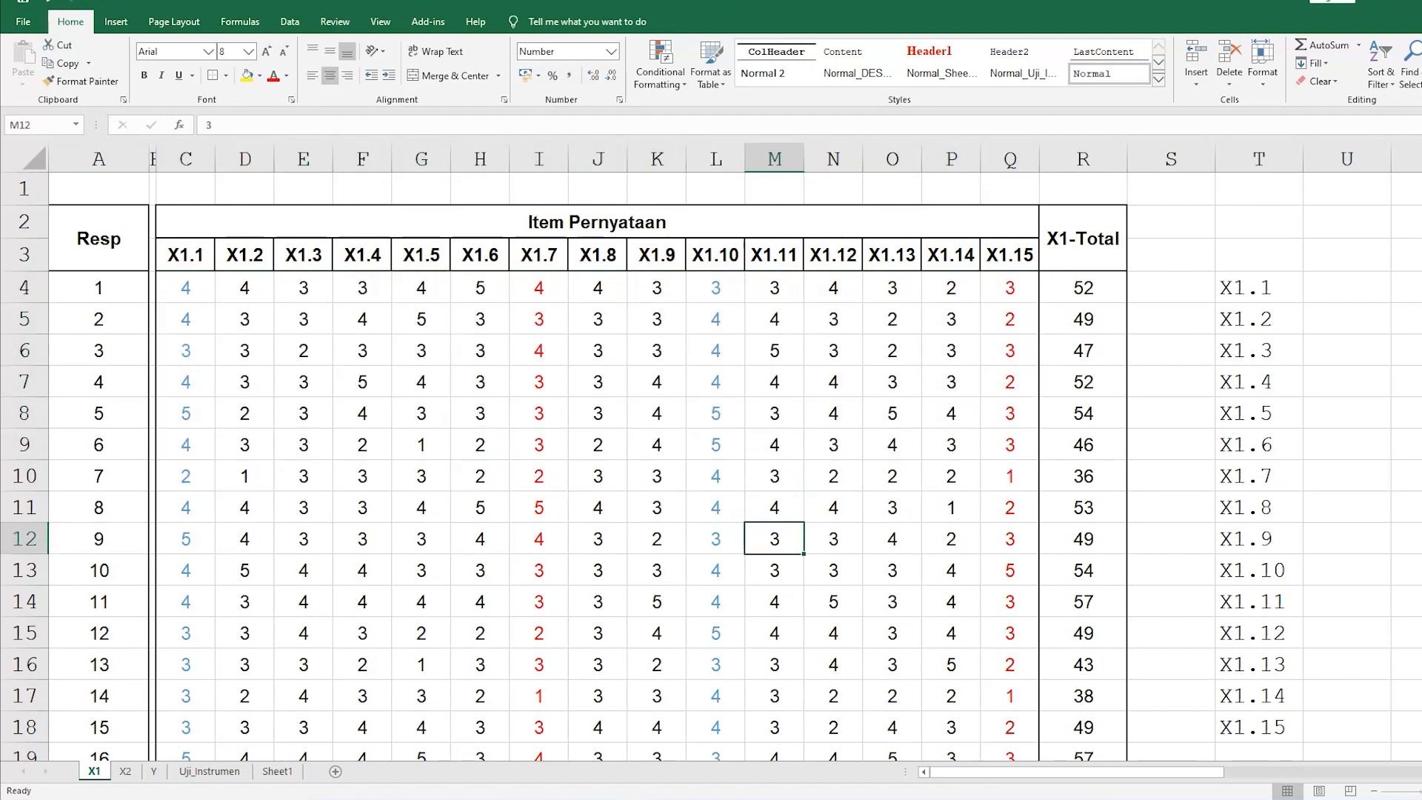
scroll(346, 418, "down", 19)
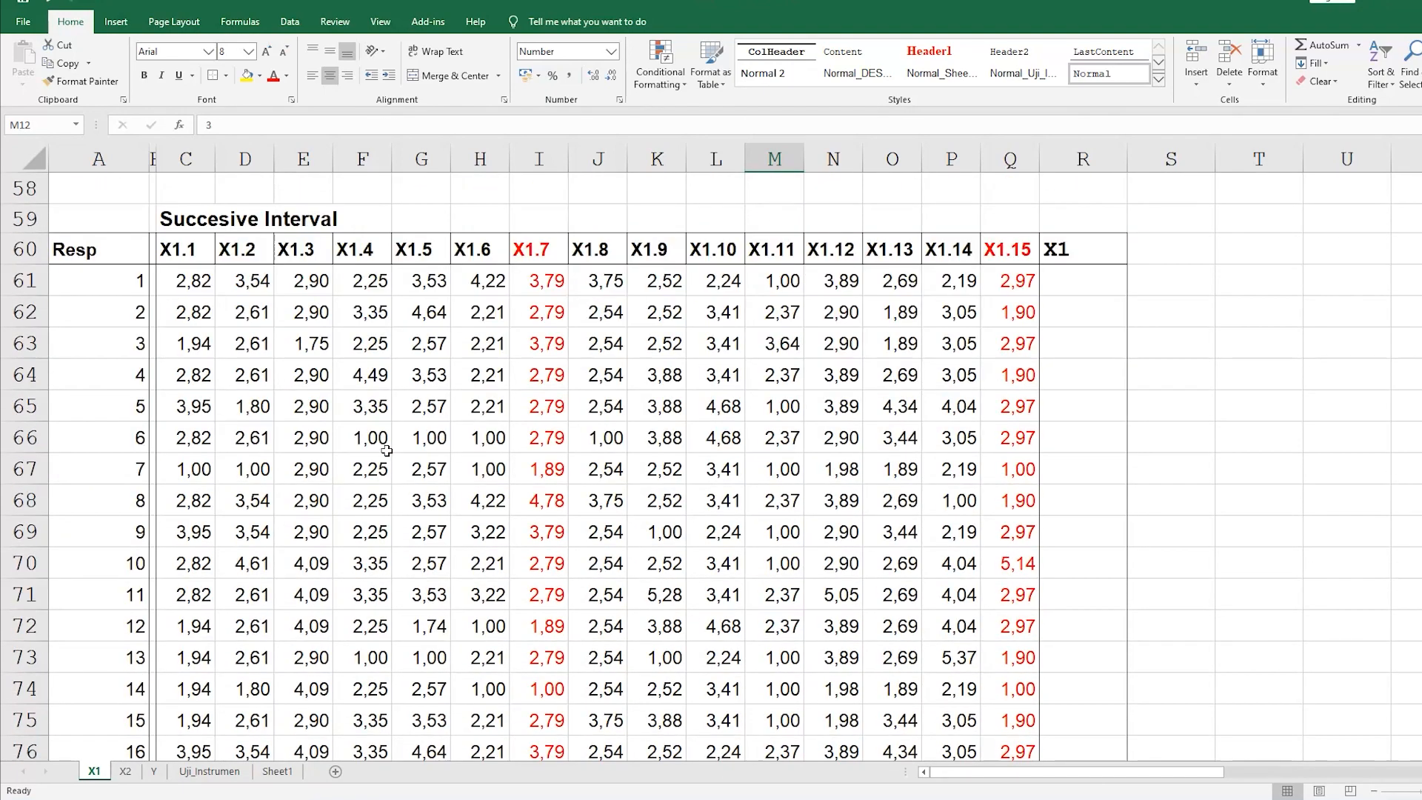
left_click_drag(192, 287, 1018, 406)
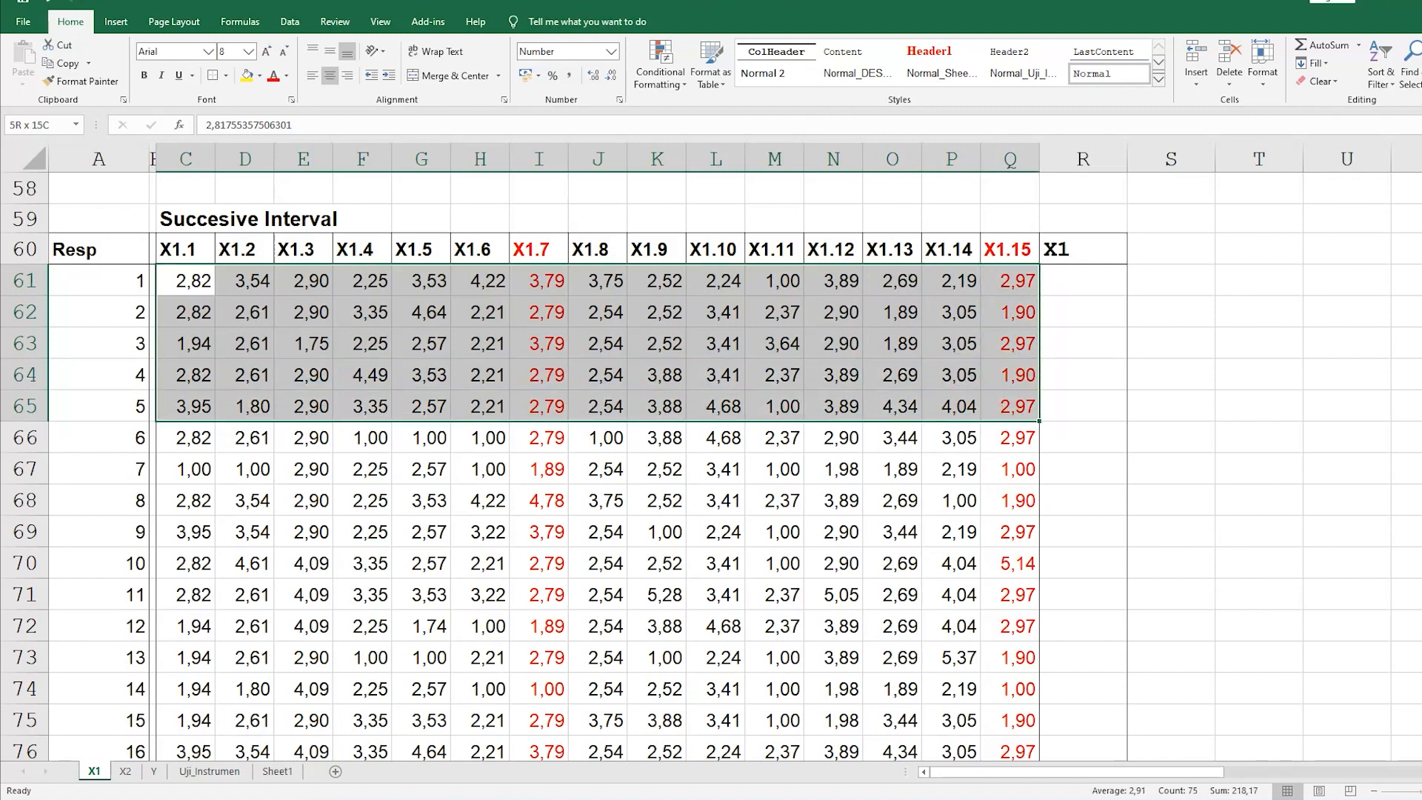
left_click_drag(1018, 406, 1018, 406)
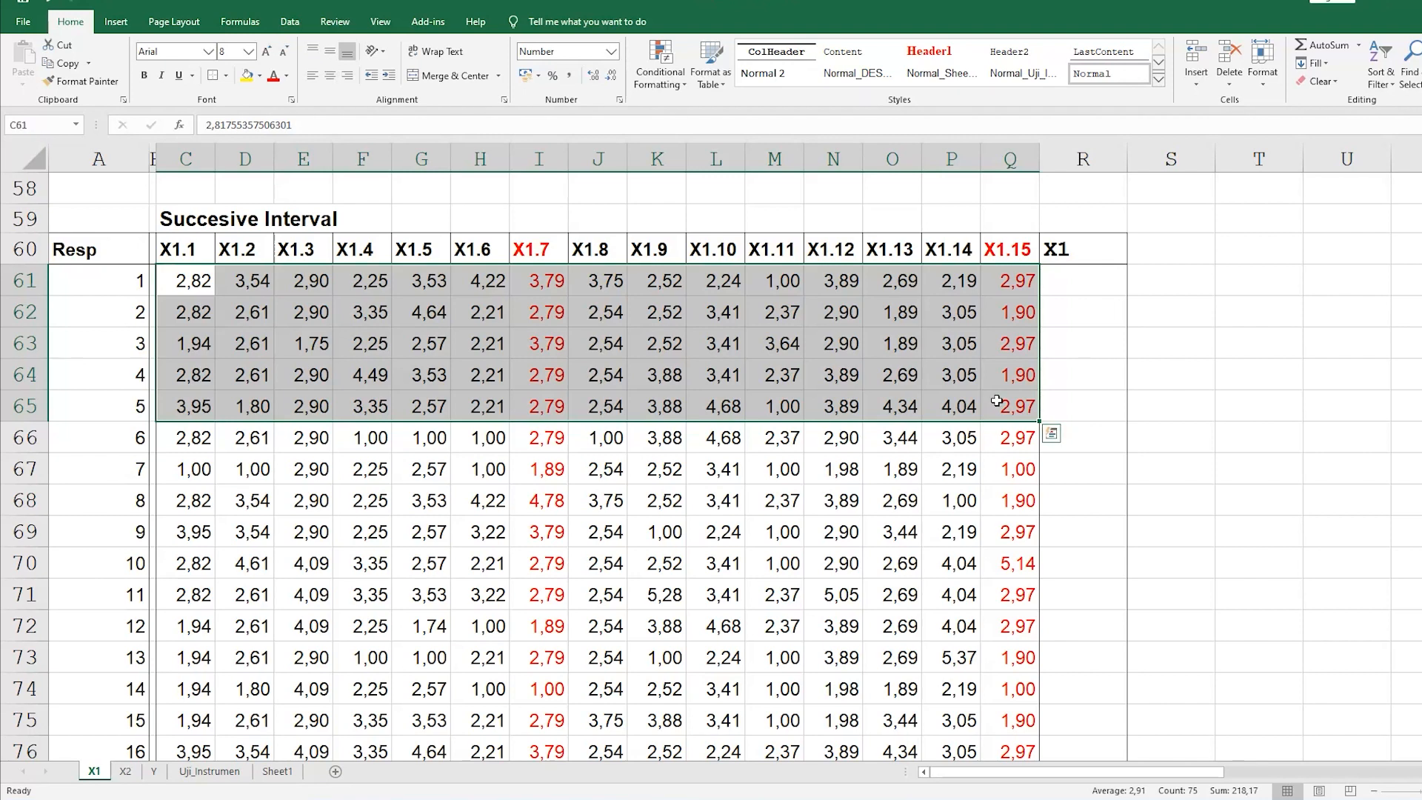
left_click(758, 551)
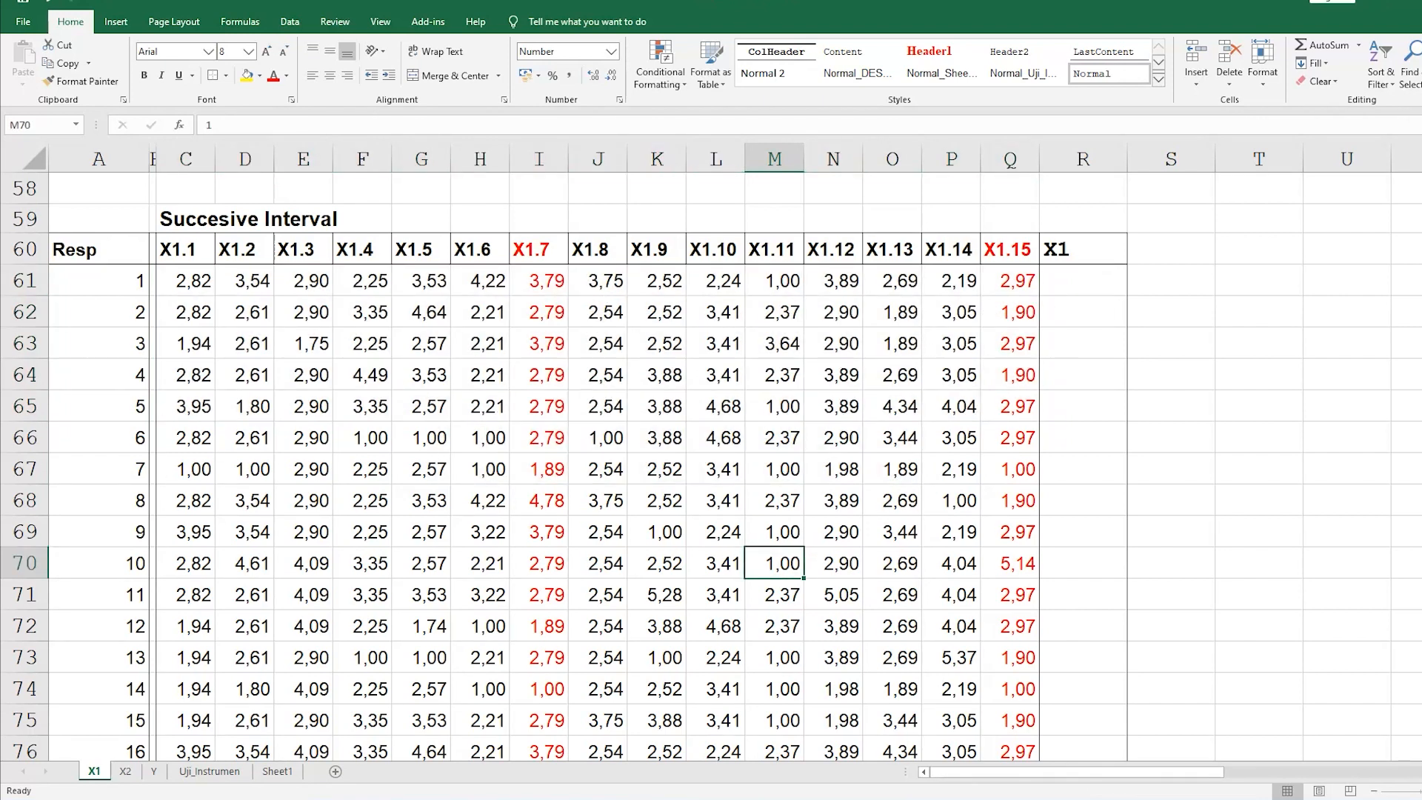
- Enter a sum of C61:Q61 in cell R61 as the first respondent's X1 total
left_click(1082, 281)
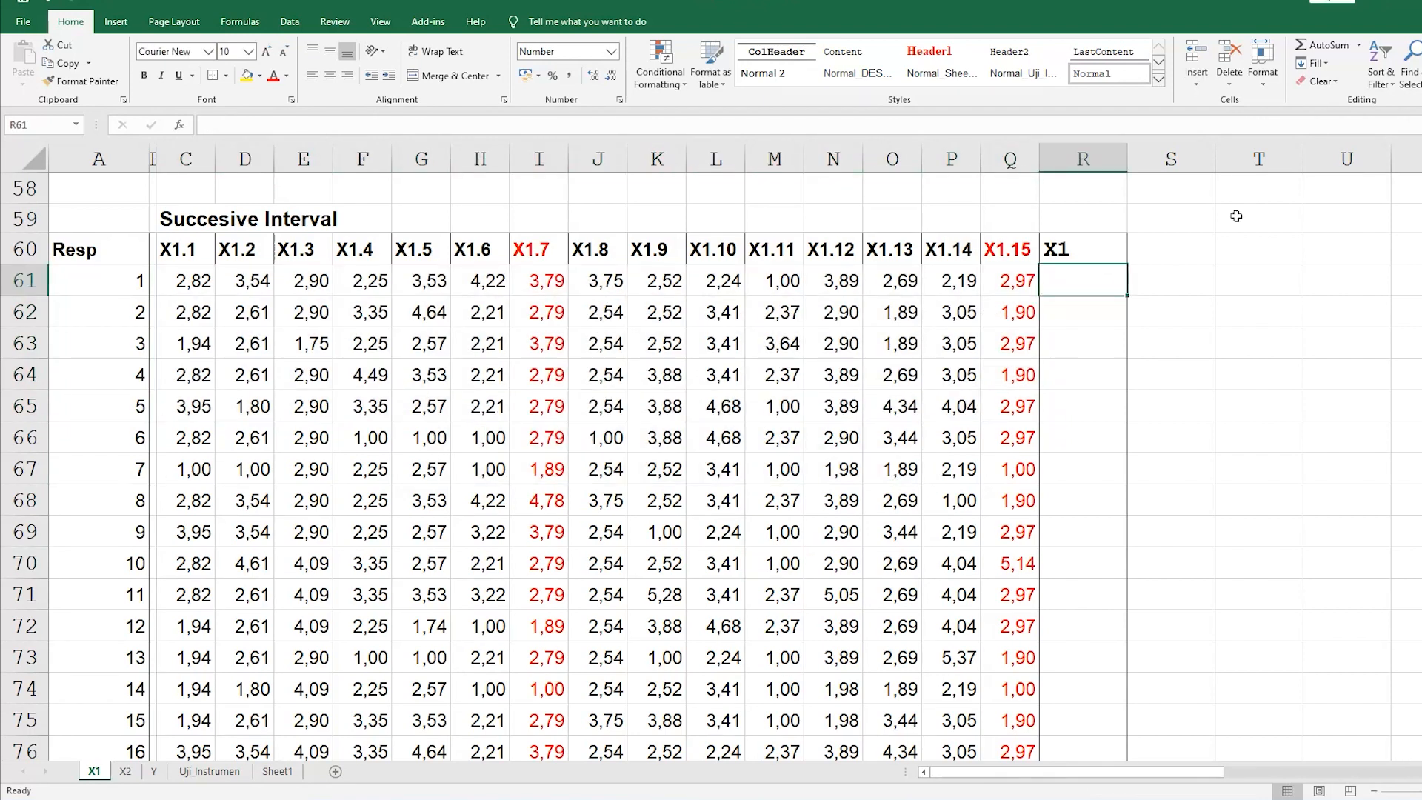
left_click(1358, 45)
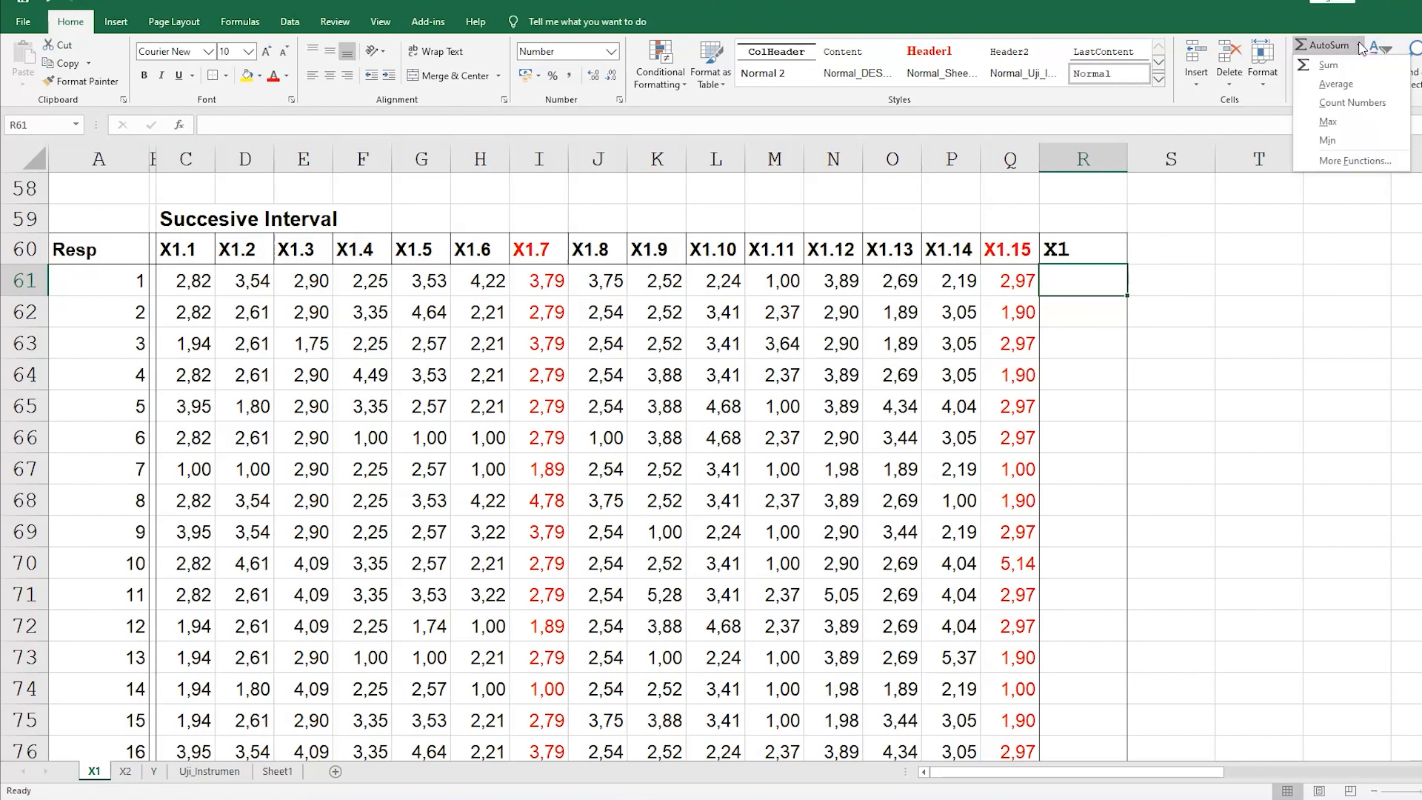
left_click(1329, 66)
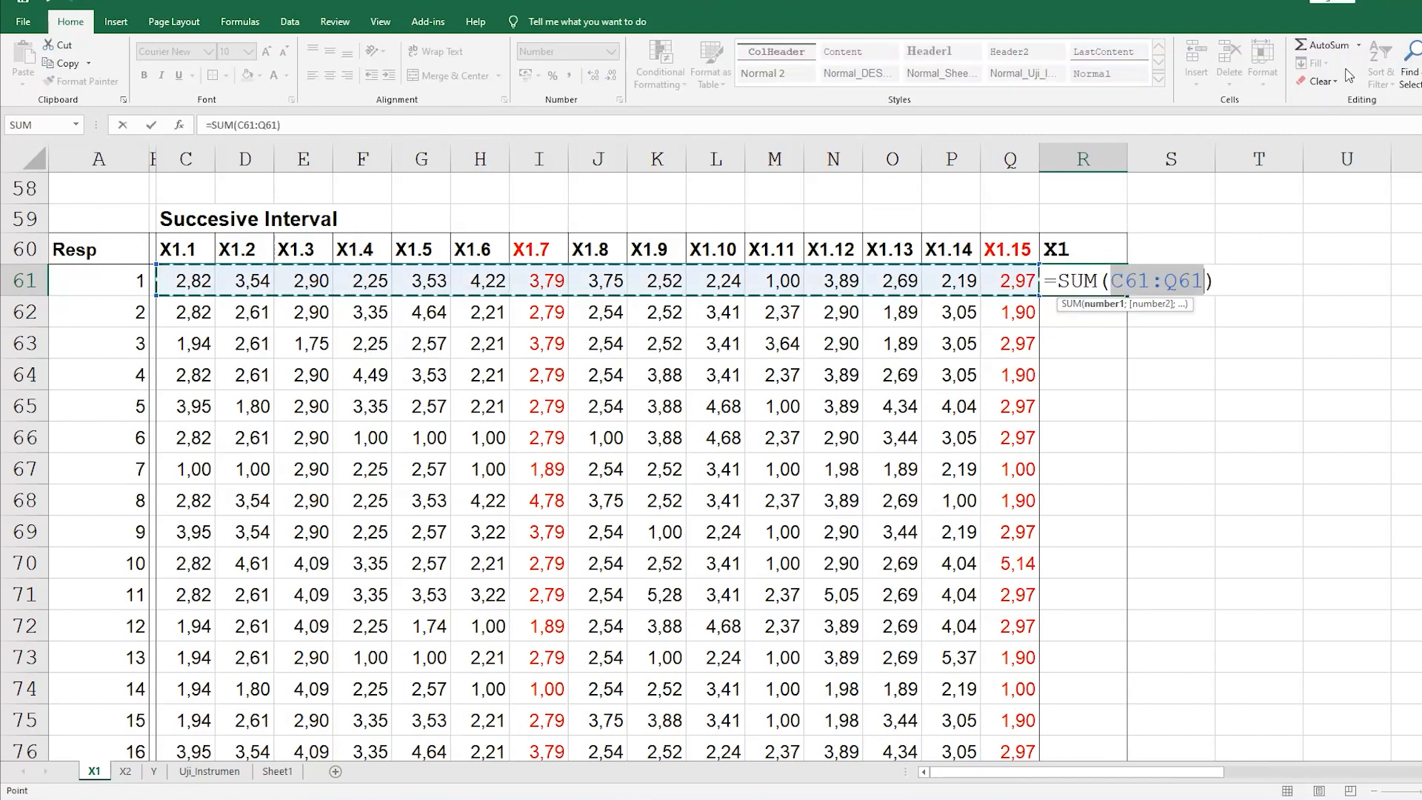
key("Return")
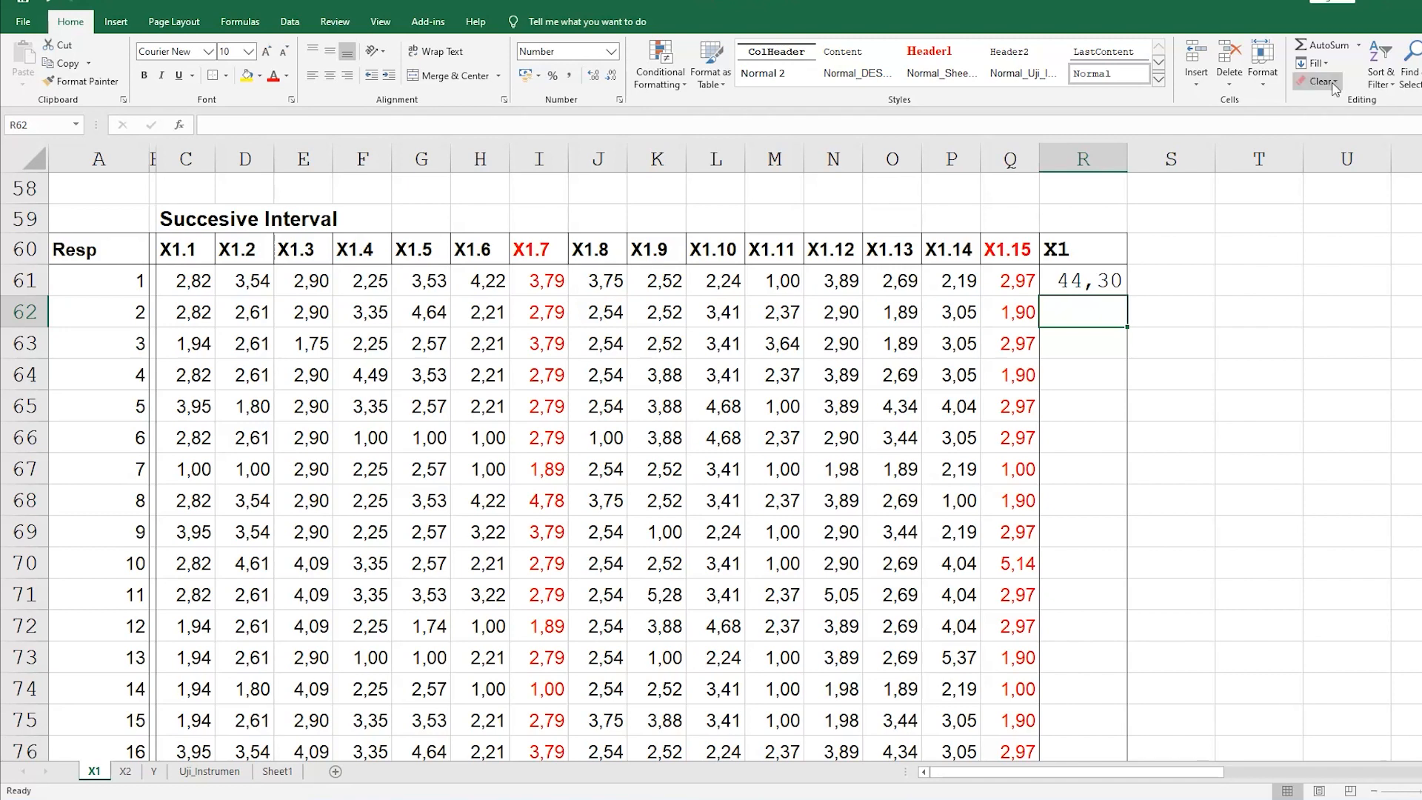
- Format column R in Arial size 8 with centred horizontal alignment
left_click(1082, 158)
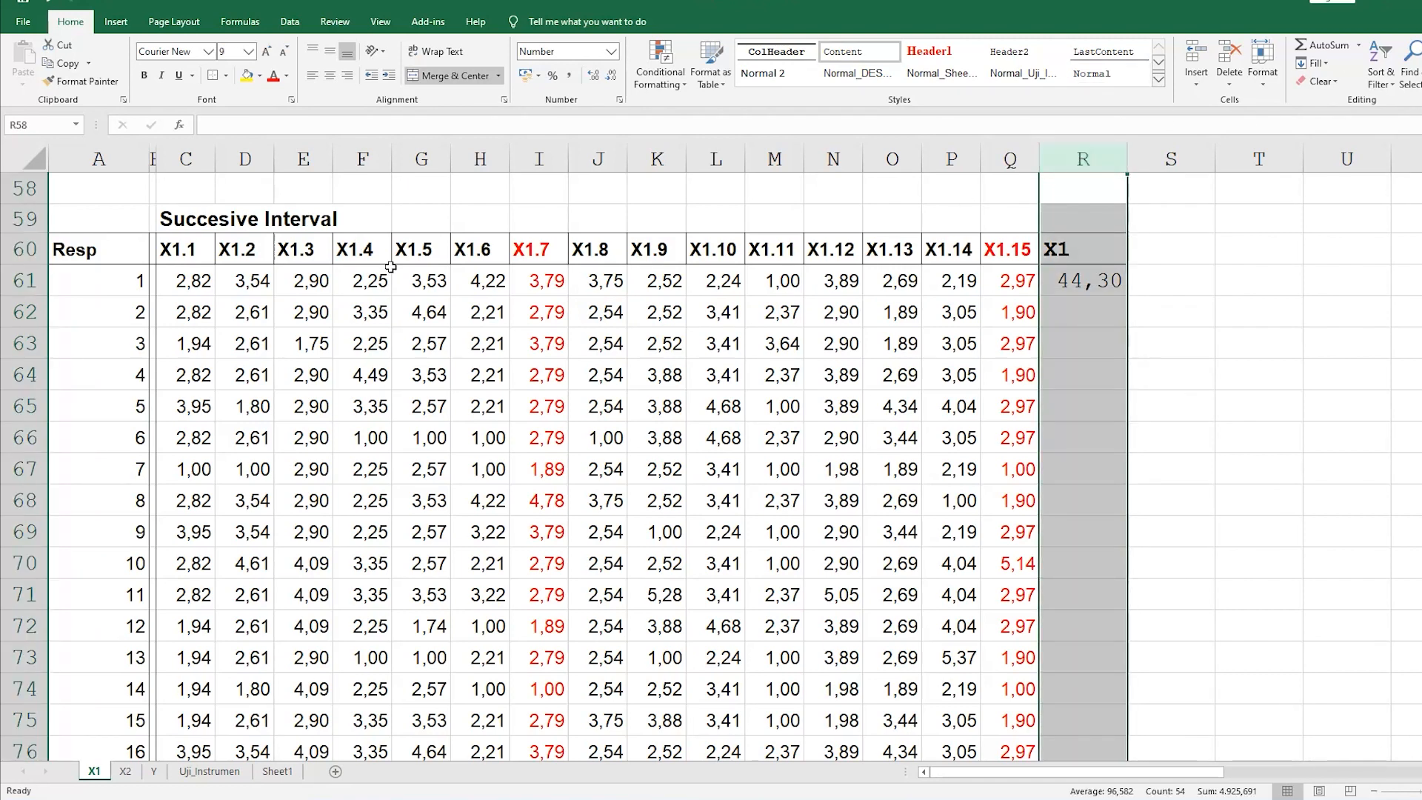
left_click(180, 54)
type("Arial")
key("Tab")
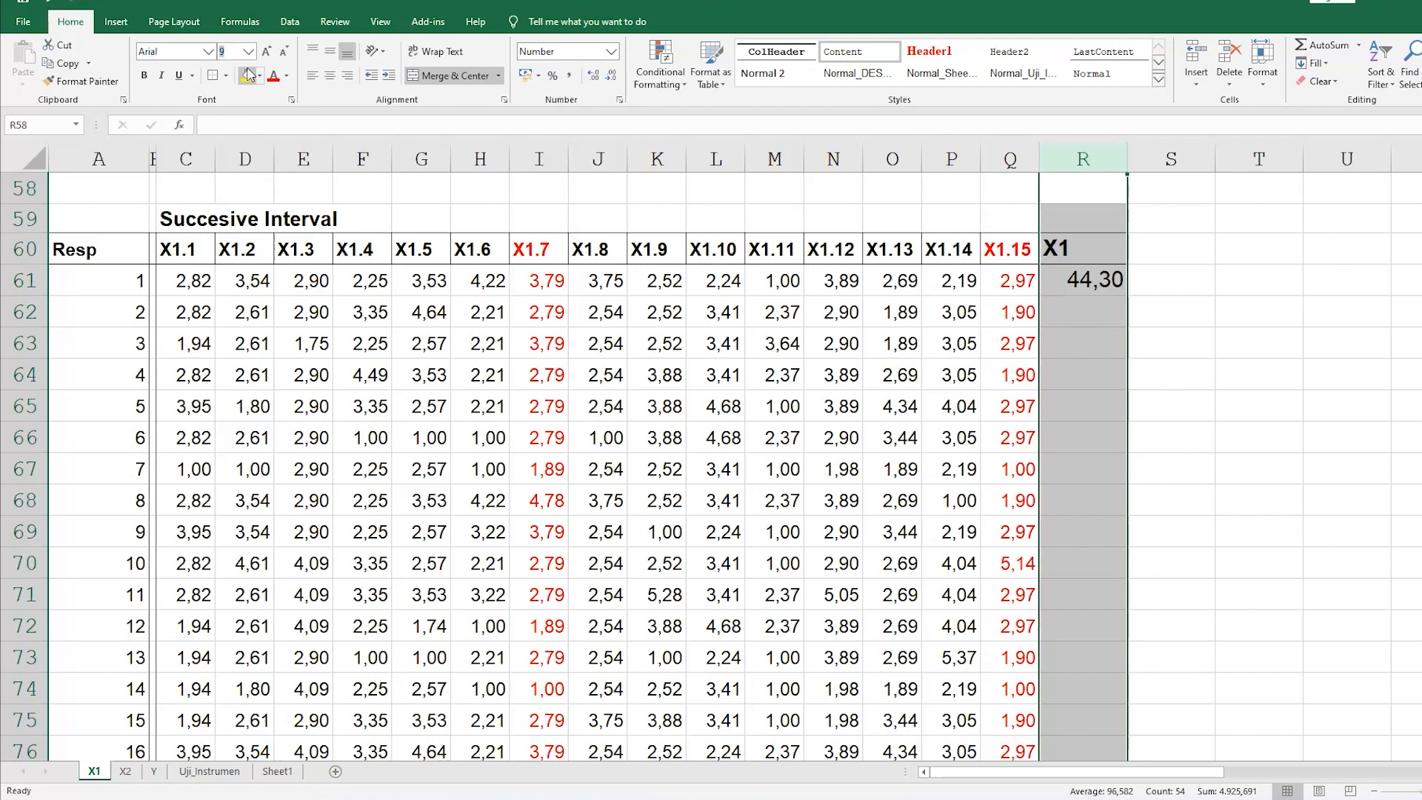
left_click(252, 56)
left_click(231, 68)
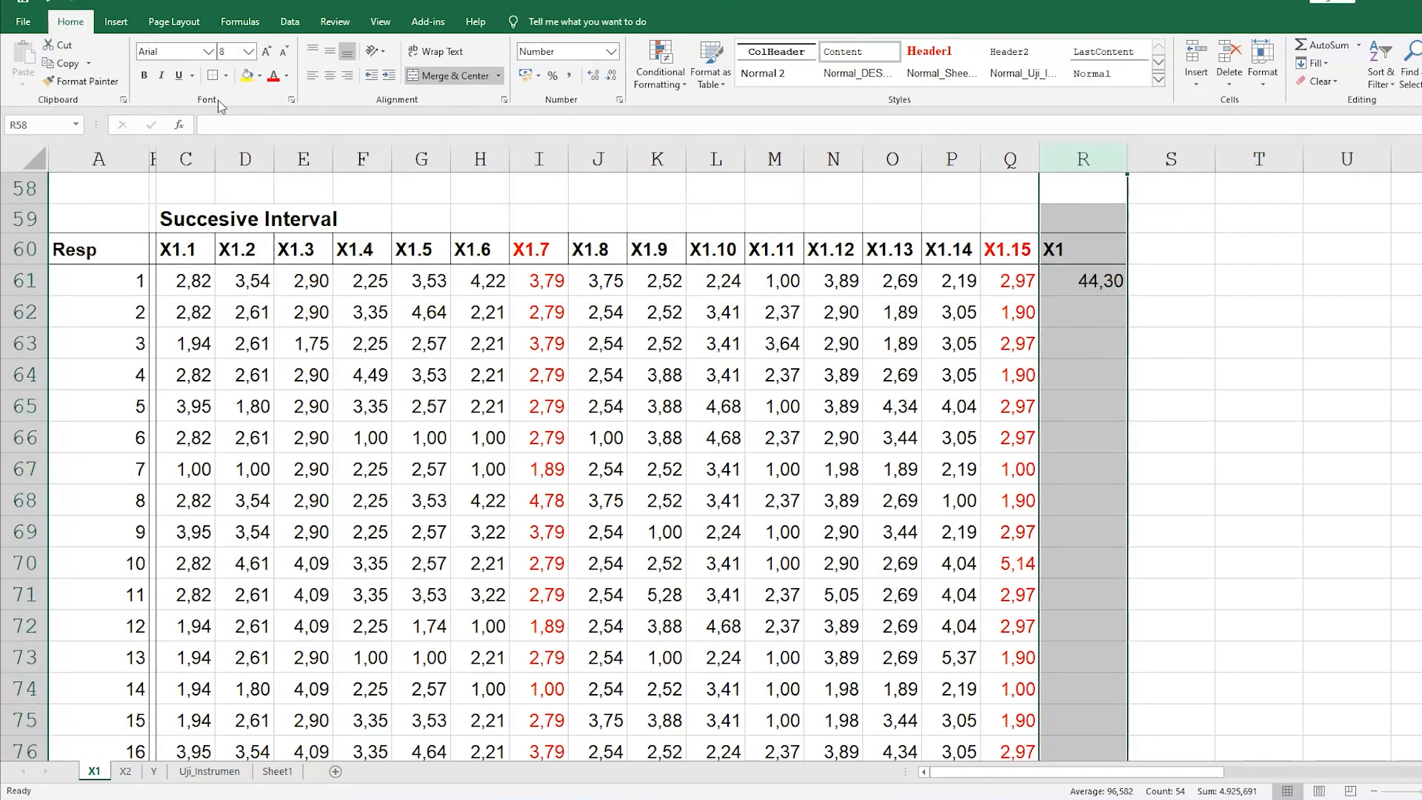
left_click(330, 75)
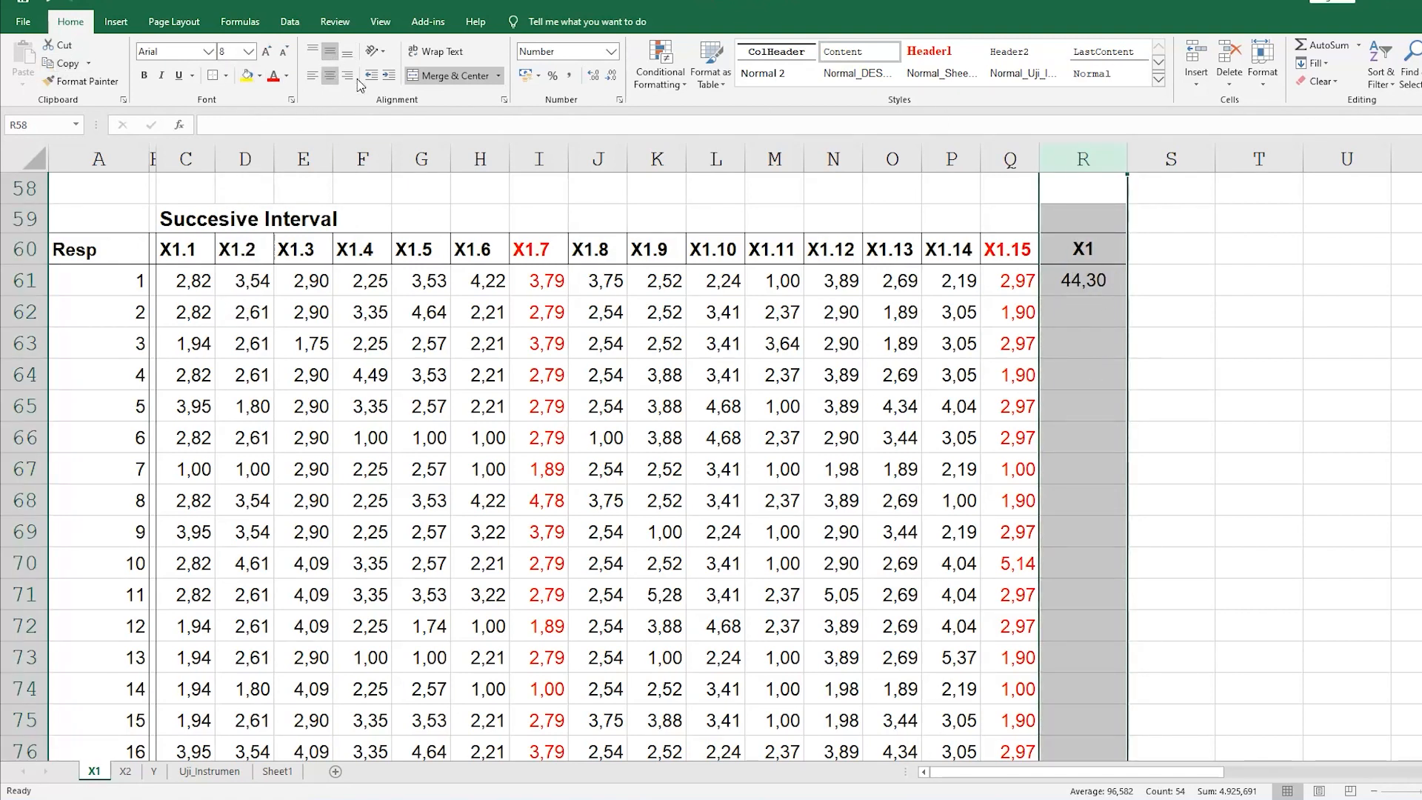
- Make the total in R61 bold and fill its formula down to R108 for all respondents
left_click(1082, 294)
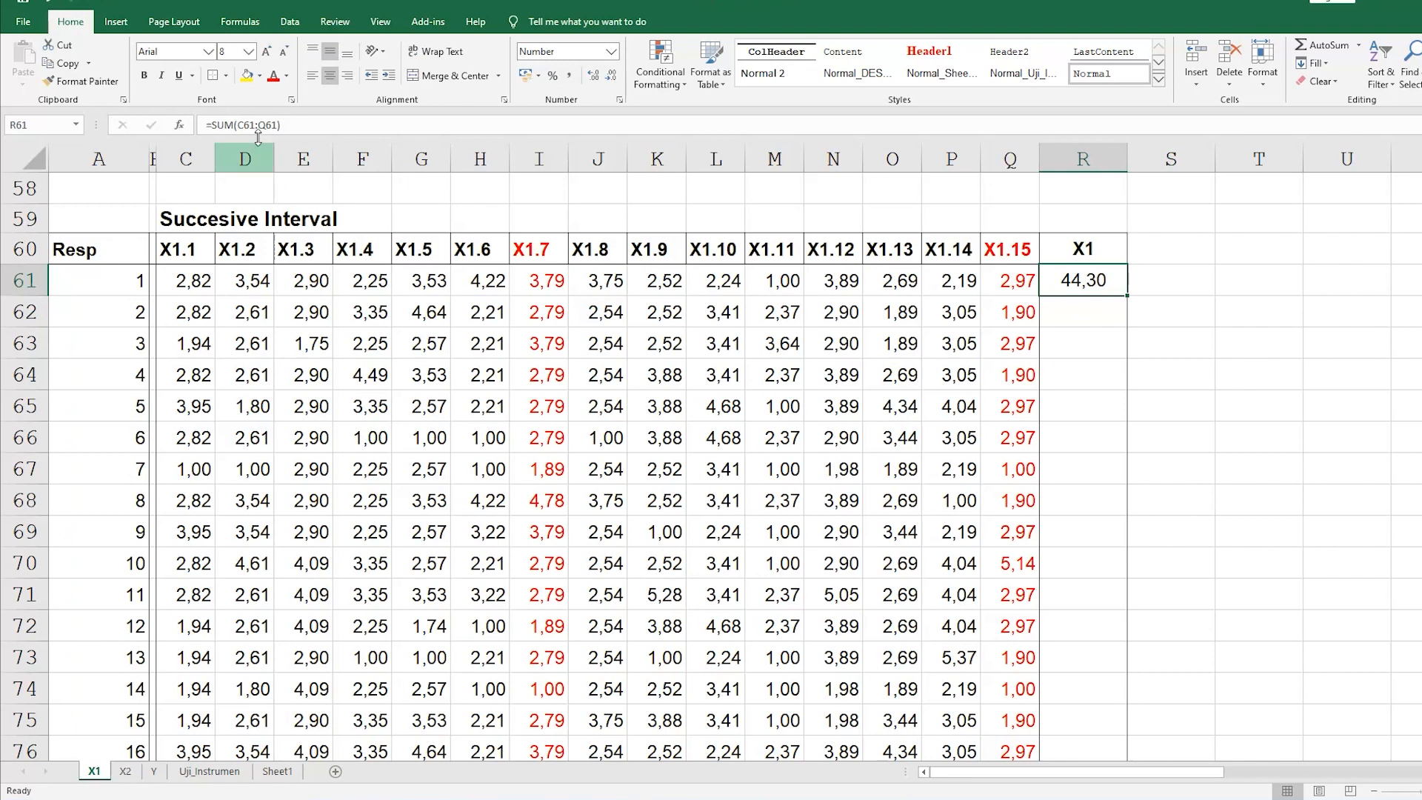
left_click(144, 77)
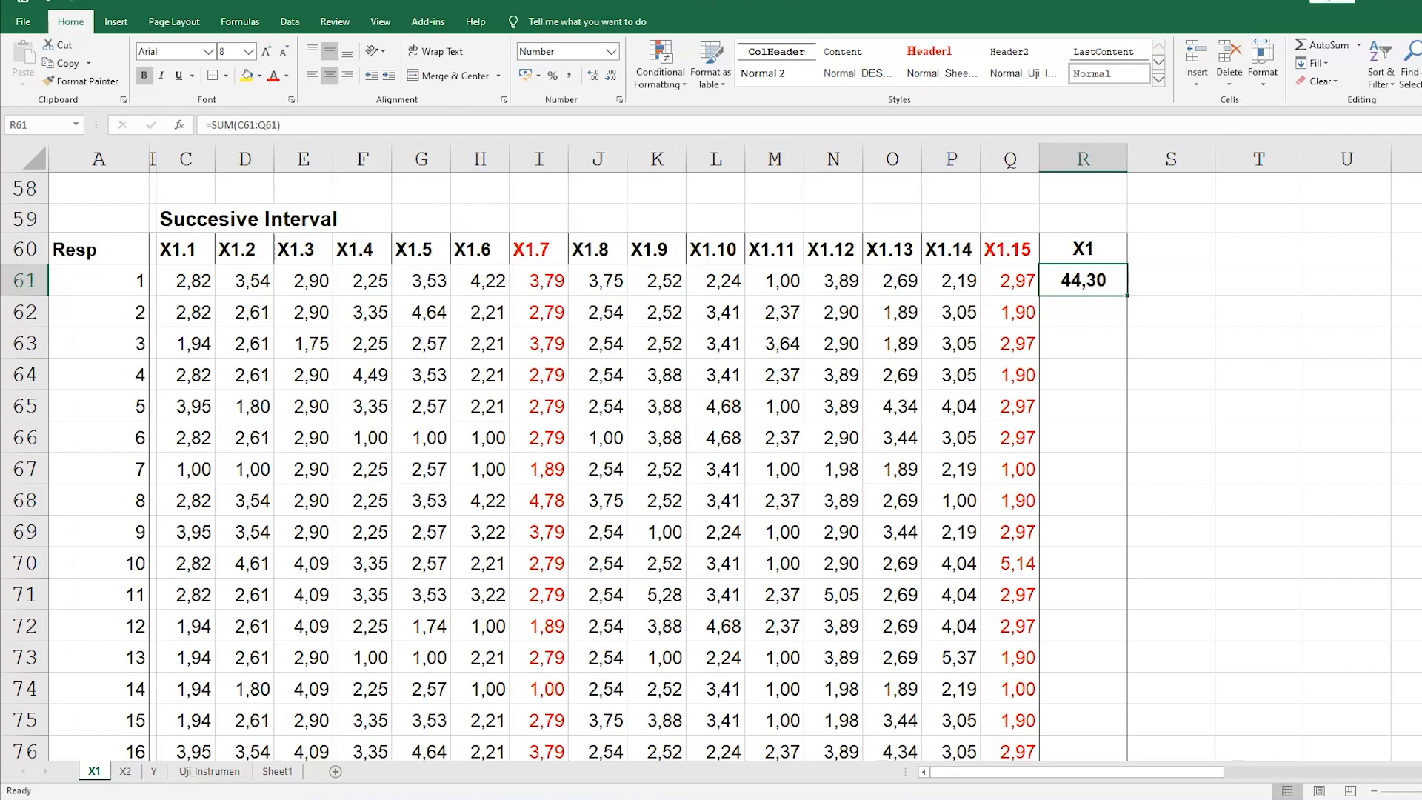
left_click(1132, 296)
left_click(1110, 293)
left_click_drag(1127, 295, 1120, 702)
left_click(1197, 471)
- Review the Succesive Interval table's item headings, interval scores and the total formula in column R
scroll(1197, 470, "up", 7)
scroll(1196, 471, "up", 8)
scroll(1188, 548, "down", 1)
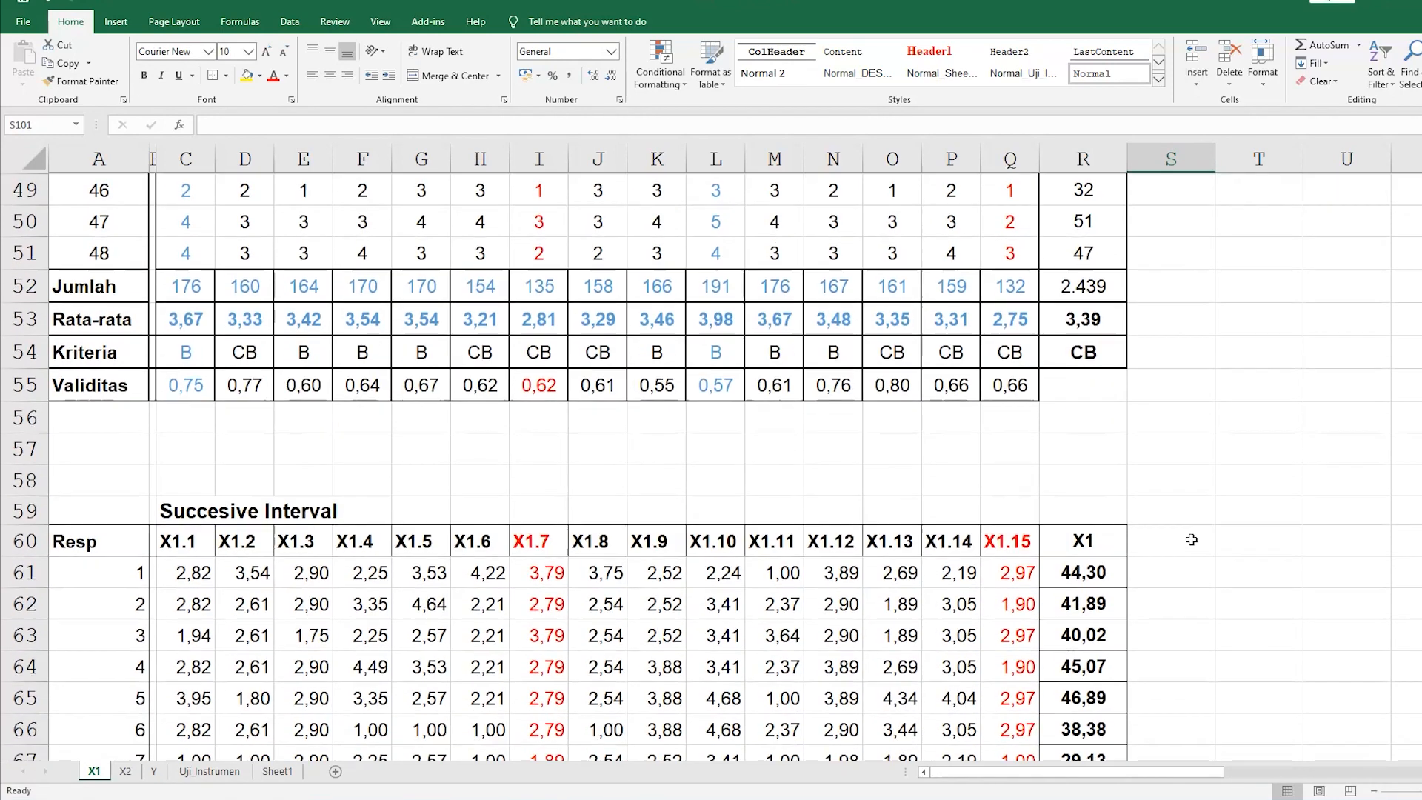
left_click(200, 511)
left_click(311, 511)
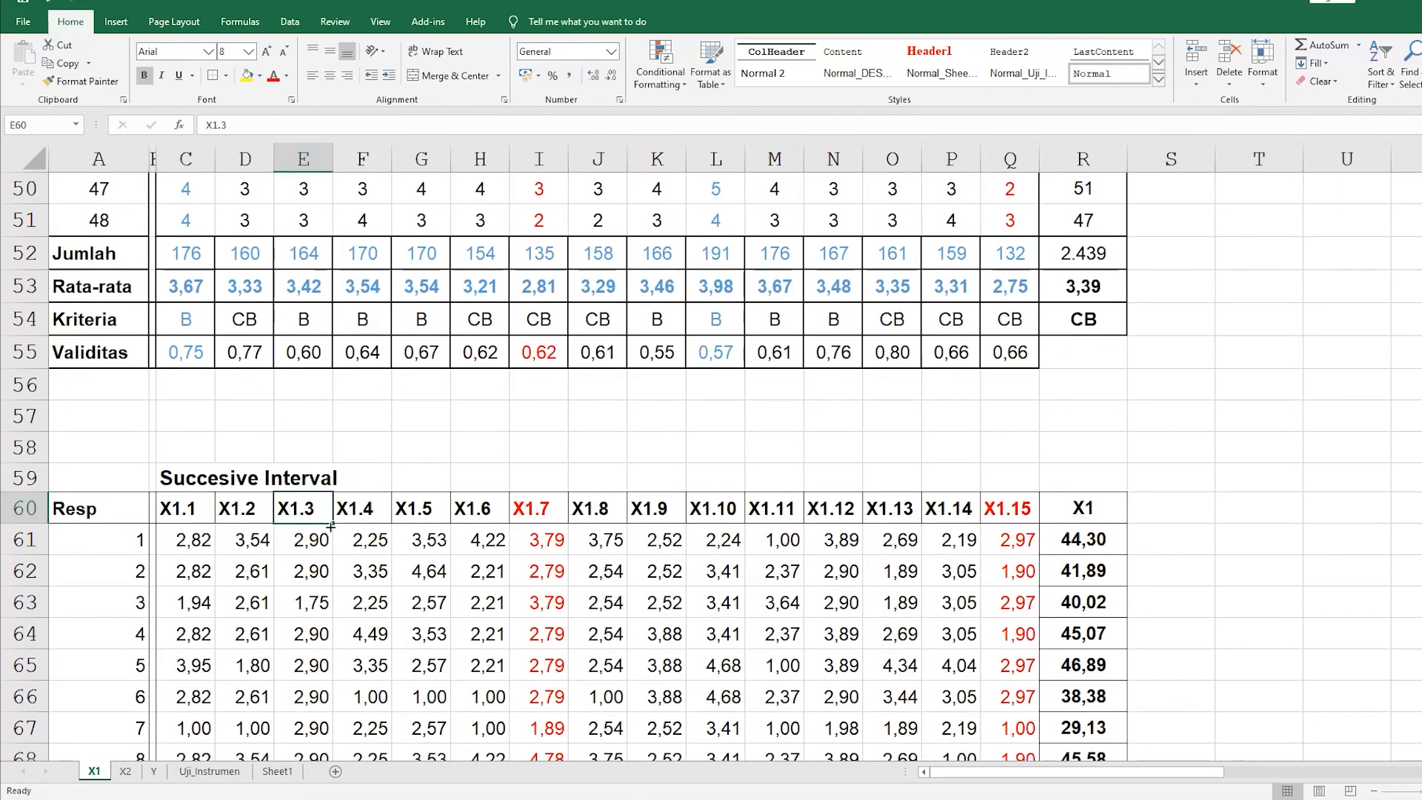
left_click(195, 546)
left_click_drag(196, 546, 1000, 651)
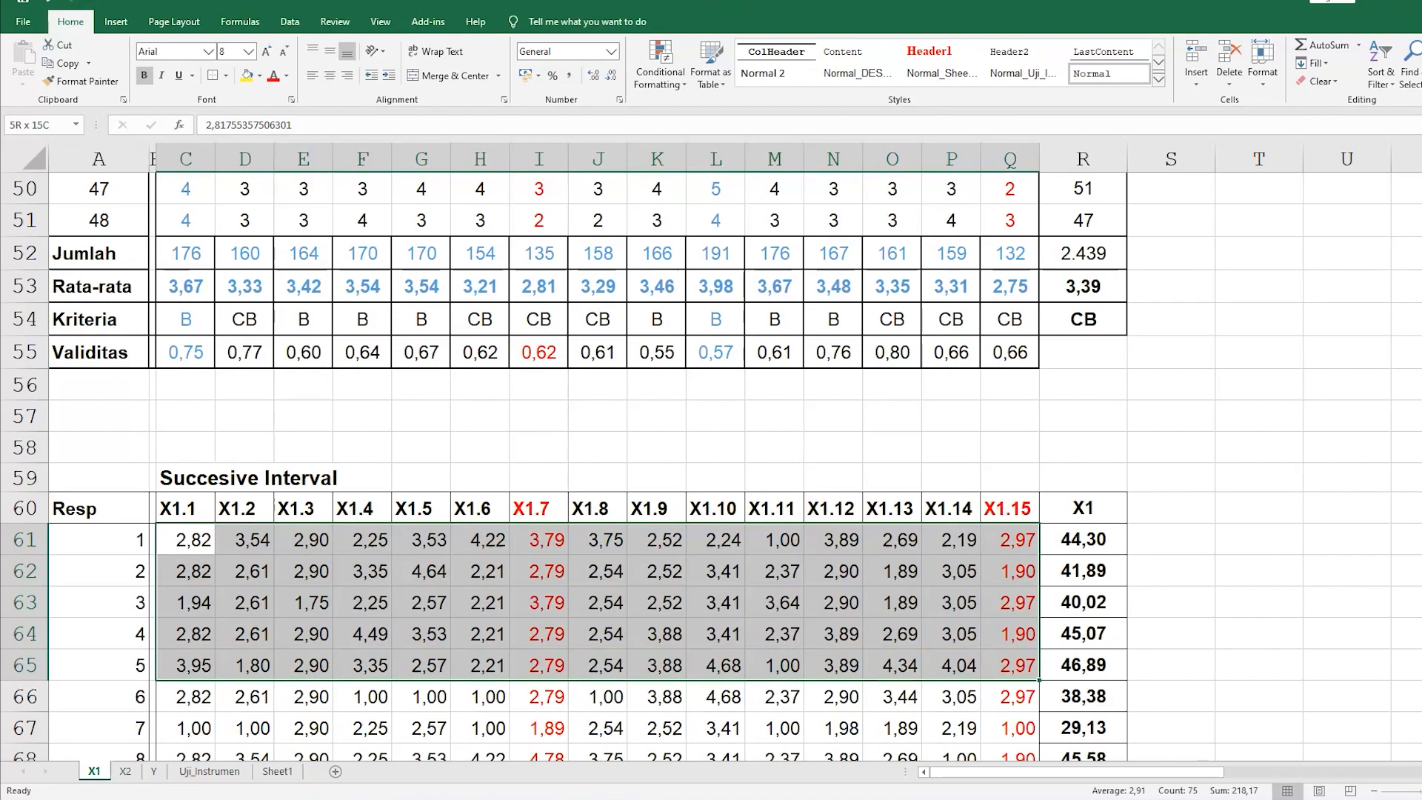
left_click(1073, 544)
scroll(1083, 517, "down", 2)
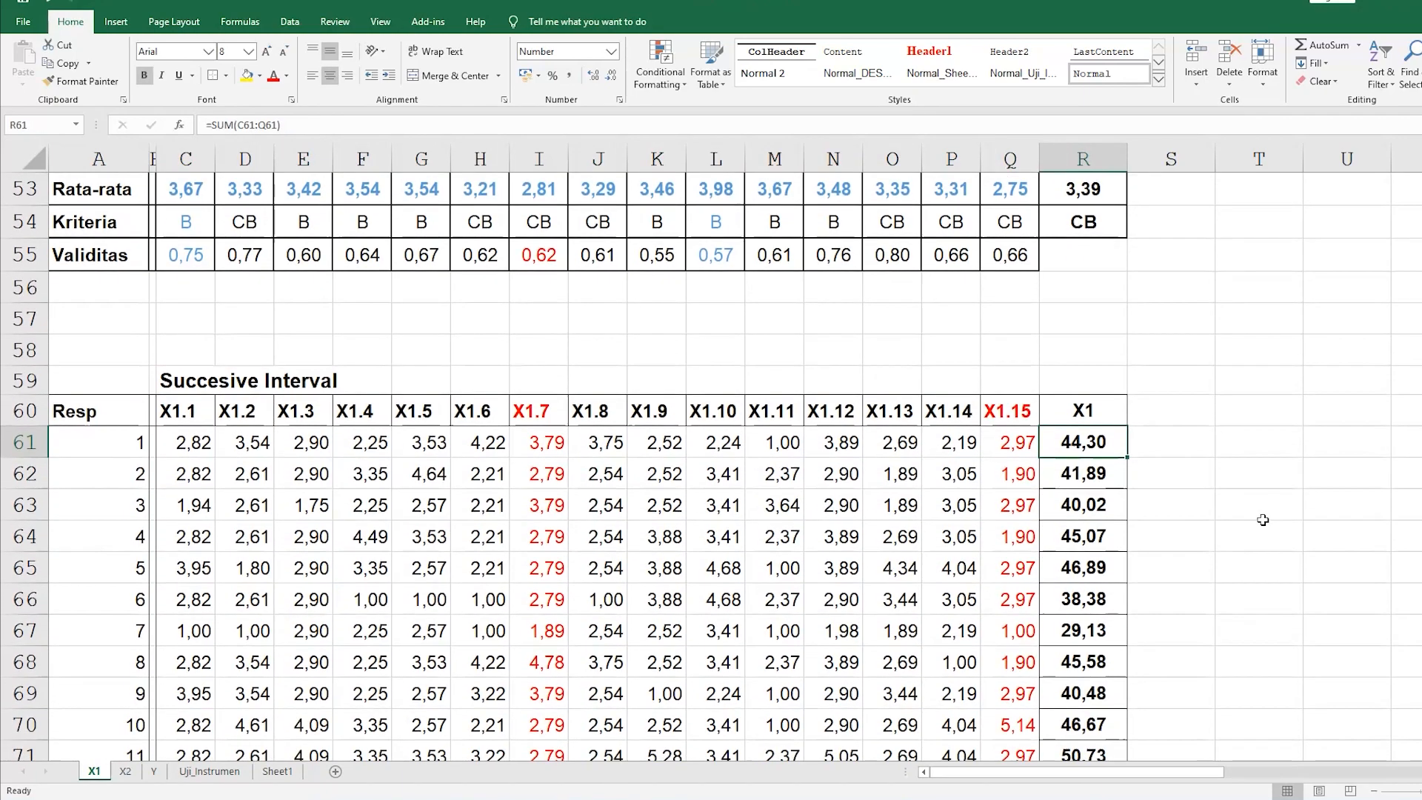
- Remove the inner horizontal borders between the X1 totals in R61:R108, keeping the outside border
left_click_drag(1079, 345, 1105, 689)
right_click(1098, 312)
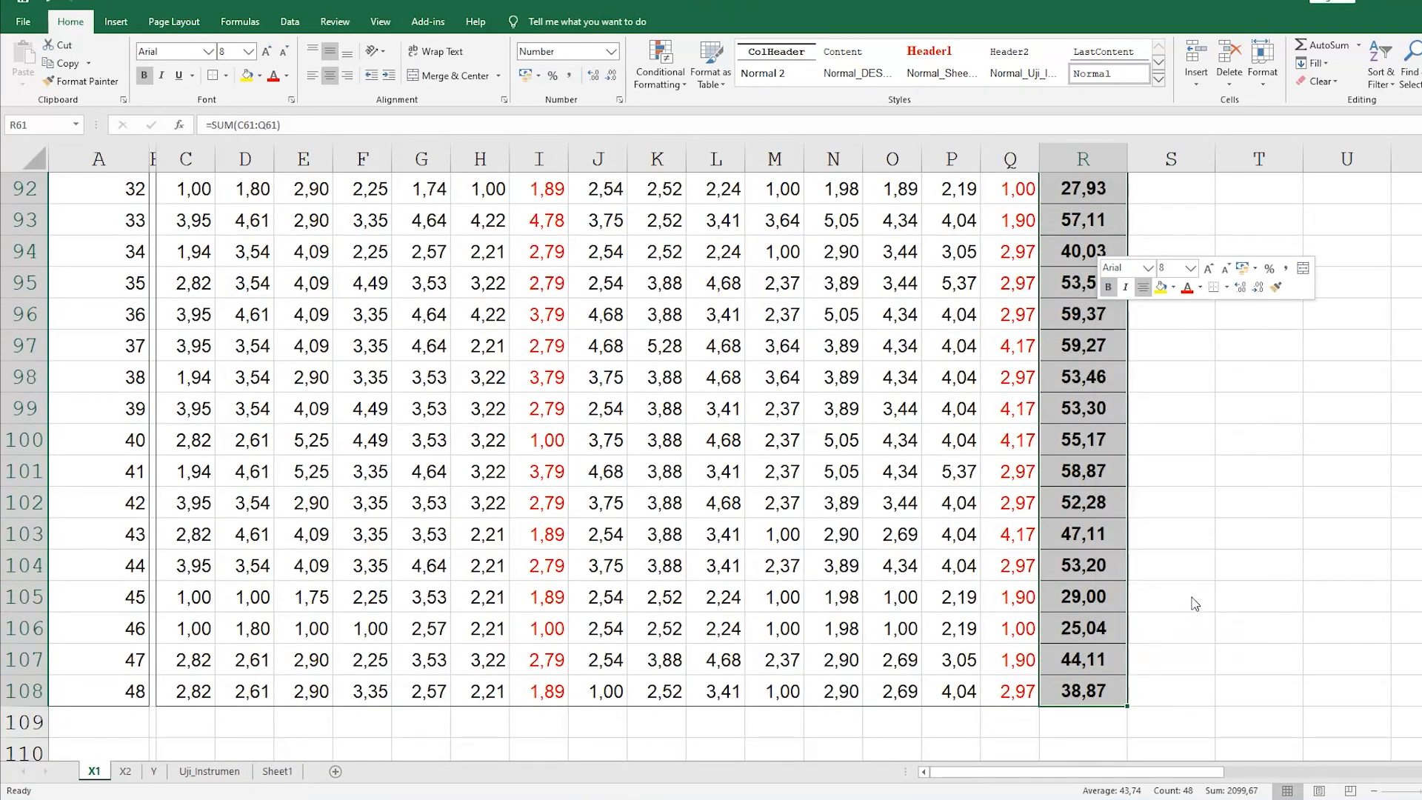
left_click(1194, 602)
left_click(1154, 435)
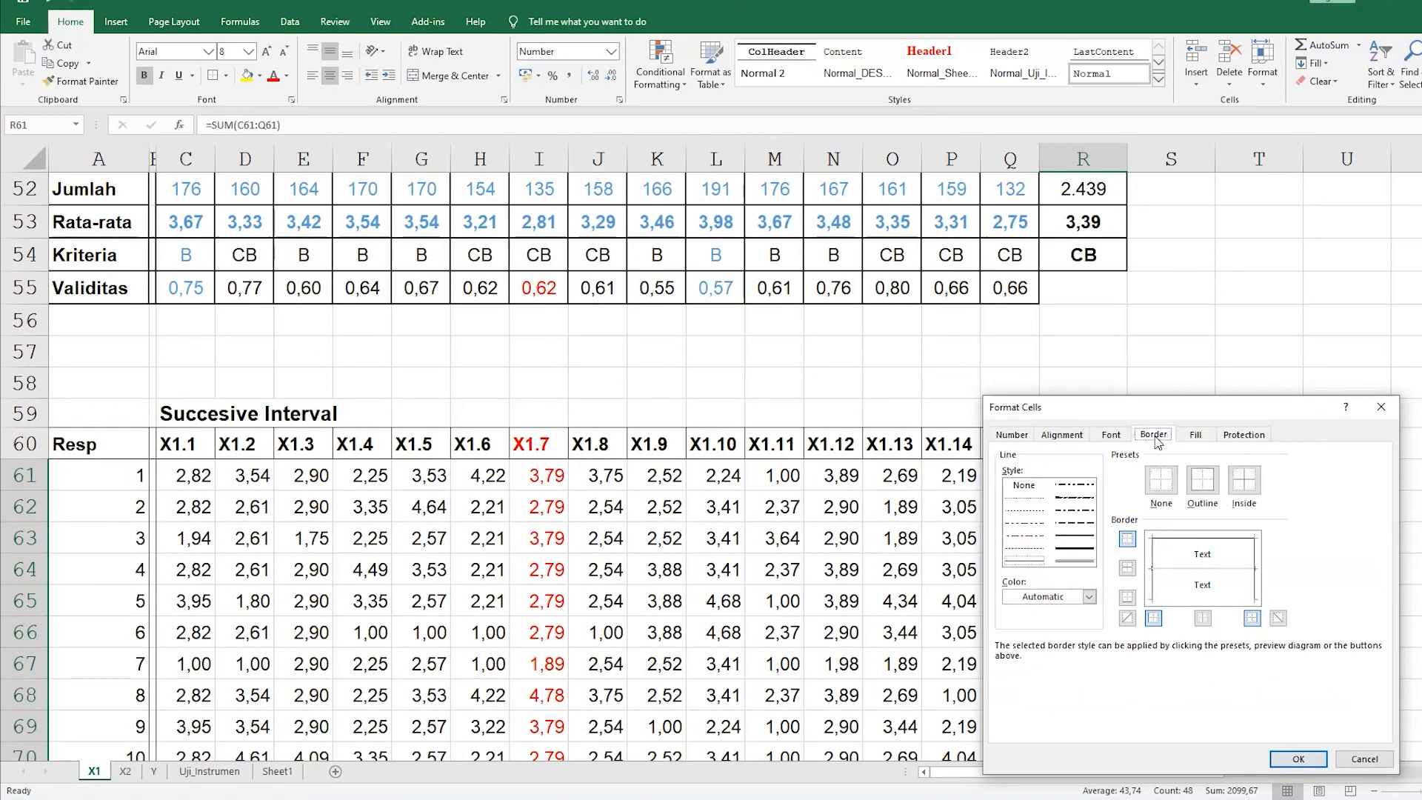
left_click(1127, 568)
left_click(1128, 569)
left_click(1296, 757)
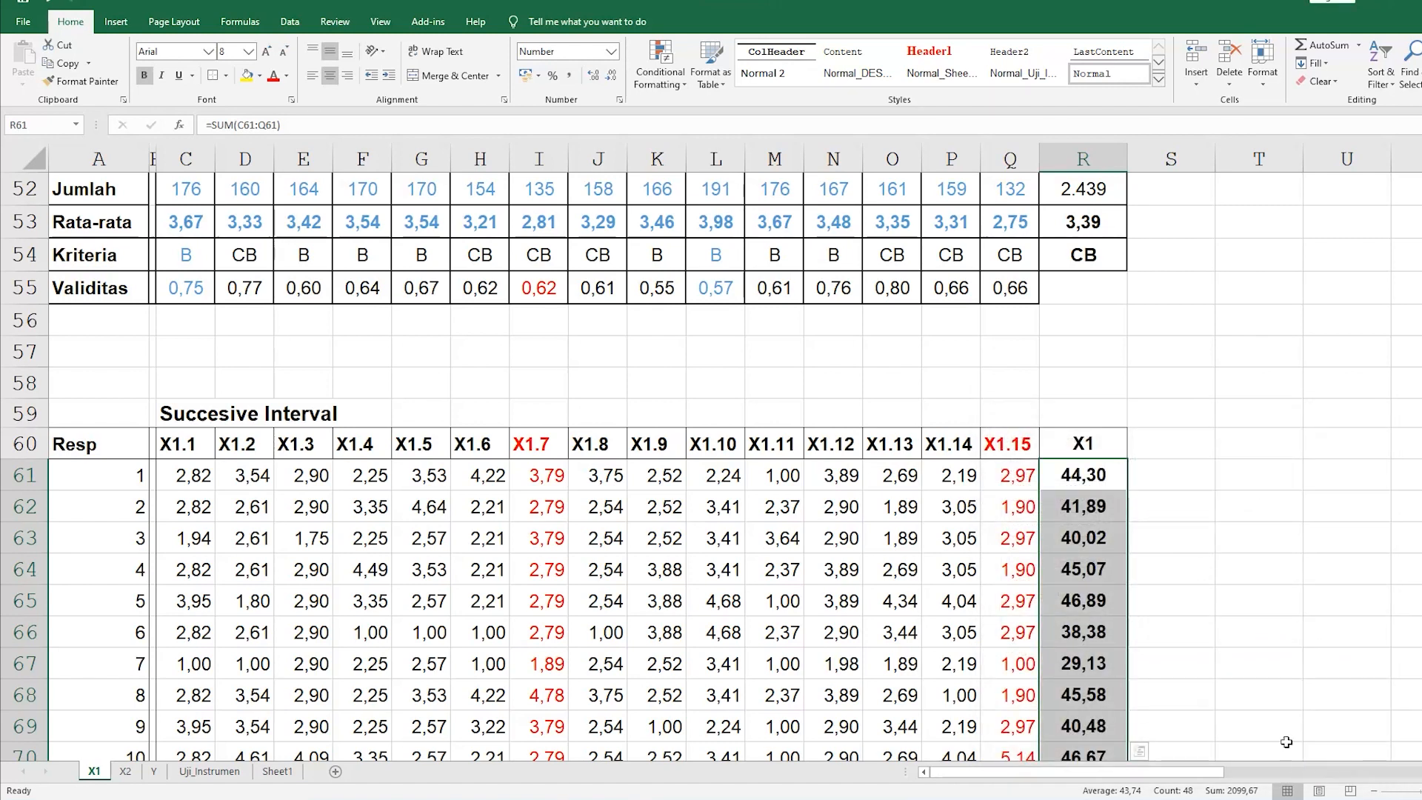
left_click(1259, 601)
scroll(1169, 570, "down", 2)
scroll(1170, 570, "down", 12)
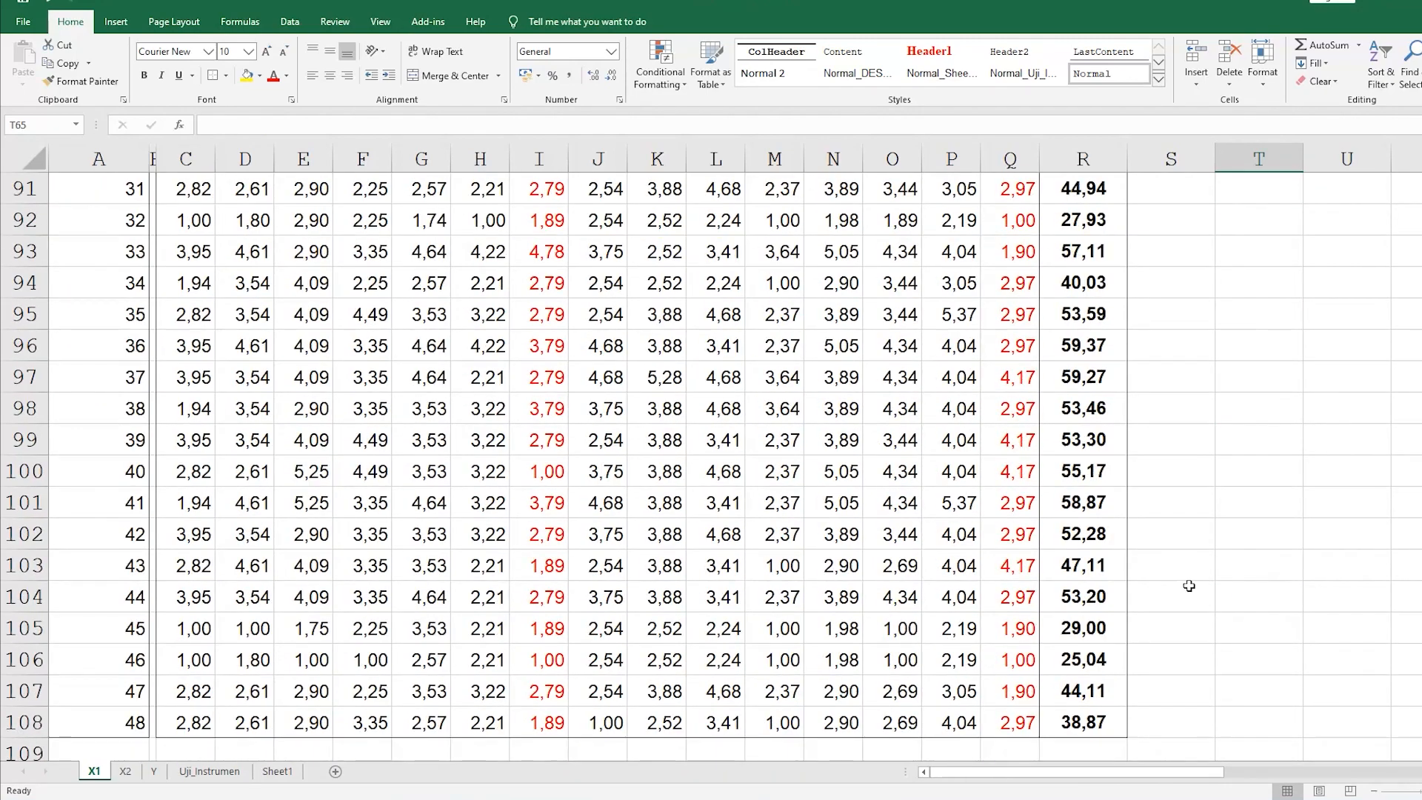
scroll(1188, 586, "up", 14)
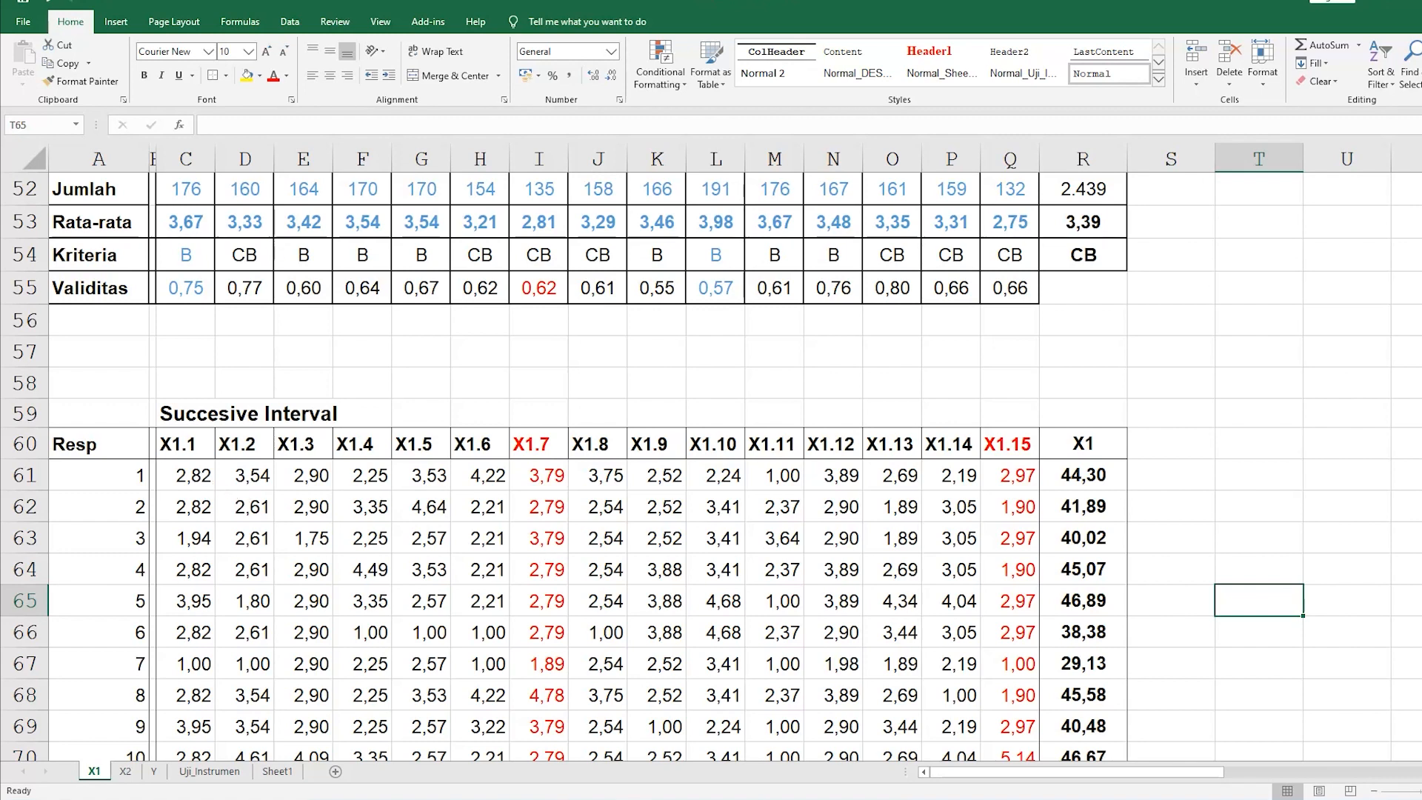
- Compare the interval scores in C61:Q72 with the original ordinal scores under Item Pernyataan
left_click_drag(185, 474, 1005, 631)
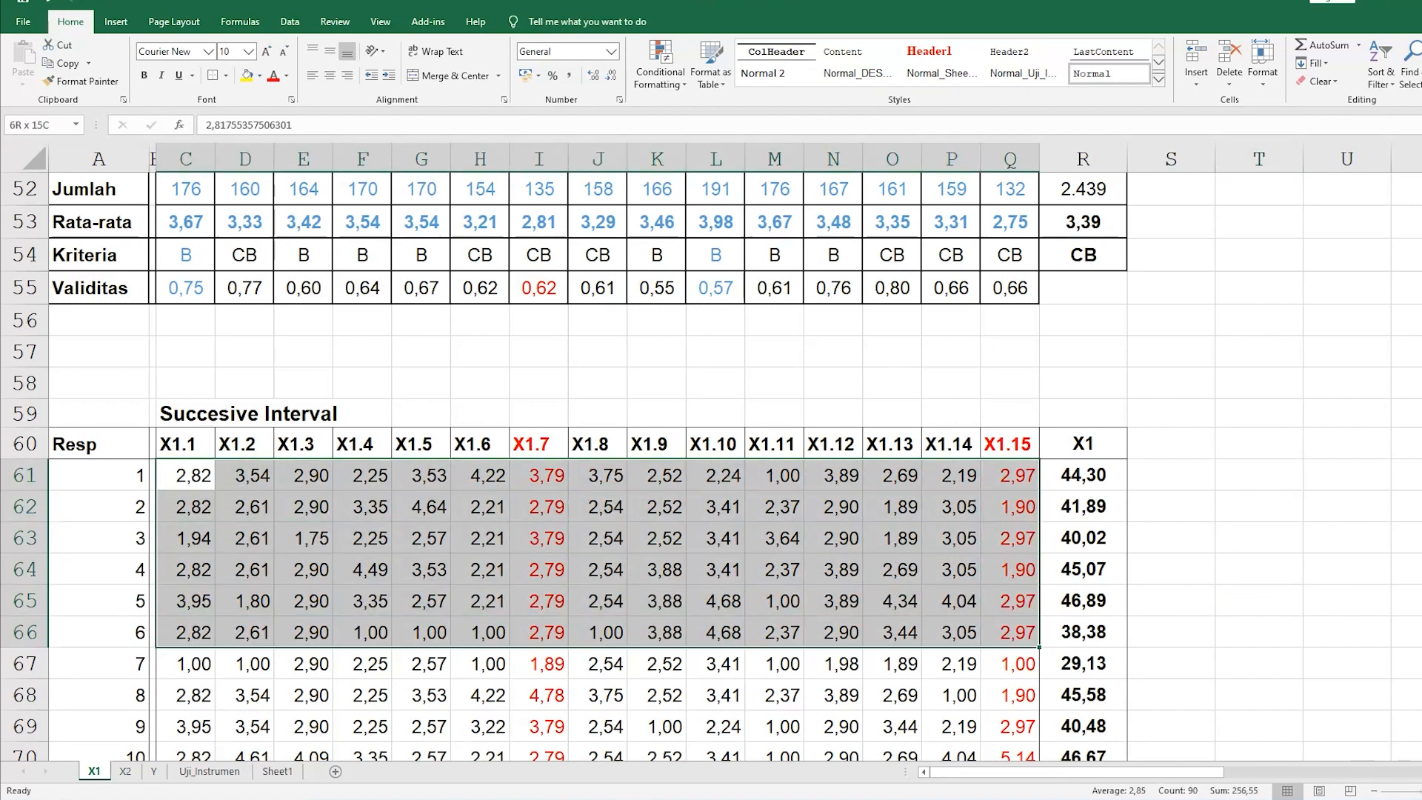
left_click(1156, 498)
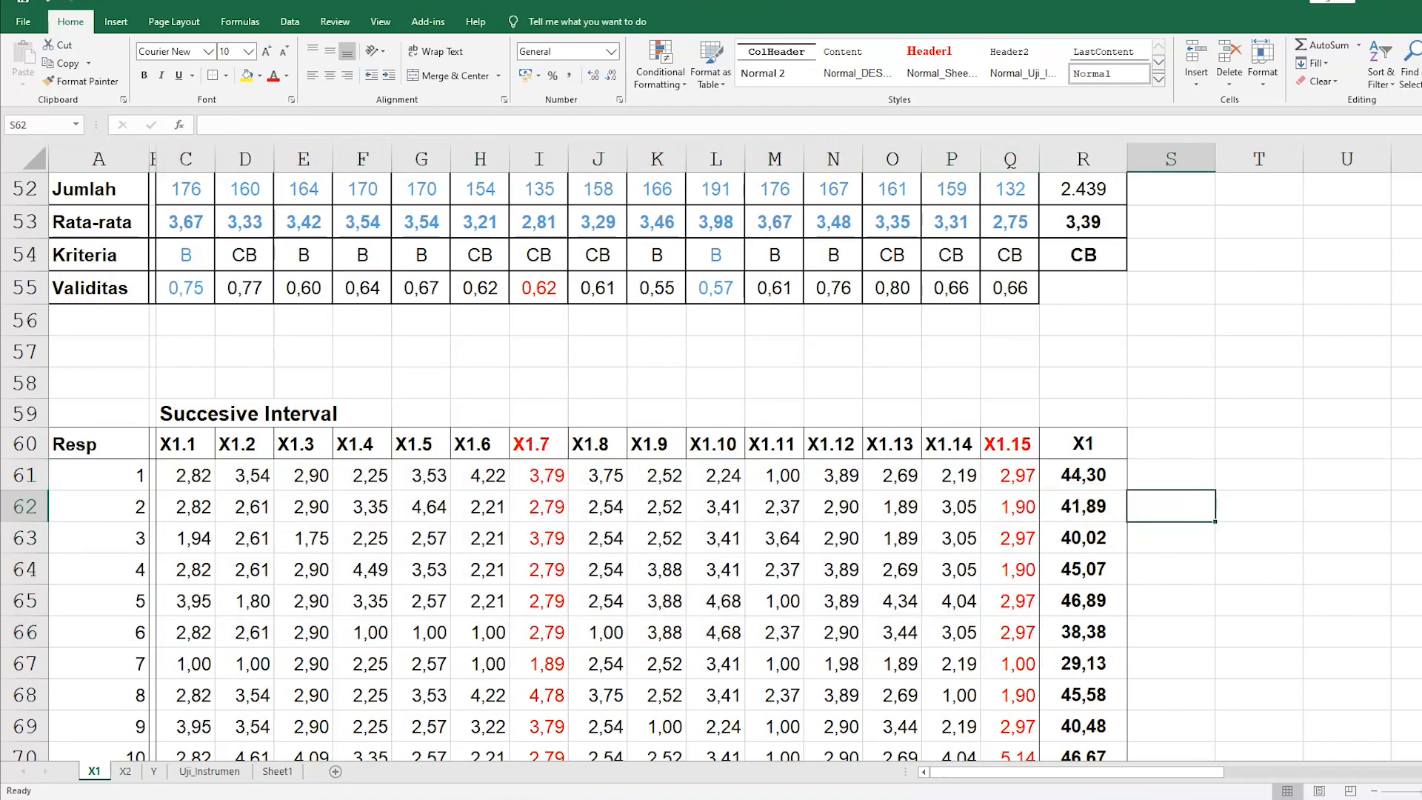
scroll(1155, 492, "up", 12)
scroll(351, 254, "up", 5)
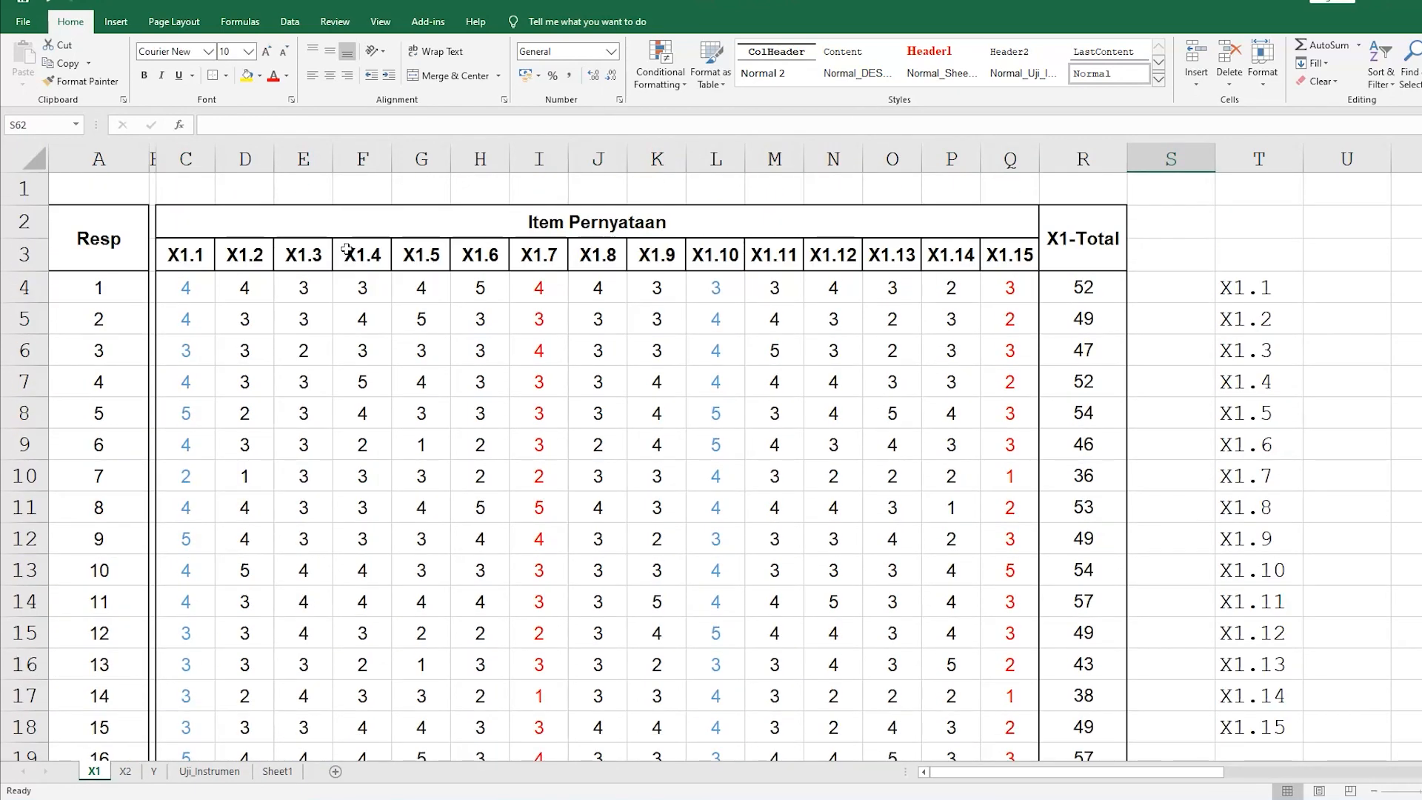
left_click(187, 284)
left_click(314, 355)
left_click(187, 287)
left_click_drag(188, 288, 992, 517)
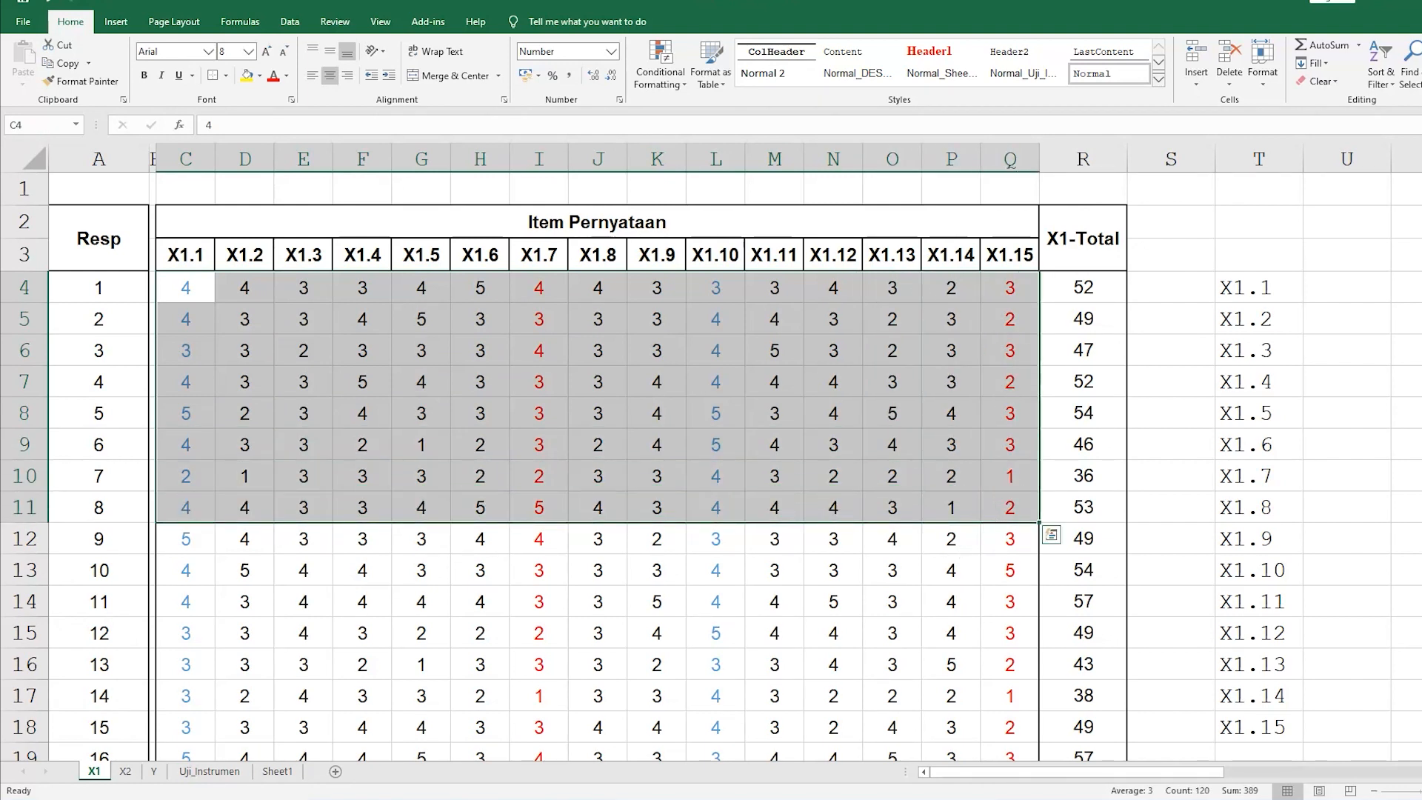
left_click(951, 538)
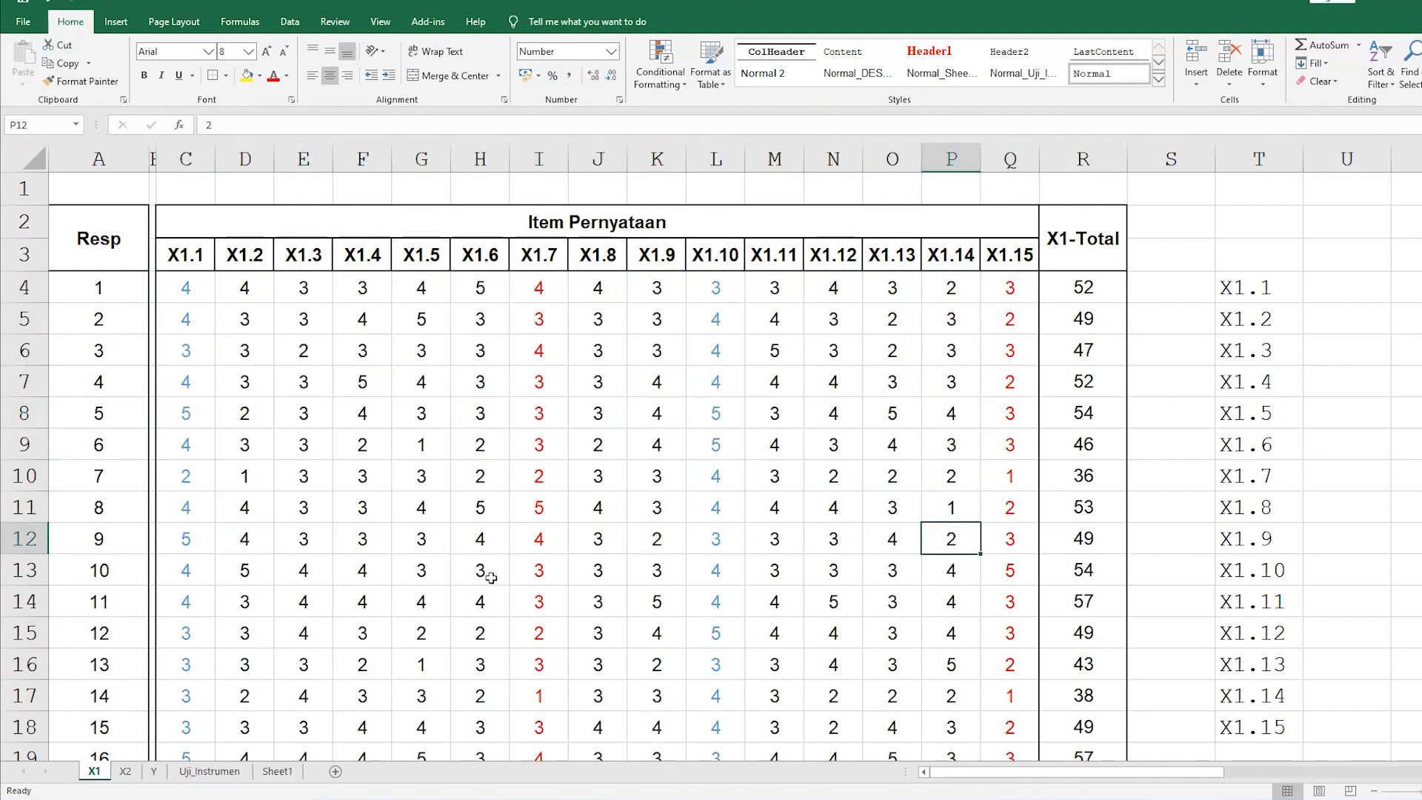
scroll(511, 455, "down", 18)
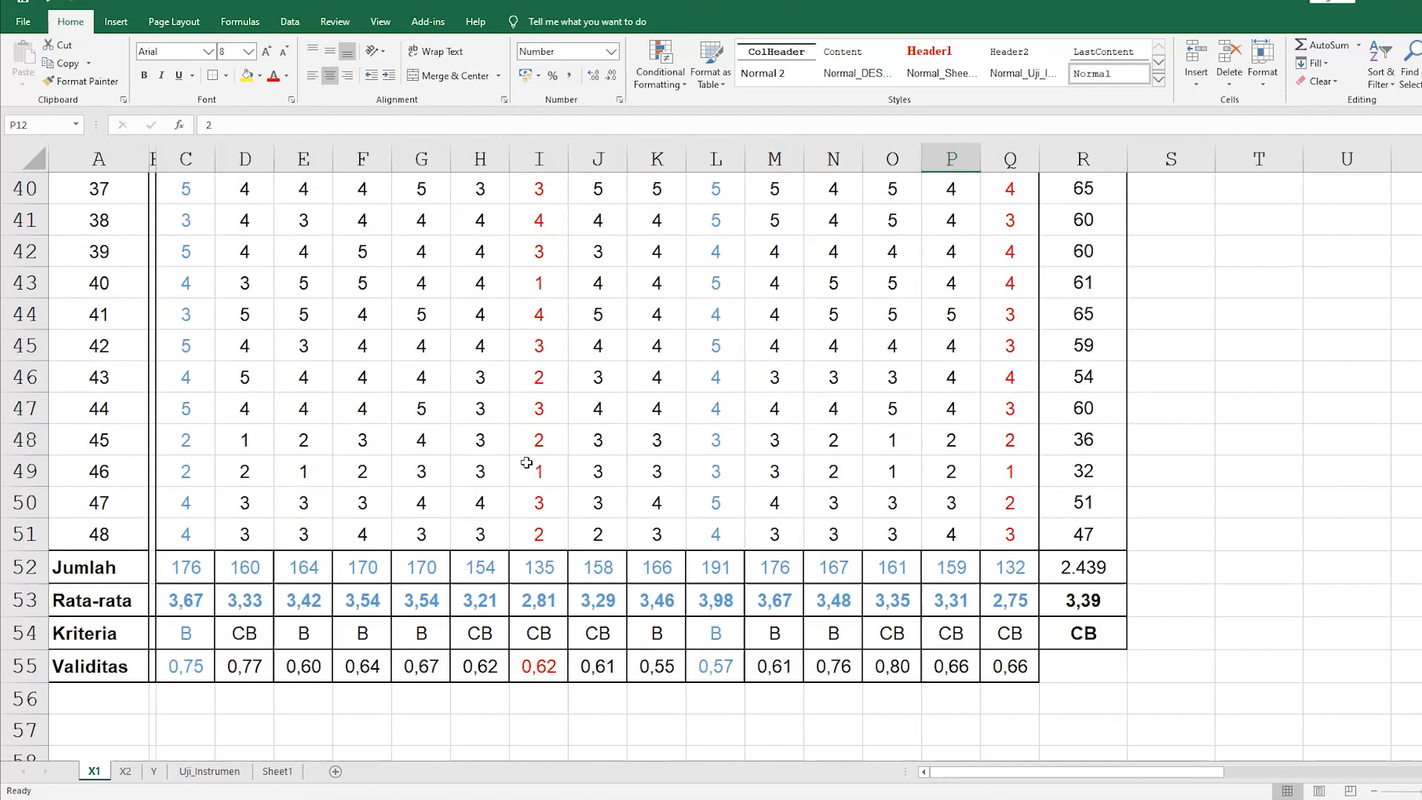
left_click_drag(207, 378, 1022, 735)
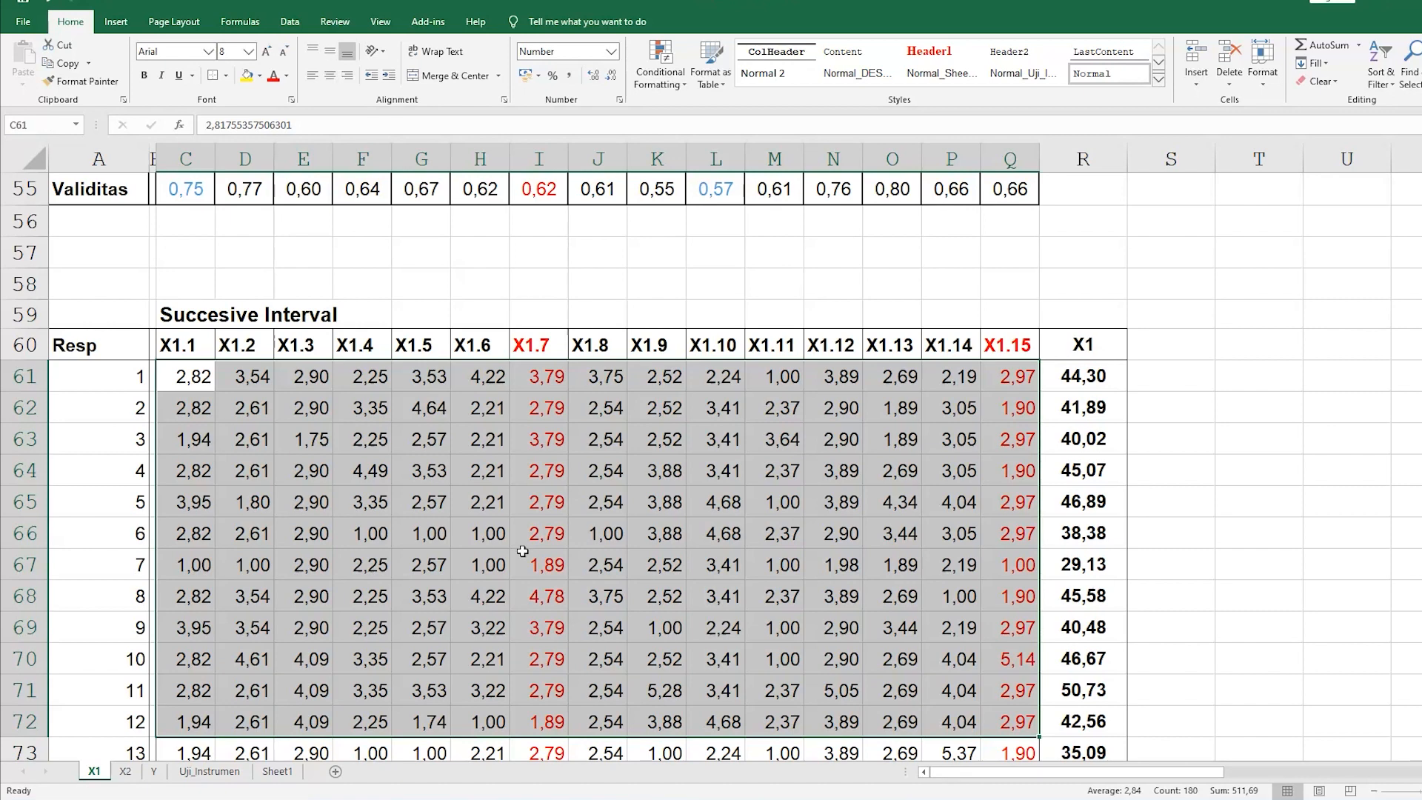
left_click(1301, 496)
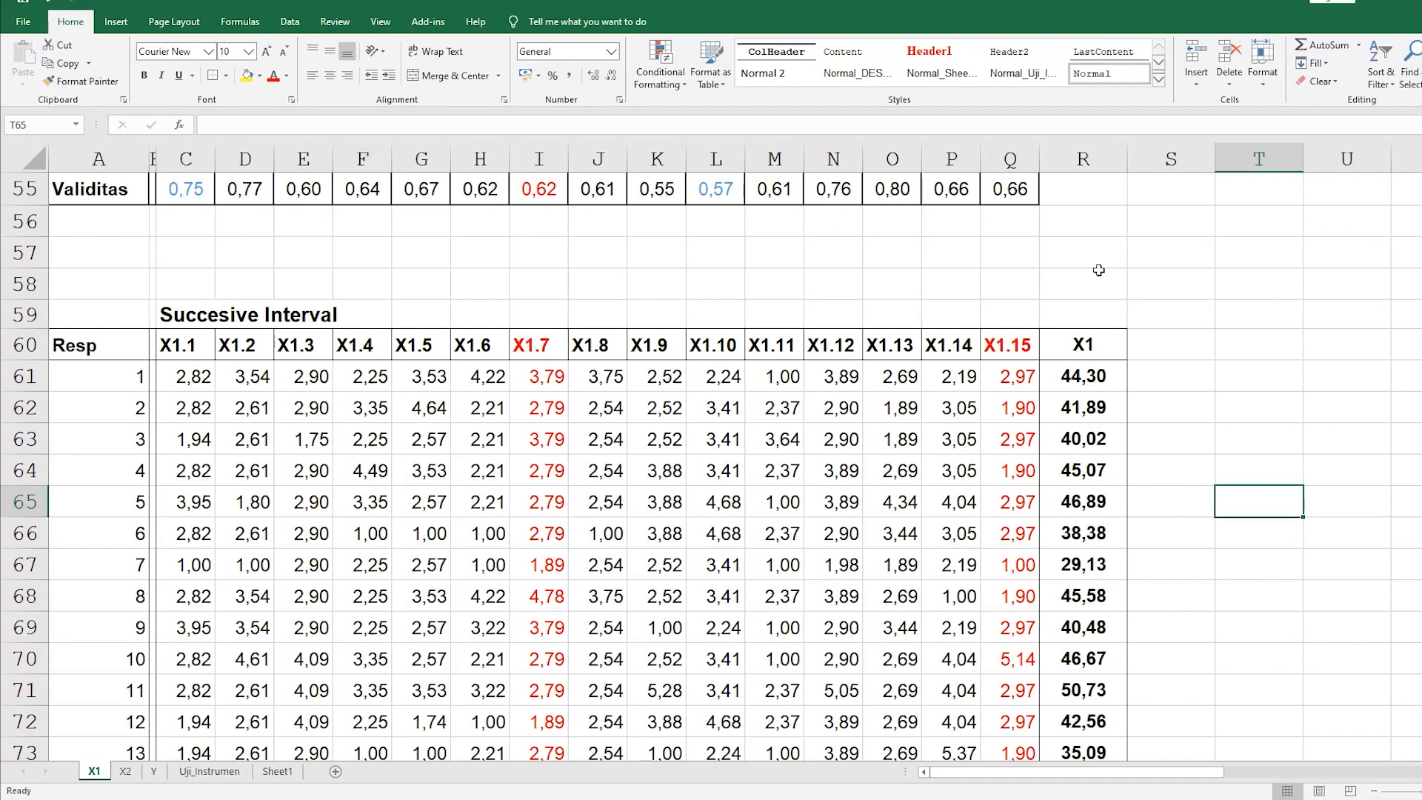
- Examine the finished Succesive Interval scores and the X1 totals column against the ordinal data above
left_click(184, 374)
left_click_drag(183, 374, 1029, 746)
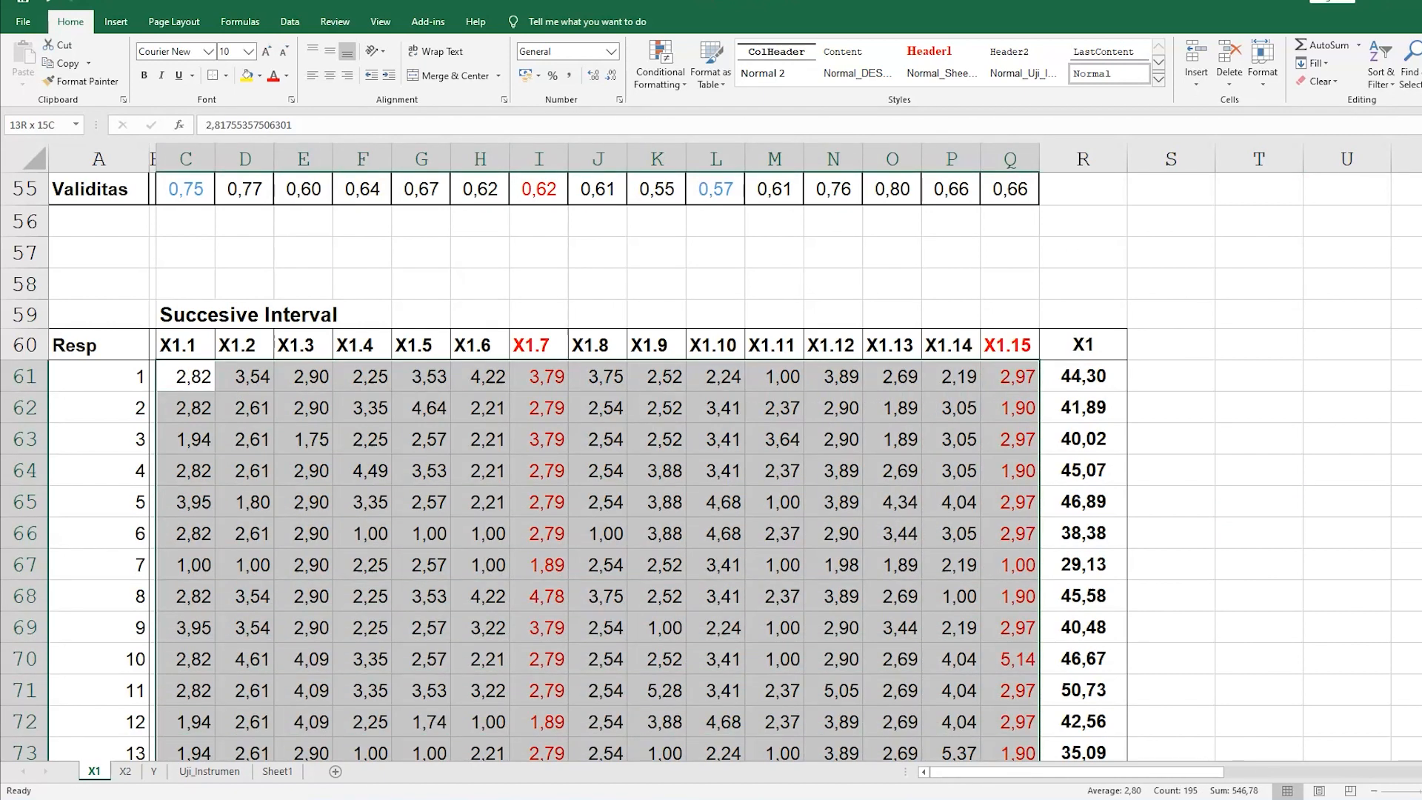
left_click(1283, 488)
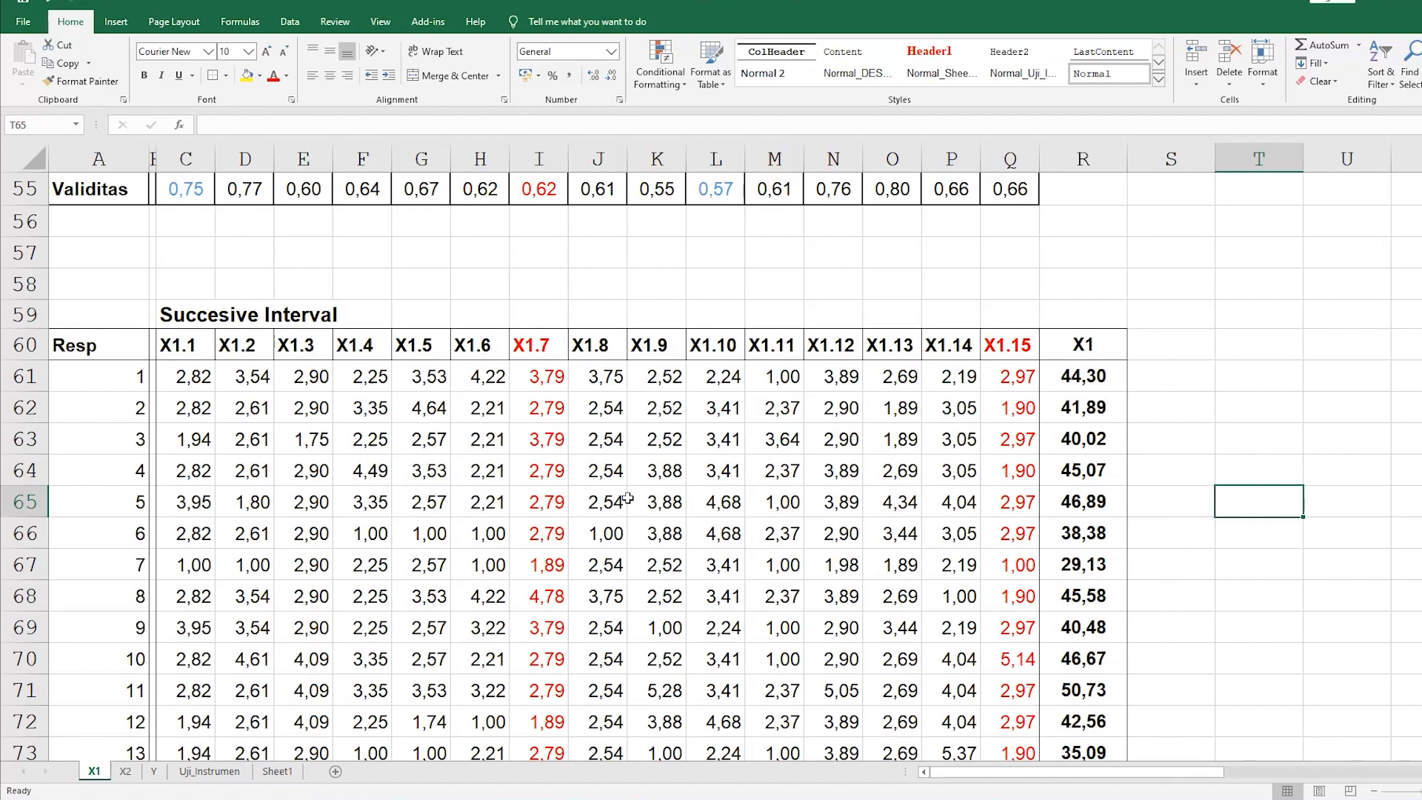
scroll(465, 333, "up", 8)
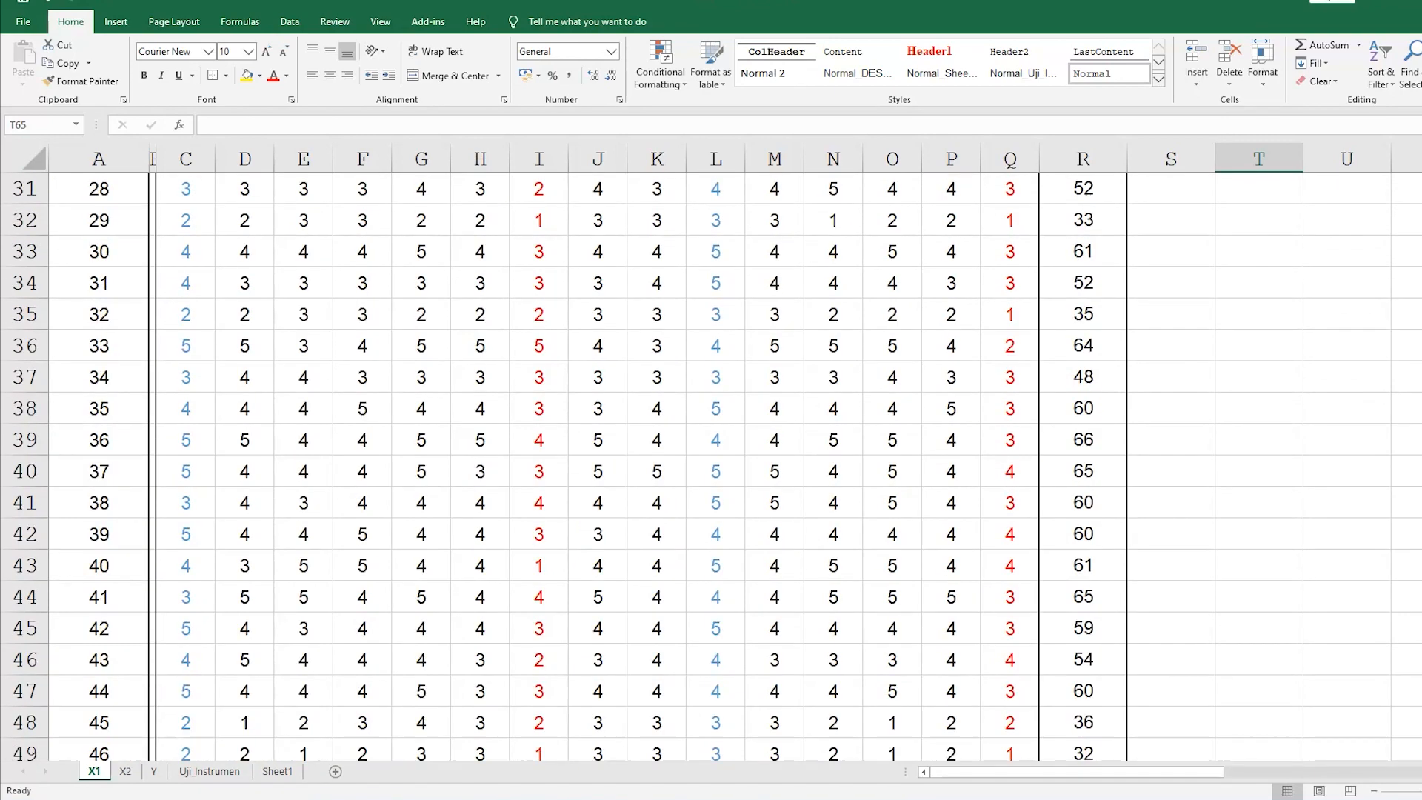
scroll(466, 347, "down", 7)
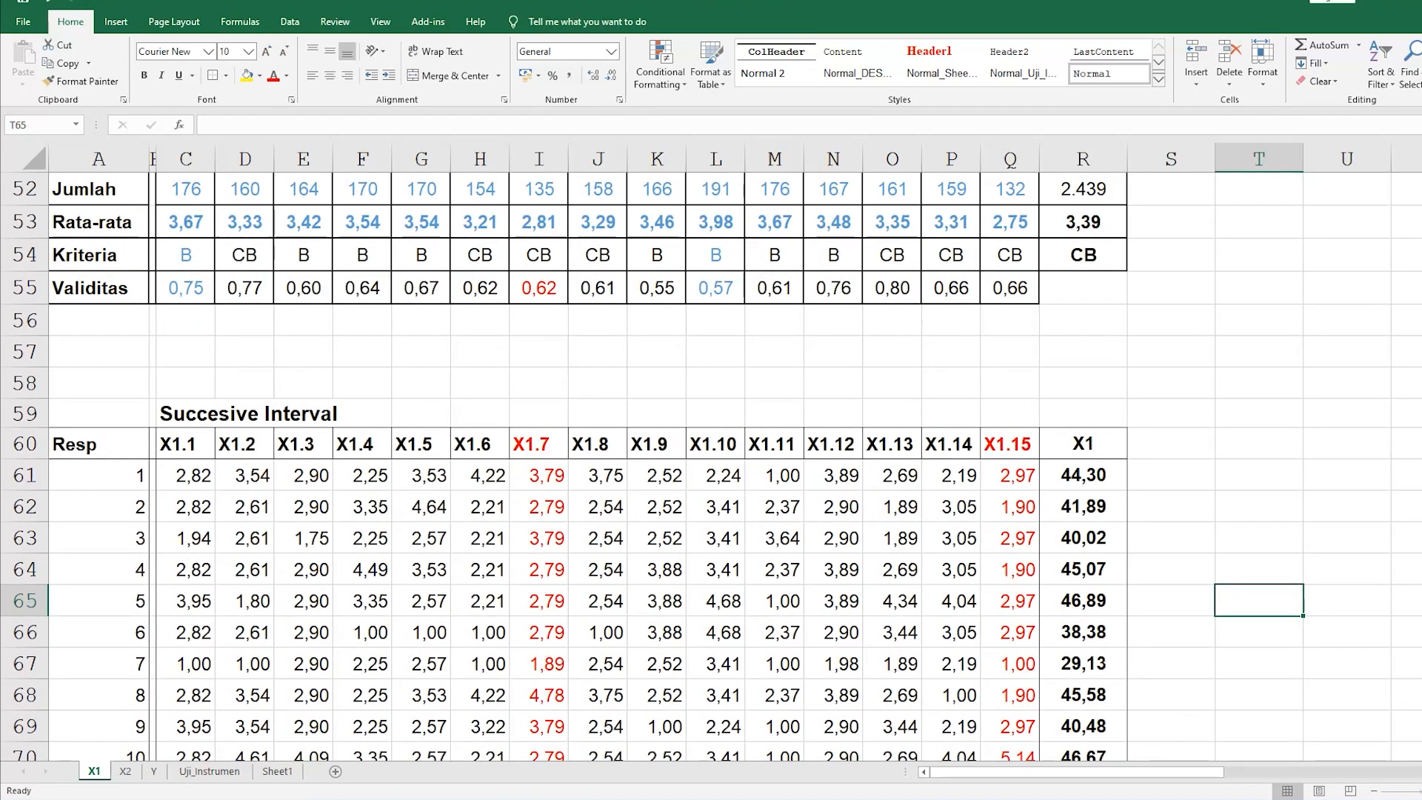
left_click(1336, 565)
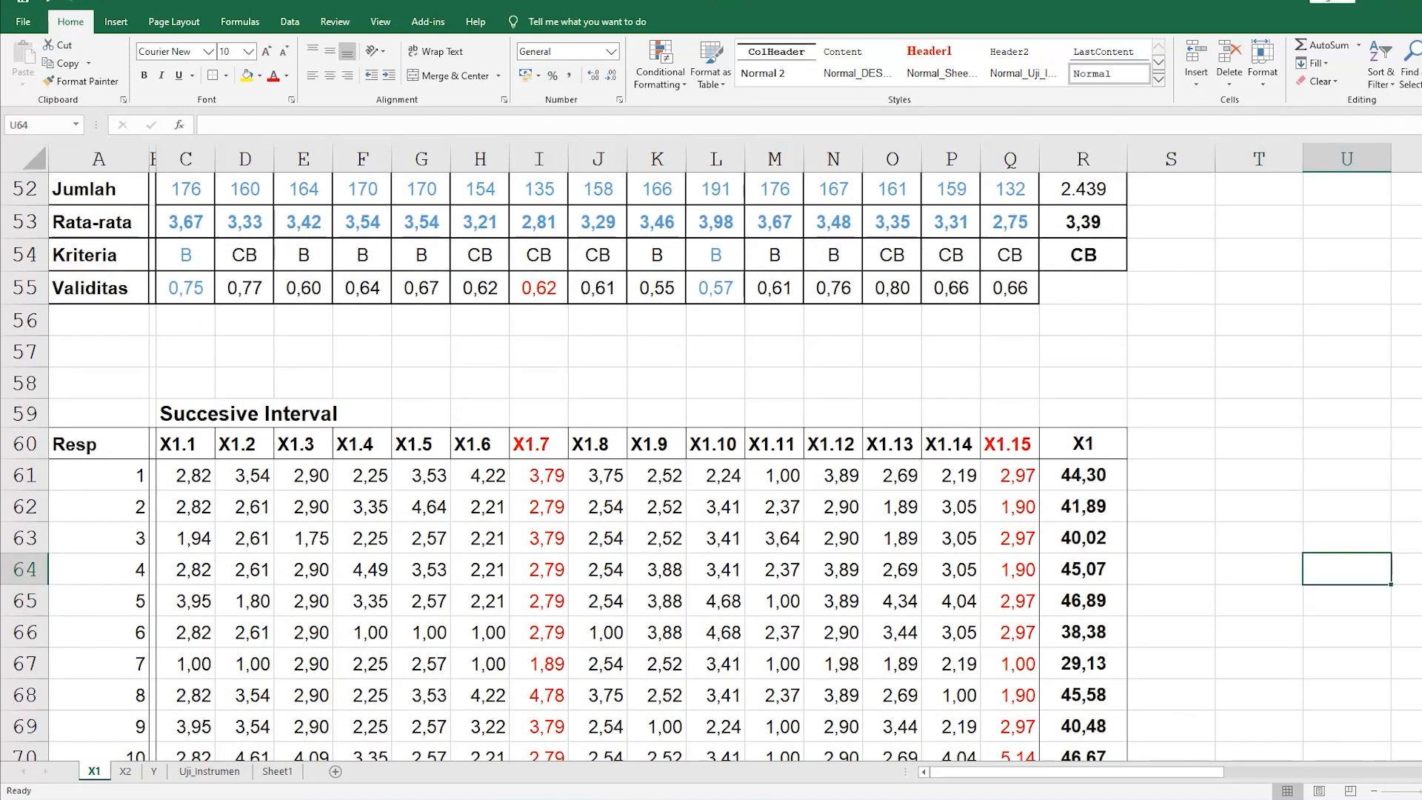
scroll(1245, 508, "down", 4)
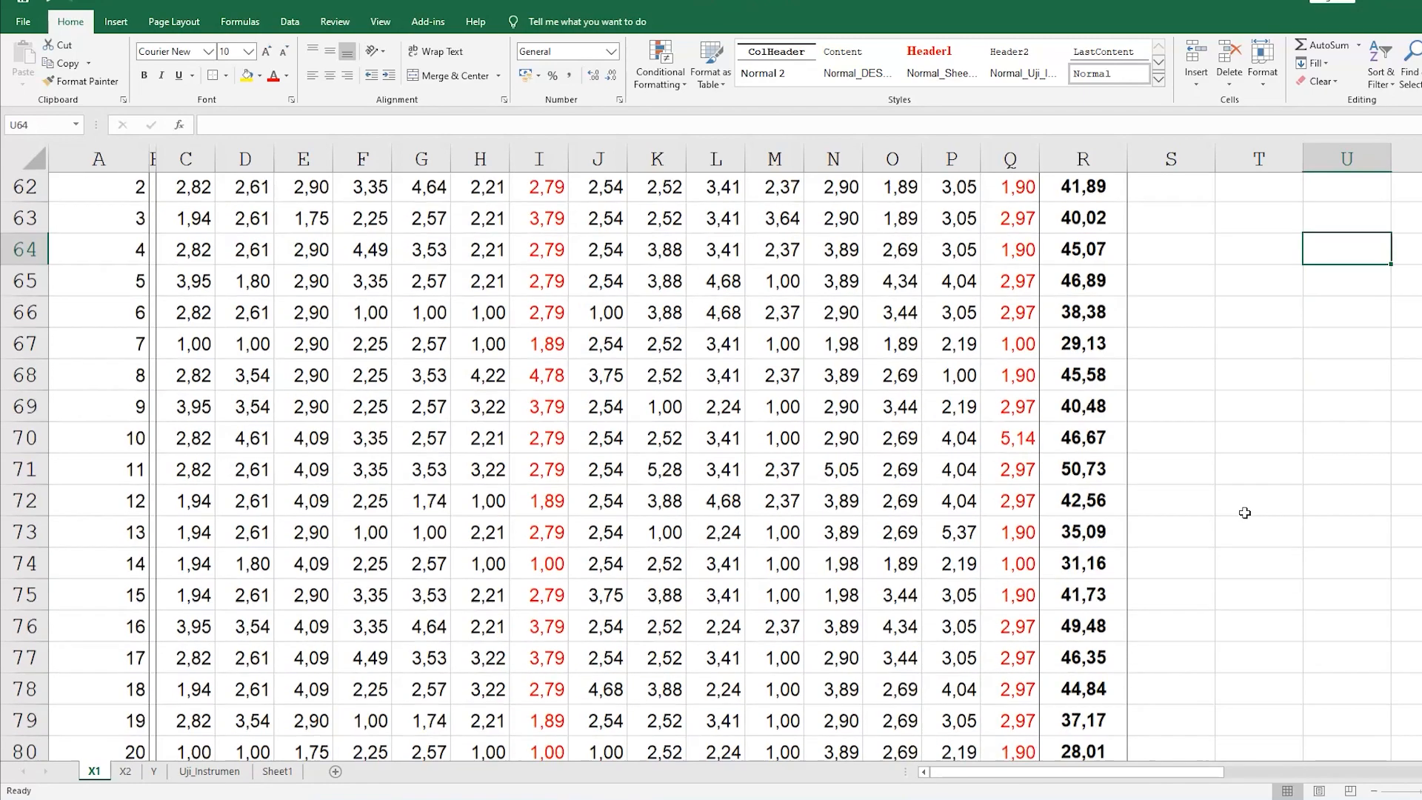
scroll(1244, 511, "up", 4)
left_click(1082, 448)
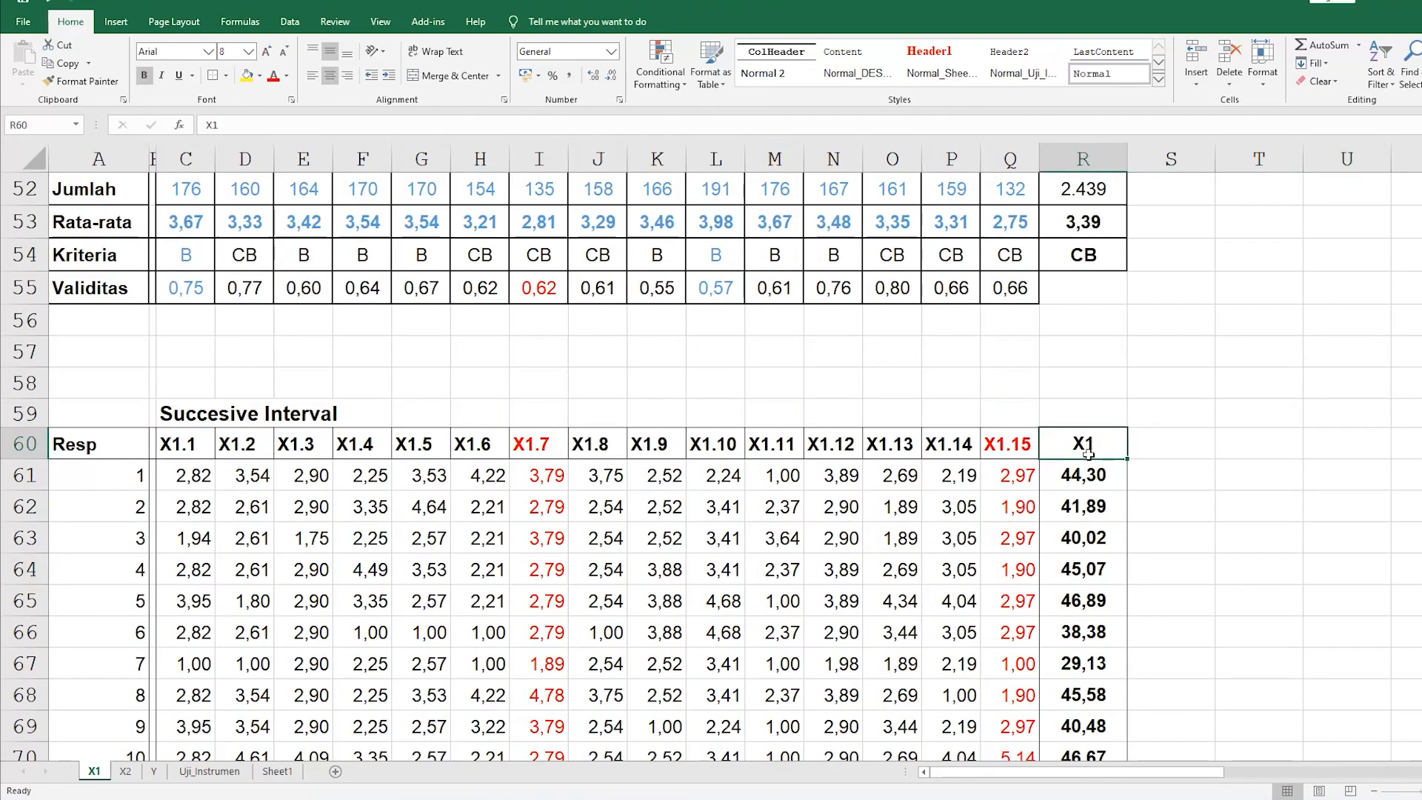
scroll(1102, 522, "down", 10)
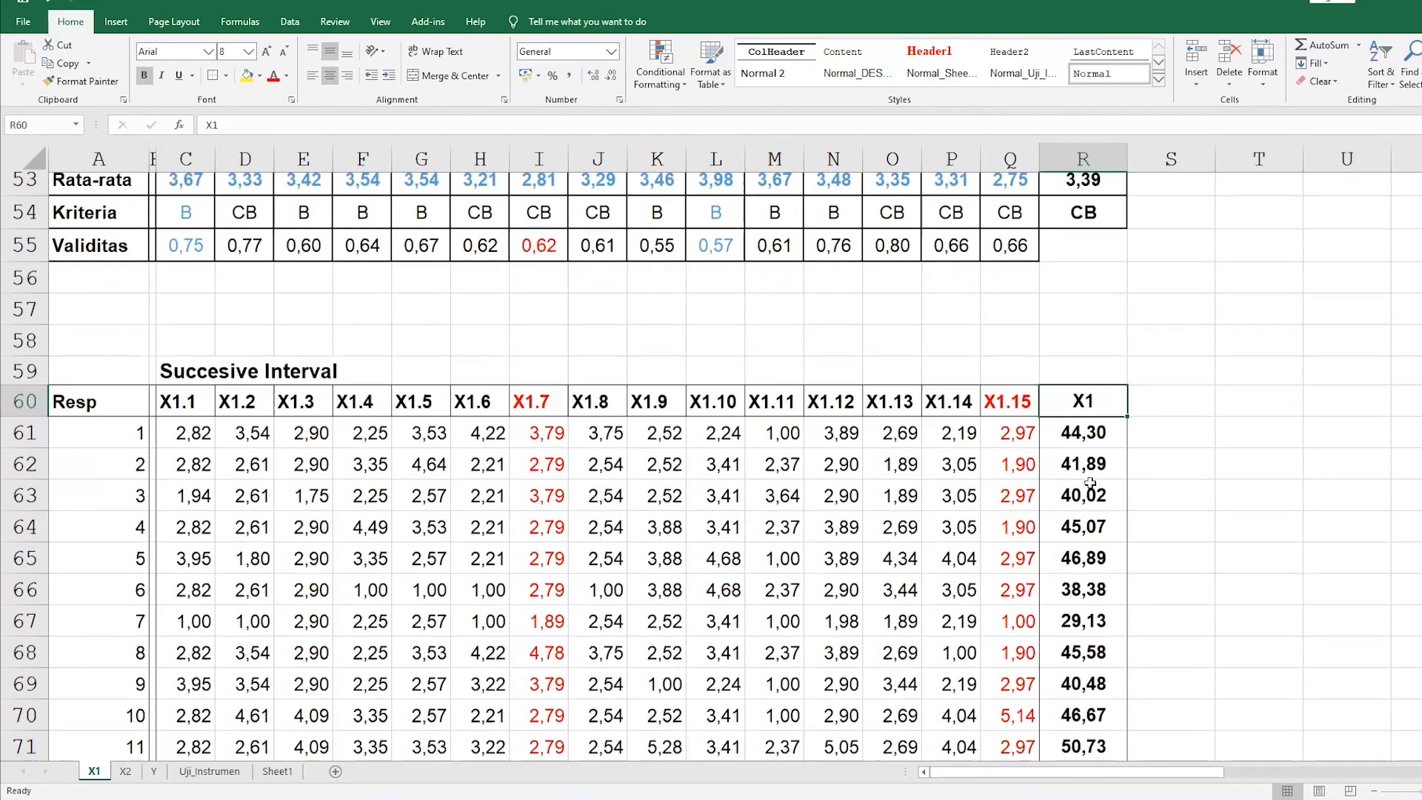
- Examine the X1 totals in column R of the Succesive Interval table, from the first respondent to the last
scroll(1101, 523, "down", 4)
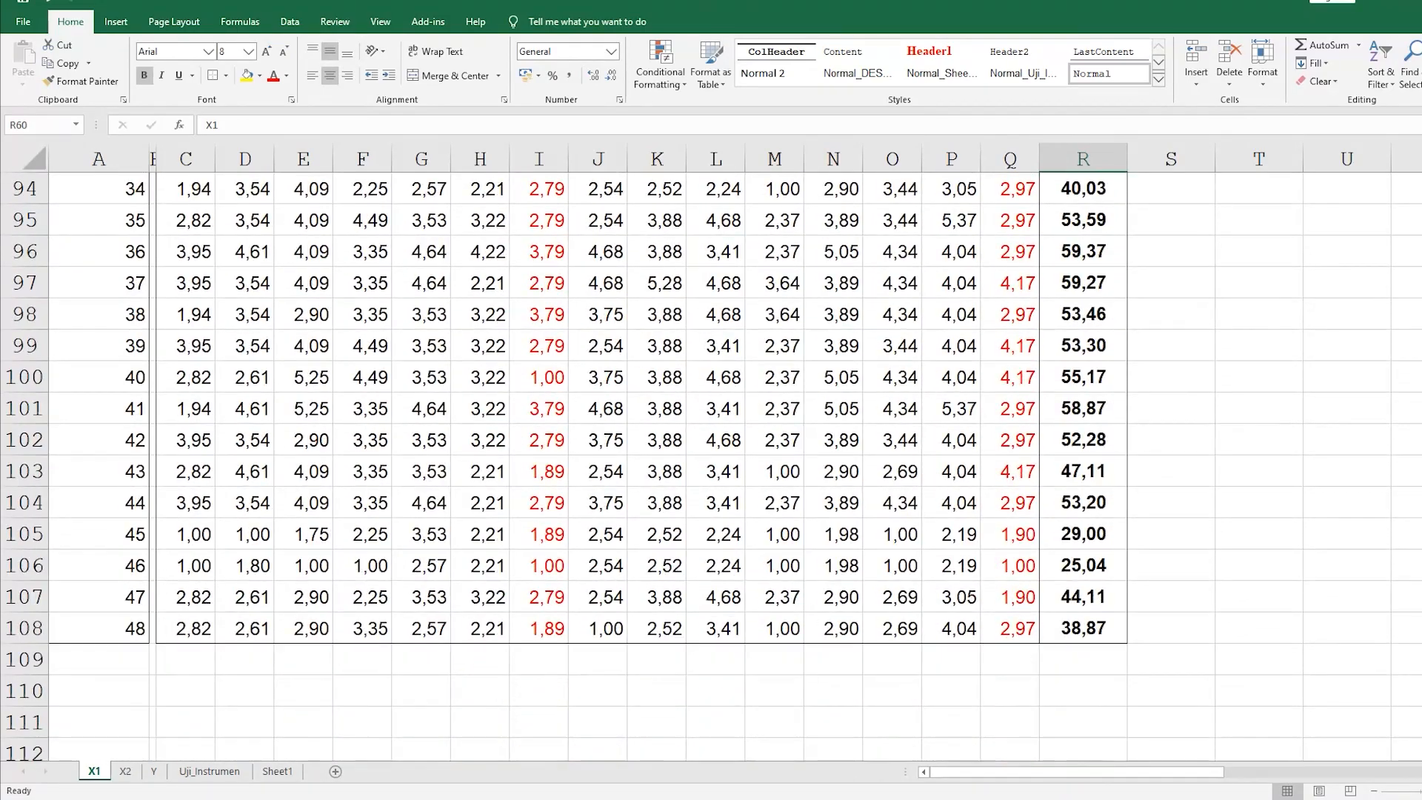
left_click(1086, 615)
scroll(1101, 630, "up", 14)
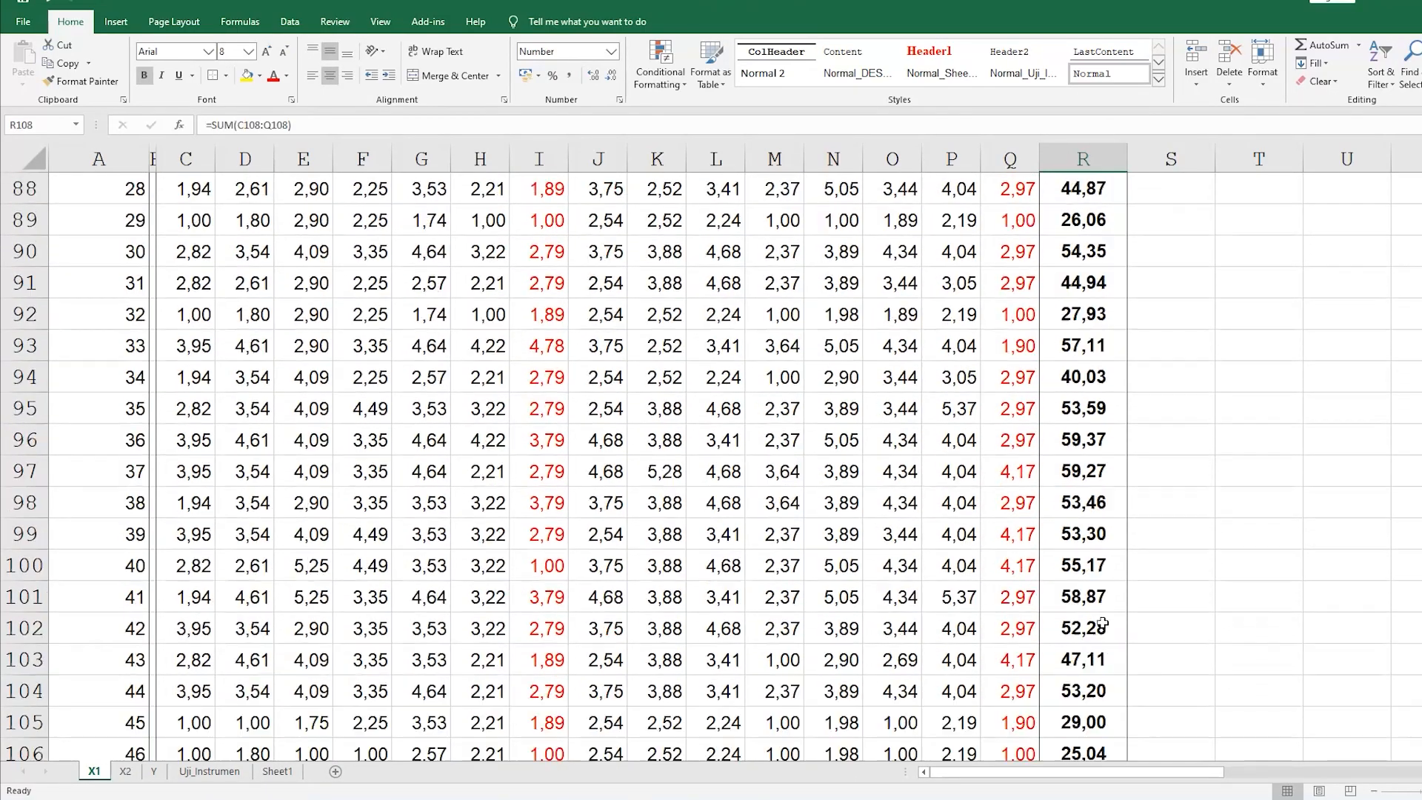
left_click(1104, 438)
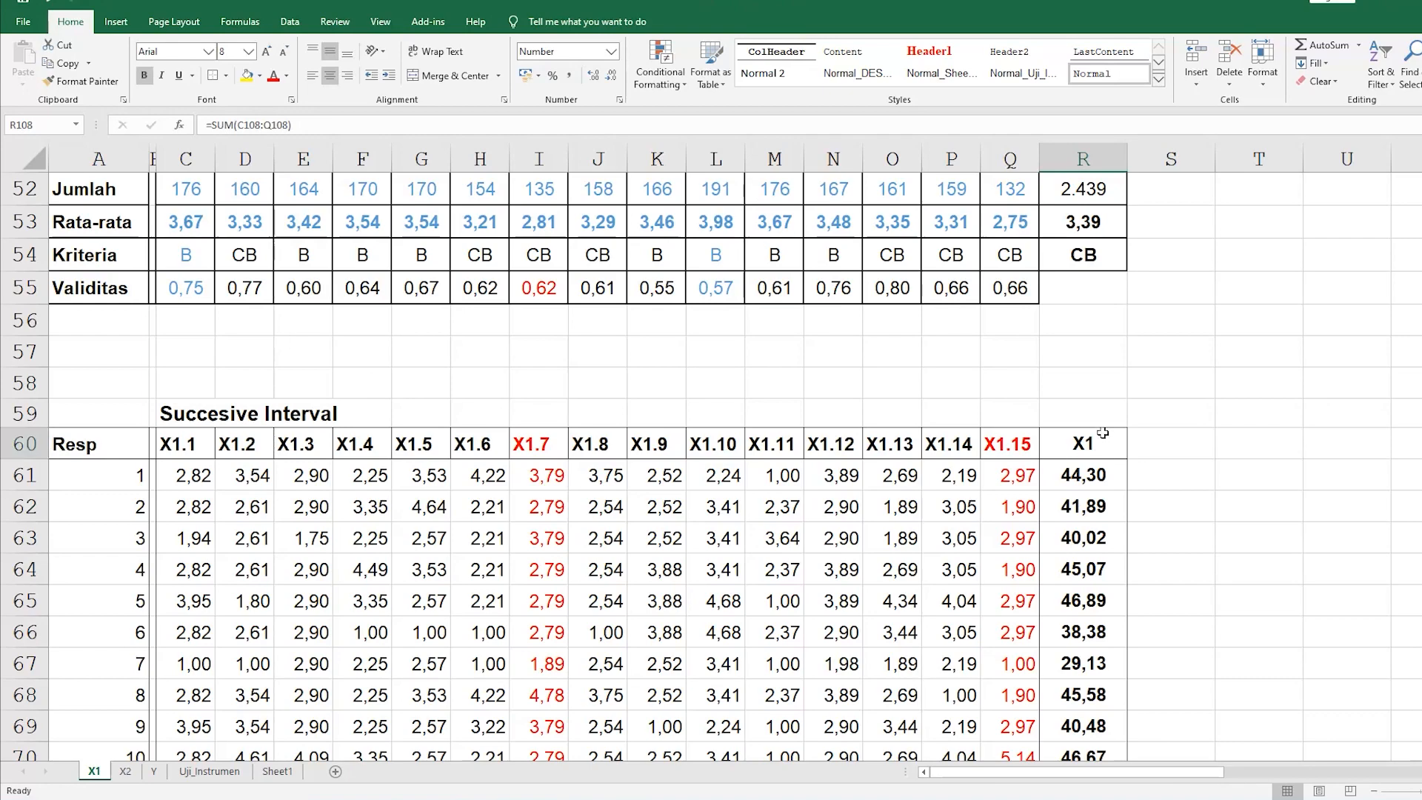
left_click(1074, 156)
scroll(1086, 289, "down", 2)
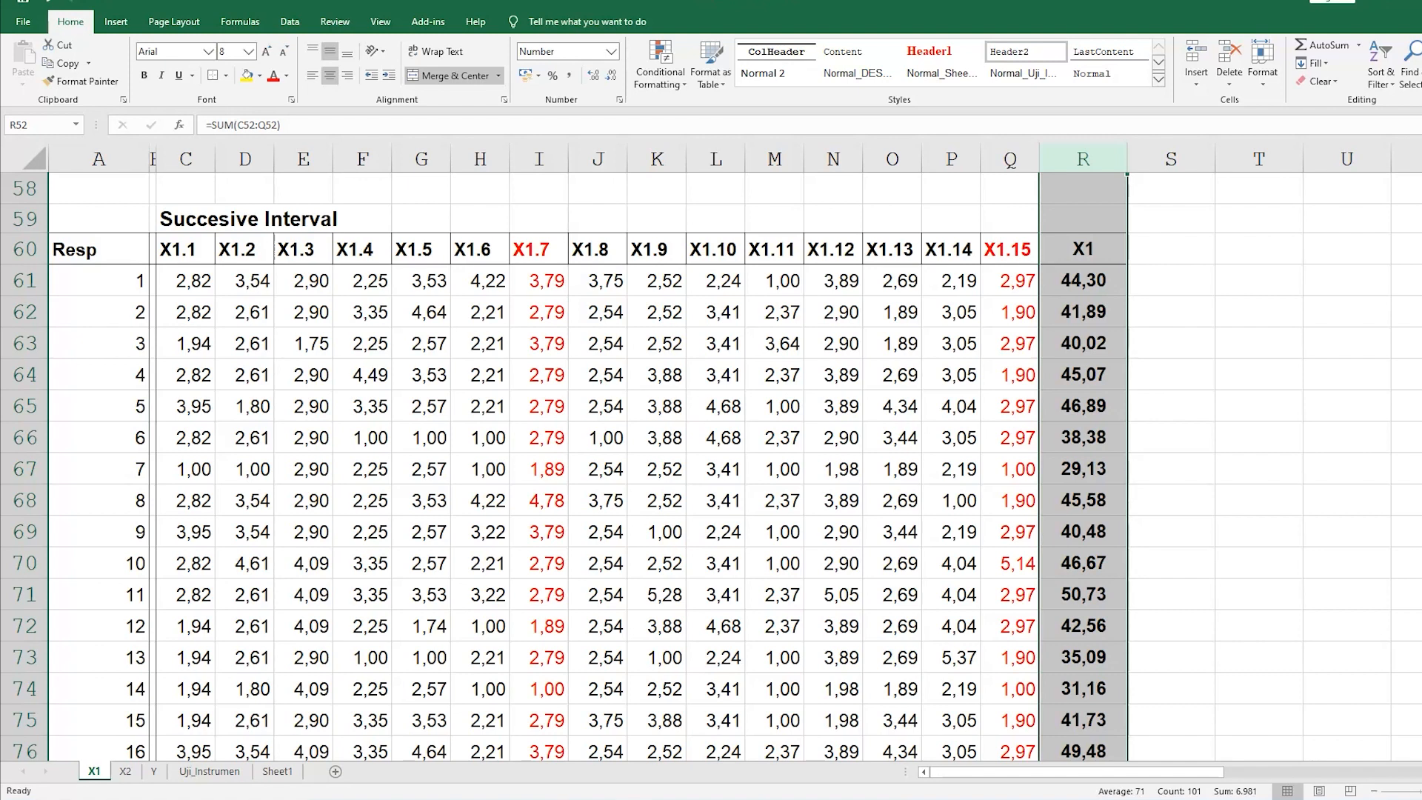
left_click(1158, 343)
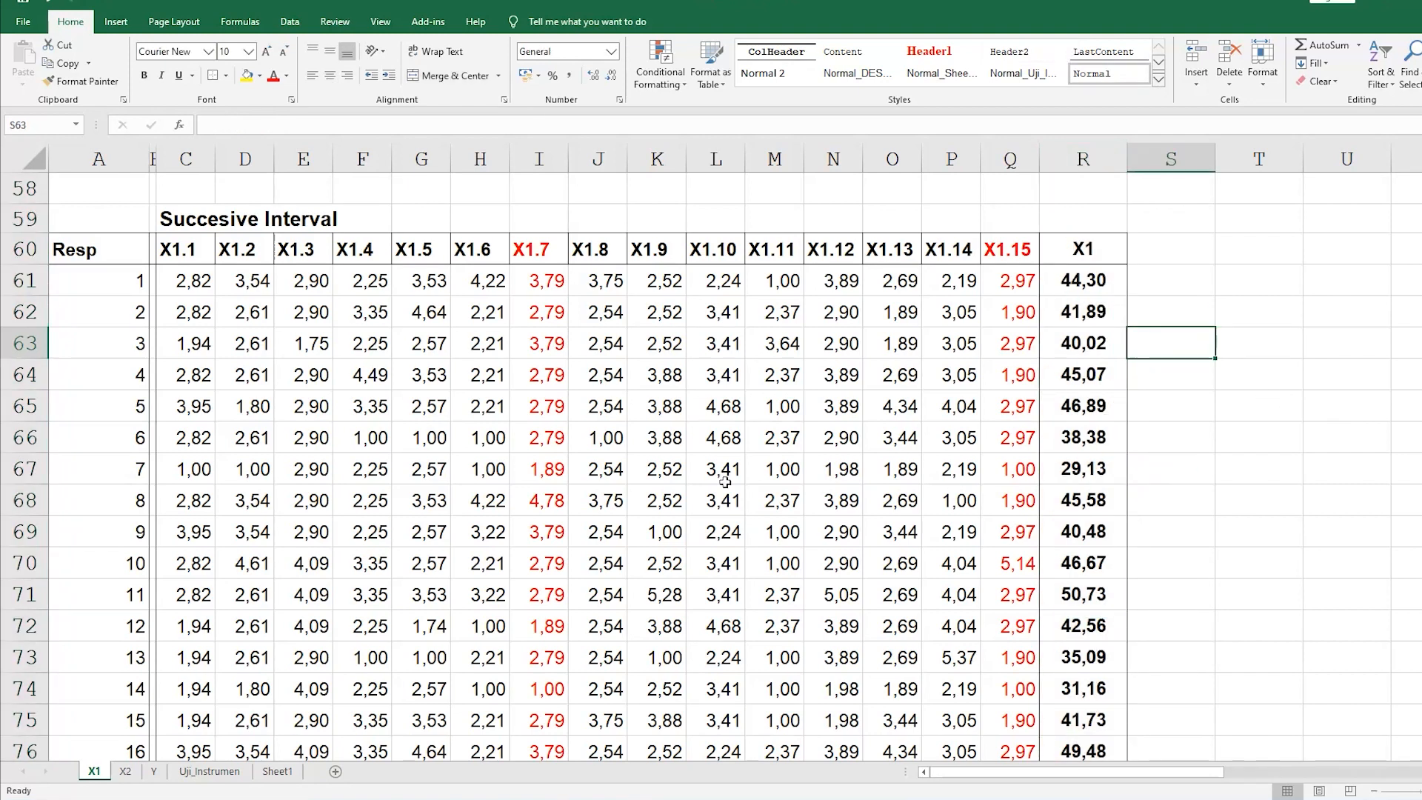
- Review the individual item interval scores in the Succesive Interval table alongside the X1 totals in column R
left_click(545, 387)
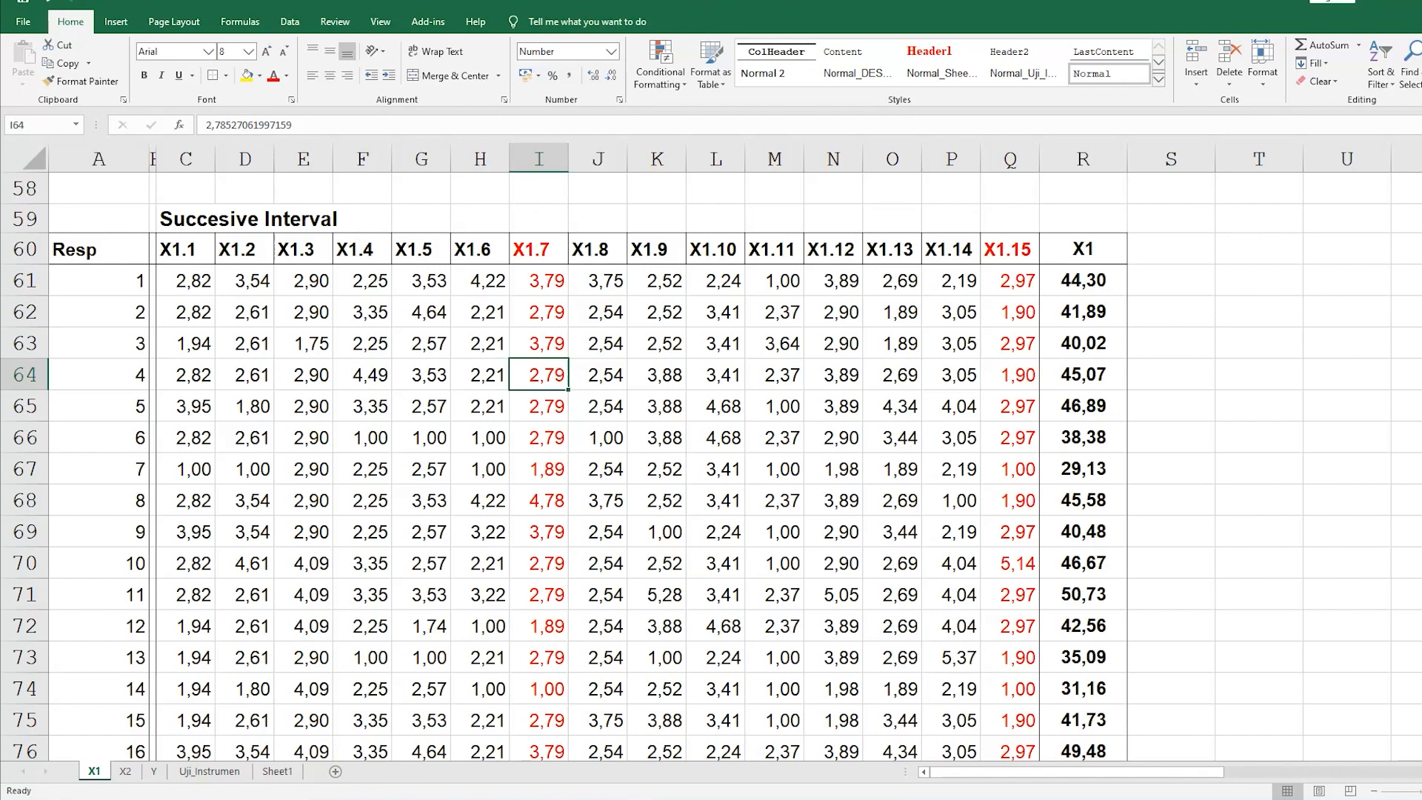
left_click(729, 410)
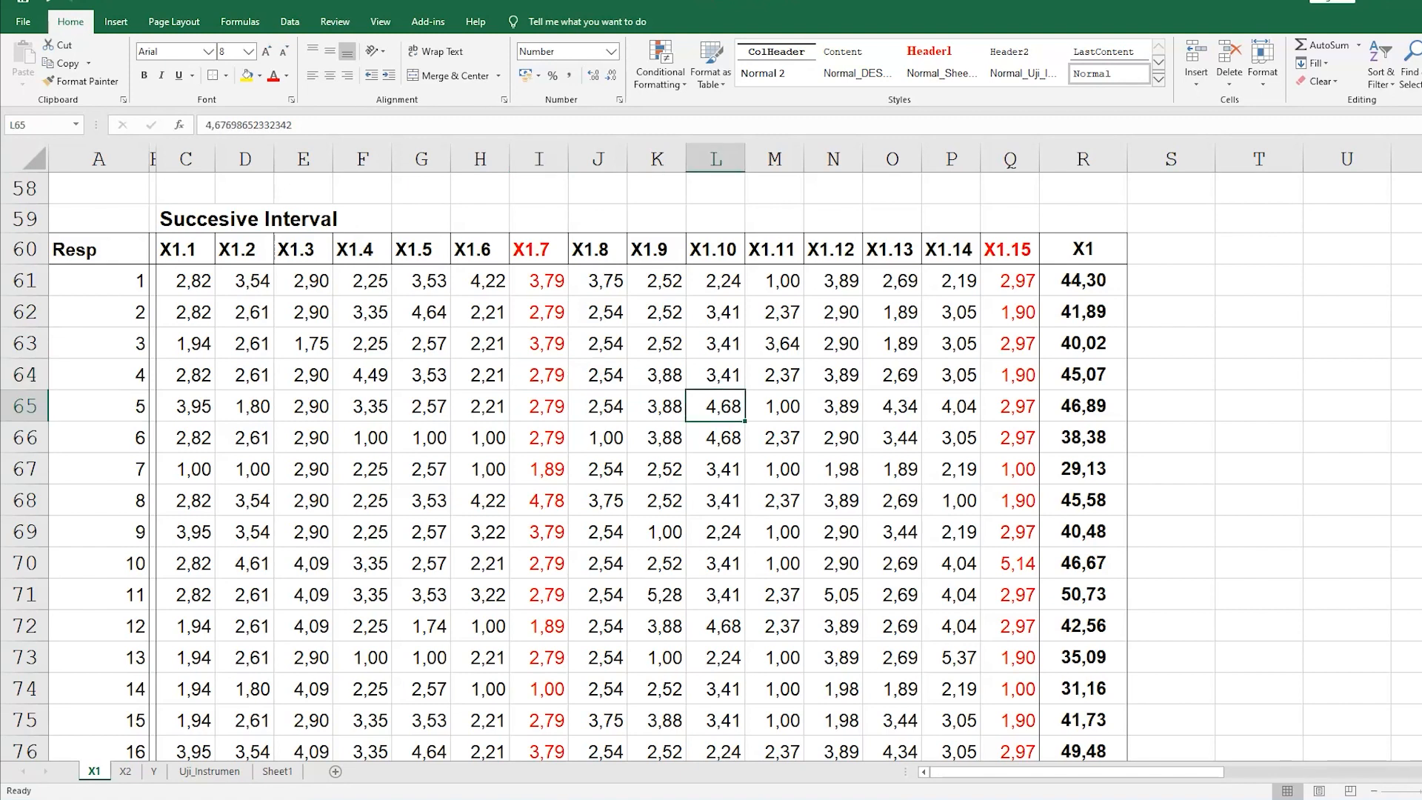
left_click(456, 594)
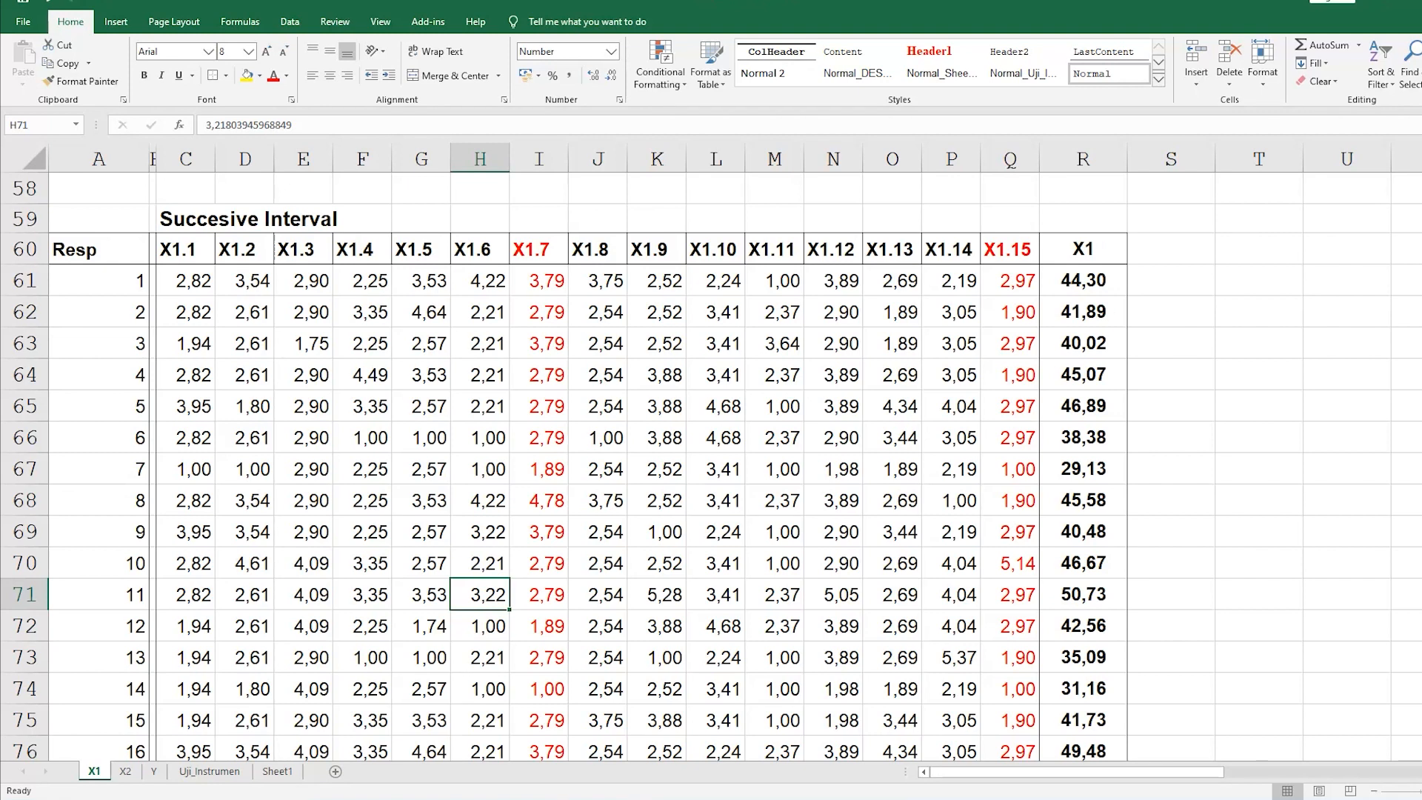
left_click(1082, 250)
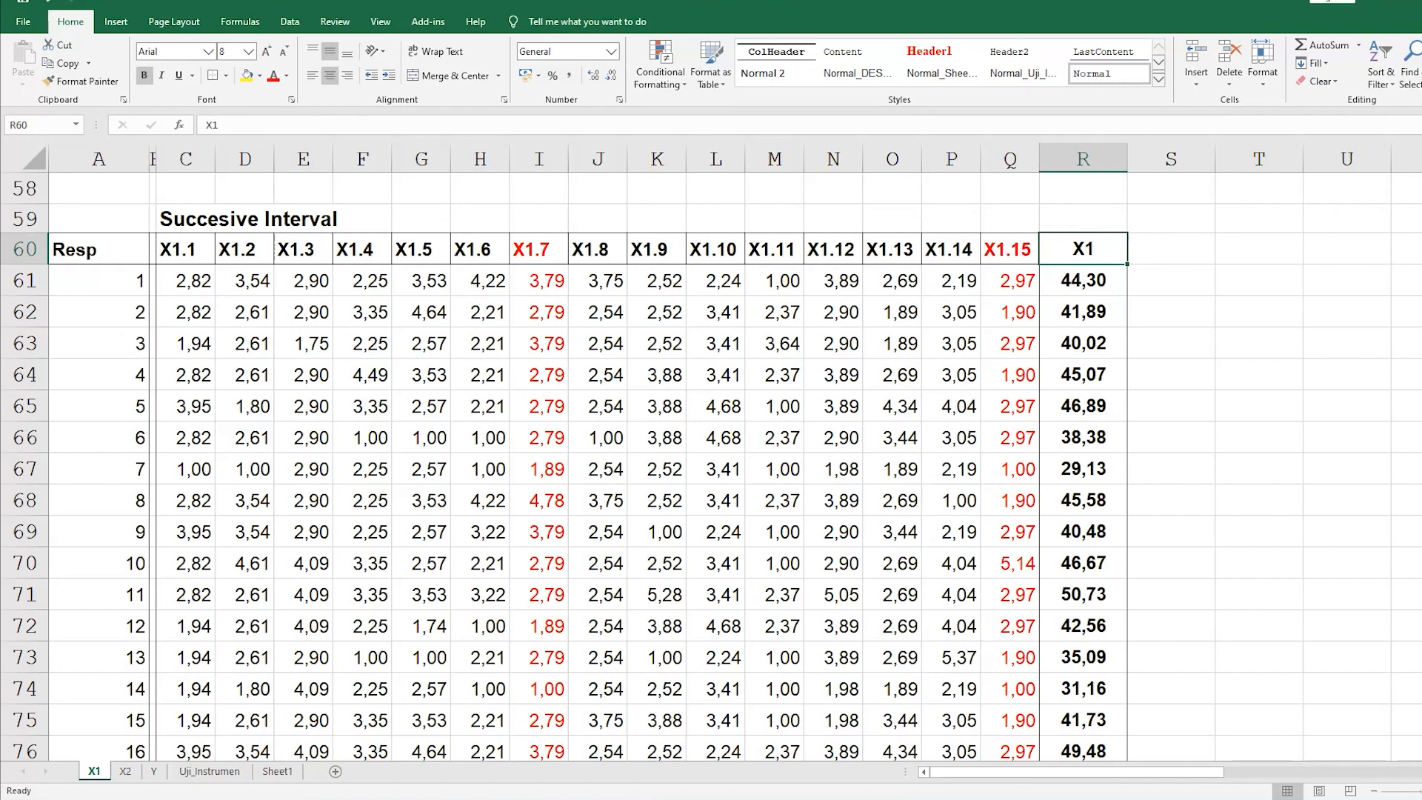
left_click(1082, 159)
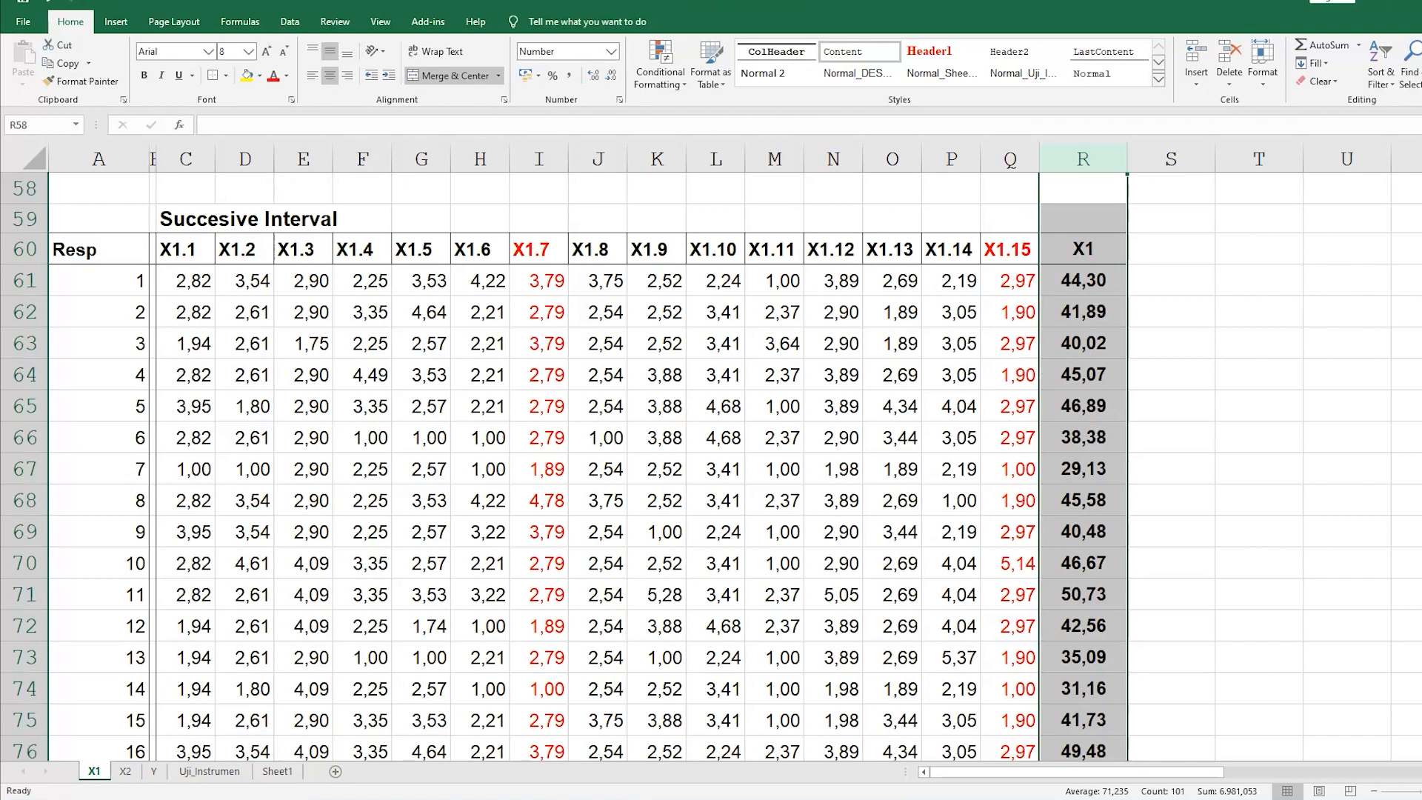
left_click(1009, 343)
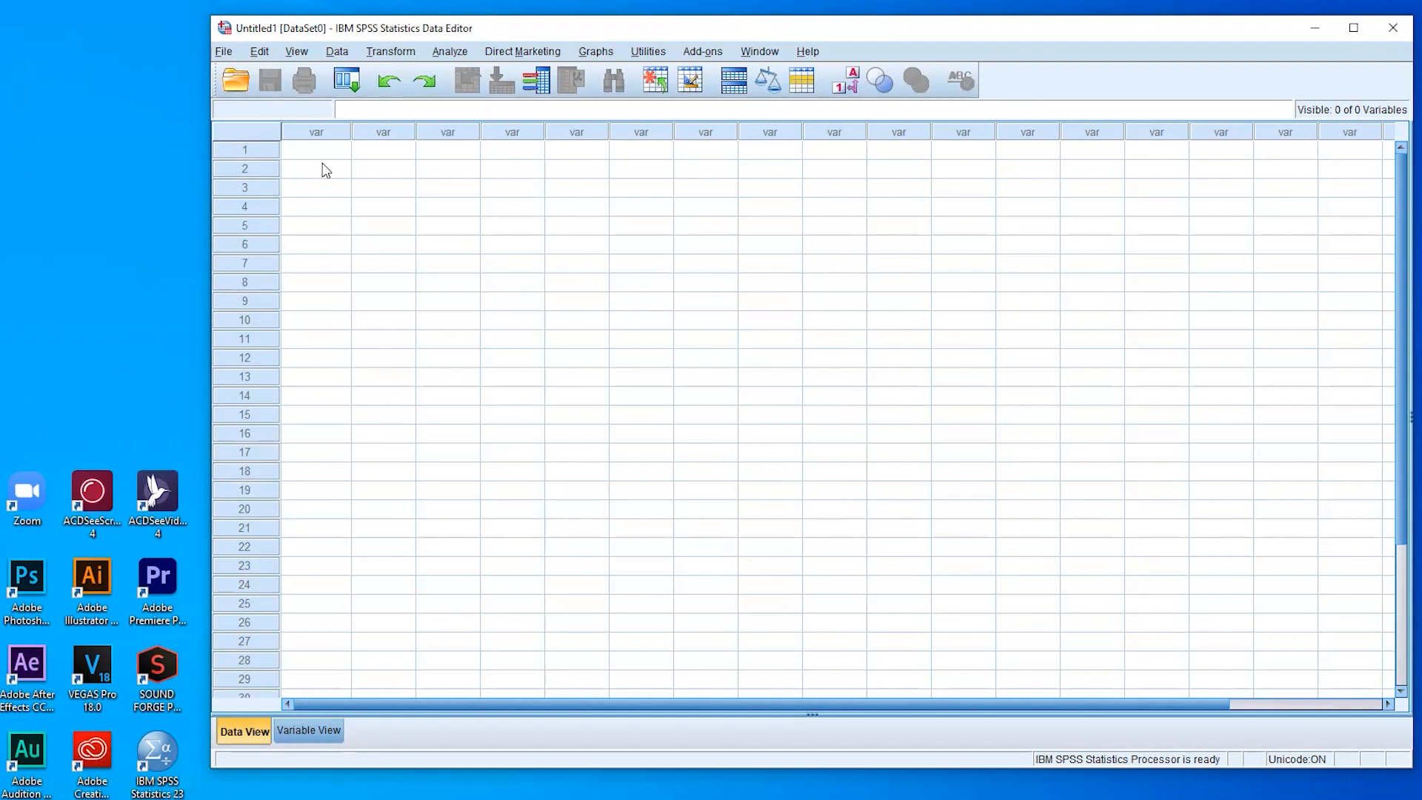
- Define three variables named X1, X2 and Y in the empty SPSS dataset
left_click(301, 730)
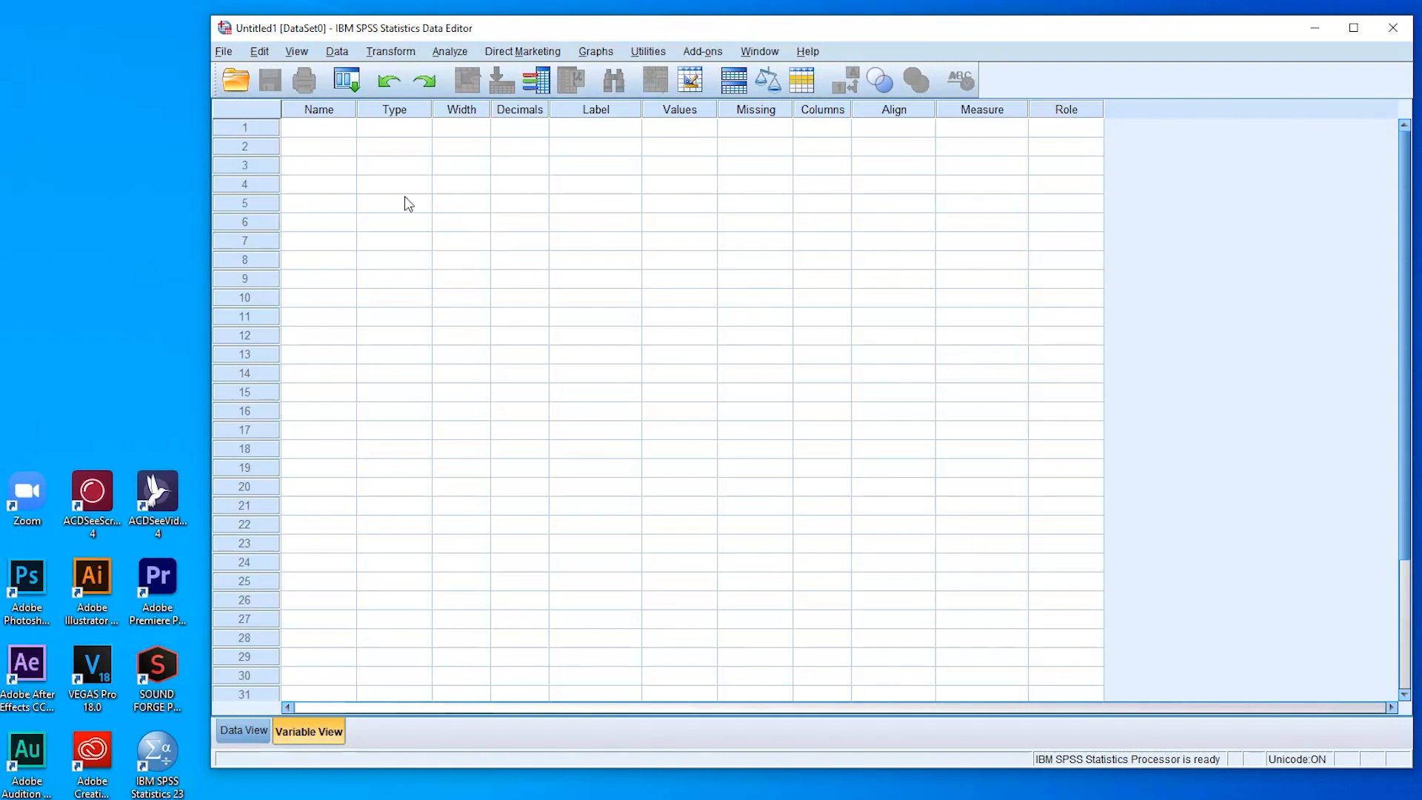
left_click(258, 734)
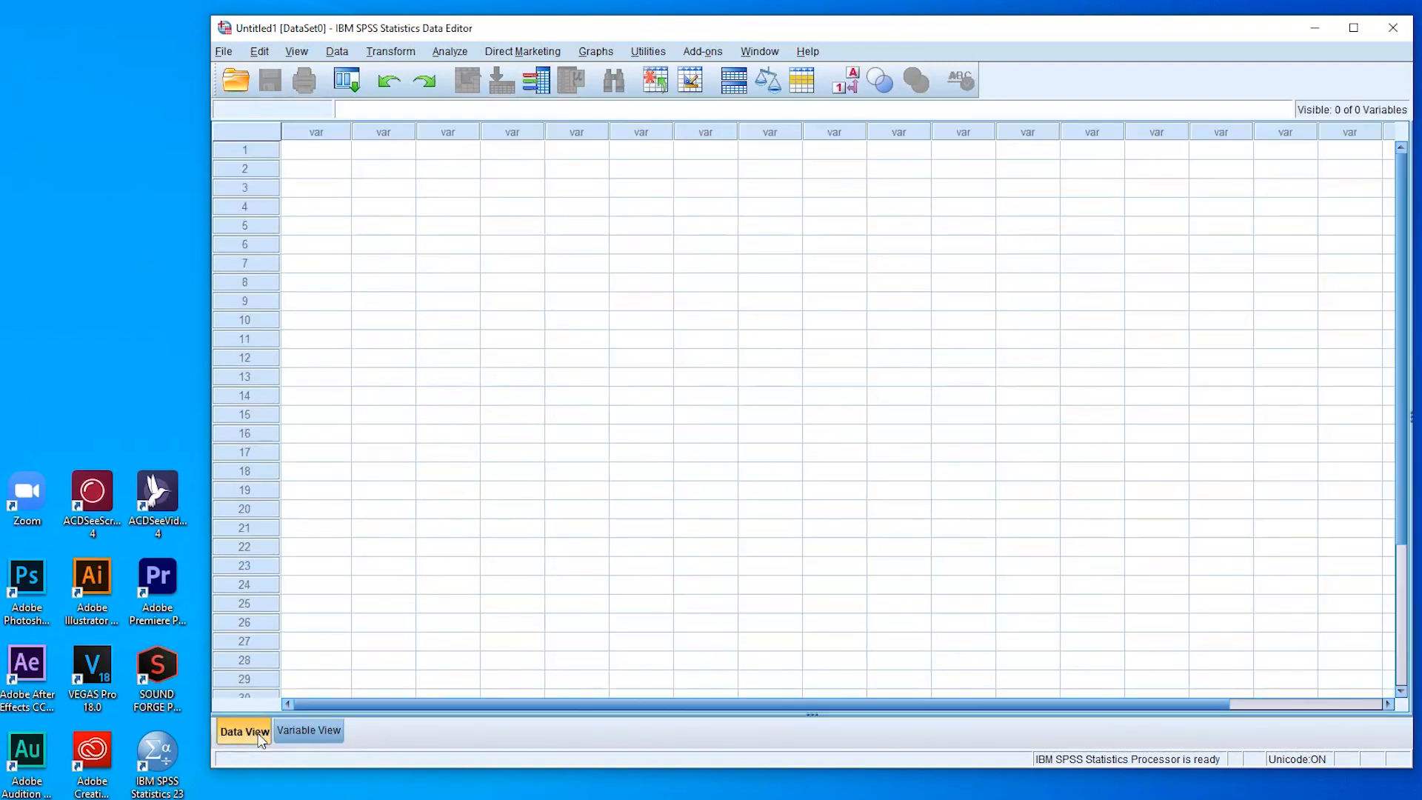
left_click(311, 733)
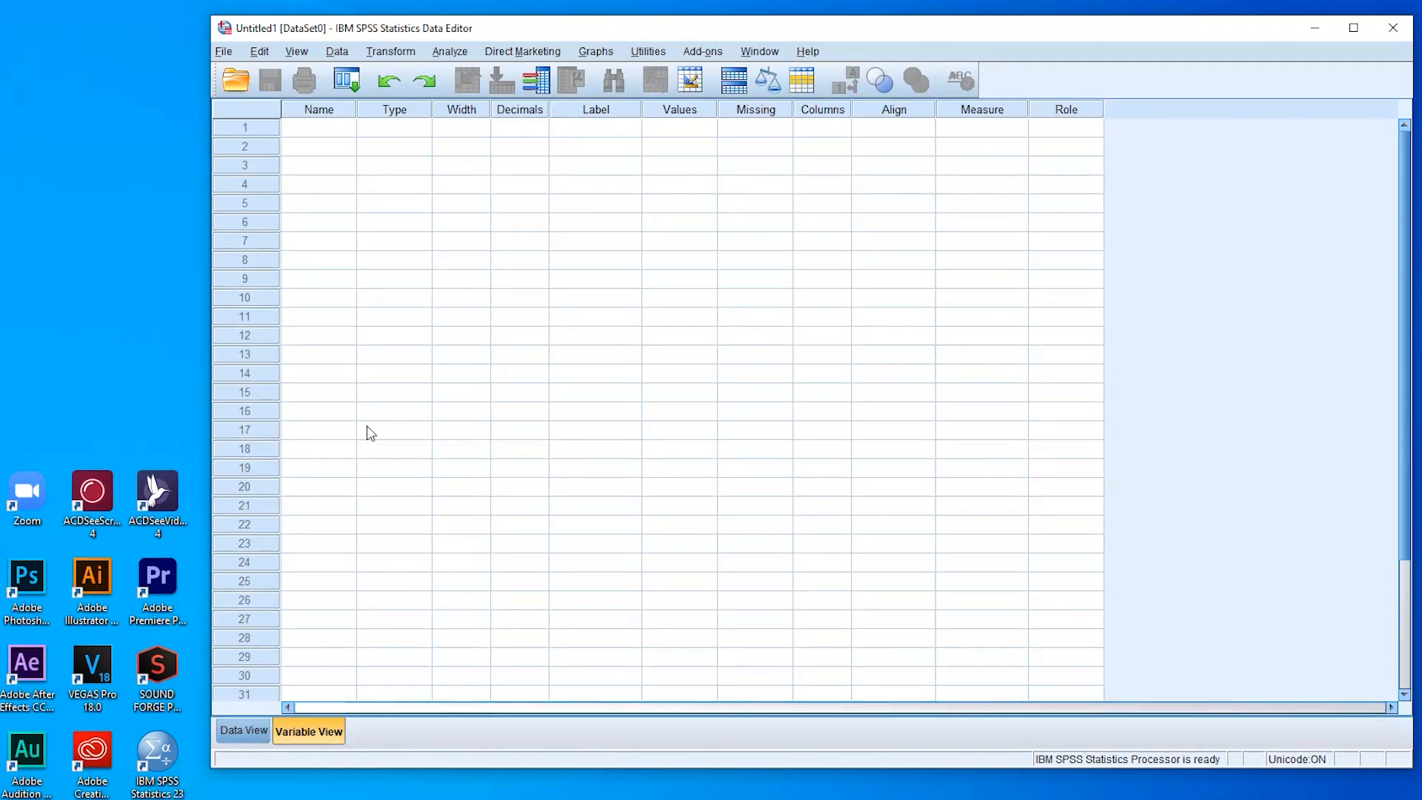
left_click(321, 134)
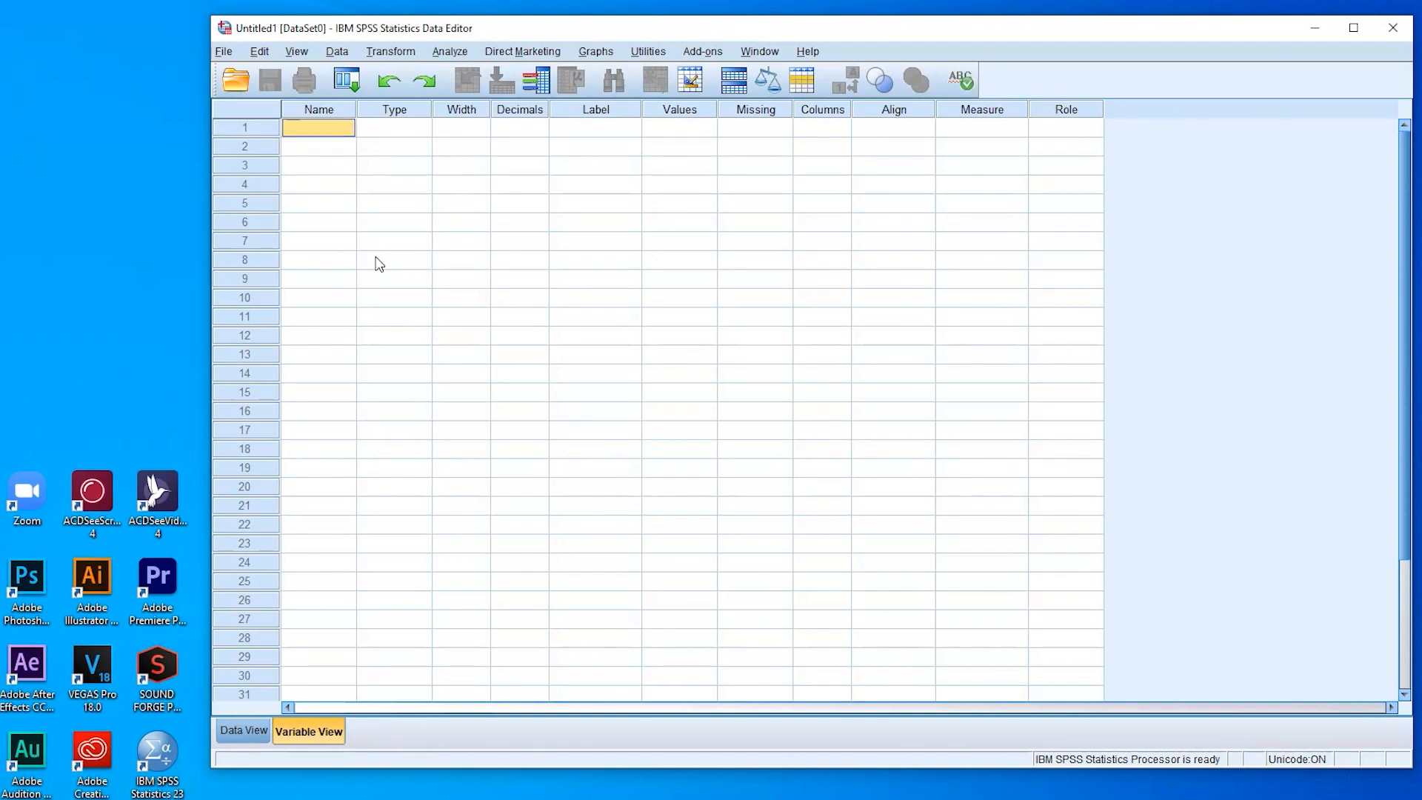
type("X1")
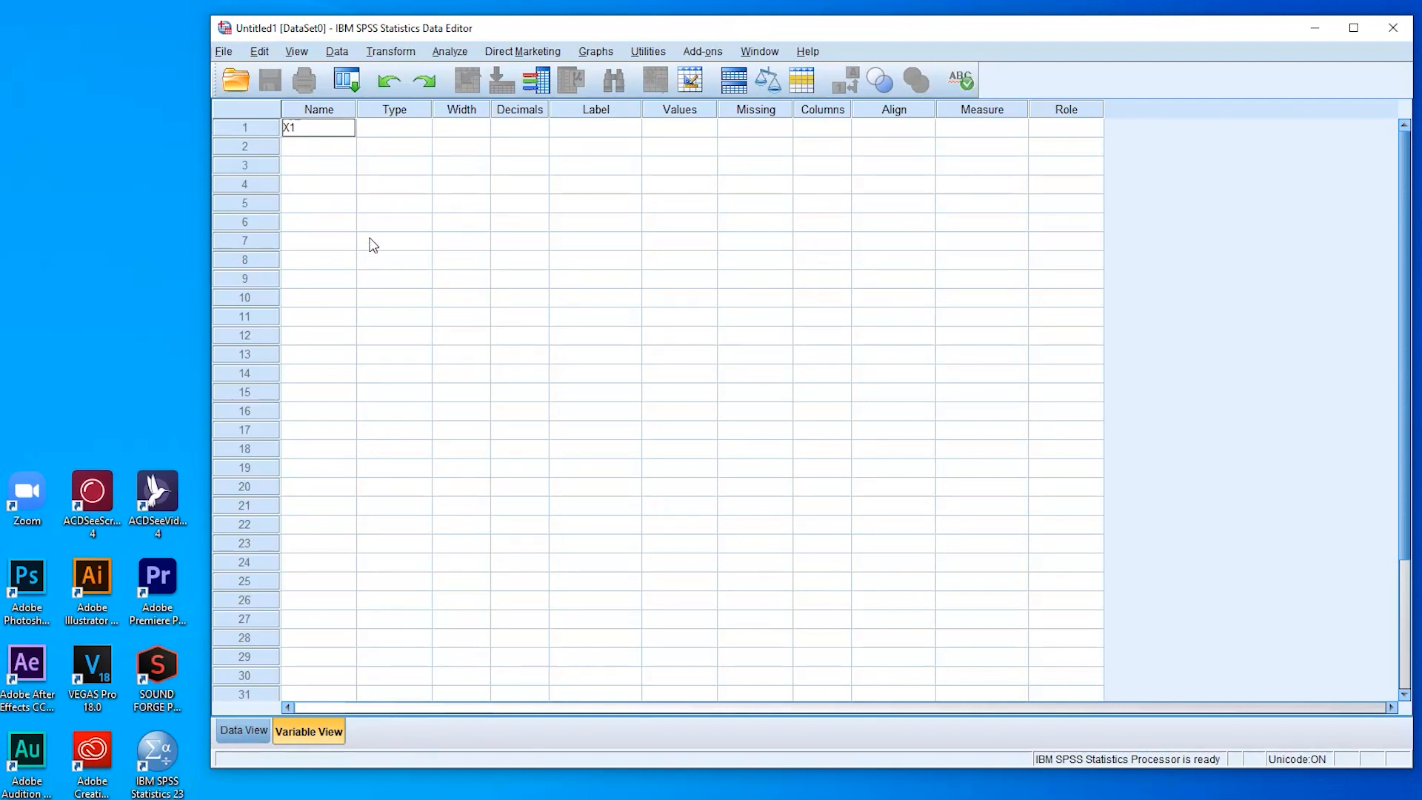
left_click(329, 149)
type("X")
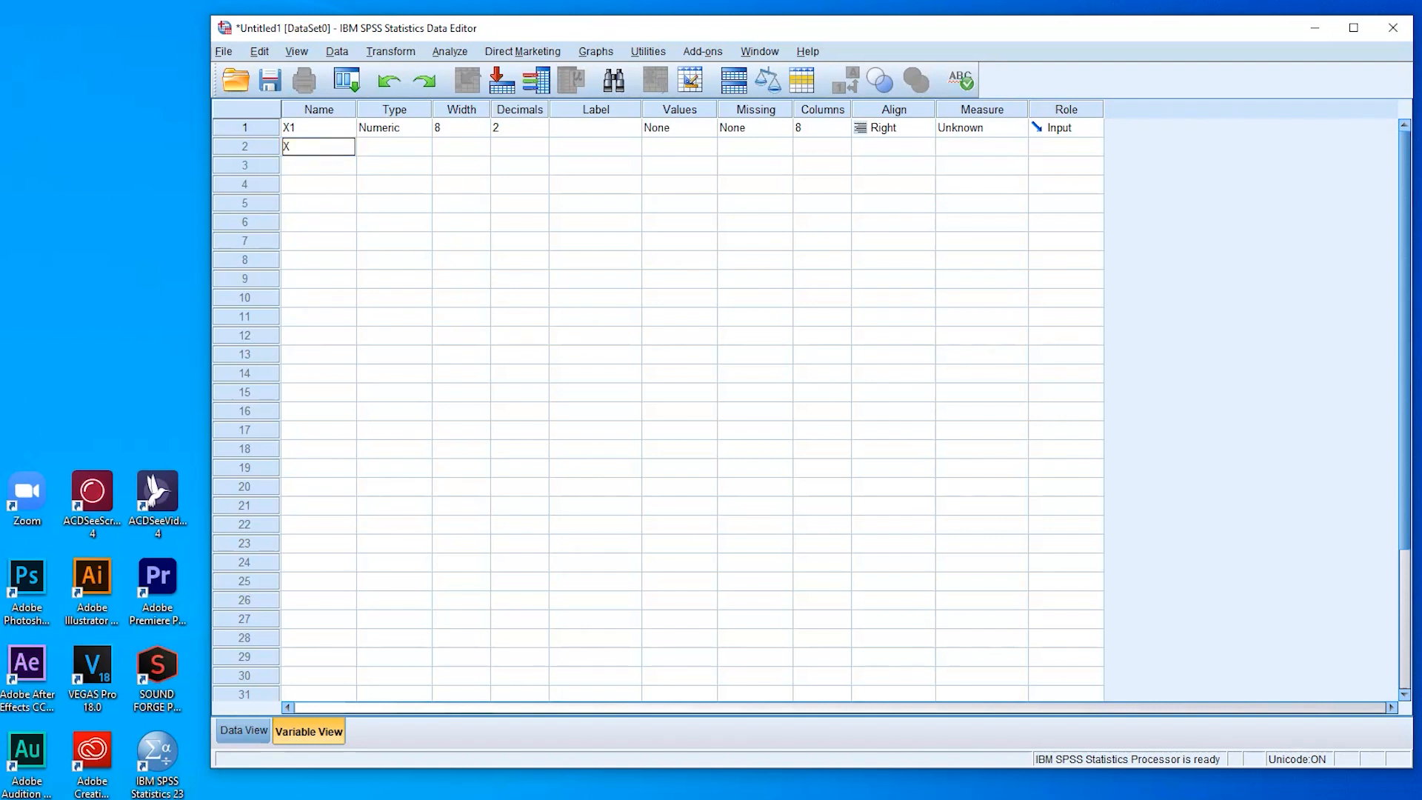
type("2")
left_click(313, 166)
type("Y")
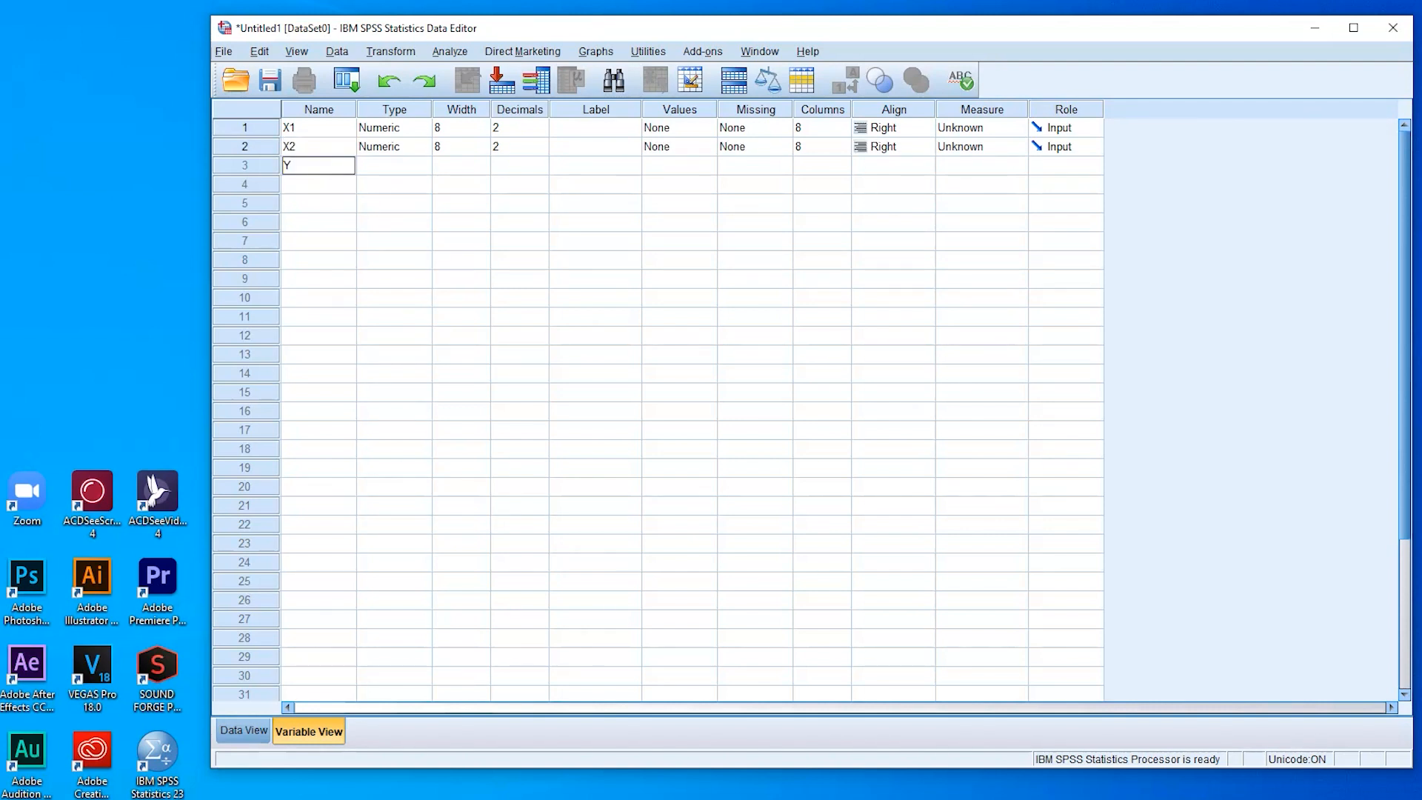
left_click(408, 172)
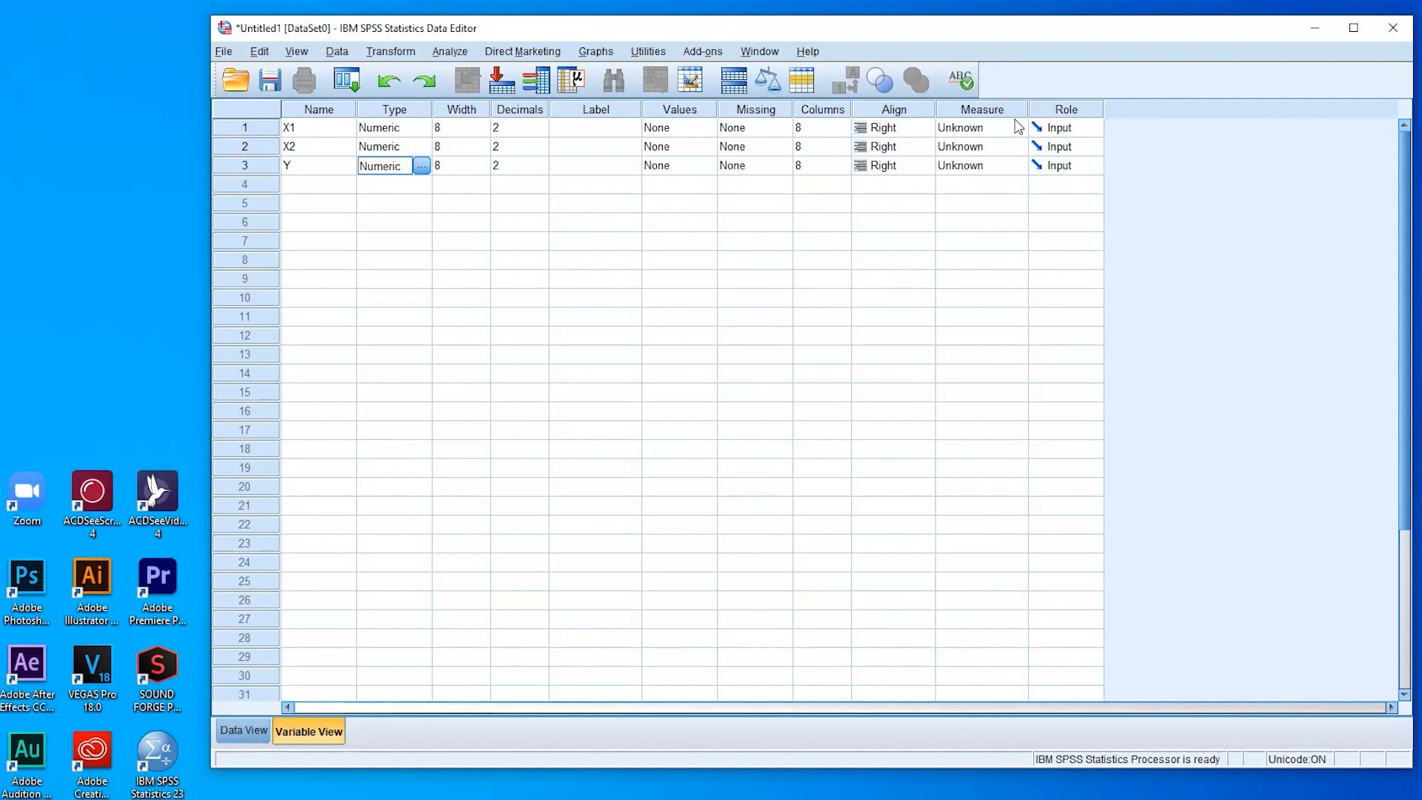
- Set the measurement level of variables X1, X2 and Y to Scale
left_click(983, 129)
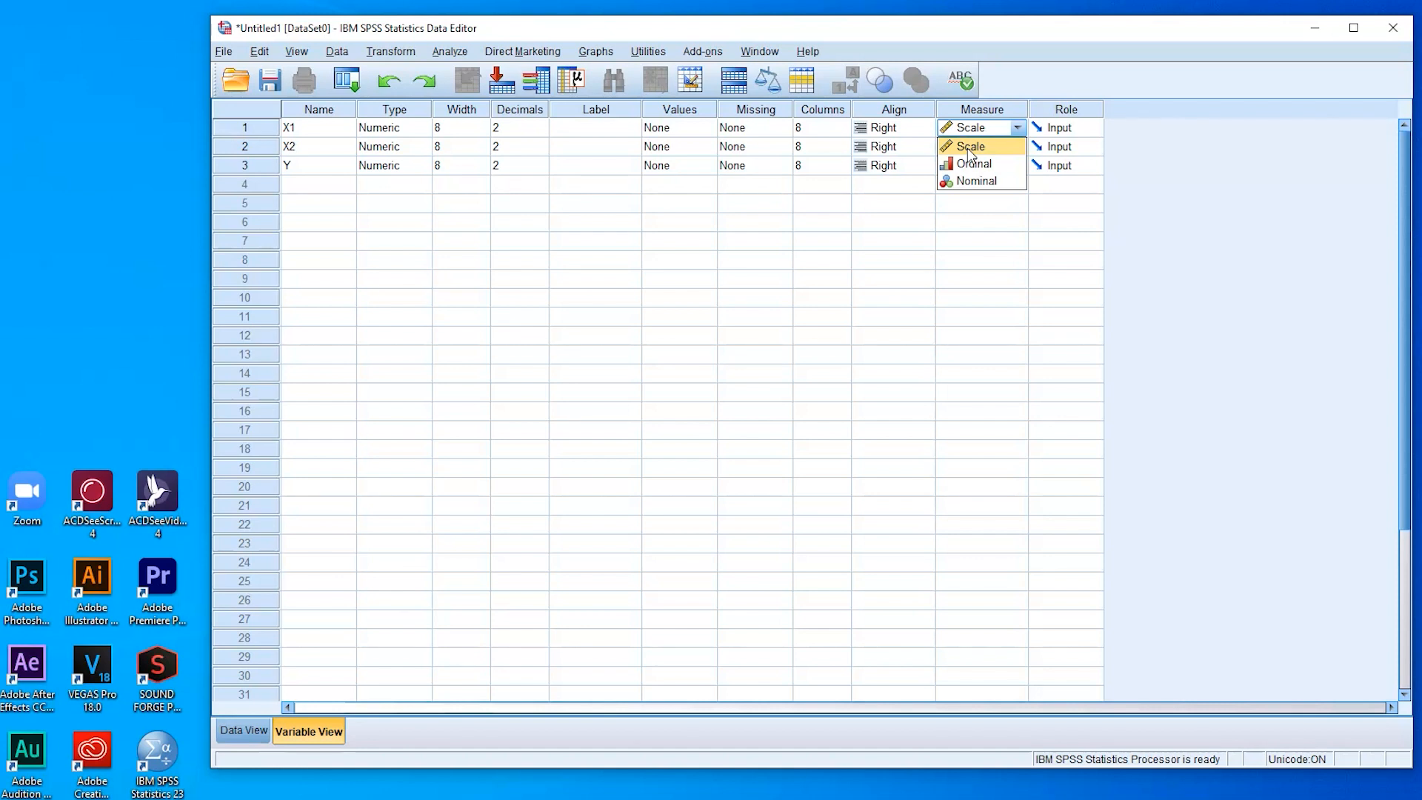
left_click(968, 148)
left_click(1014, 149)
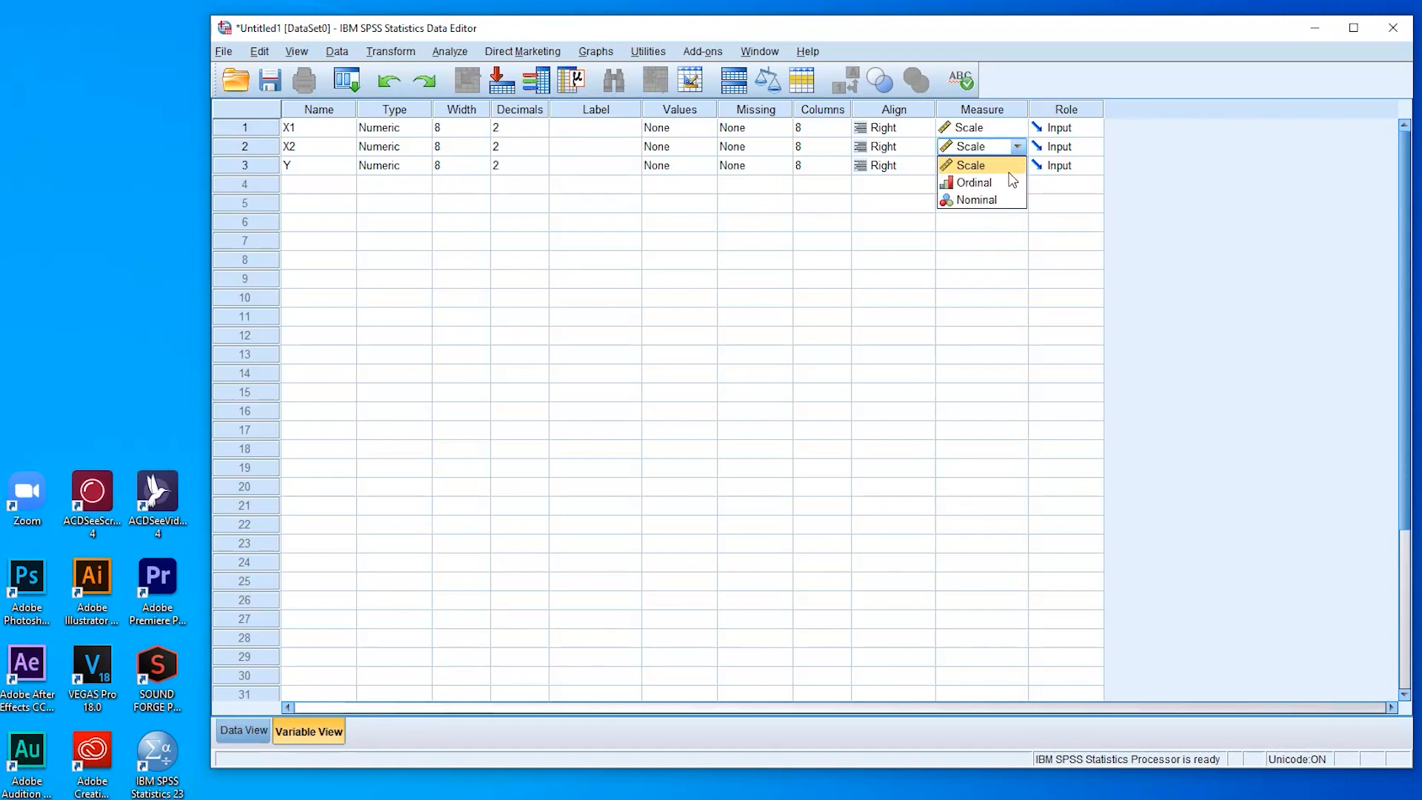
left_click(1006, 169)
left_click(1015, 166)
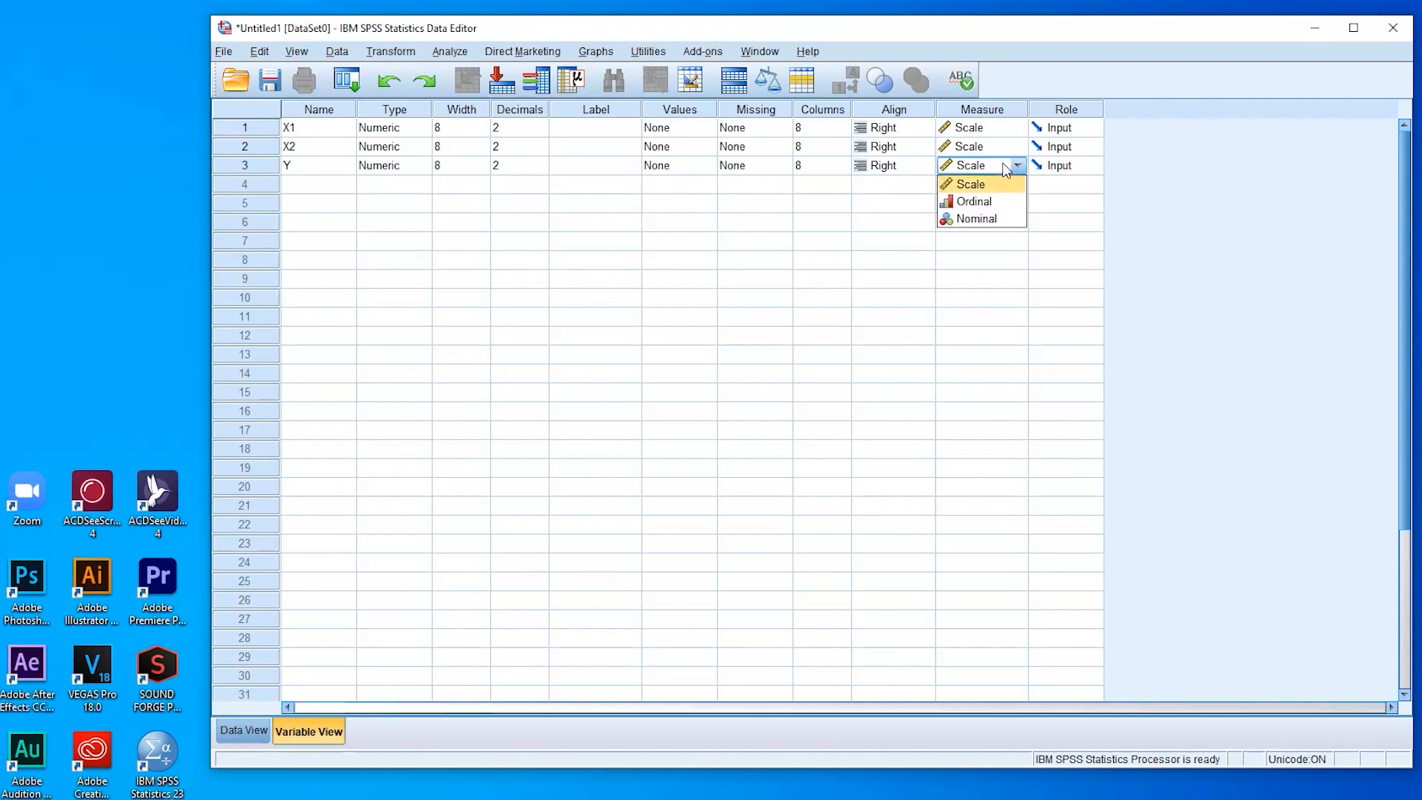
left_click(965, 184)
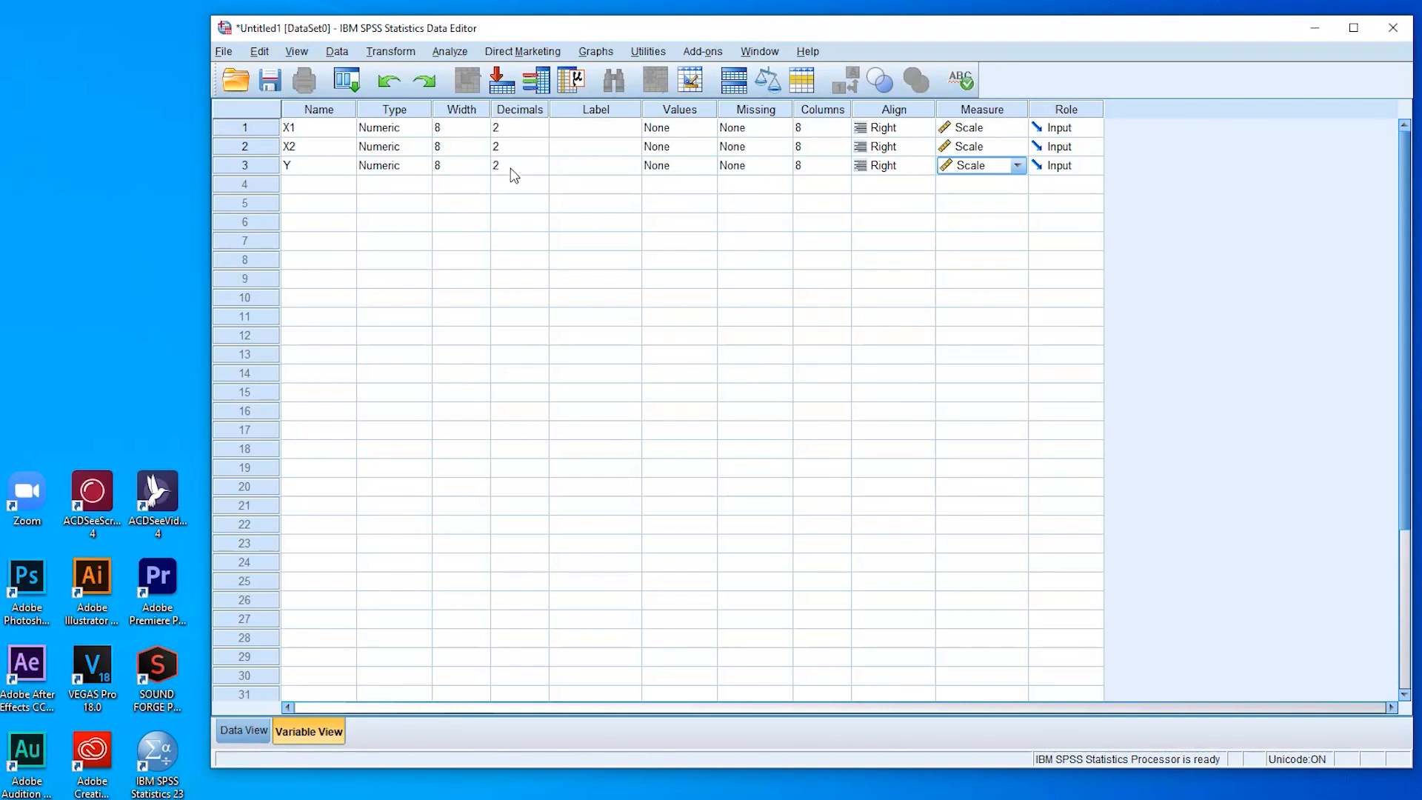
- Check the empty X1, X2 and Y data columns and their variable definitions
left_click(247, 731)
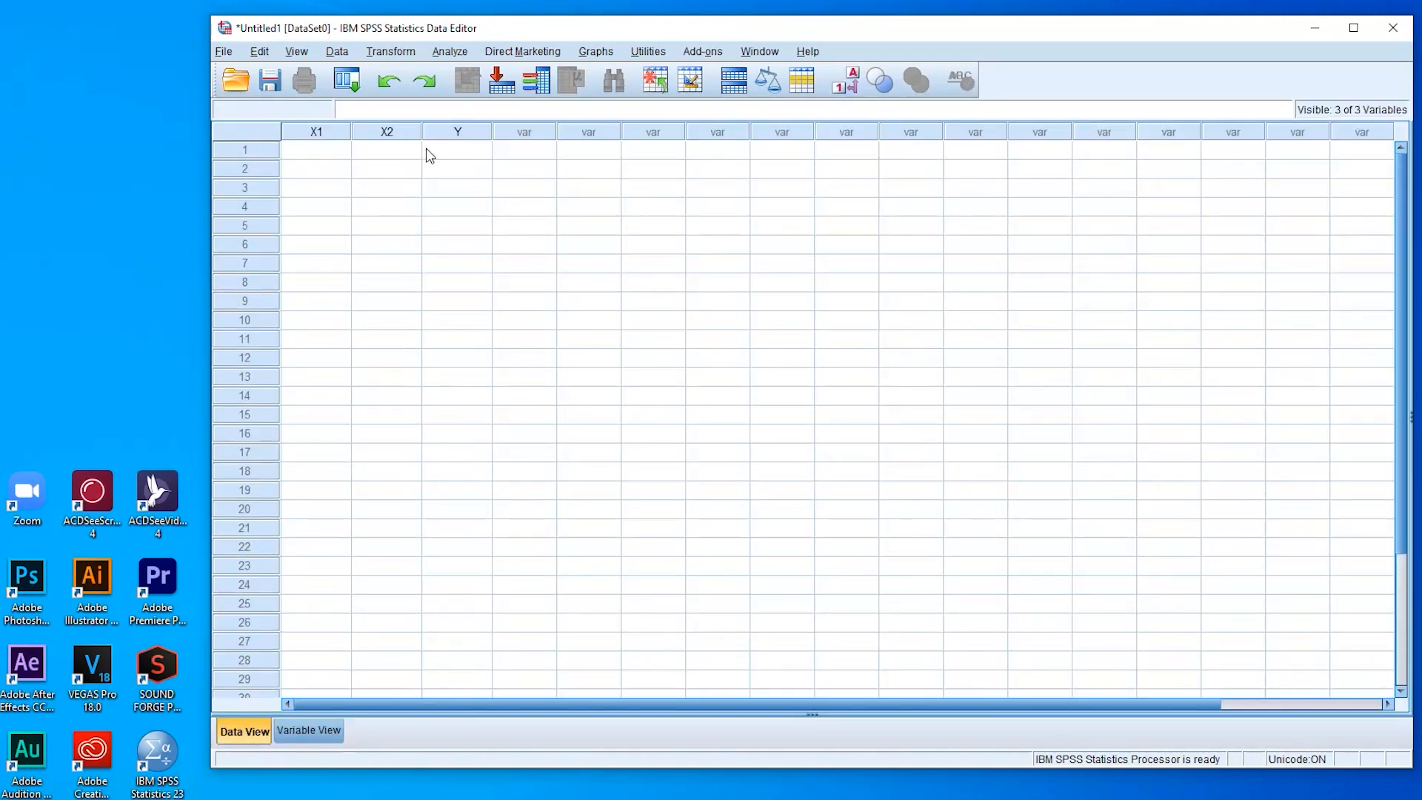
left_click(326, 131)
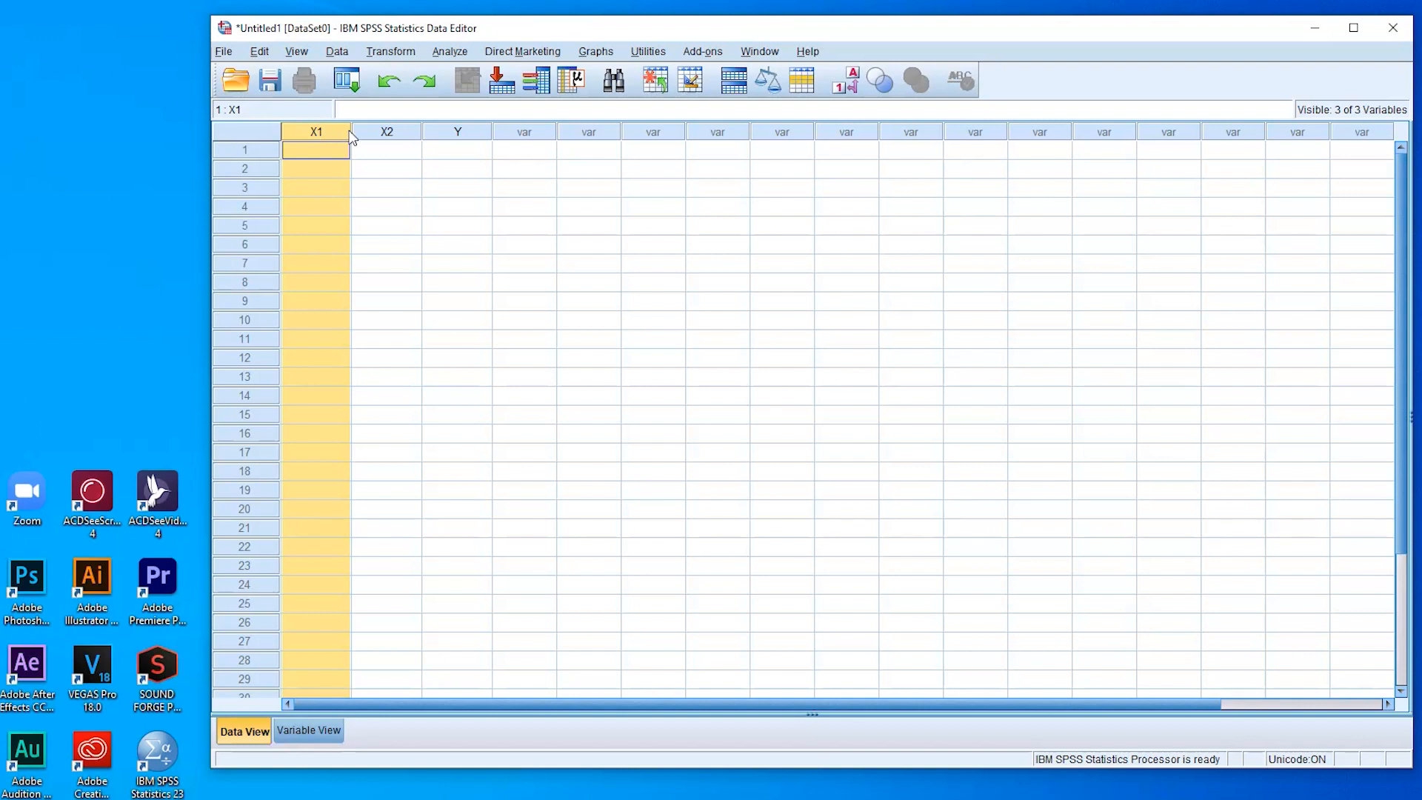
left_click(386, 133)
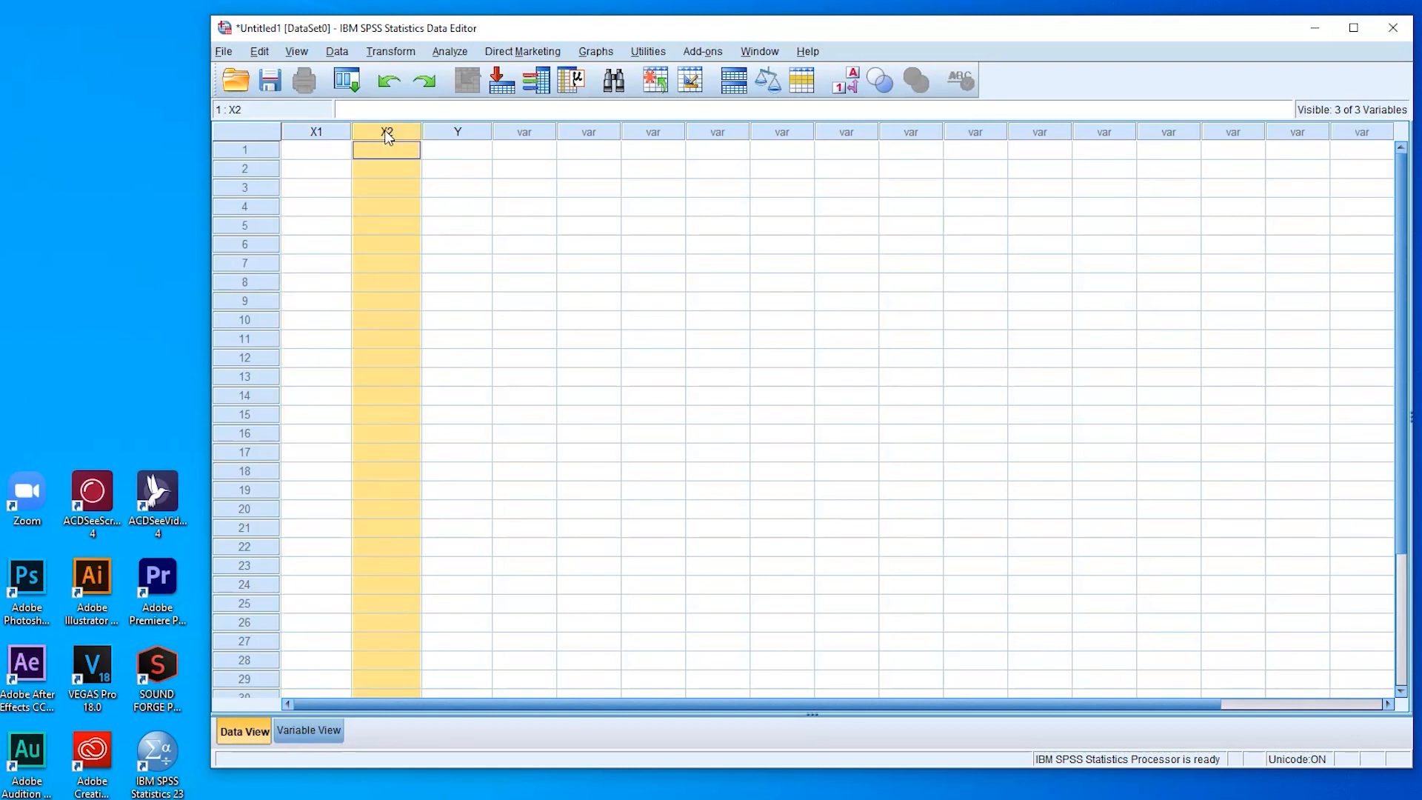
left_click(452, 133)
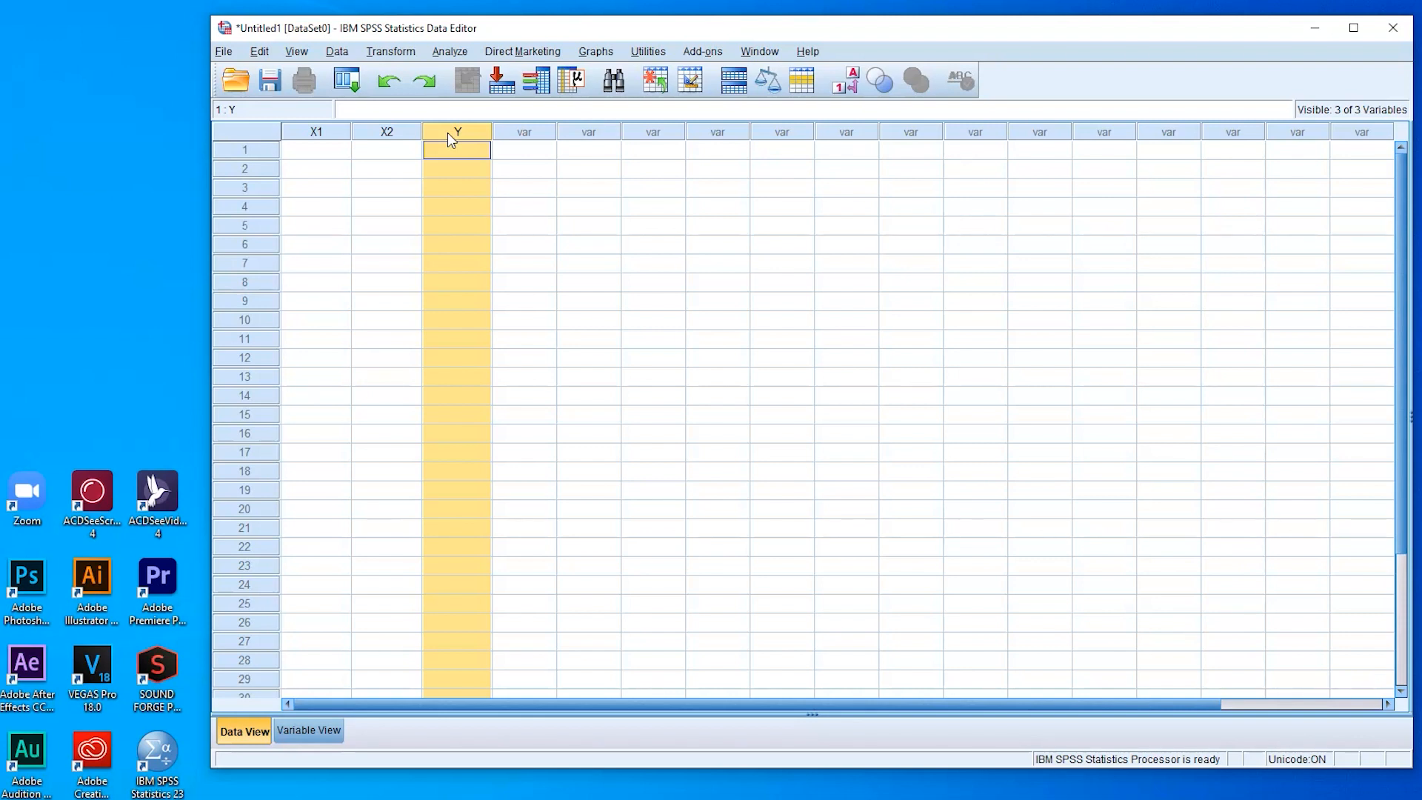
left_click(325, 730)
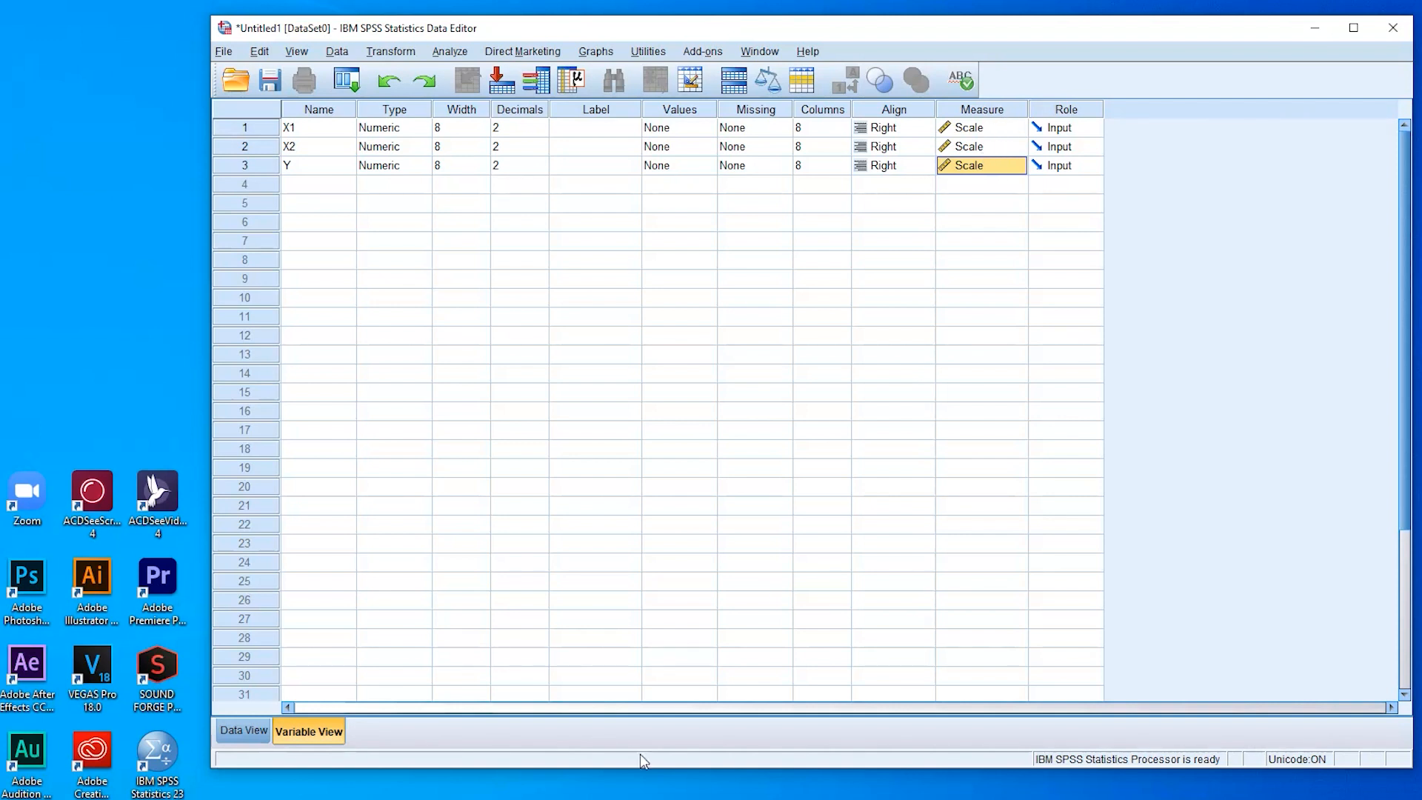
left_click(247, 732)
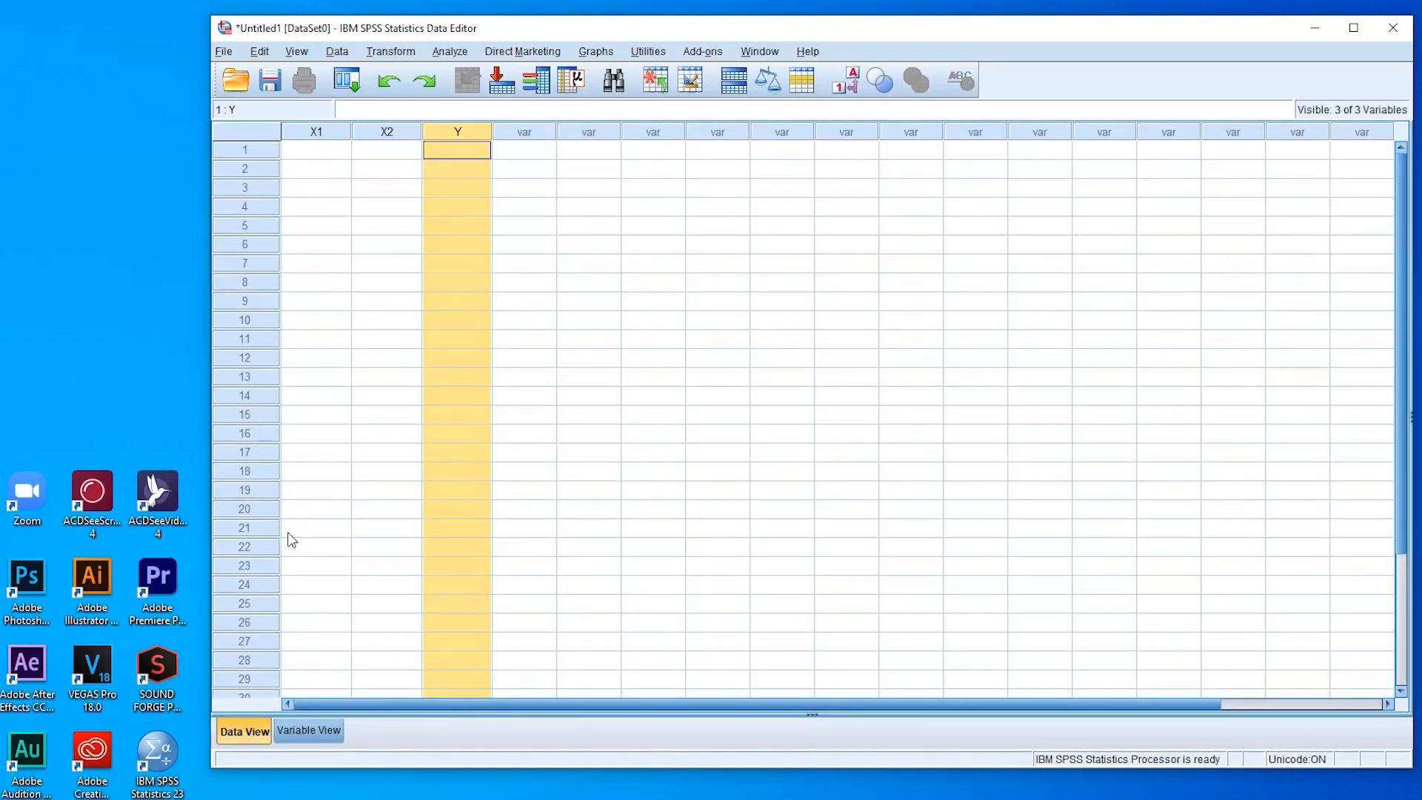
left_click(323, 152)
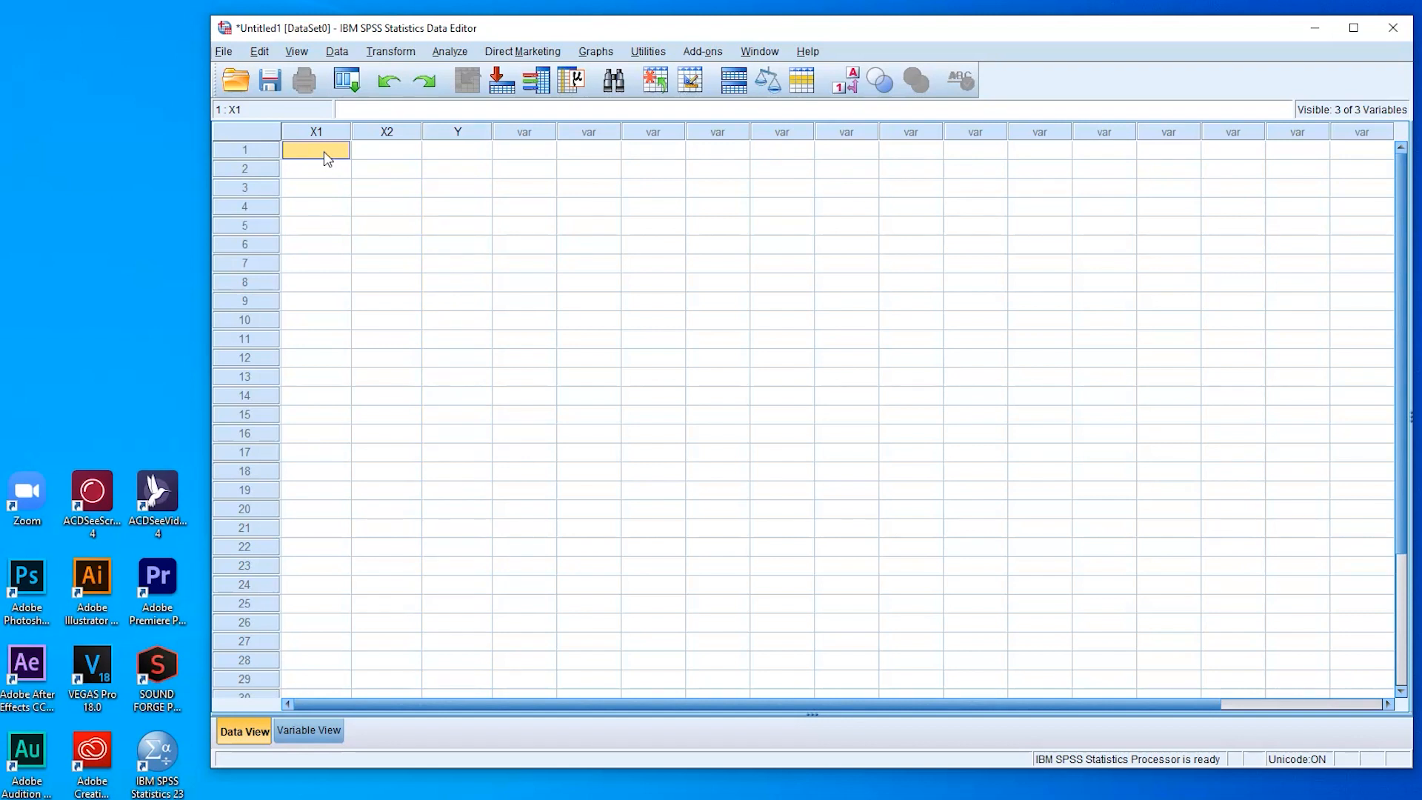
left_click(384, 152)
left_click(455, 152)
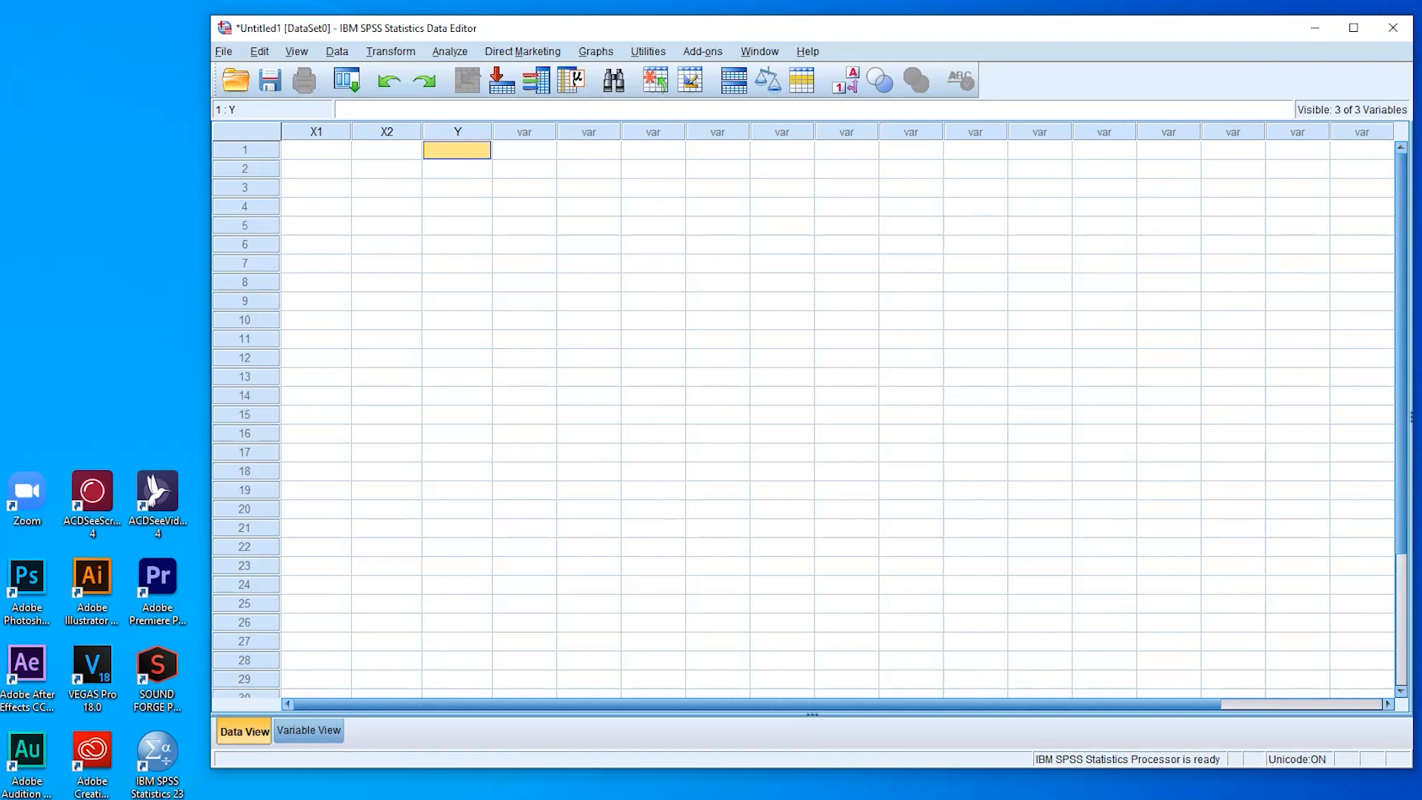
- Switch to the DATA SKRIPSI-01 workbook in Excel and copy the 48 respondents' X1 interval totals in R61:R108
mouse_move(599, 796)
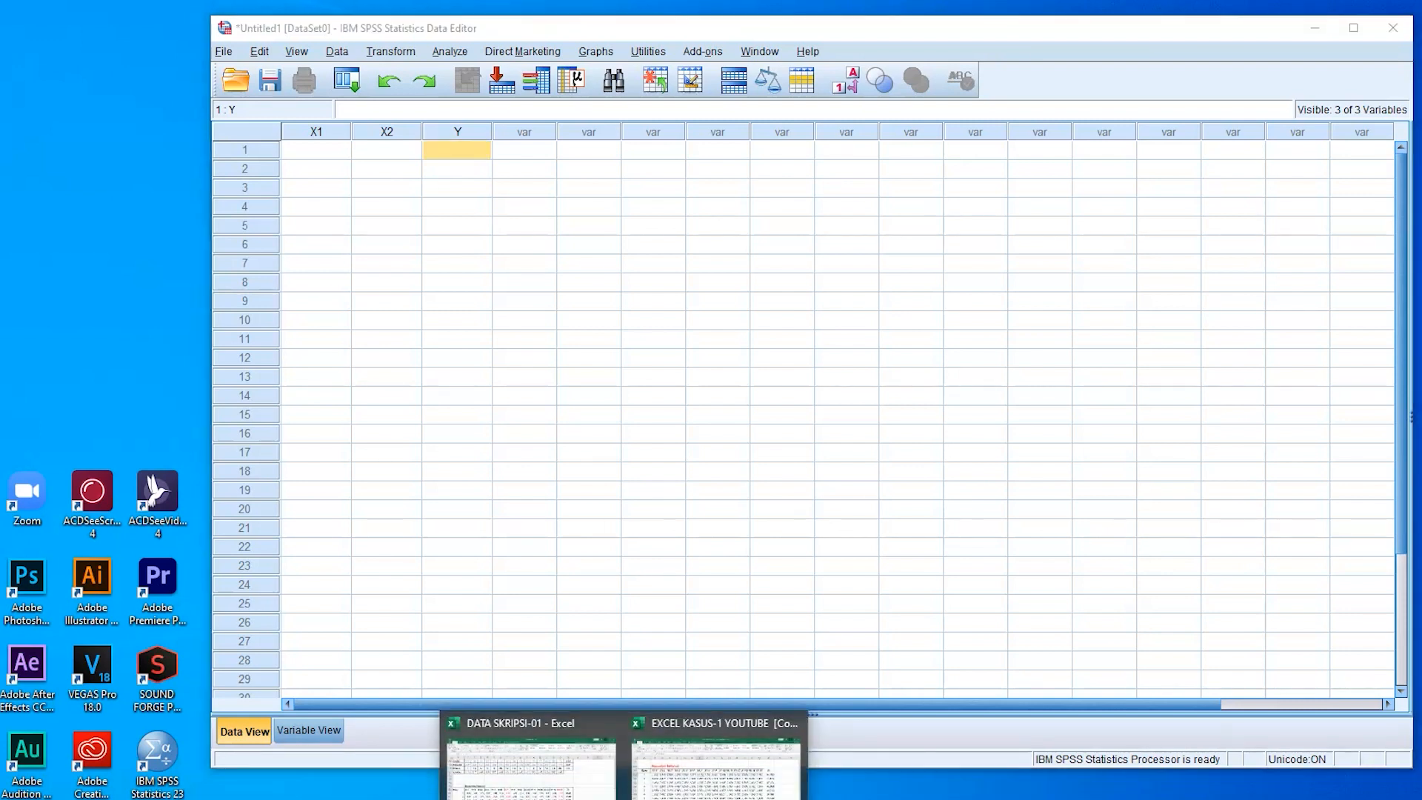
left_click(545, 733)
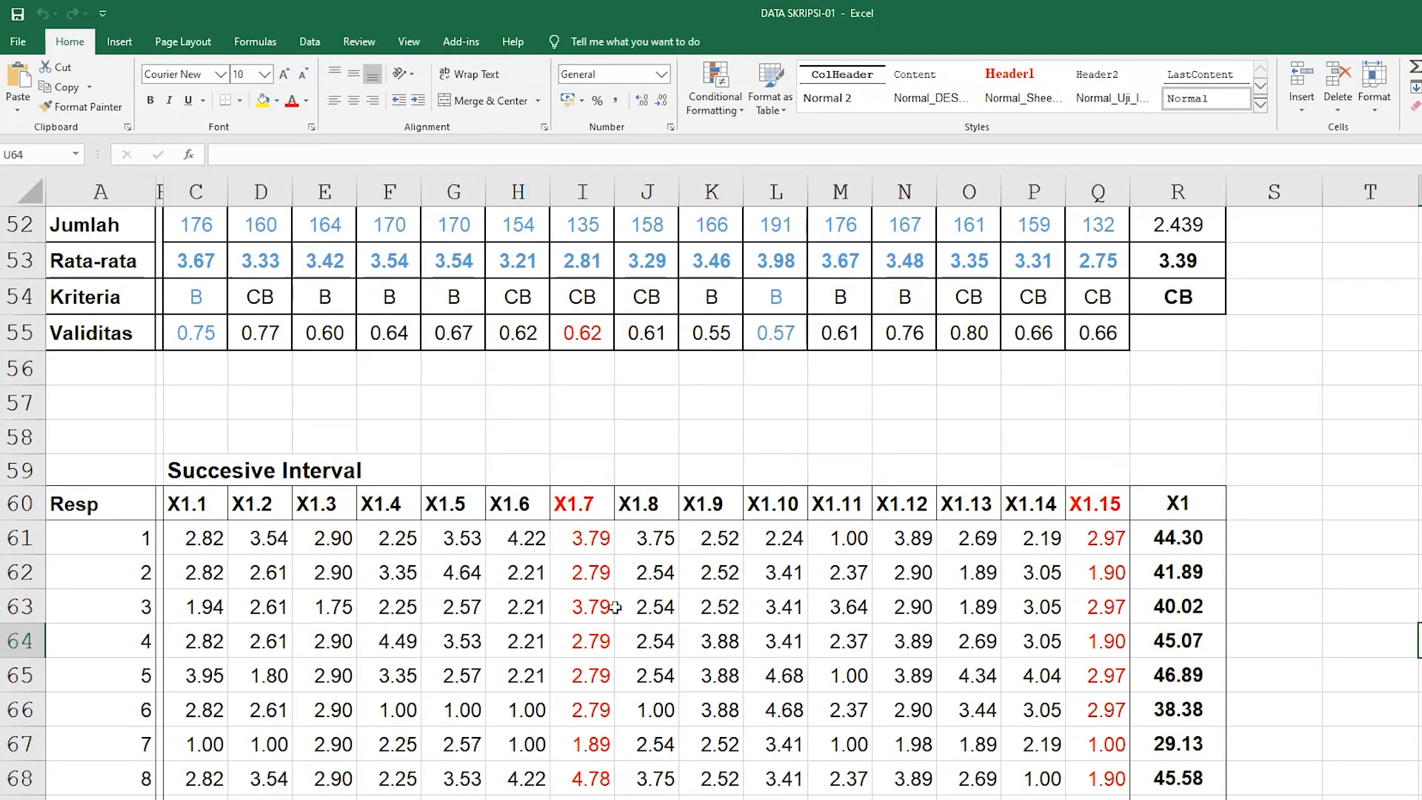
scroll(540, 571, "down", 1)
left_click(1213, 438)
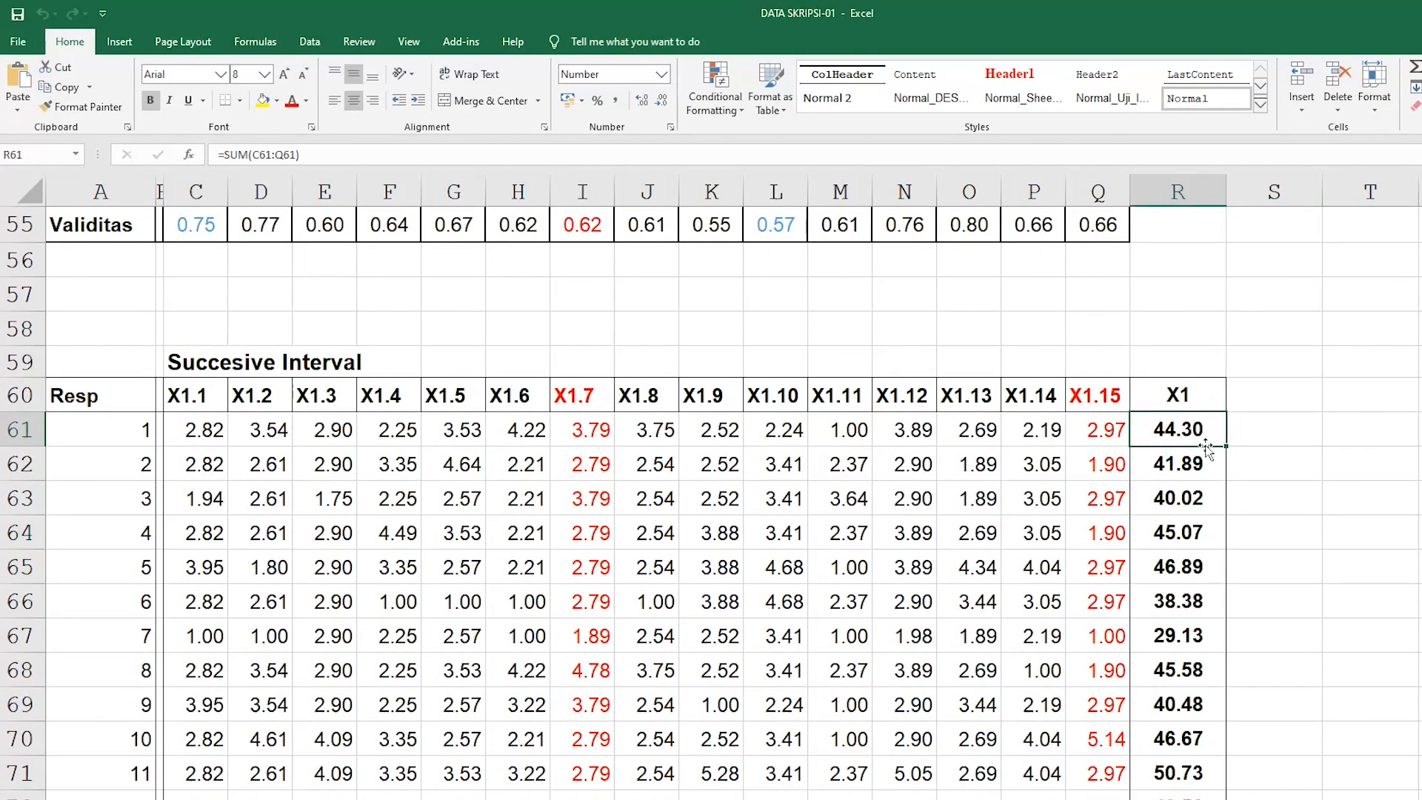
scroll(1212, 460, "down", 15)
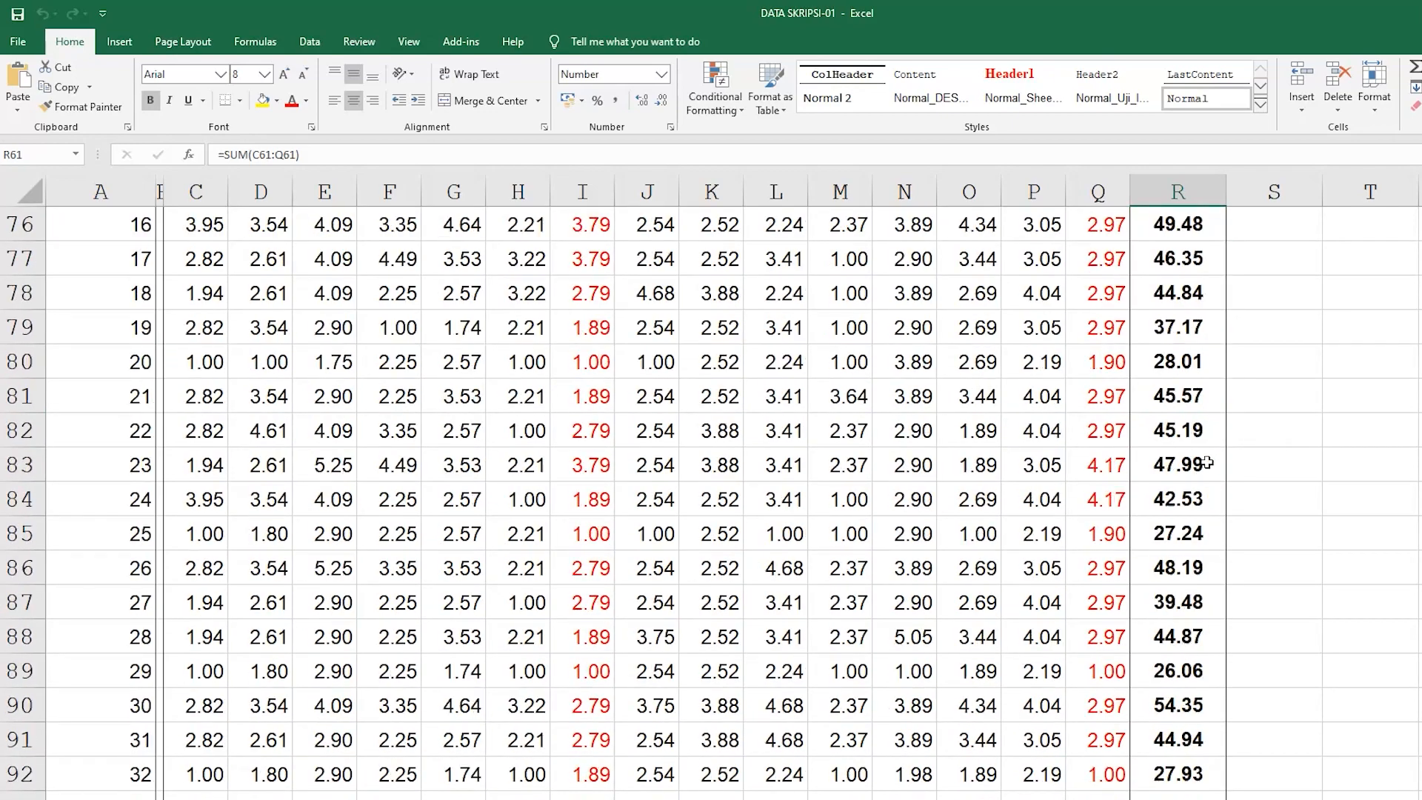
scroll(1205, 490, "up", 7)
scroll(1205, 491, "up", 7)
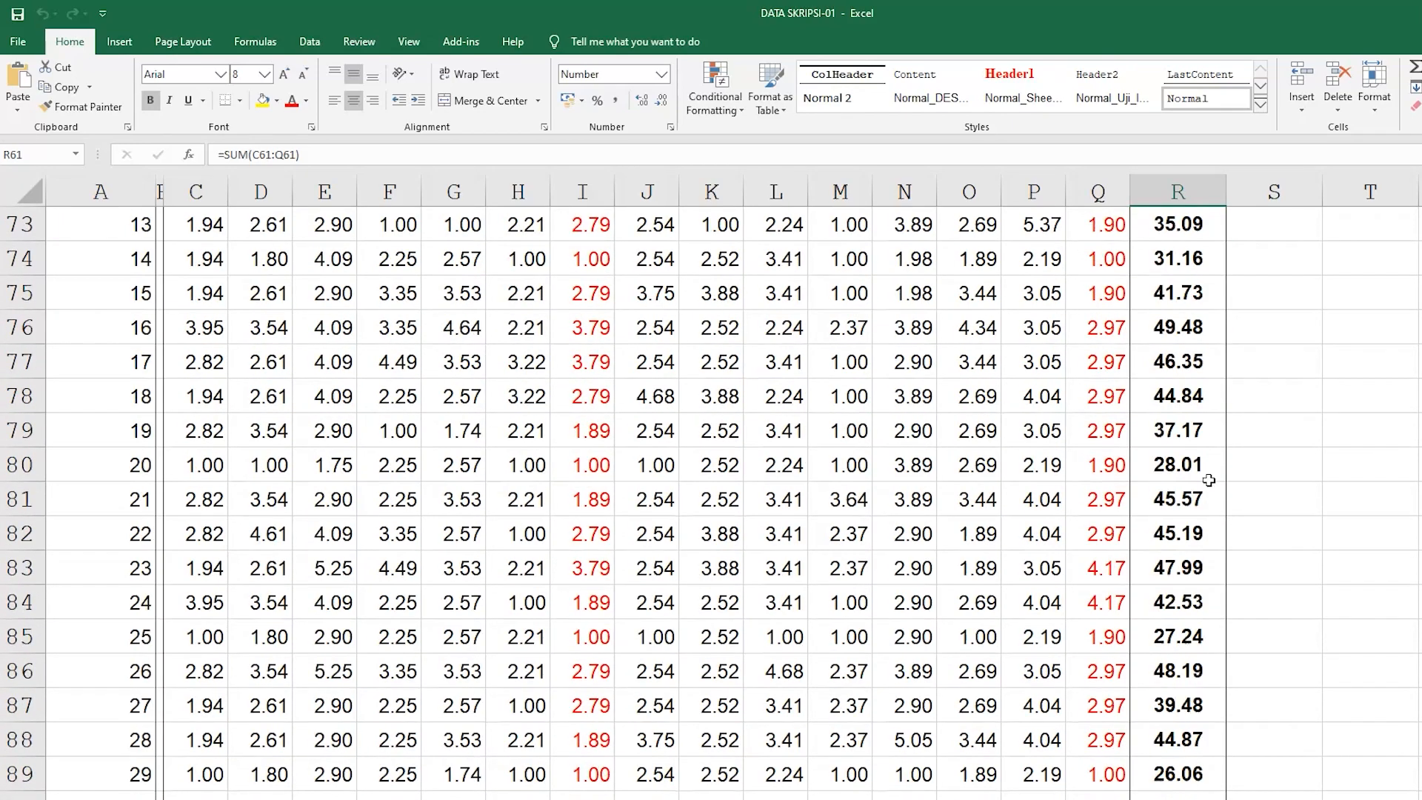
mouse_move(1197, 379)
left_mouse_down()
mouse_move(1197, 367)
mouse_move(1207, 796)
mouse_move(1222, 792)
left_mouse_up()
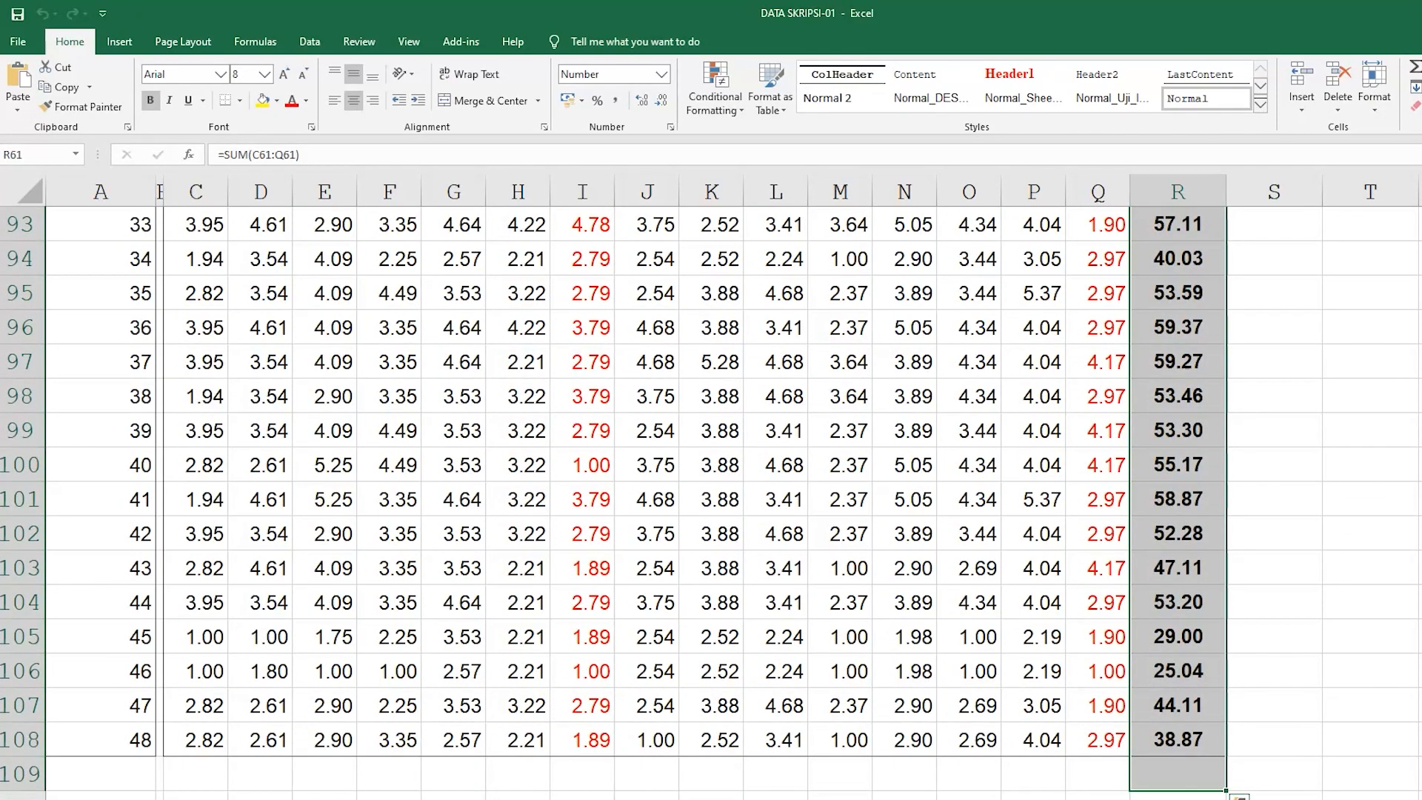
key("shift+Up")
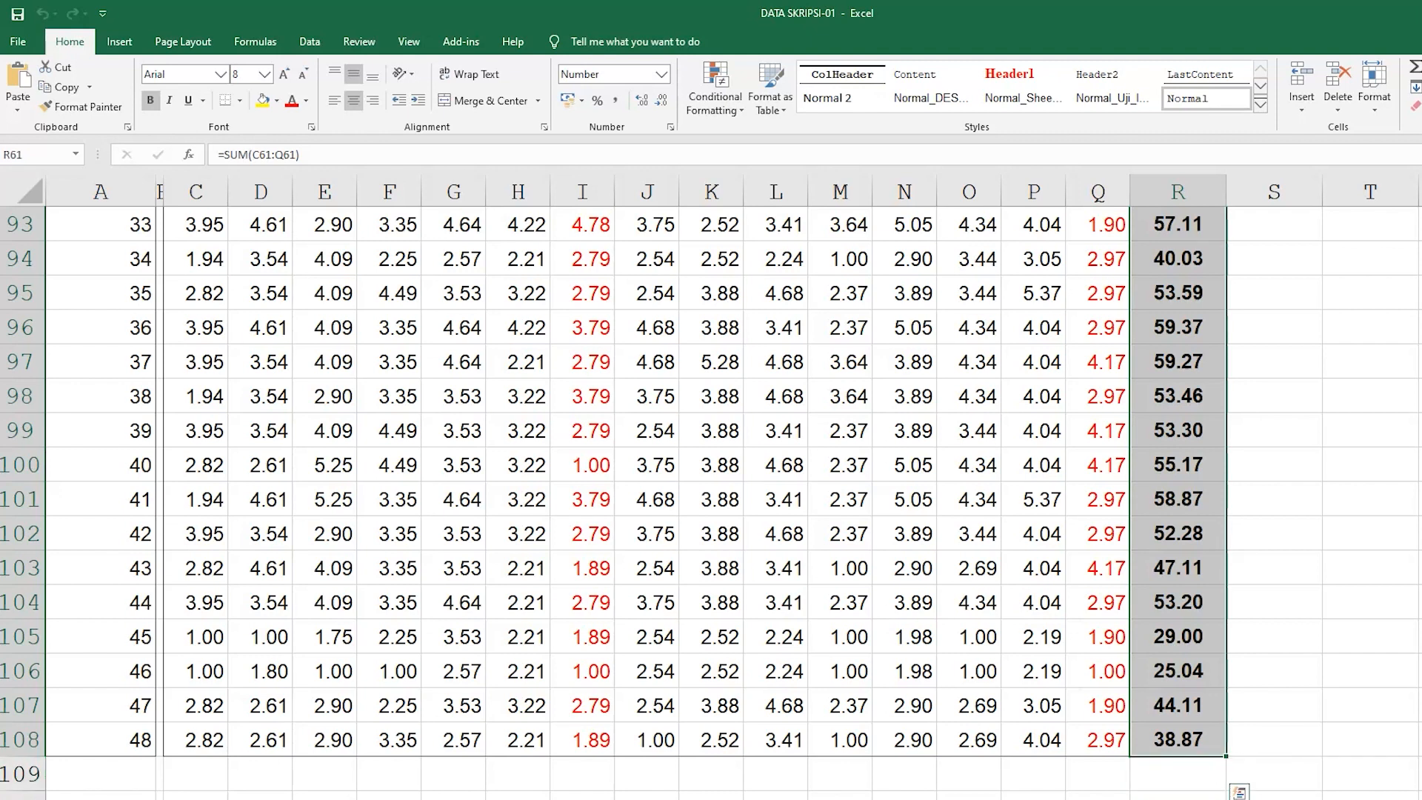
key("ctrl+c")
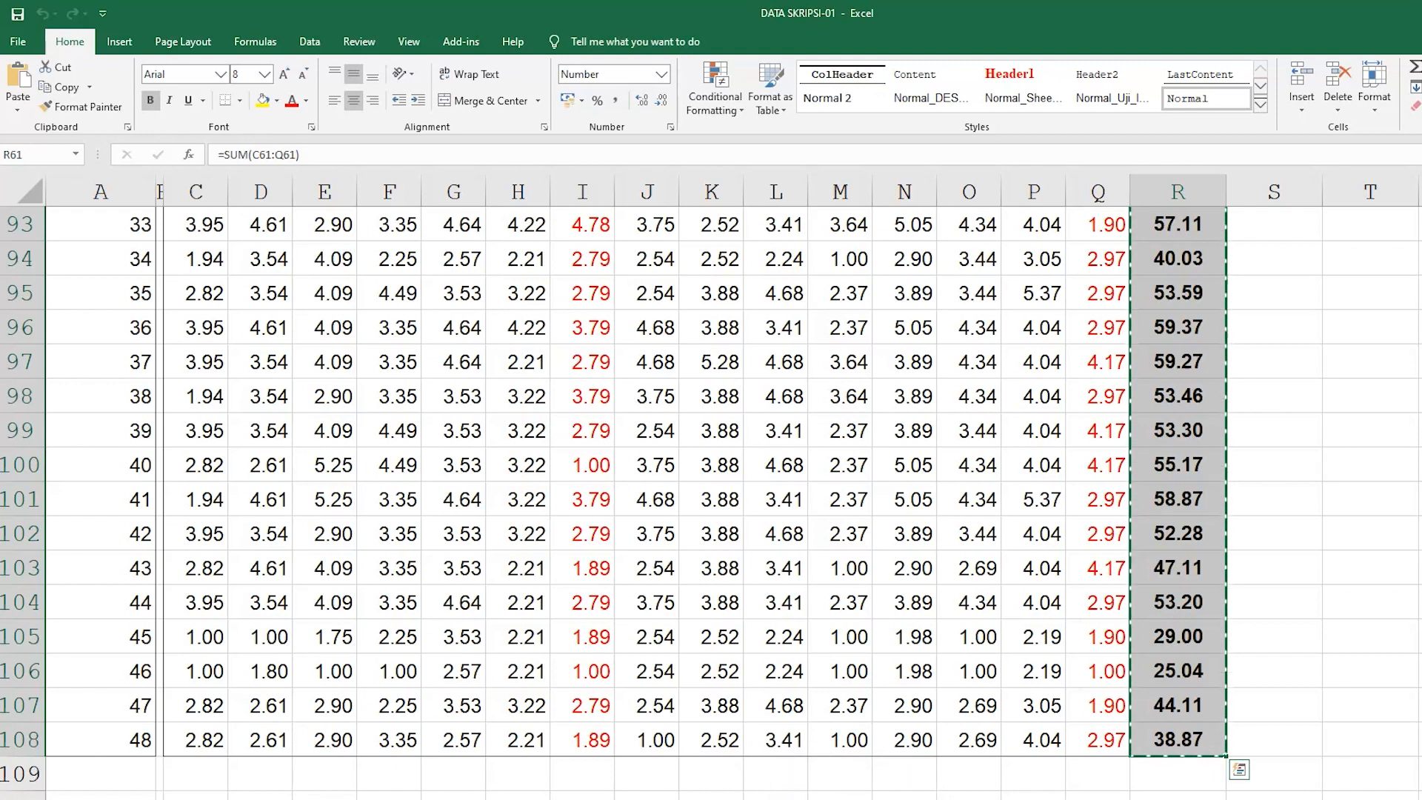
- Switch to the SPSS Data Editor and paste the copied totals into the X1 column, starting at case 1
left_click(637, 798)
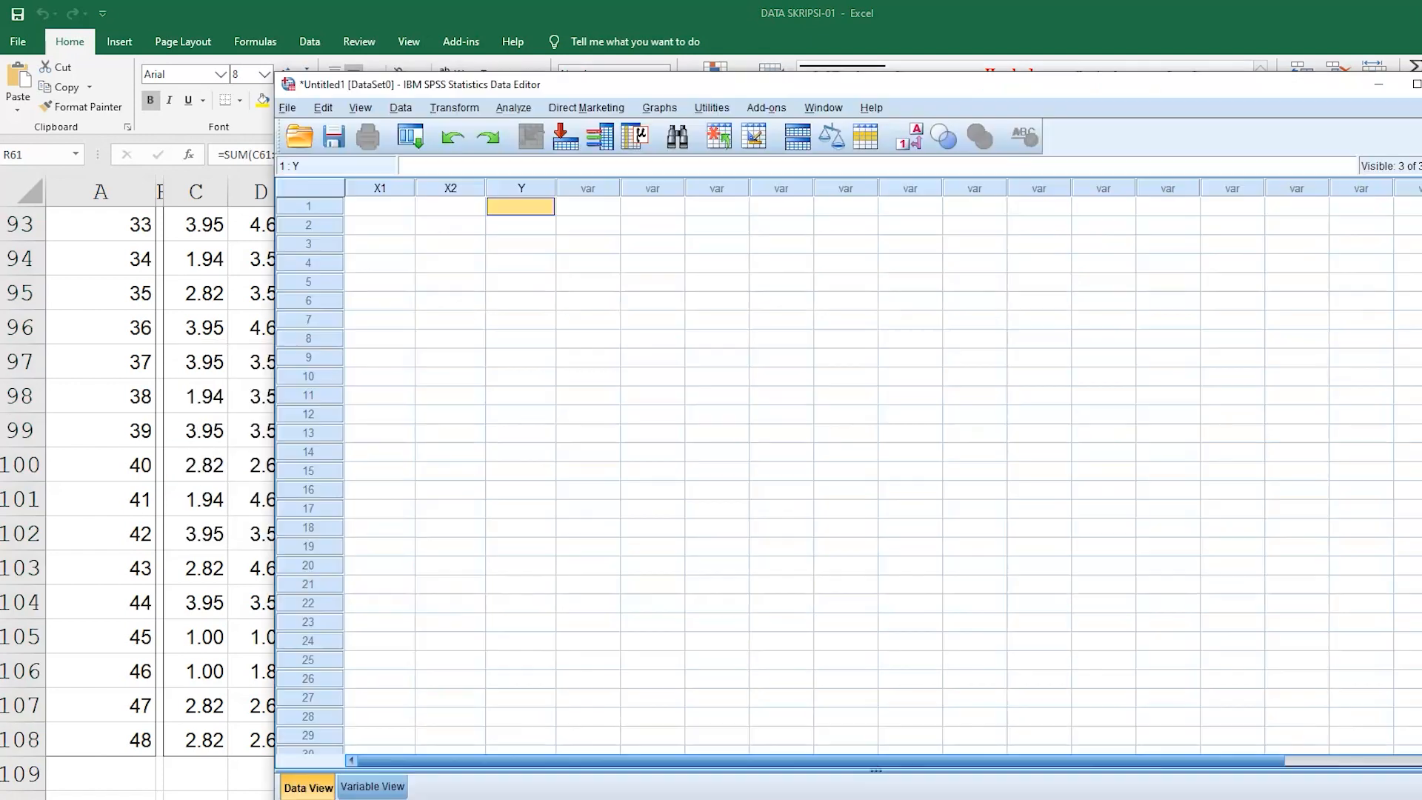
left_click(380, 207)
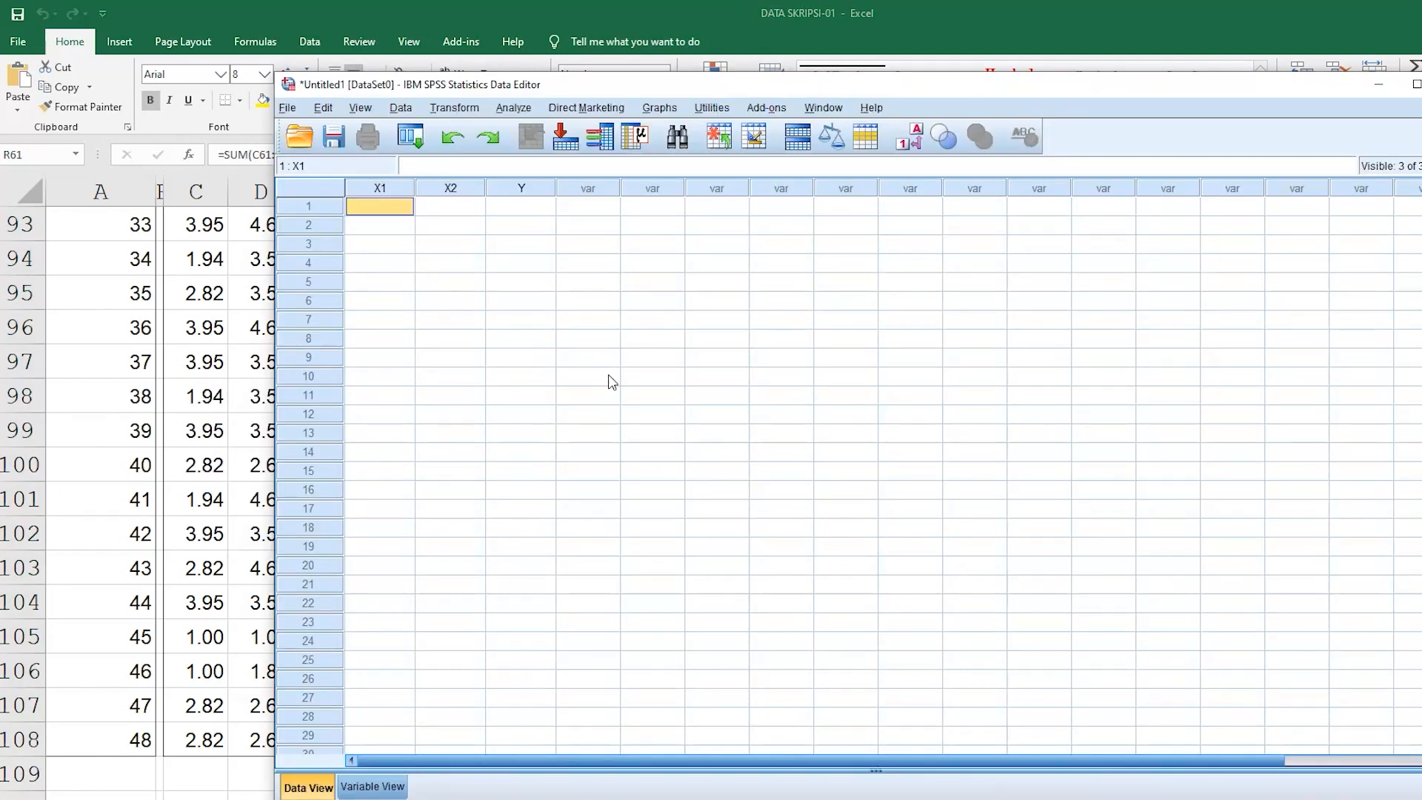
key("ctrl+v")
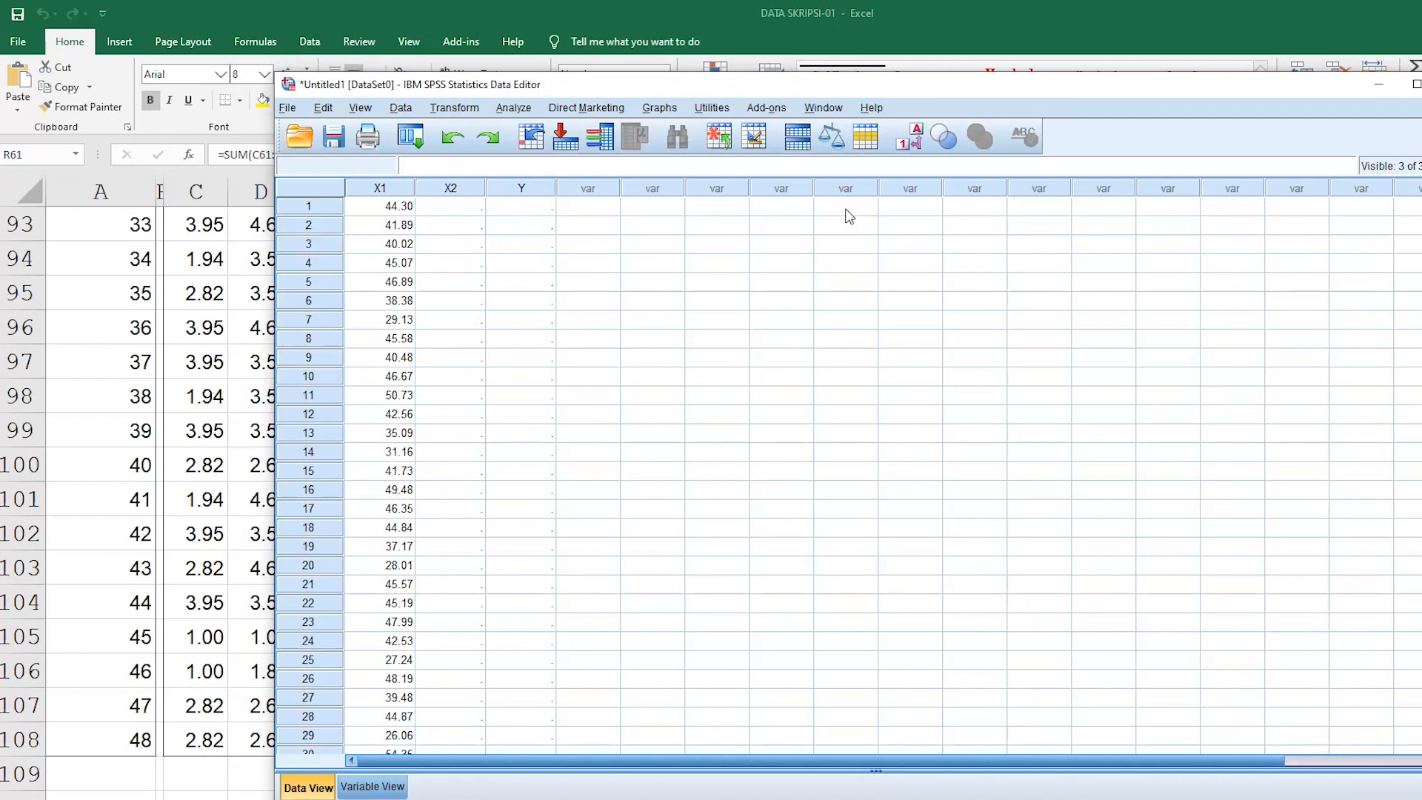
- Undo the paste of the totals into the X1 column and dismiss the resulting message
key("alt+Tab")
key("alt+Tab")
left_click(453, 141)
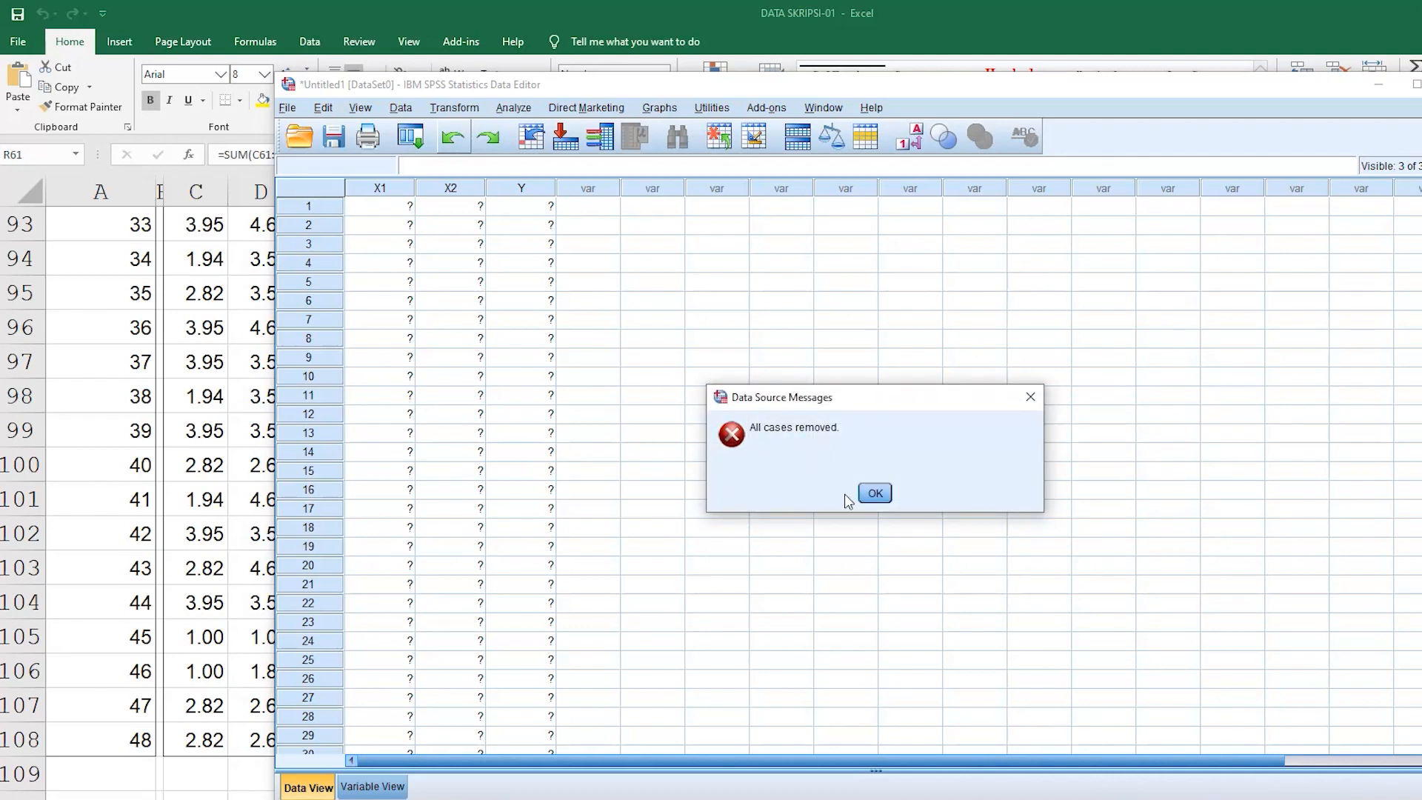
left_click(875, 494)
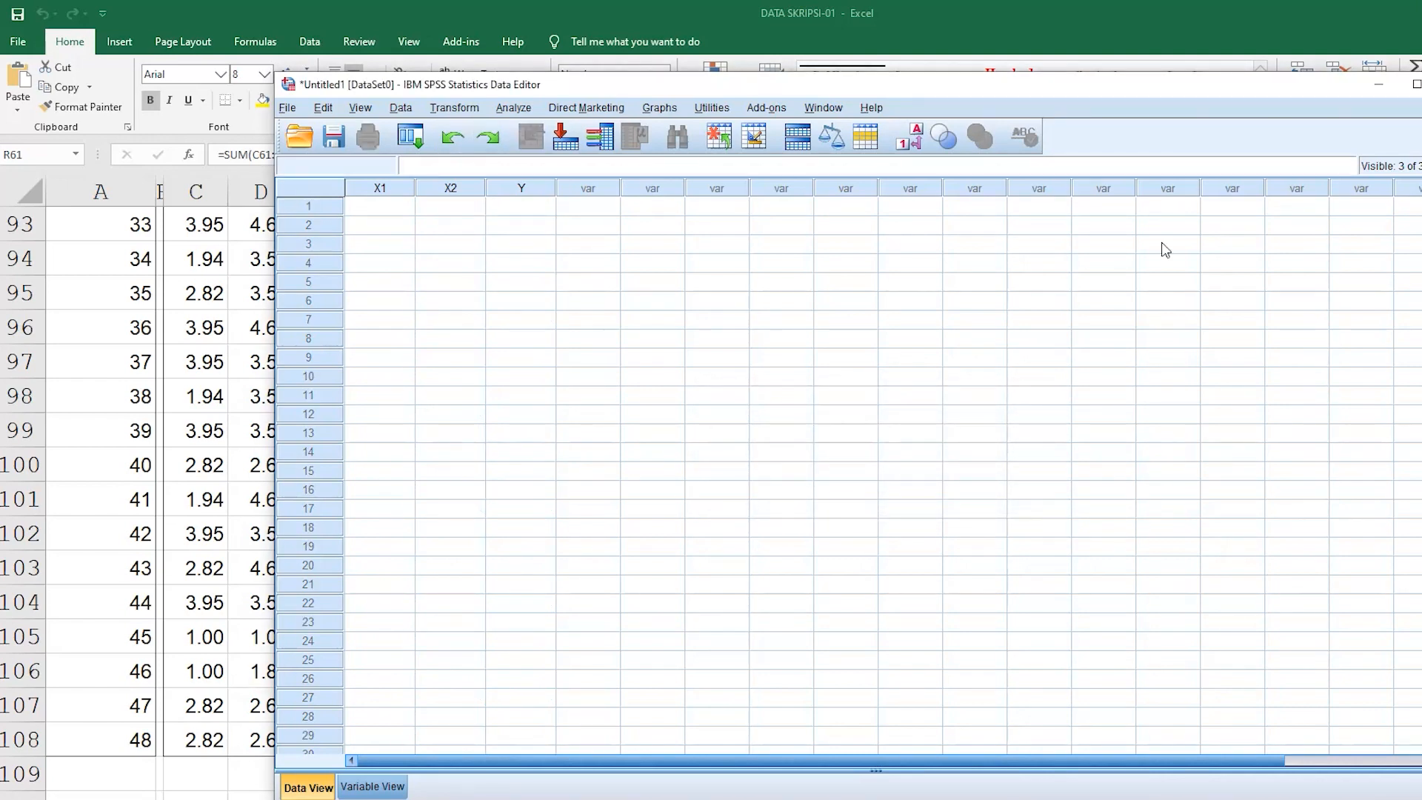
- Switch to the Windows settings for time and language and open the regional date, time and number formats dialog
key("alt+Tab")
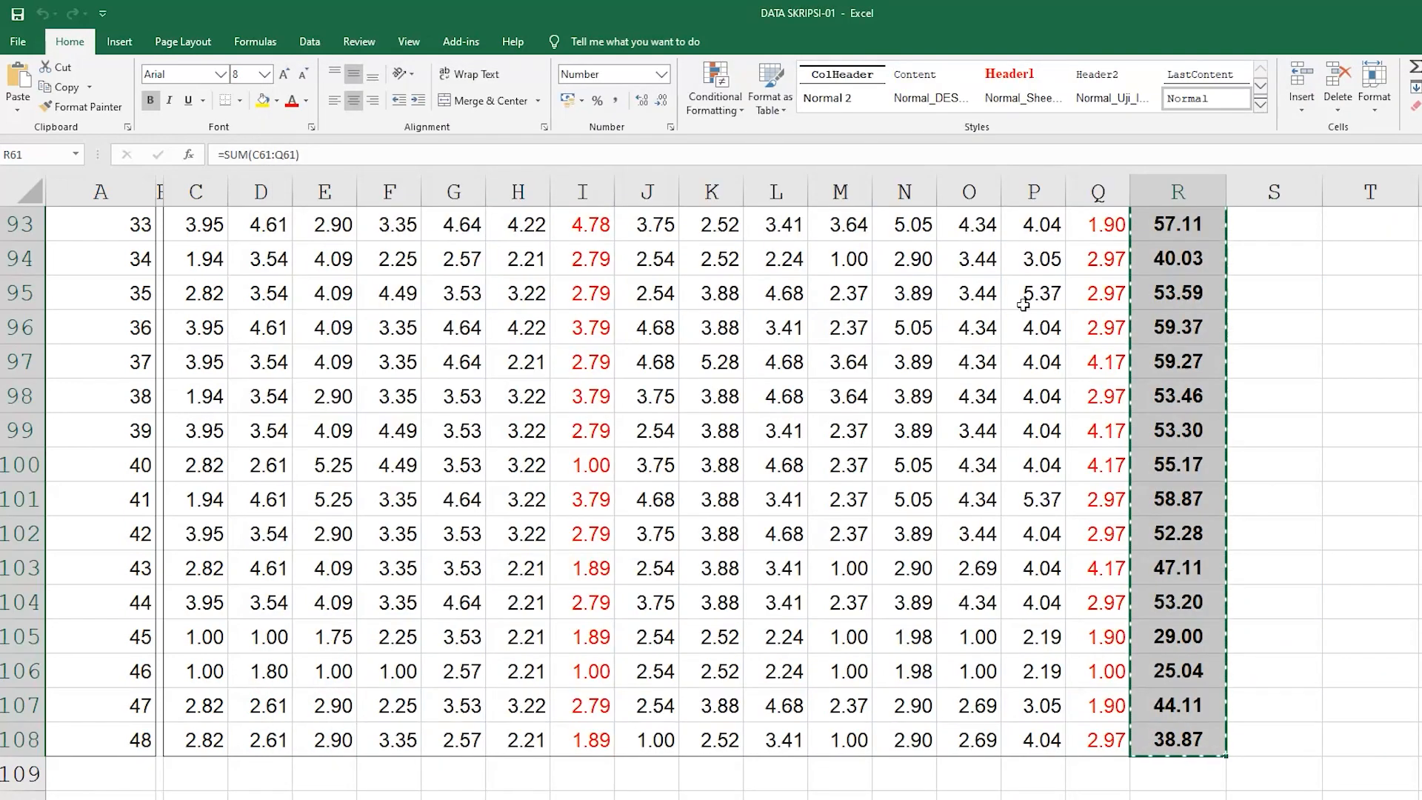
scroll(1342, 249, "up", 14)
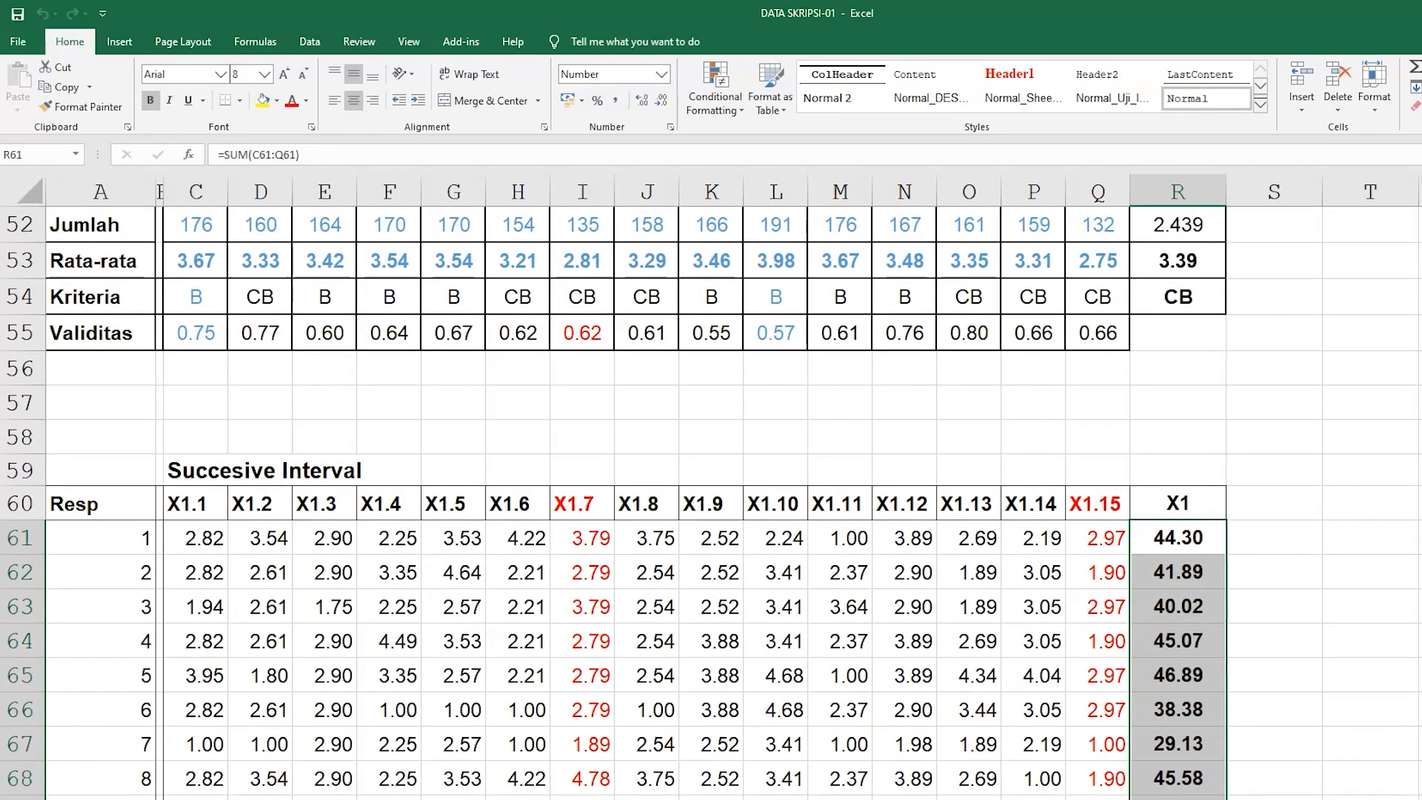
left_click(11, 787)
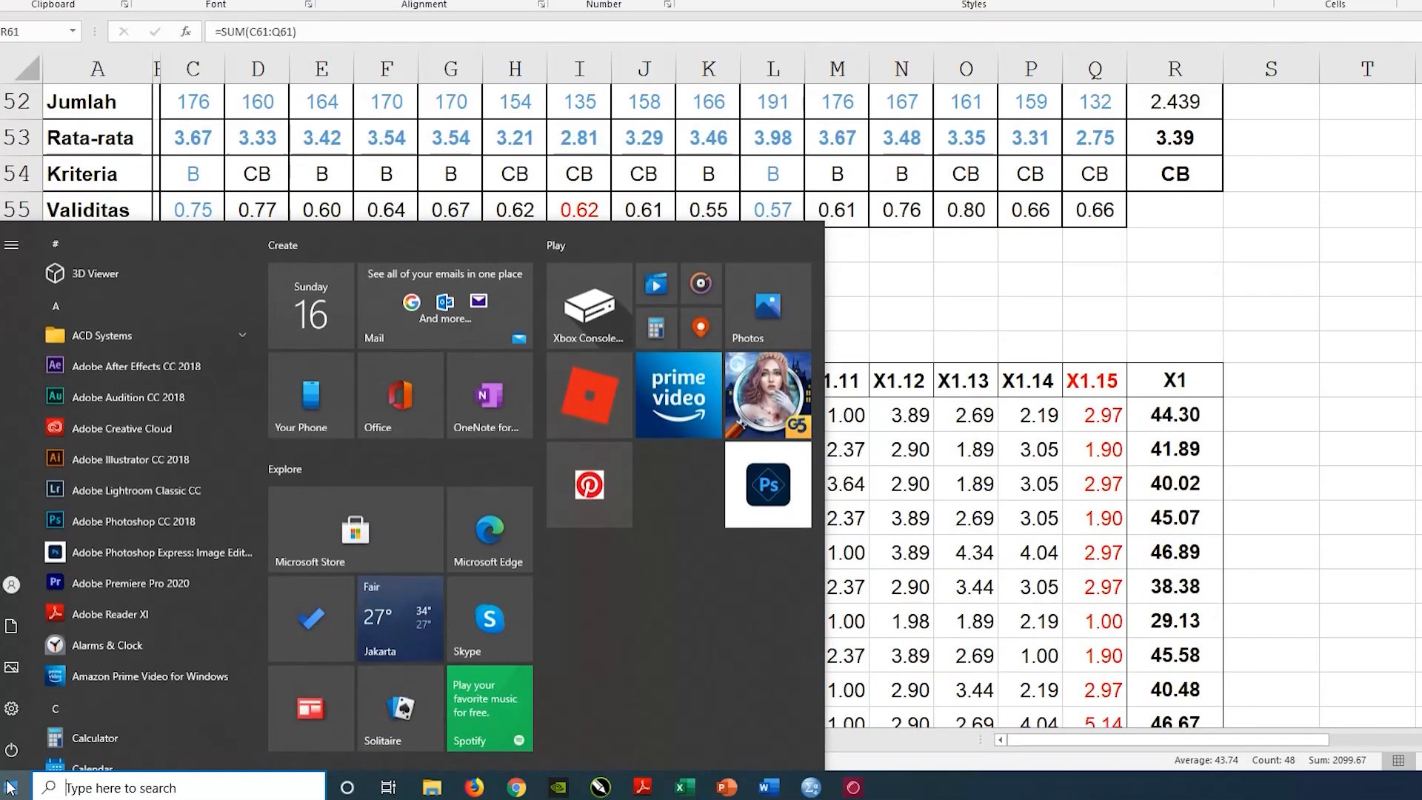
mouse_move(17, 726)
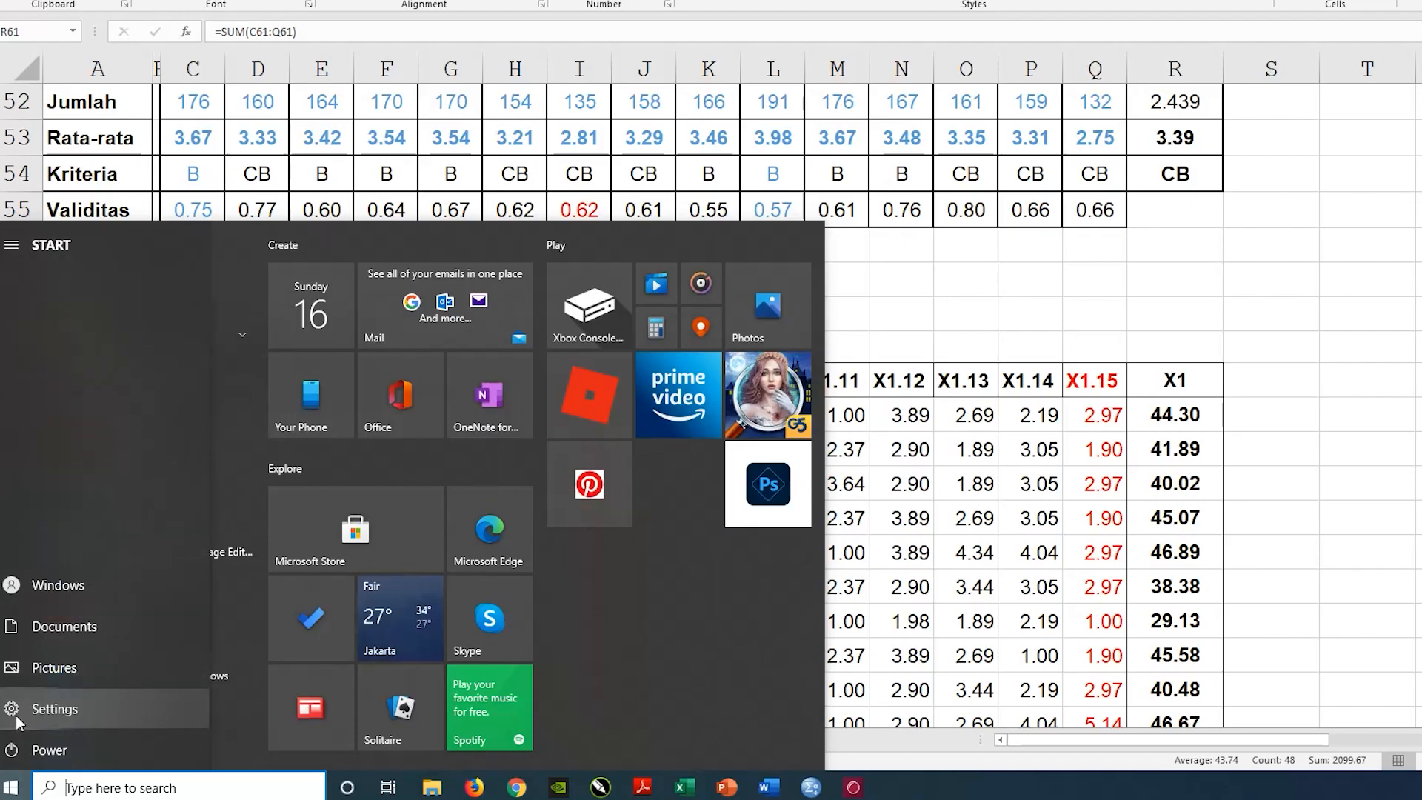
left_click(52, 710)
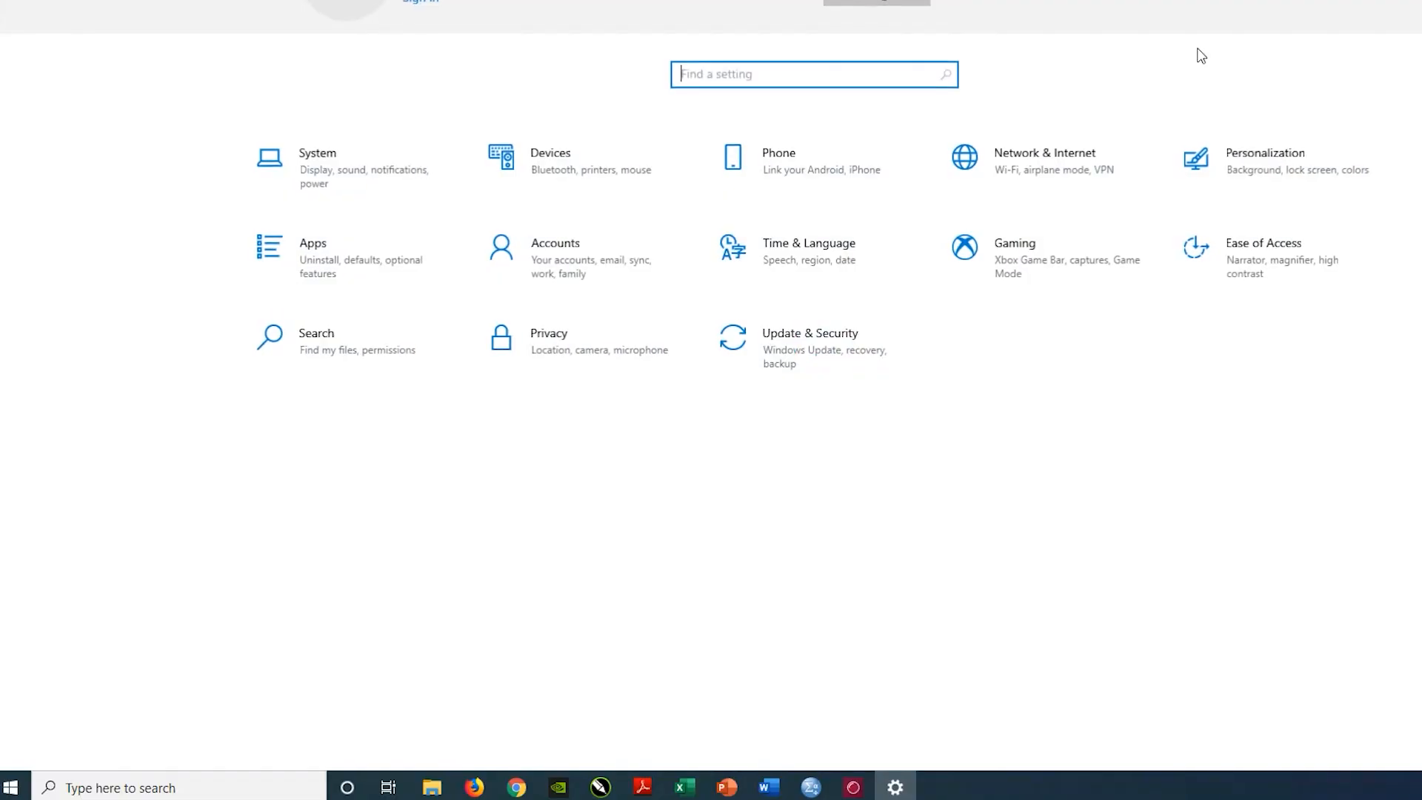
left_click(819, 269)
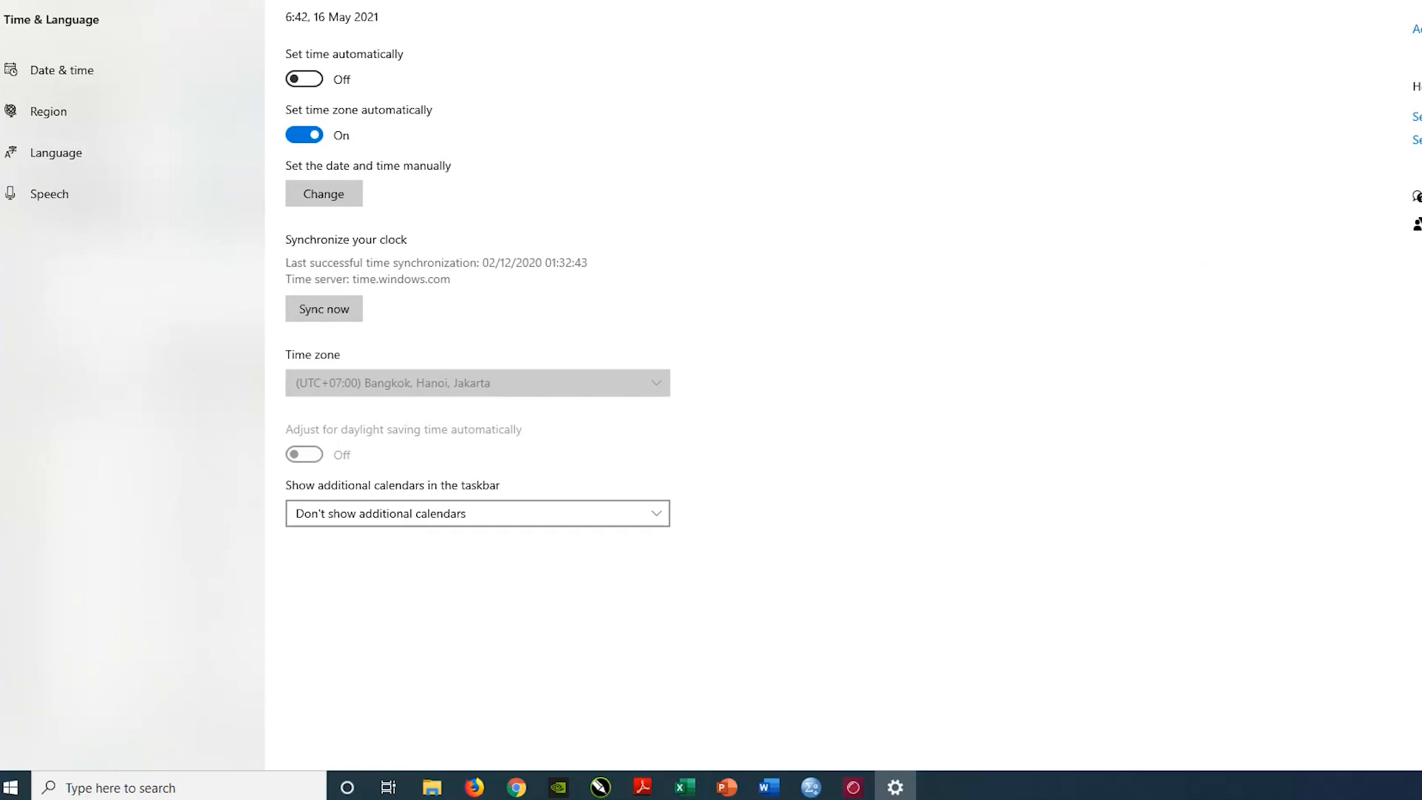
left_click(48, 111)
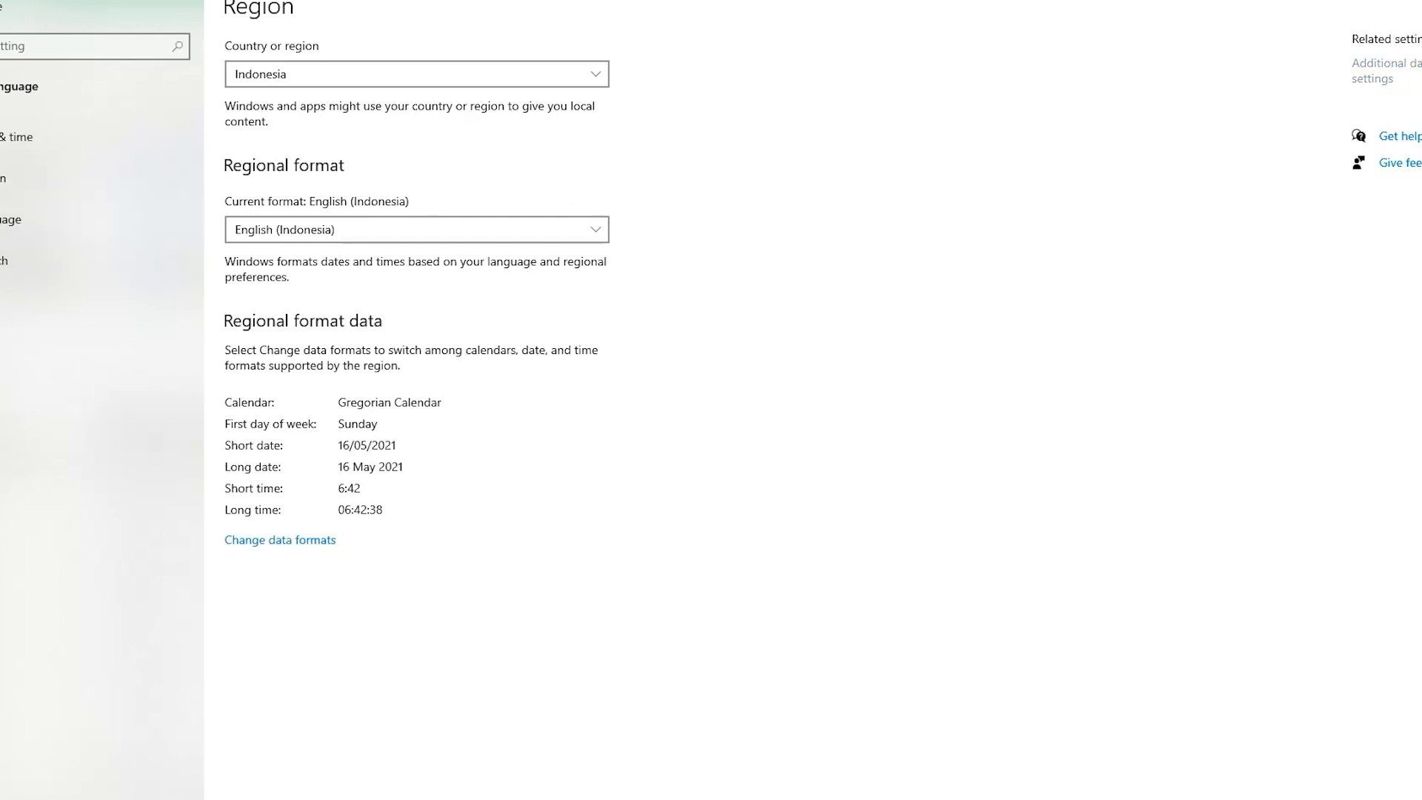
left_click(1377, 70)
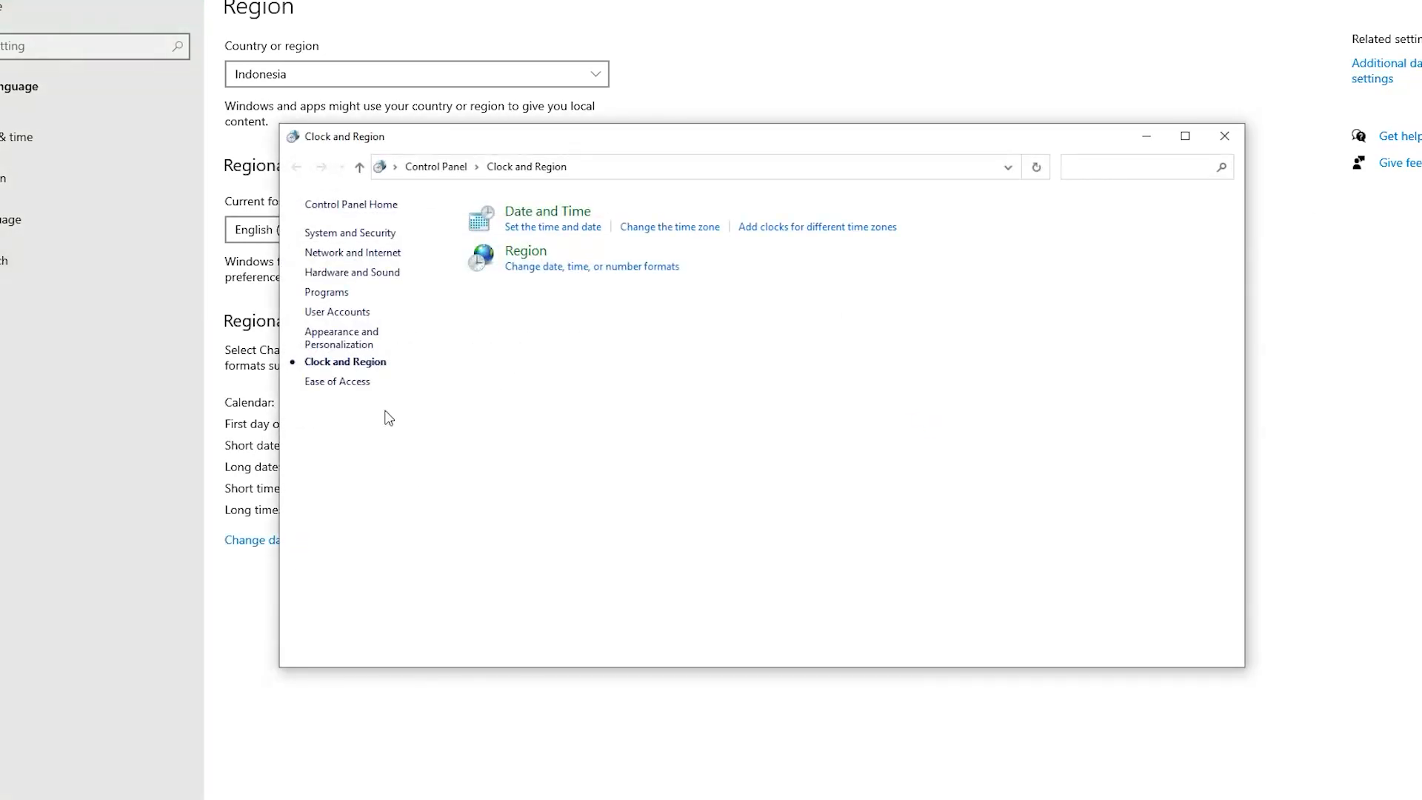
left_click(519, 266)
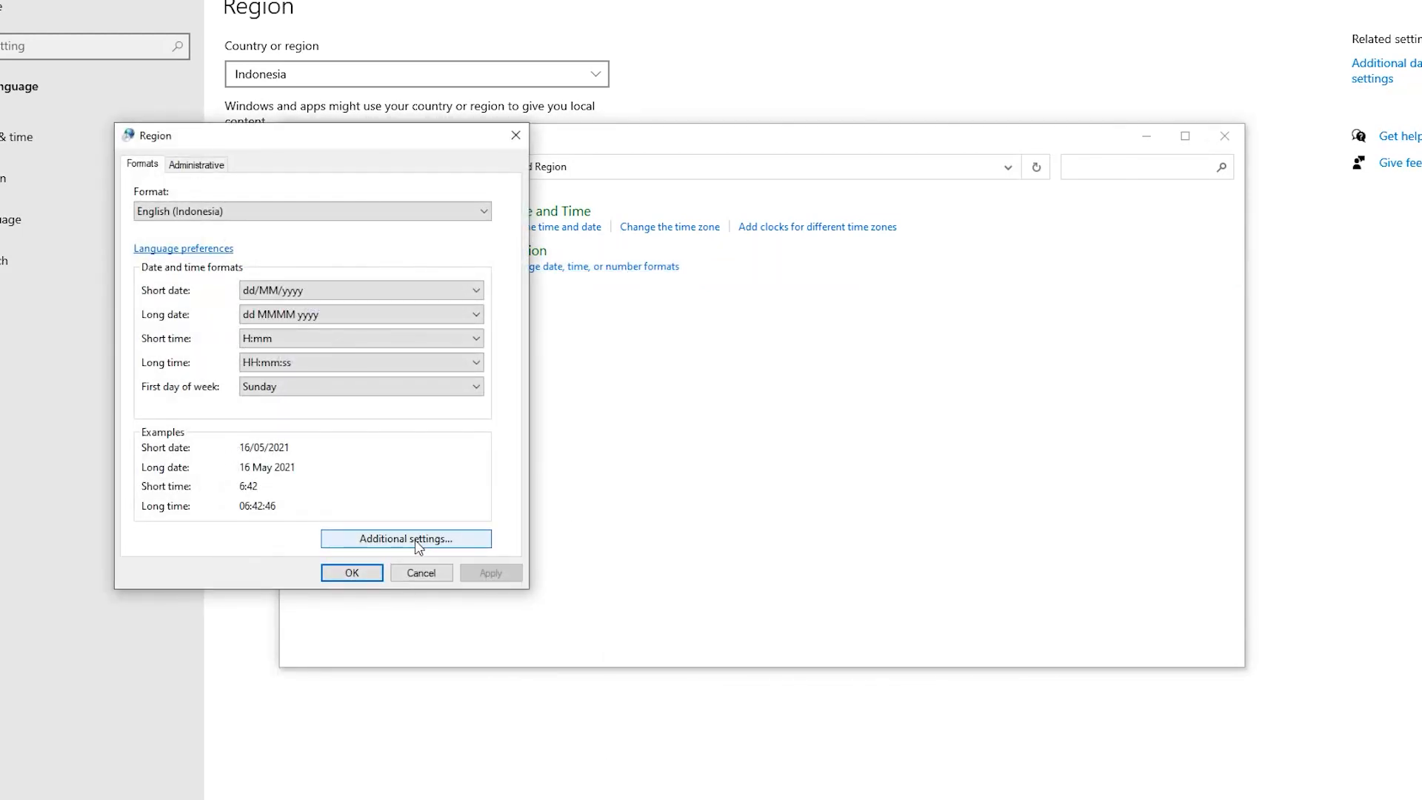
- Change the Windows decimal symbol to a comma, apply the regional format and close the Clock and Region window
left_click(406, 546)
left_click(488, 346)
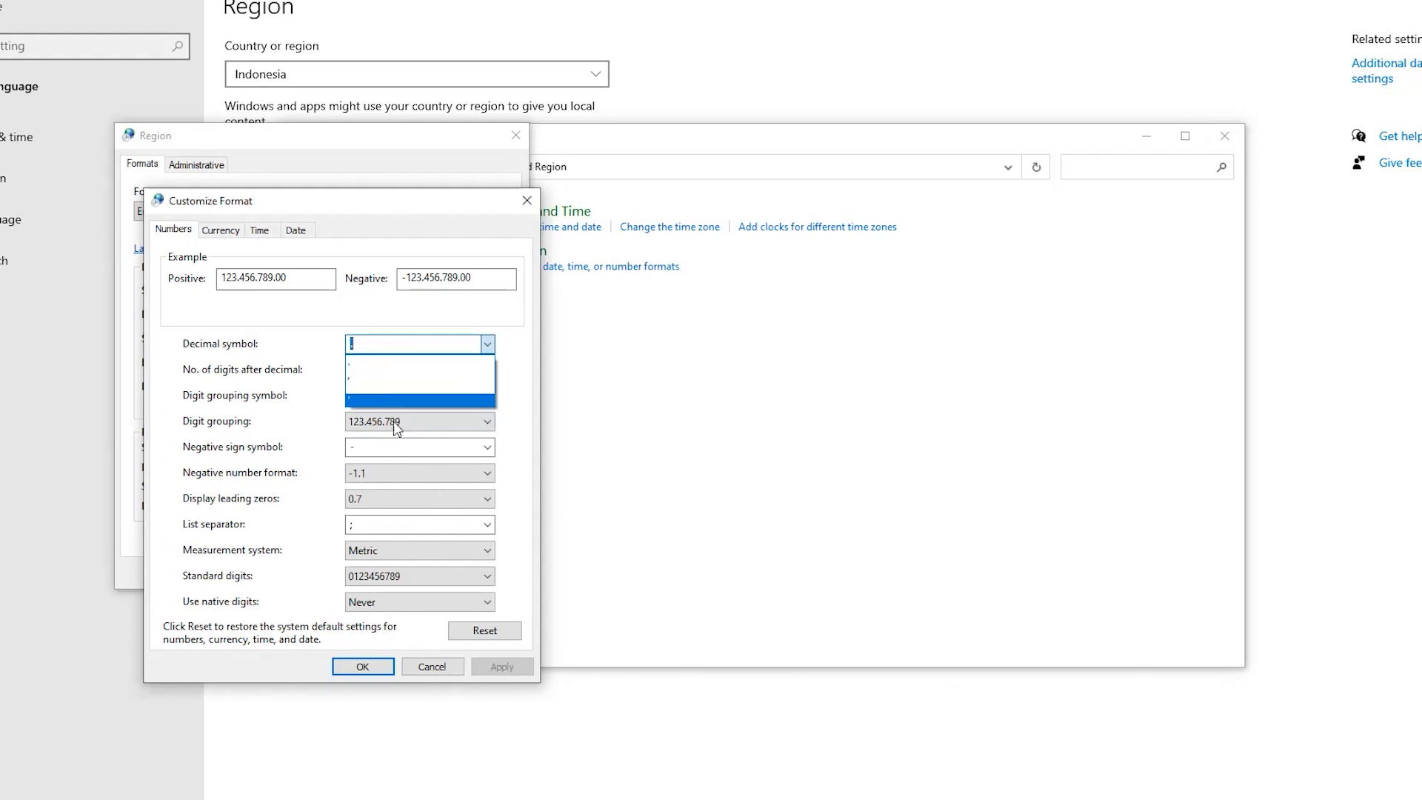
left_click(408, 379)
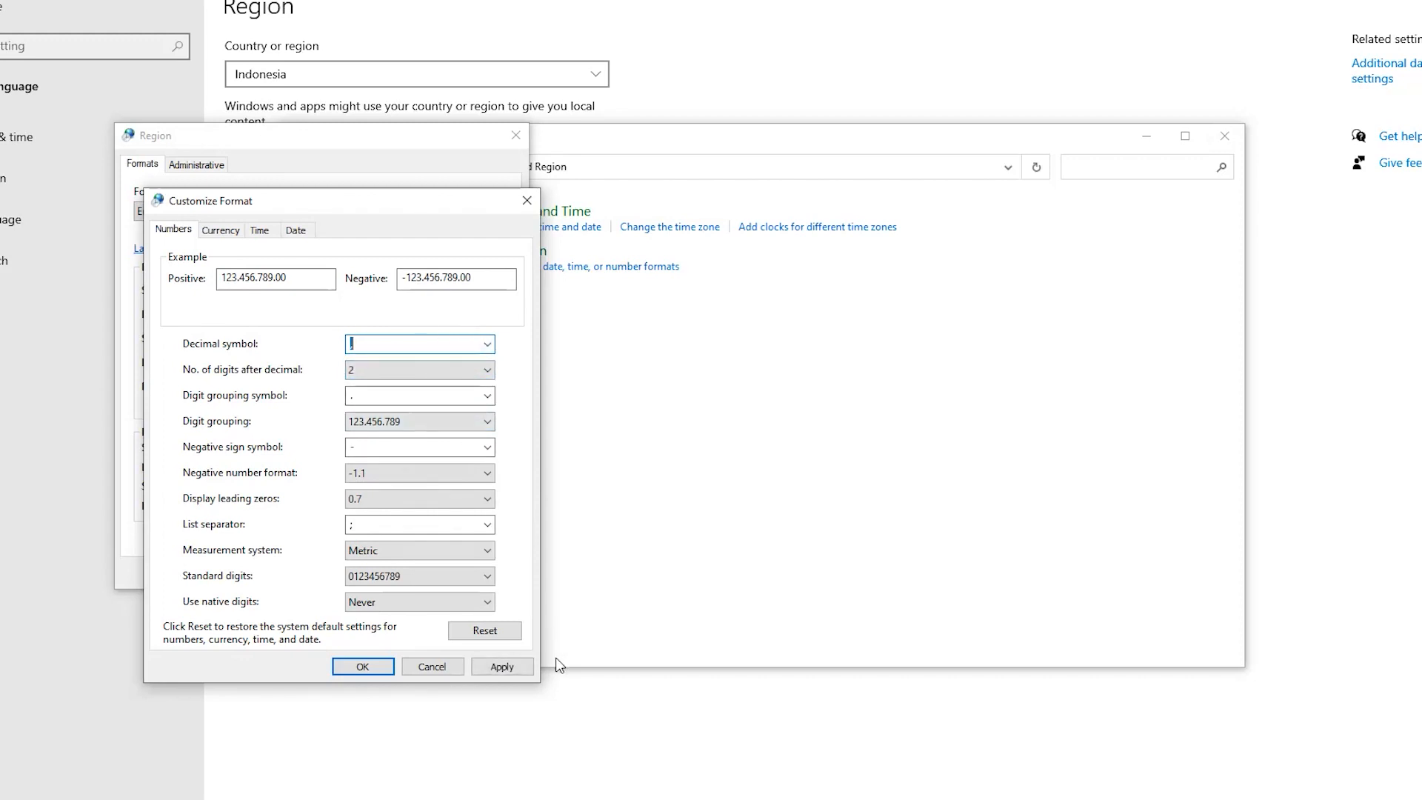
left_click(363, 666)
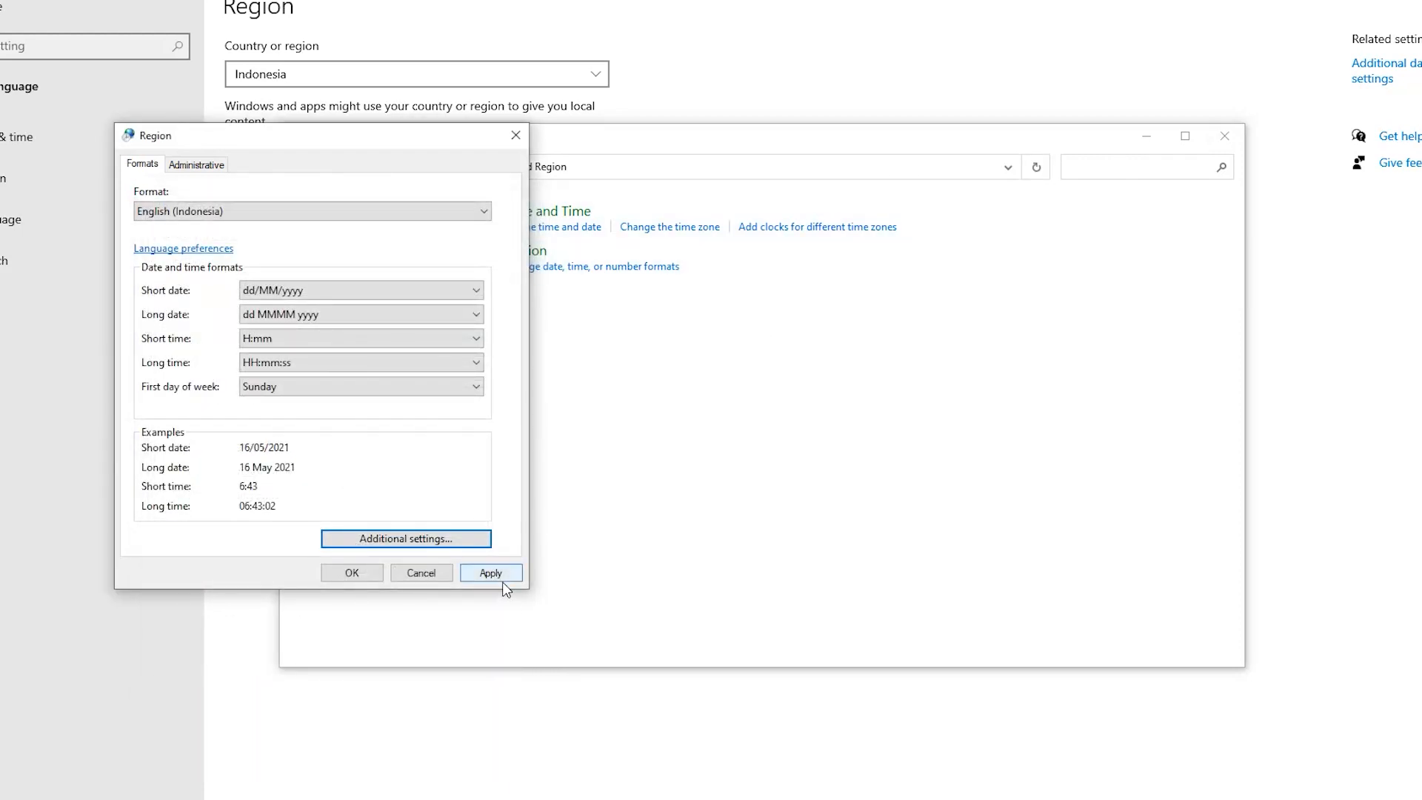
left_click(502, 576)
left_click(371, 570)
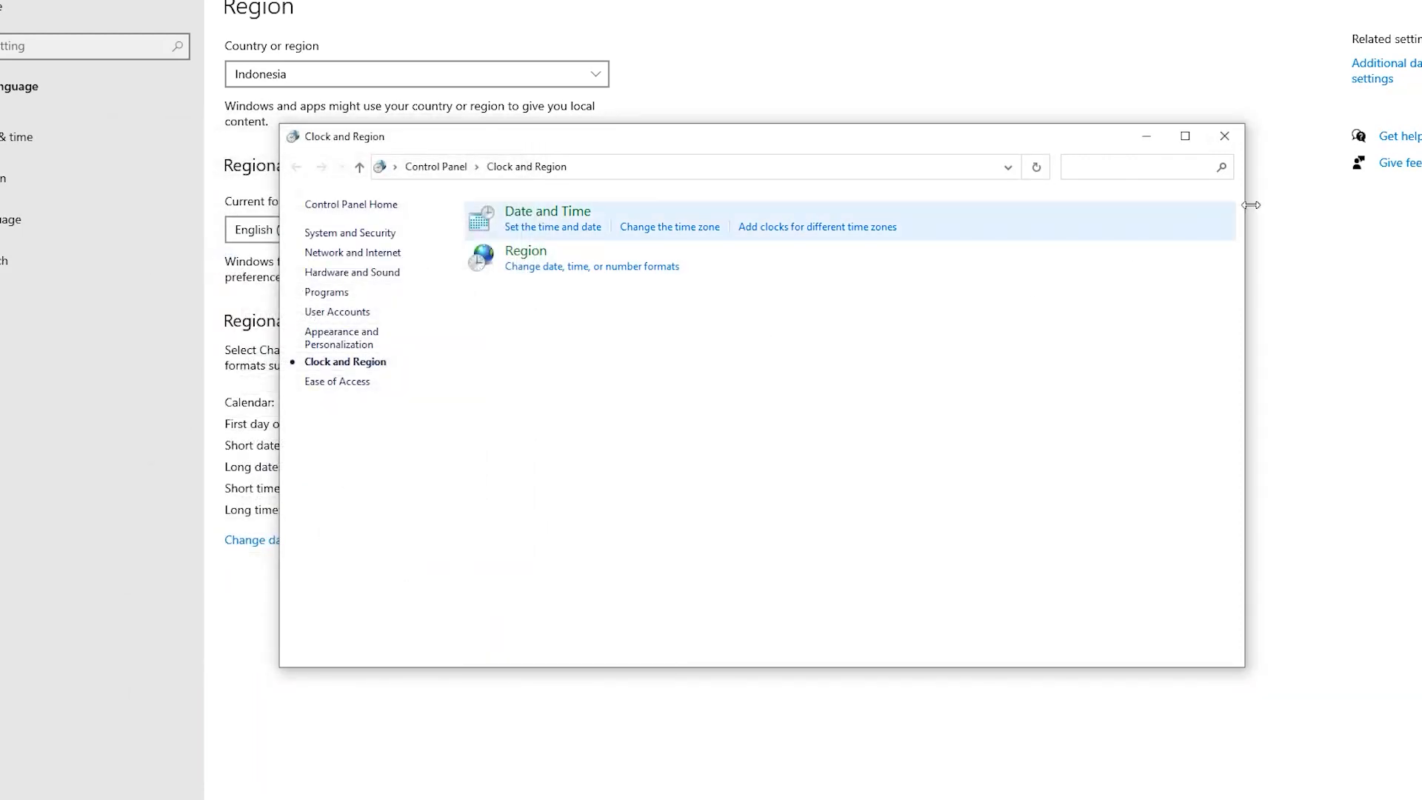
left_click(1224, 136)
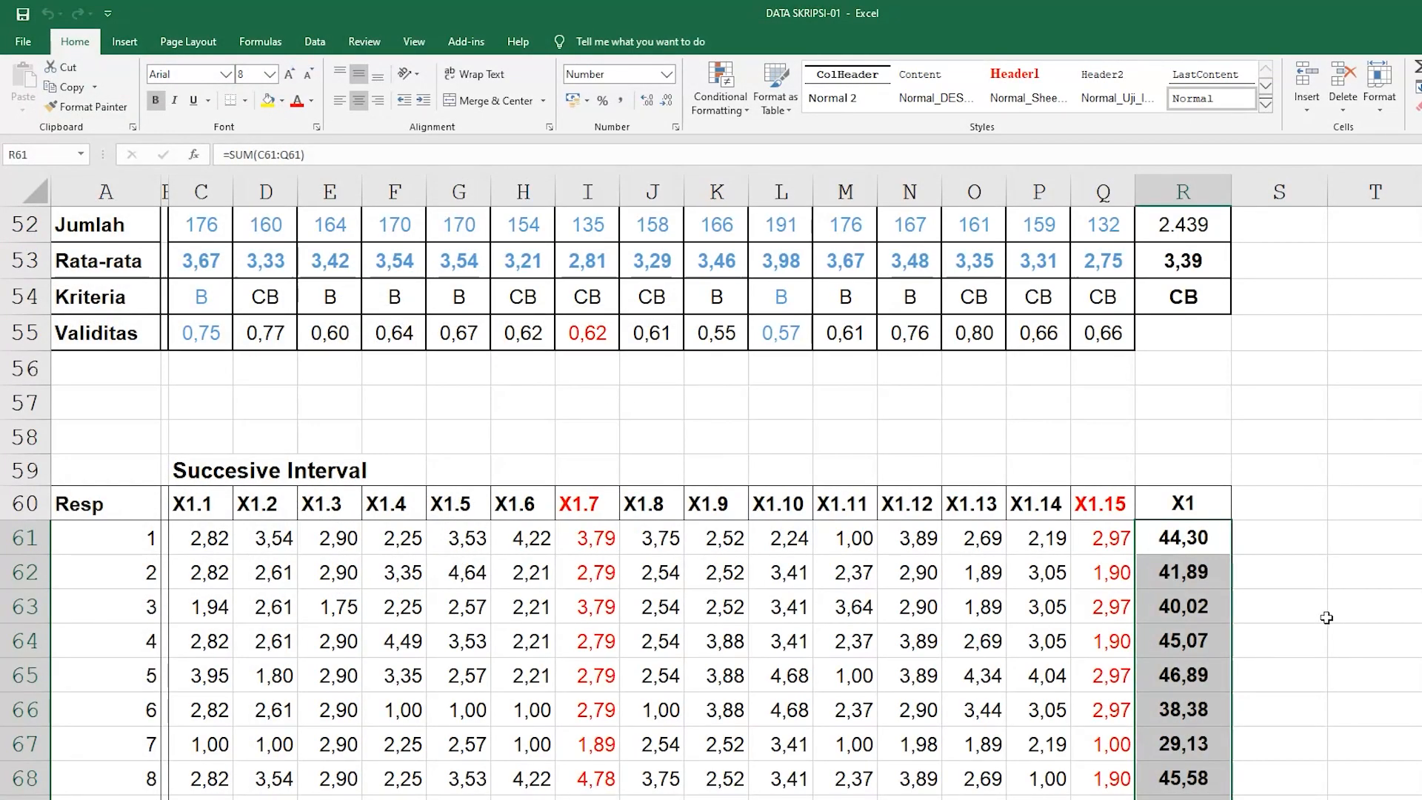
- Copy the comma-formatted X1 totals in R61:R108 of the Succesive Interval table in the Excel workbook
left_click(1326, 617)
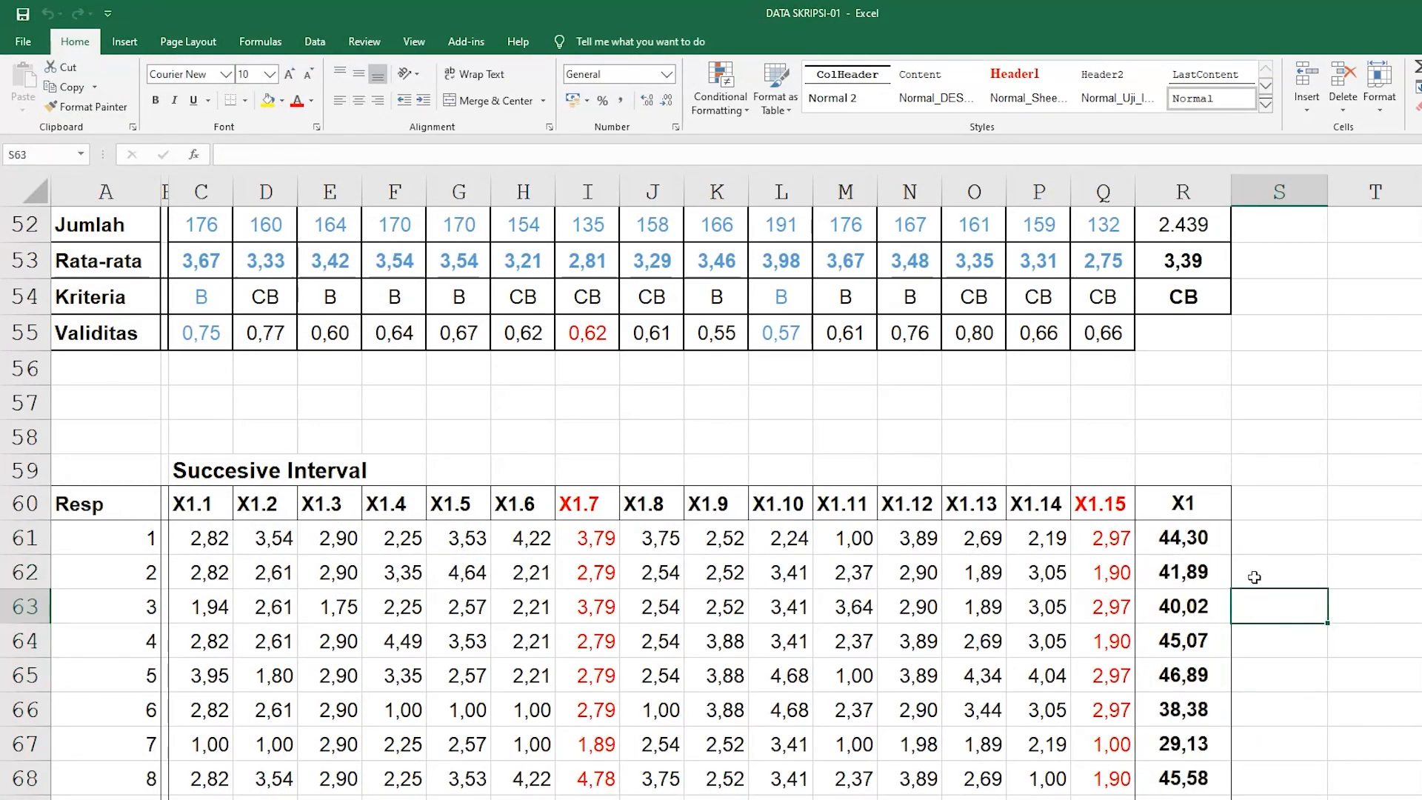
scroll(1269, 518, "down", 1)
left_click_drag(1183, 436, 1190, 755)
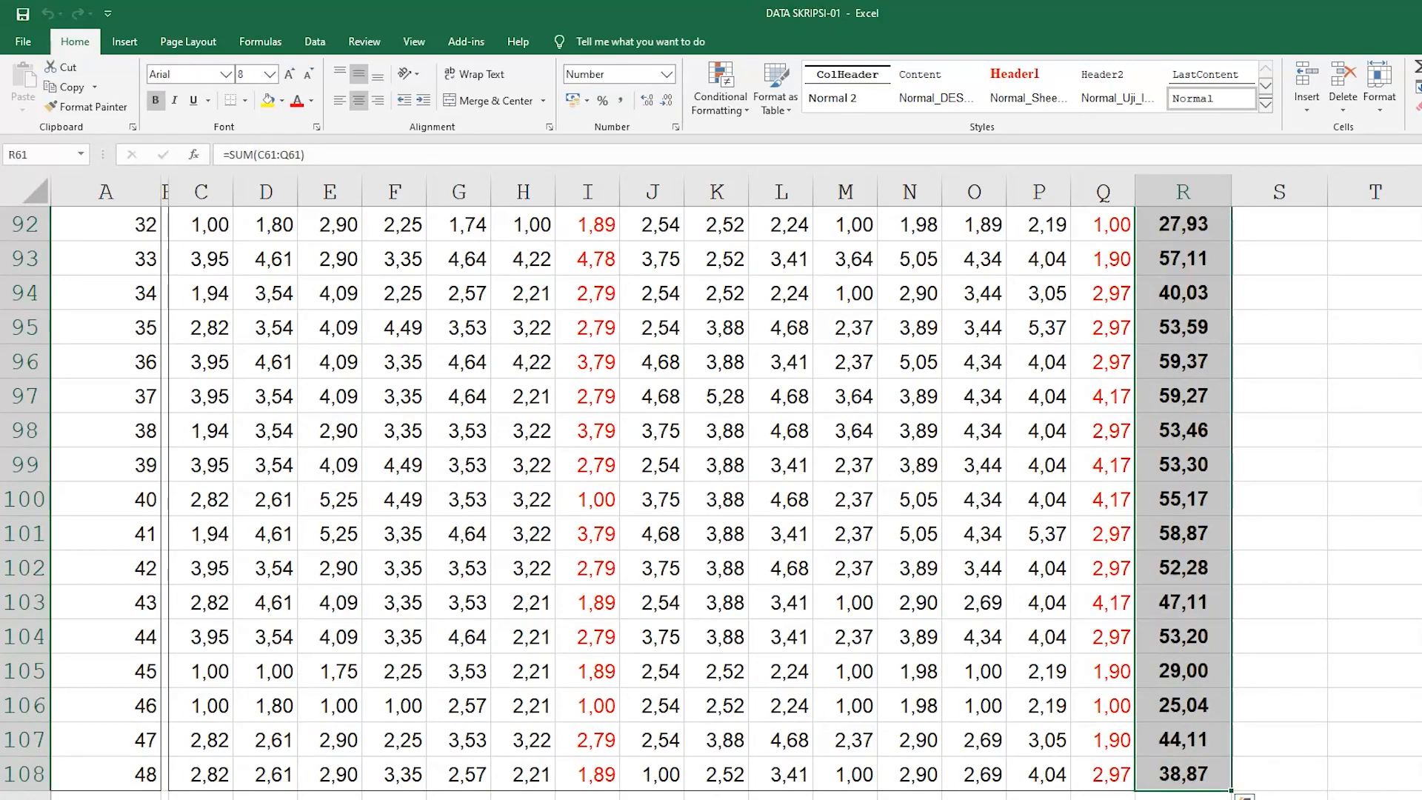
key("ctrl+c")
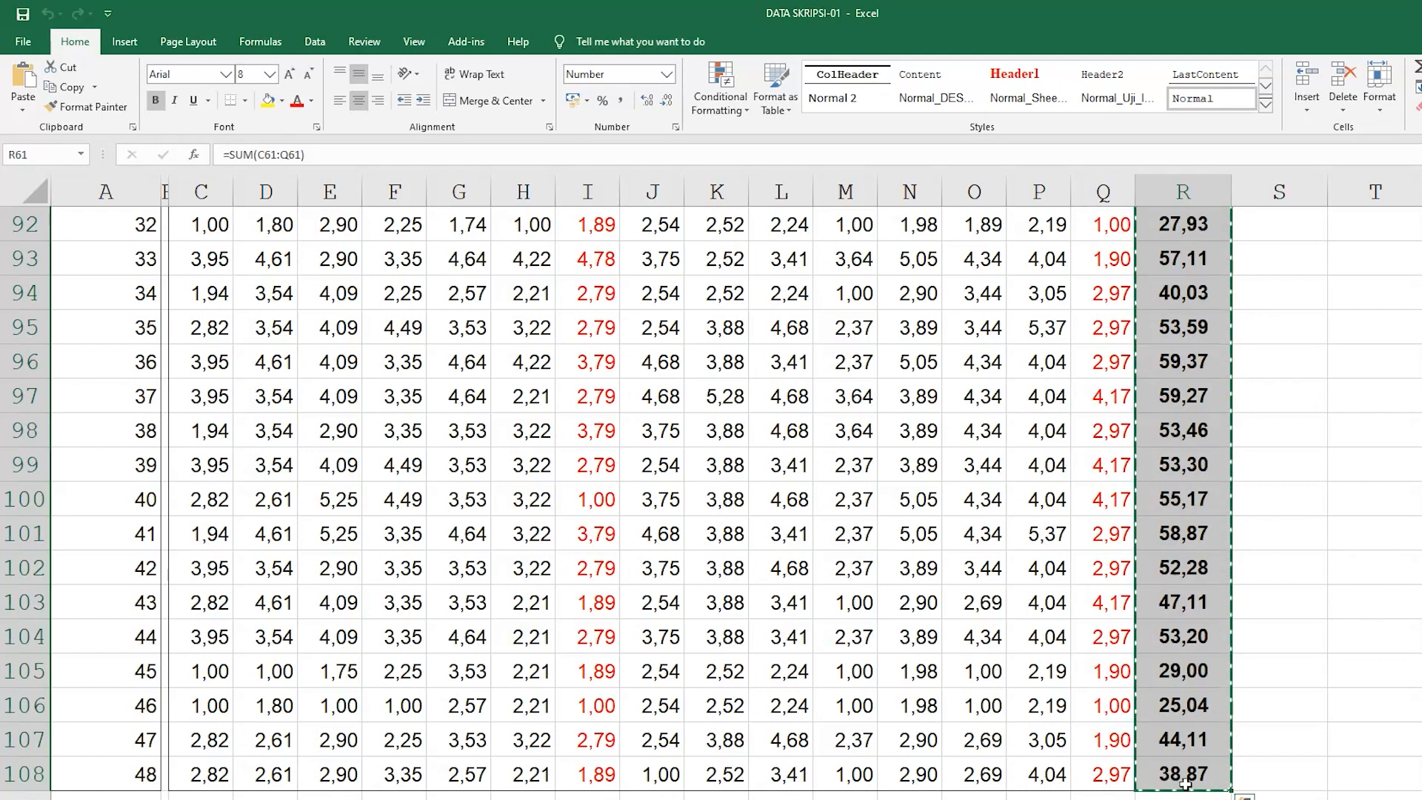
- Paste the comma-formatted totals into the X1 column in SPSS from case 1 and inspect several of the pasted values
key("alt+Tab")
left_click(385, 205)
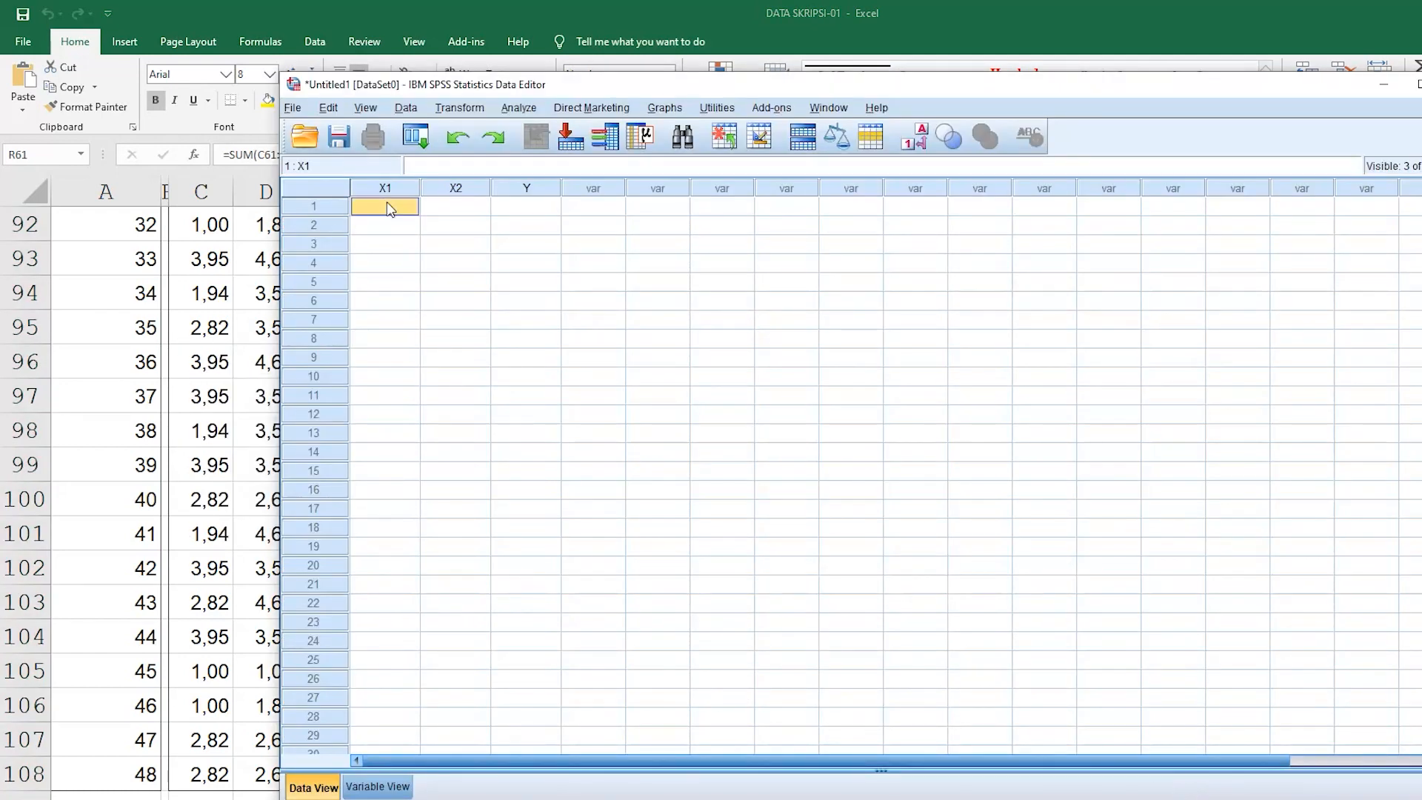
key("ctrl+v")
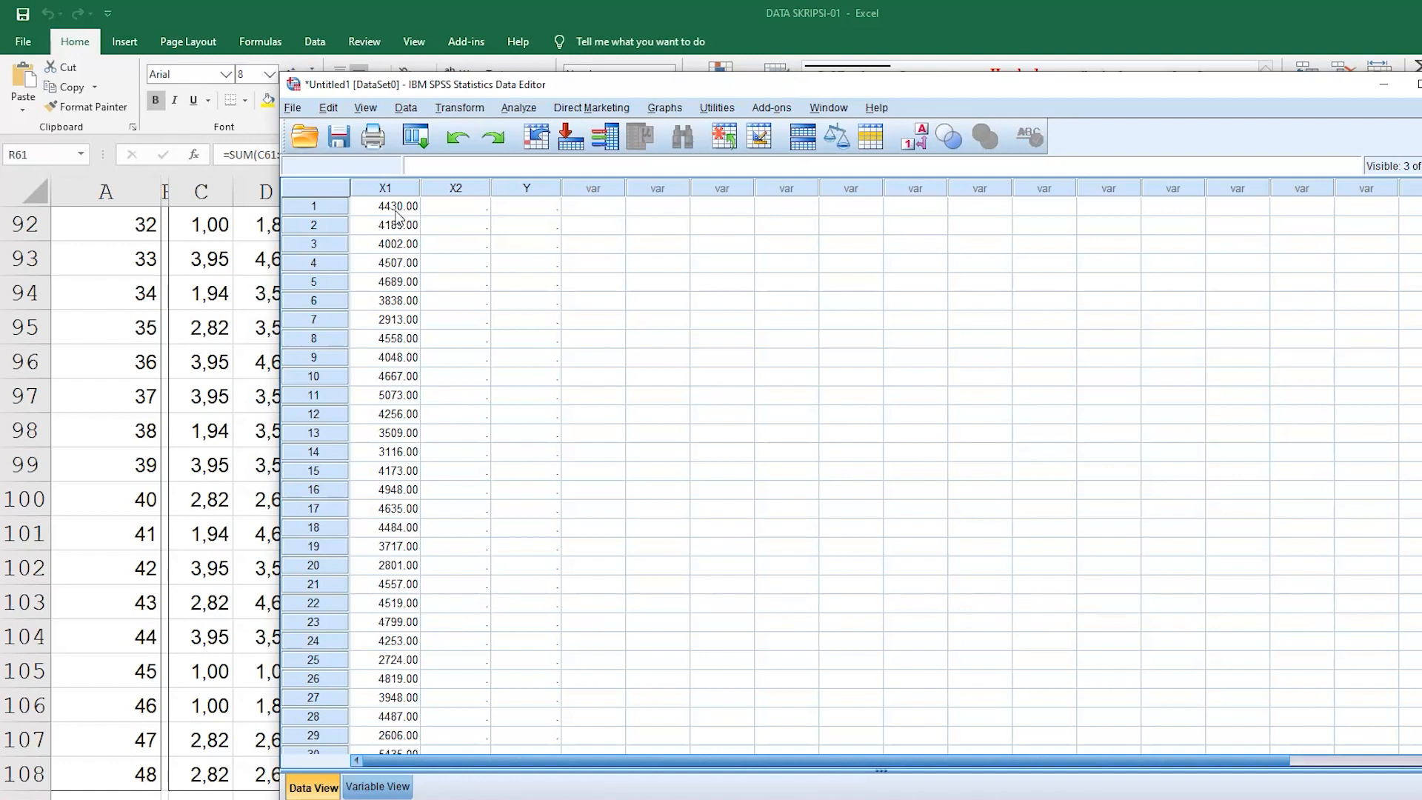
left_click(404, 247)
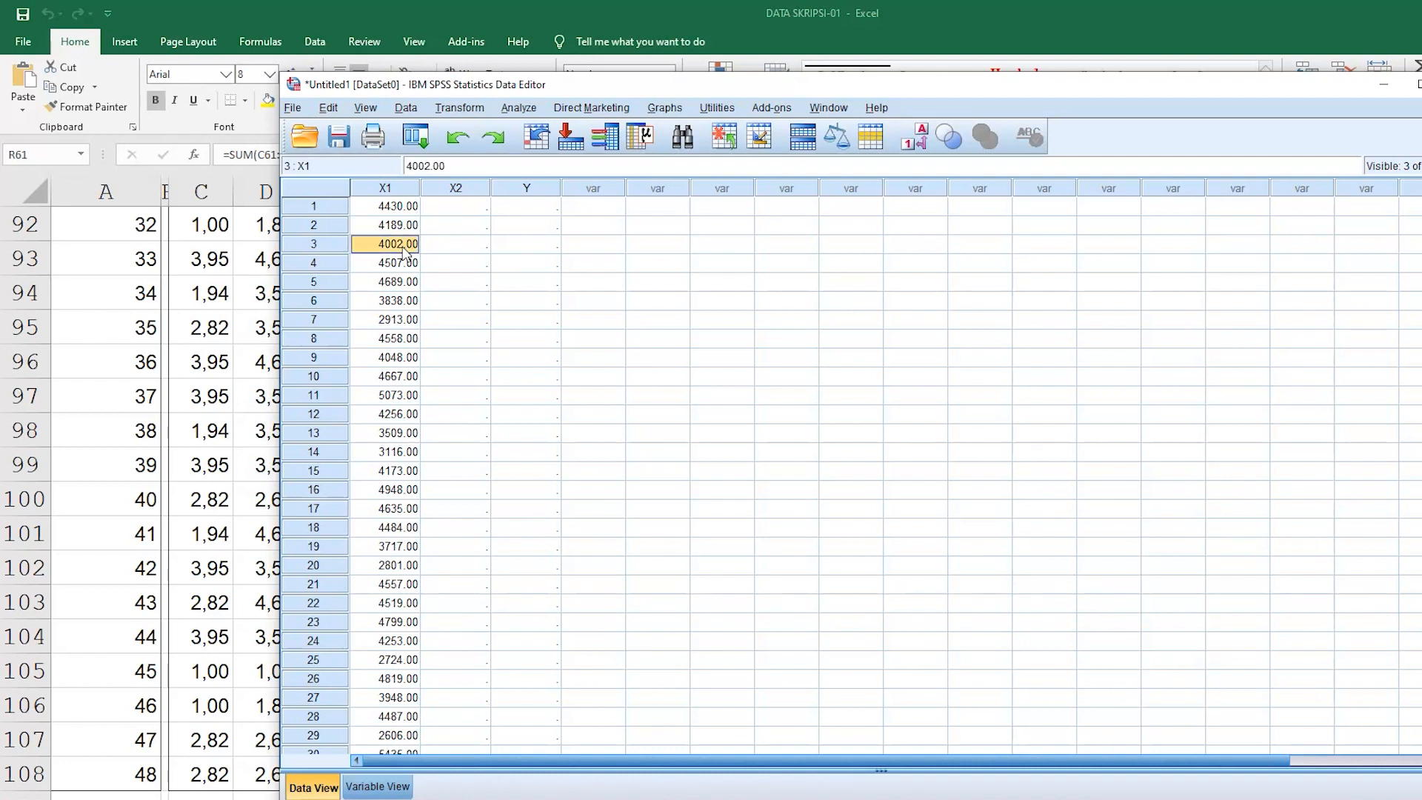
left_click(404, 357)
left_click(398, 210)
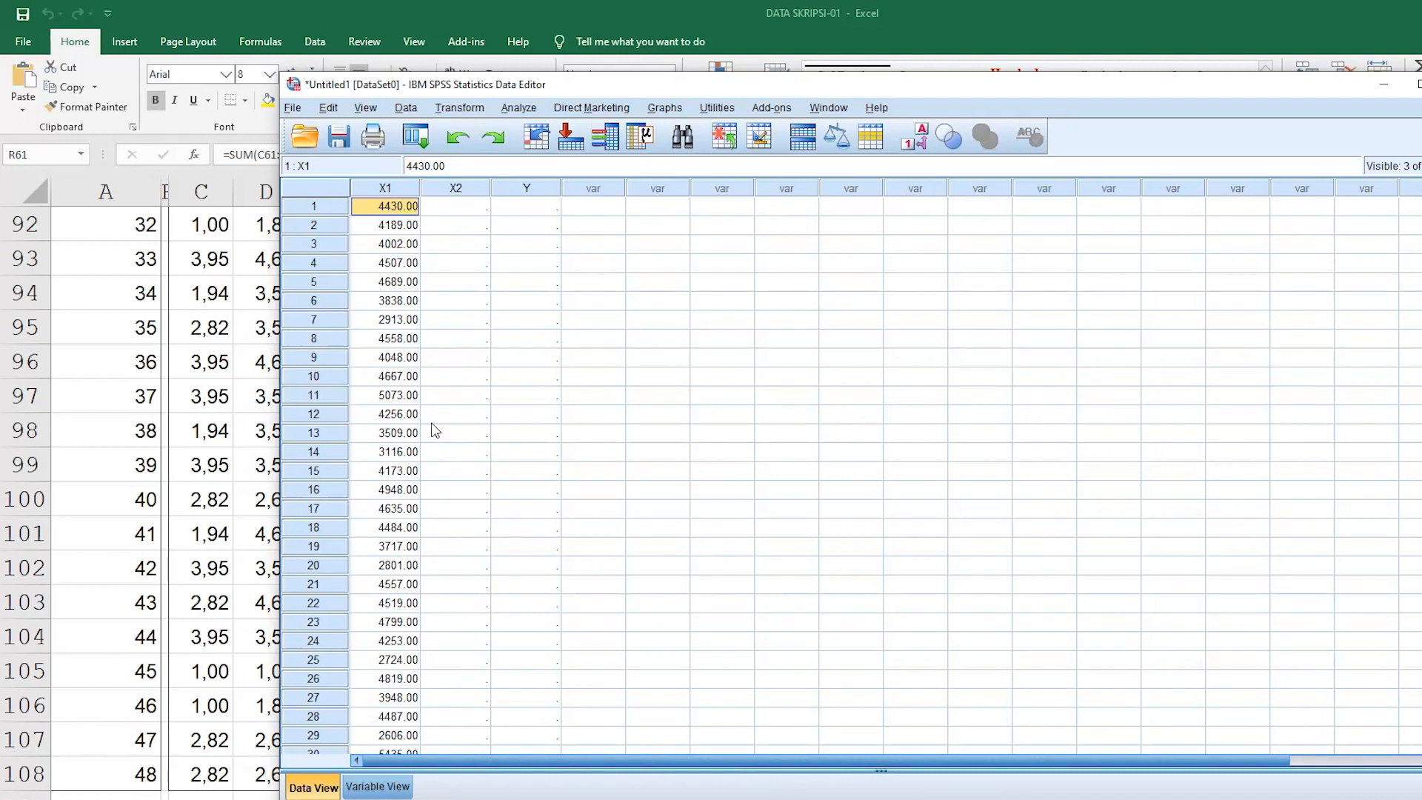
left_click(402, 282)
left_click(396, 393)
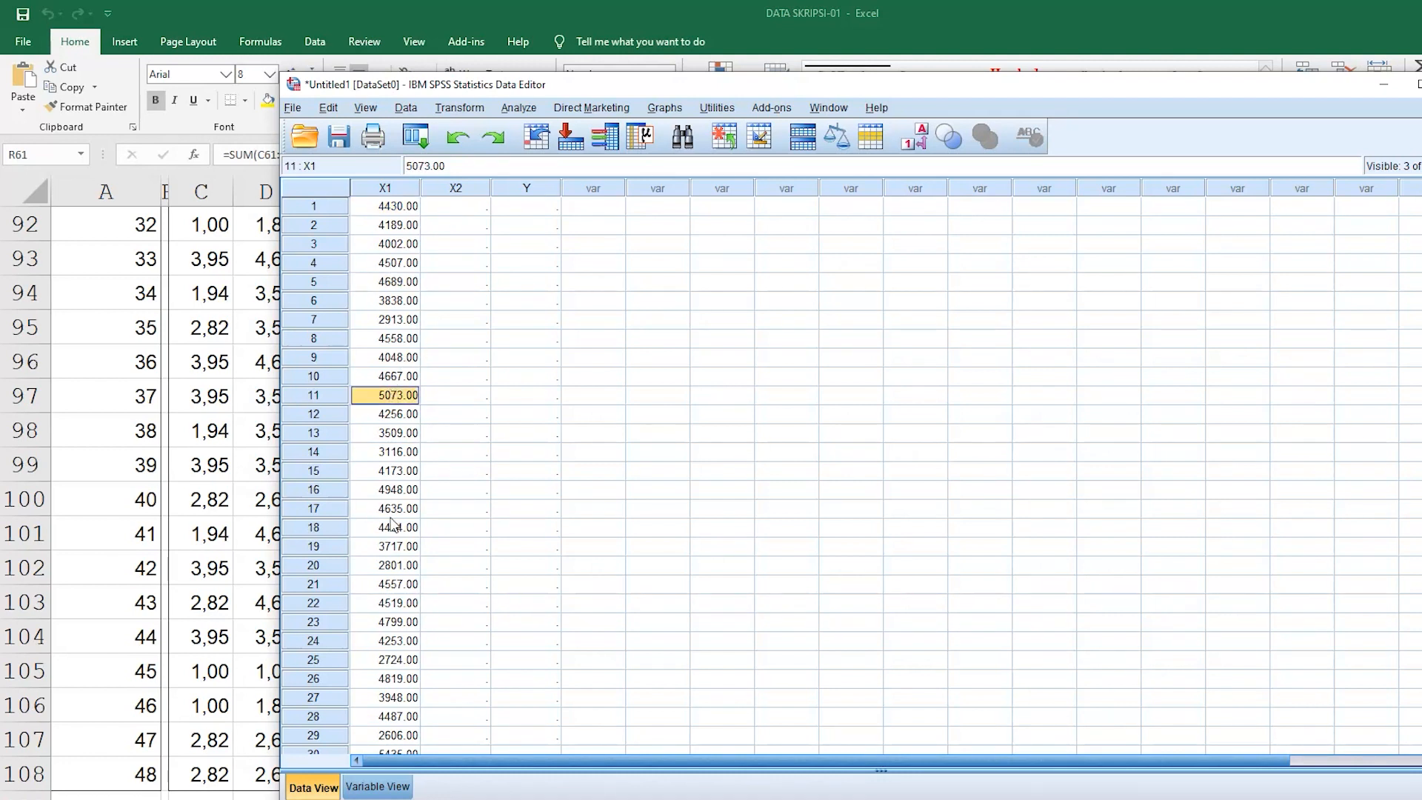
- Undo the paste of the comma-formatted totals in the X1 column
left_click(401, 472)
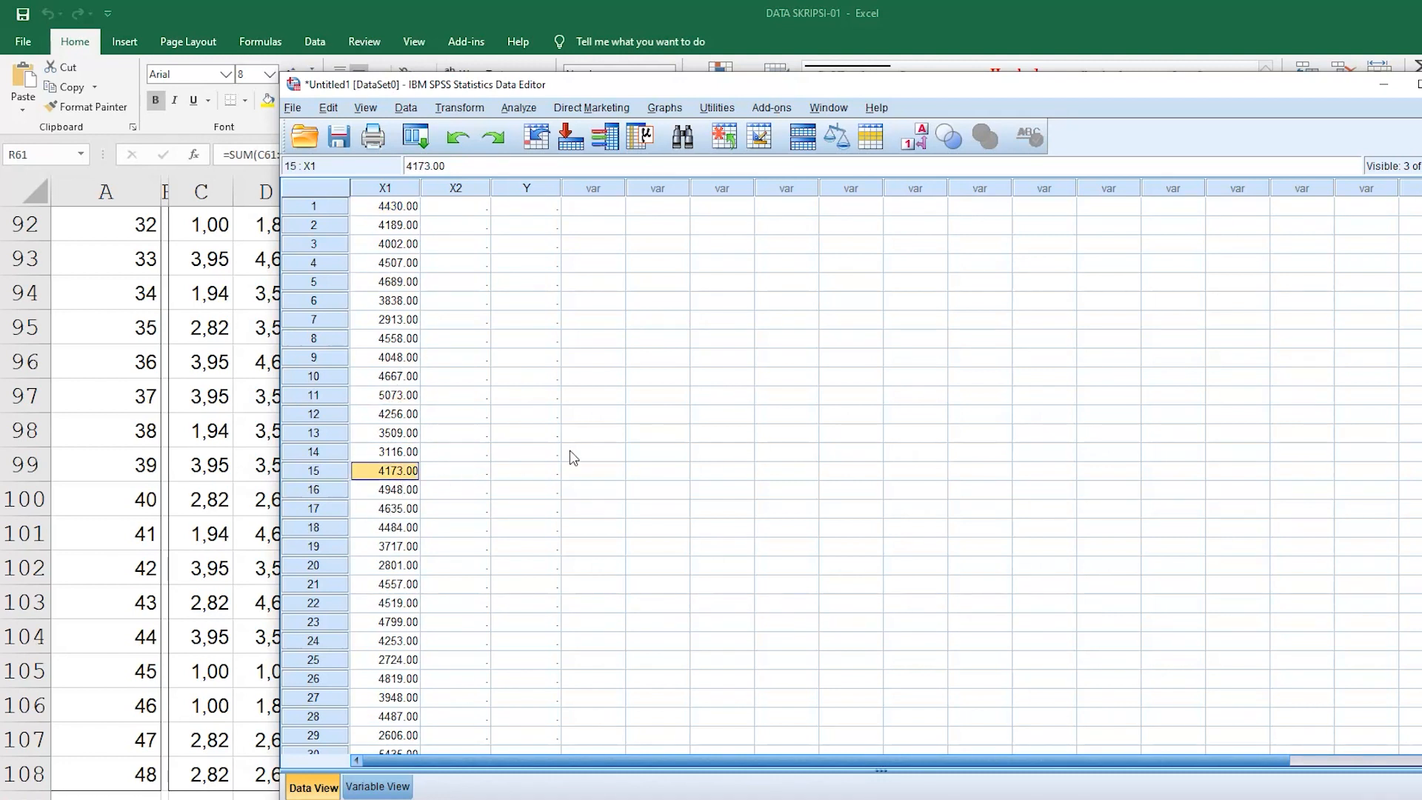
left_click(459, 143)
left_click(881, 492)
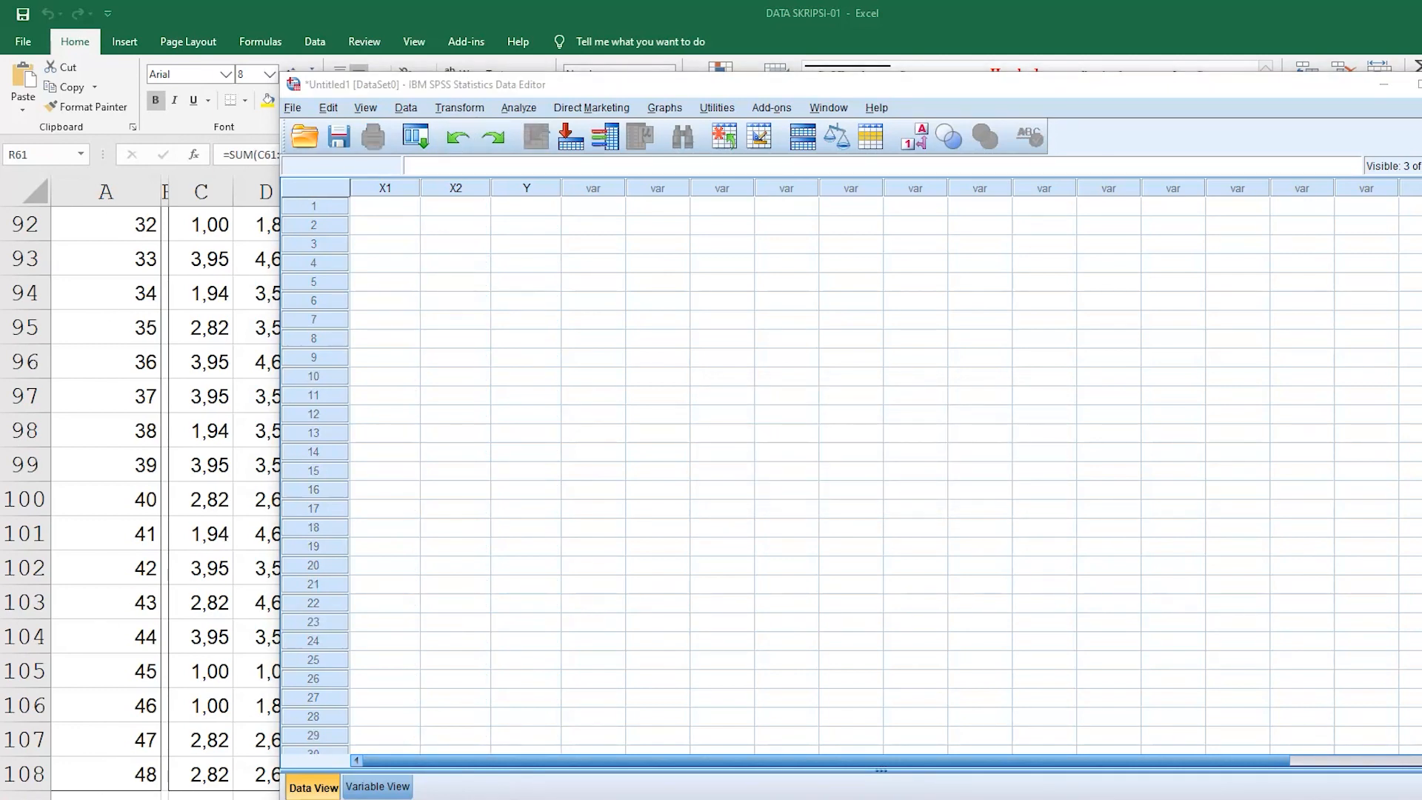
- Switch to the Windows time and language settings and open the Region dialog for date, time and number formats
left_click(21, 784)
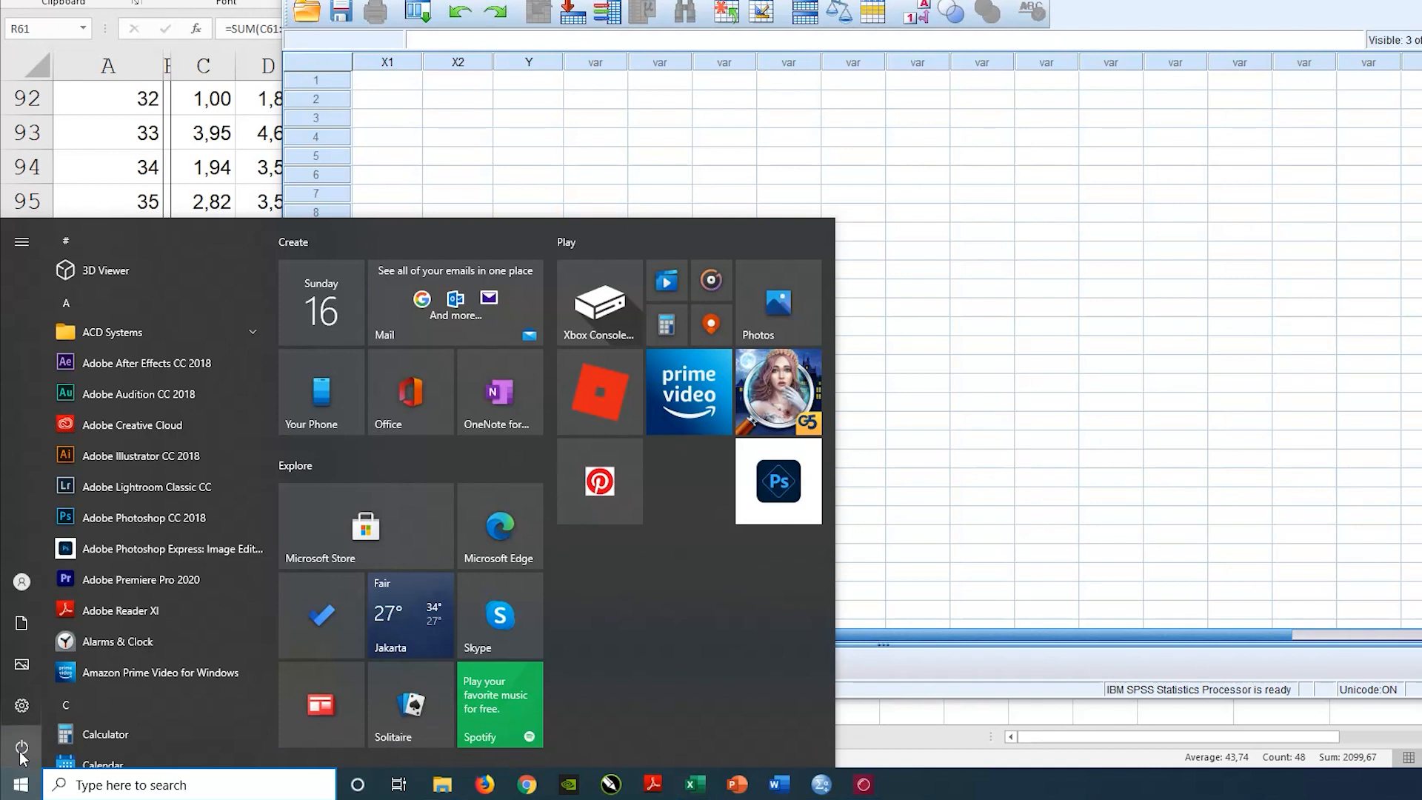
mouse_move(24, 710)
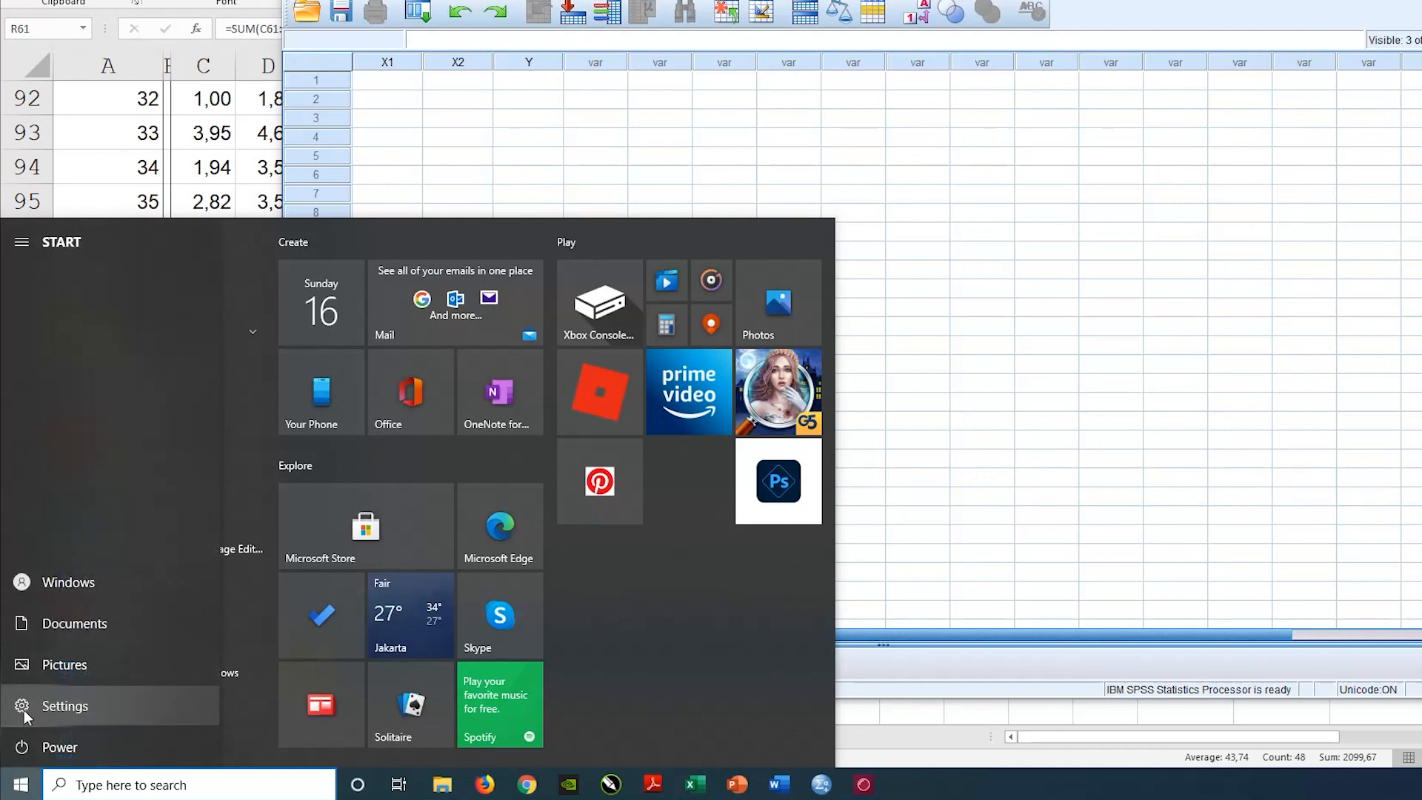
left_click(83, 706)
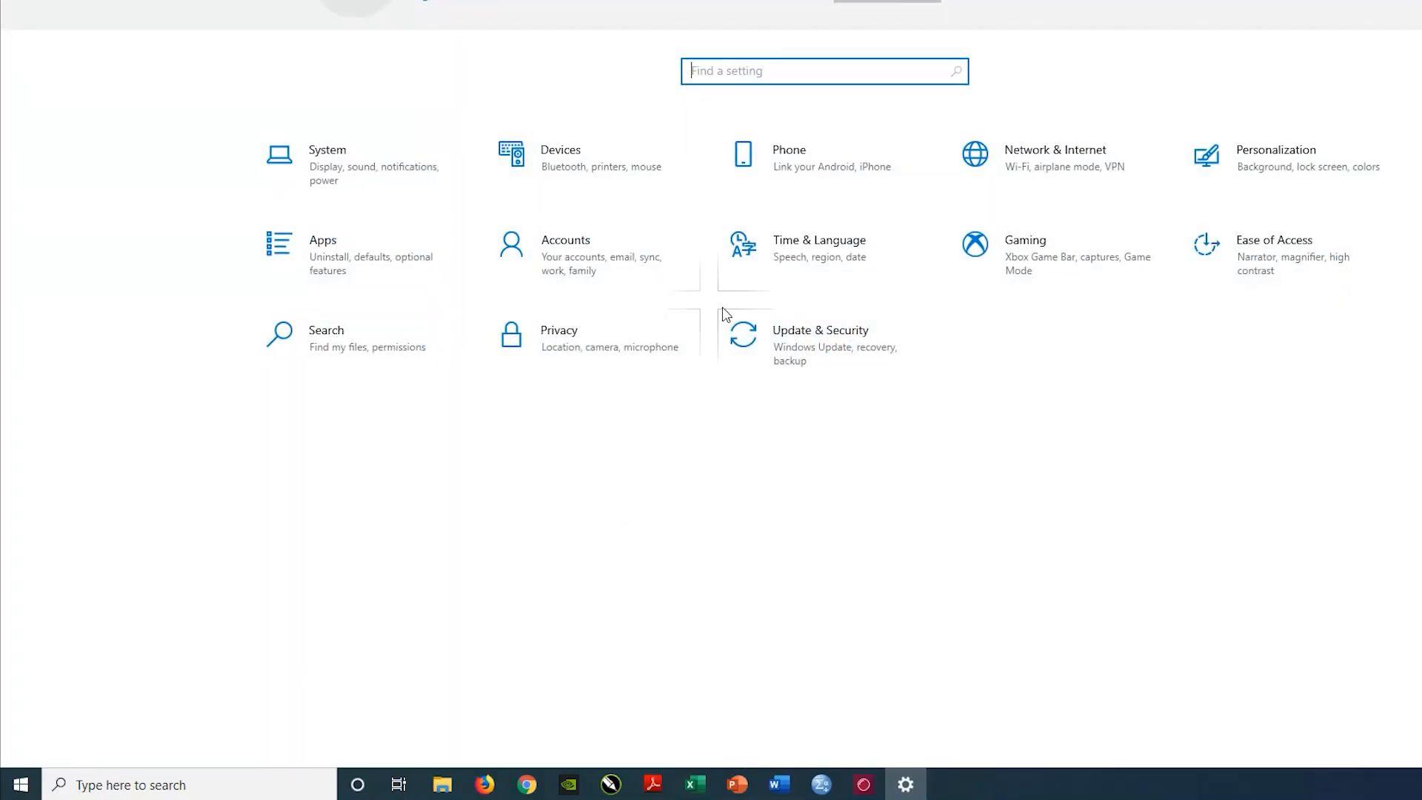
left_click(800, 265)
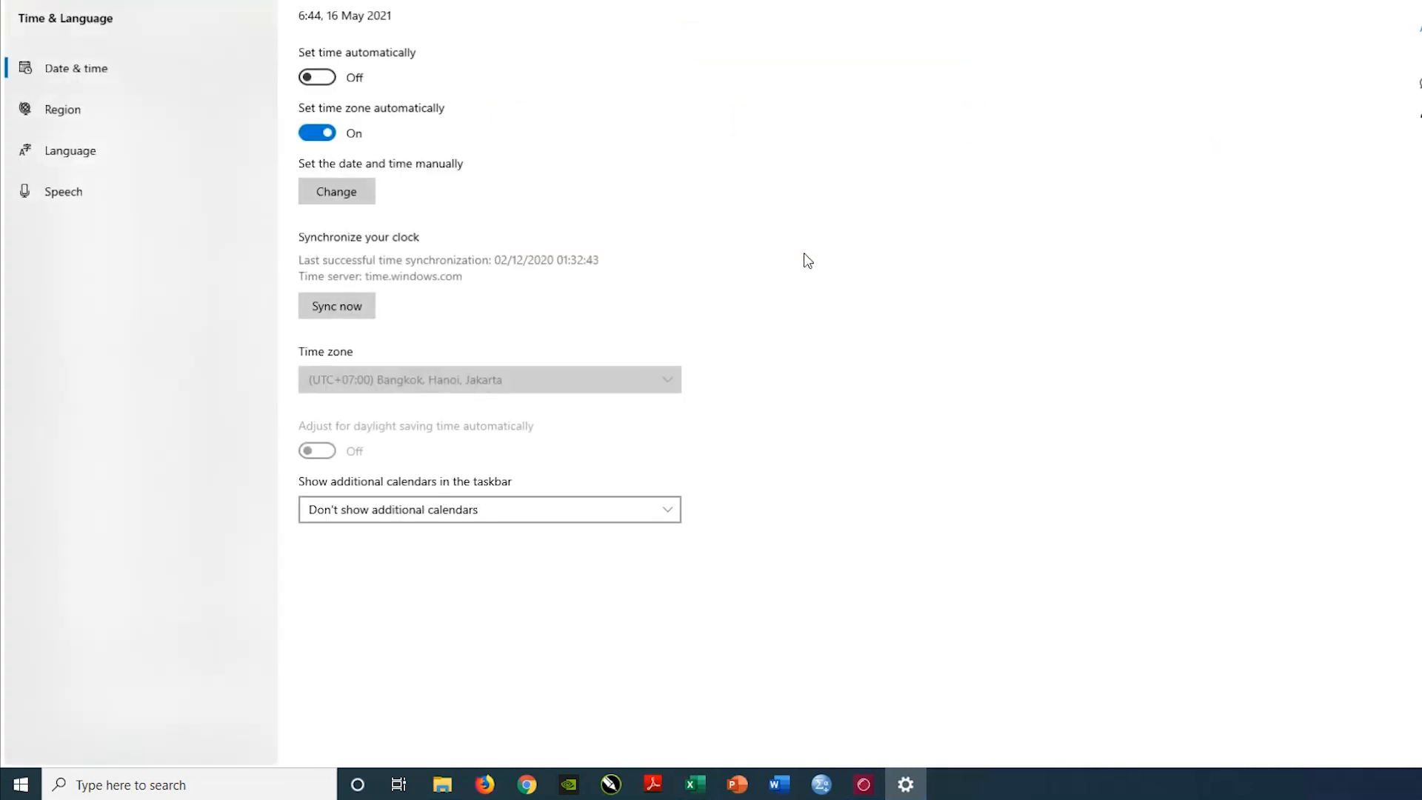
left_click(100, 120)
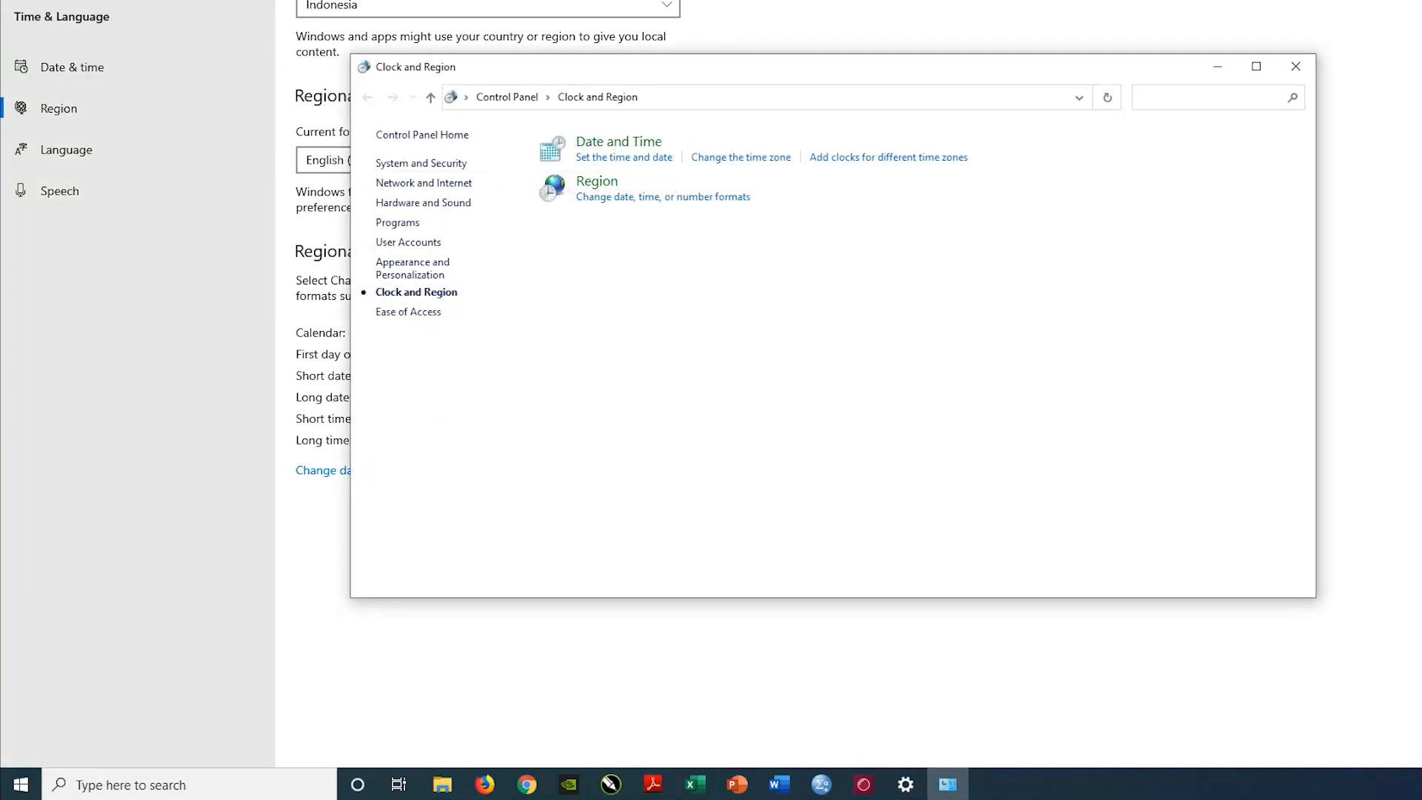
left_click(622, 199)
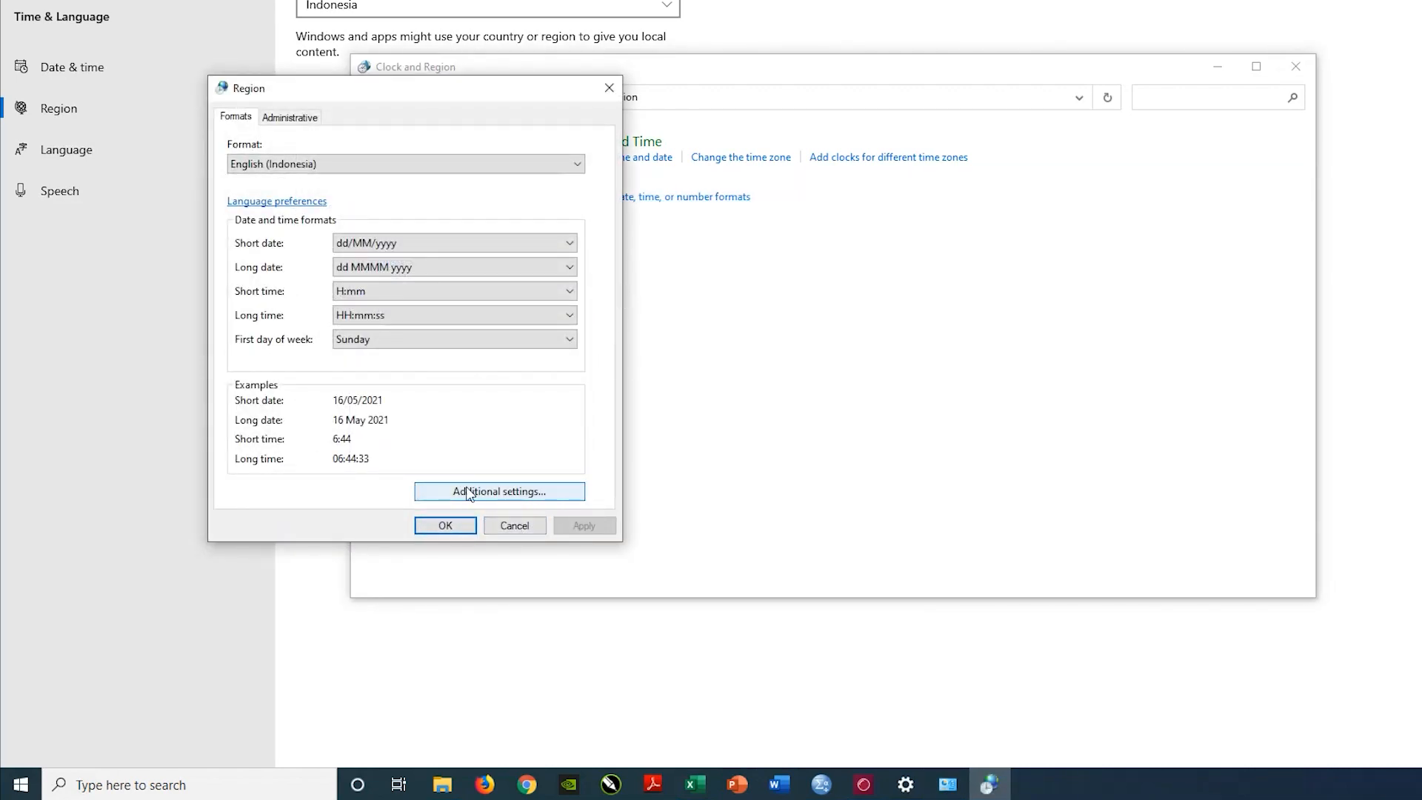
- Set the Windows decimal symbol to a period, confirm the regional format and close the Clock and Region window
left_click(478, 490)
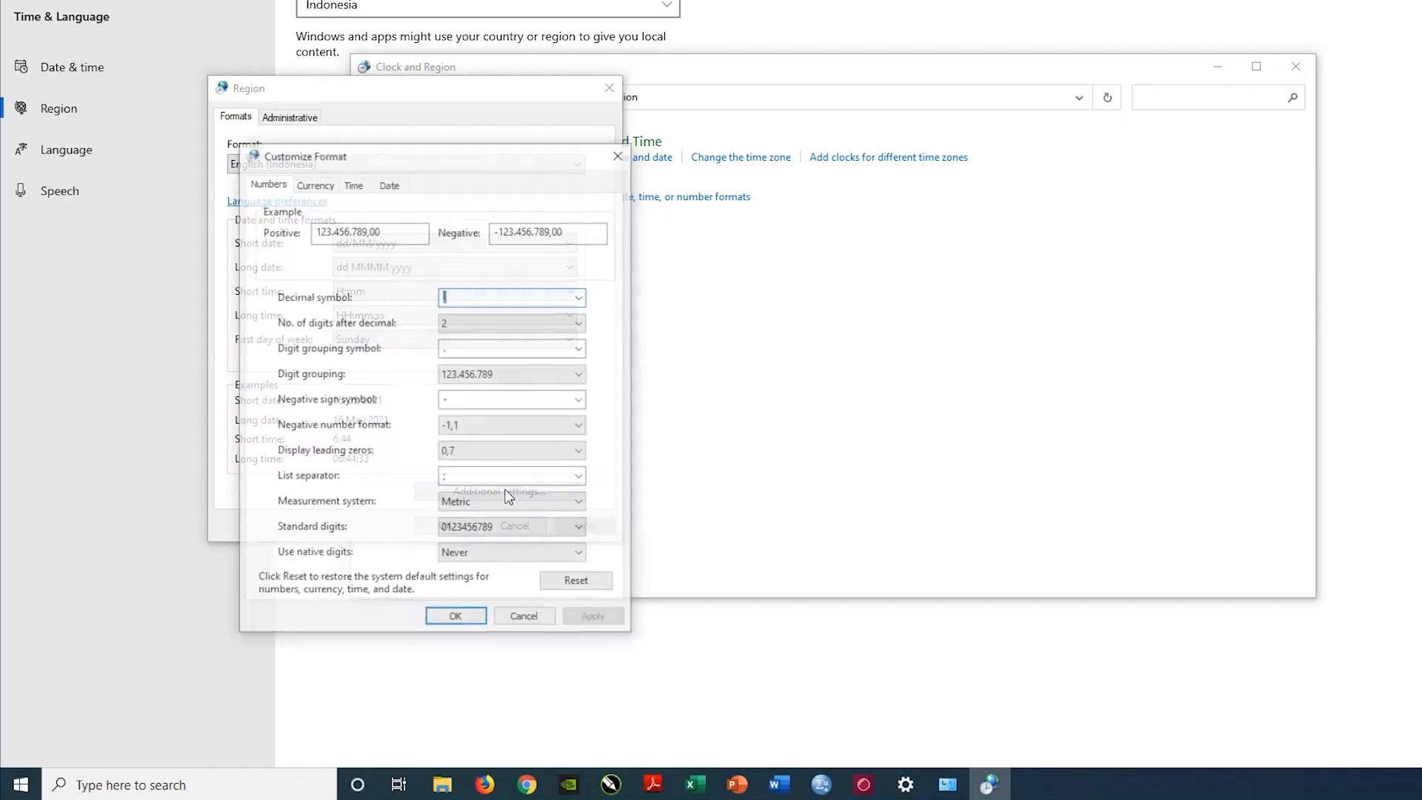
left_click(582, 297)
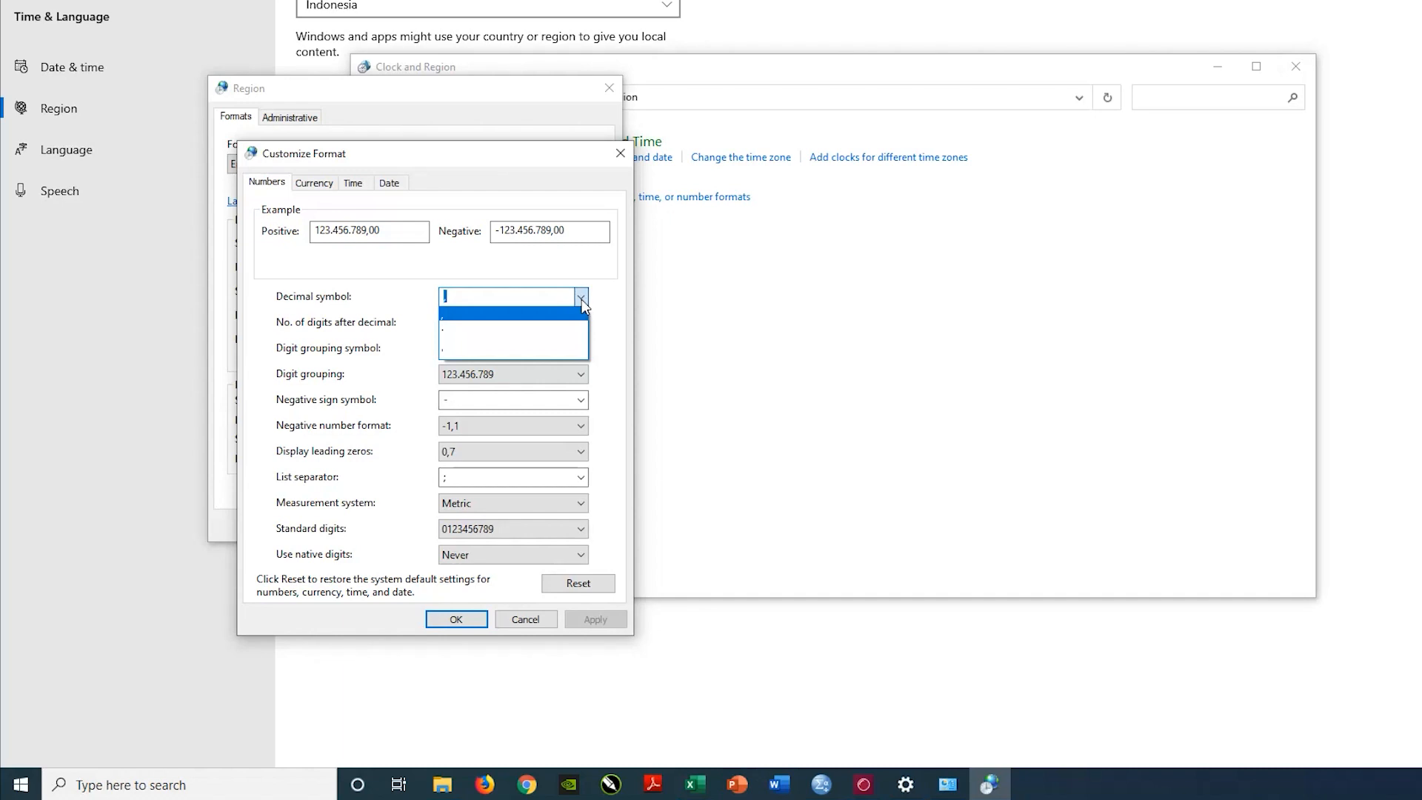
left_click(480, 332)
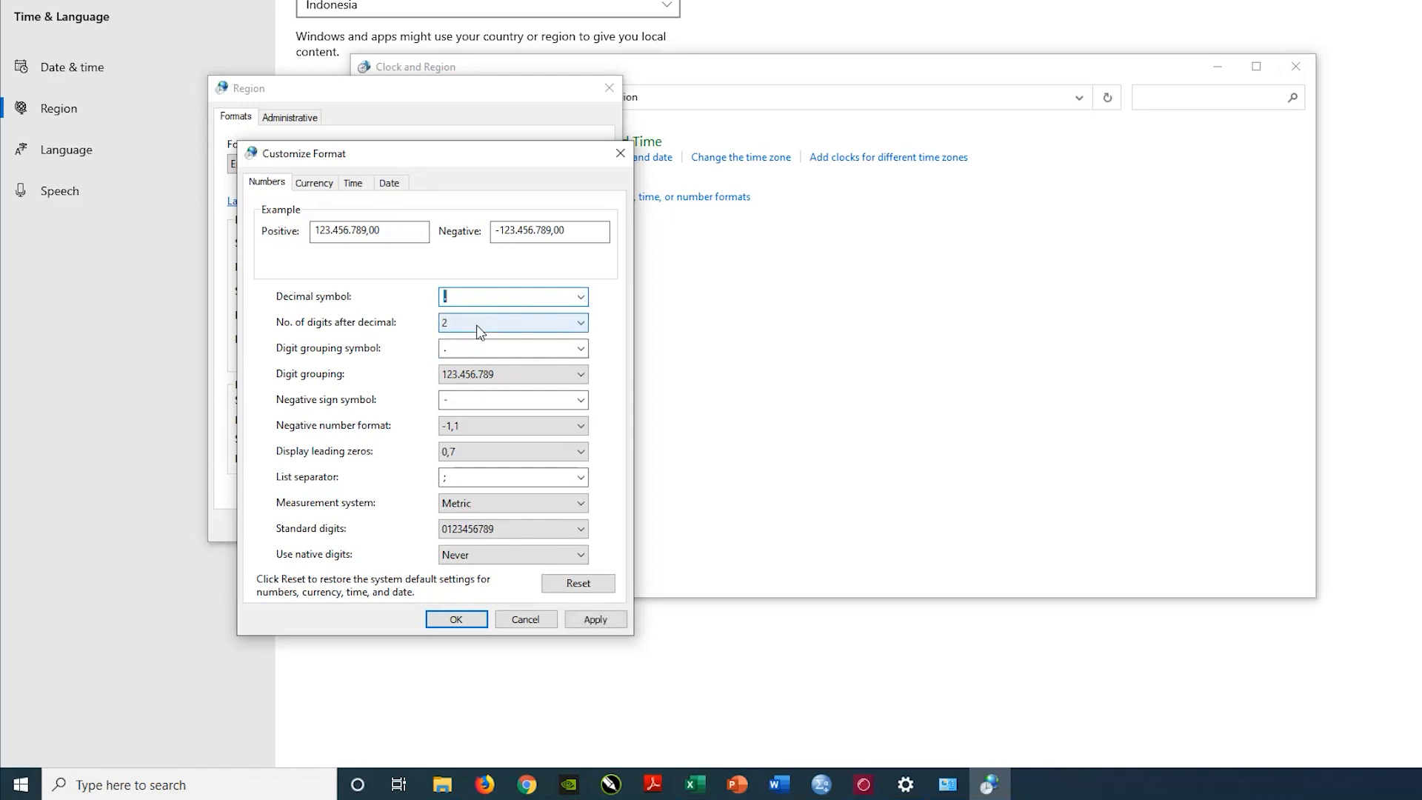
left_click(465, 622)
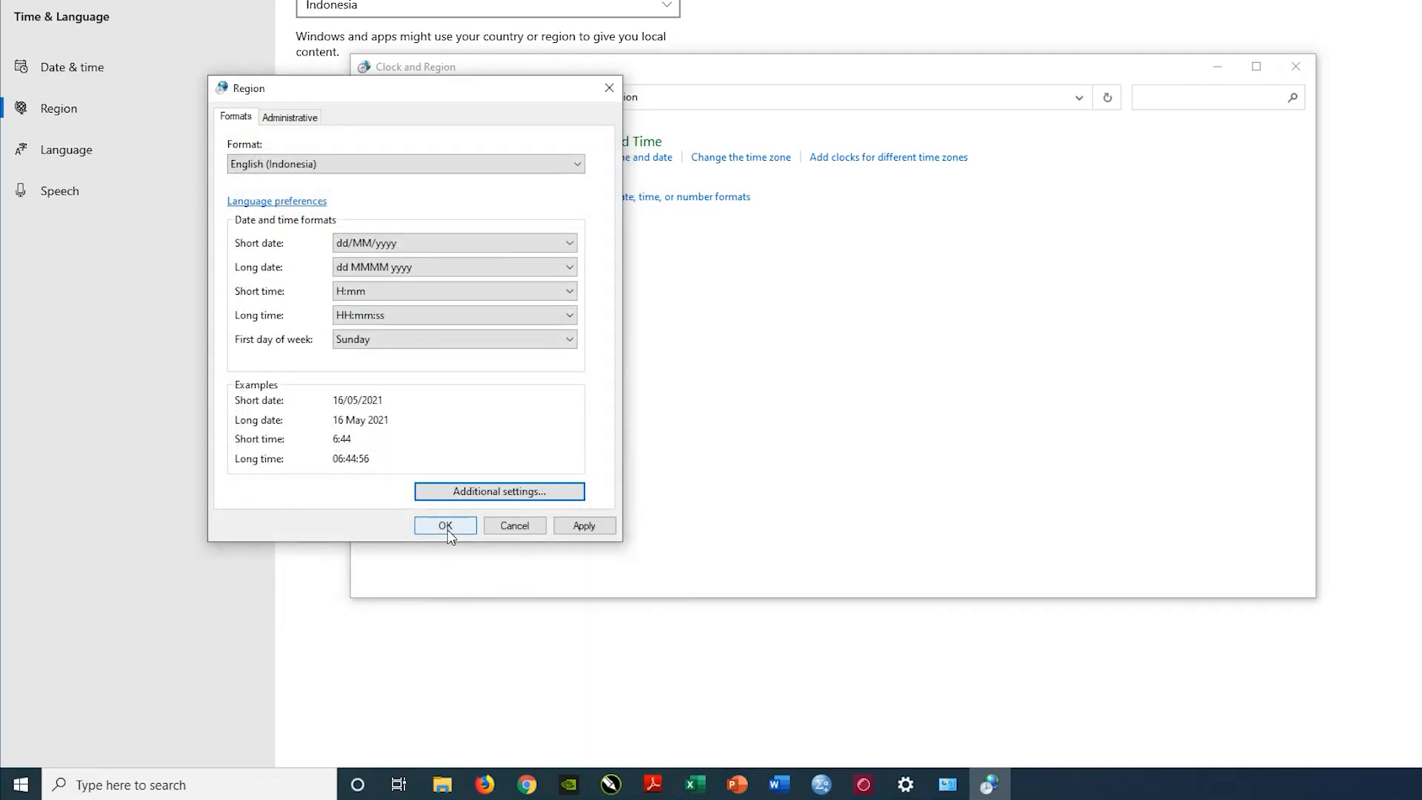
left_click(447, 531)
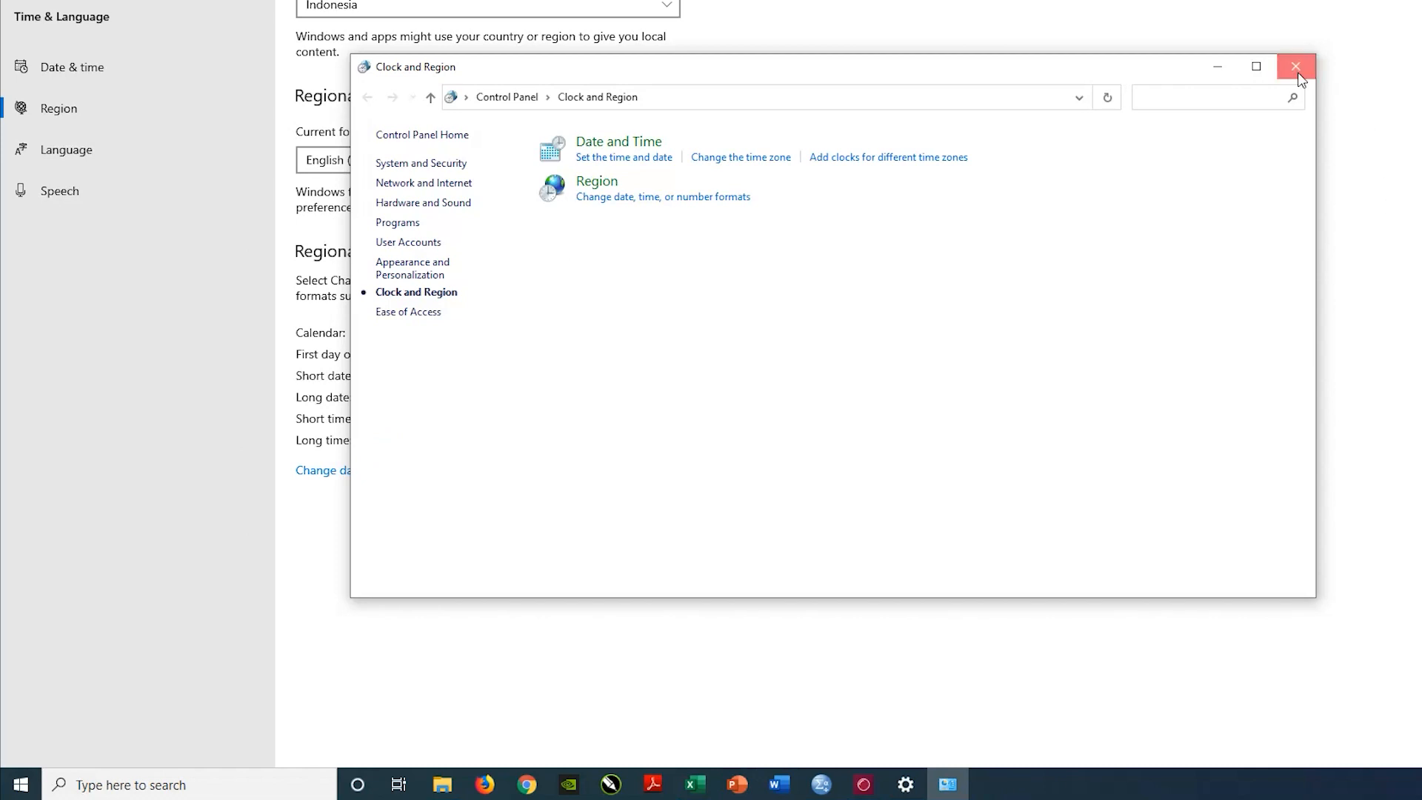
left_click(1295, 69)
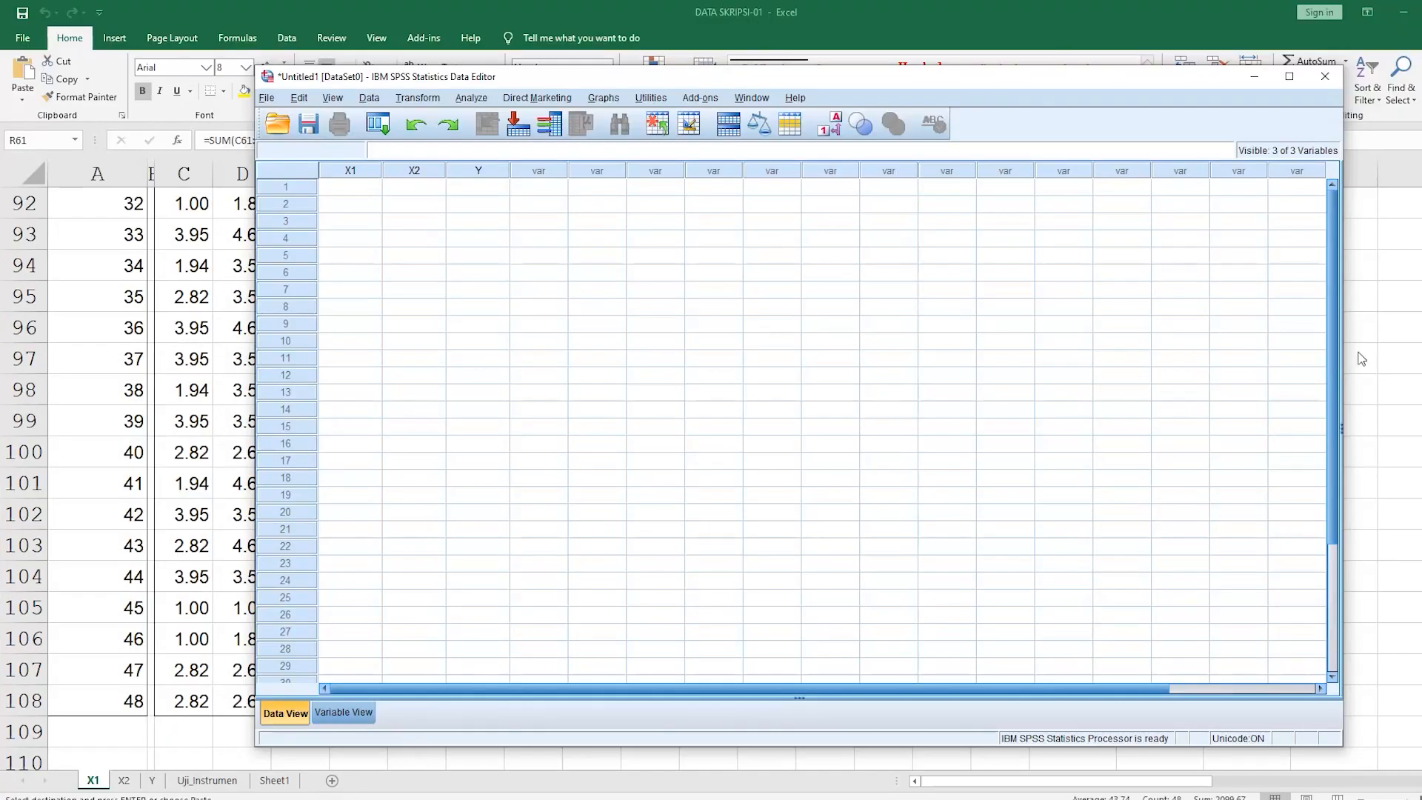
- Switch to the Excel workbook and copy the period-formatted X1 totals in R61:R108 of the Succesive Interval table
left_click(1379, 379)
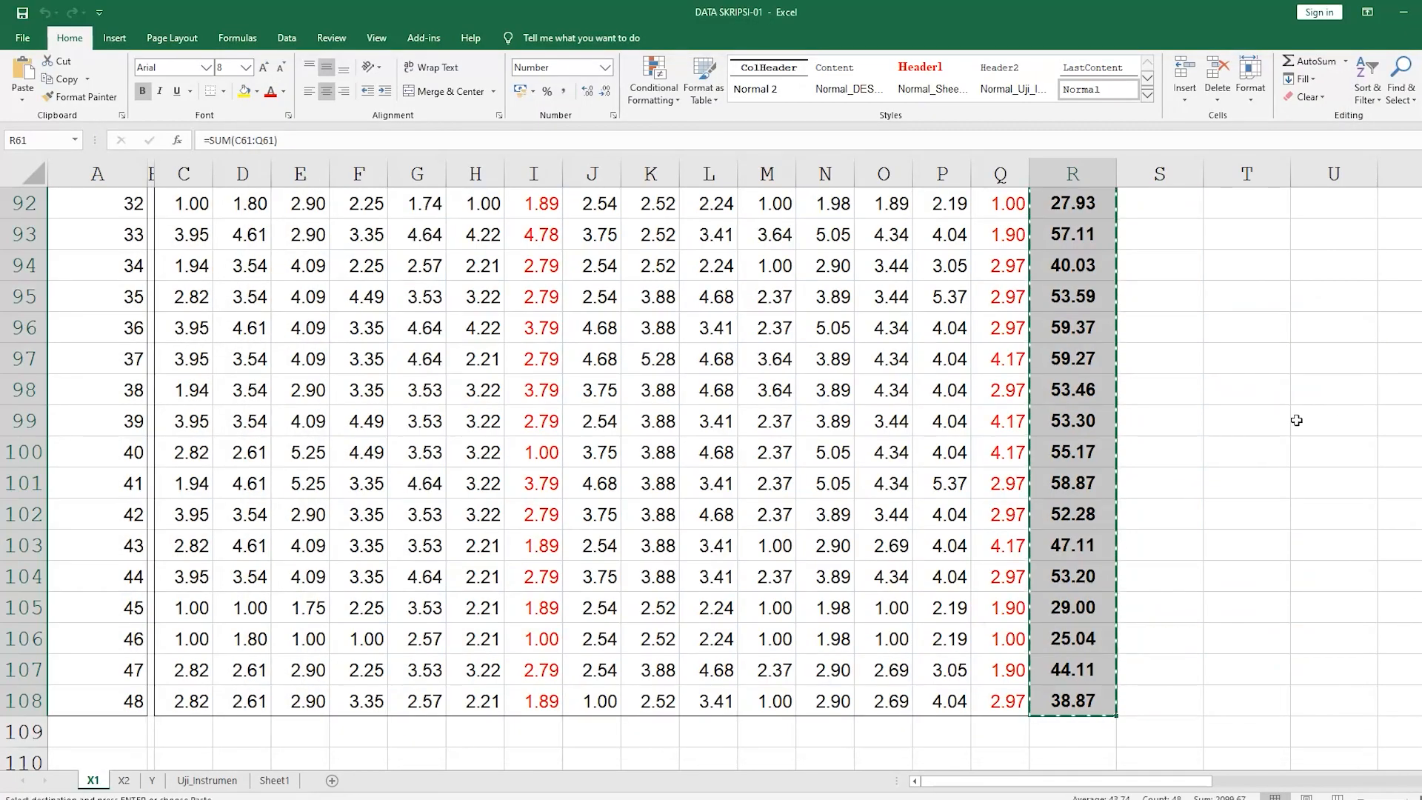
scroll(1229, 407, "up", 13)
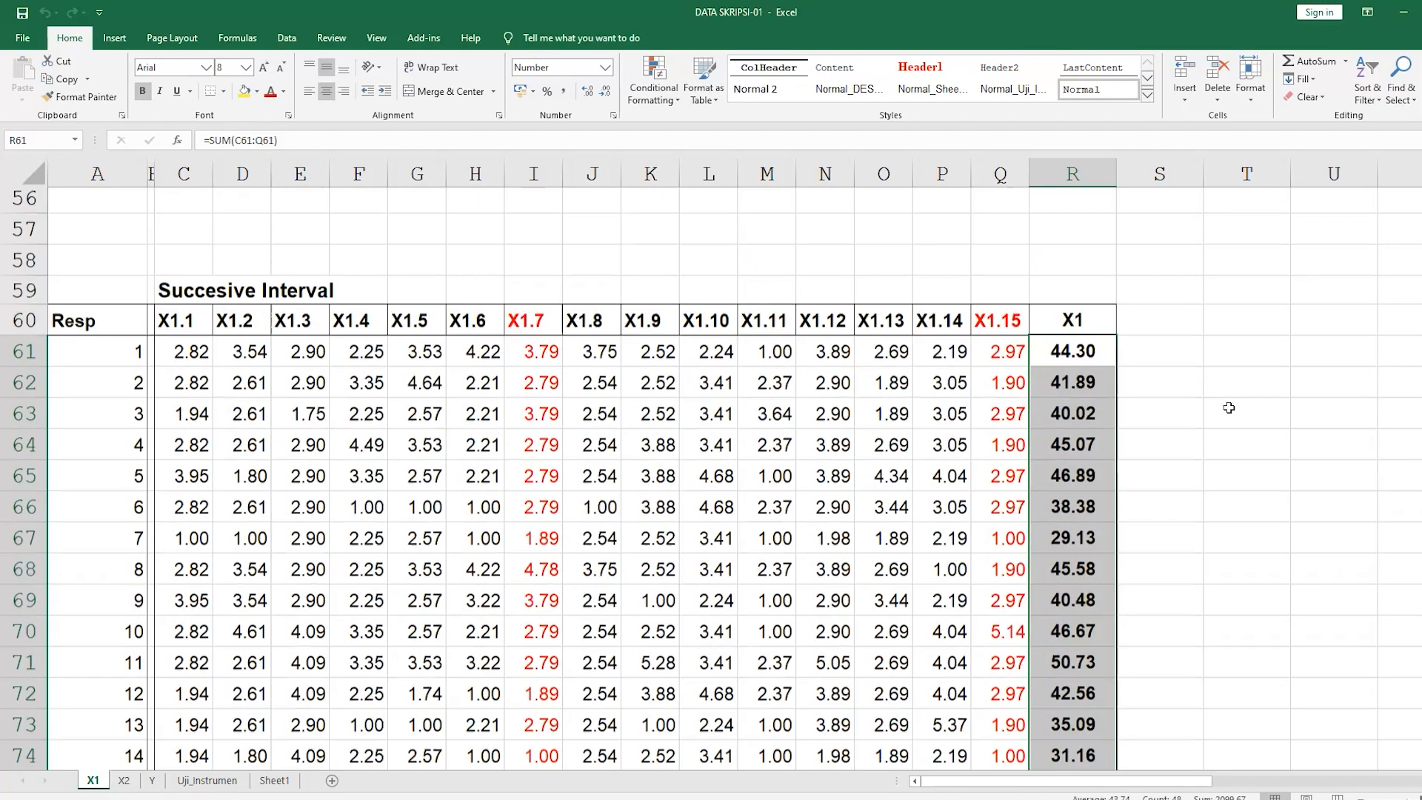
double_click(1230, 520)
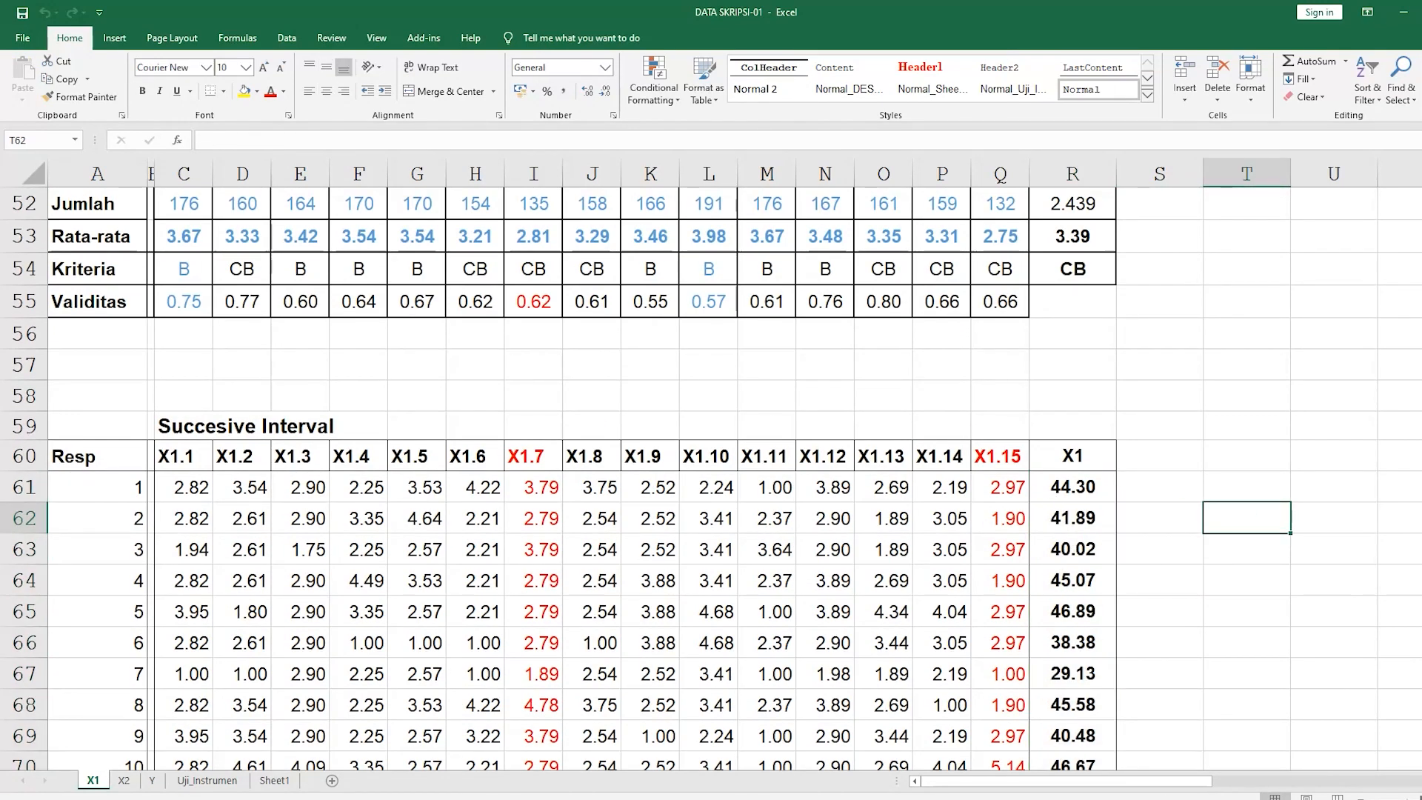
left_click(1071, 489)
scroll(1217, 522, "down", 1)
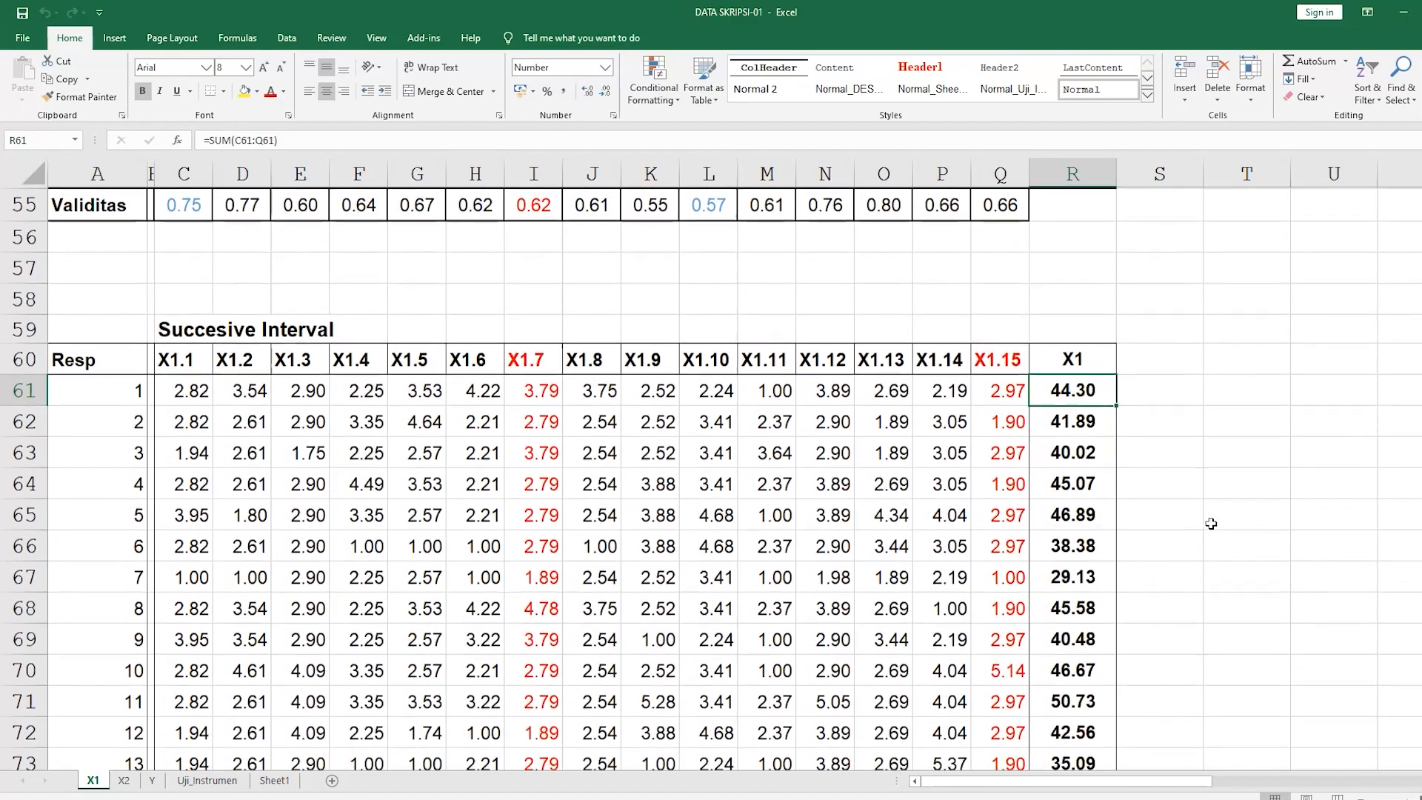
left_click(1215, 521)
left_click_drag(1072, 389, 1115, 715)
key("ctrl+c")
- Switch to SPSS and paste the period-formatted totals into the X1 column from case 1
key("alt+Tab")
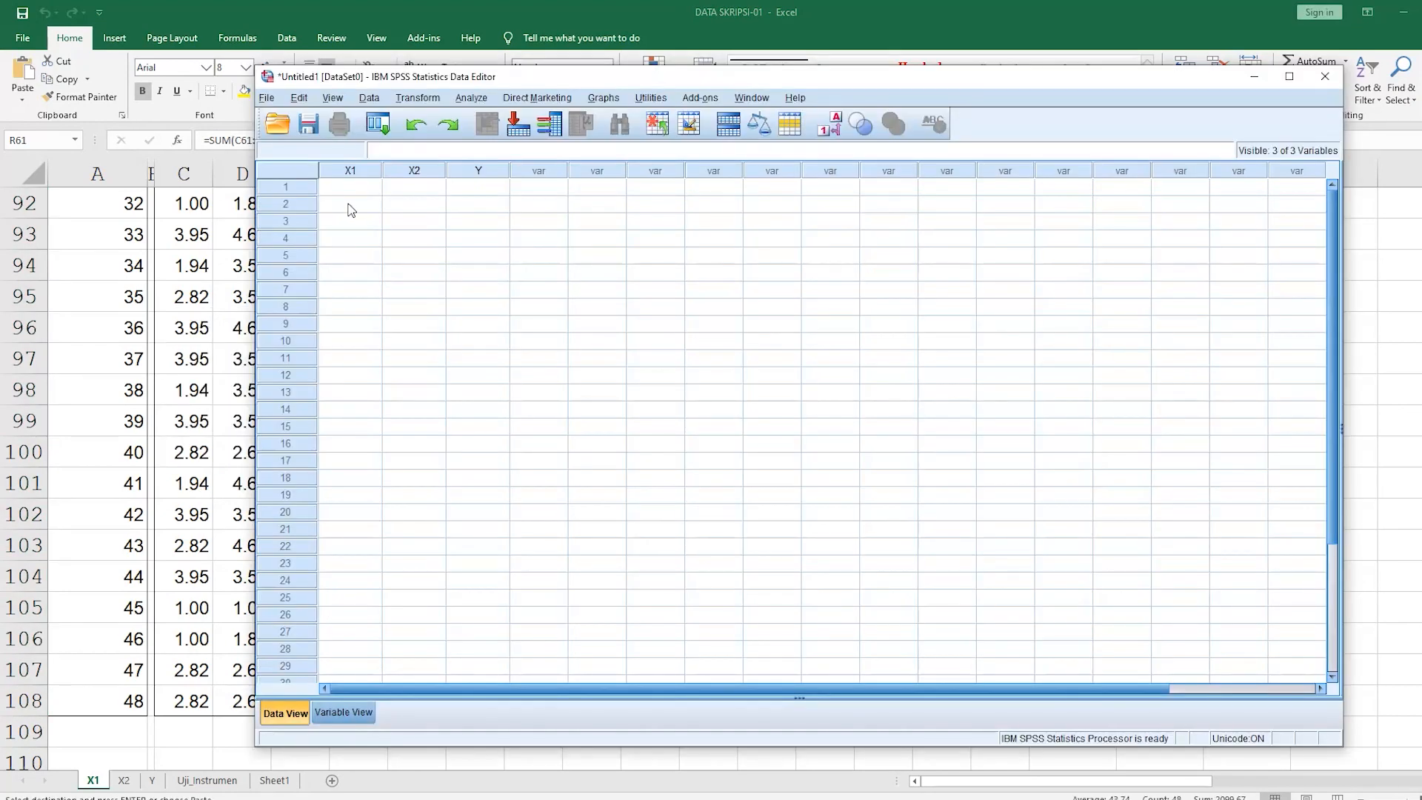
left_click(351, 191)
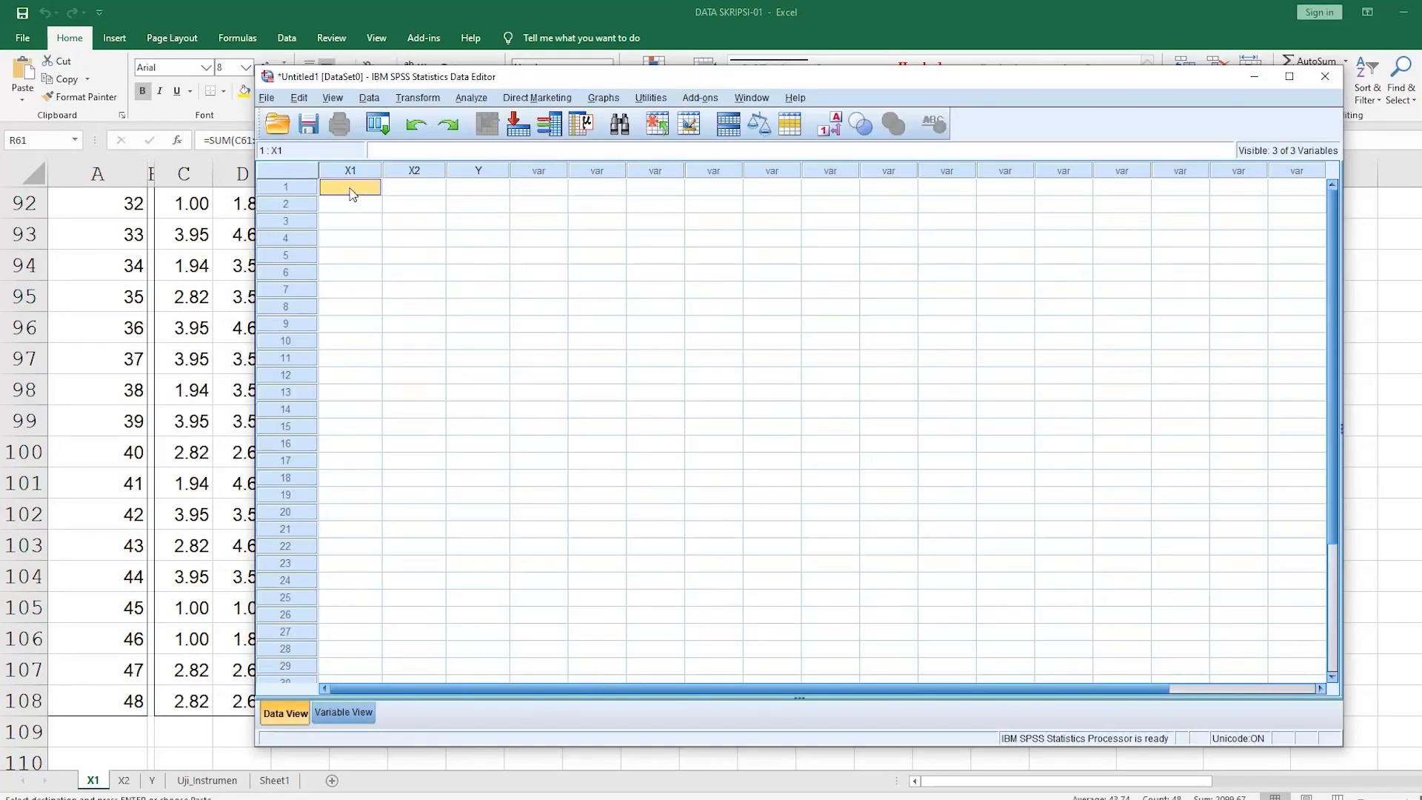
right_click(352, 193)
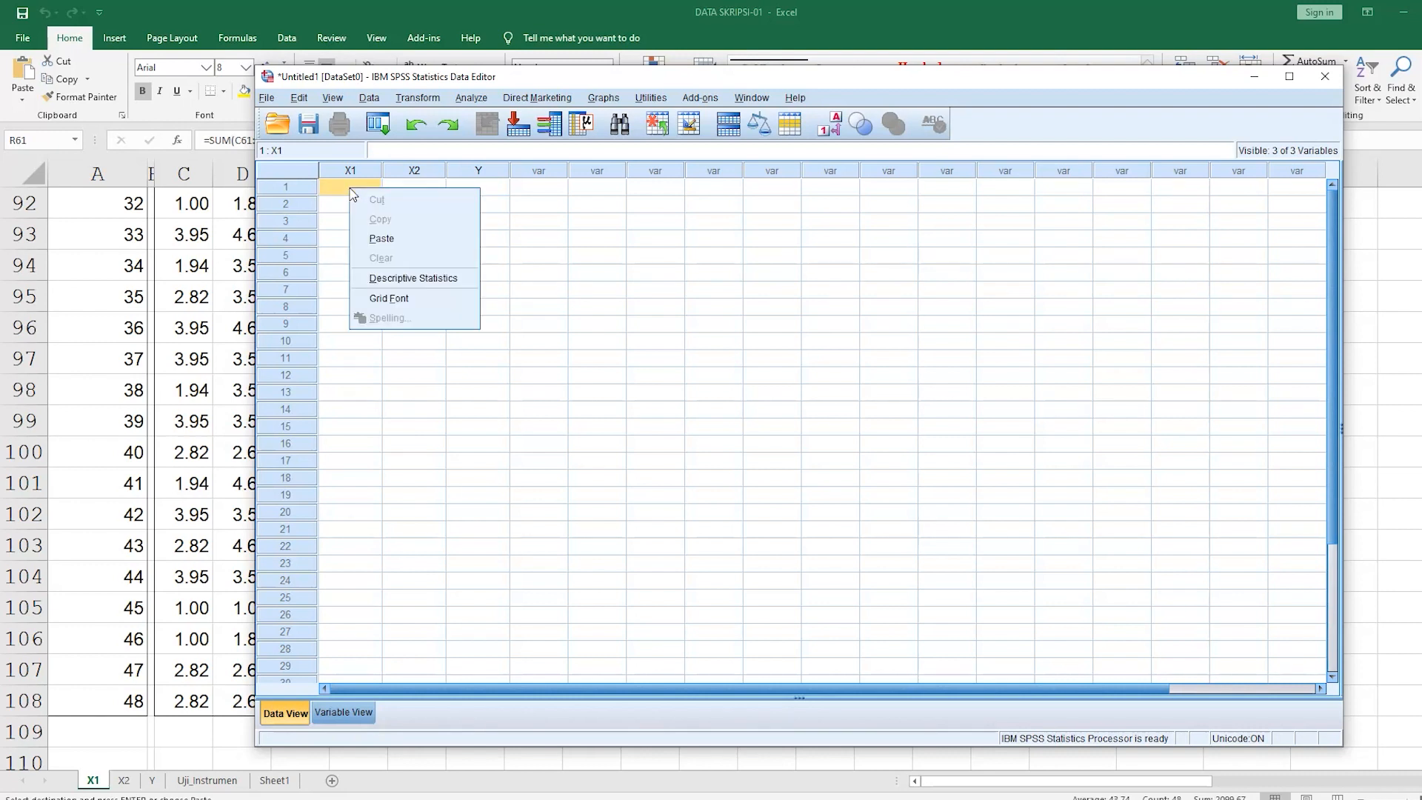
left_click(393, 249)
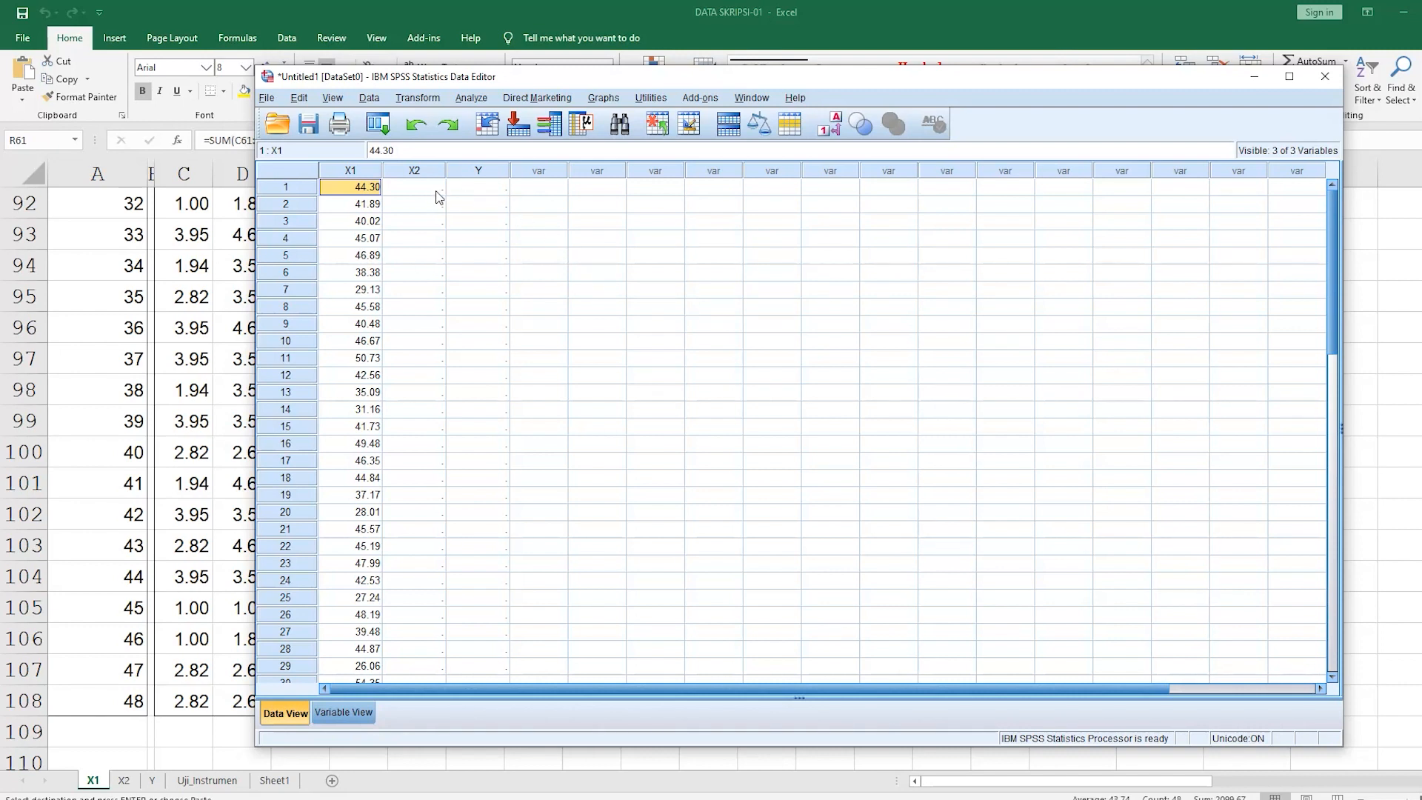
- Switch to Excel and copy the X2 totals in R61:R108 of the Succesive Interval table on the X2 sheet
left_click(136, 788)
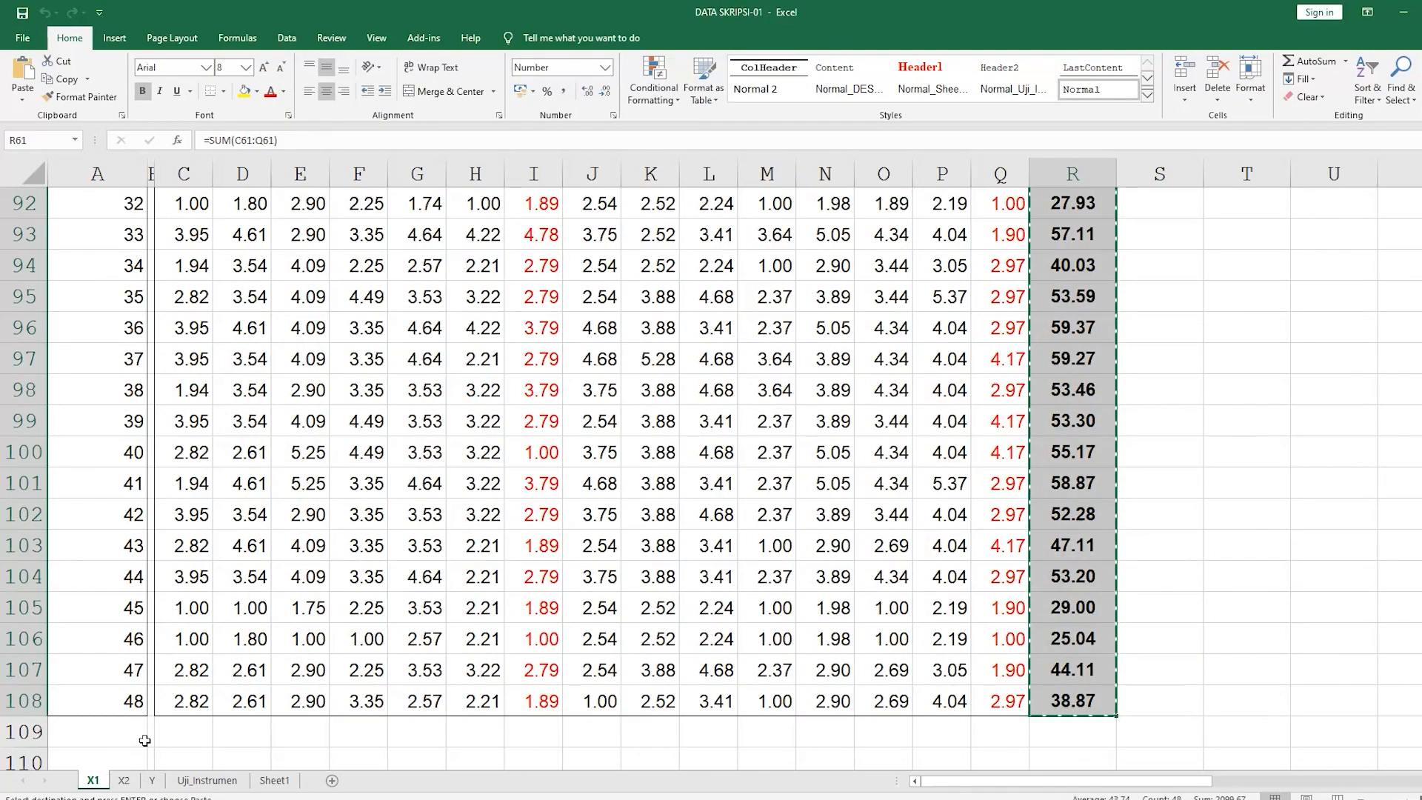
left_click(124, 781)
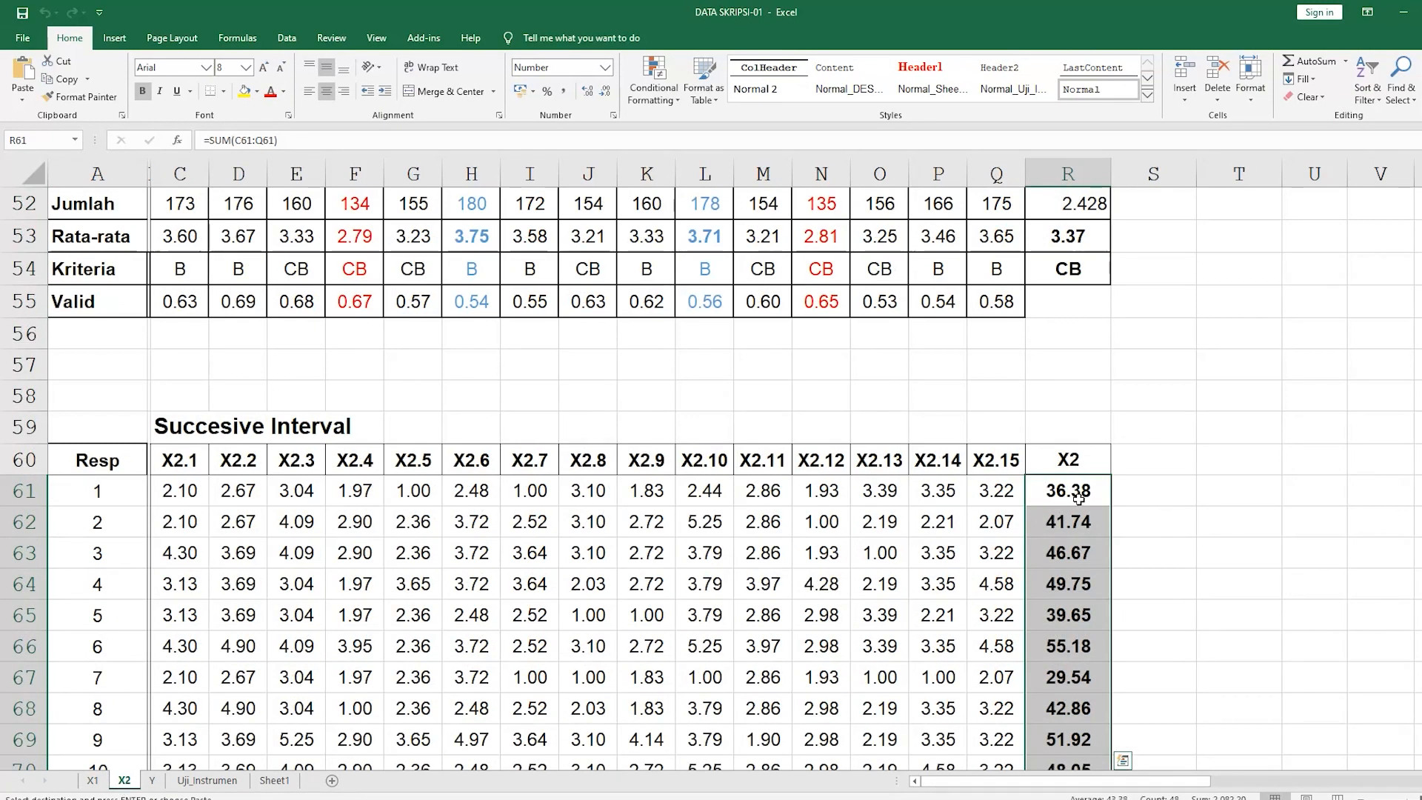
scroll(1076, 500, "down", 3)
key("ctrl+c")
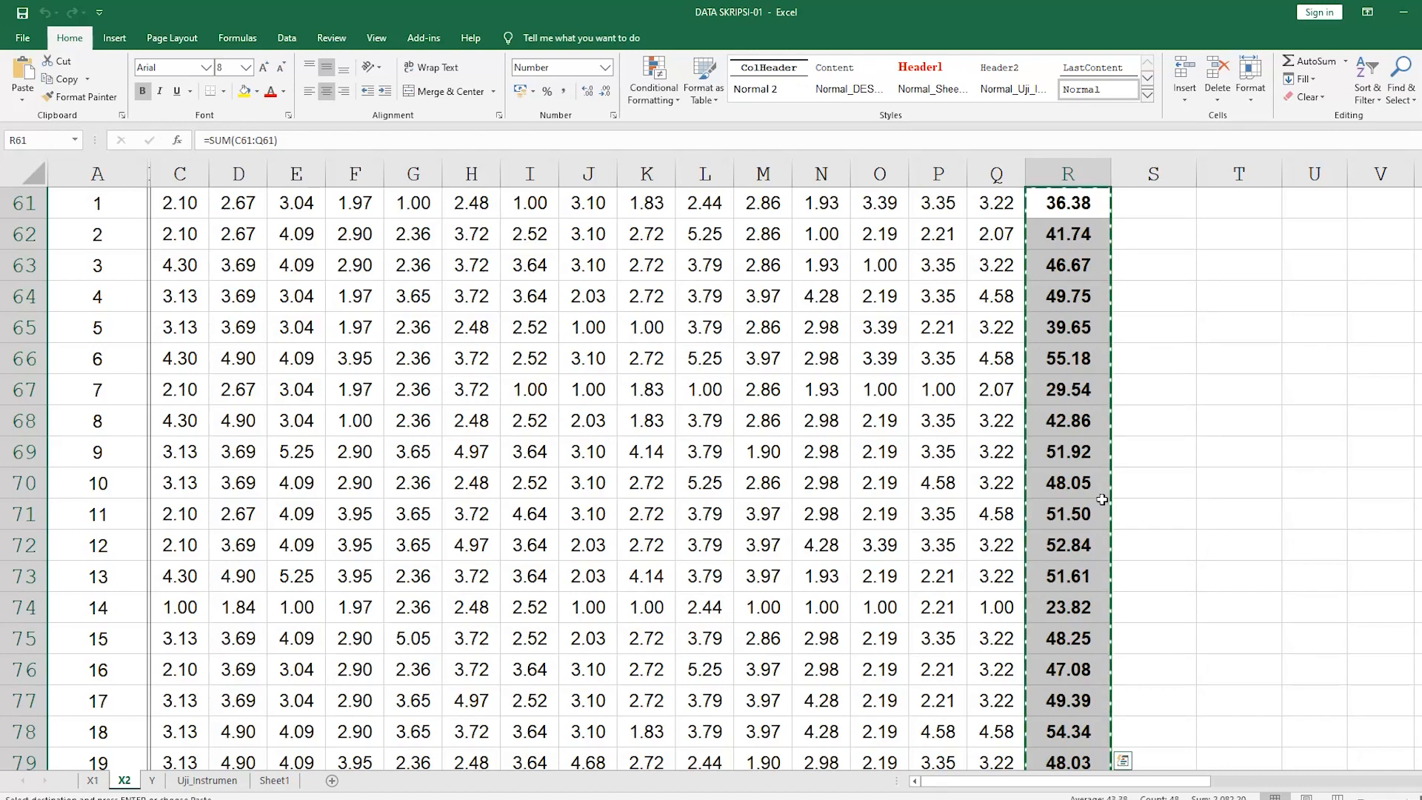
- Switch to SPSS, paste the copied totals into the X2 column from case 1 and select the first Y cell
key("alt+Tab")
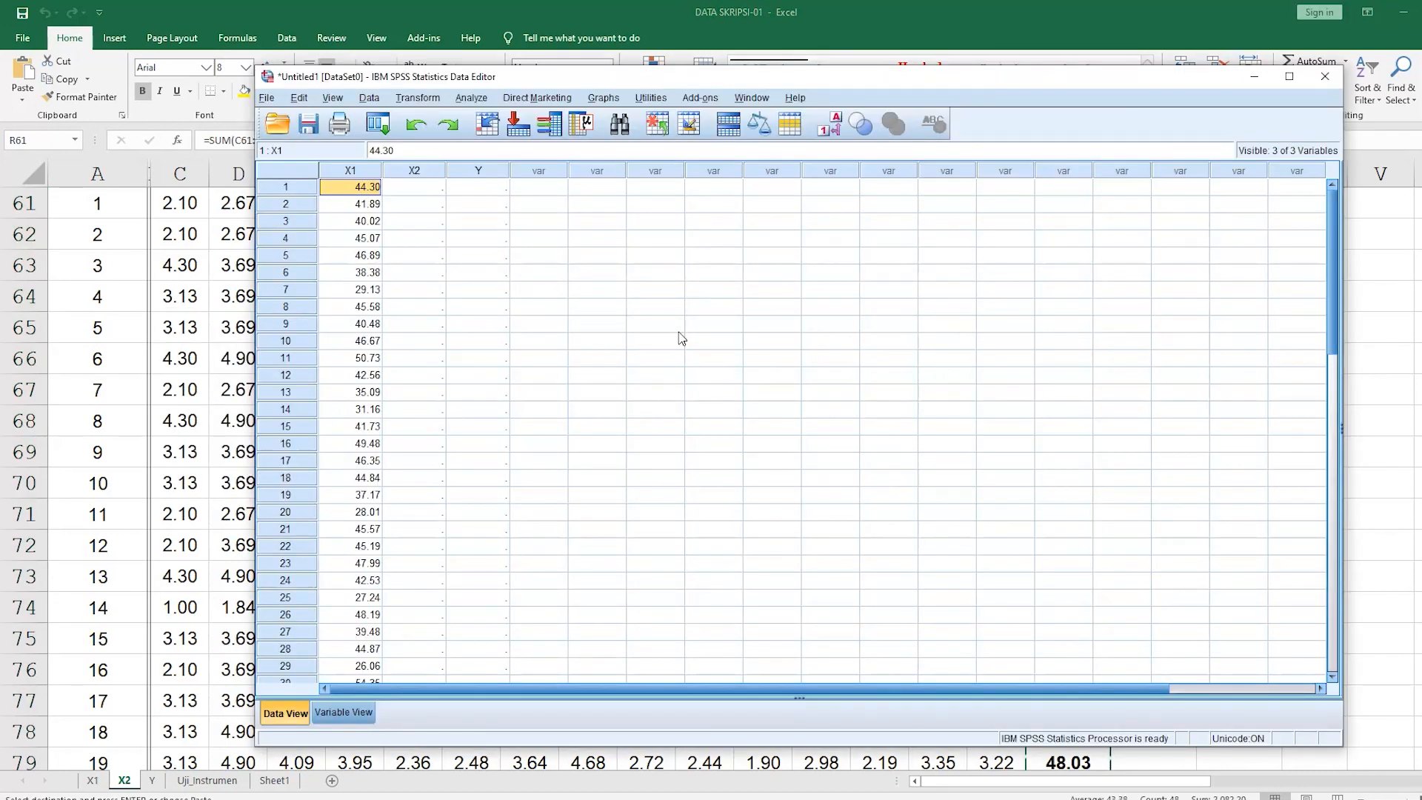
left_click(422, 191)
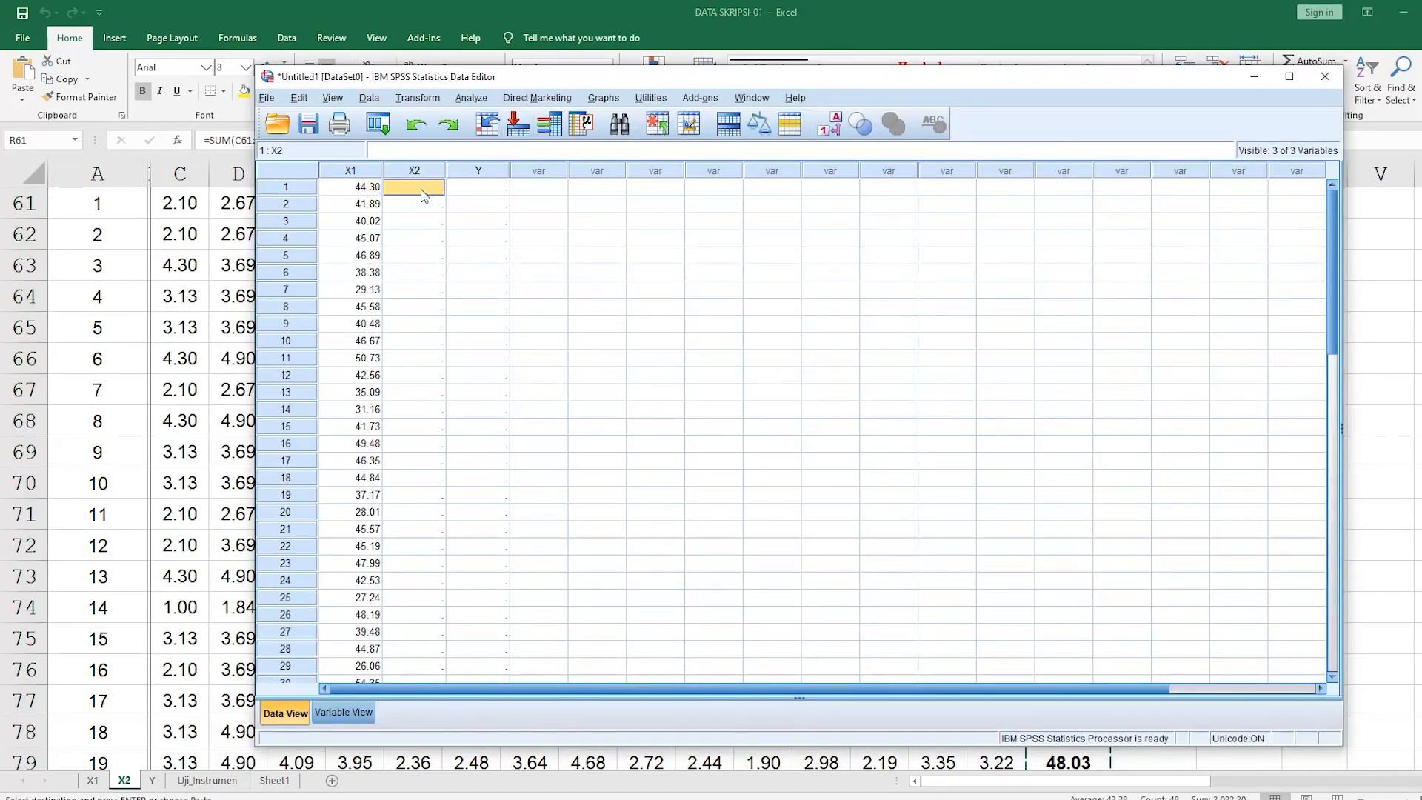
key("ctrl+v")
left_click(478, 185)
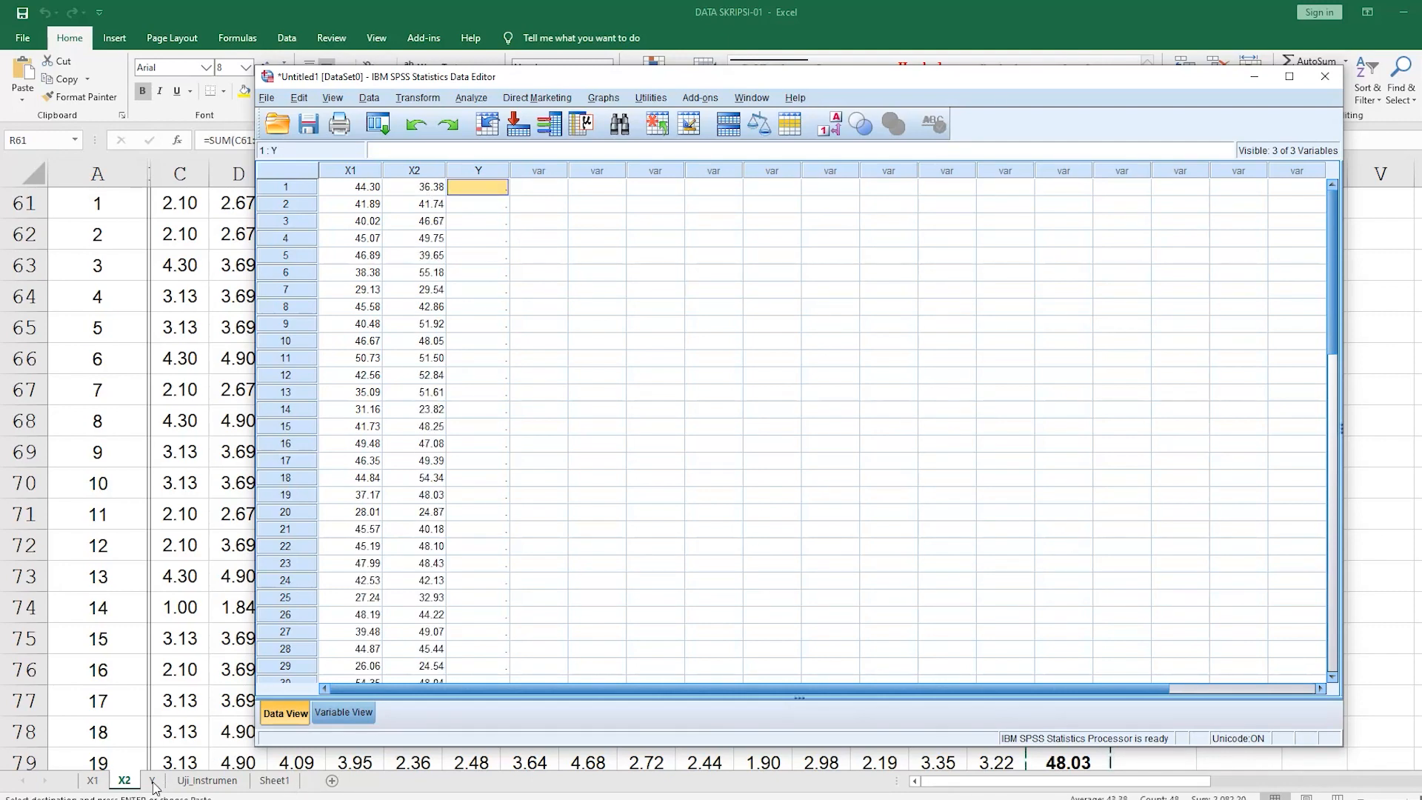
- Switch to Excel and copy the Y totals in R61:R108 of the Succesive Interval table on the Y sheet
key("alt+Tab")
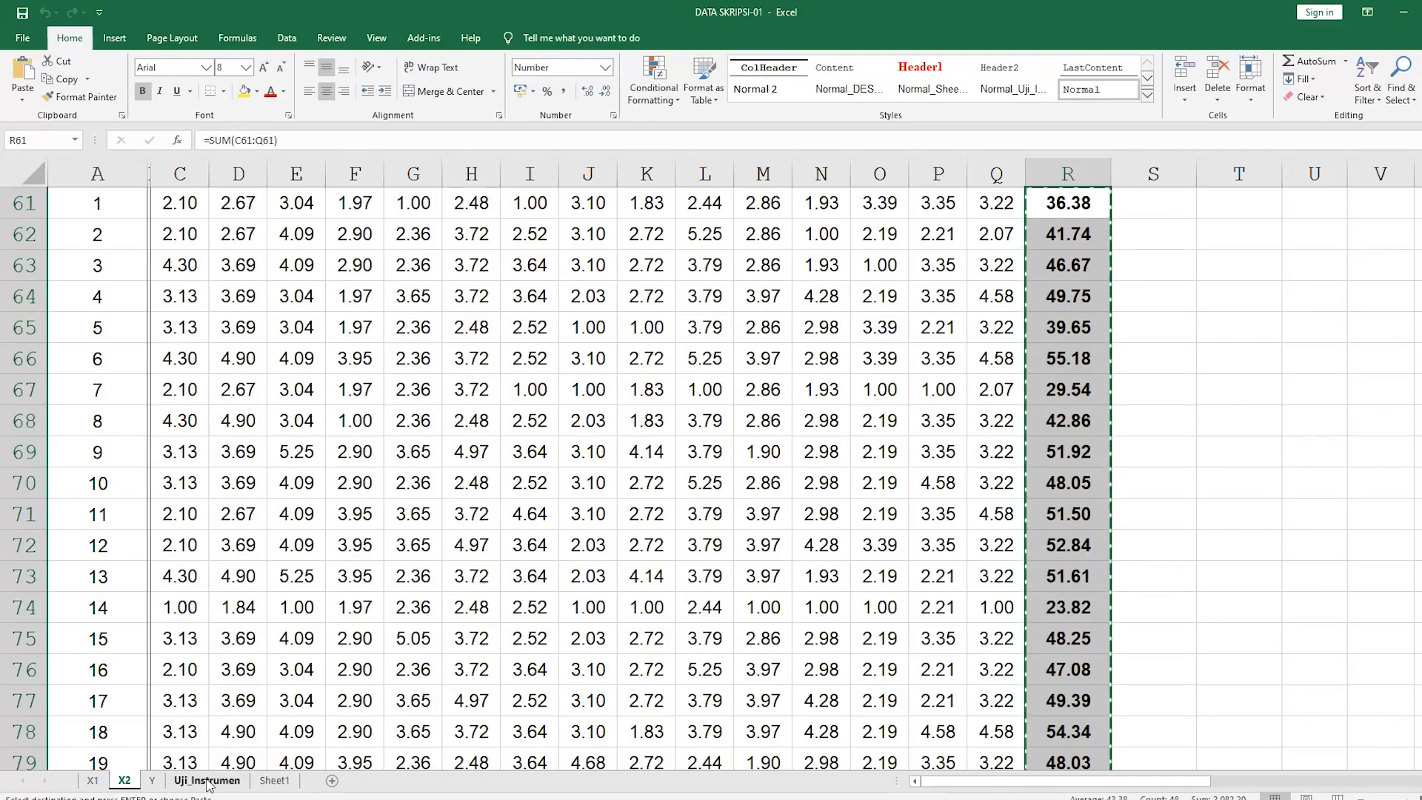
left_click(151, 780)
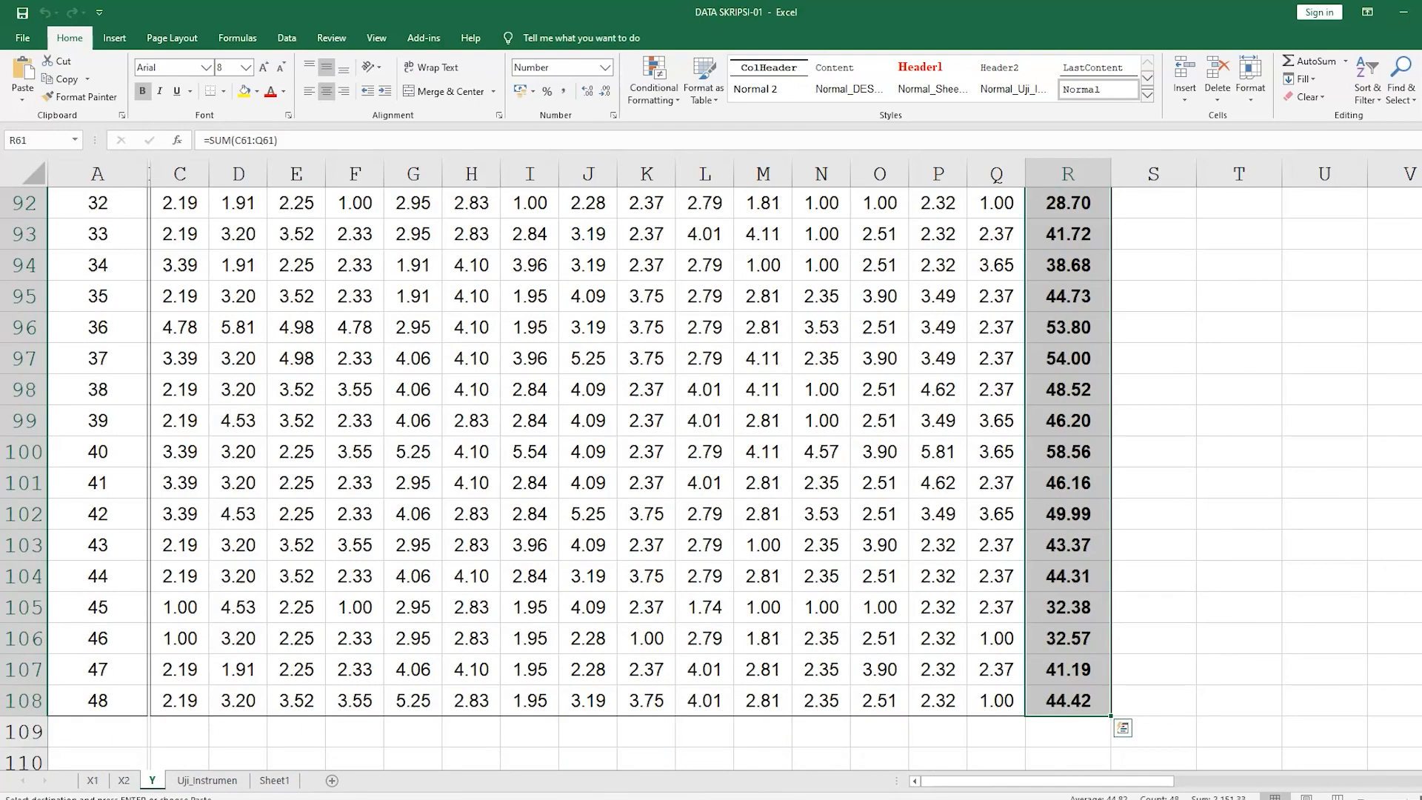
scroll(1095, 319, "up", 16)
scroll(1094, 333, "down", 4)
scroll(1094, 333, "down", 1)
right_click(1081, 418)
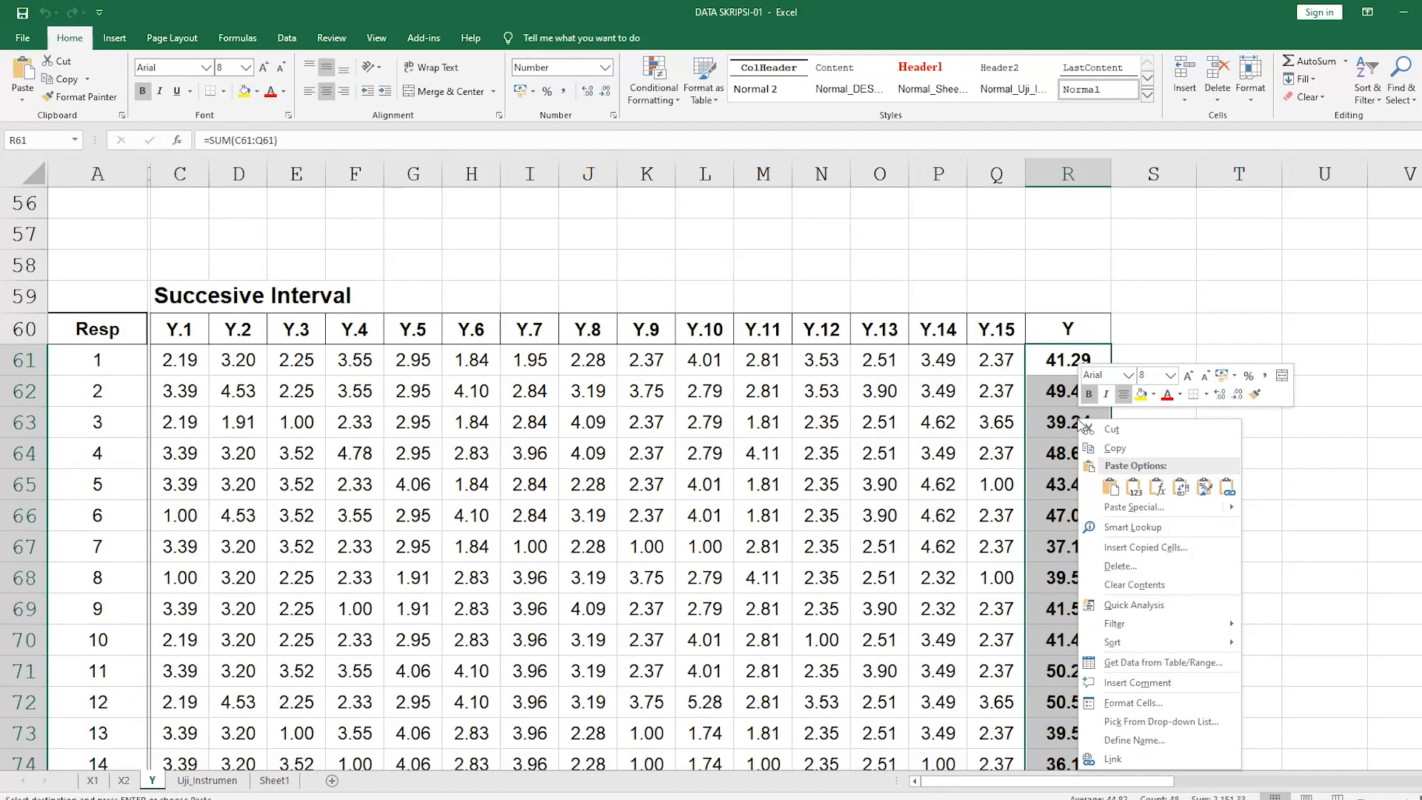
left_click(1113, 448)
- Switch to SPSS, paste the totals into the Y column from case 1 and select the X1, X2 and Y values for review
key("alt+Tab")
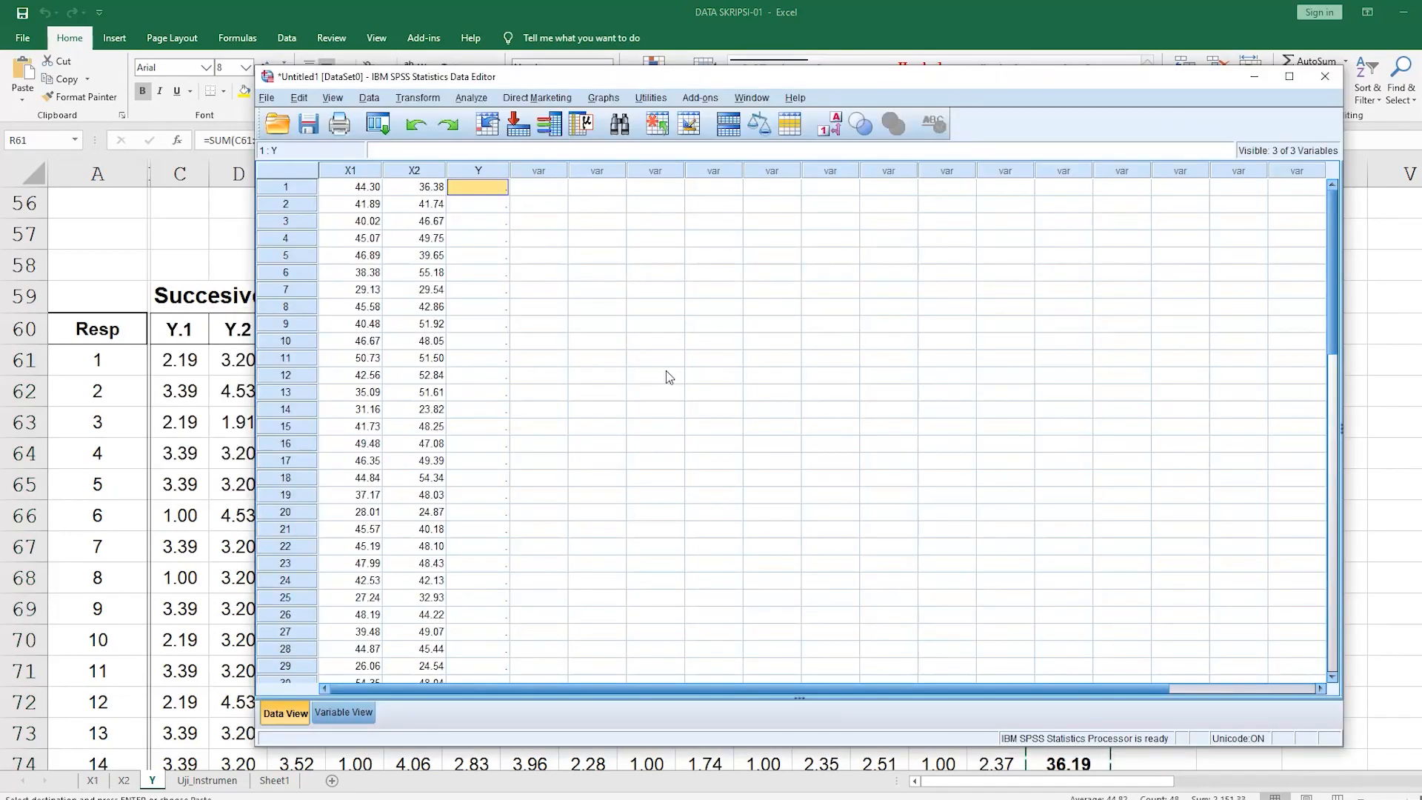
right_click(481, 190)
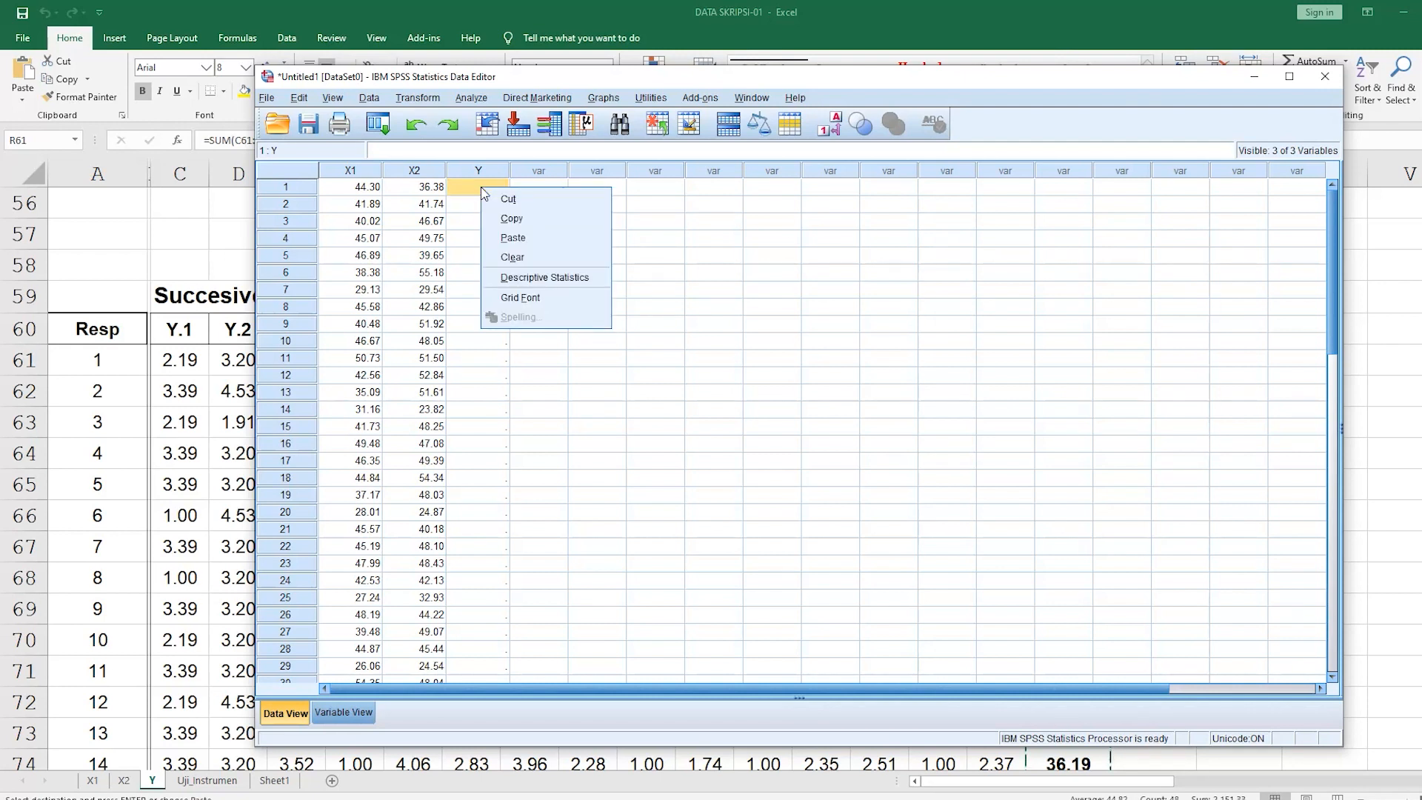
left_click(513, 238)
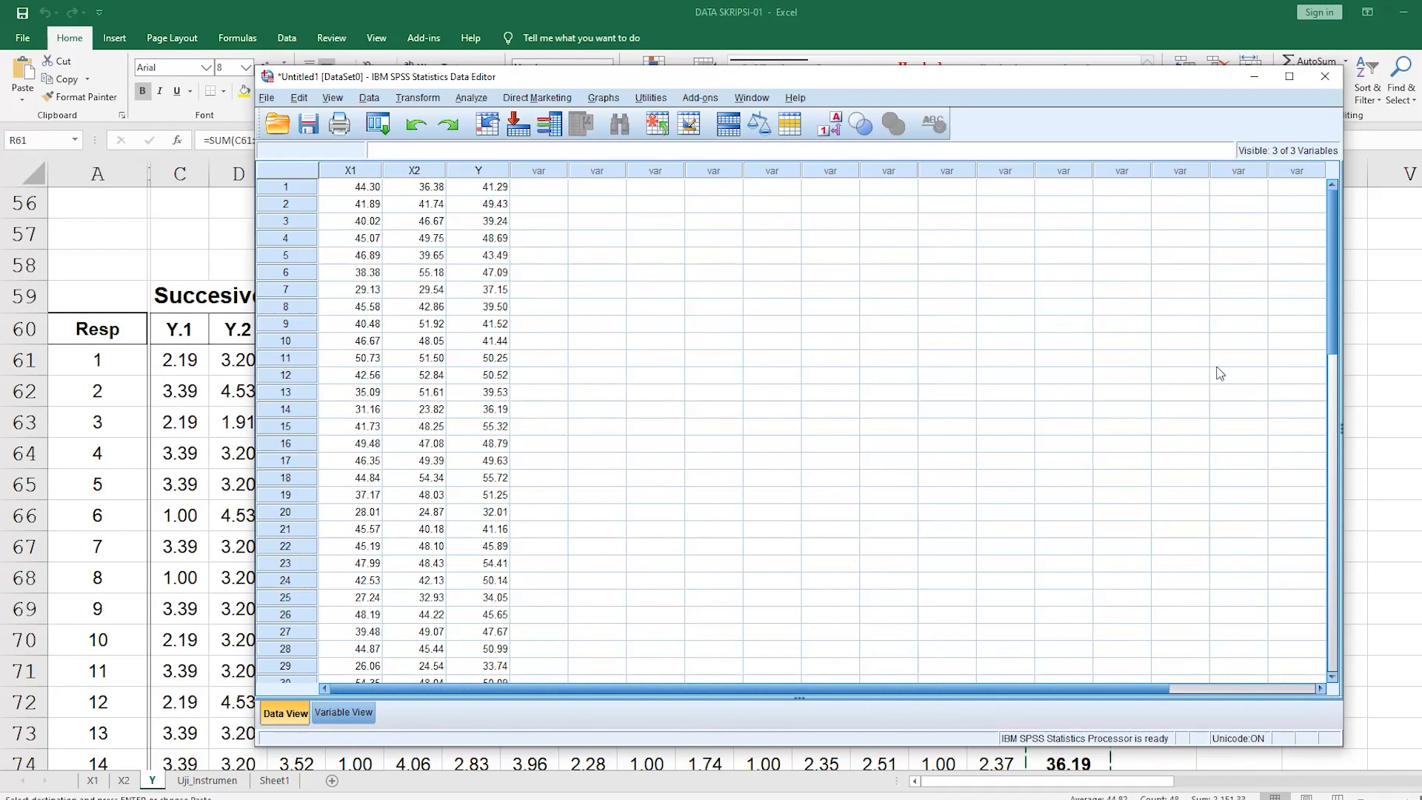
left_click_drag(366, 191, 478, 696)
scroll(478, 644, "down", 4)
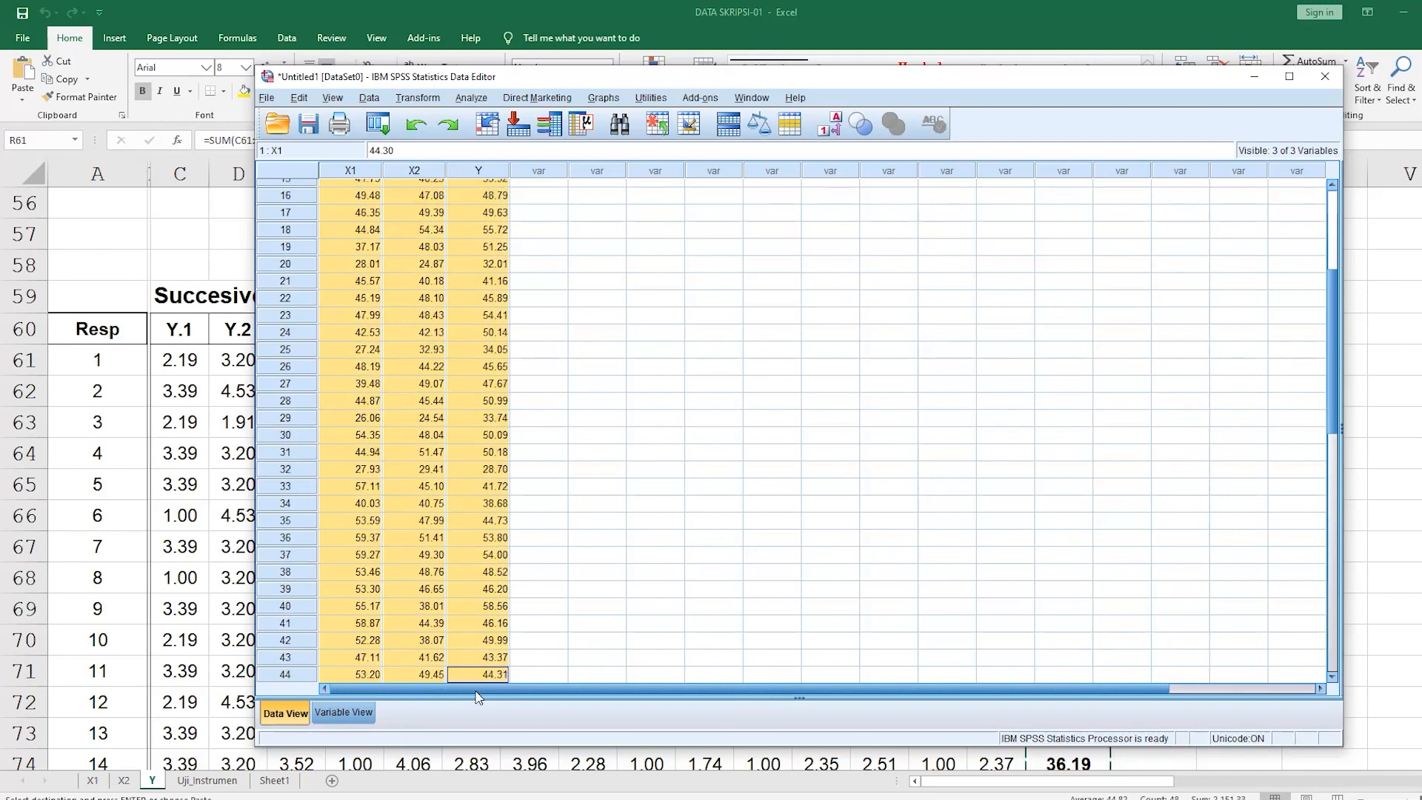
- Save the dataset with X1, X2 and Y as MSI in the Documents folder, replacing the existing MSI.sav file
left_click(478, 623)
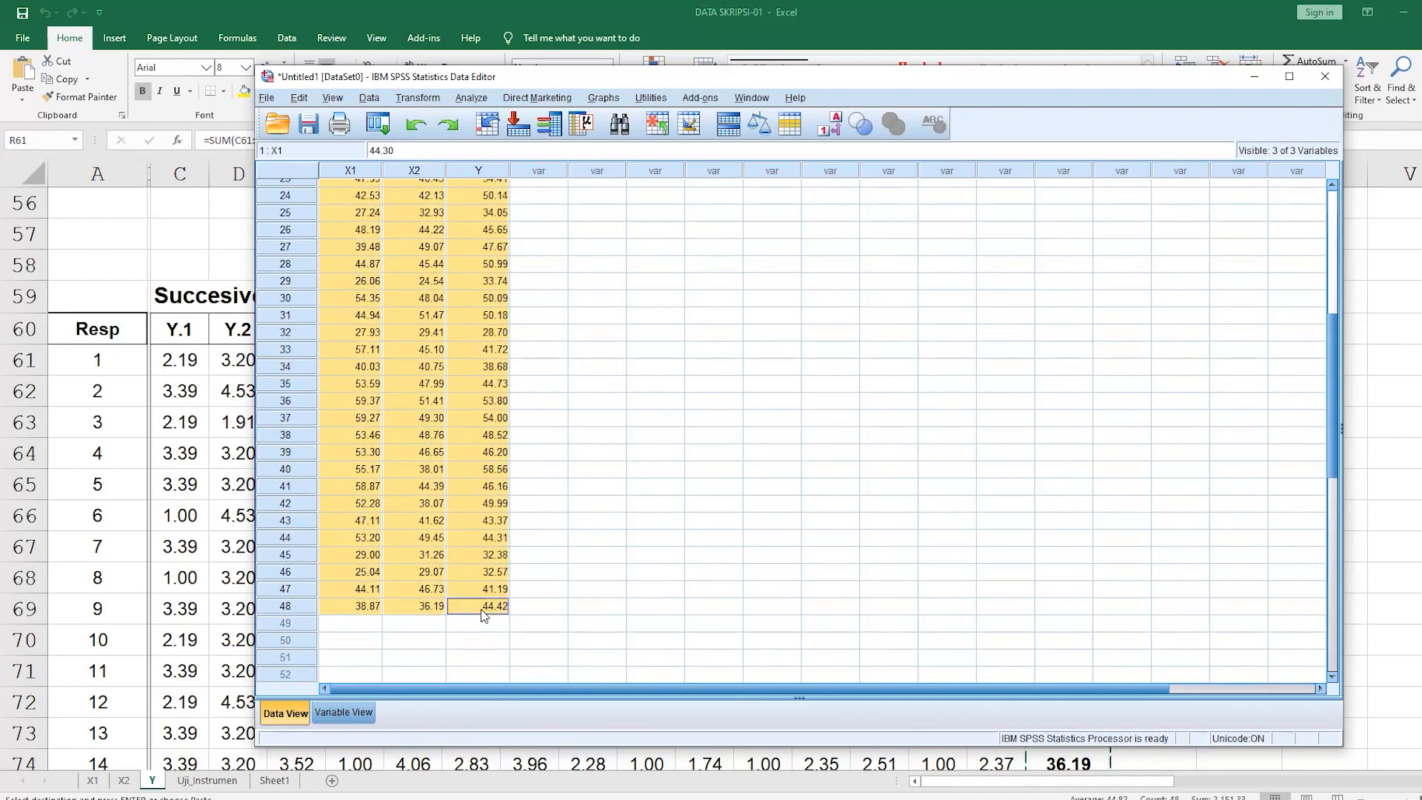
left_click(897, 368)
left_click_drag(1334, 321, 1333, 183)
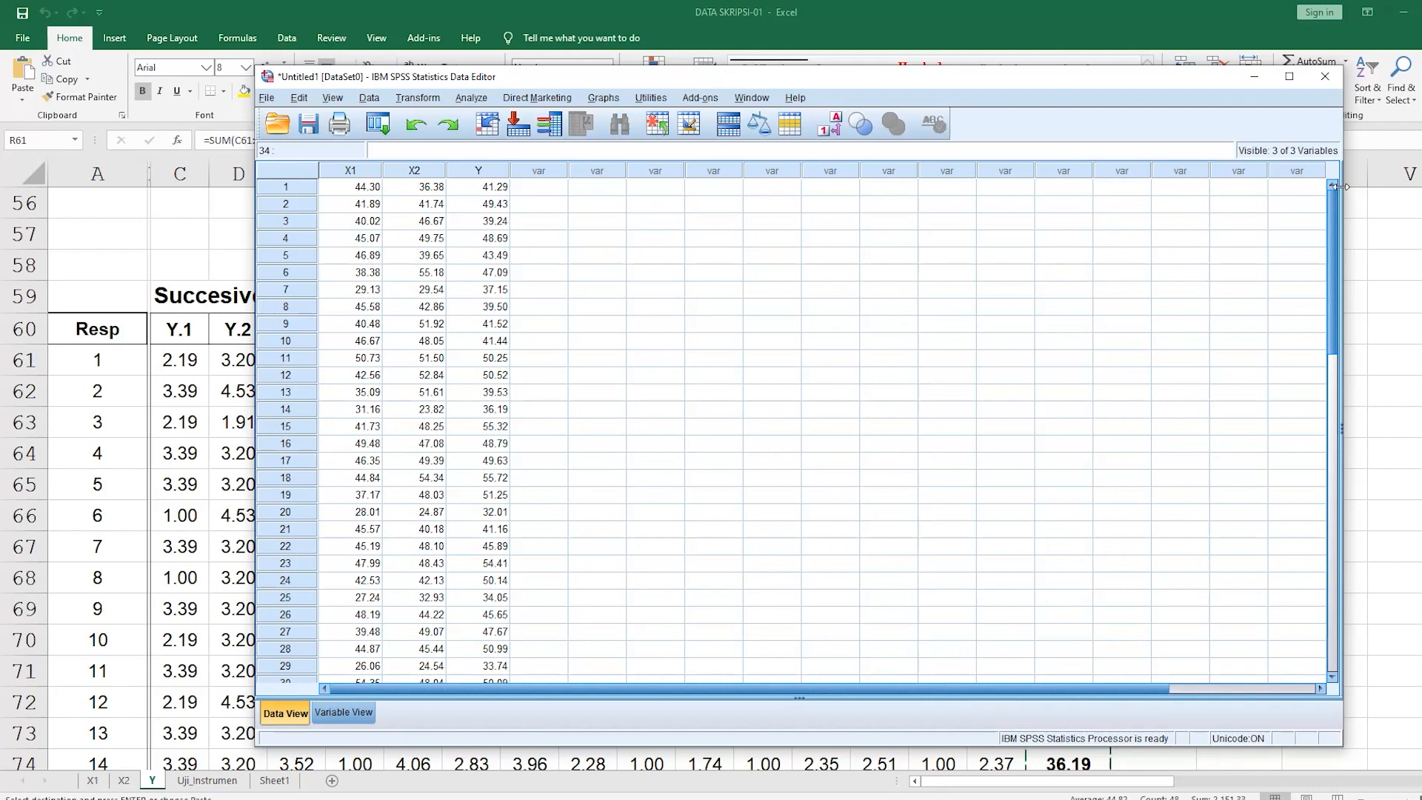
left_click(271, 101)
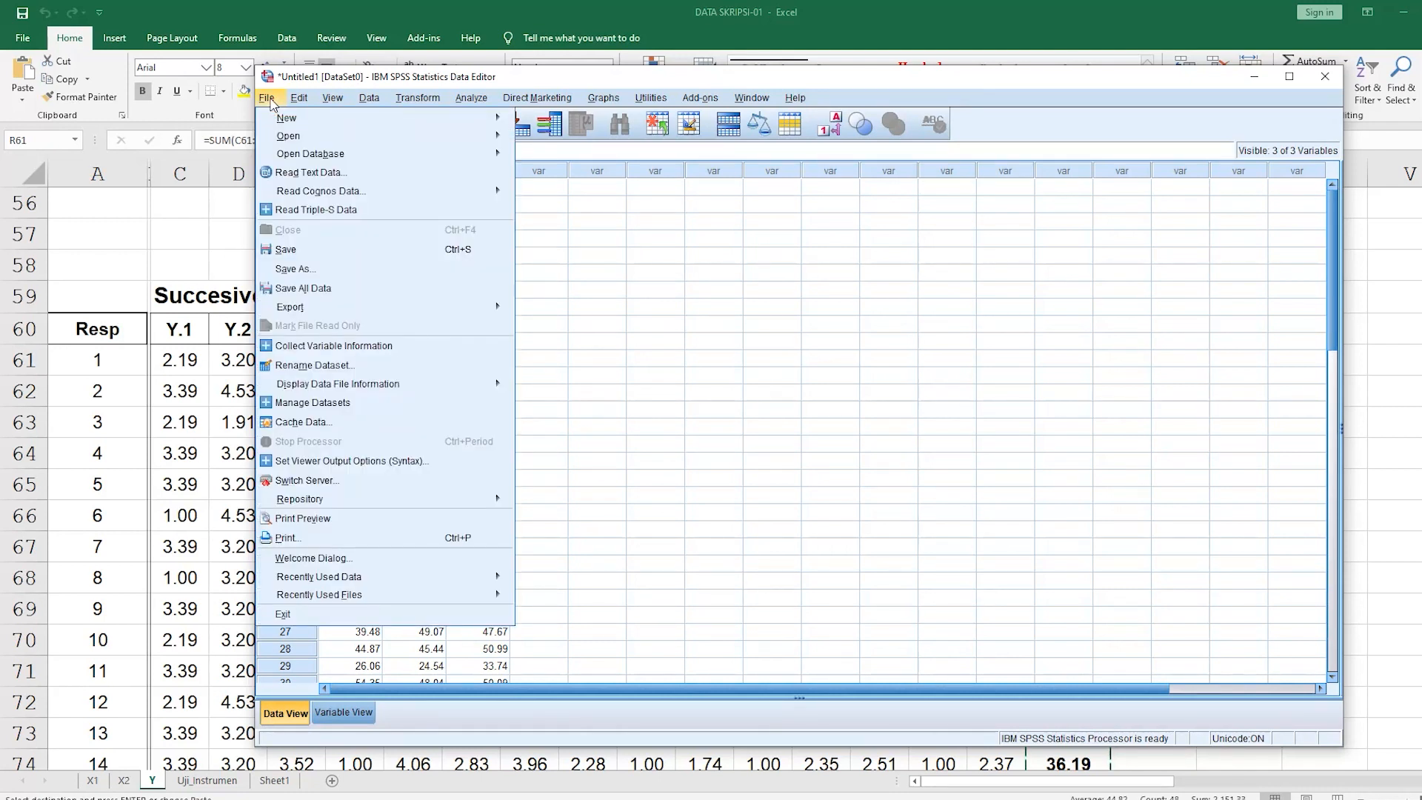
left_click(310, 270)
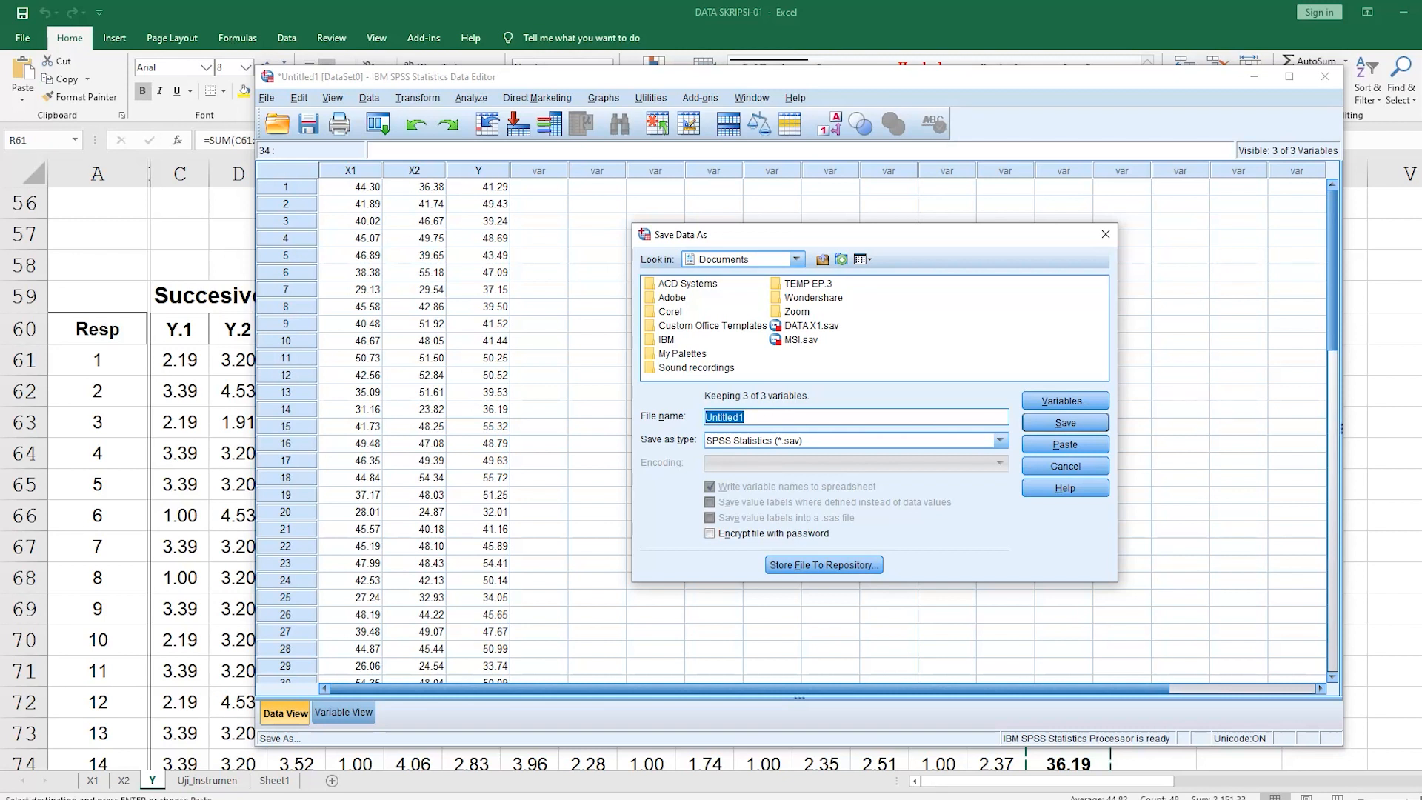
type("MSI")
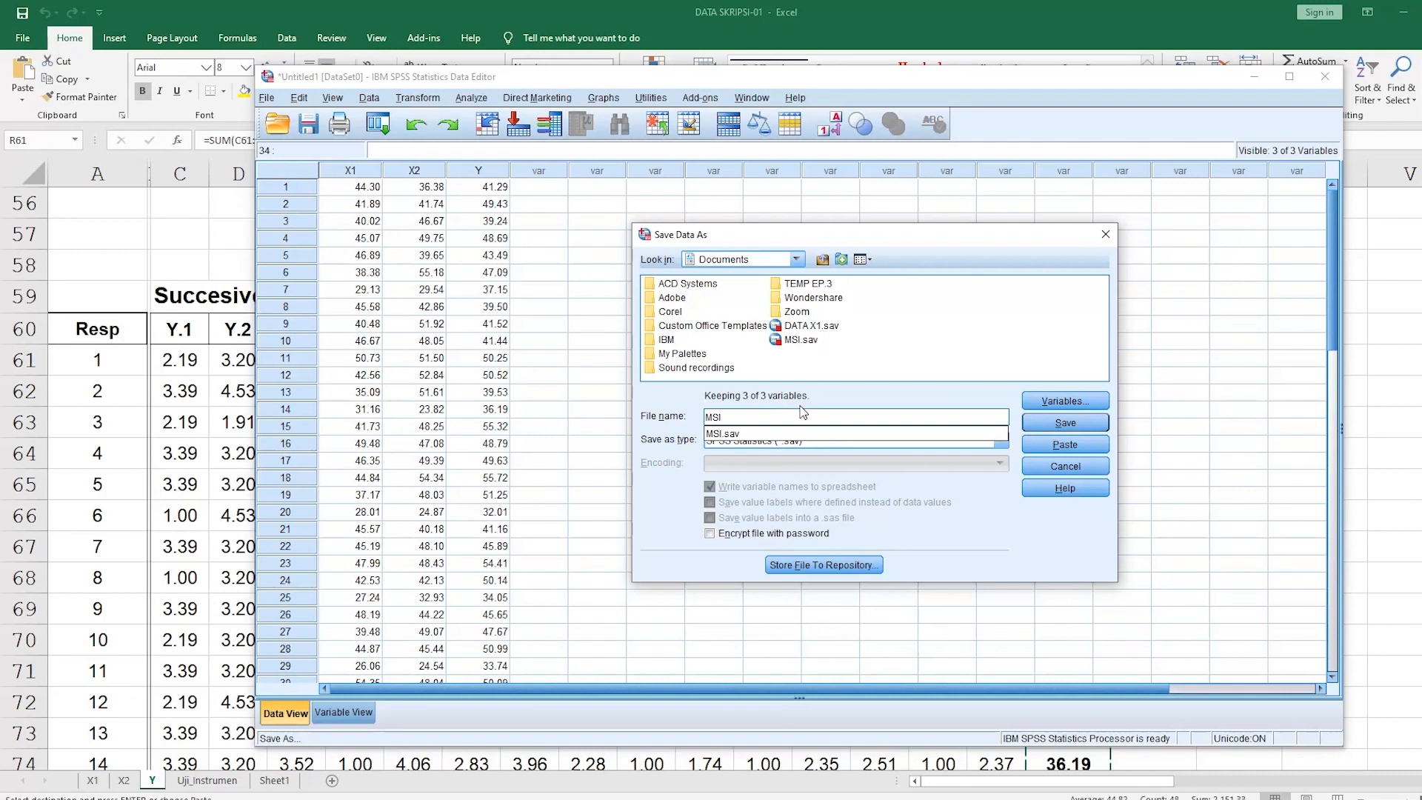
left_click(1088, 432)
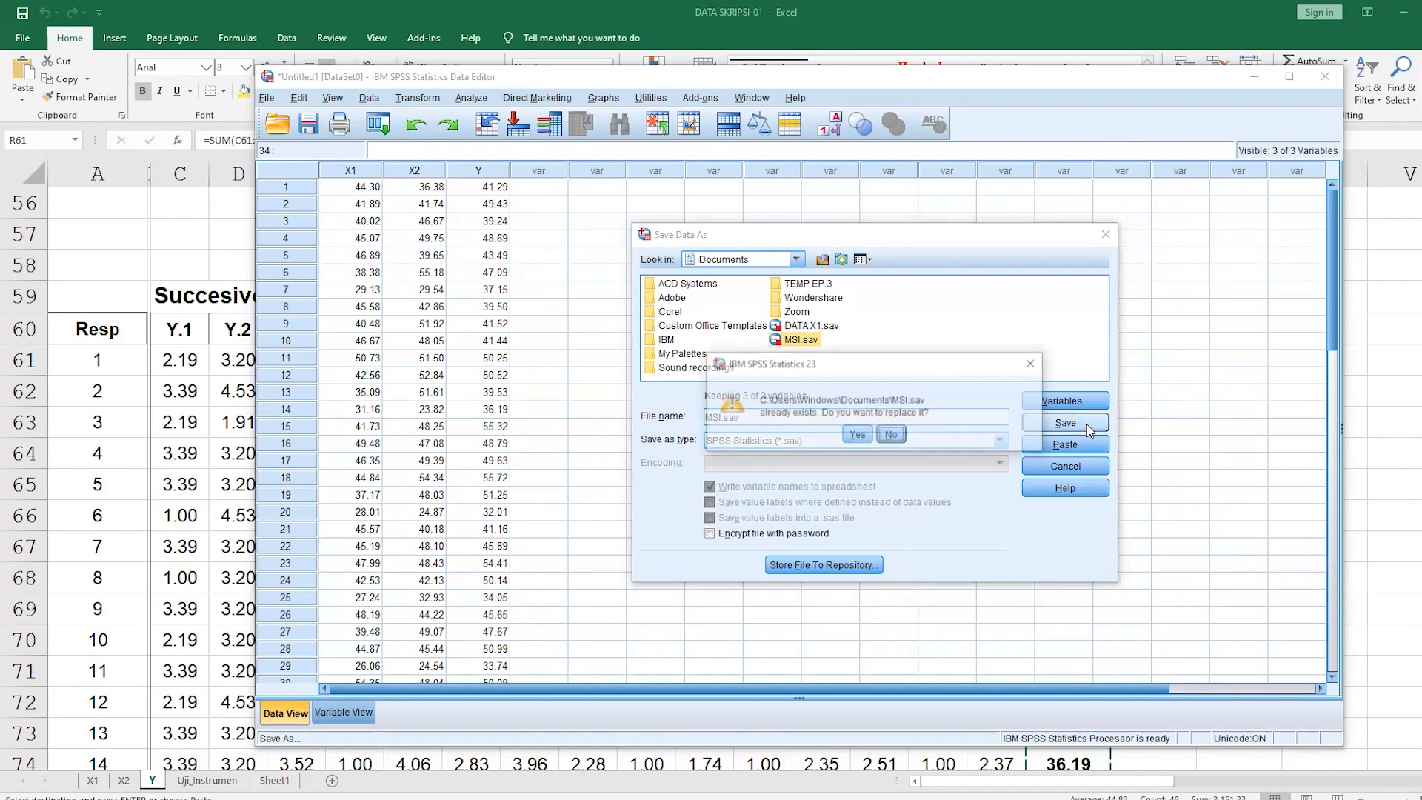
left_click(857, 435)
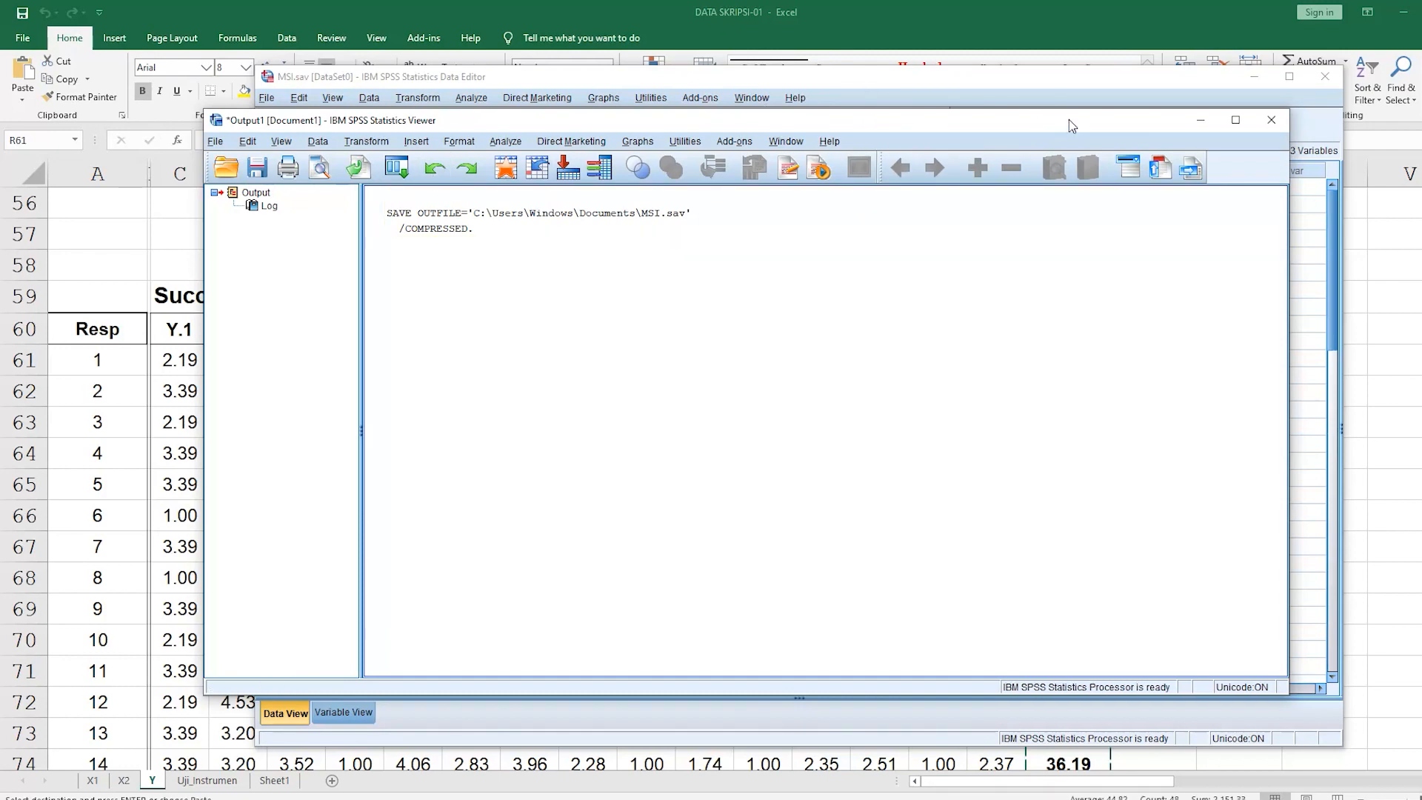
- Minimize Excel, move the output viewer aside and bring the MSI.sav data editor to the front
left_click_drag(1068, 118, 1105, 207)
left_click(1403, 13)
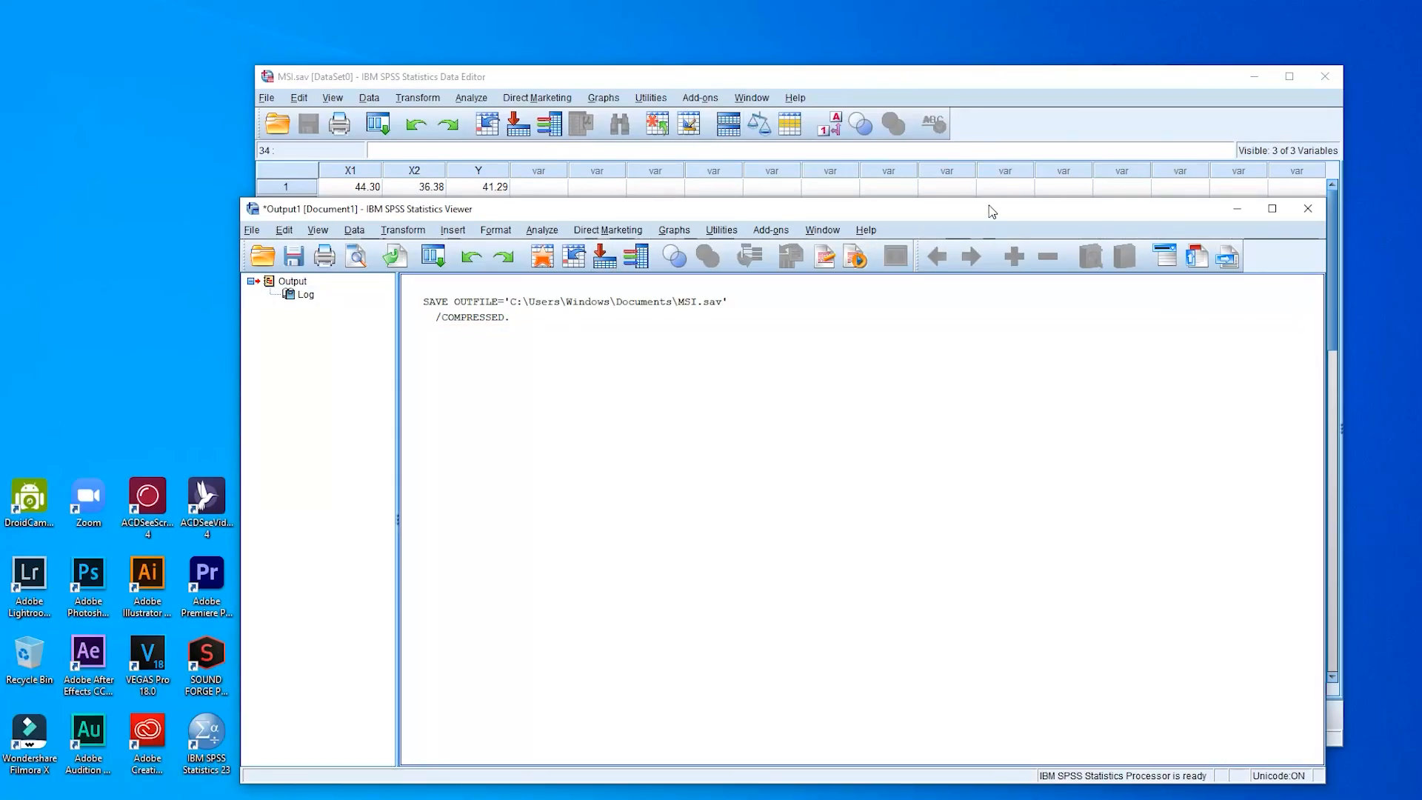
left_click_drag(505, 212, 690, 211)
left_click(838, 78)
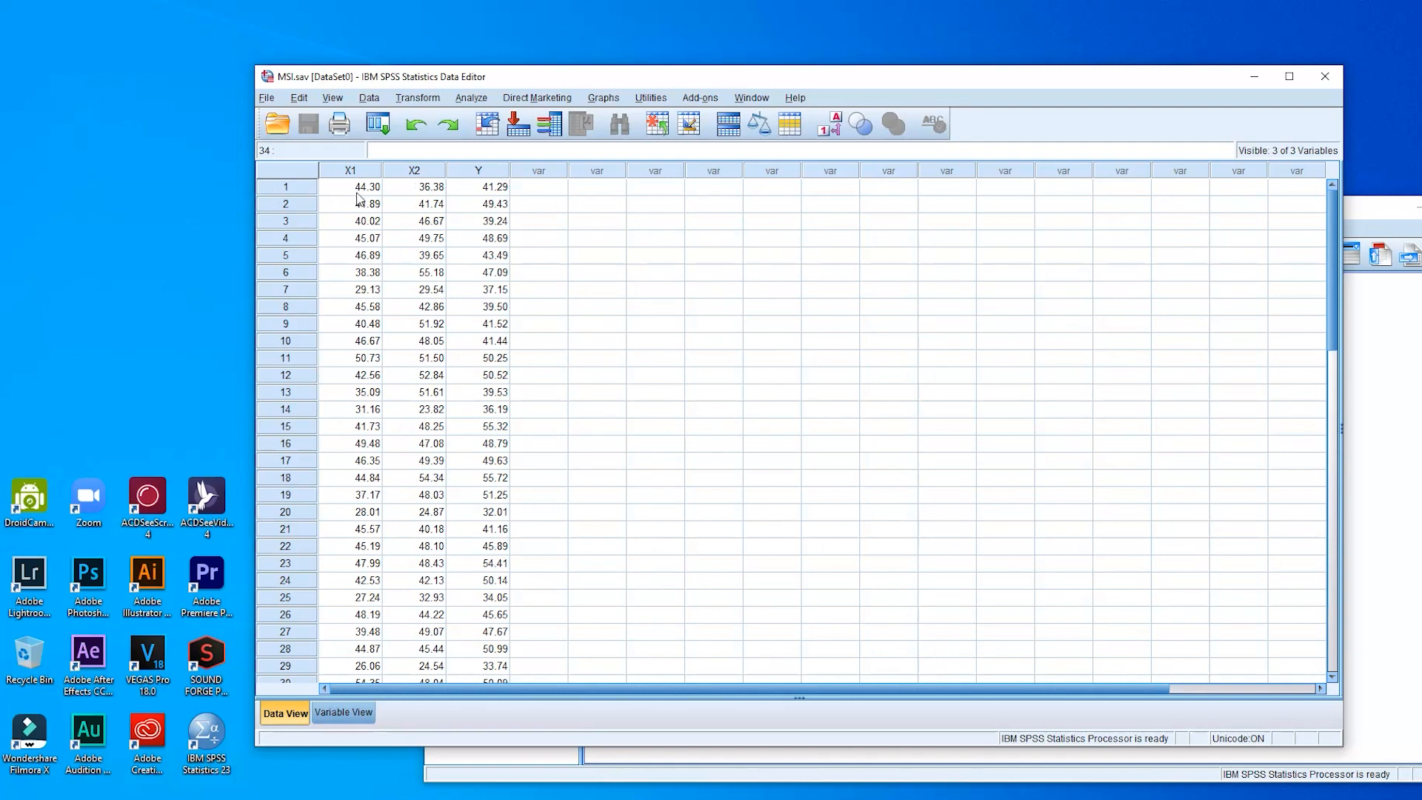
- Copy the X1, X2 and Y values of cases 1 to 48 from the MSI.sav dataset
left_click(619, 237)
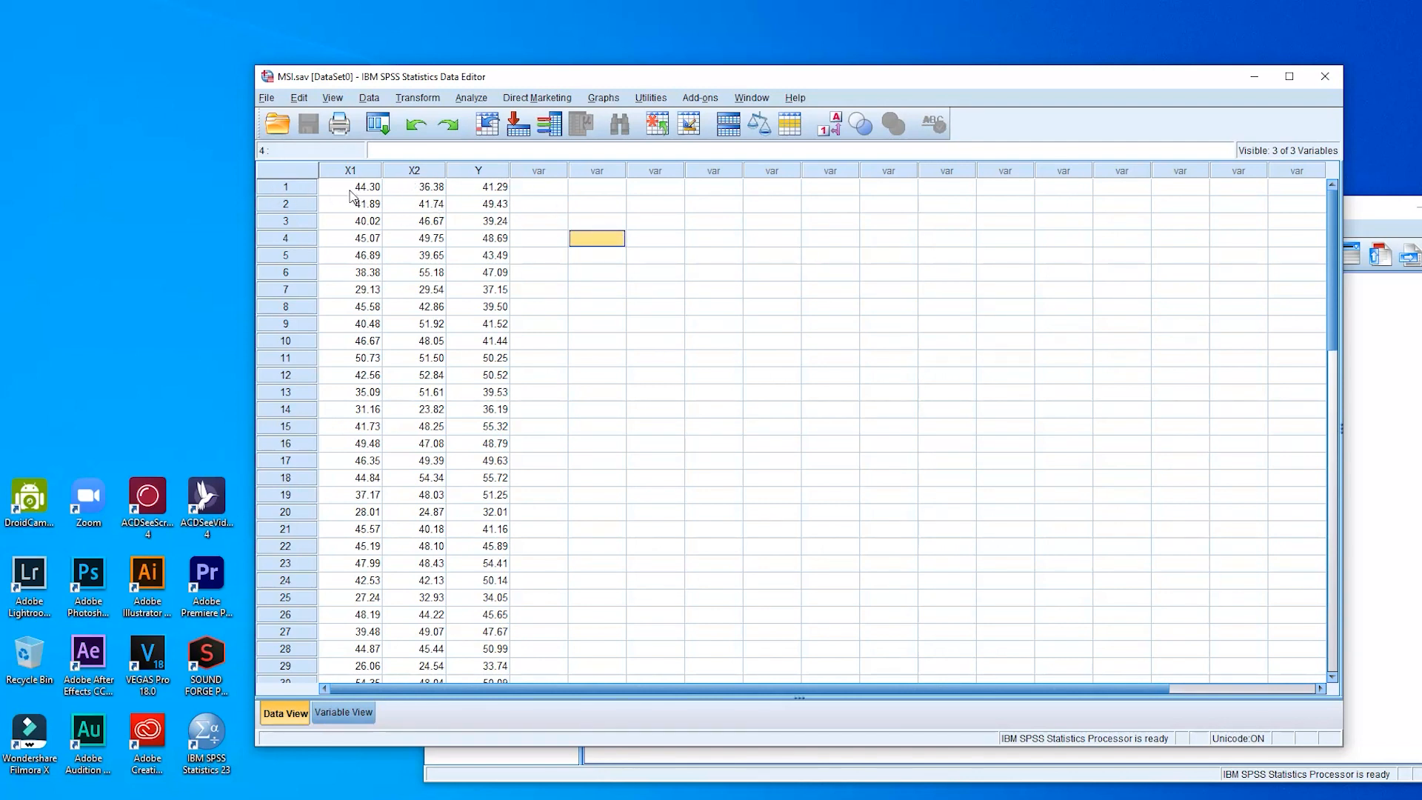
left_click_drag(351, 194, 503, 589)
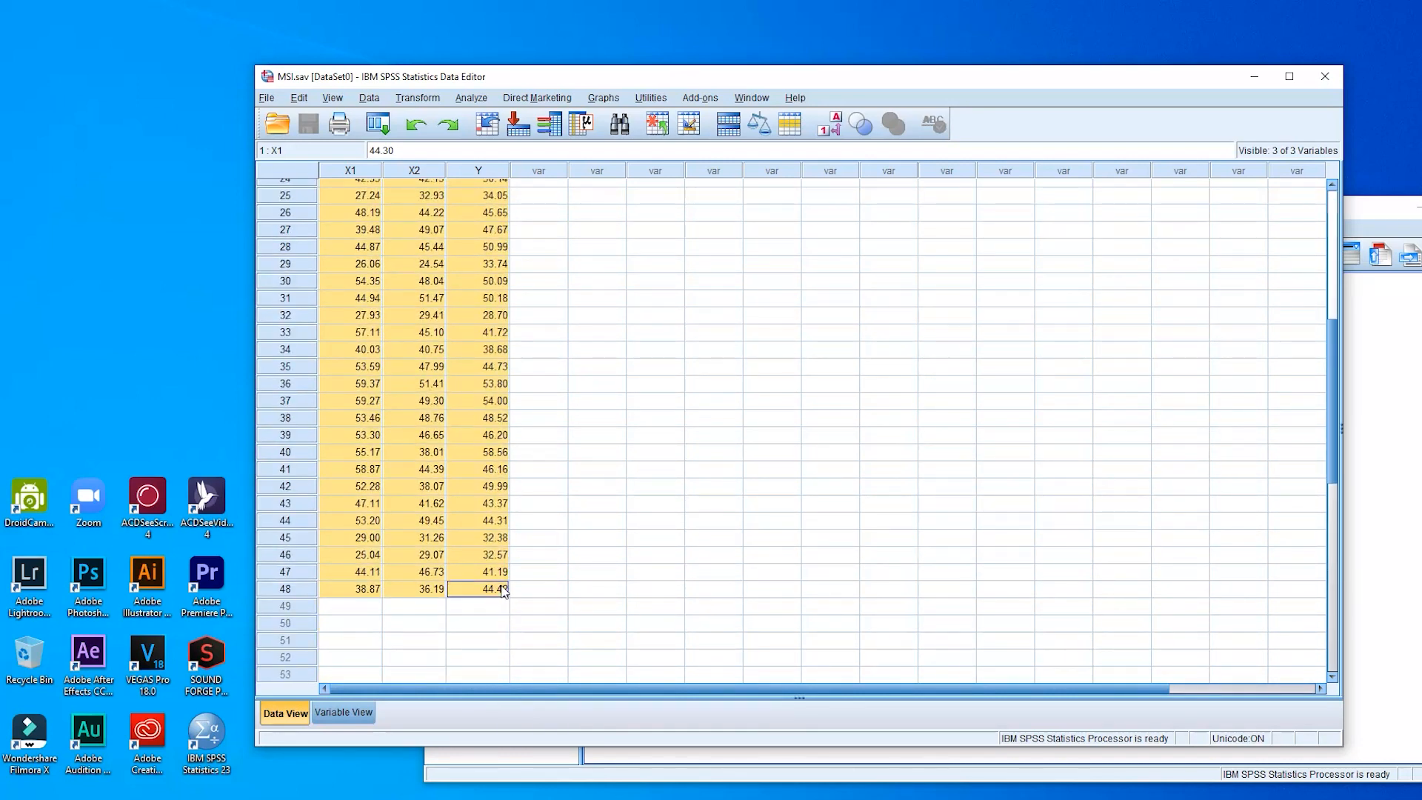
left_click(503, 589)
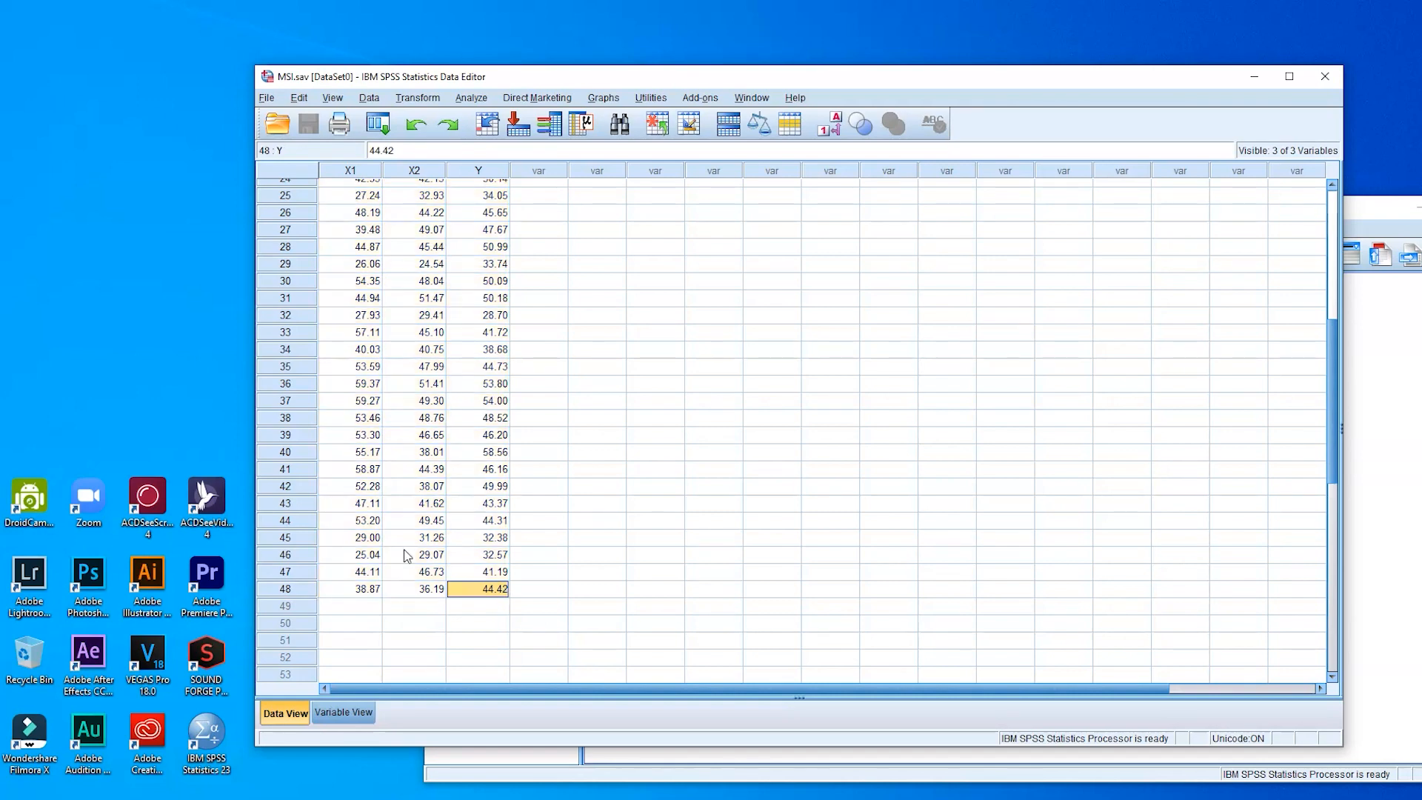
scroll(645, 480, "up", 8)
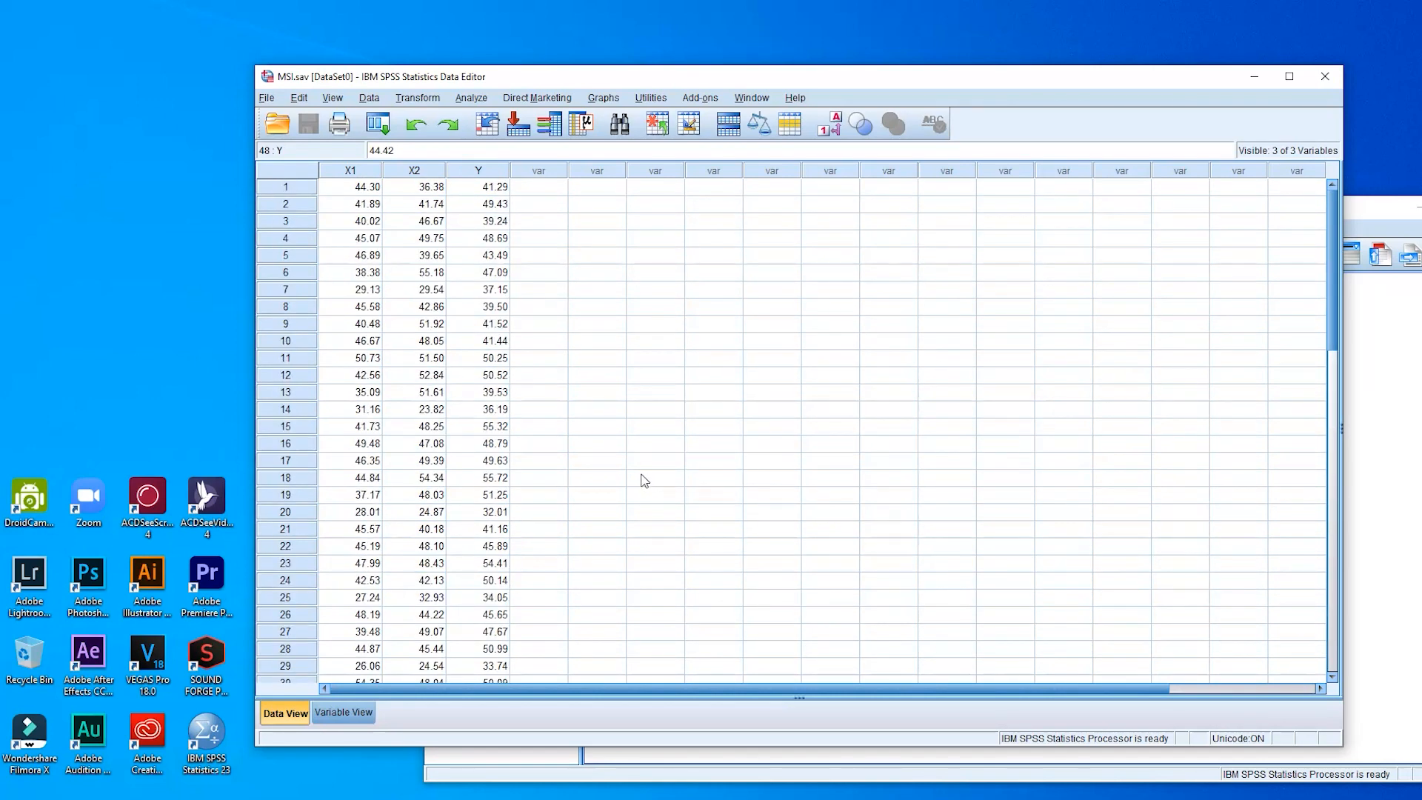
left_click_drag(348, 189, 496, 420)
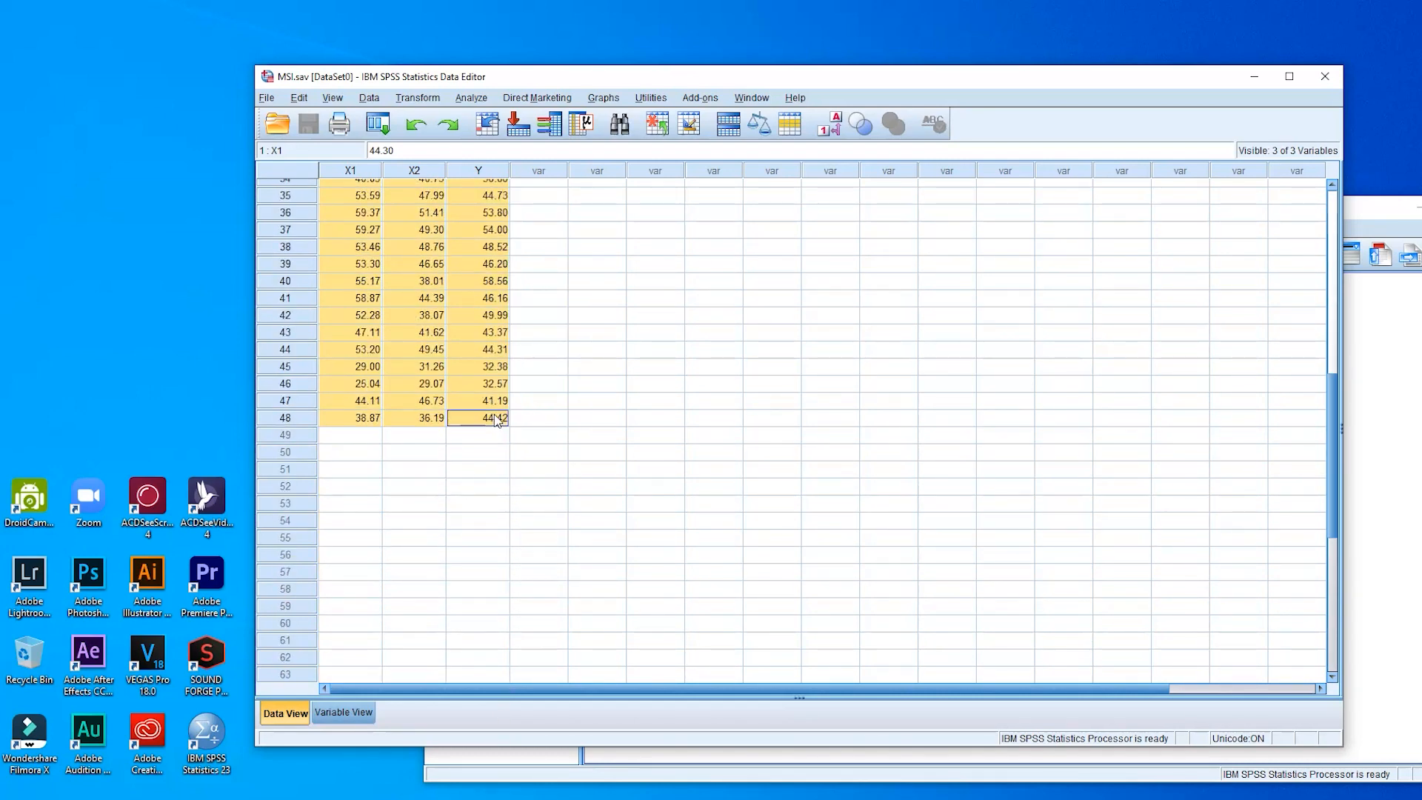
right_click(355, 382)
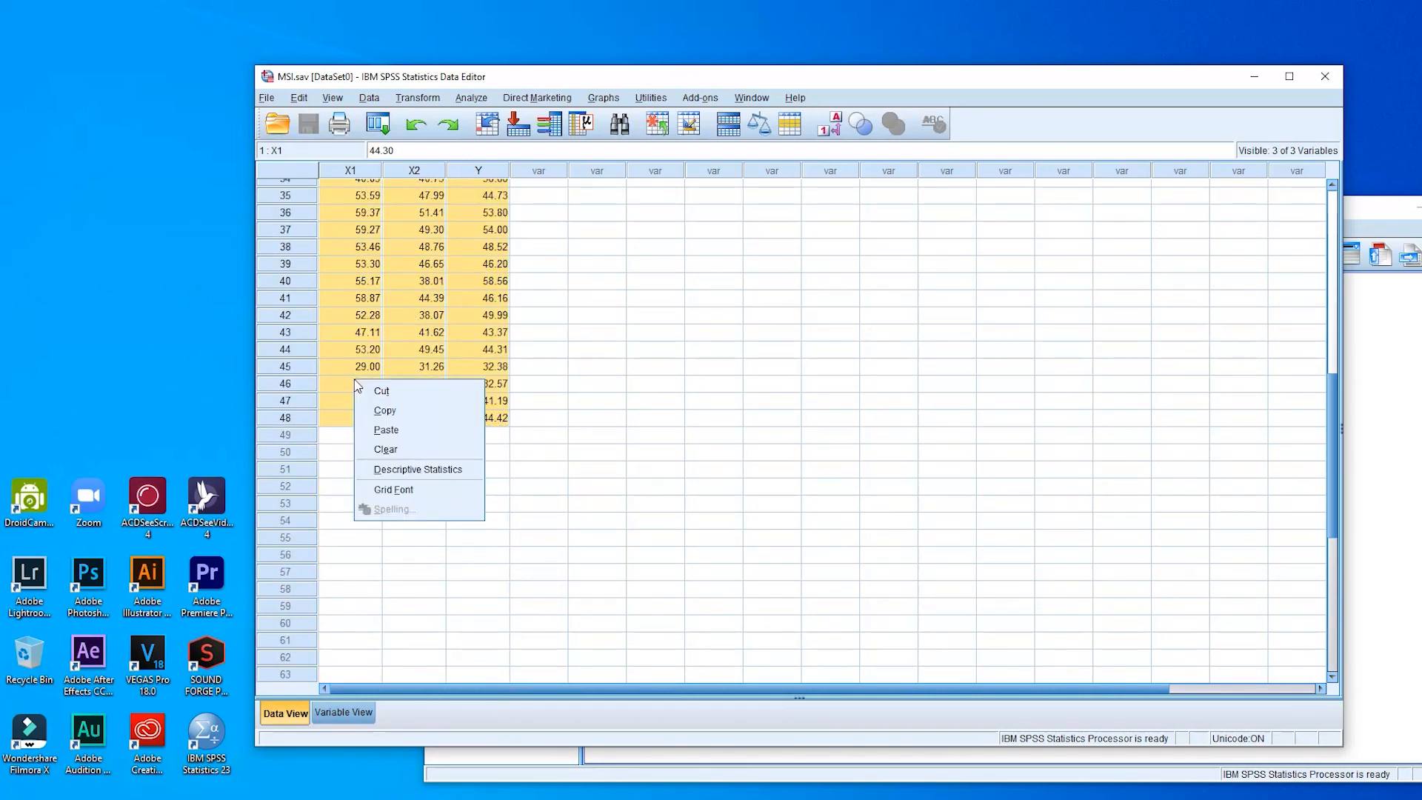
left_click(385, 411)
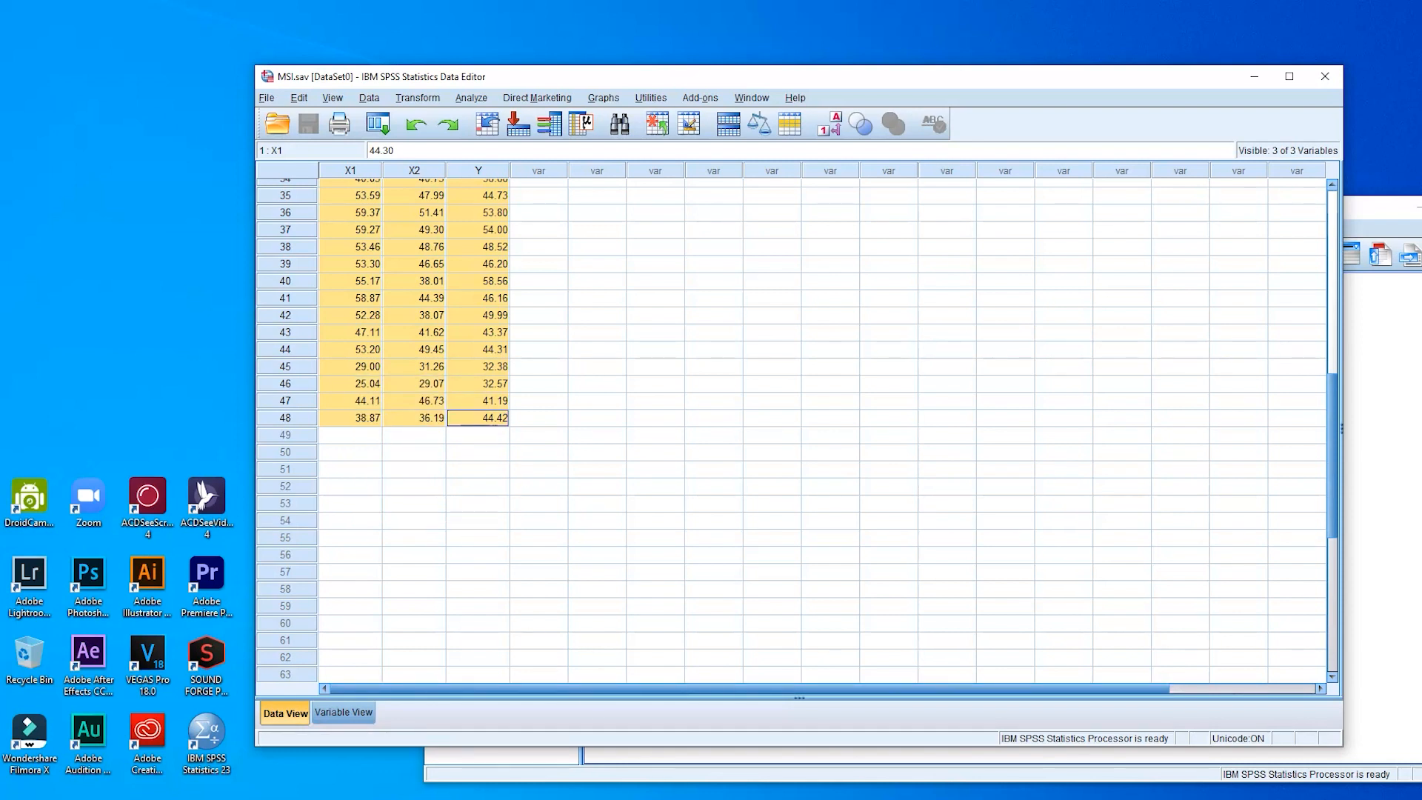
- Switch to the DATA SKRIPSI-01 workbook in Excel and look through the X1, X2, Y and Uji_Instrumen sheets
left_click(629, 799)
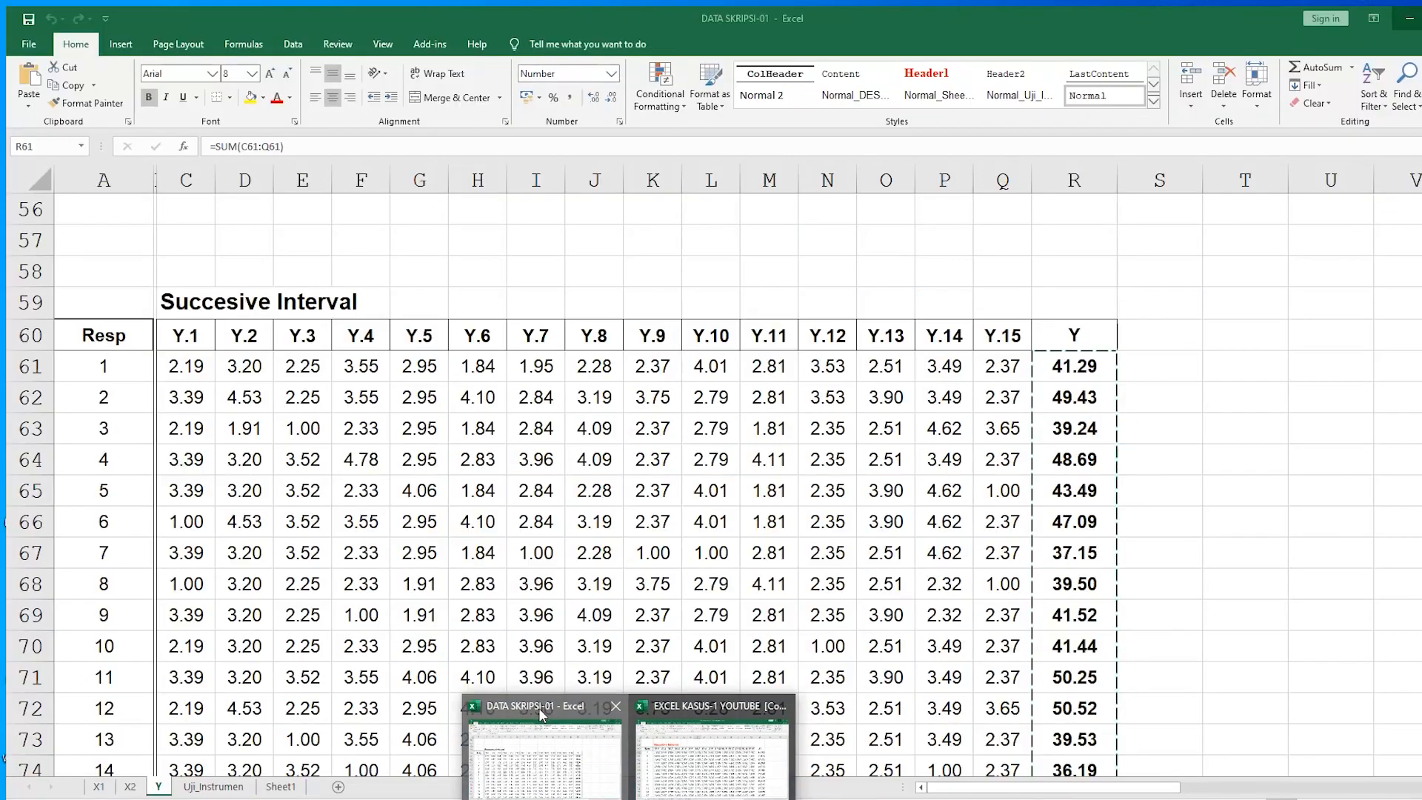
left_click(539, 708)
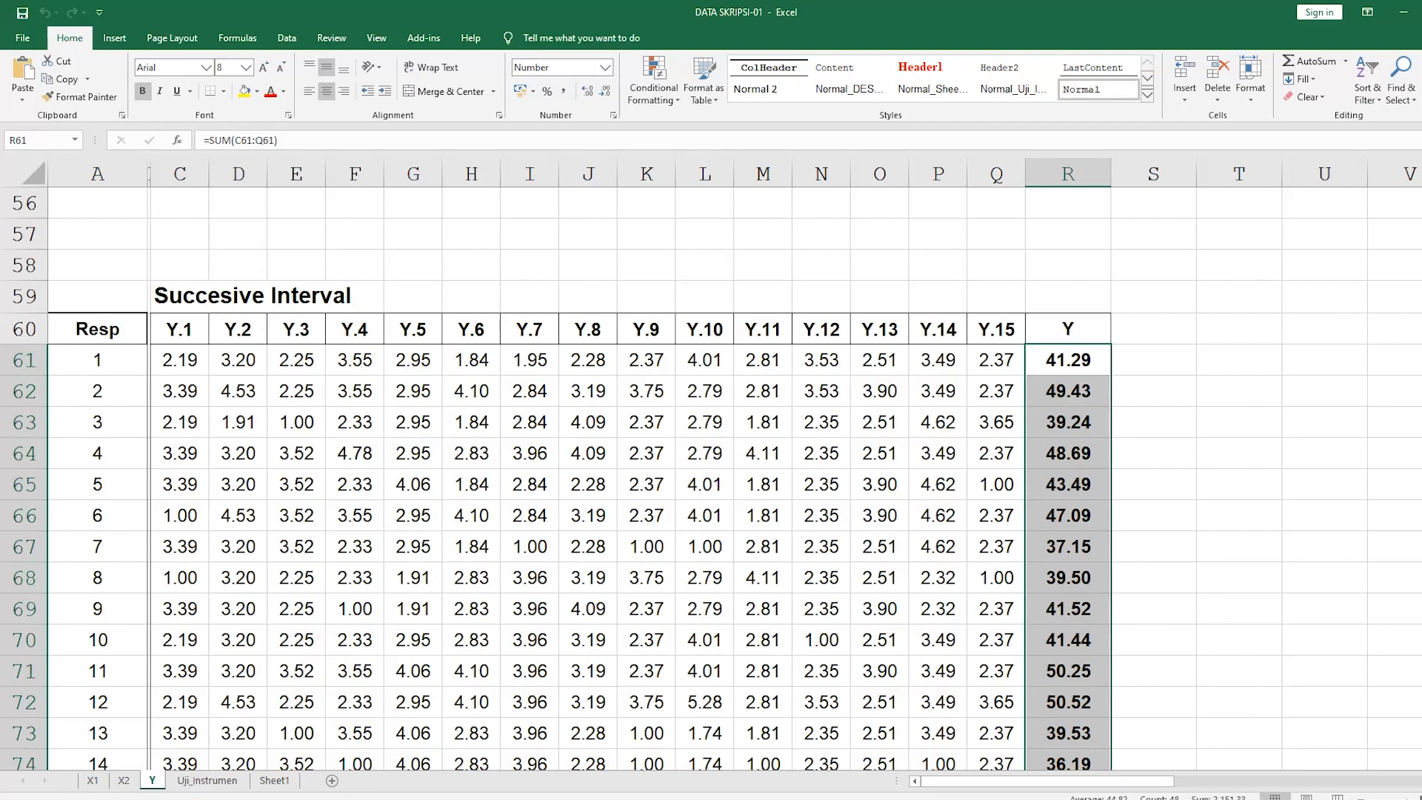
left_click(97, 784)
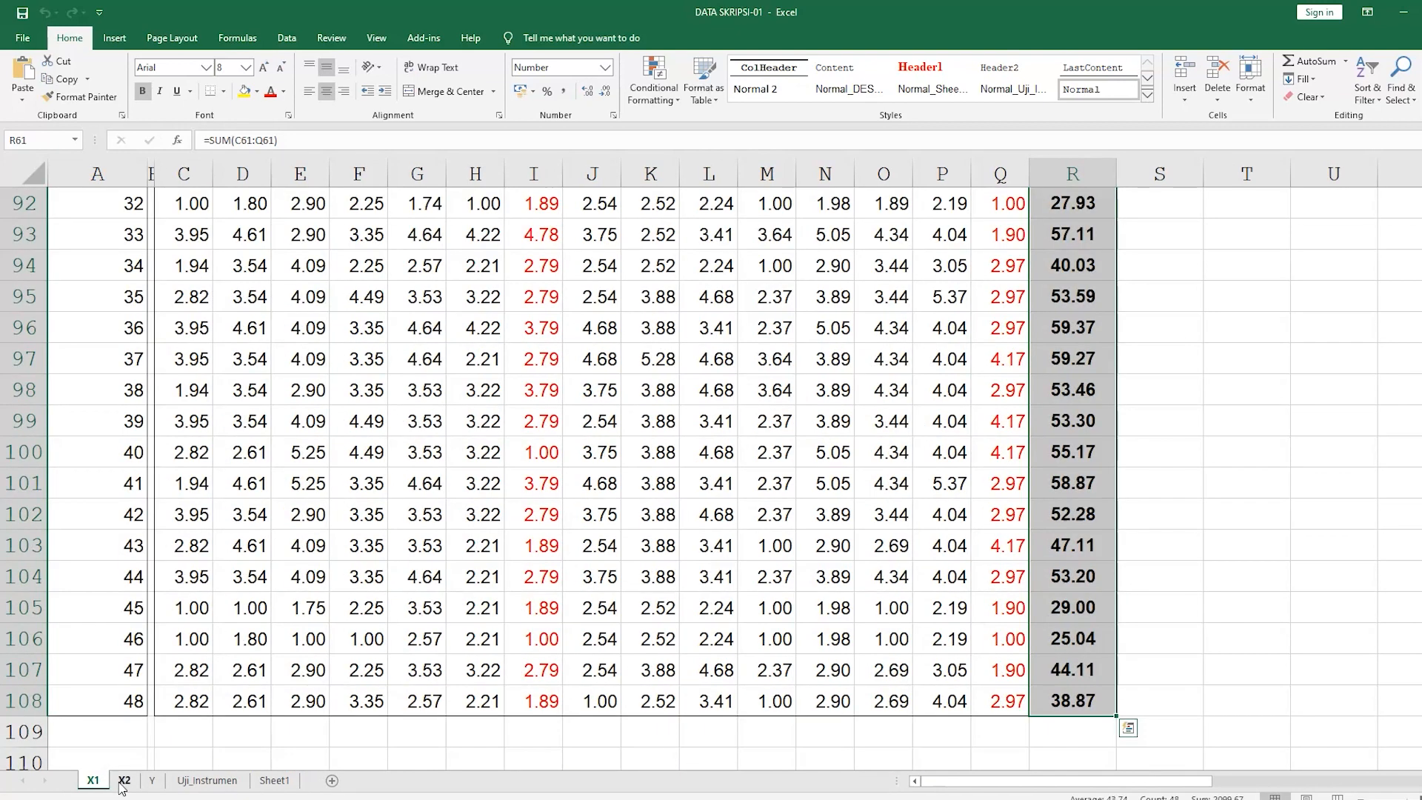
left_click(128, 785)
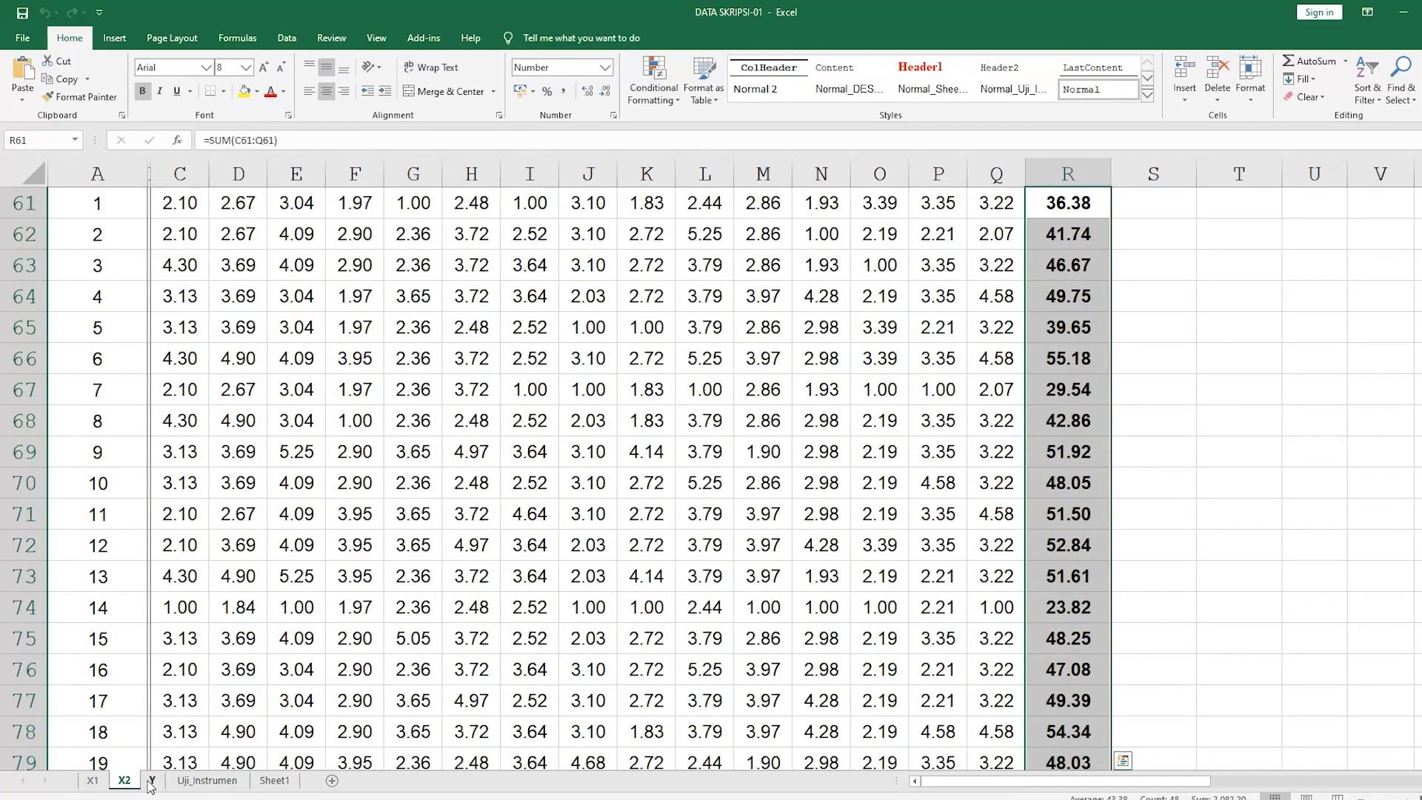
left_click(153, 782)
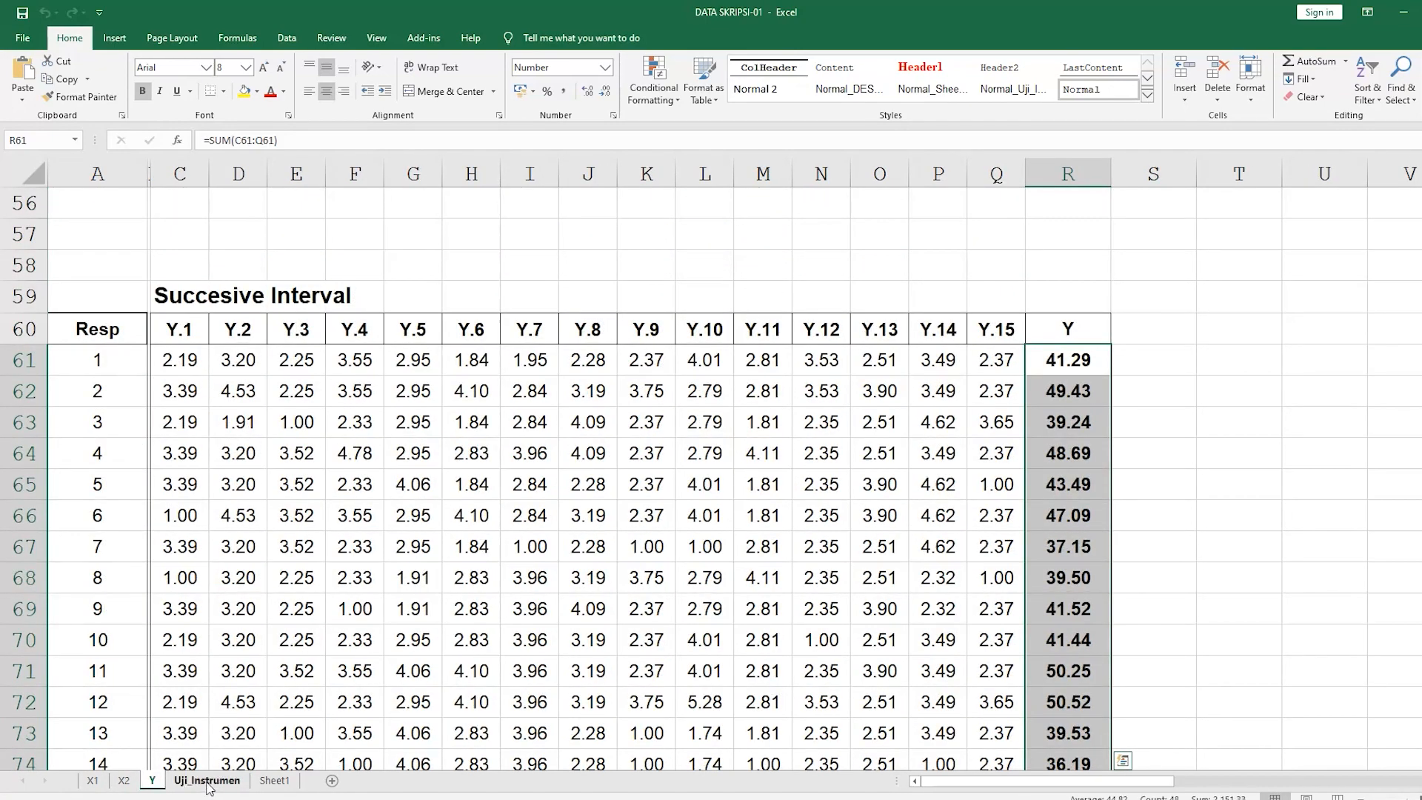
left_click(208, 782)
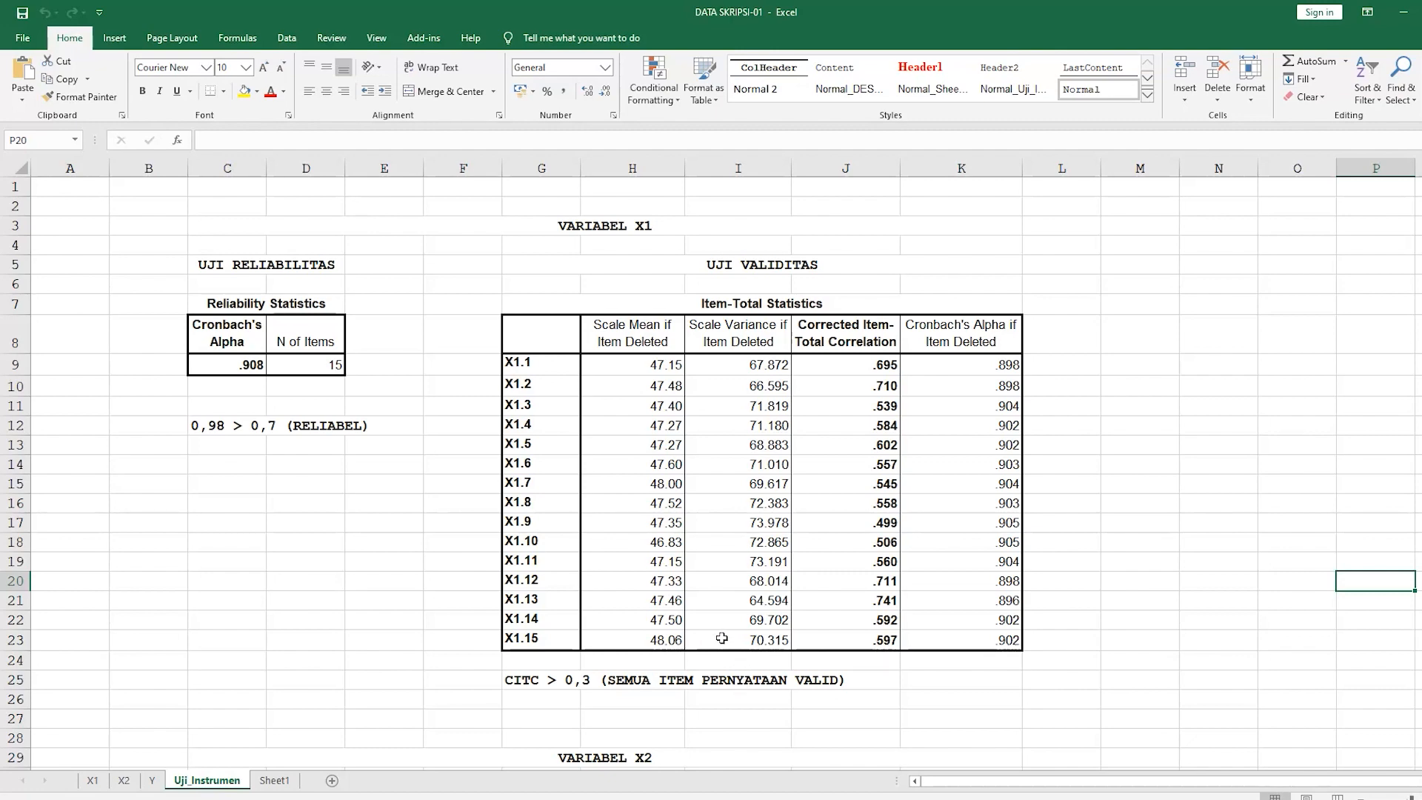
scroll(721, 639, "down", 1)
scroll(719, 622, "up", 1)
- Rename Sheet1, which holds the descriptive analysis tables, as An_Deskriptif
left_click(274, 781)
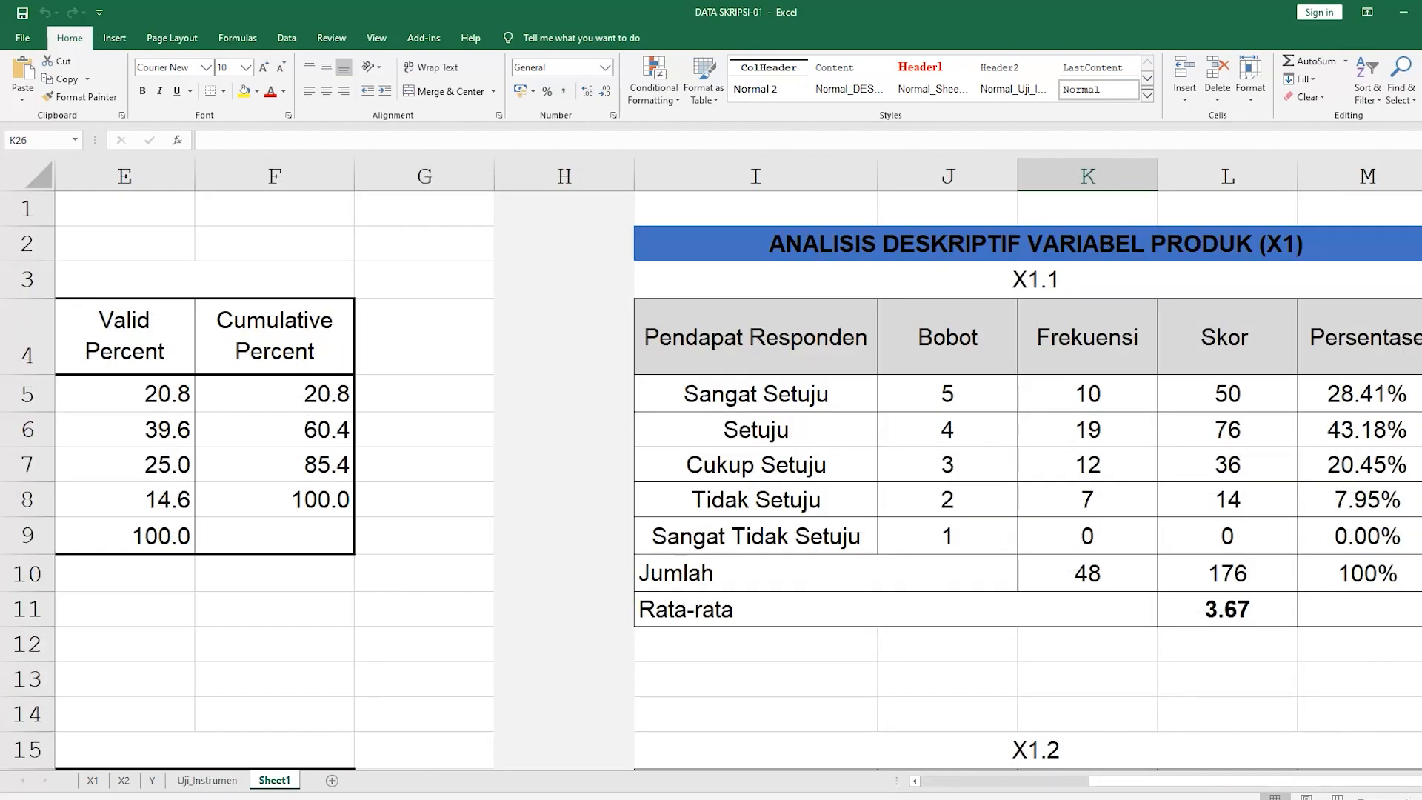
right_click(282, 787)
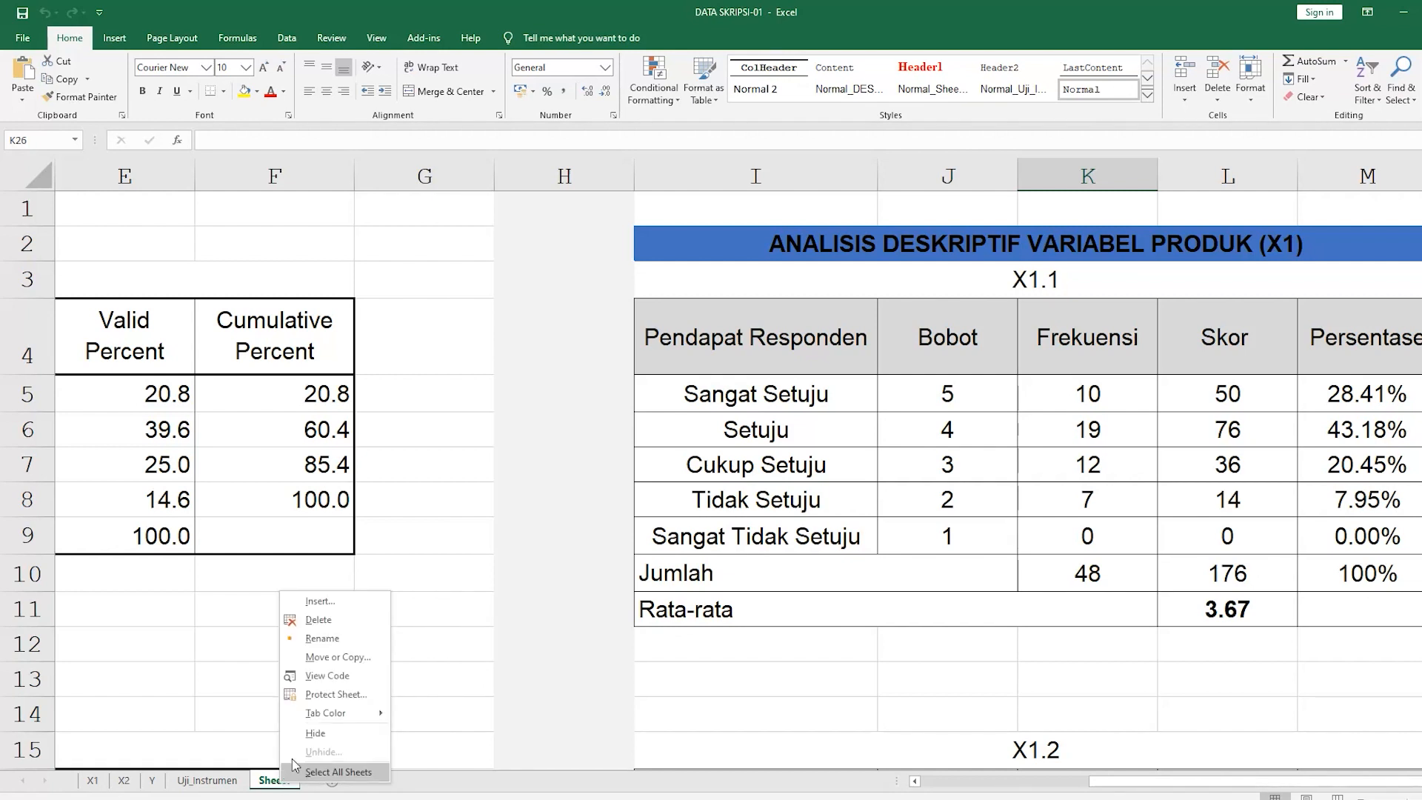
left_click(343, 638)
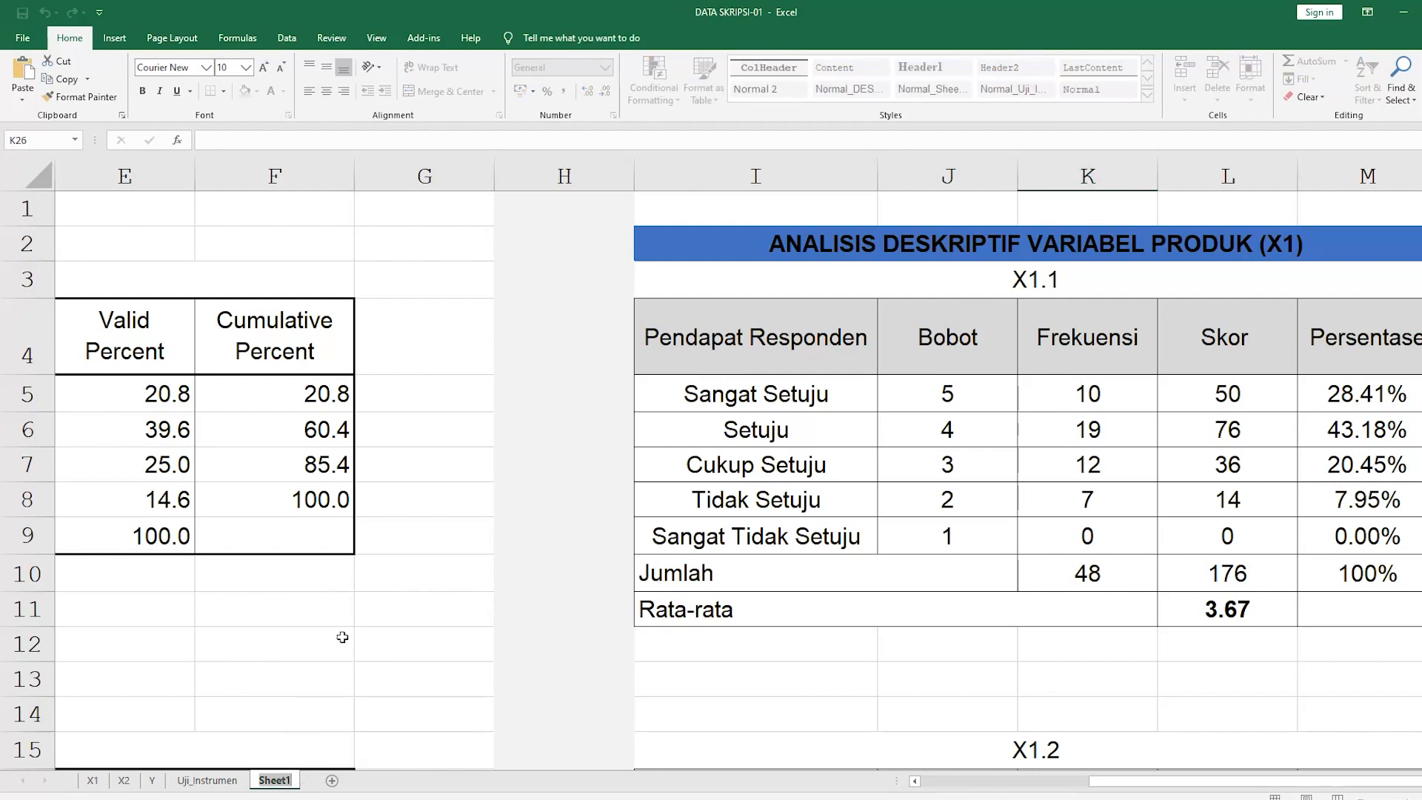
type("An_Deskriptif")
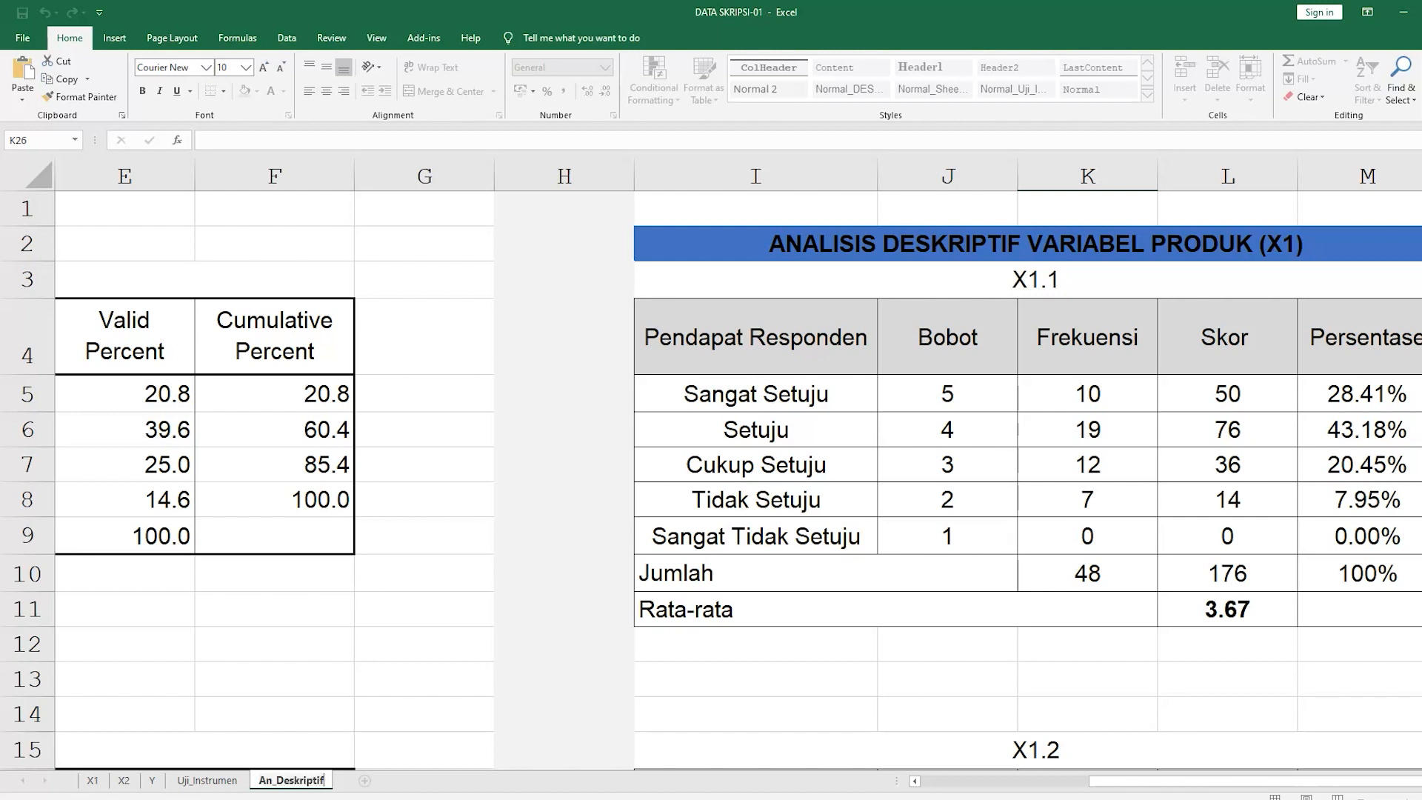
left_click(341, 635)
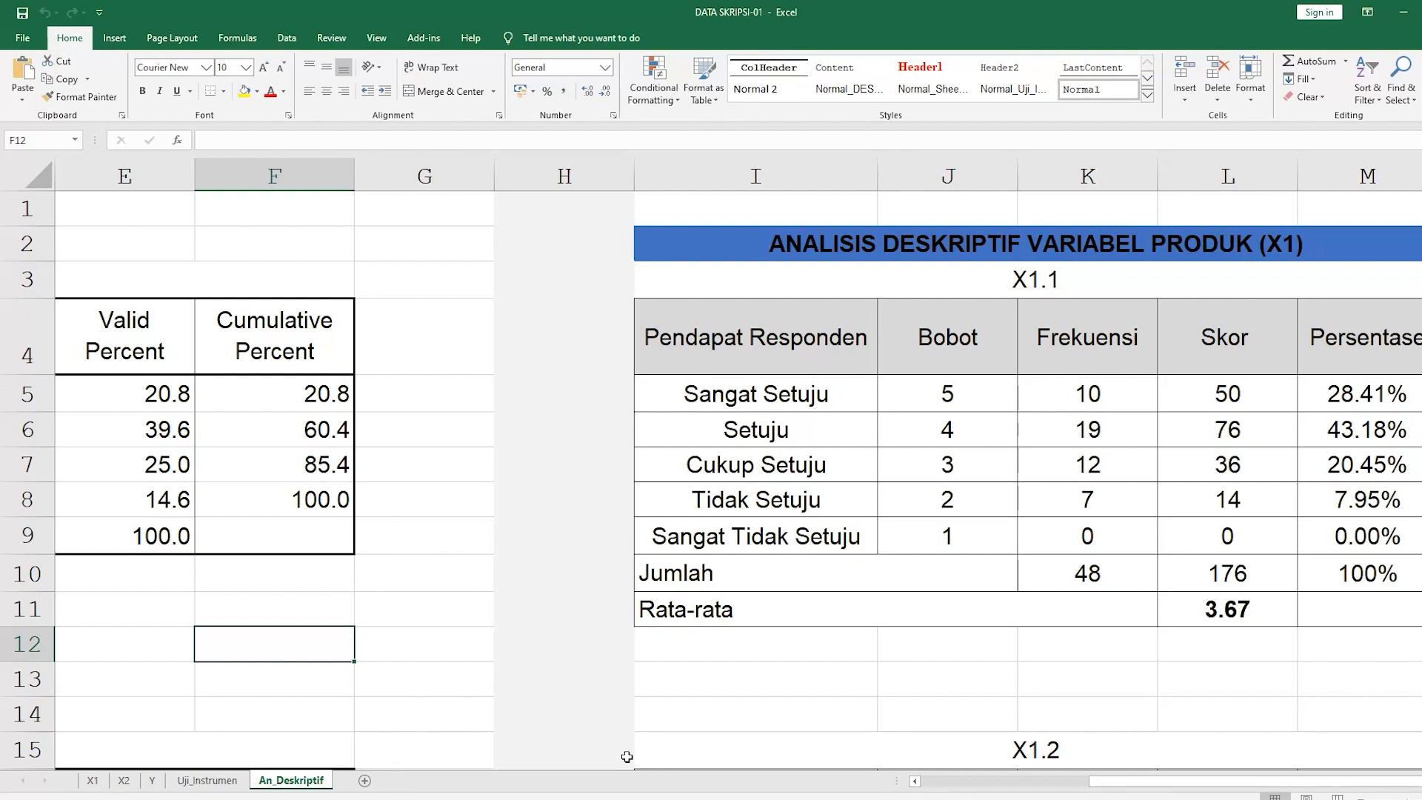
- Add a new worksheet after An_Deskriptif and rename it as MSI
left_click(794, 799)
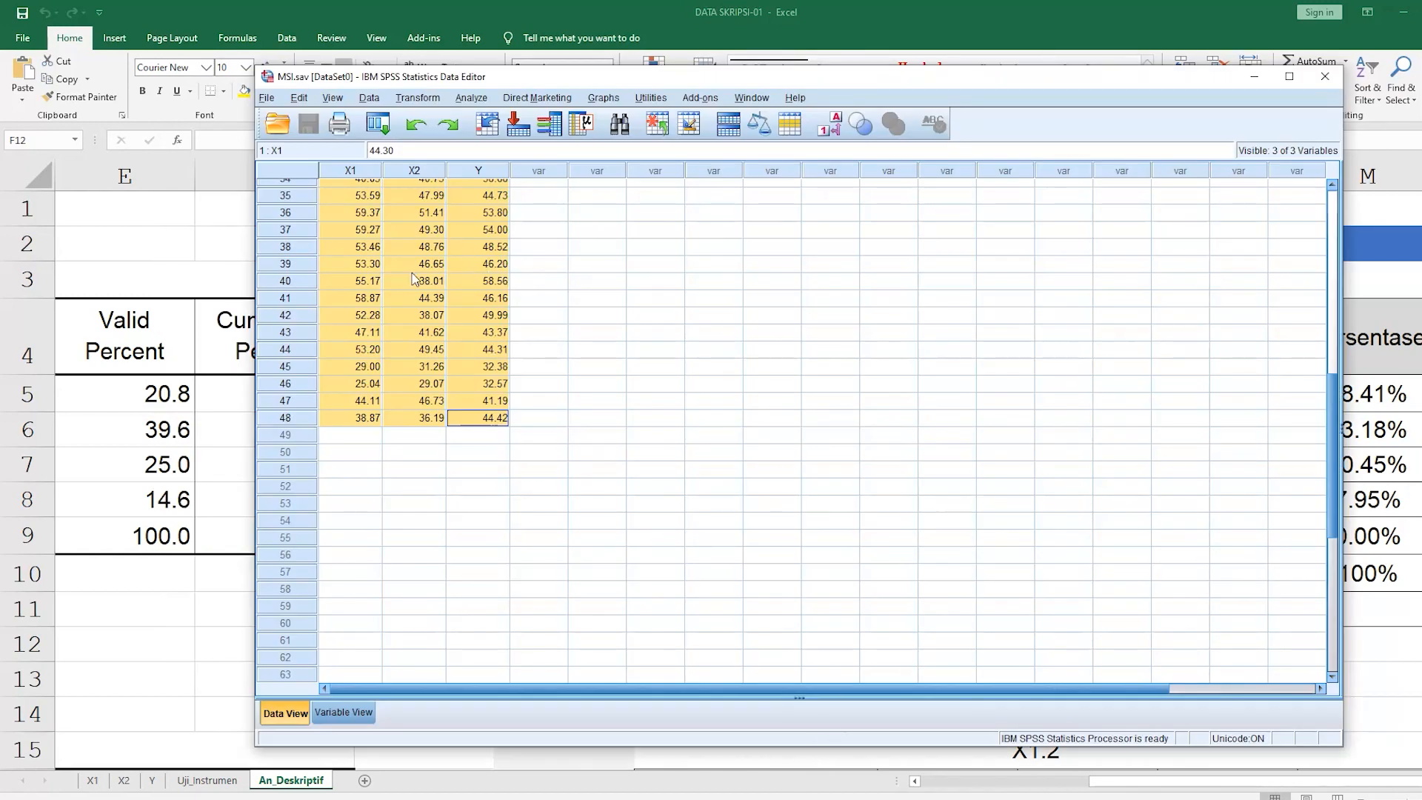
key("alt+Tab")
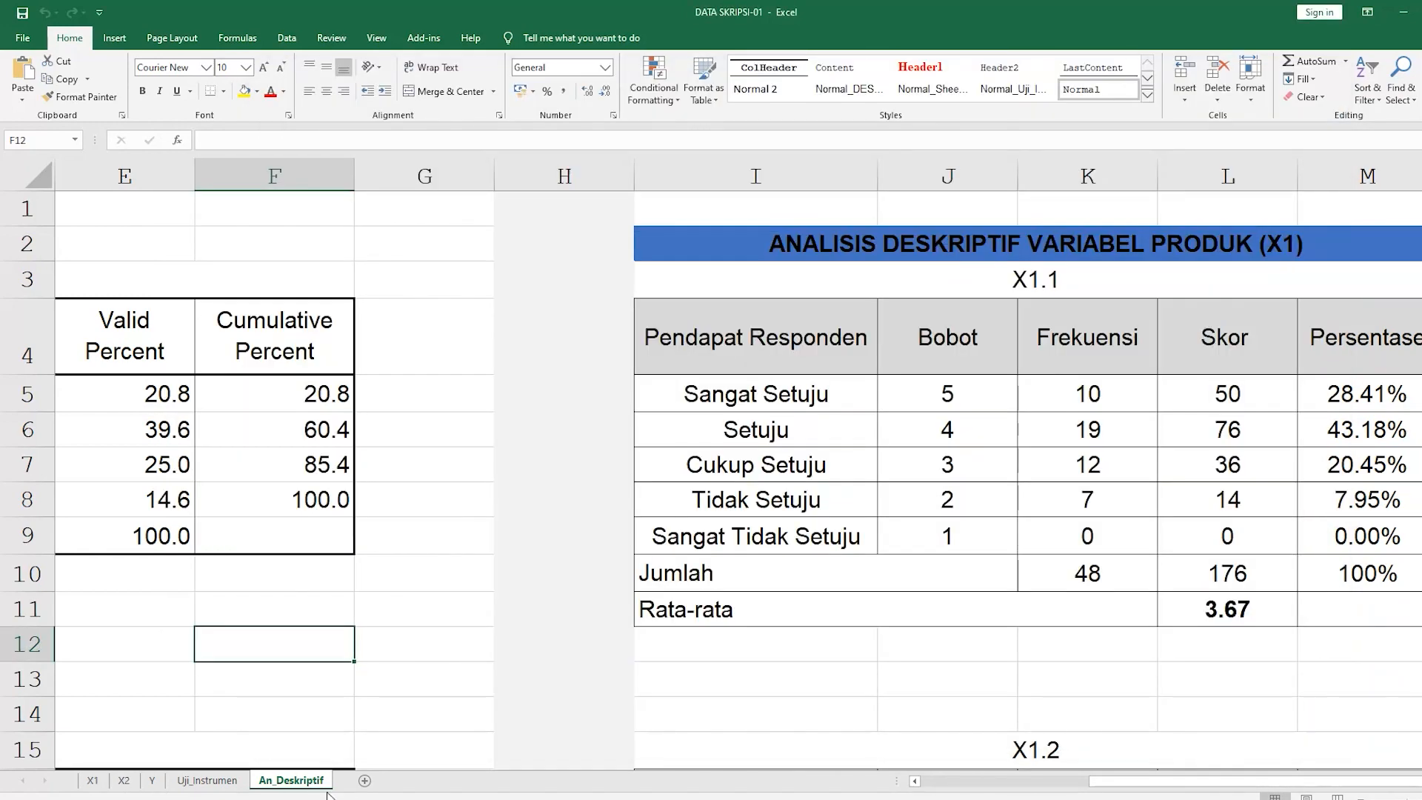
left_click(364, 781)
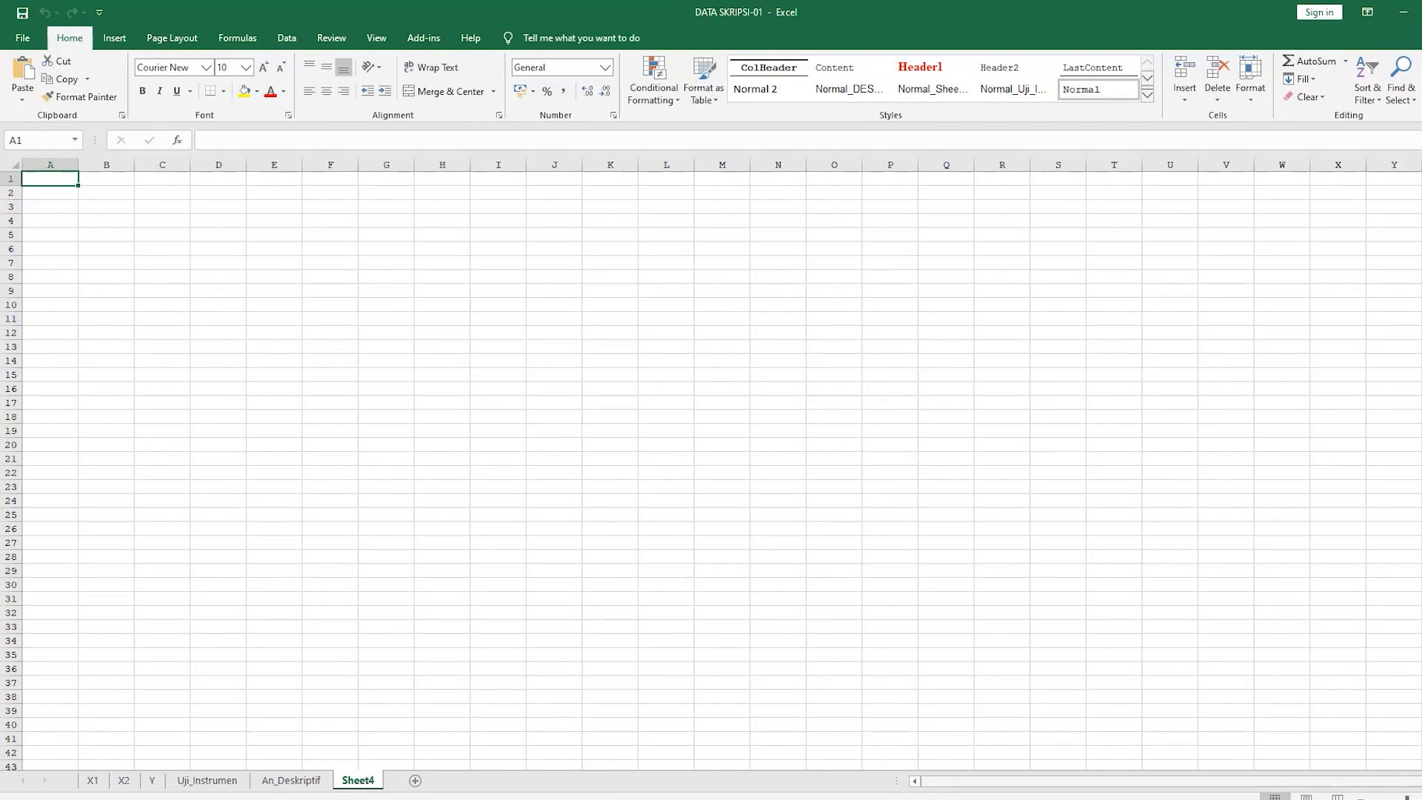
left_click_drag(1407, 799, 1416, 799)
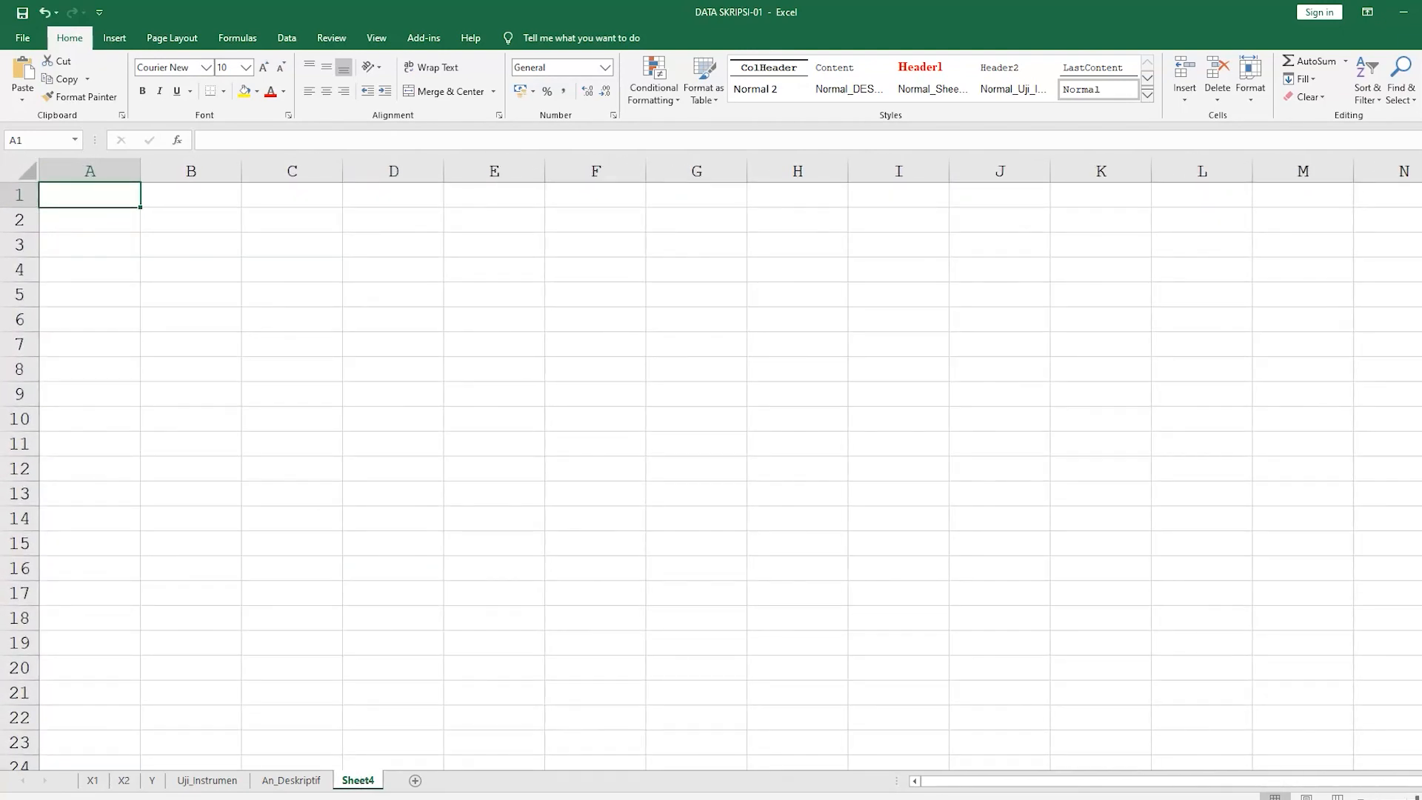
right_click(363, 783)
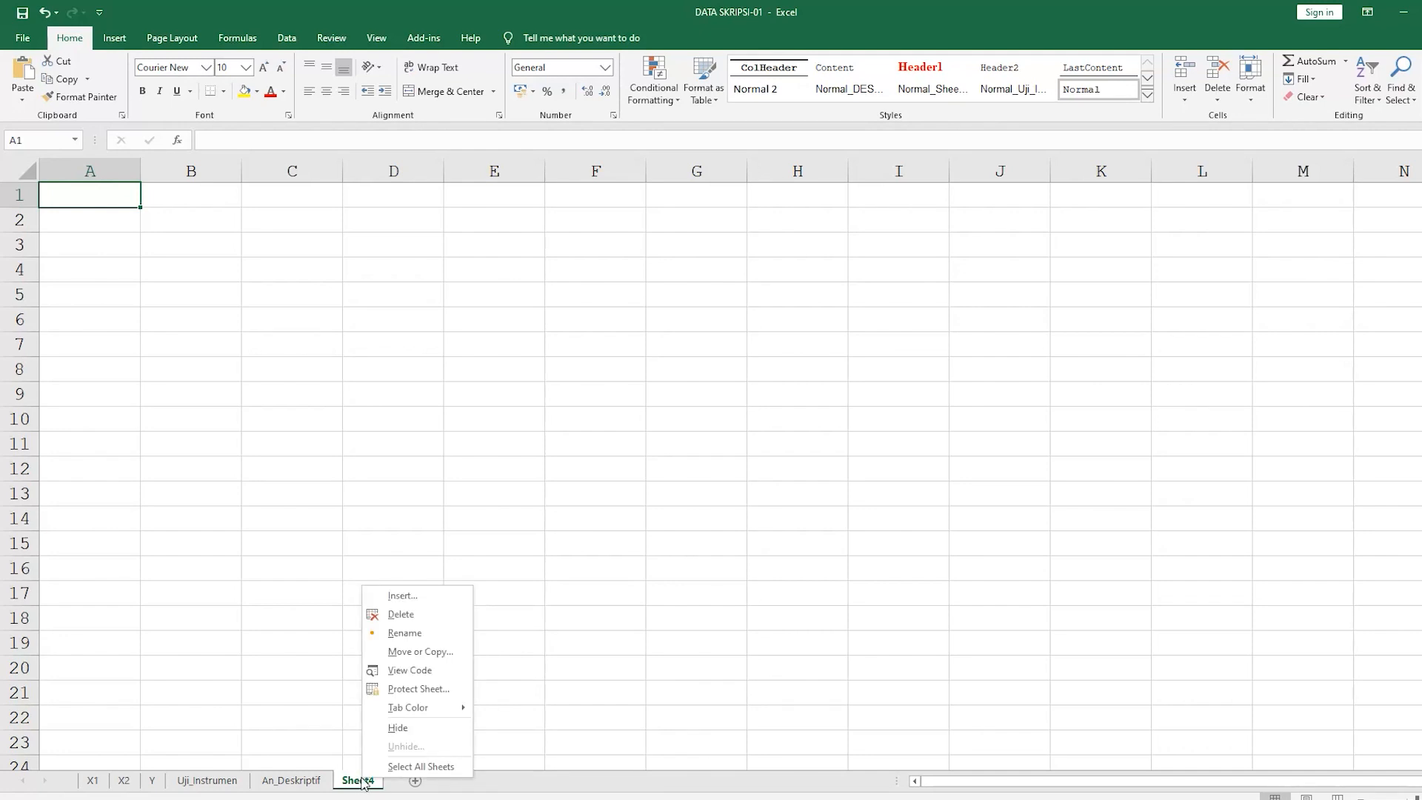
left_click(406, 633)
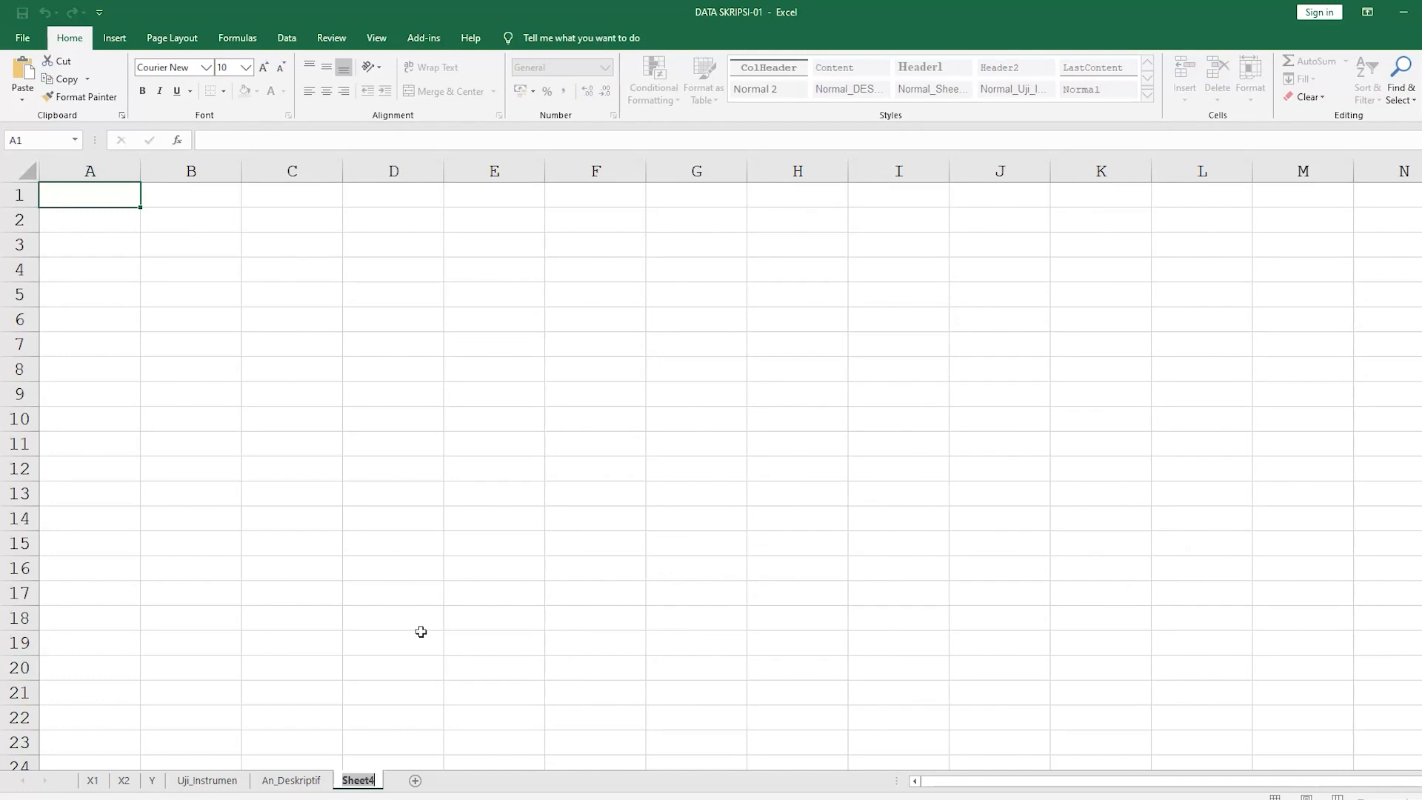
type("MSI")
- Enter the column headings X1 in C4 and X2 in D4 of the MSI sheet
left_click(270, 280)
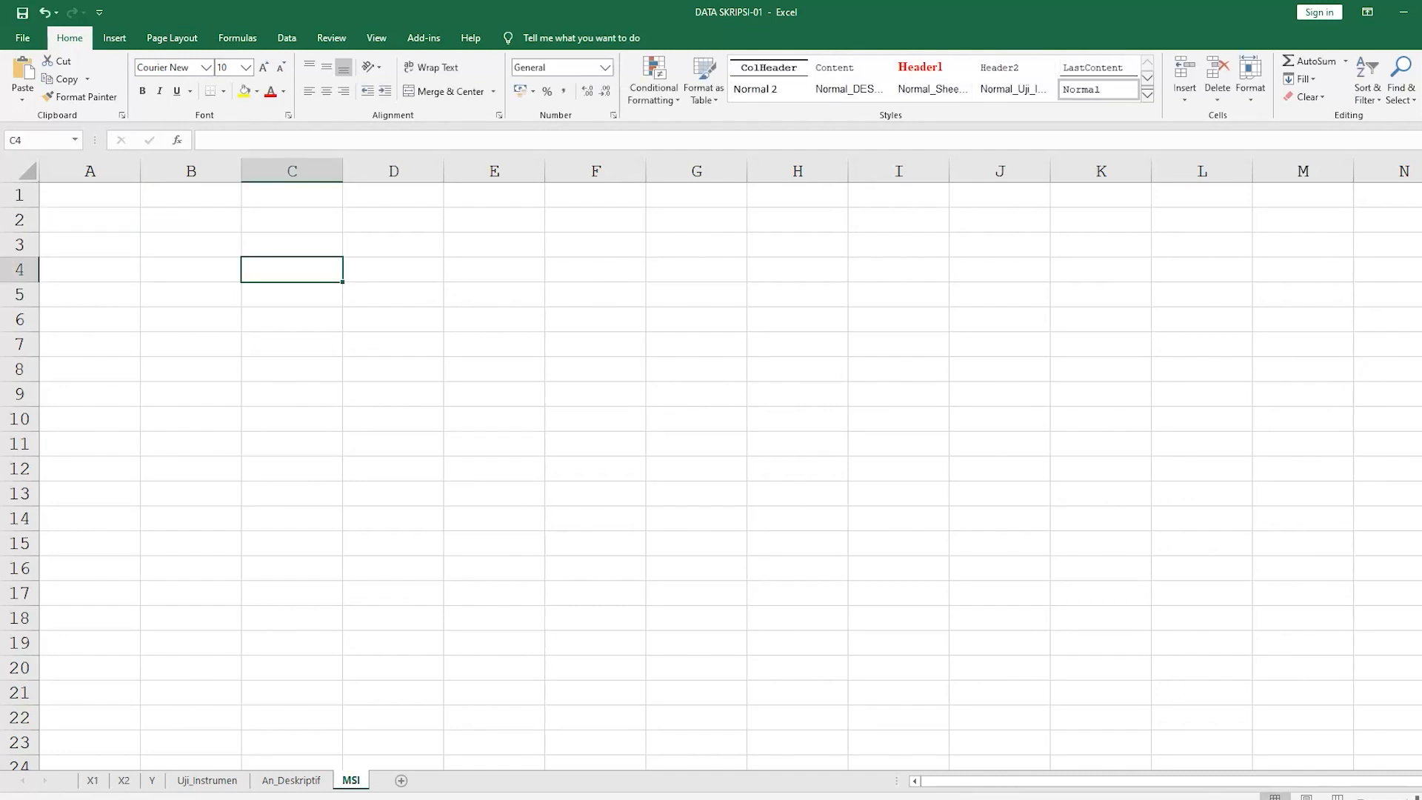
type("X1")
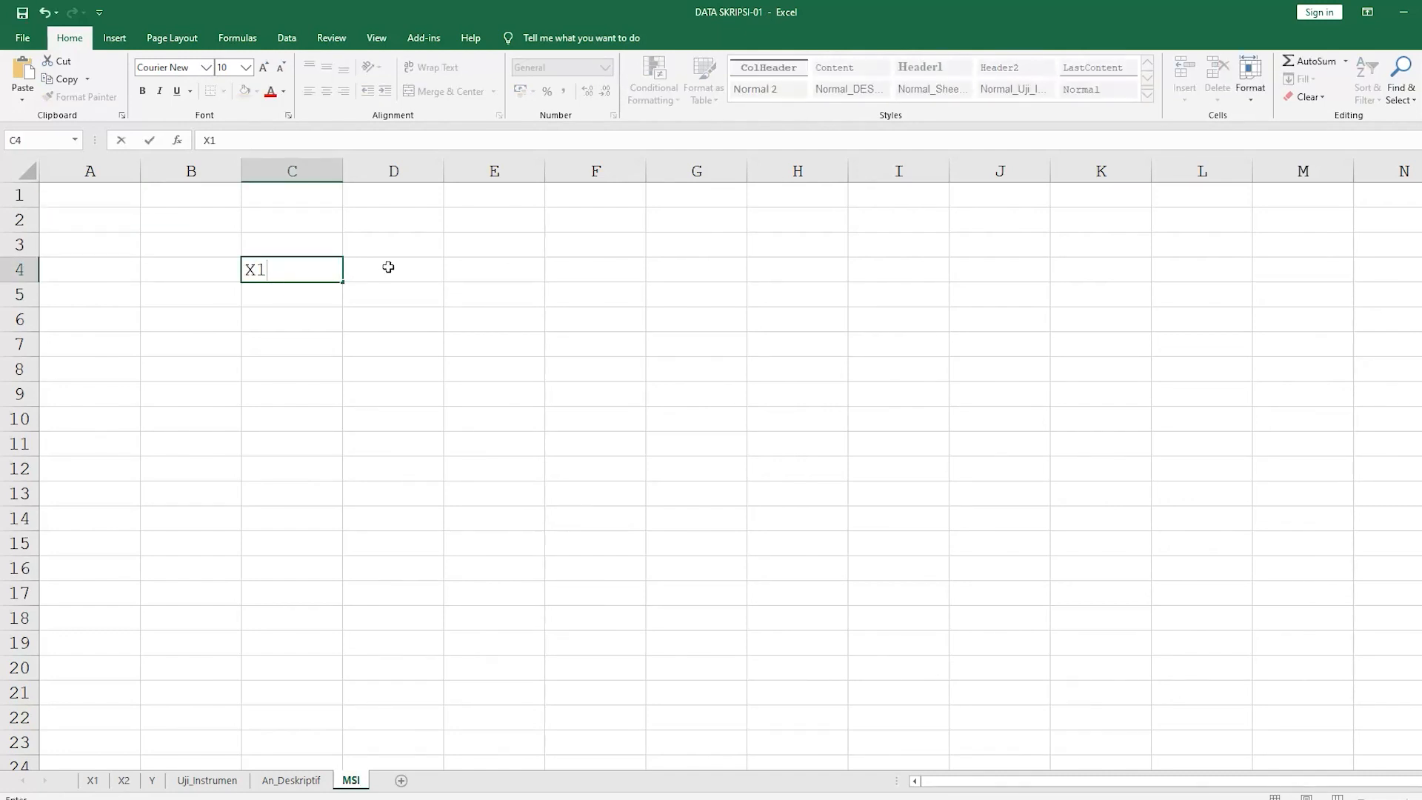
key("Tab")
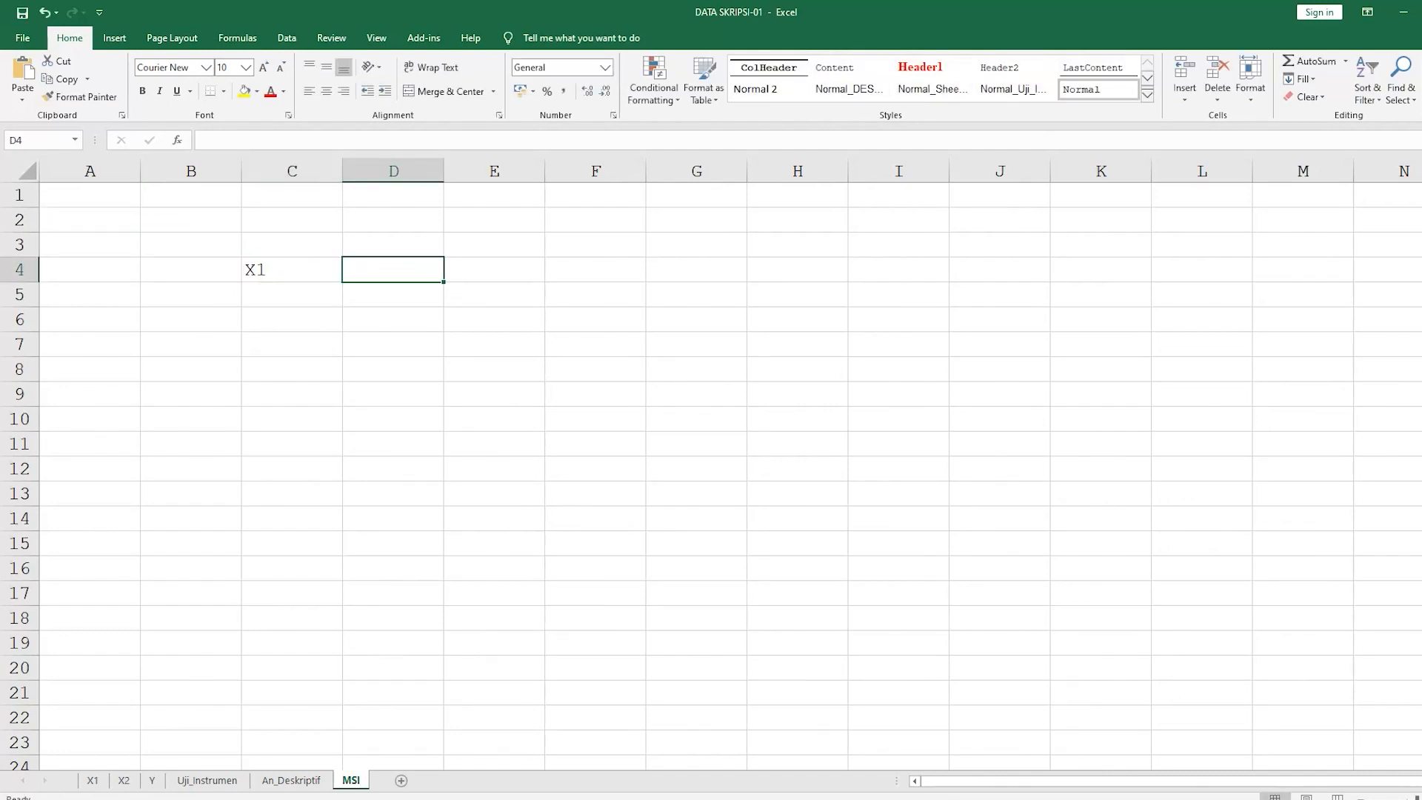
type("X2")
key("Tab")
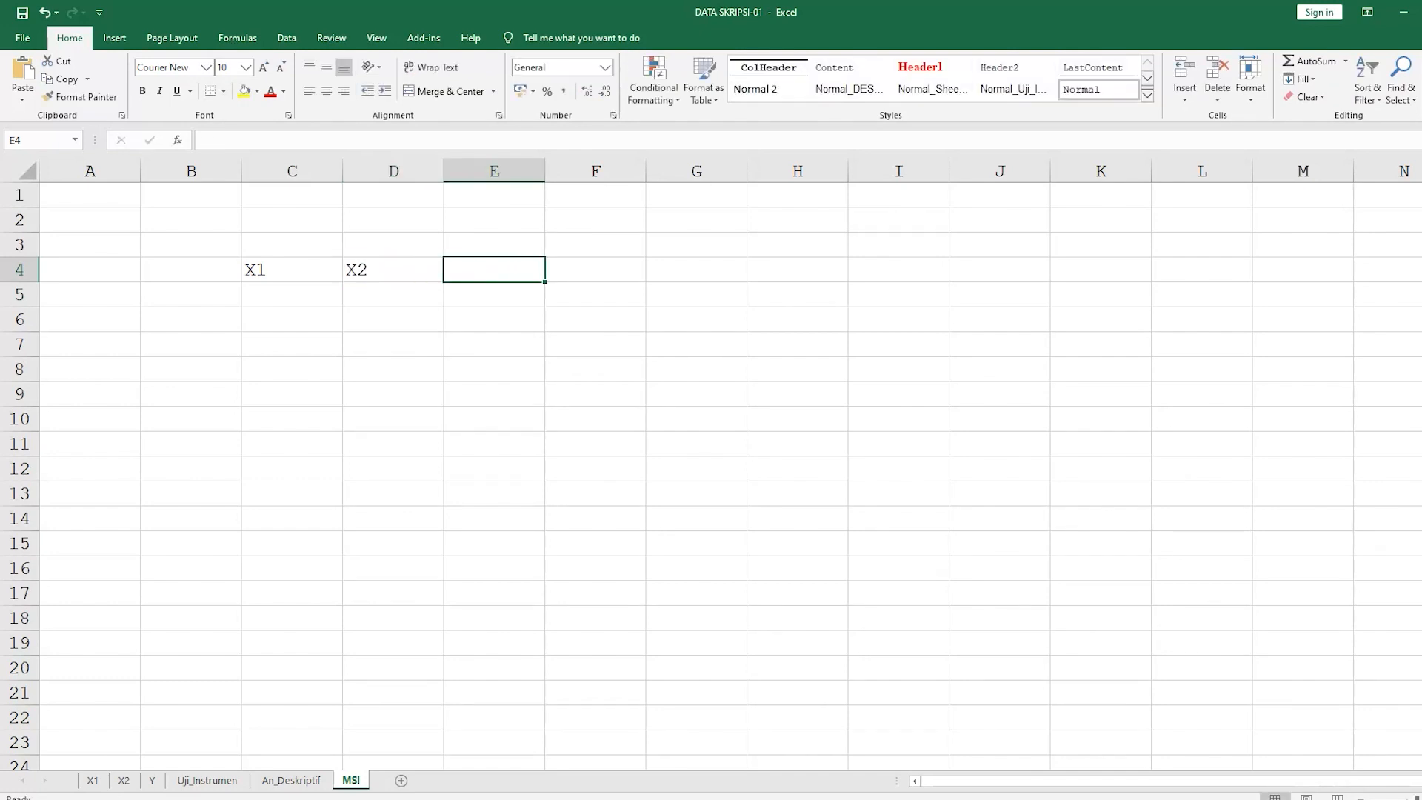
- Enter the header Y in cell E4 and the header Resp in cell B4
type("Y")
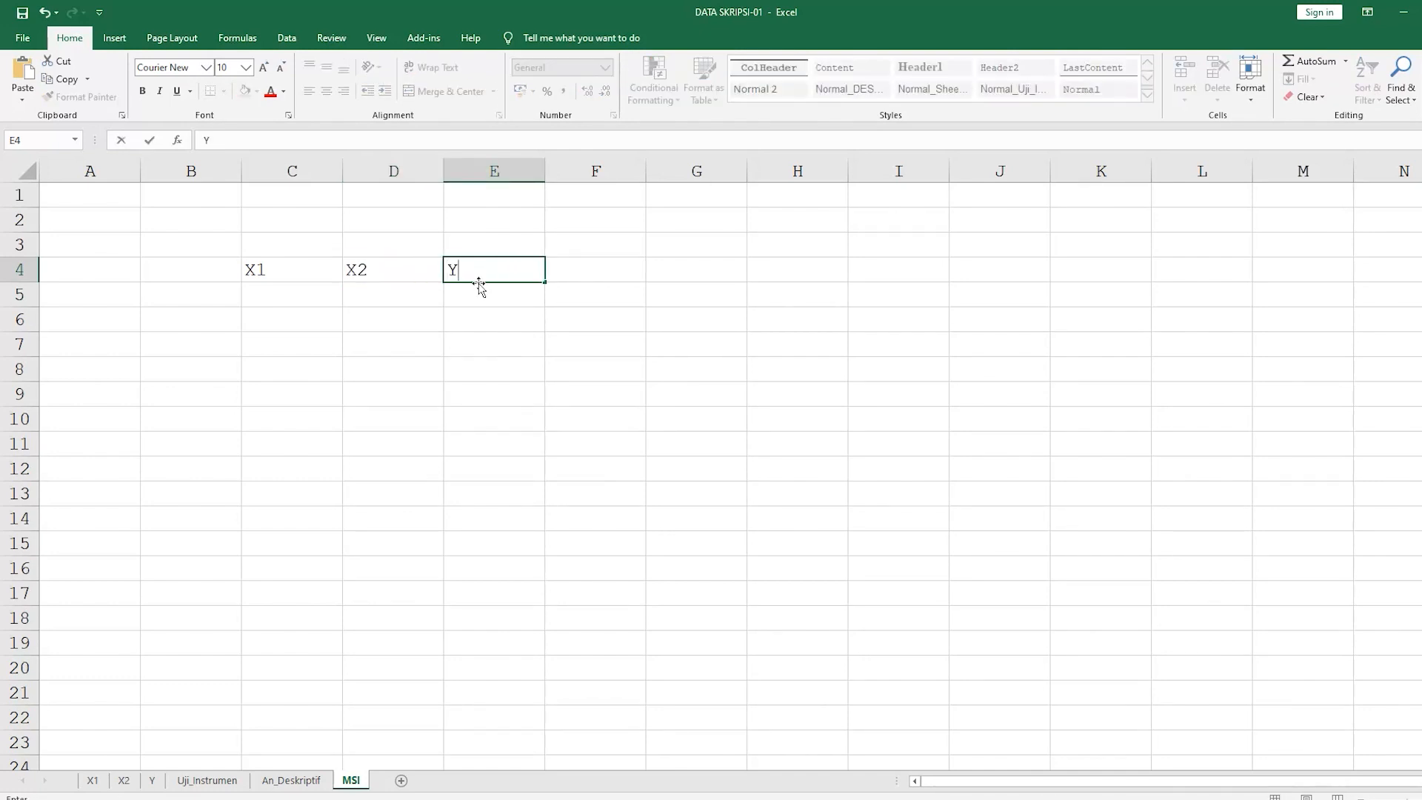
left_click(202, 275)
type("Resp")
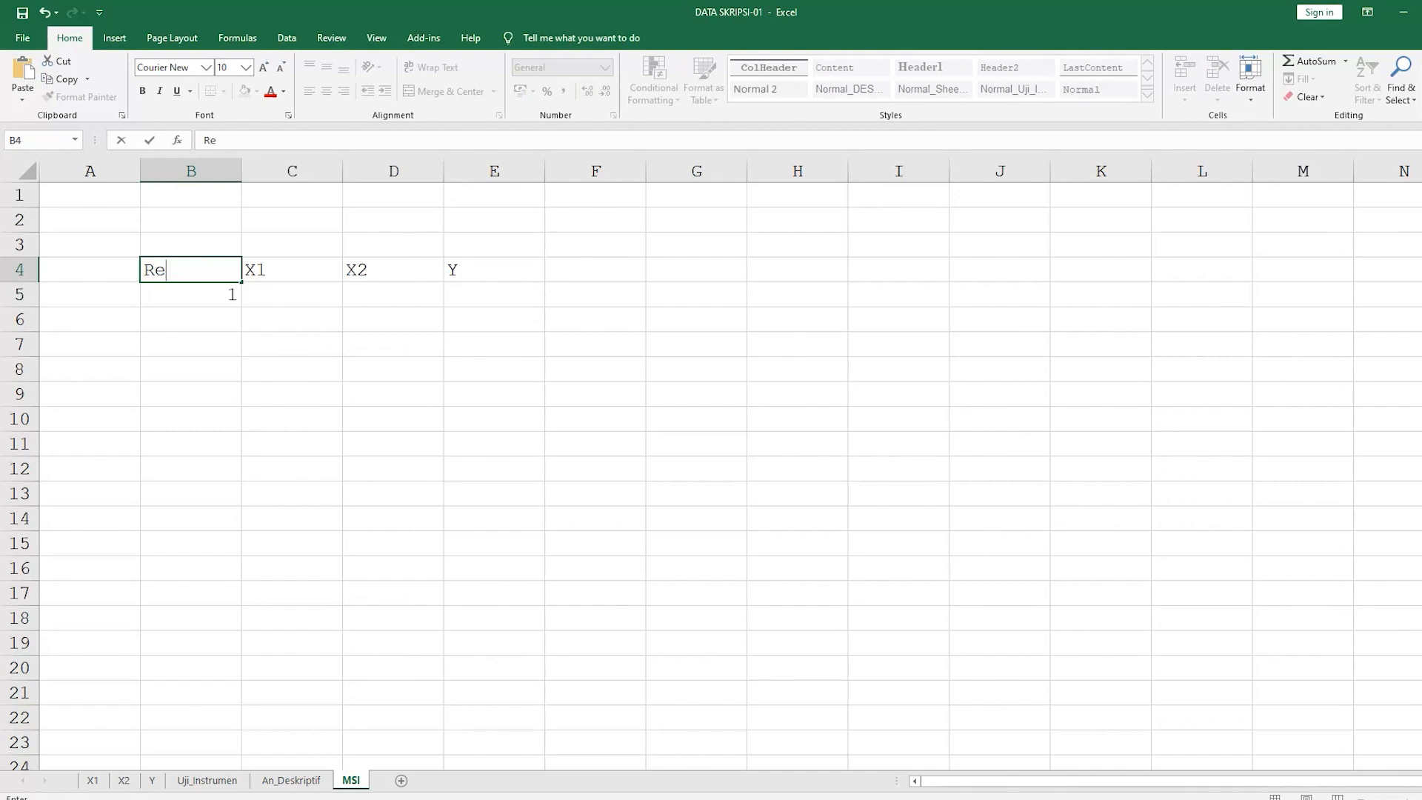
- Number the respondents from 1 to 48 down the Resp column, in cells B5 to B52
left_click(186, 299)
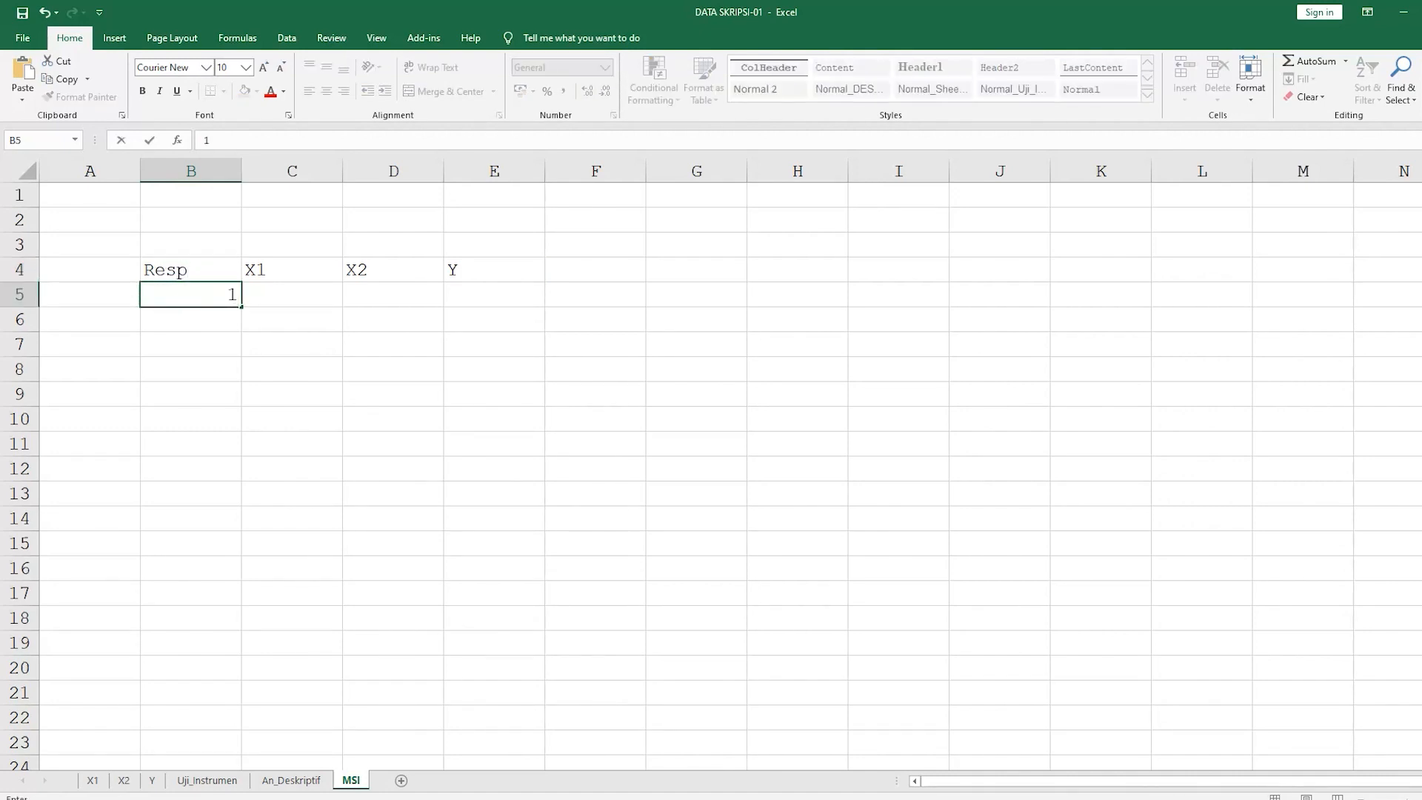
key("Return")
type("2")
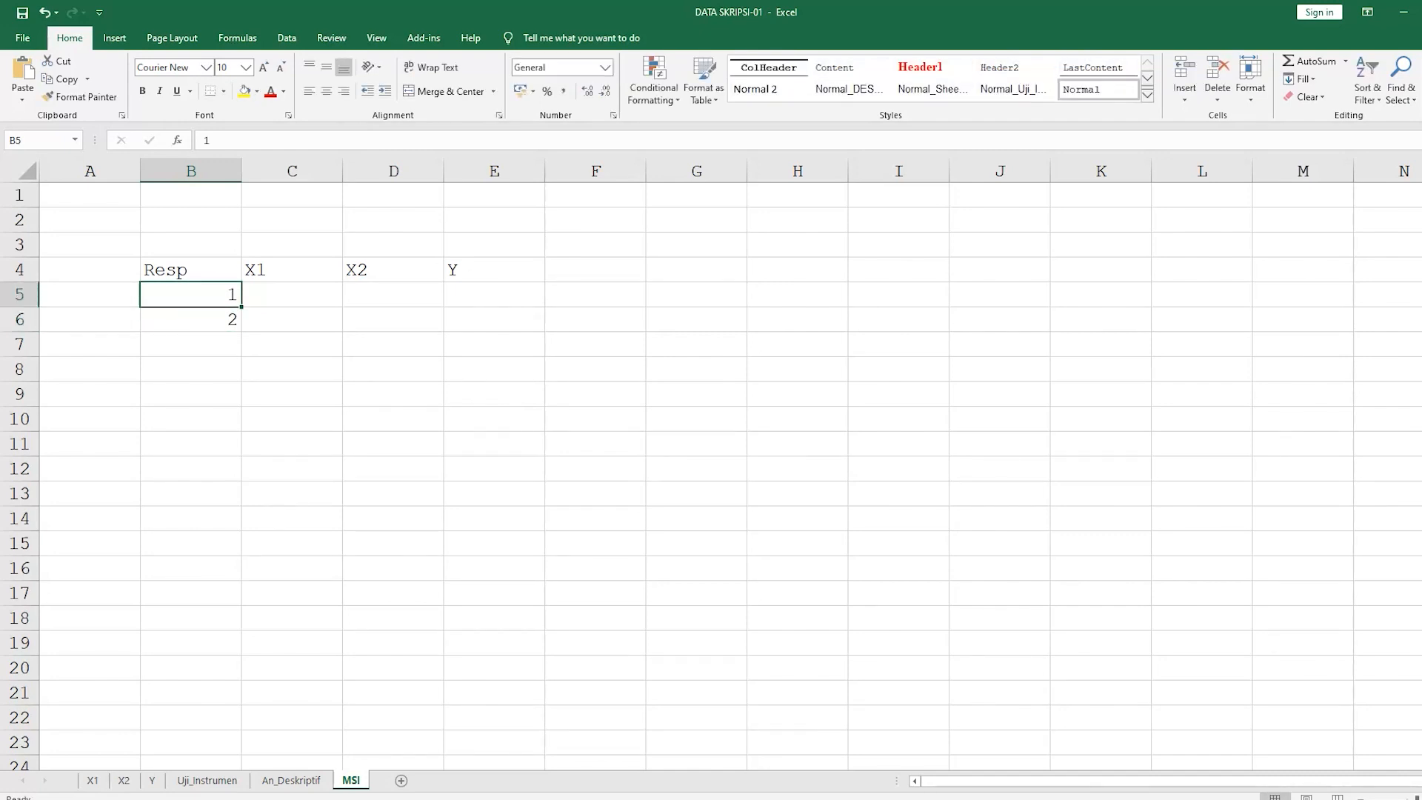
key("shift+Down")
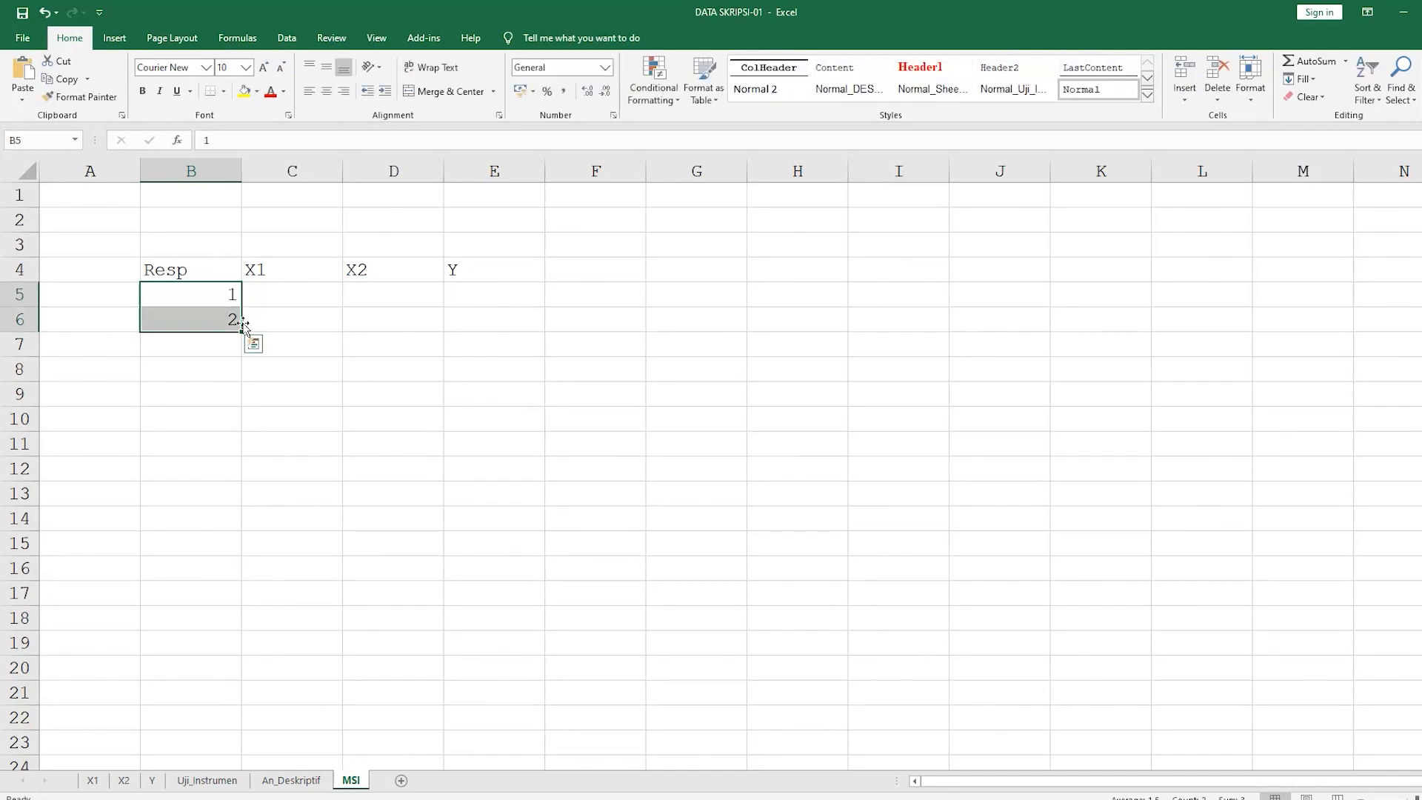
left_click_drag(241, 328, 229, 754)
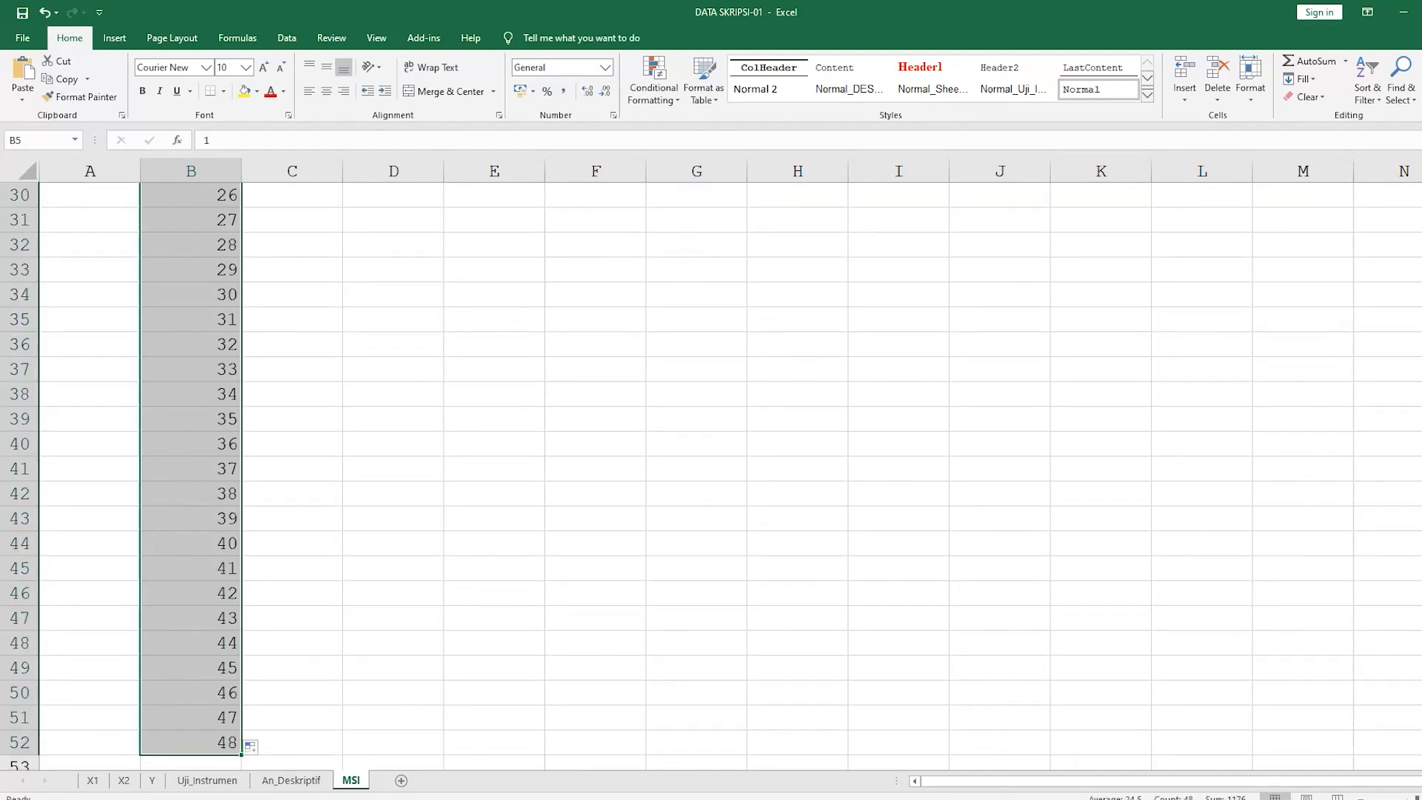
scroll(341, 477, "up", 10)
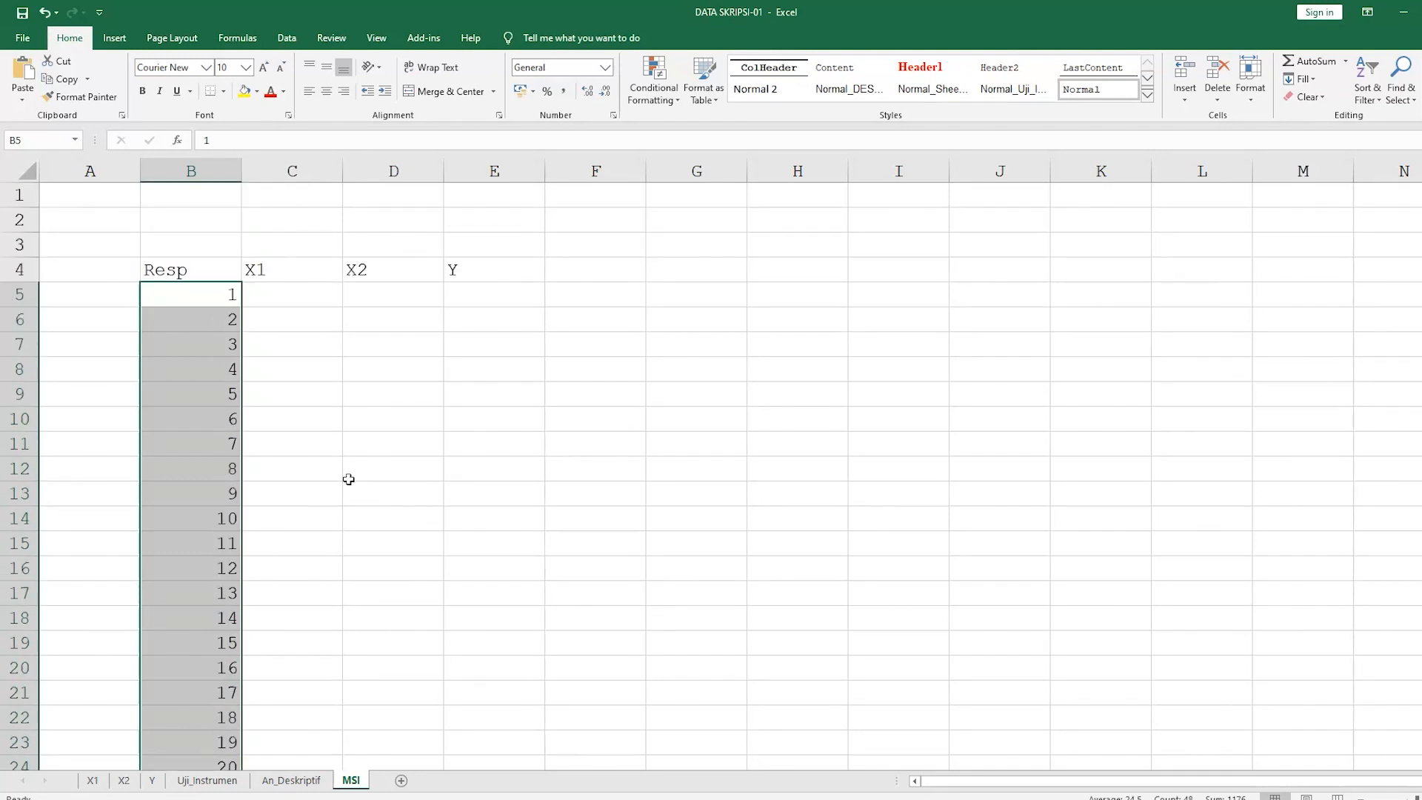
- Switch to the MSI.sav dataset in SPSS and copy all the selected X1, X2 and Y values
key("Right")
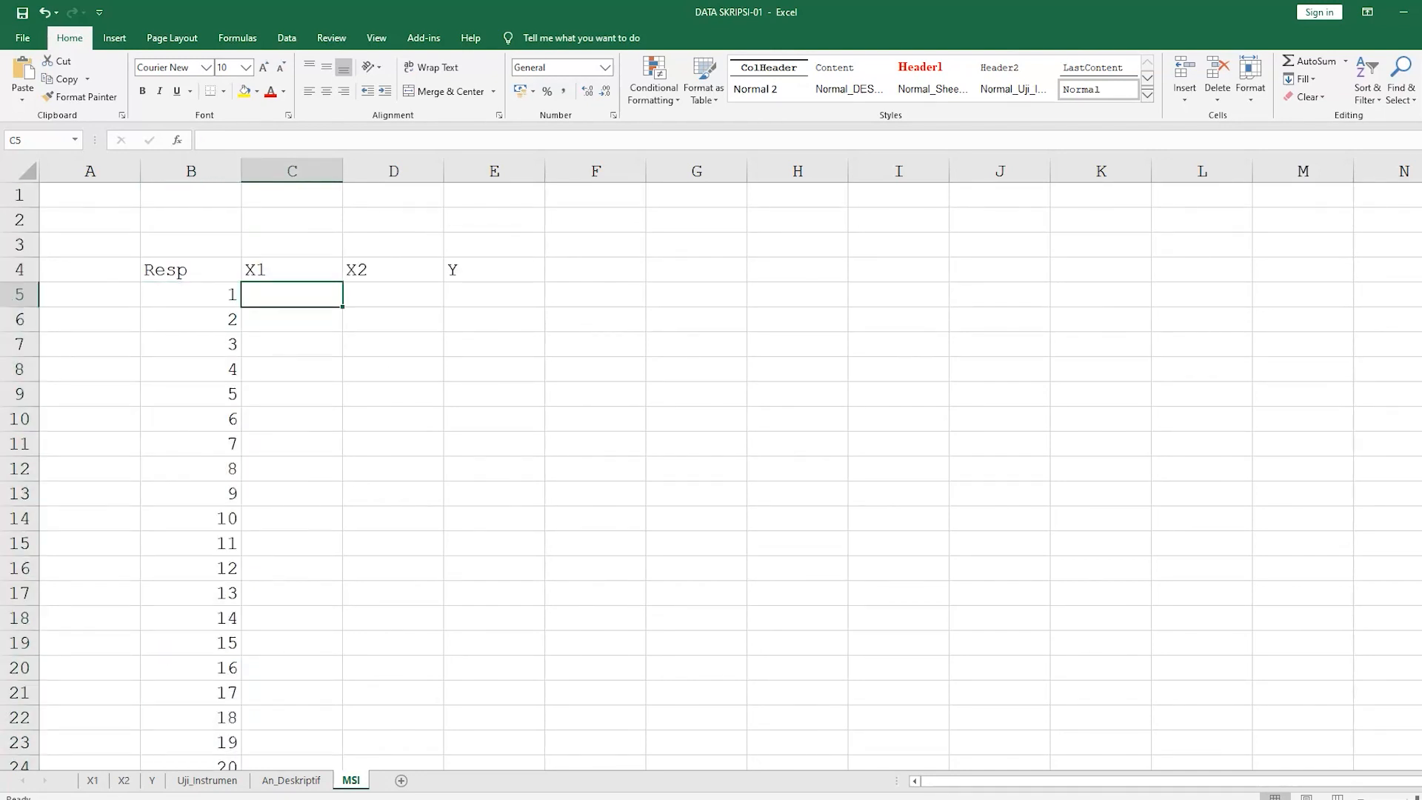
key("alt+Tab")
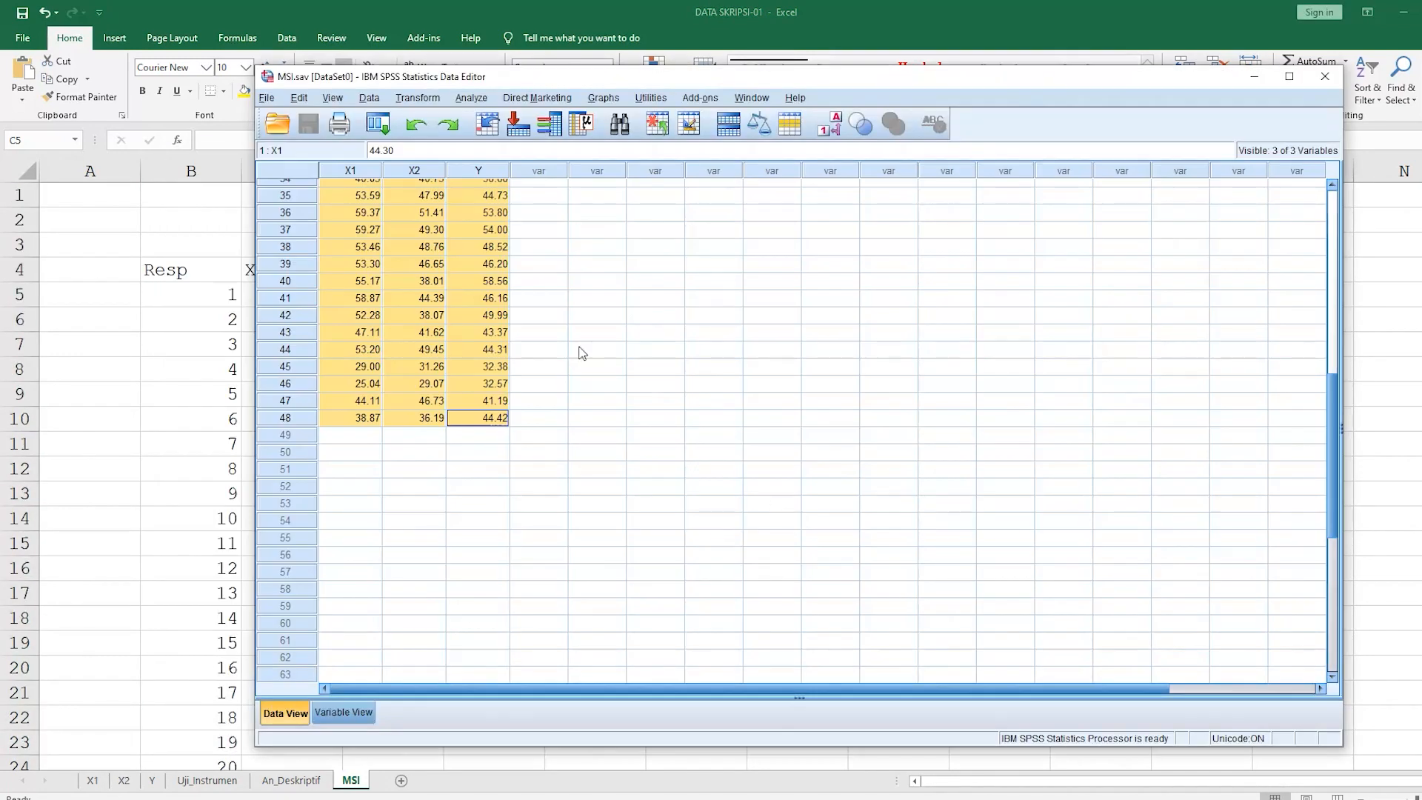
scroll(460, 231, "up", 5)
scroll(461, 230, "up", 5)
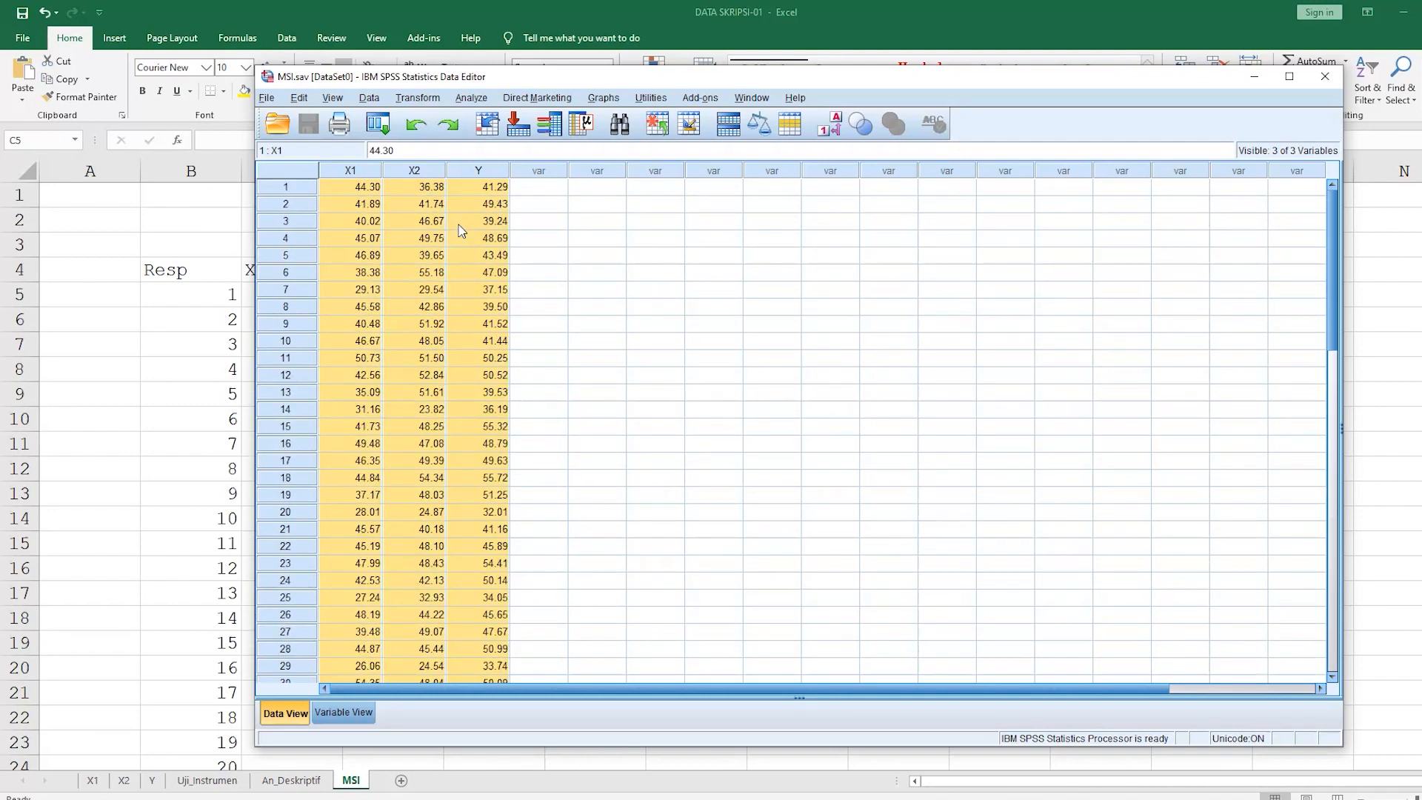
right_click(461, 230)
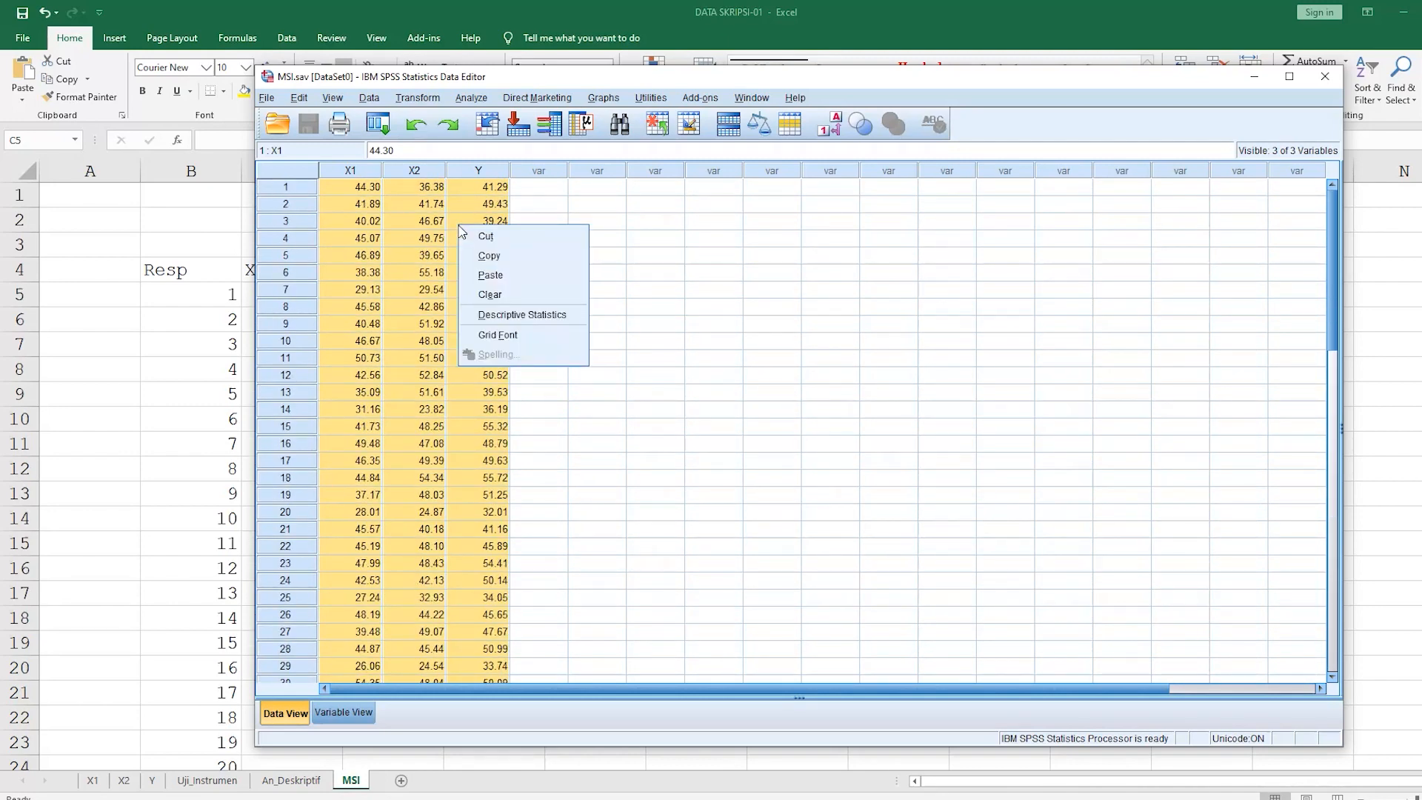
left_click(492, 258)
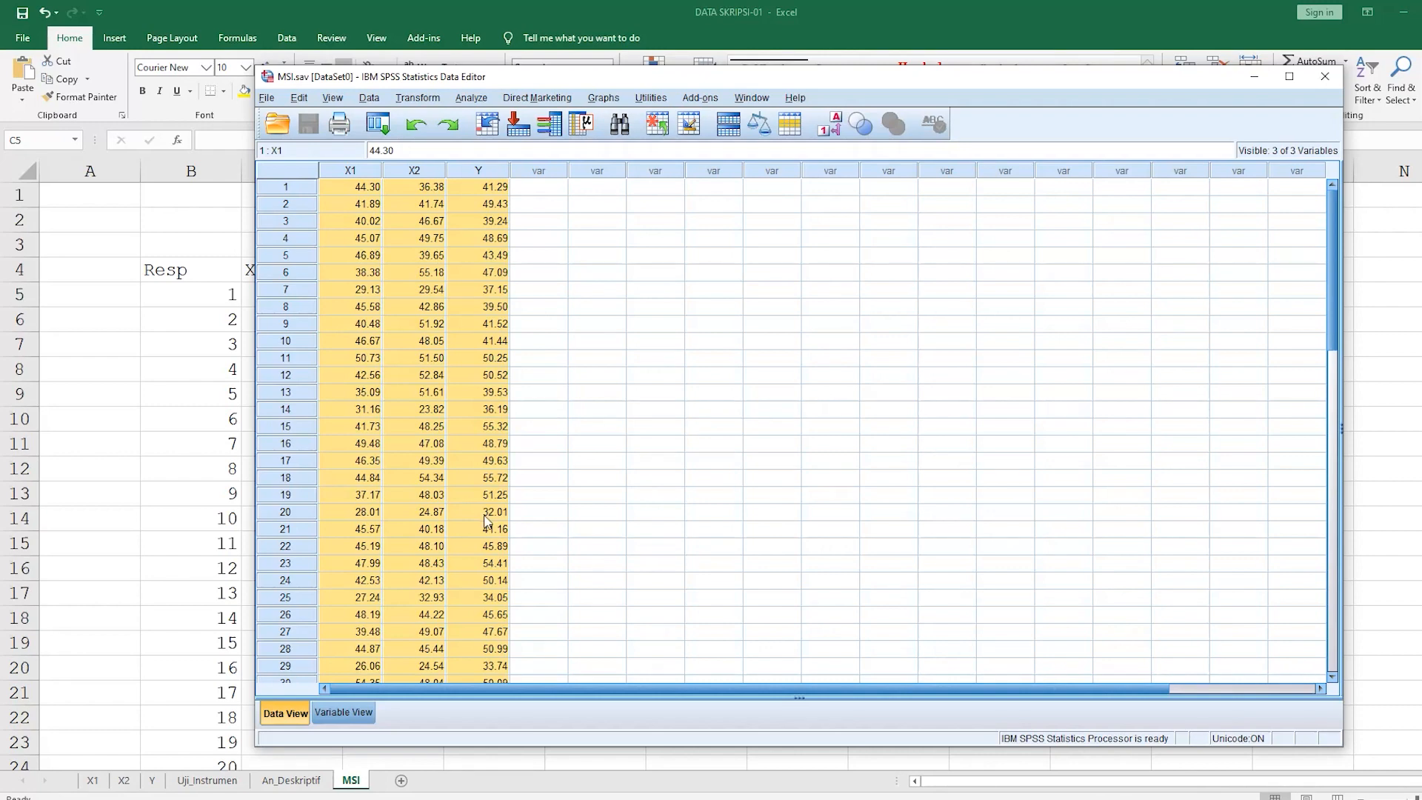
- Return to the MSI sheet in Excel and paste the copied values starting at cell C5
key("alt+Tab")
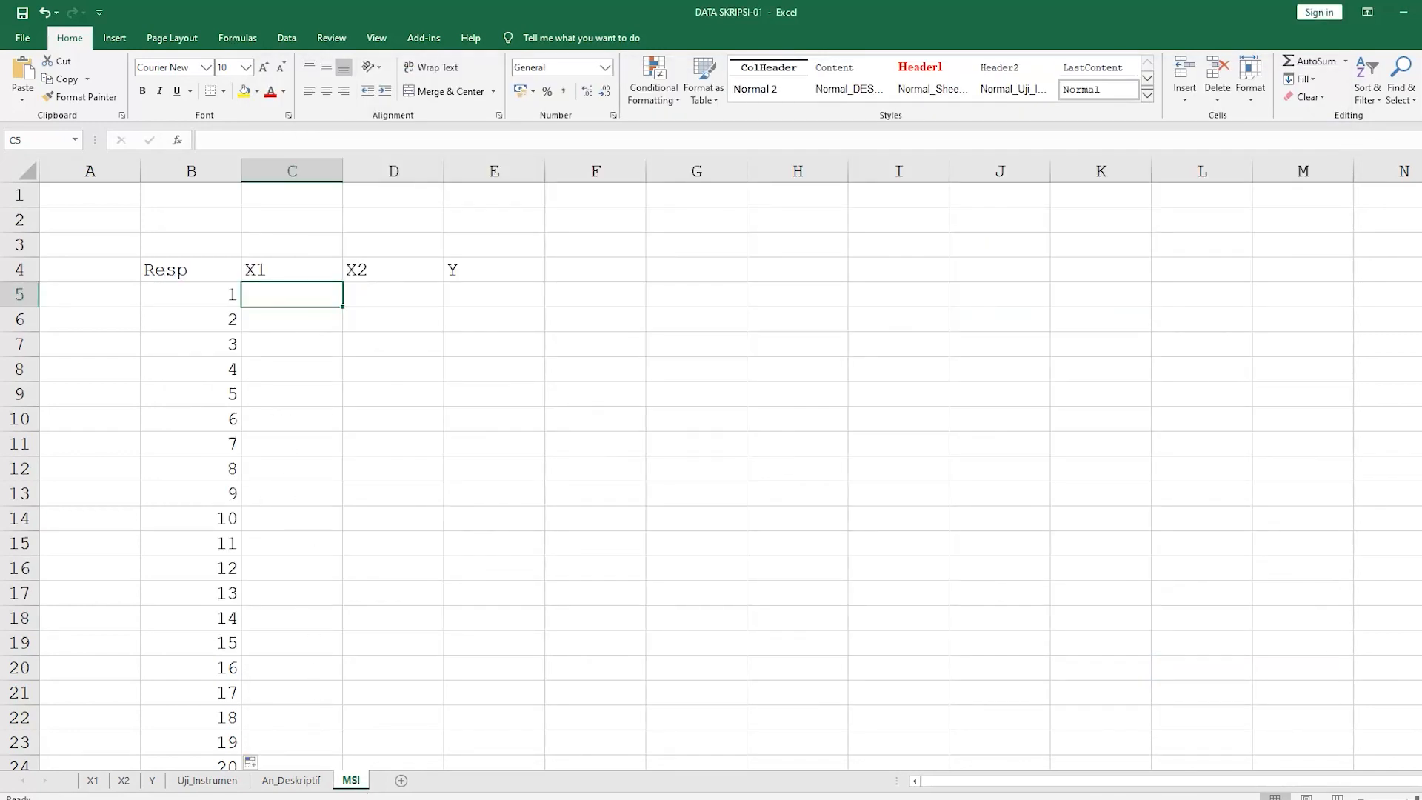
right_click(294, 299)
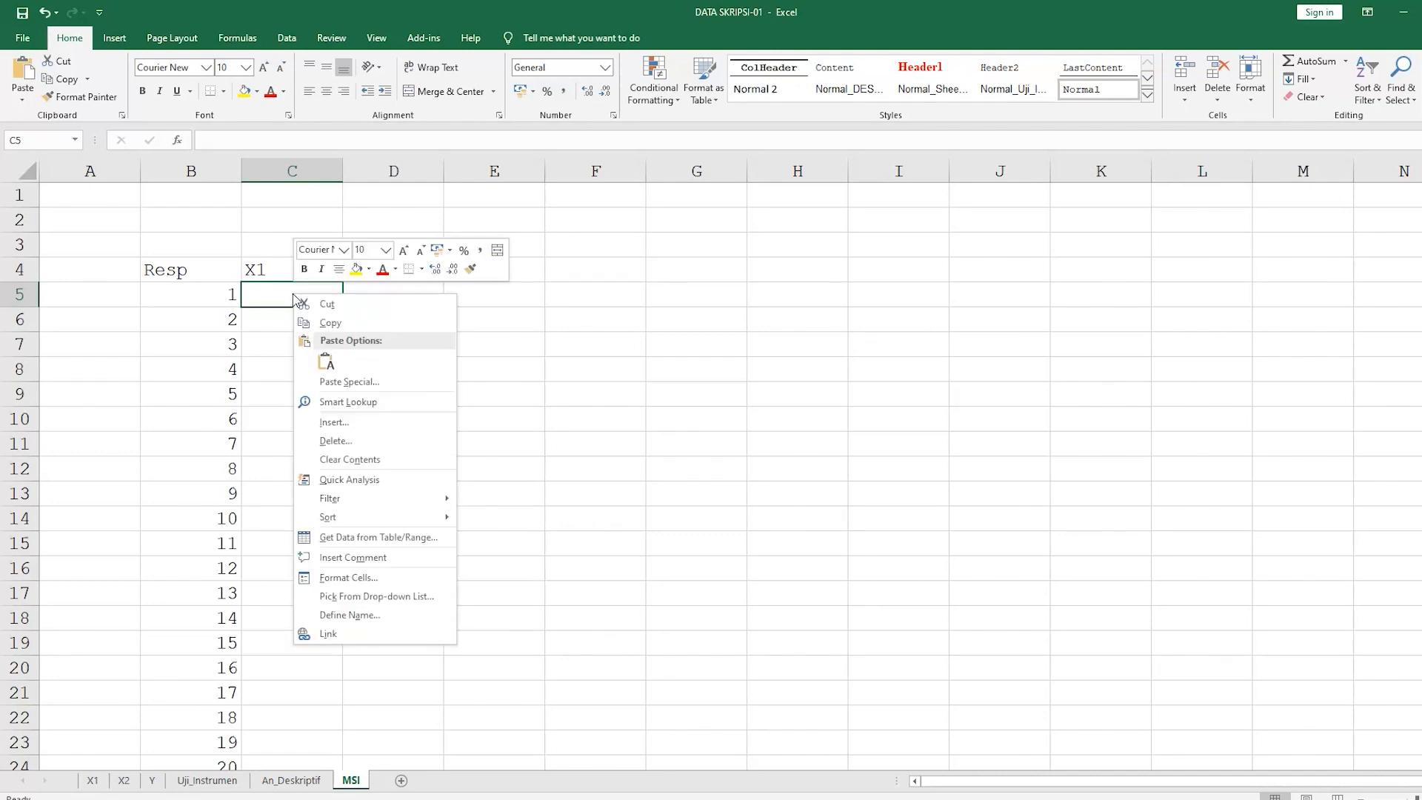
left_click(264, 289)
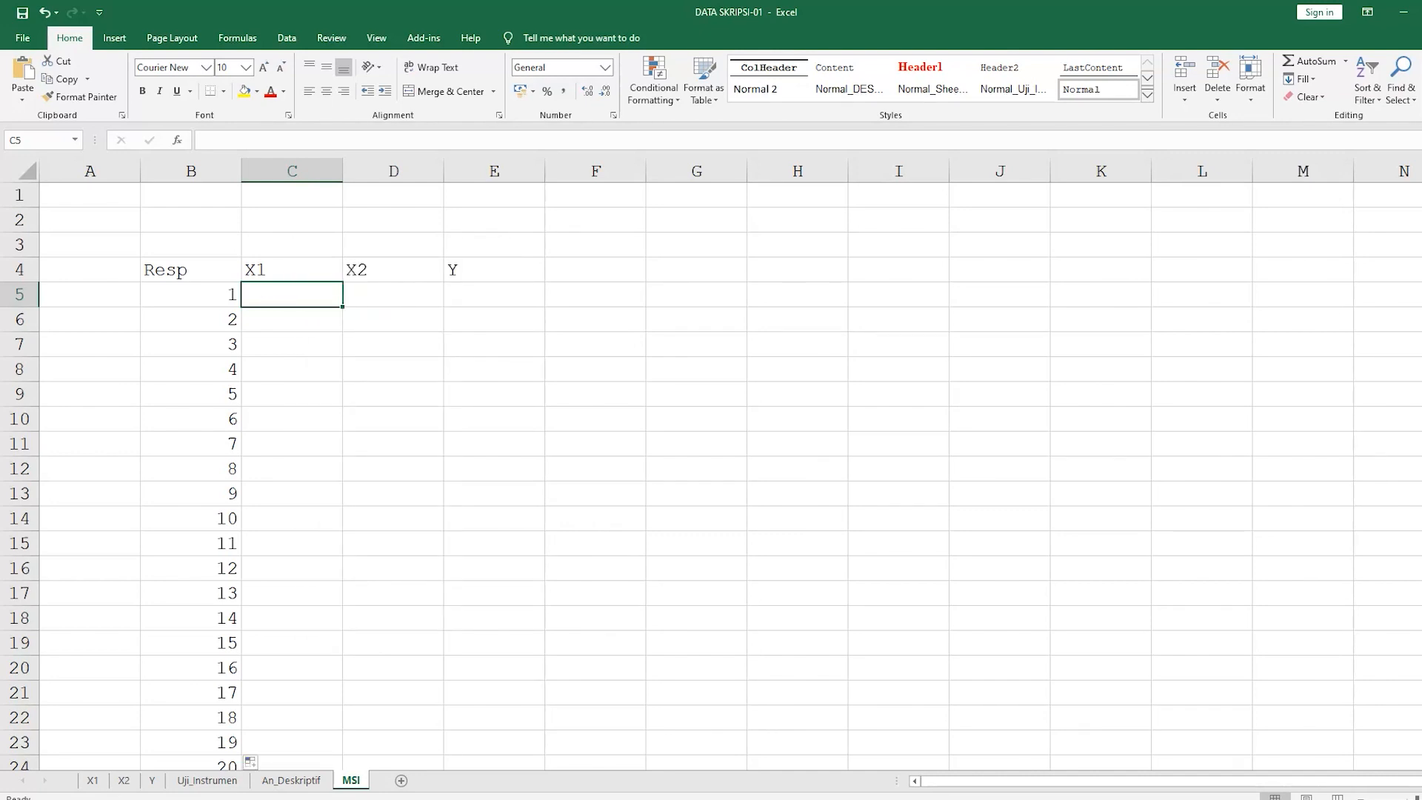
key("ctrl+v")
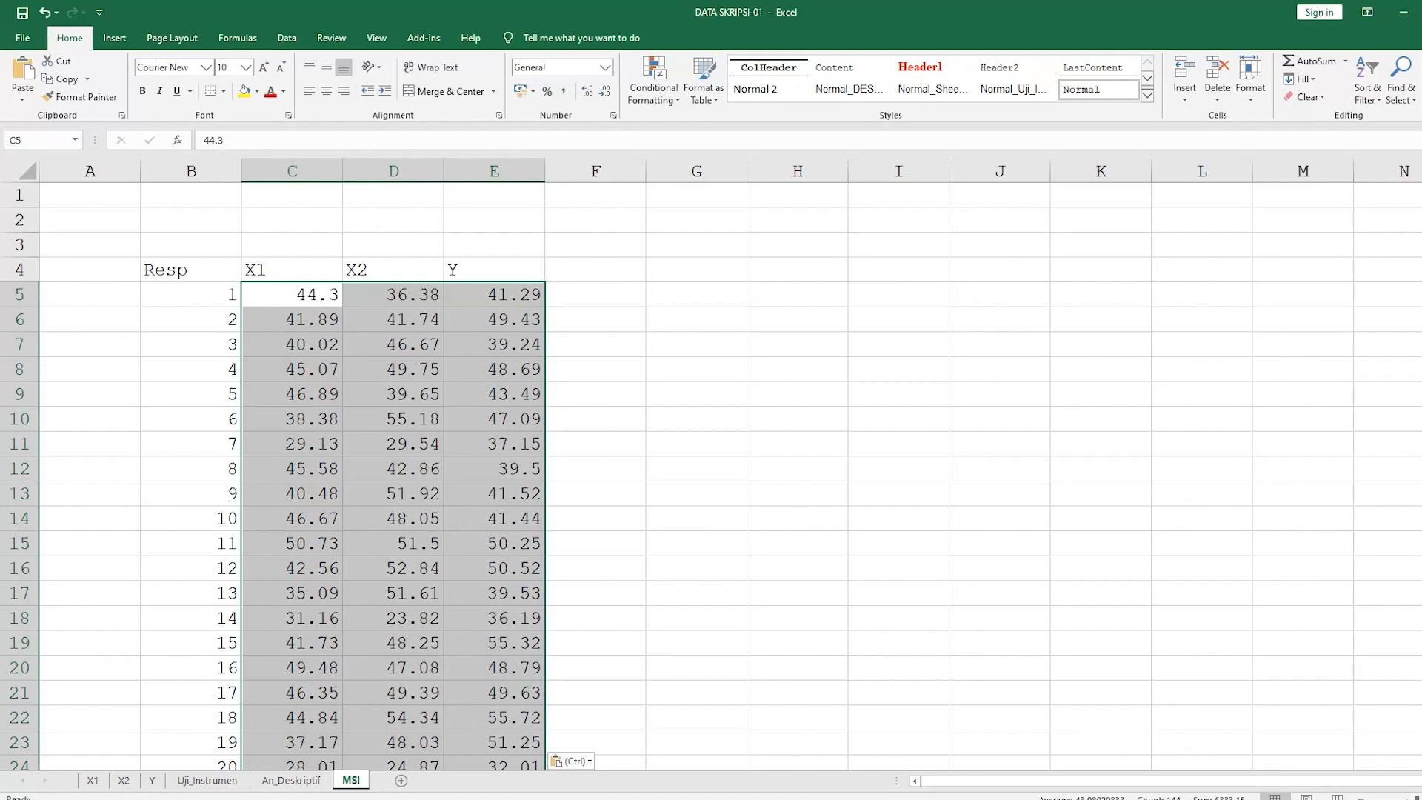
- Centre the contents of columns B to E horizontally and vertically and make them bold
left_click_drag(180, 181, 541, 174)
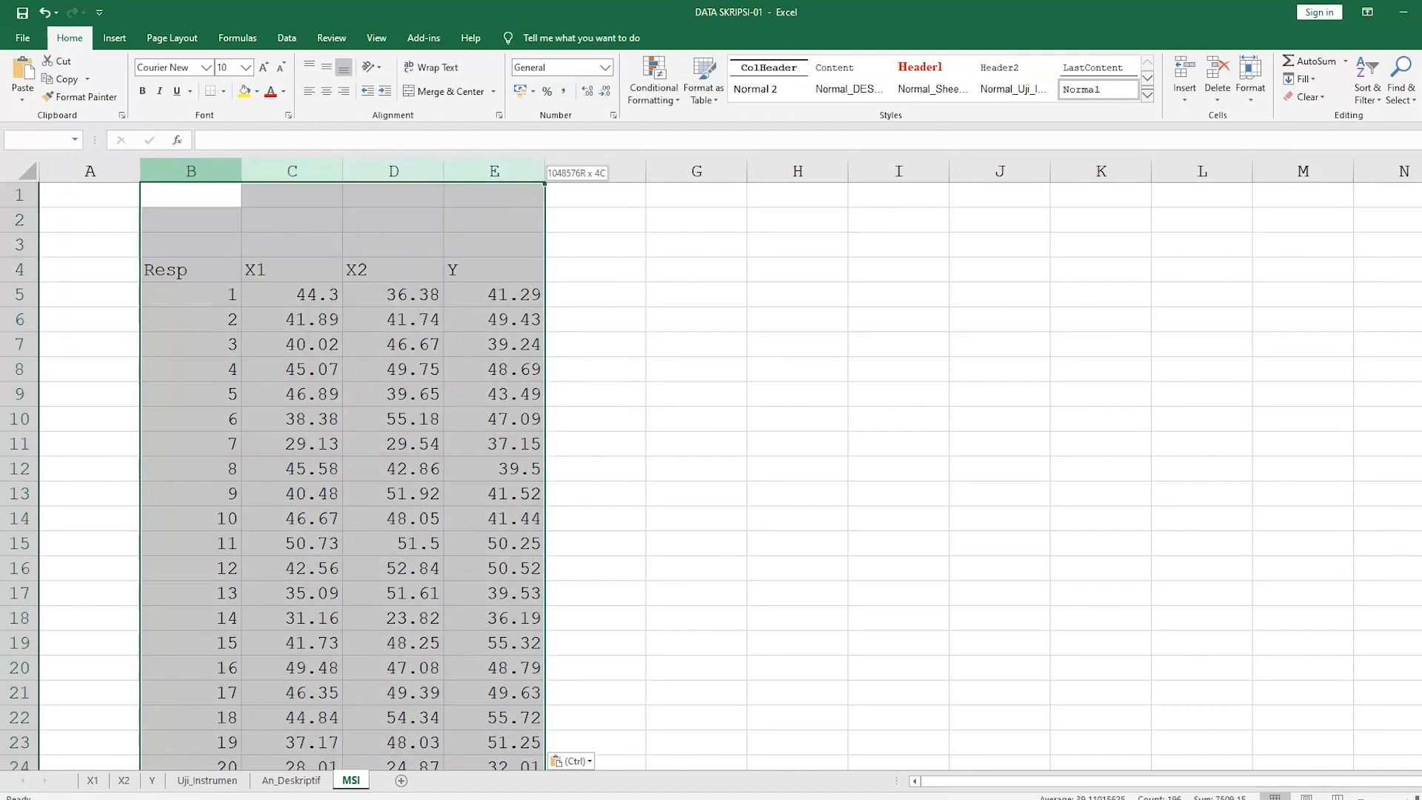
left_click(326, 90)
left_click(322, 68)
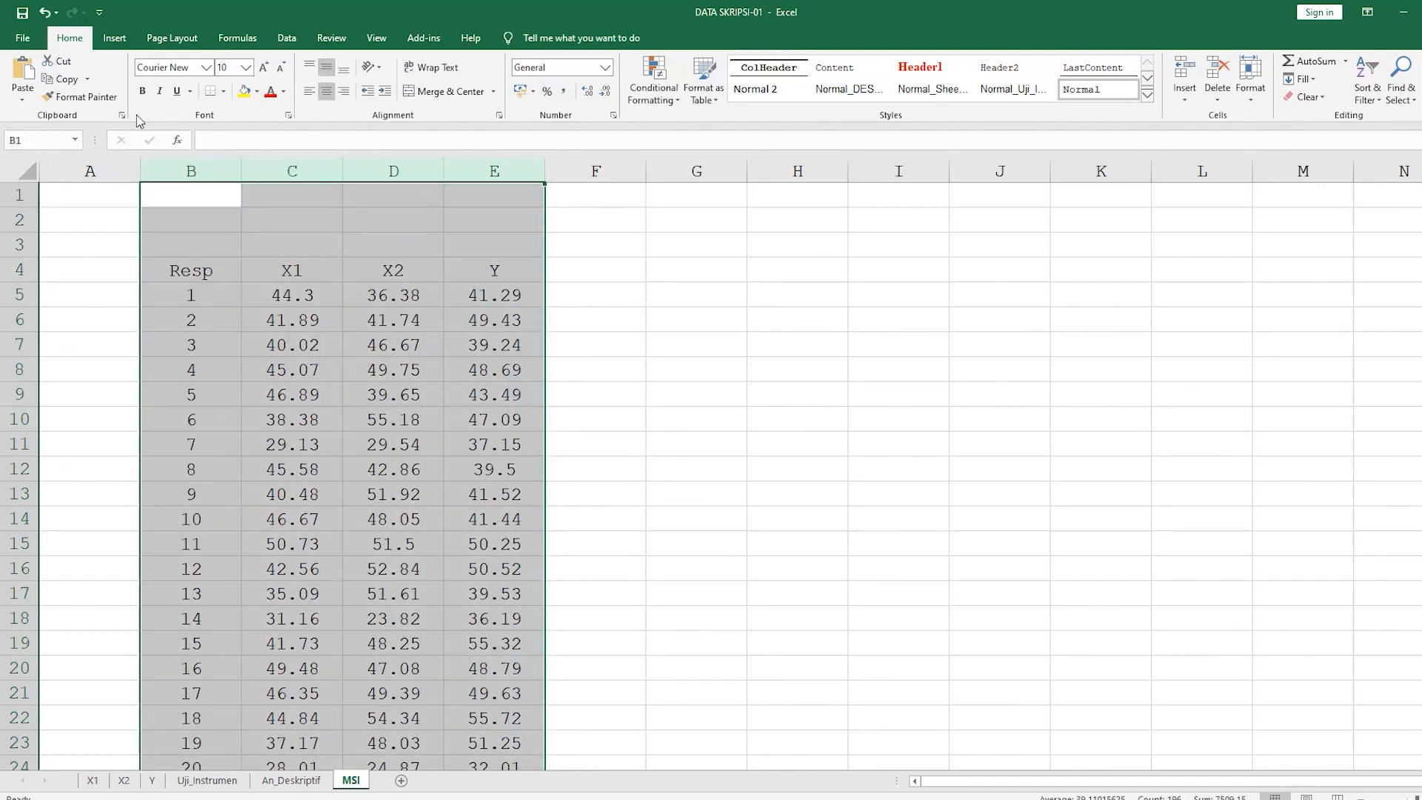
left_click(137, 87)
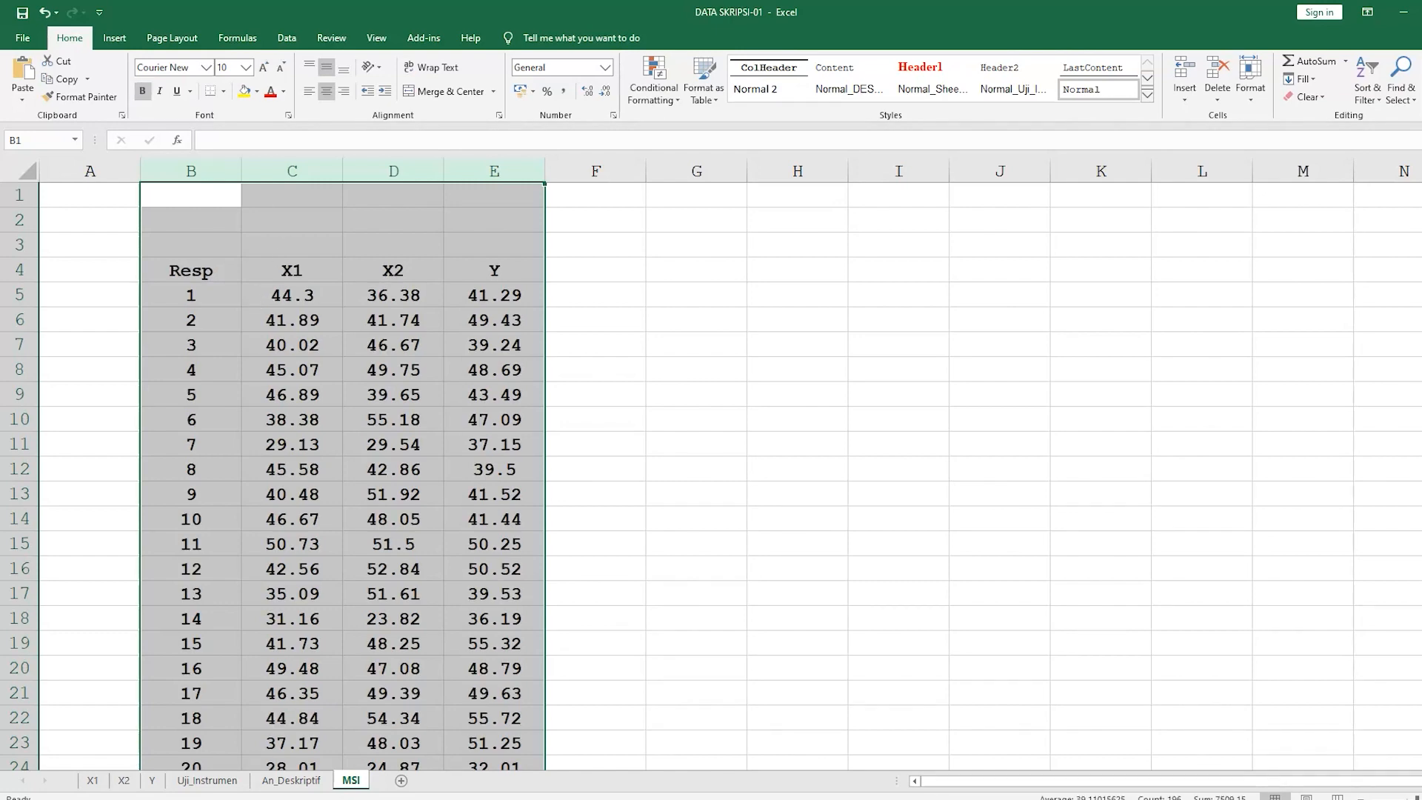
- Apply outside borders to the whole table, from B4 to E52
left_click(198, 275)
left_click_drag(199, 275, 544, 703)
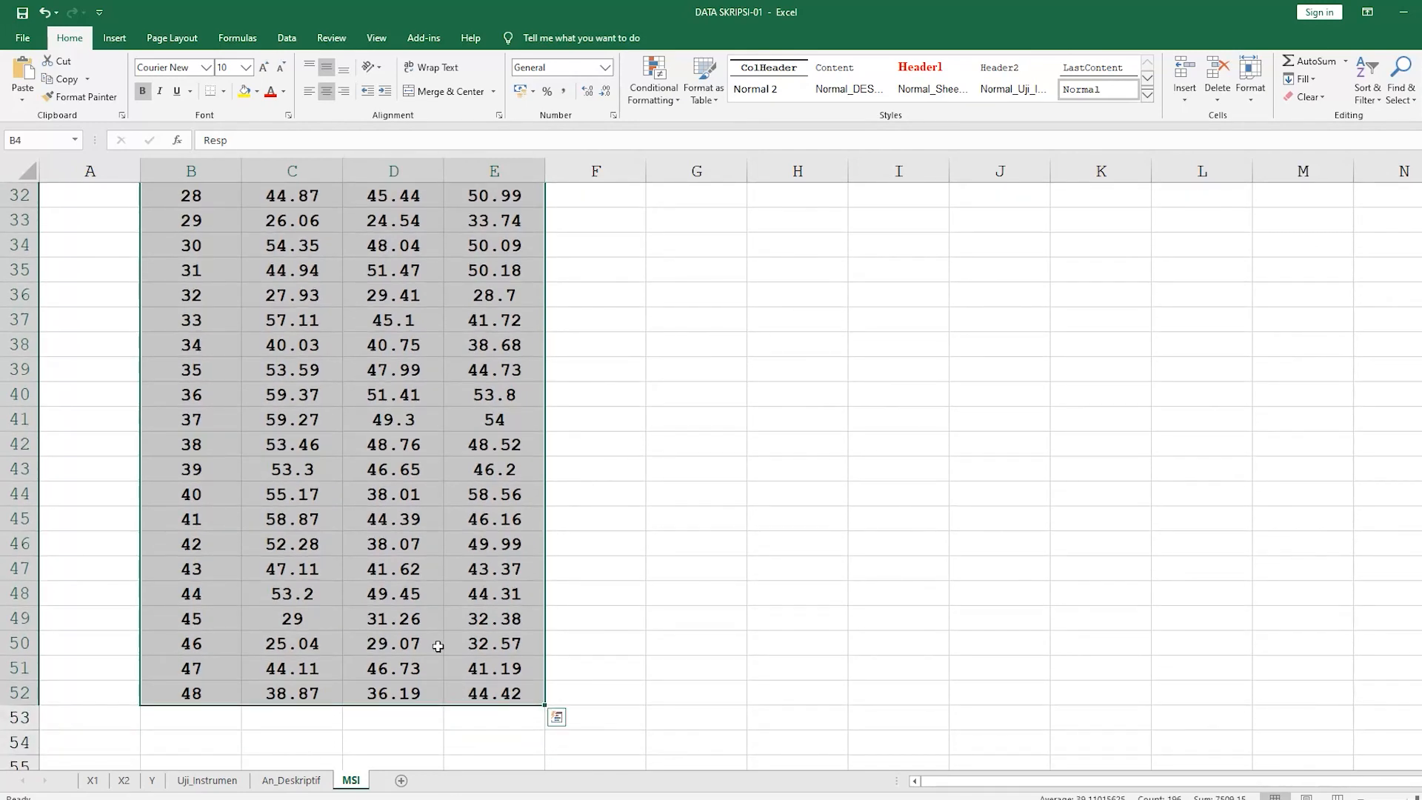
left_click(222, 92)
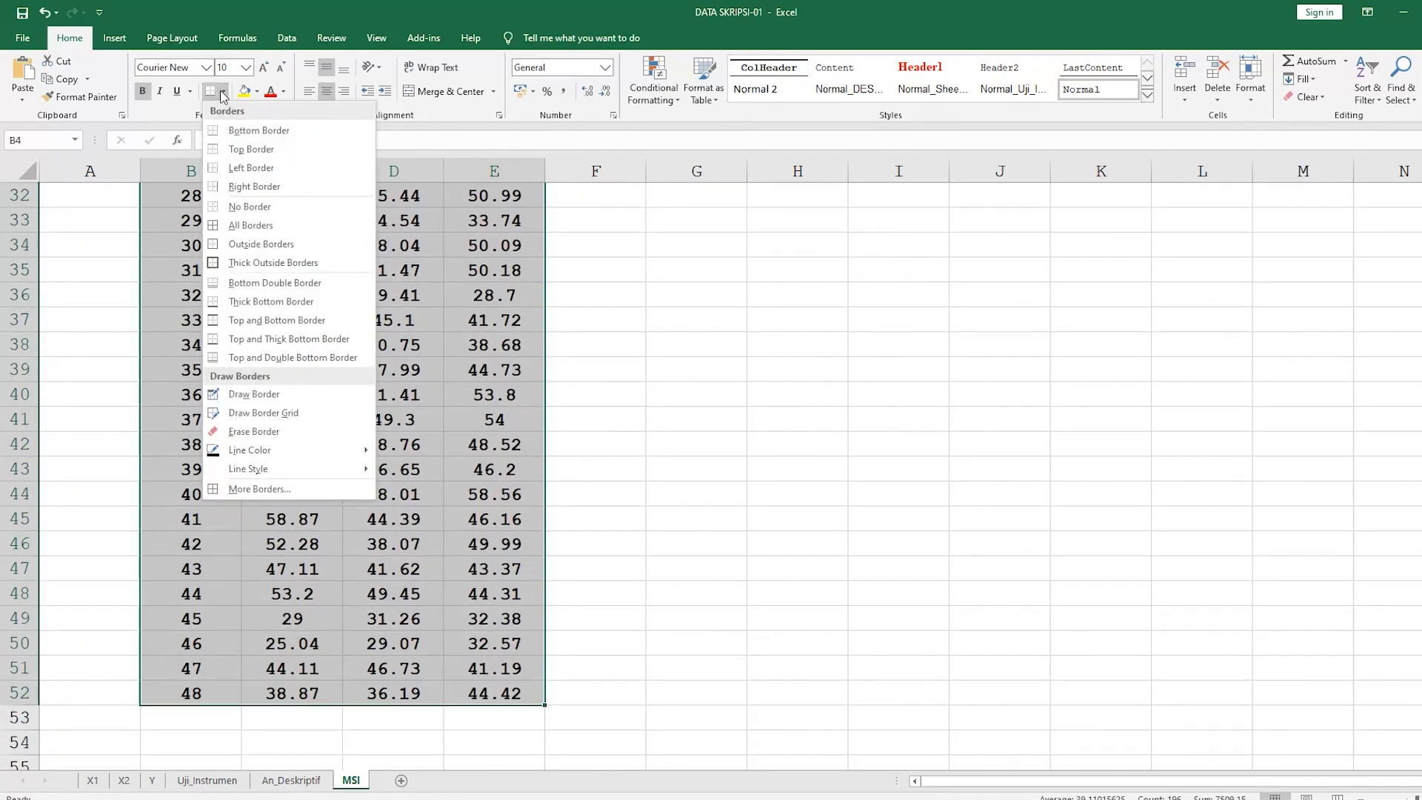
left_click(267, 244)
- Add inner vertical border lines between the columns of the table through the Format Cells border settings
scroll(266, 244, "up", 10)
right_click(333, 304)
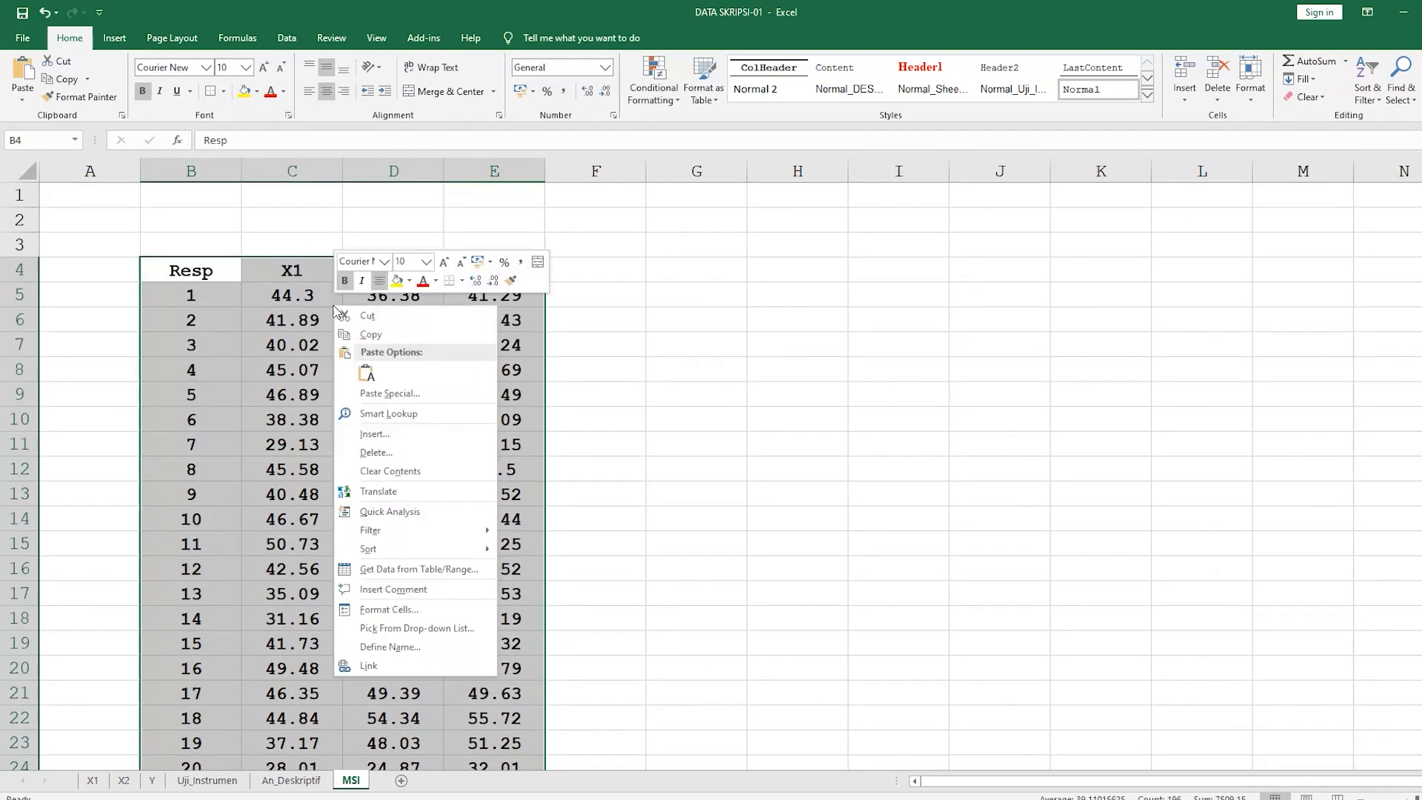
left_click(442, 615)
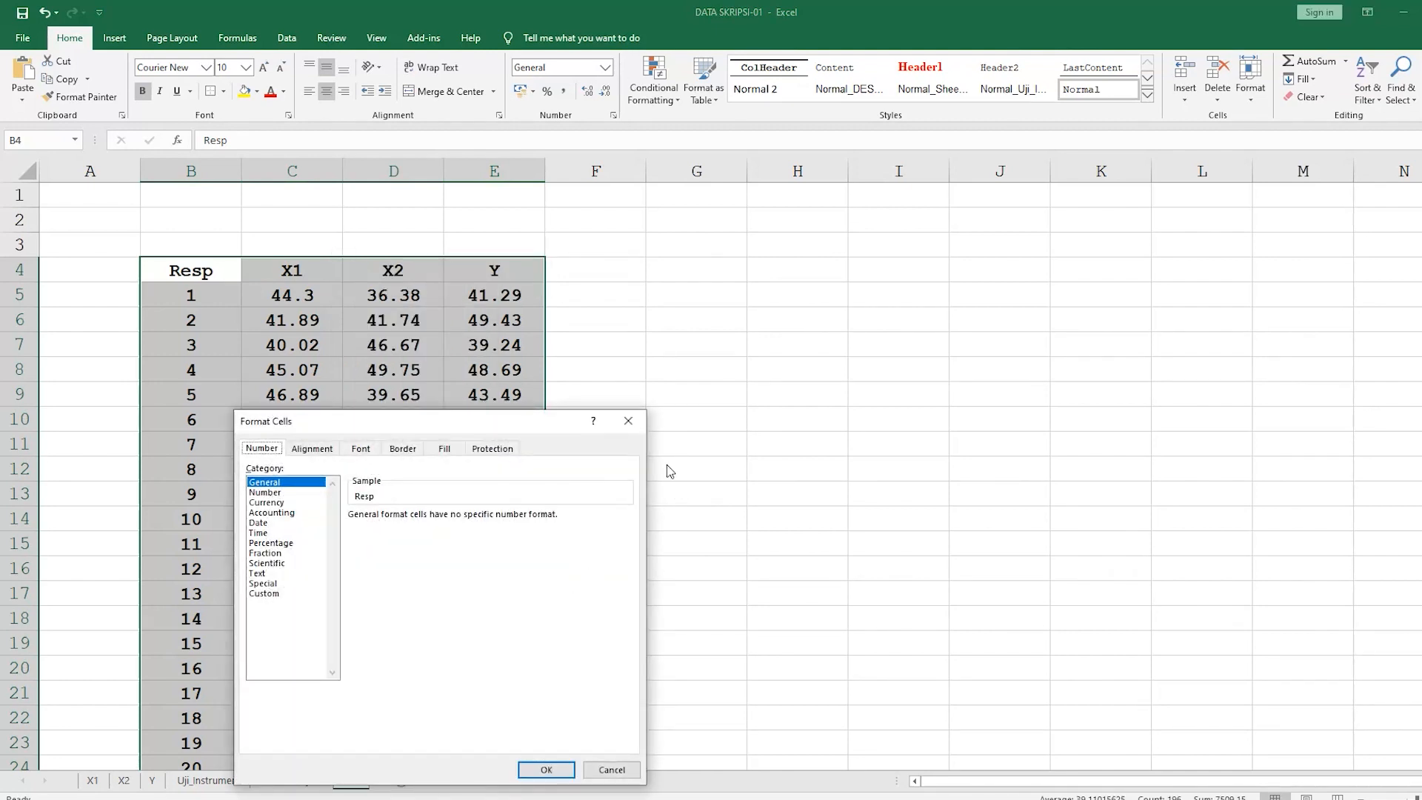
left_click(404, 449)
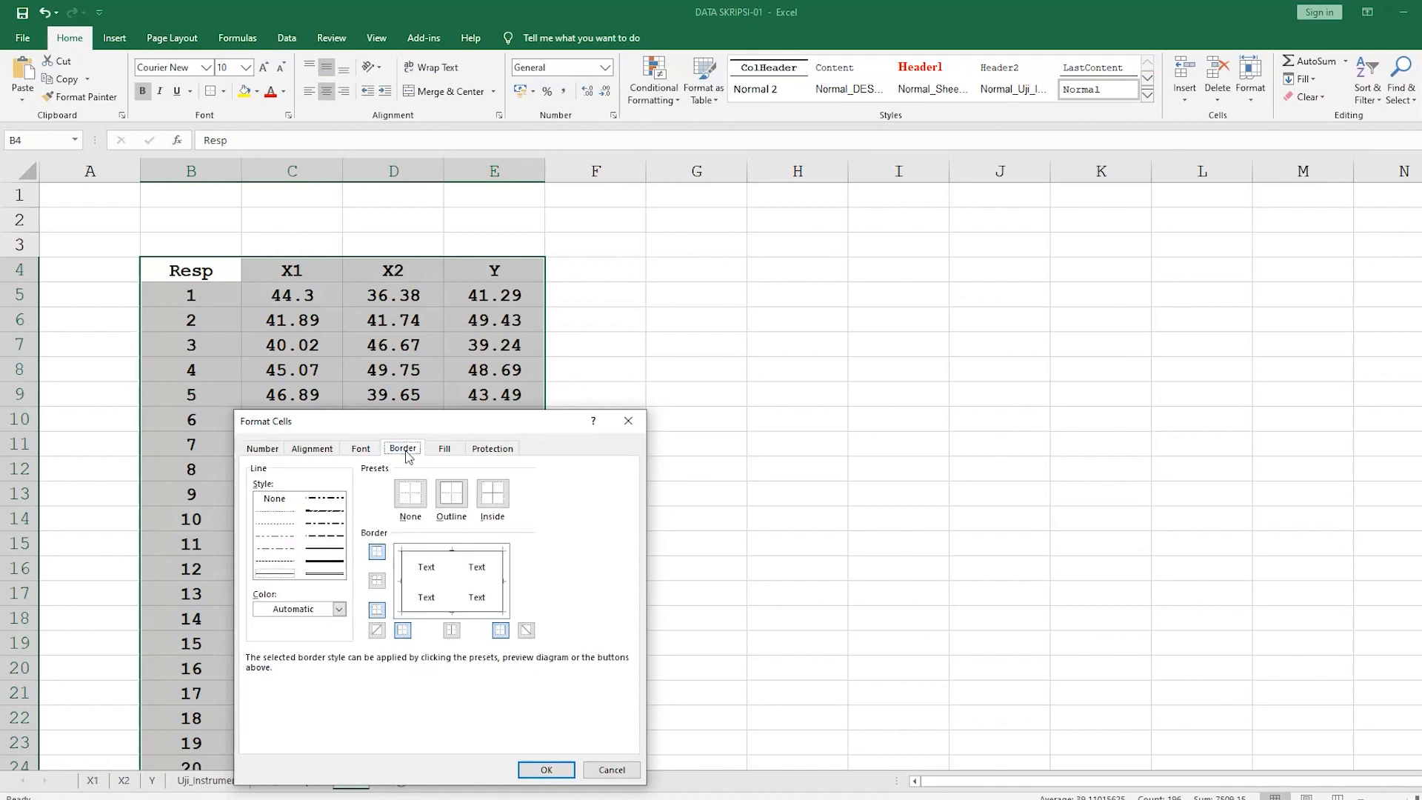
left_click(451, 631)
left_click(548, 770)
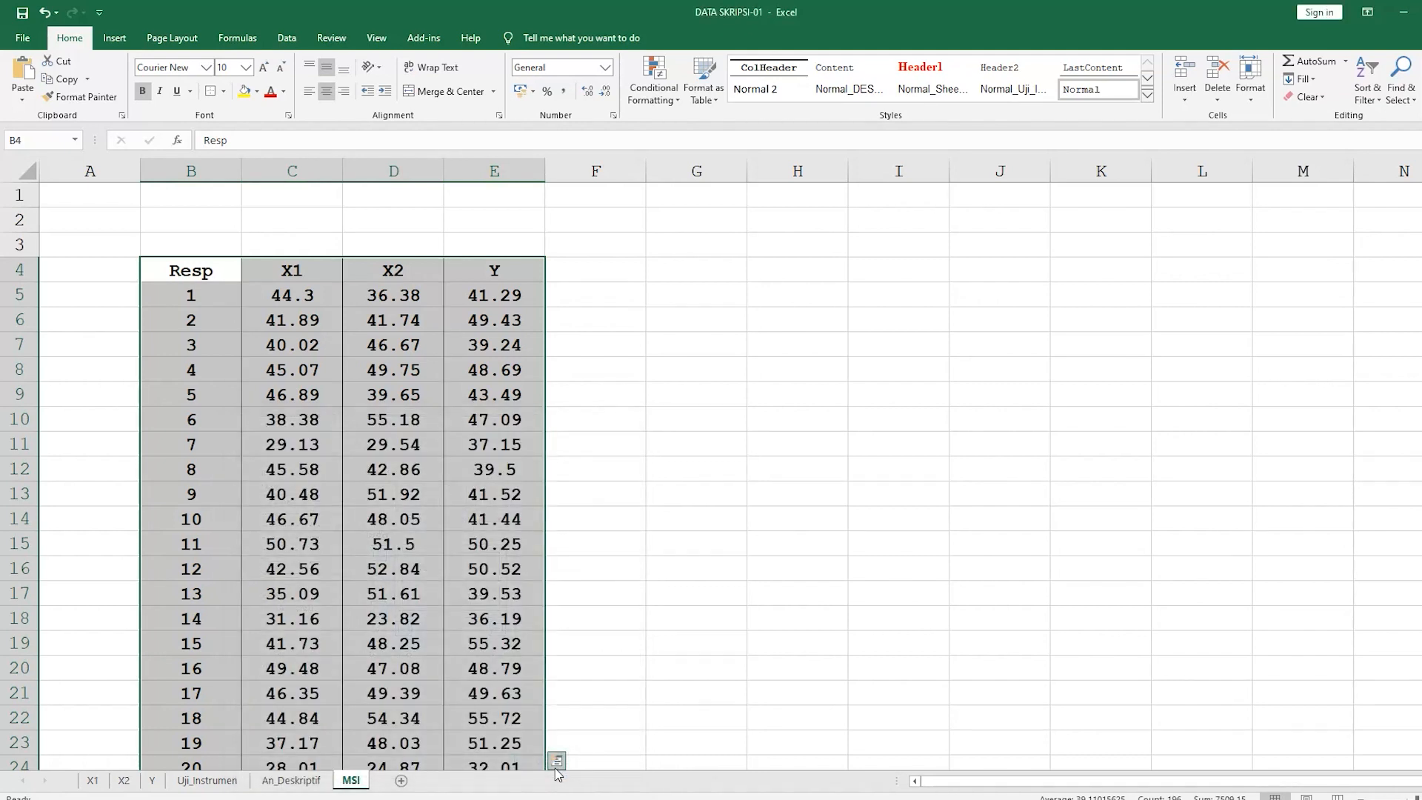
left_click(607, 373)
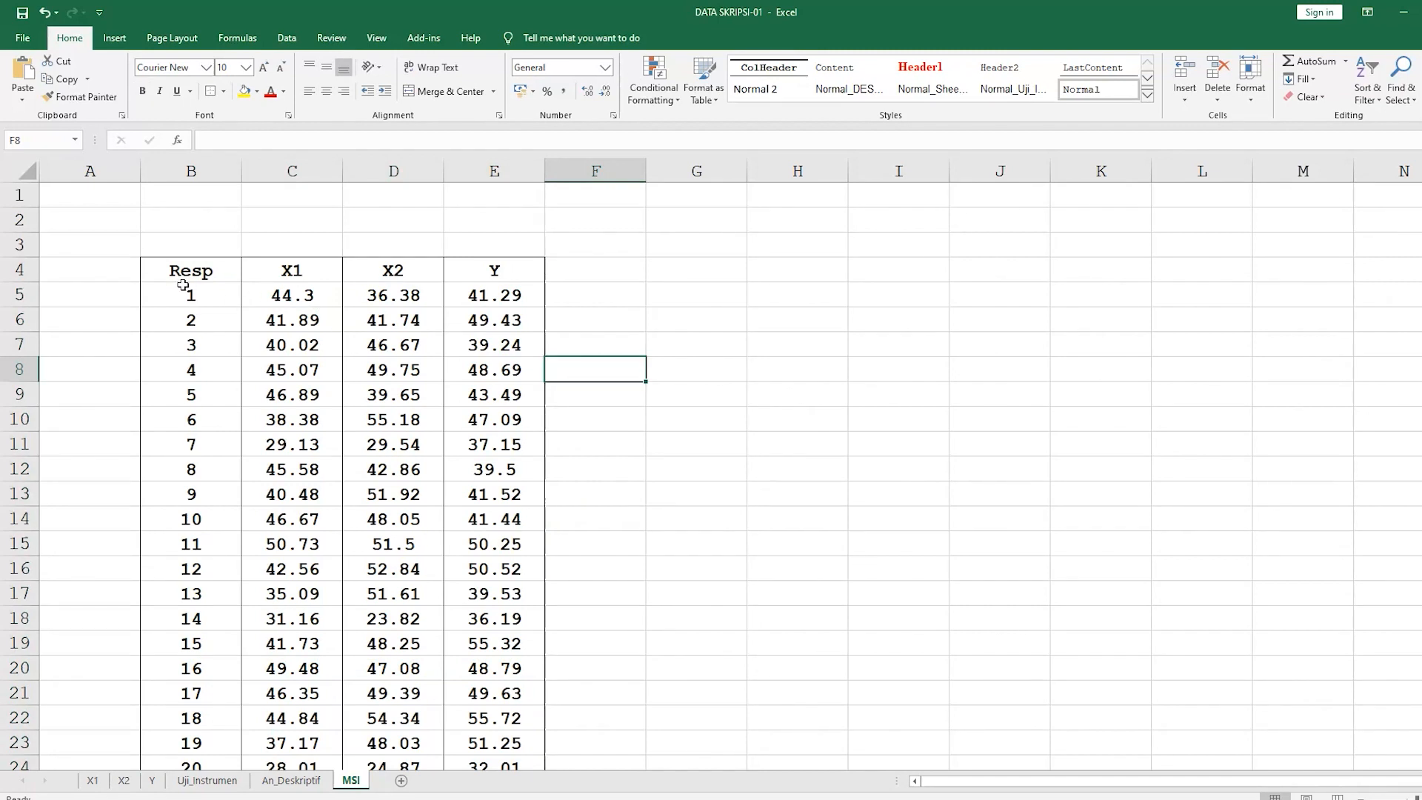
- Apply all borders to the header row cells B4 to E4
left_click_drag(191, 270, 494, 271)
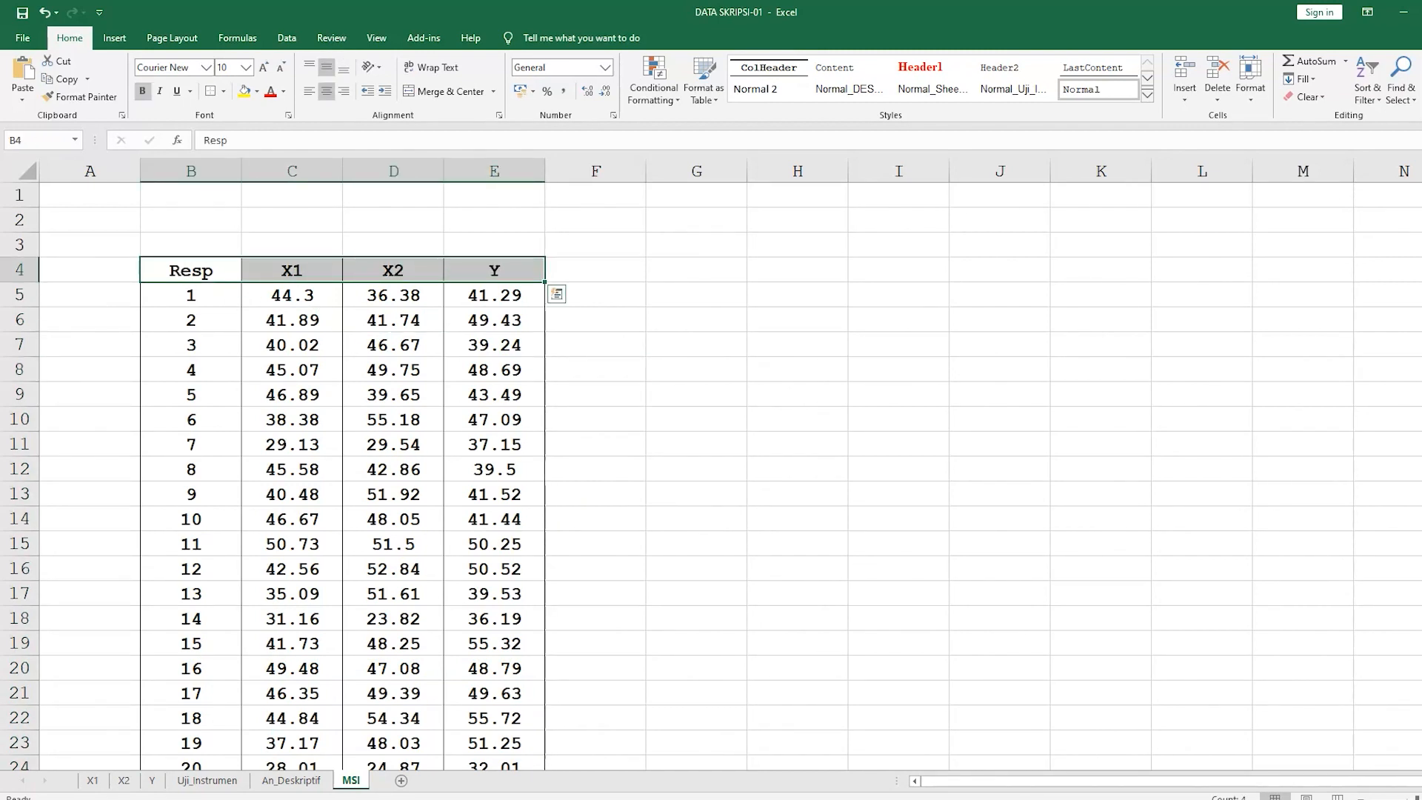
left_click(224, 91)
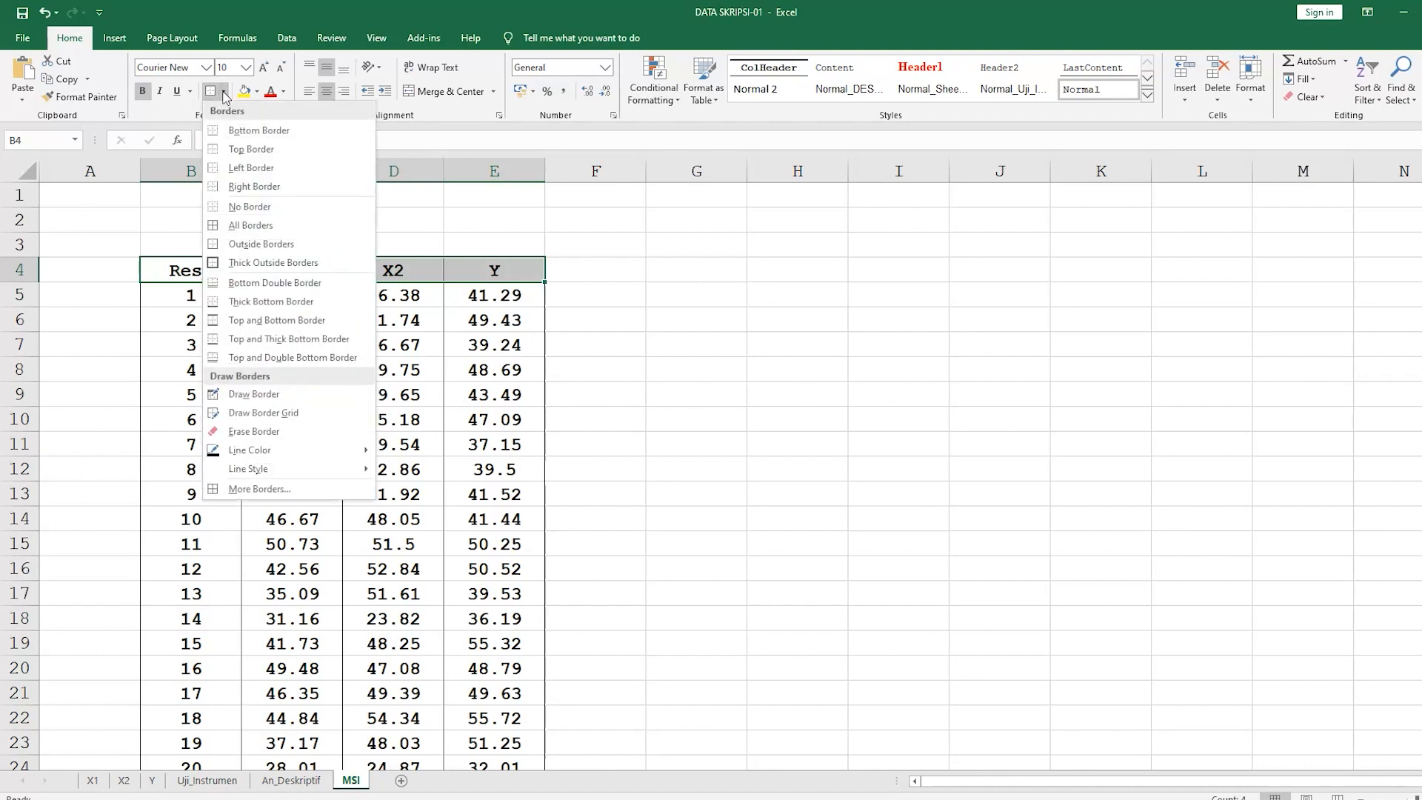
left_click(222, 226)
left_click(692, 369)
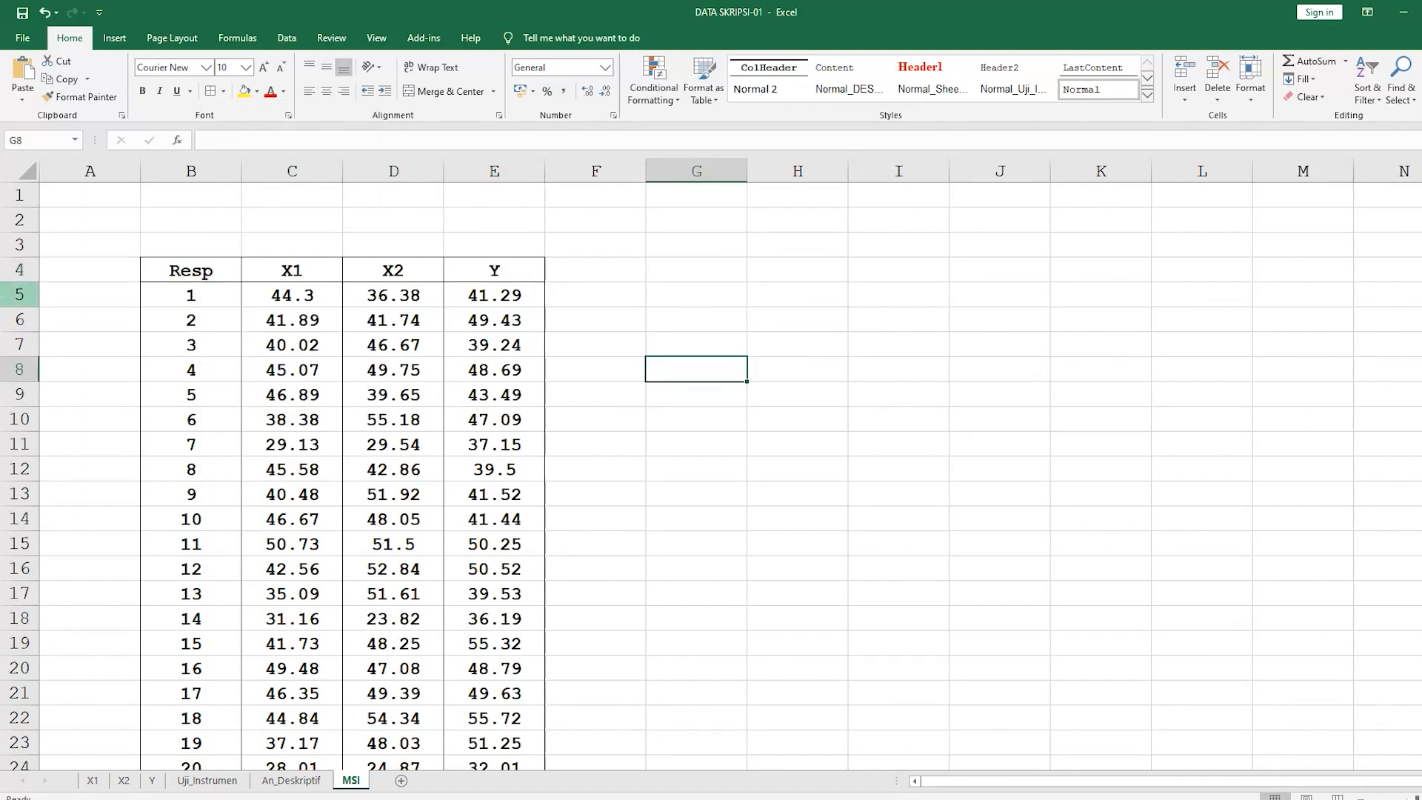
- Increase the height of header row 4 and check the table down to its last row
left_click_drag(19, 282, 19, 298)
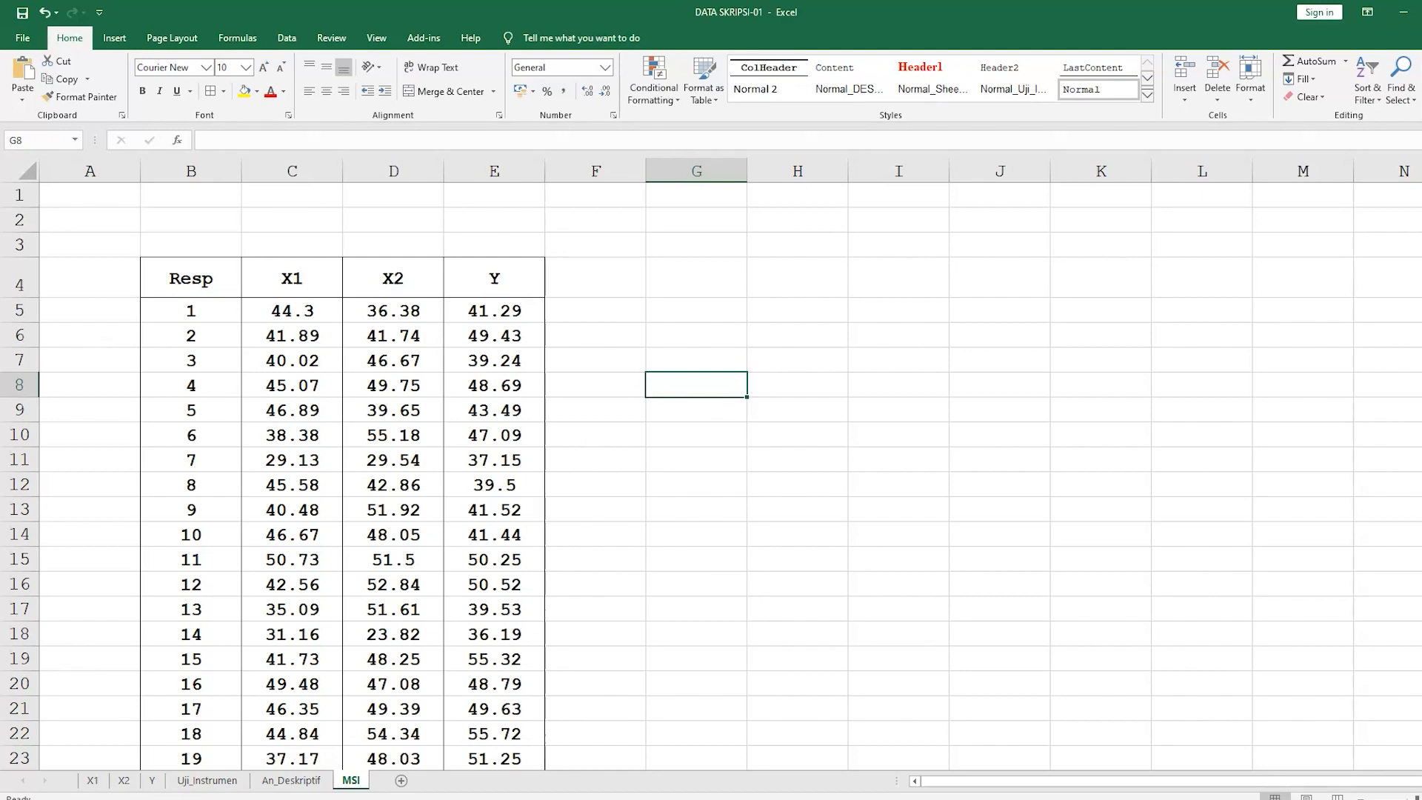
scroll(648, 437, "down", 14)
scroll(653, 436, "up", 8)
scroll(653, 436, "up", 6)
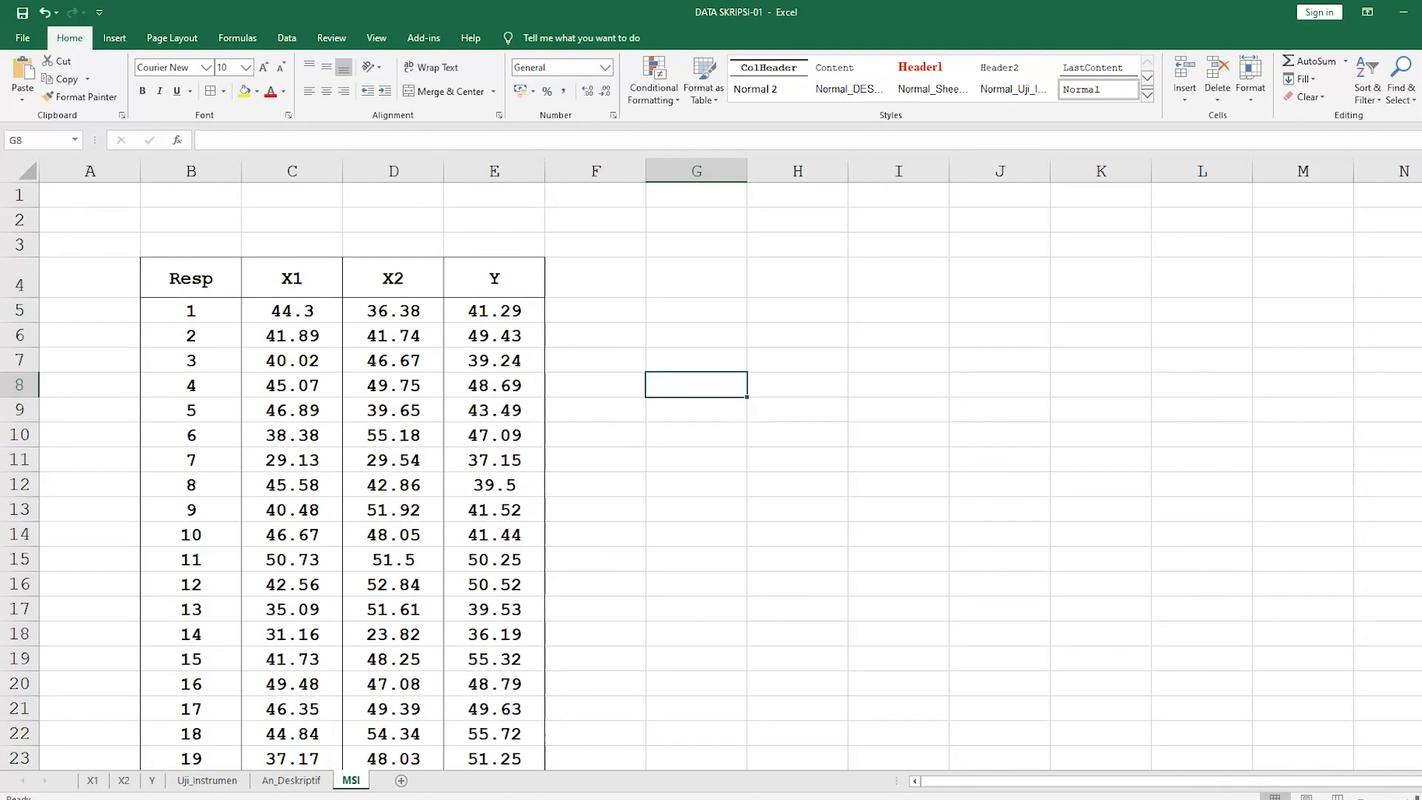
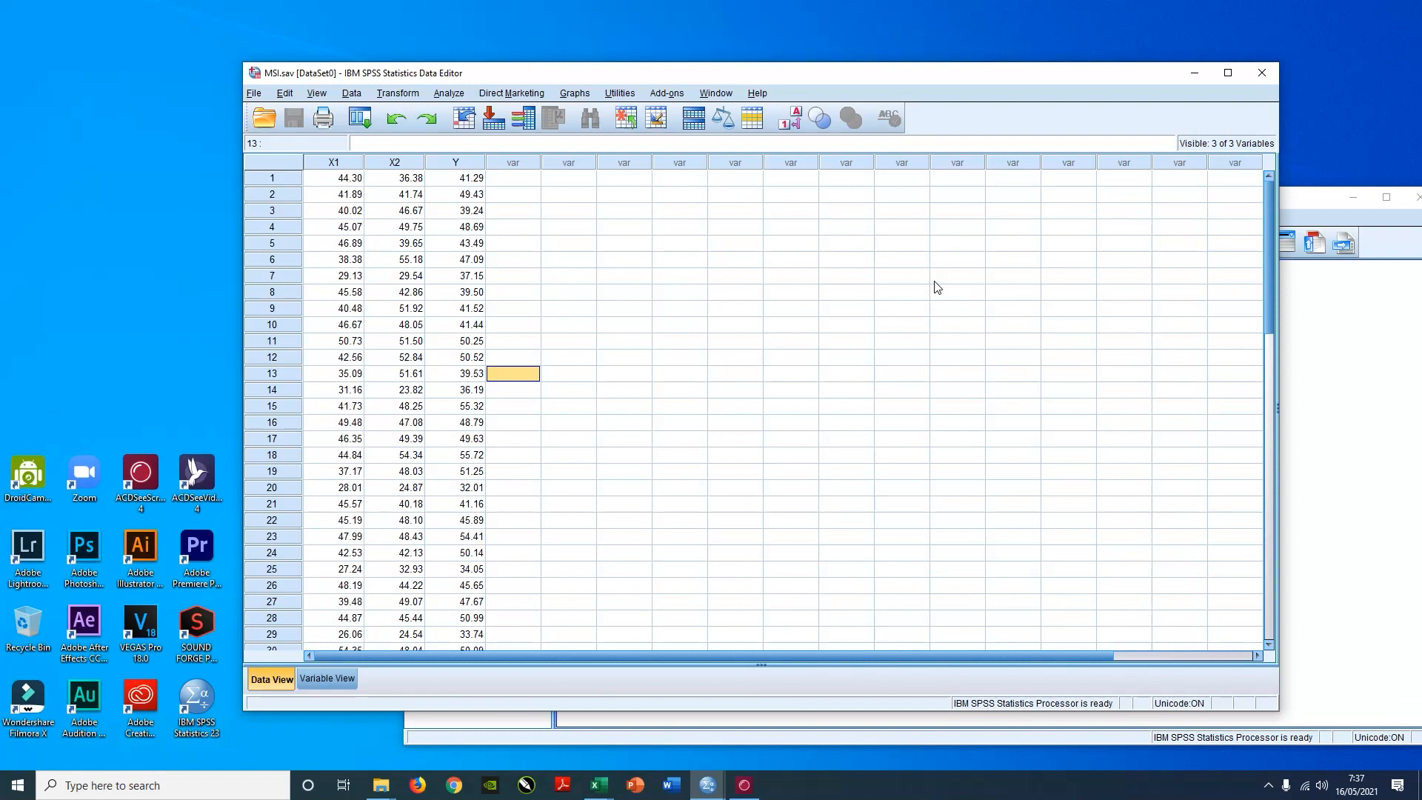
- Review the X1, X2 and Y columns of the MSI.sav dataset in the SPSS Data Editor
left_click(331, 165)
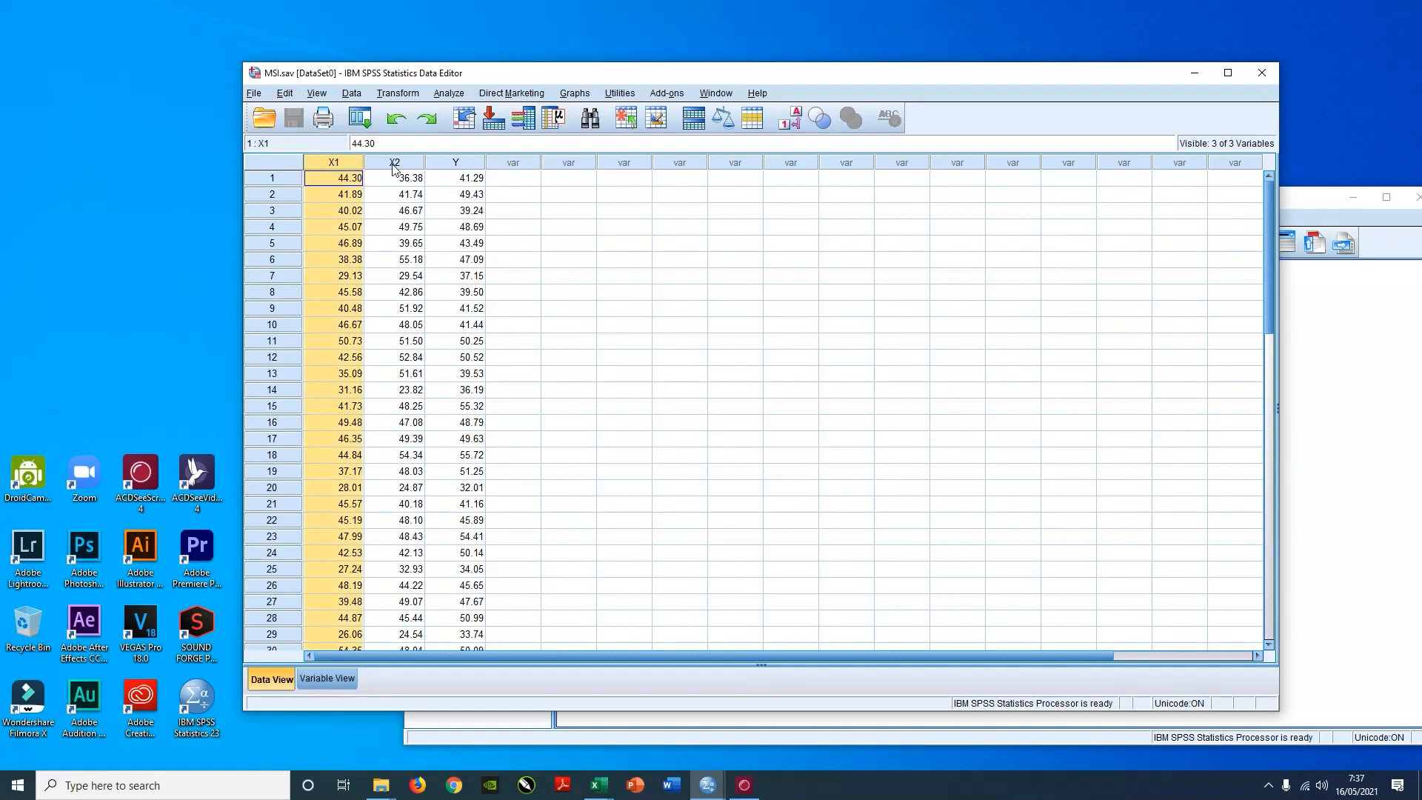
left_click(396, 164)
left_click(447, 164)
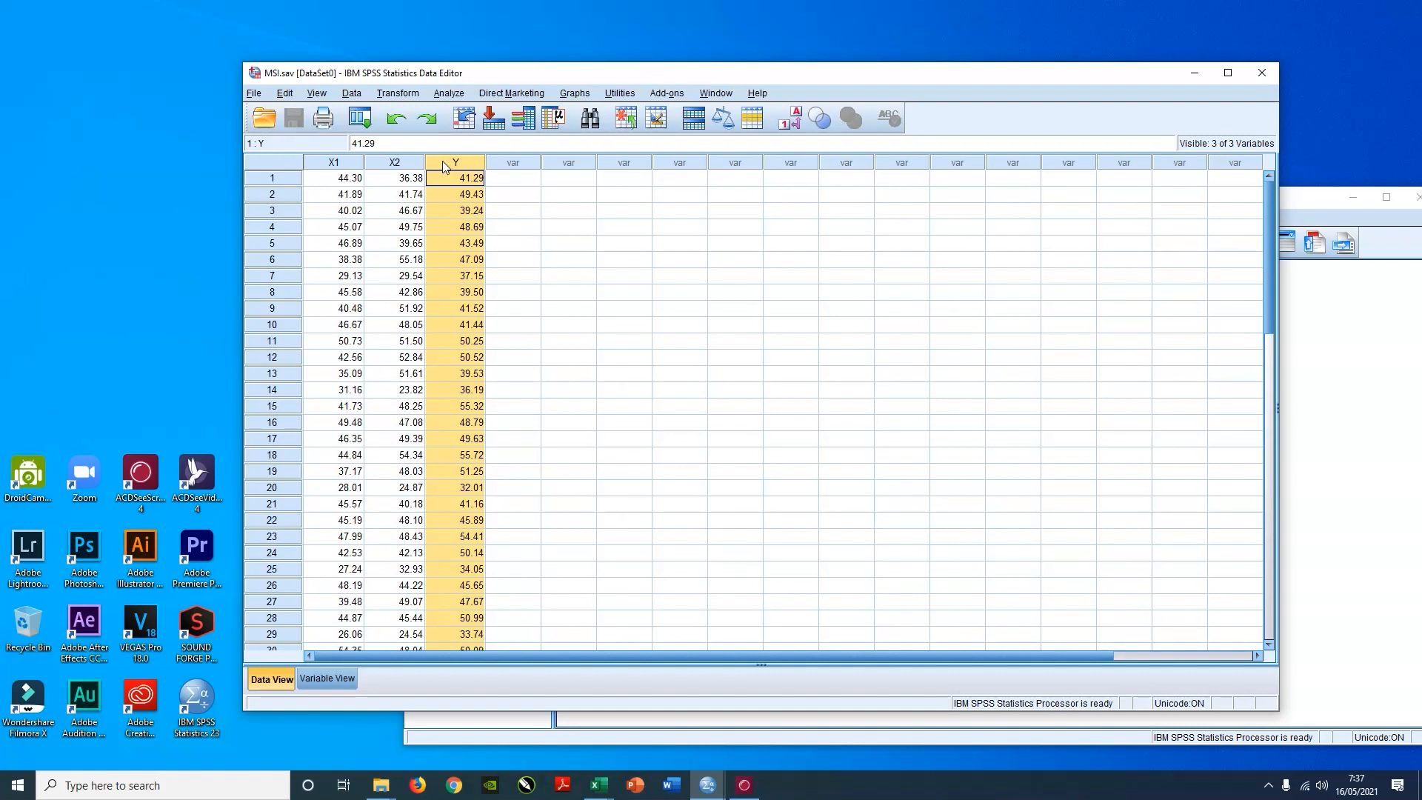
left_click(554, 265)
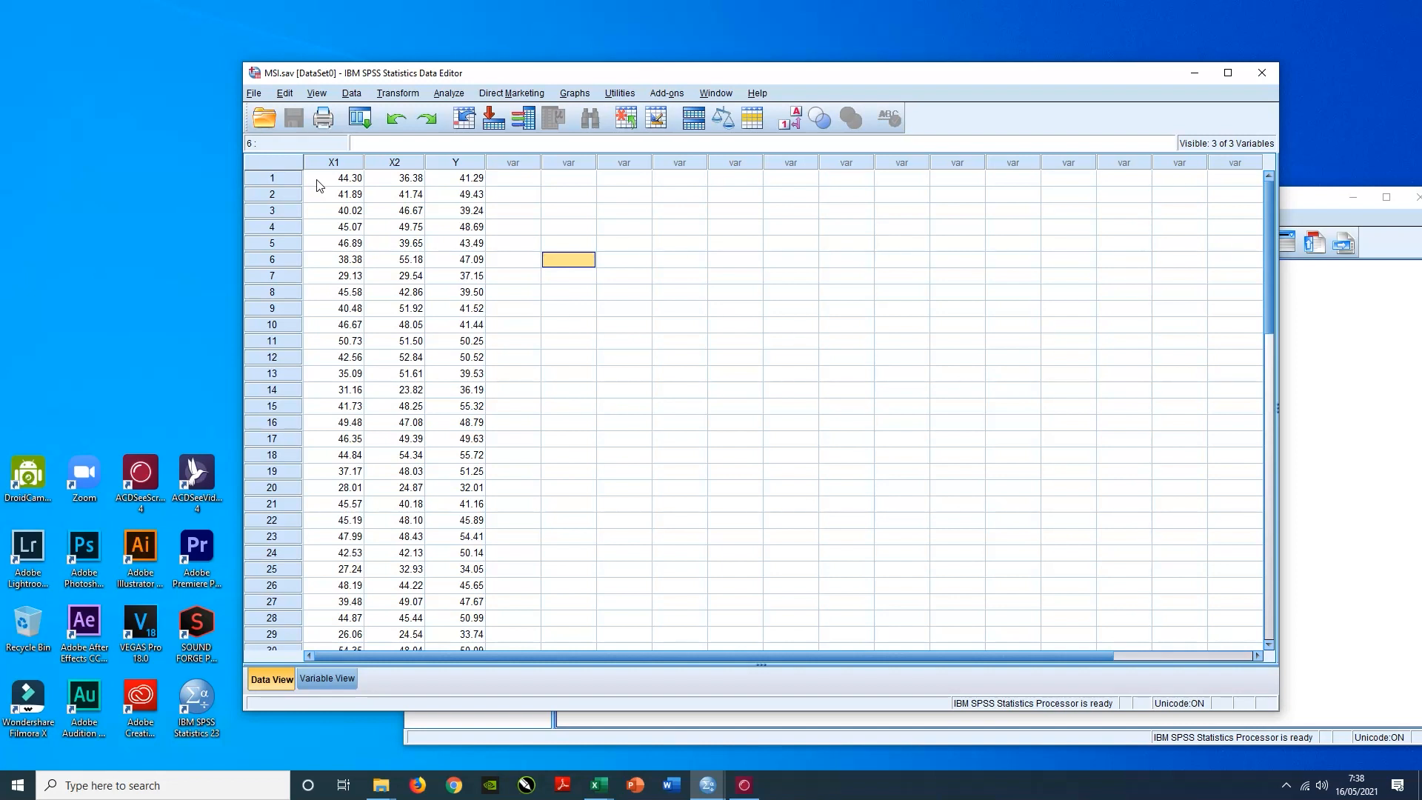
- Examine the independent variables X1 and X2 and the dependent variable Y column by column in the dataset
mouse_move(748, 785)
left_click(354, 165)
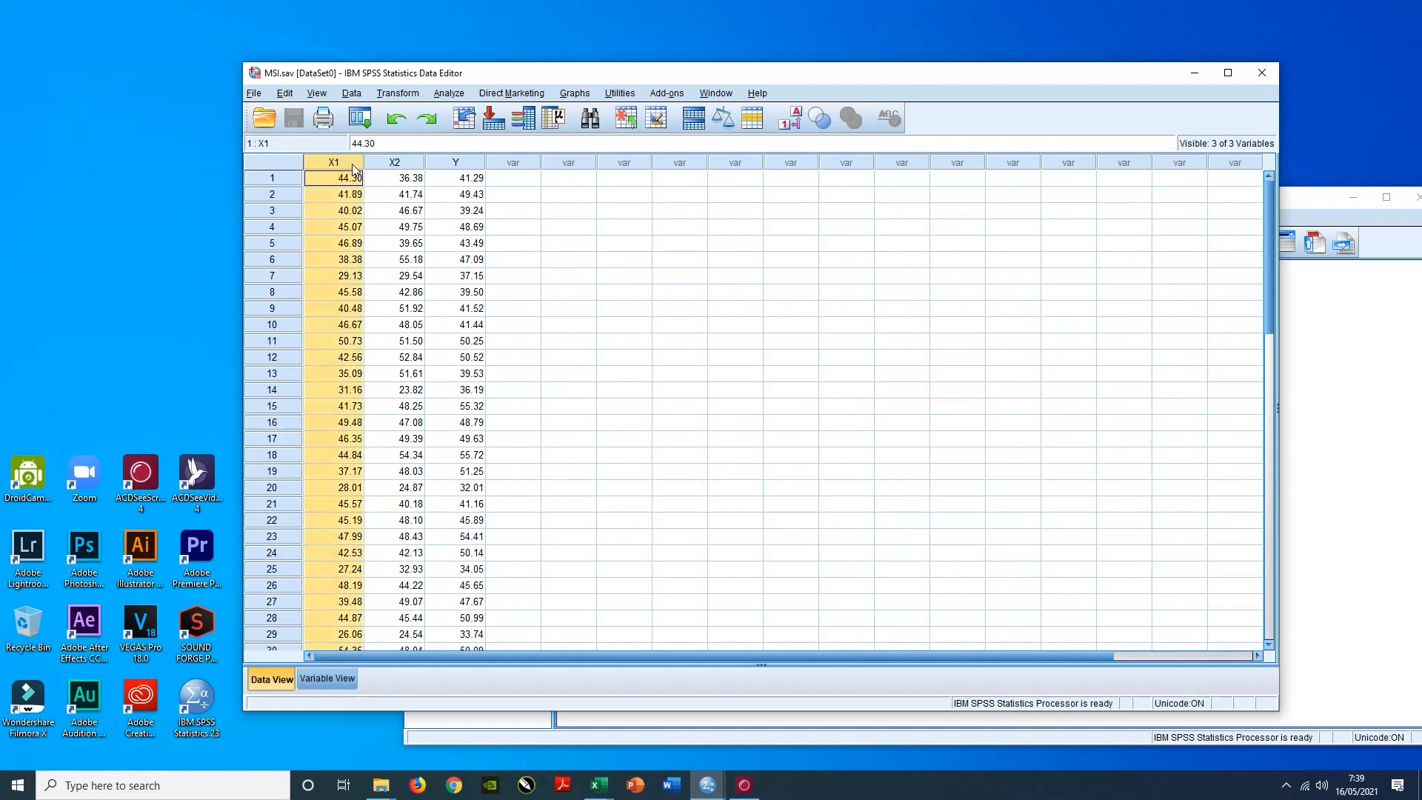
left_click(394, 165)
left_click(474, 167)
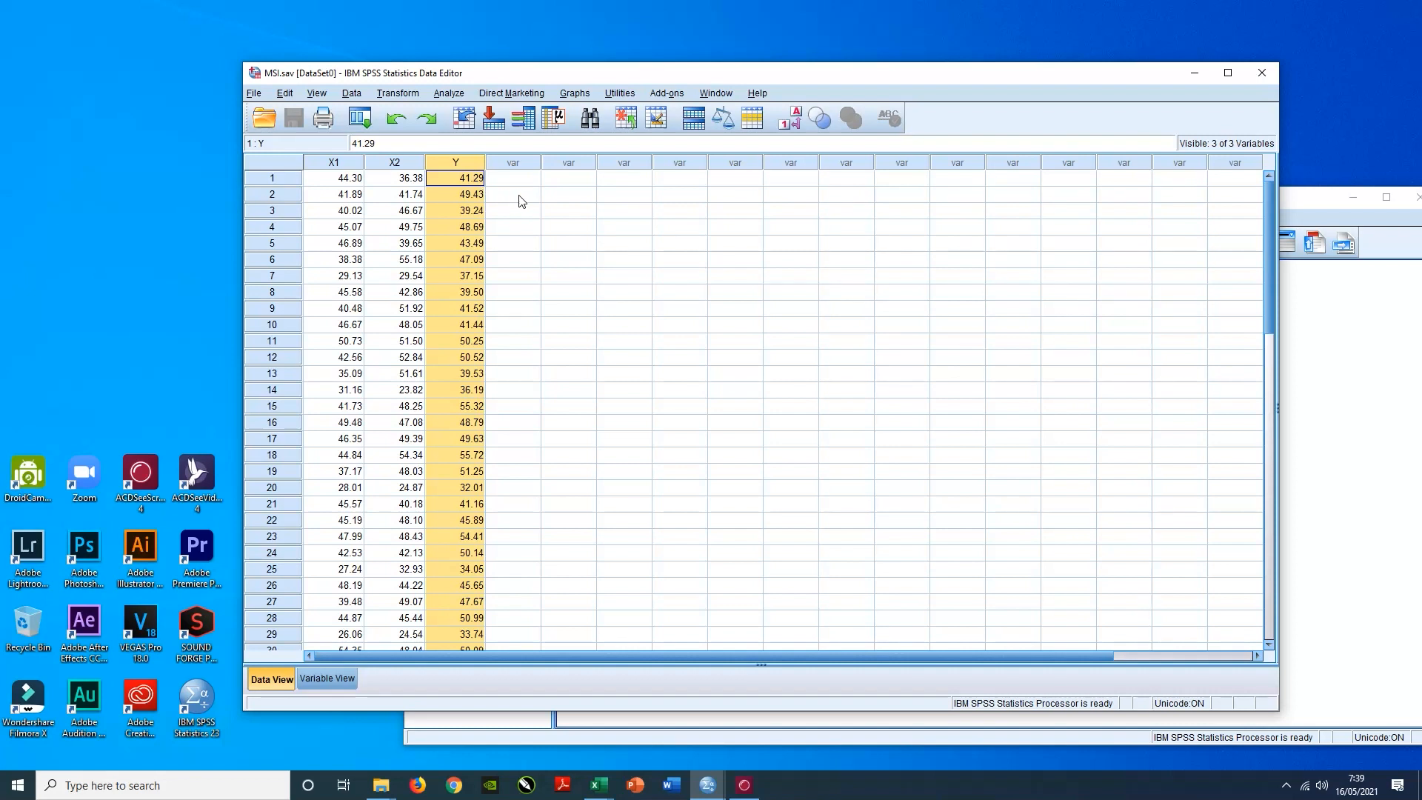
left_click(337, 165)
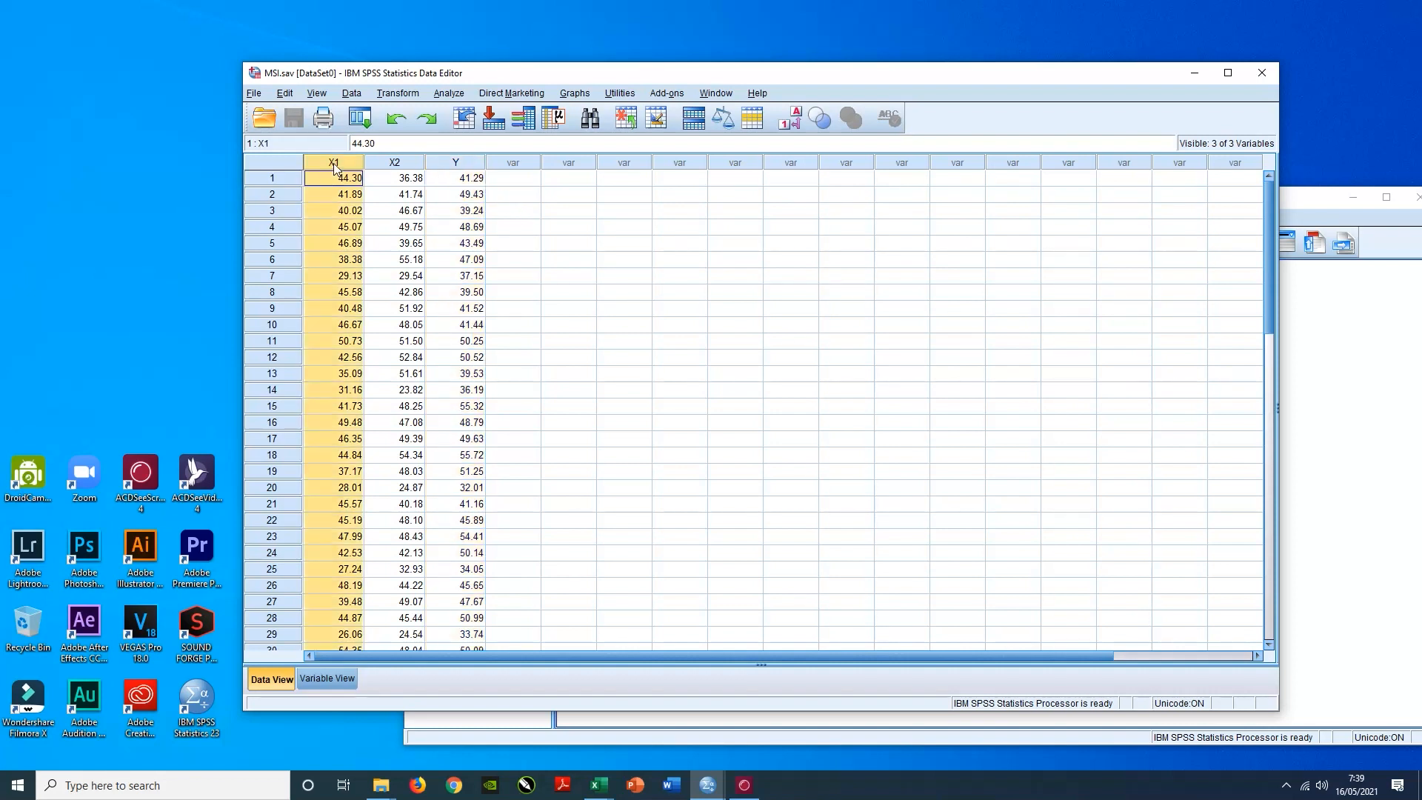
left_click(397, 180)
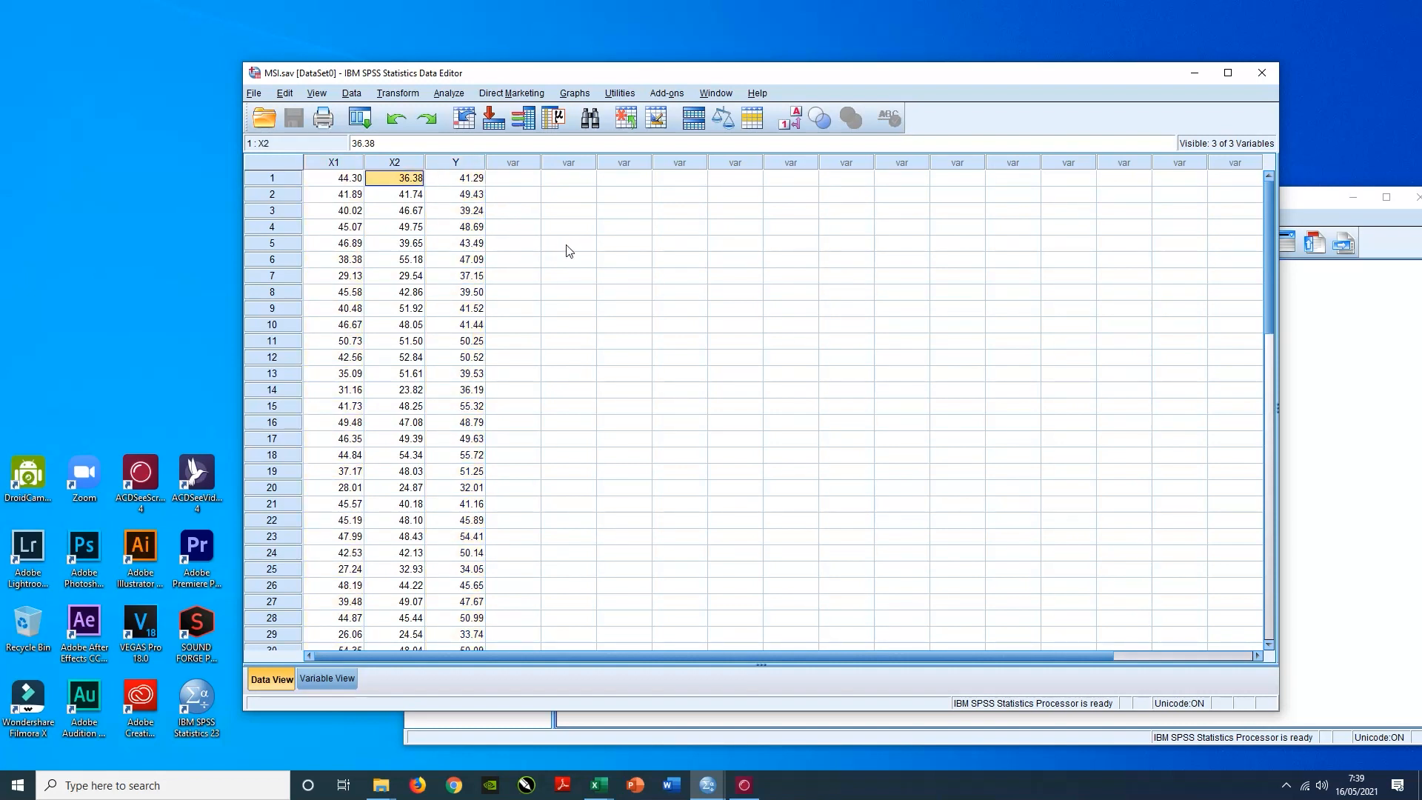
left_click(567, 244)
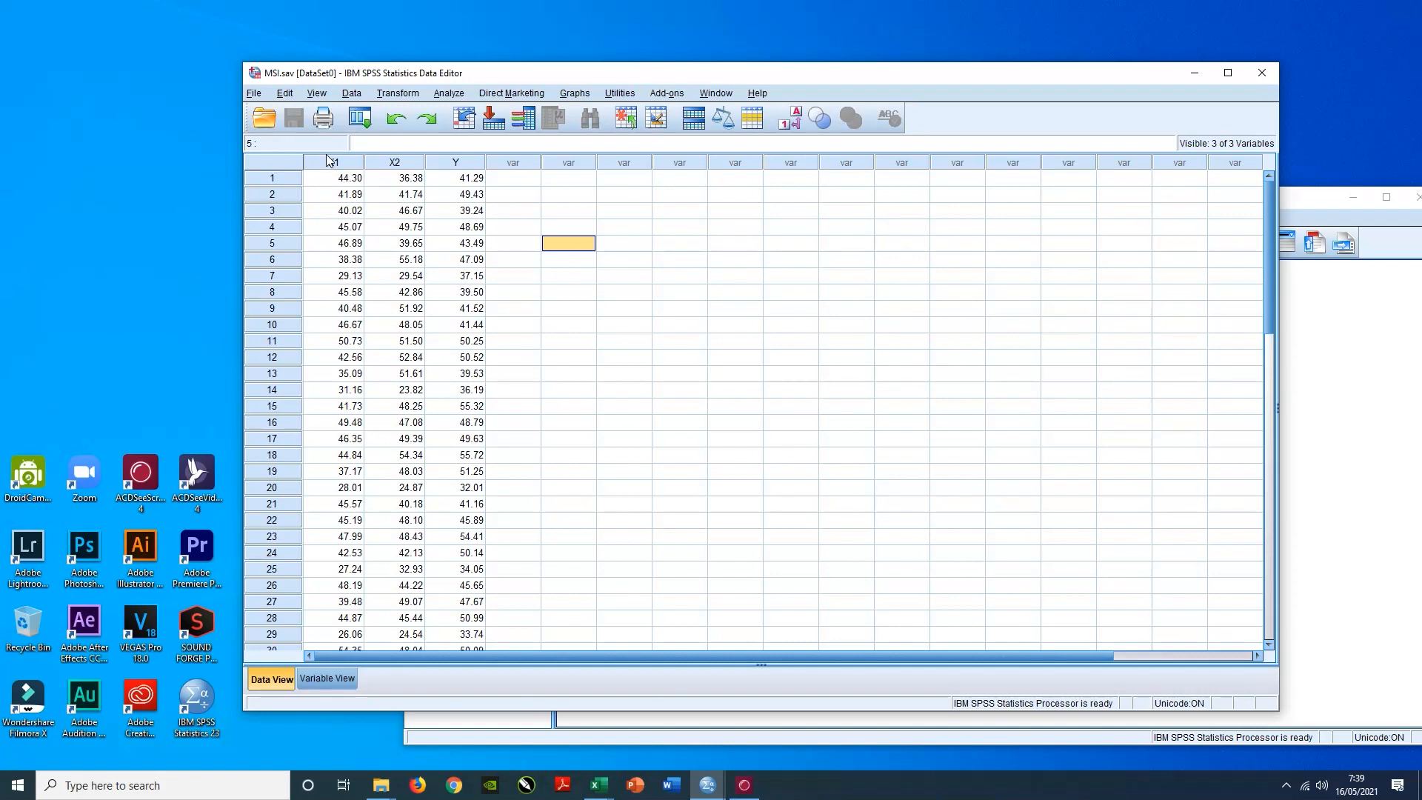
- Start a linear regression analysis and assign Y as the dependent variable
left_click(449, 93)
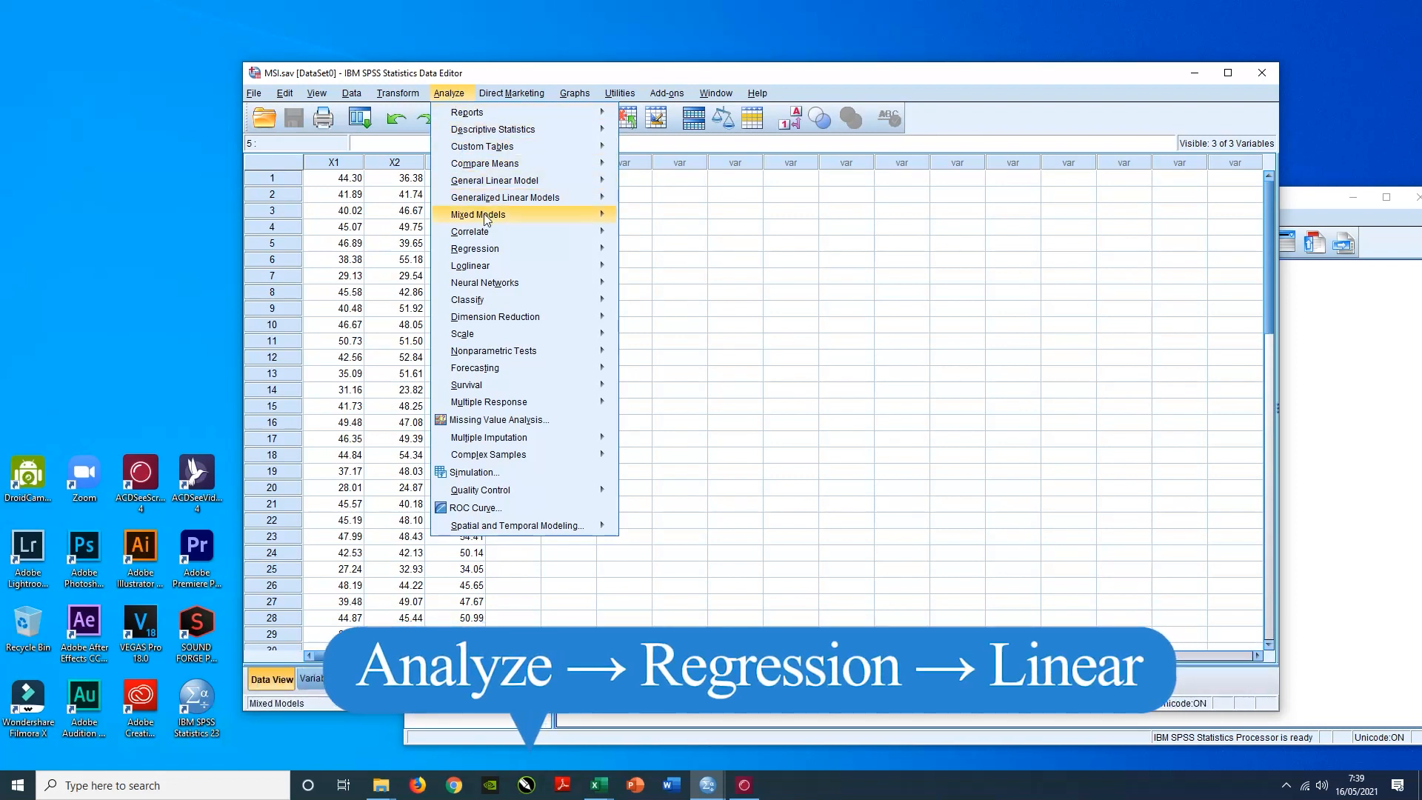
mouse_move(504, 251)
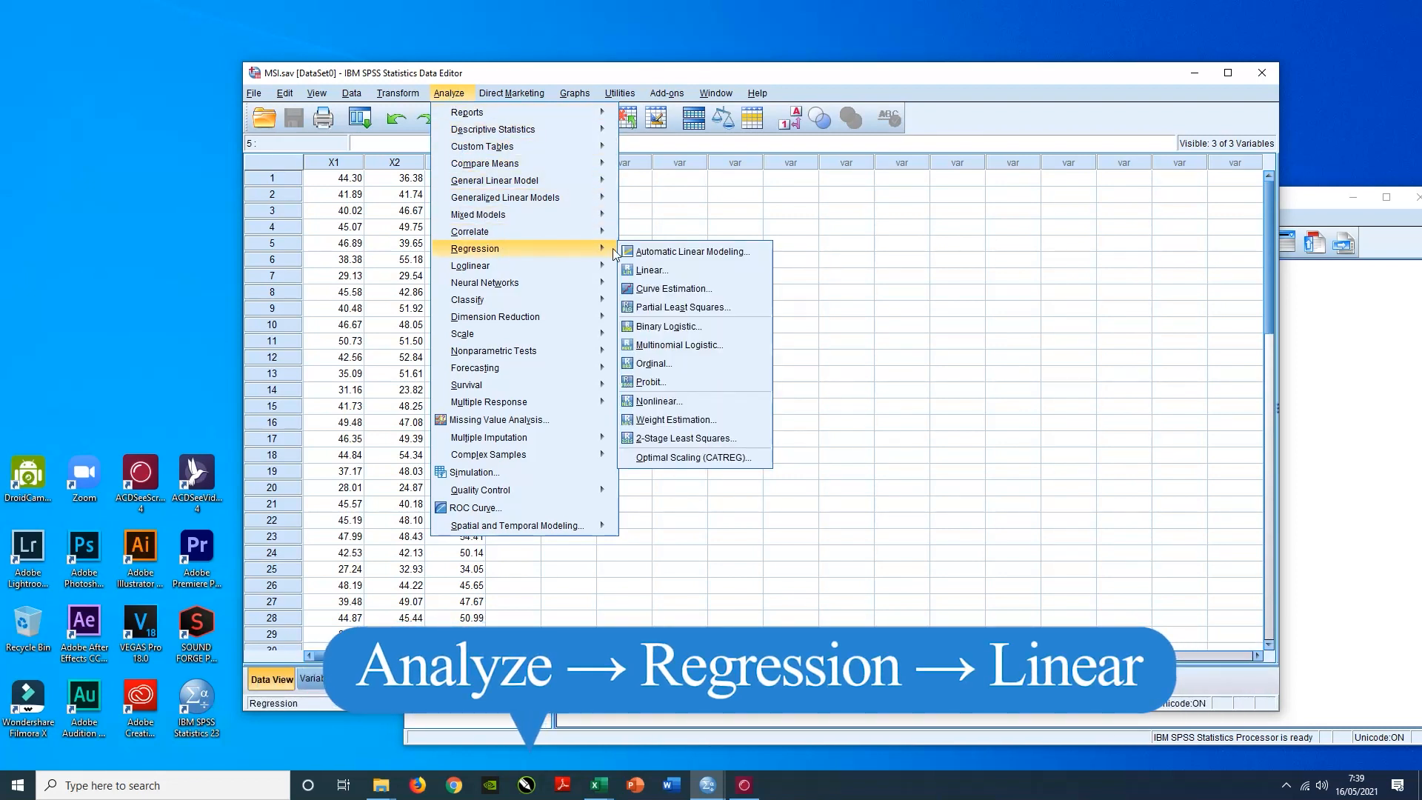
left_click(642, 275)
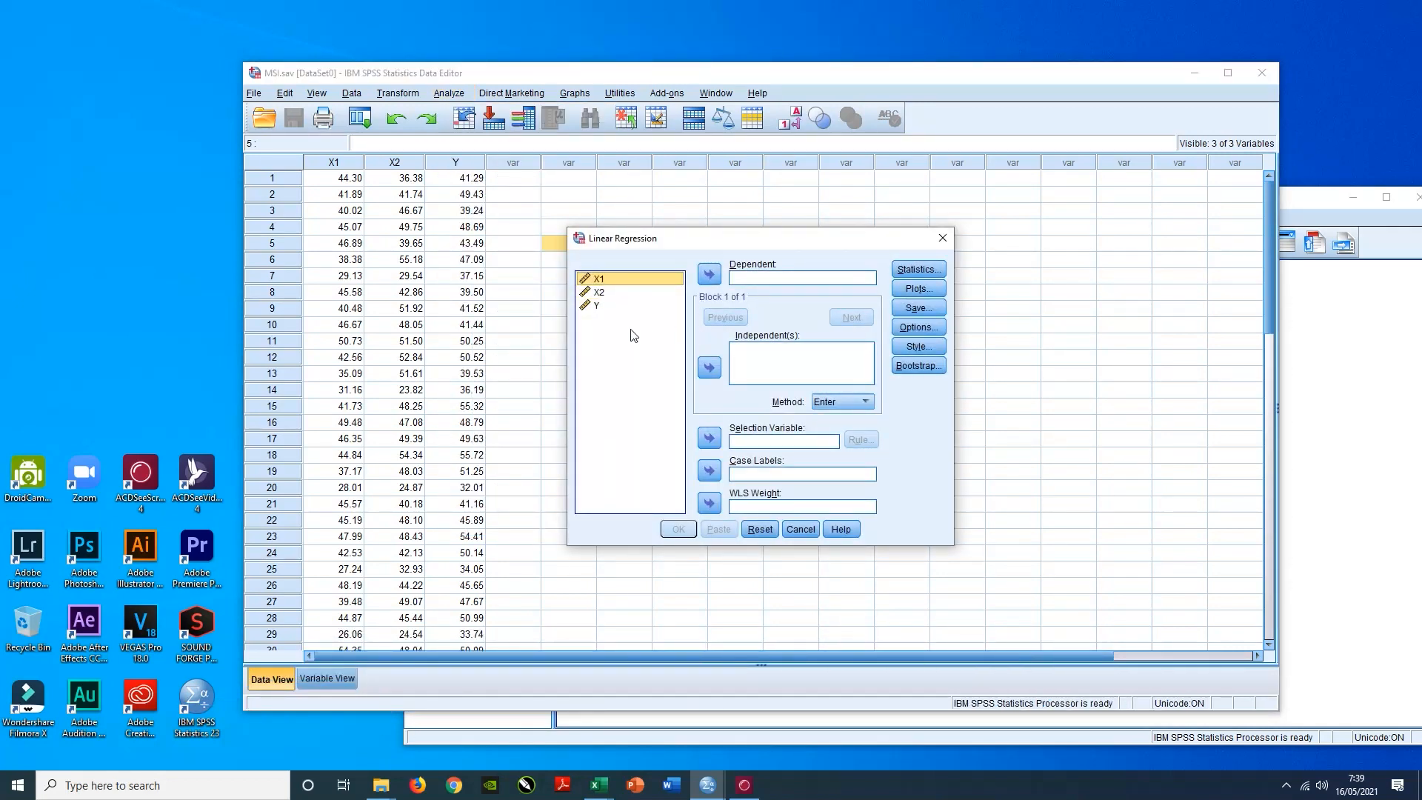
left_click(596, 307)
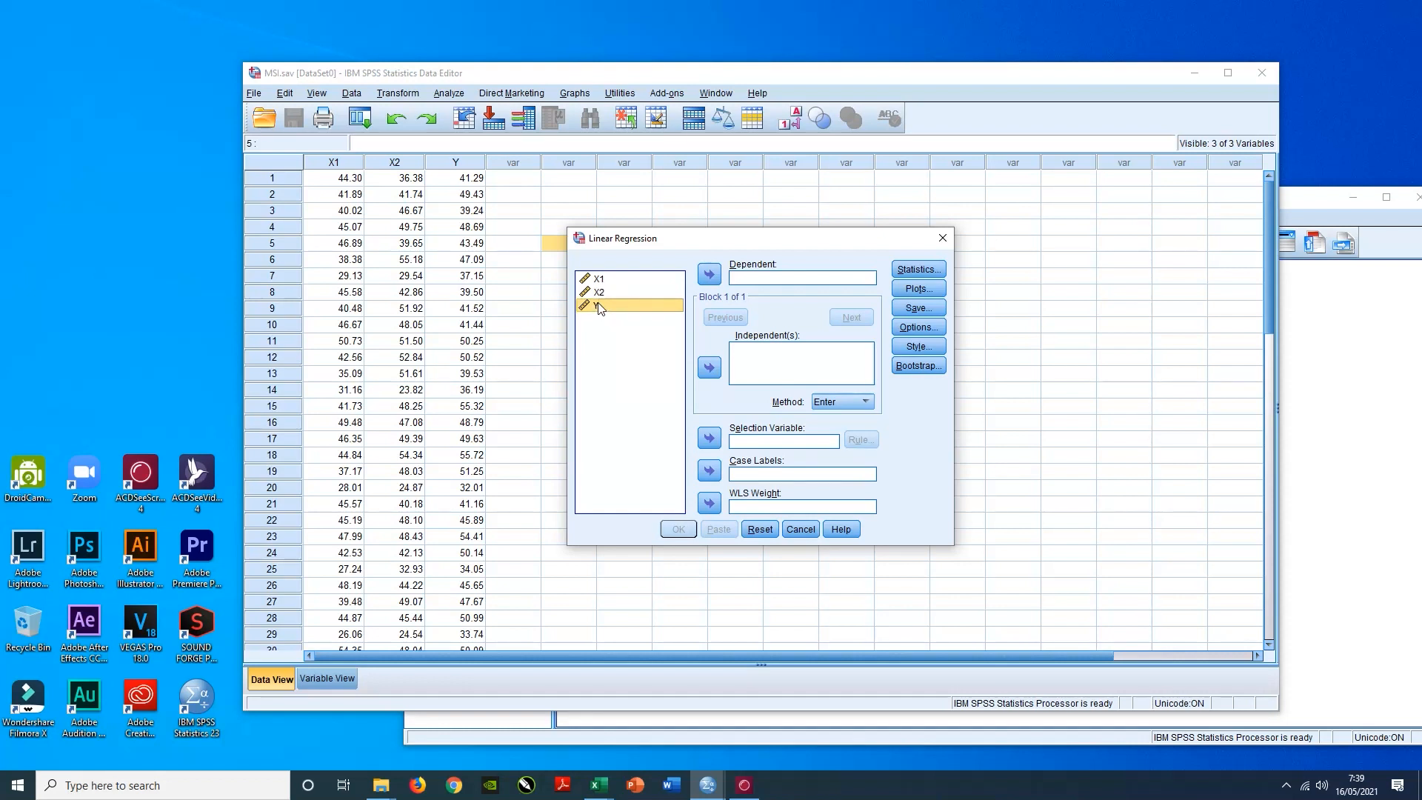
left_click(711, 276)
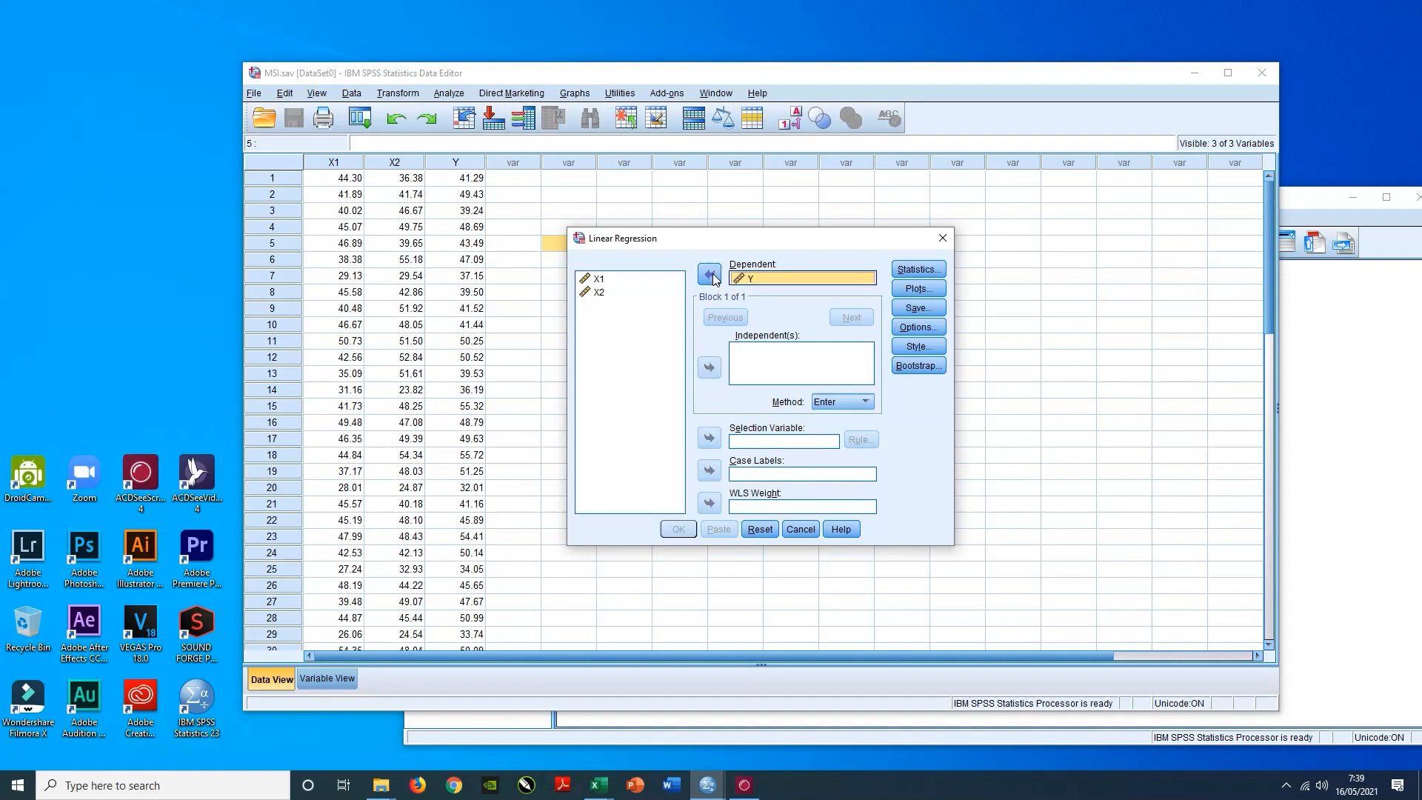
- Add X1 and X2 as the independent variables of the linear regression
left_click(601, 279)
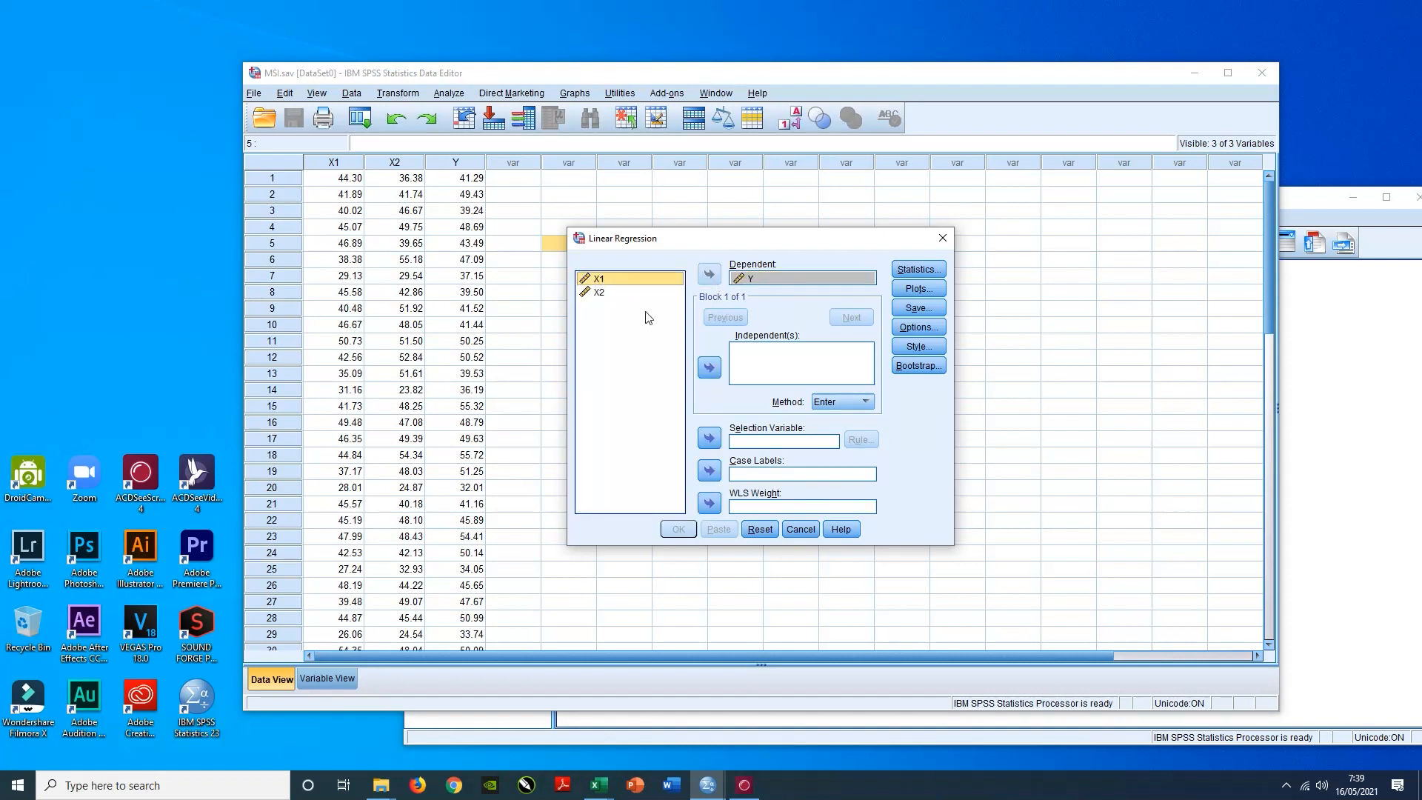
left_click(709, 367)
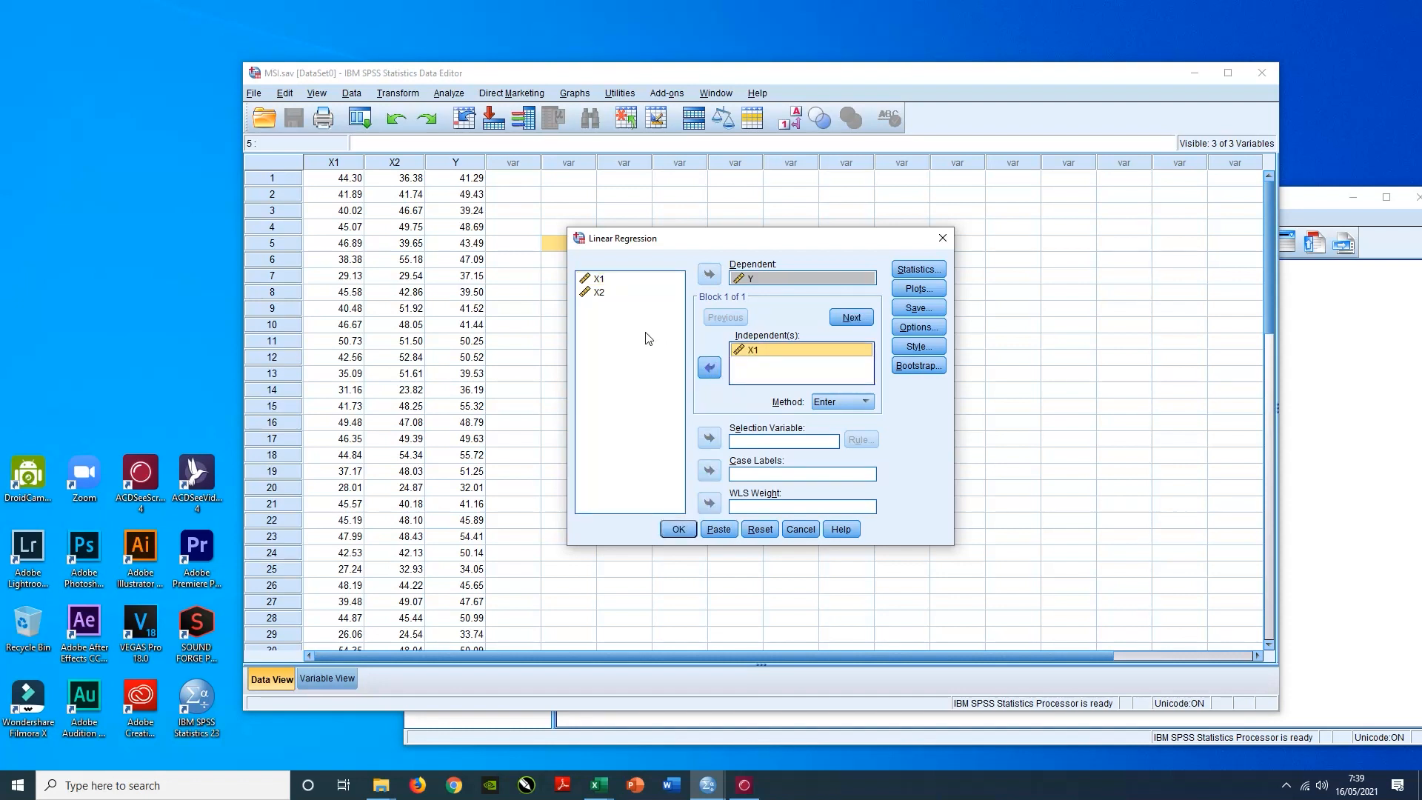
left_click(604, 292)
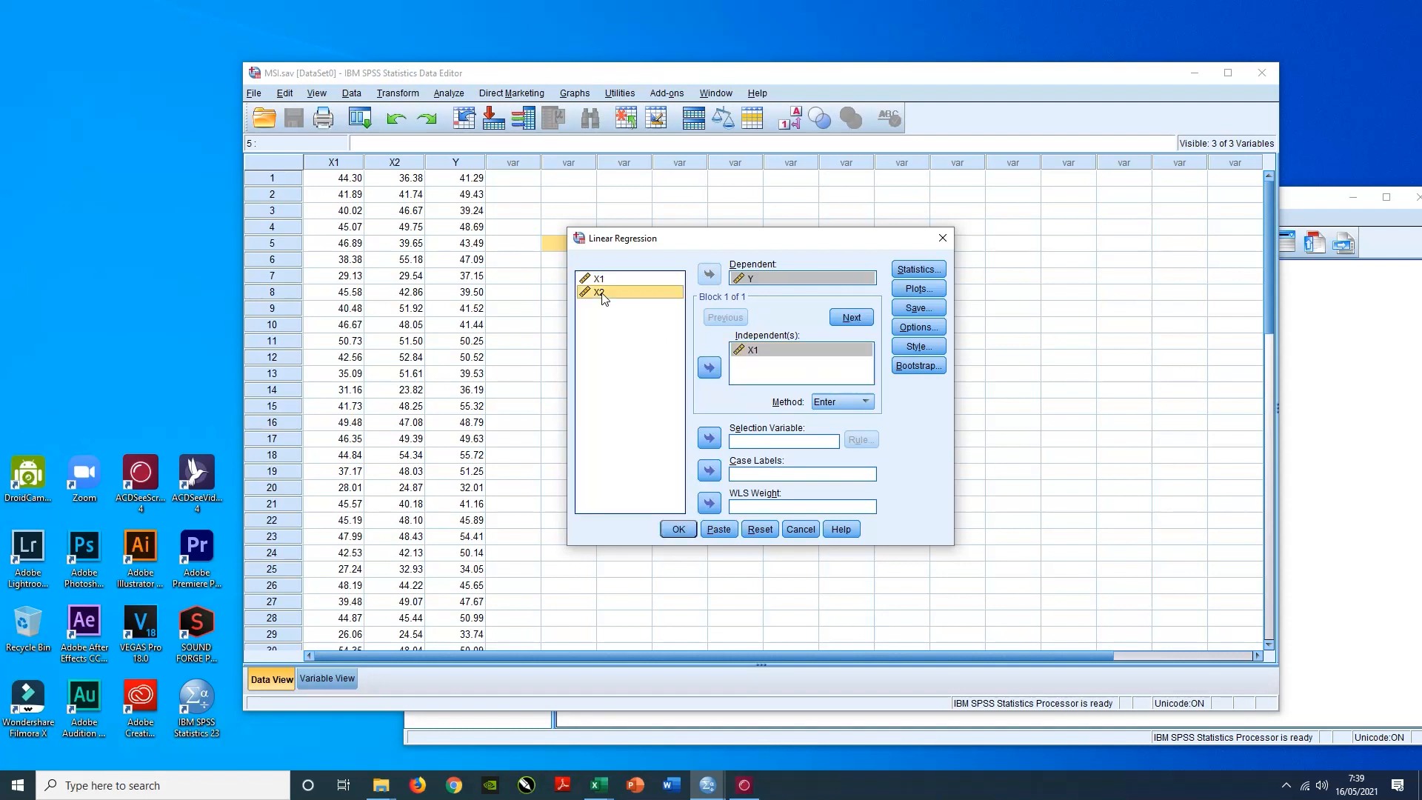
left_click(714, 375)
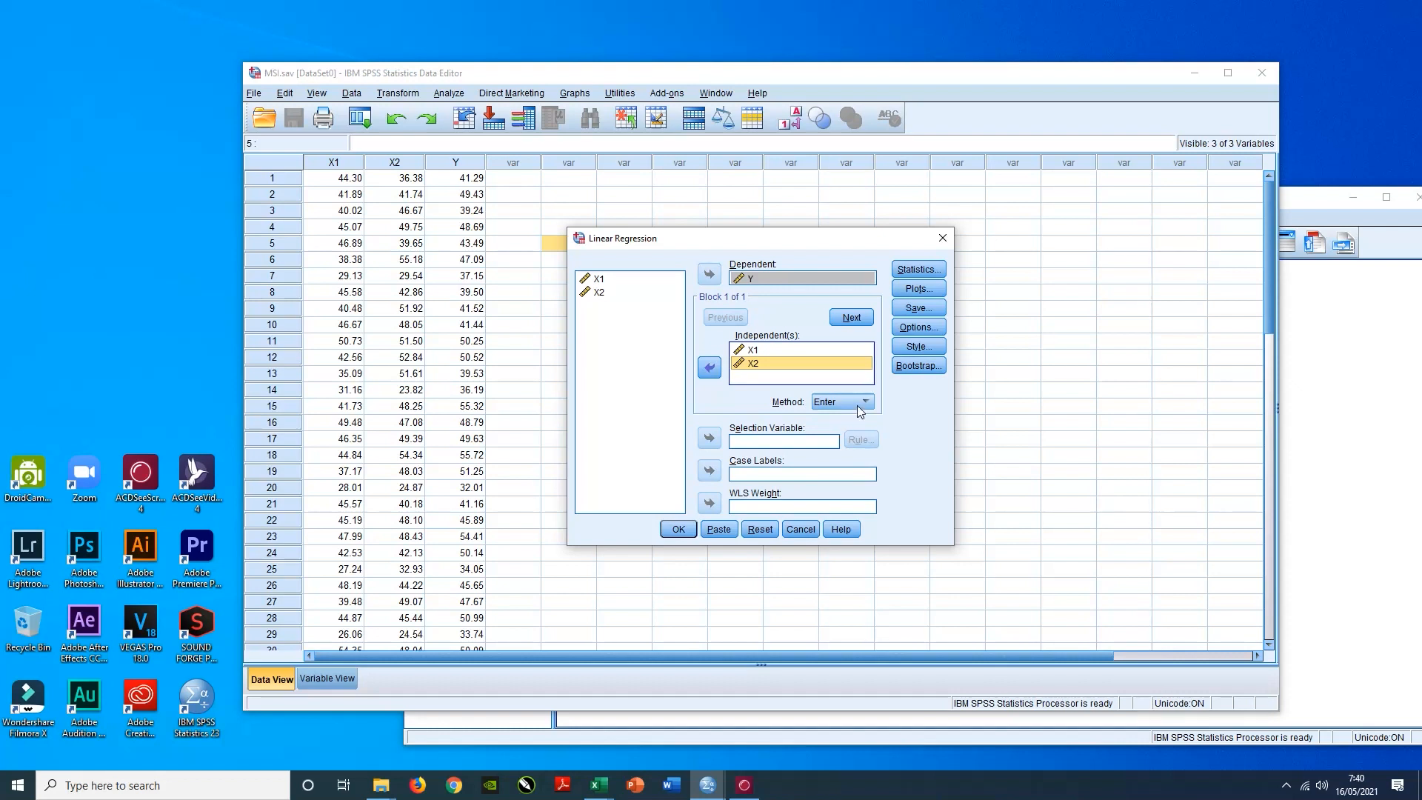
- Set the regression to save unstandardized residuals as a new variable and run the analysis
left_click(931, 309)
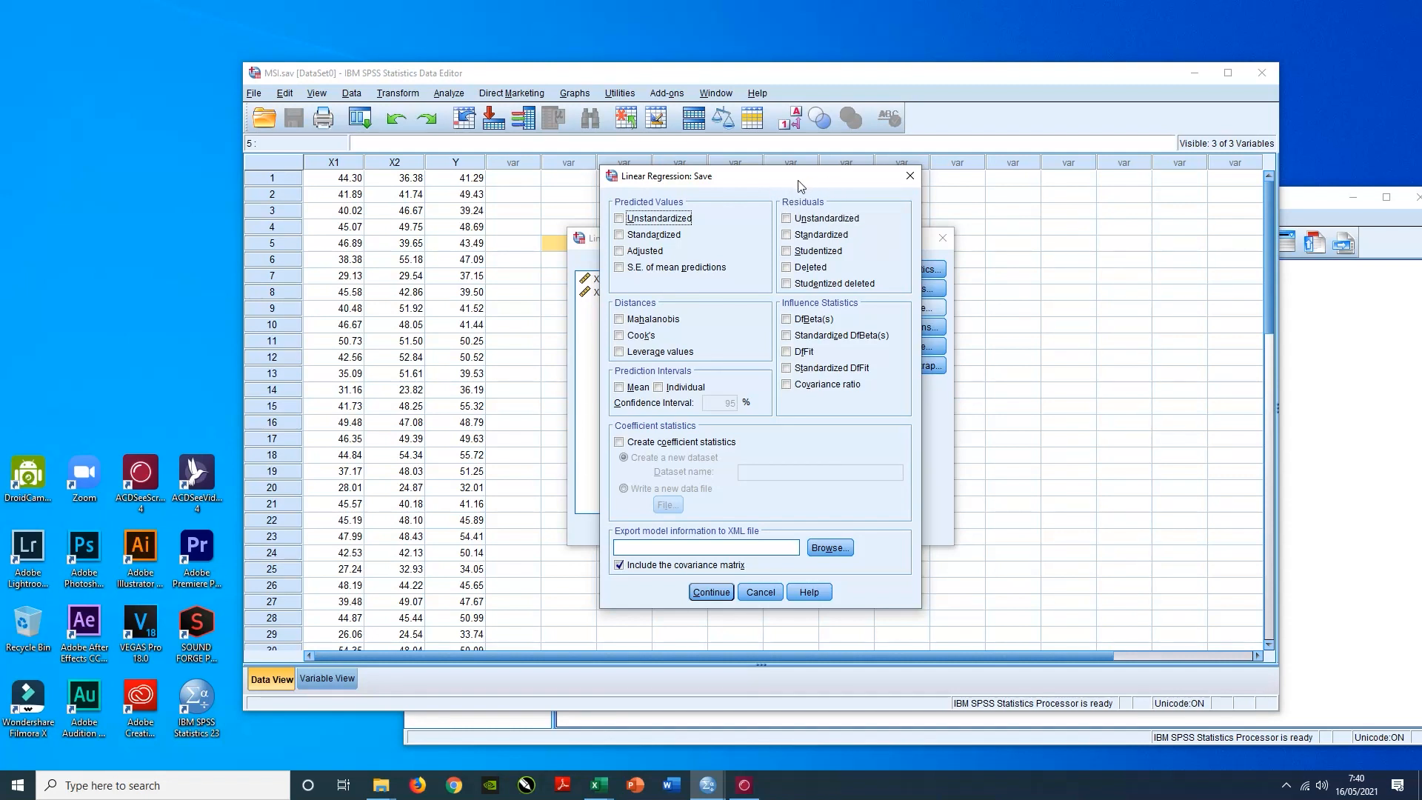
left_click(787, 219)
left_click(719, 597)
left_click(719, 597)
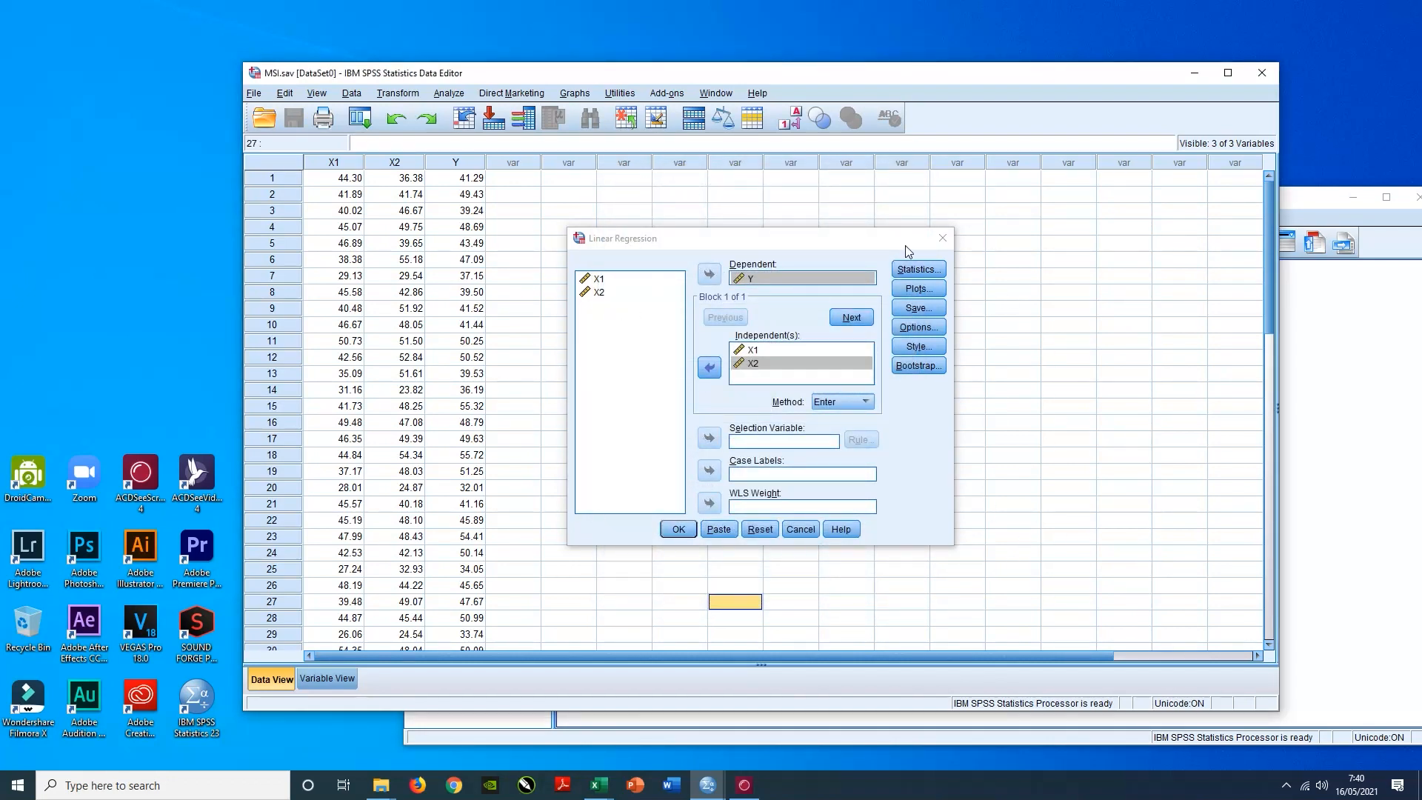
left_click(678, 529)
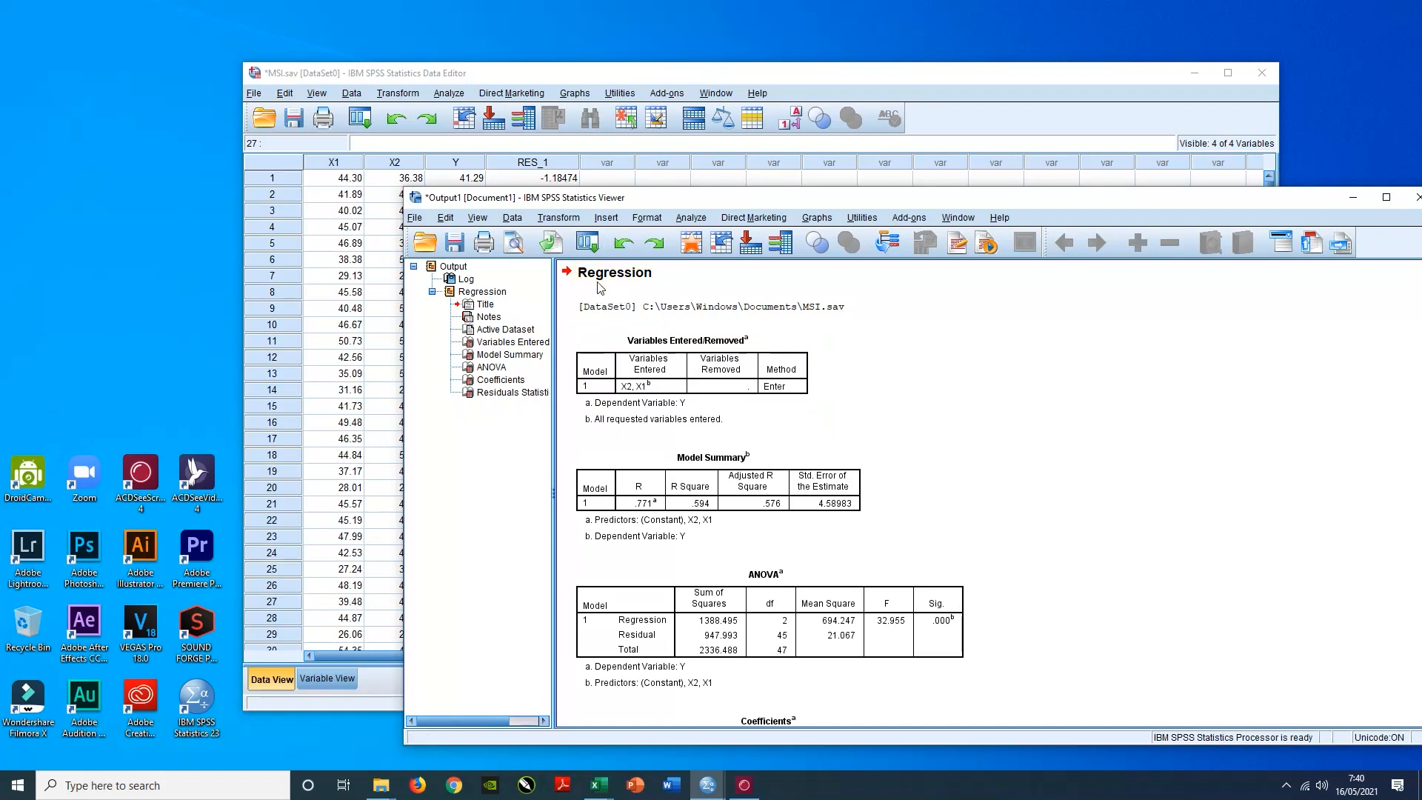
- Look through the regression output, including the Model Summary, ANOVA and Coefficients tables, in the Statistics Viewer
scroll(790, 435, "down", 5)
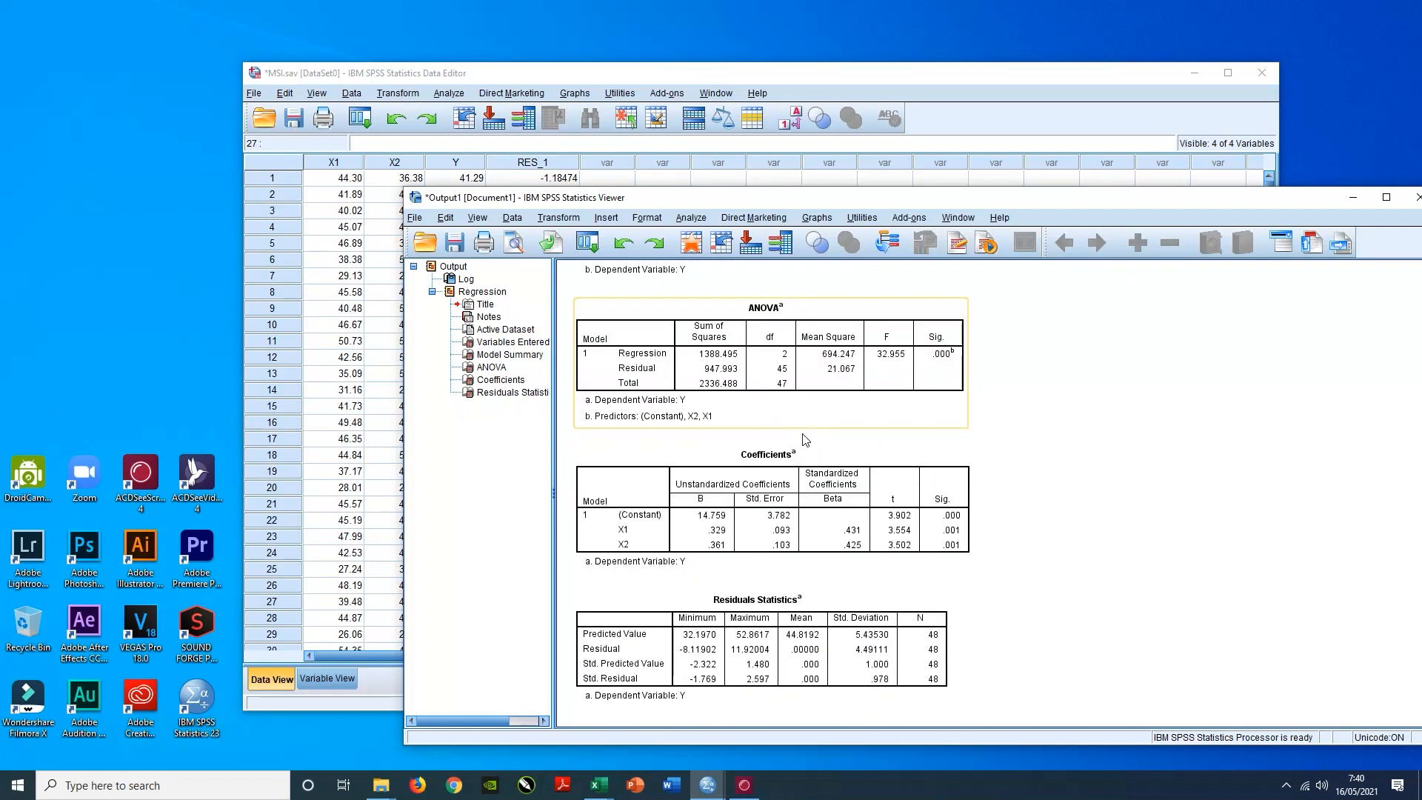
scroll(806, 440, "up", 5)
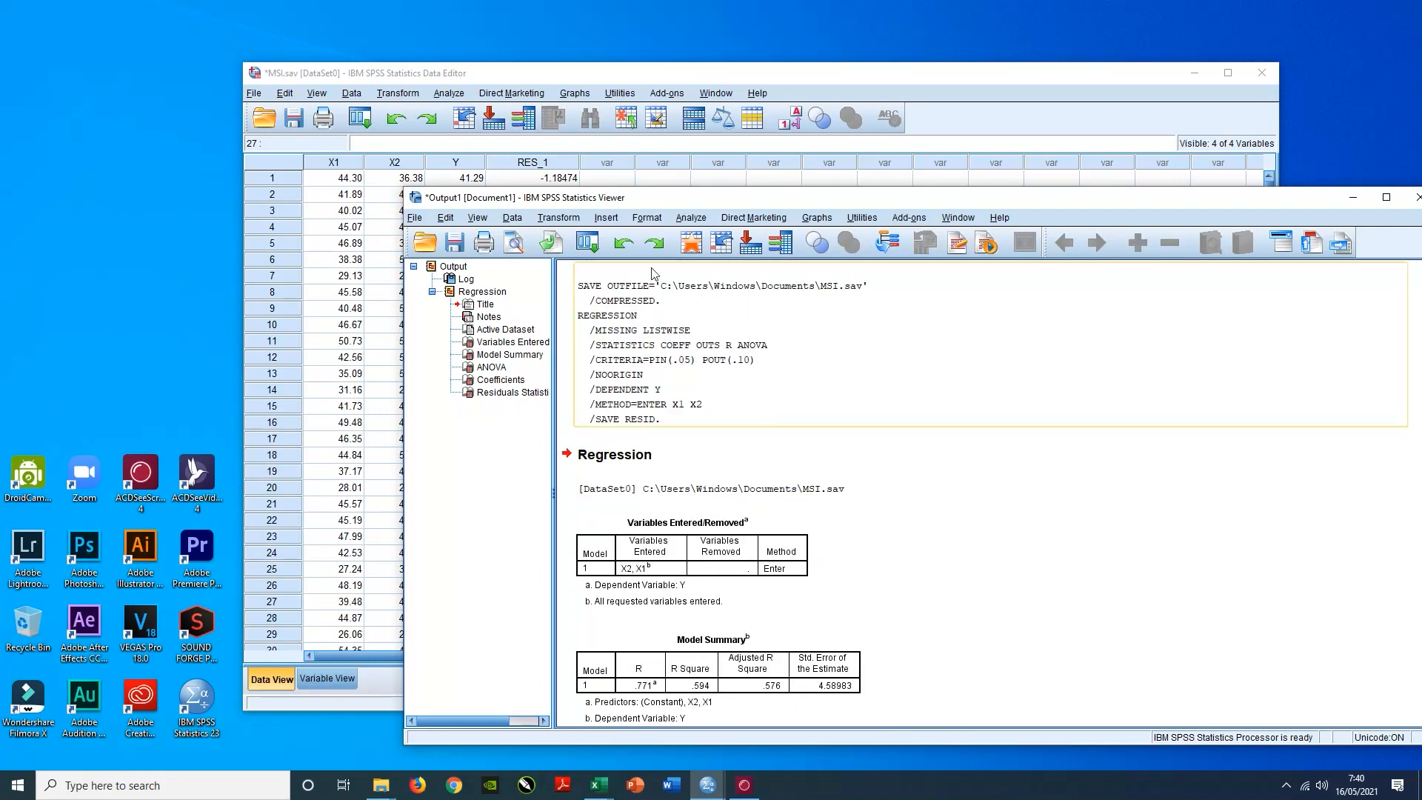
left_click(815, 76)
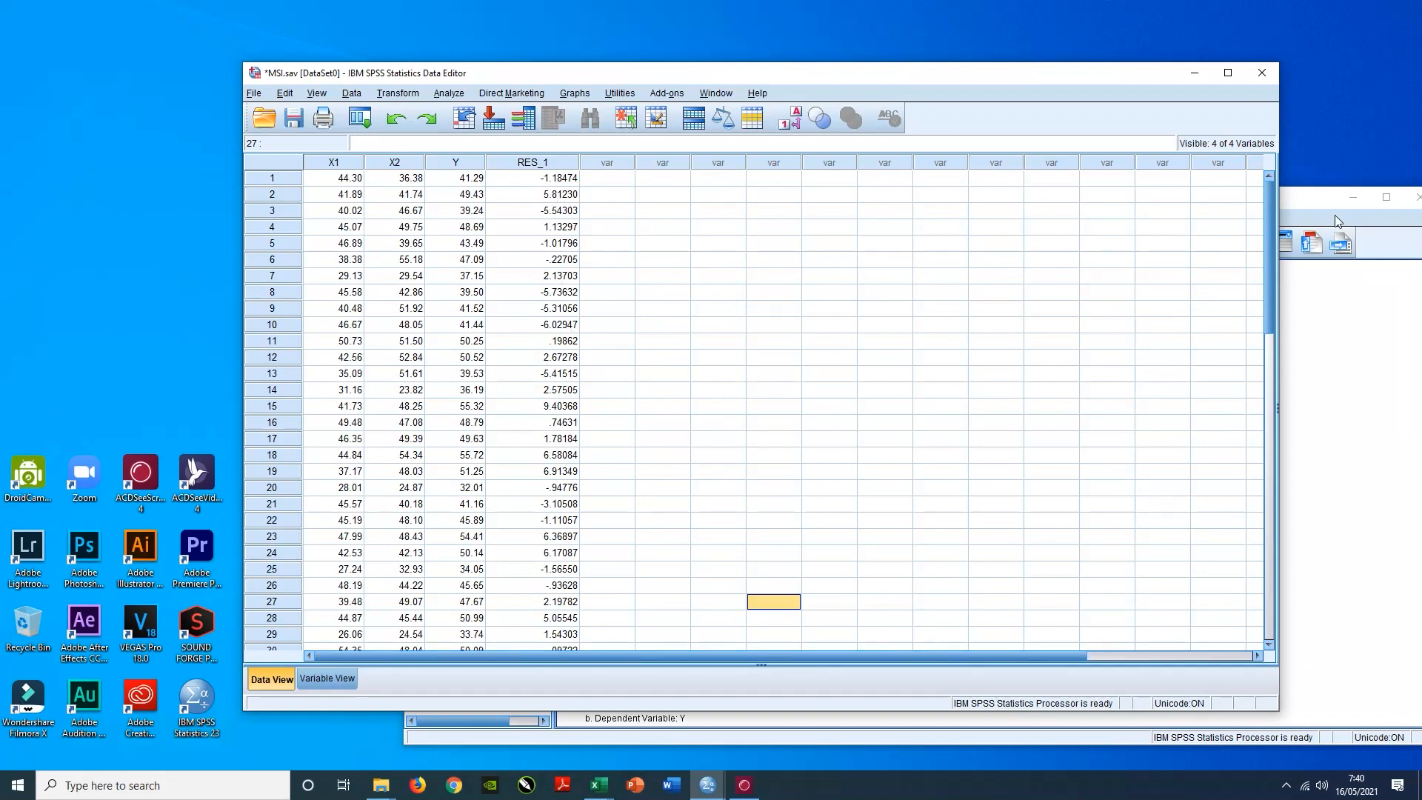
left_click(1318, 197)
left_click_drag(1059, 200, 938, 43)
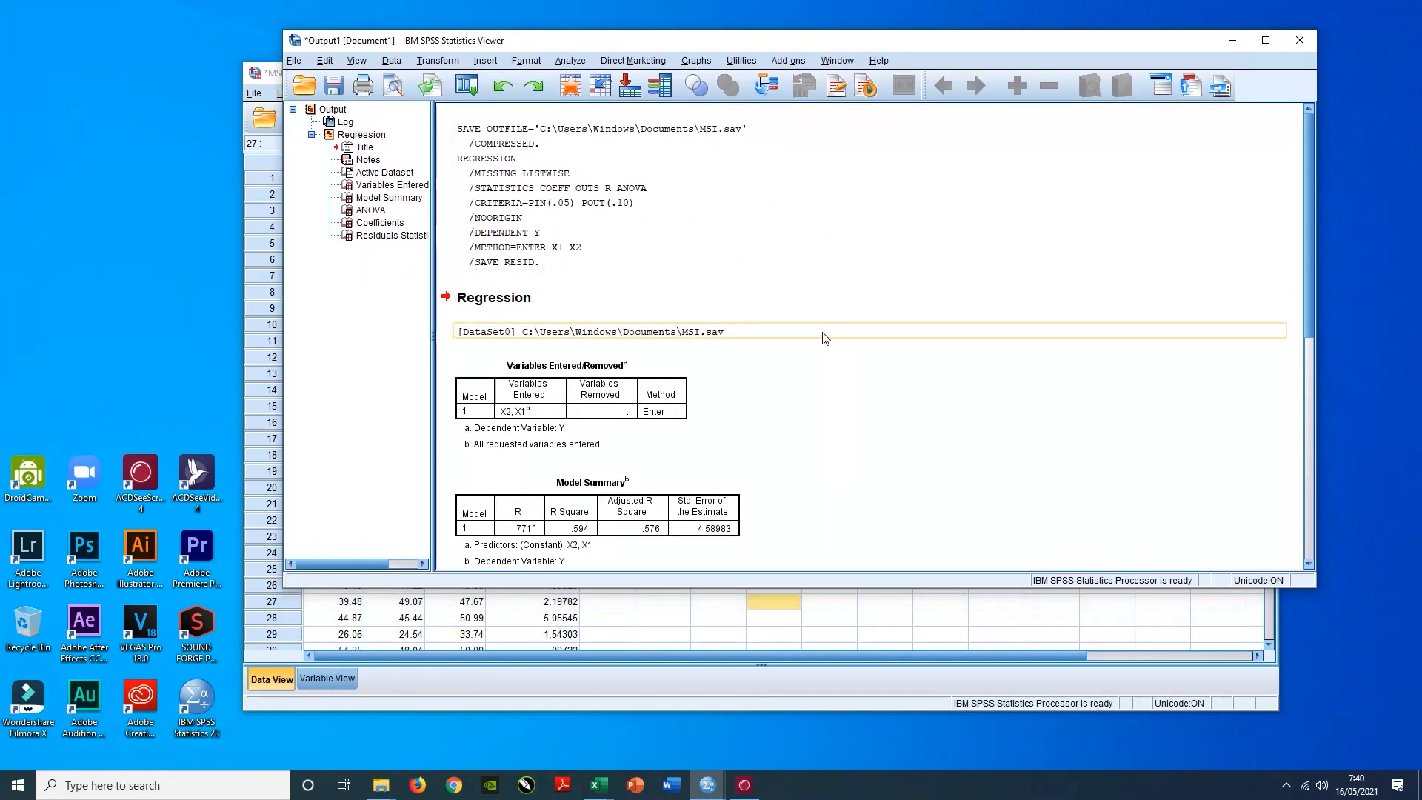
scroll(822, 344, "down", 3)
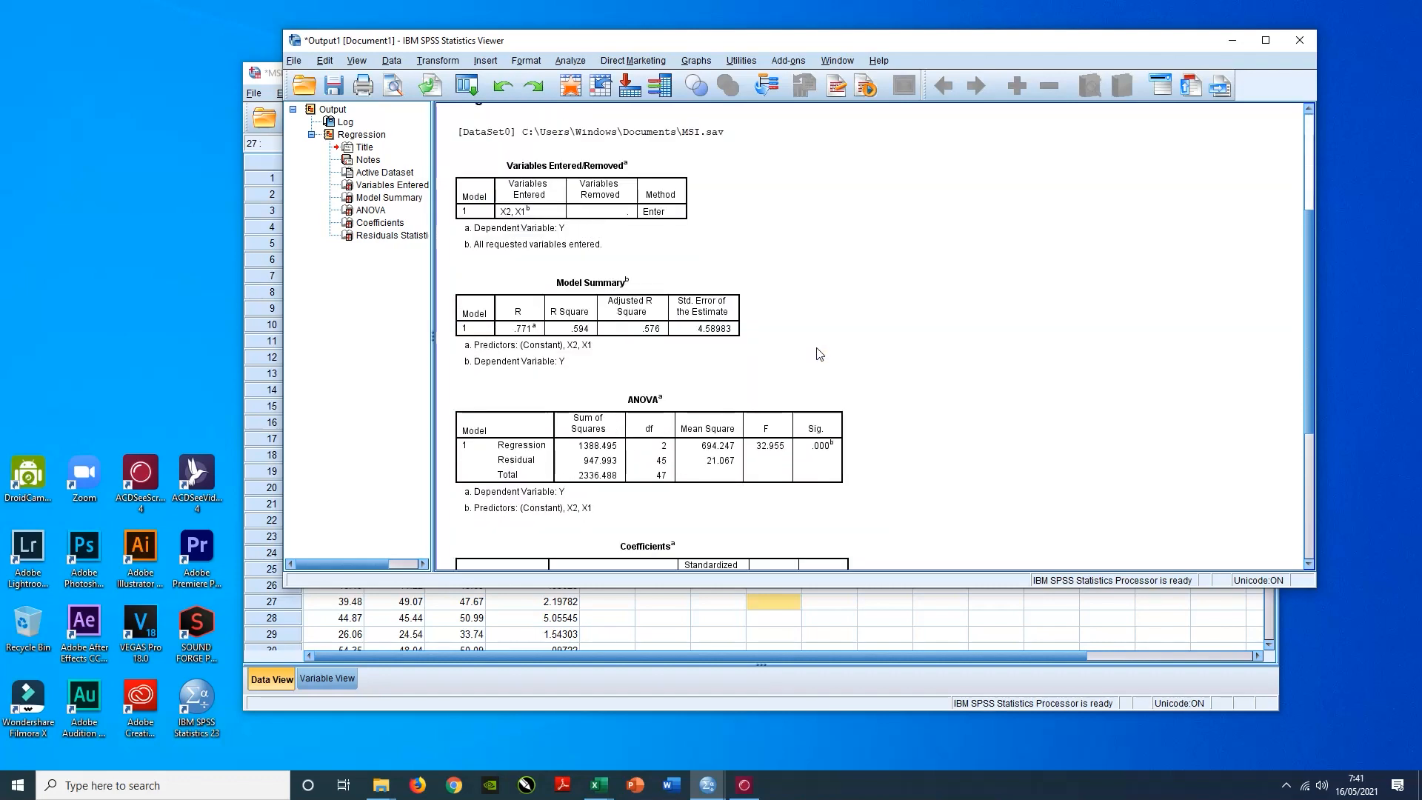
scroll(819, 353, "down", 2)
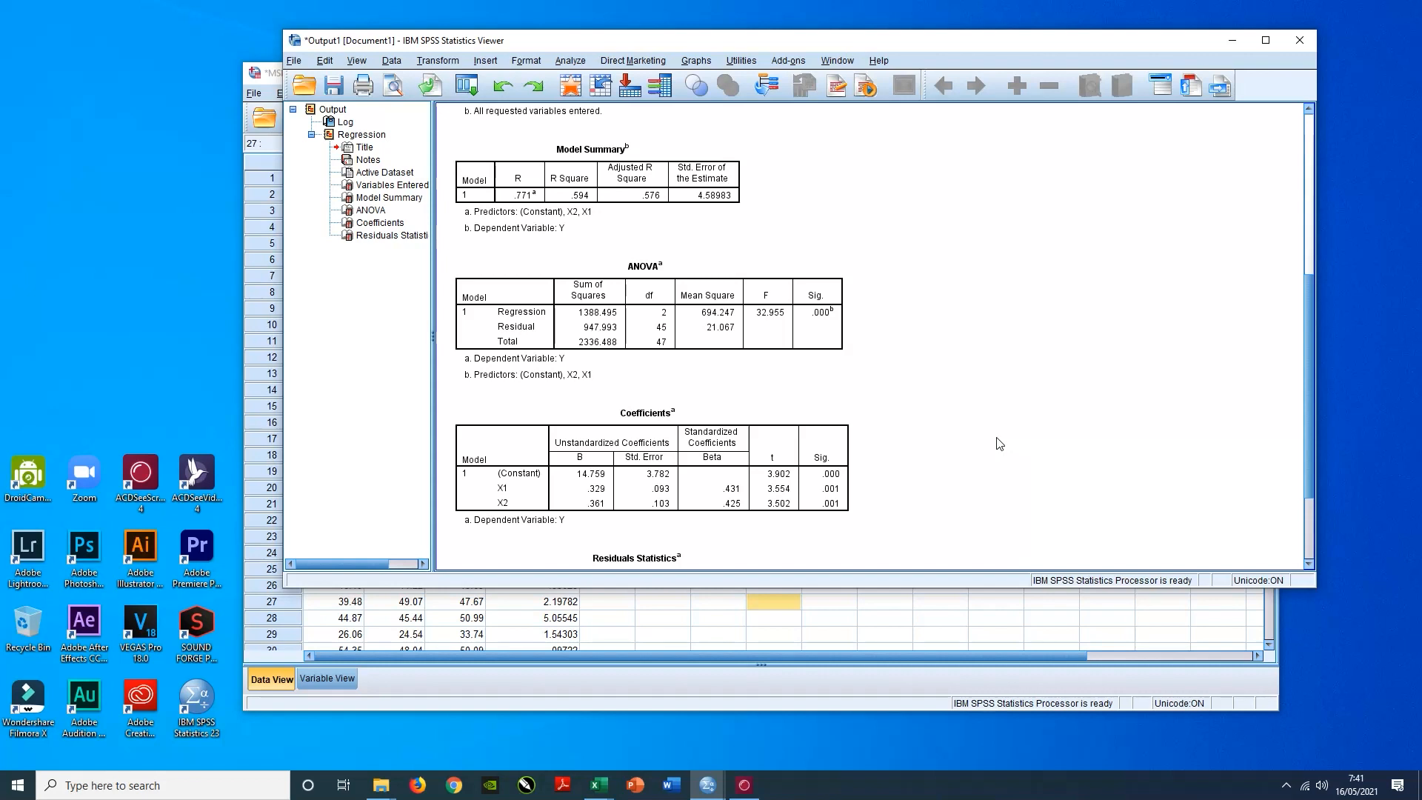
left_click_drag(812, 41, 968, 82)
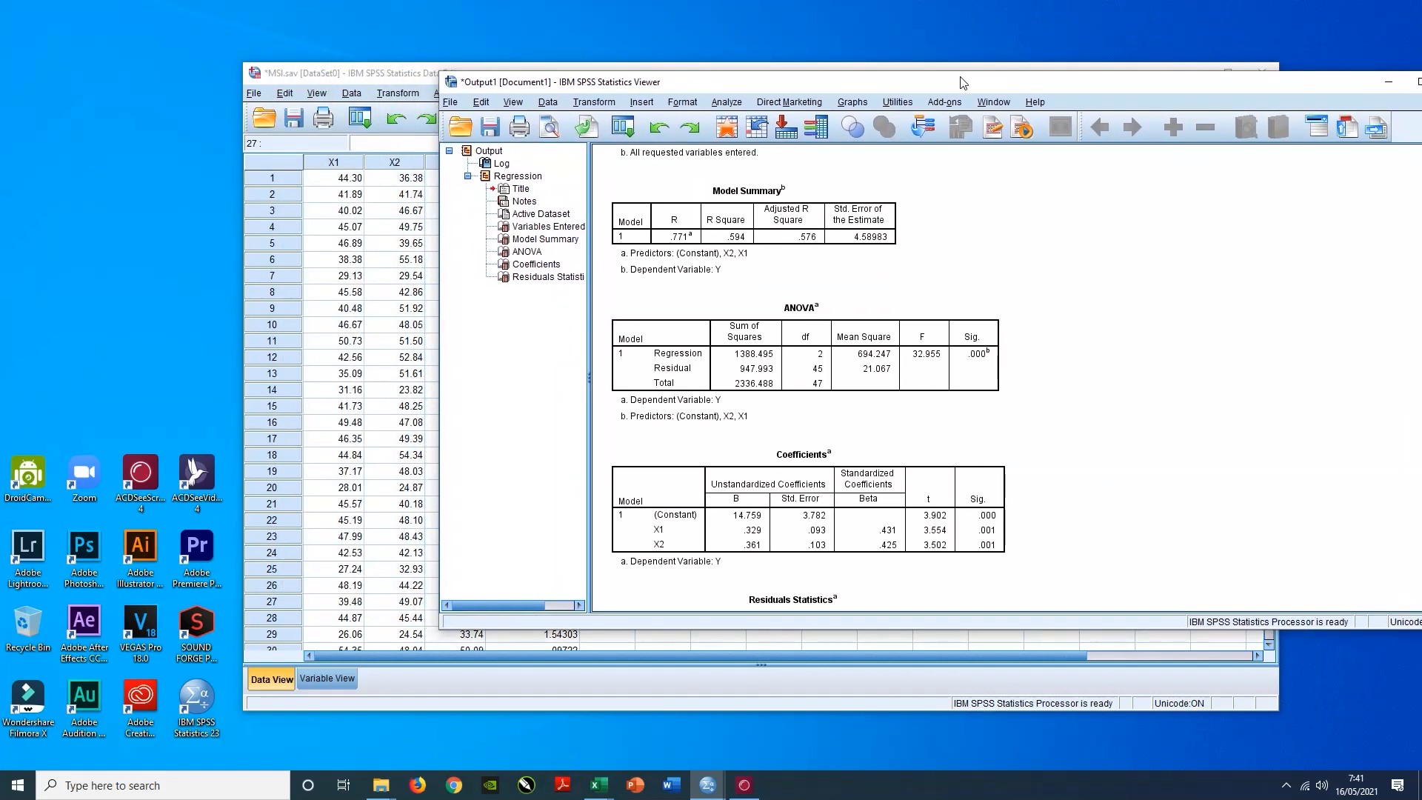
- Return to the Data Editor and examine the new RES_1 column of unstandardized residuals
left_click(385, 77)
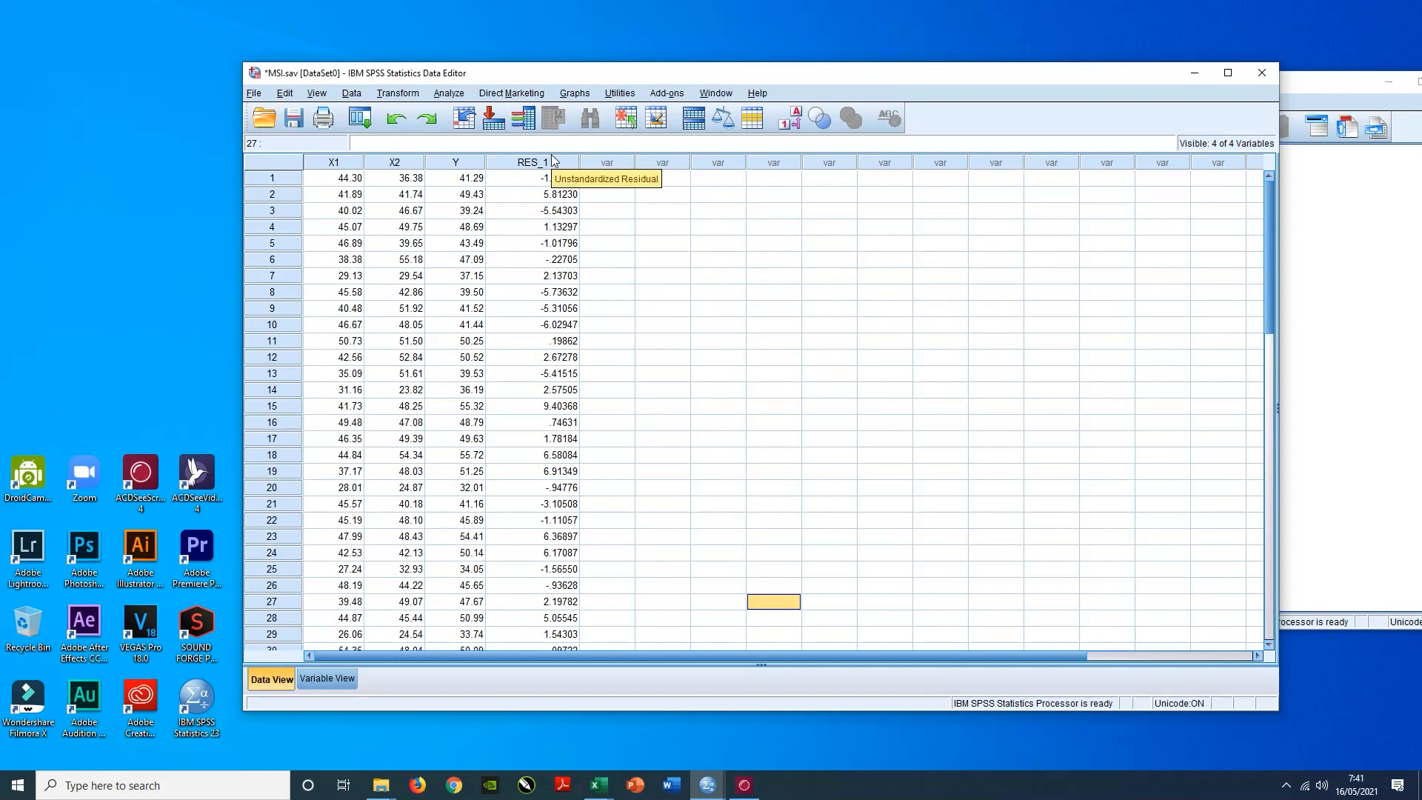
left_click(551, 162)
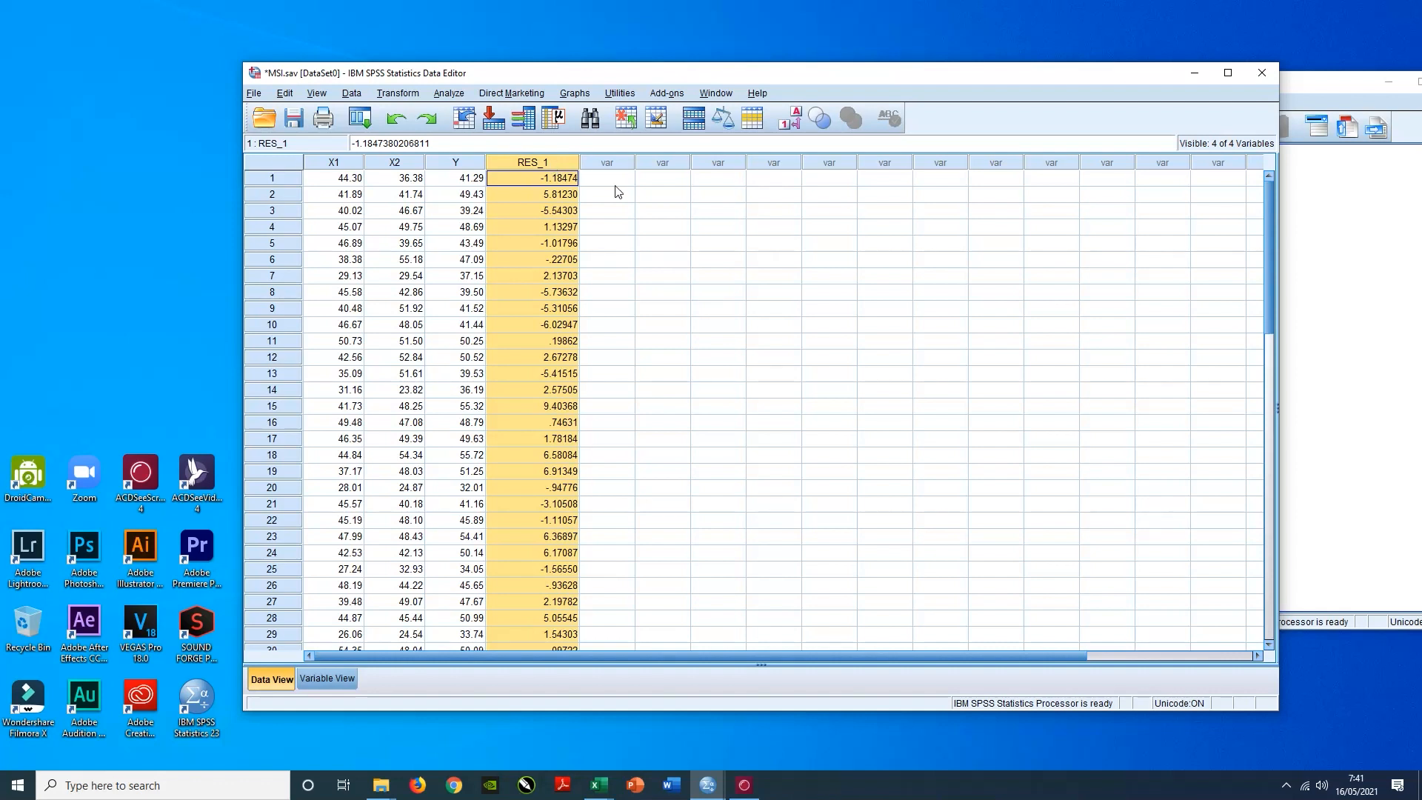
left_click(683, 196)
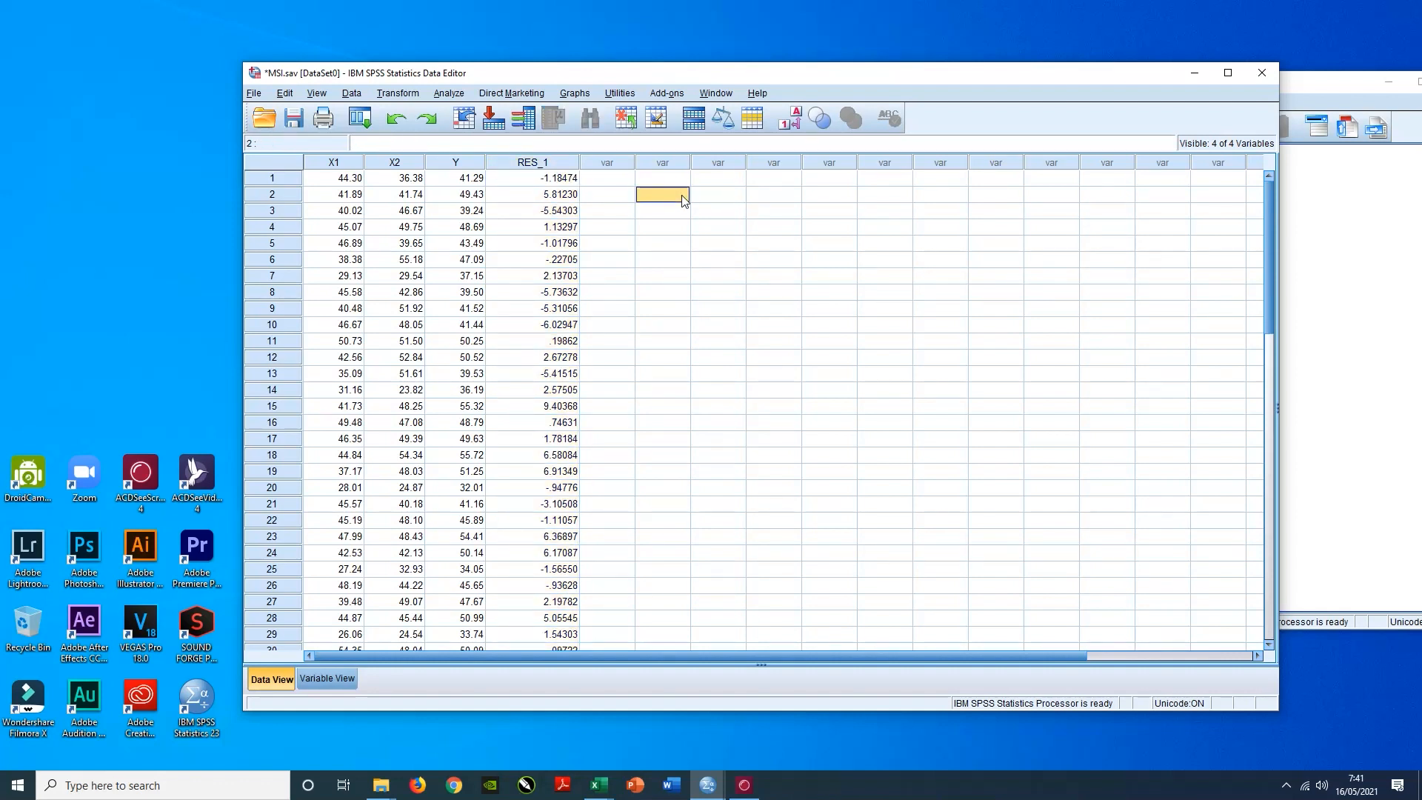
left_click(542, 163)
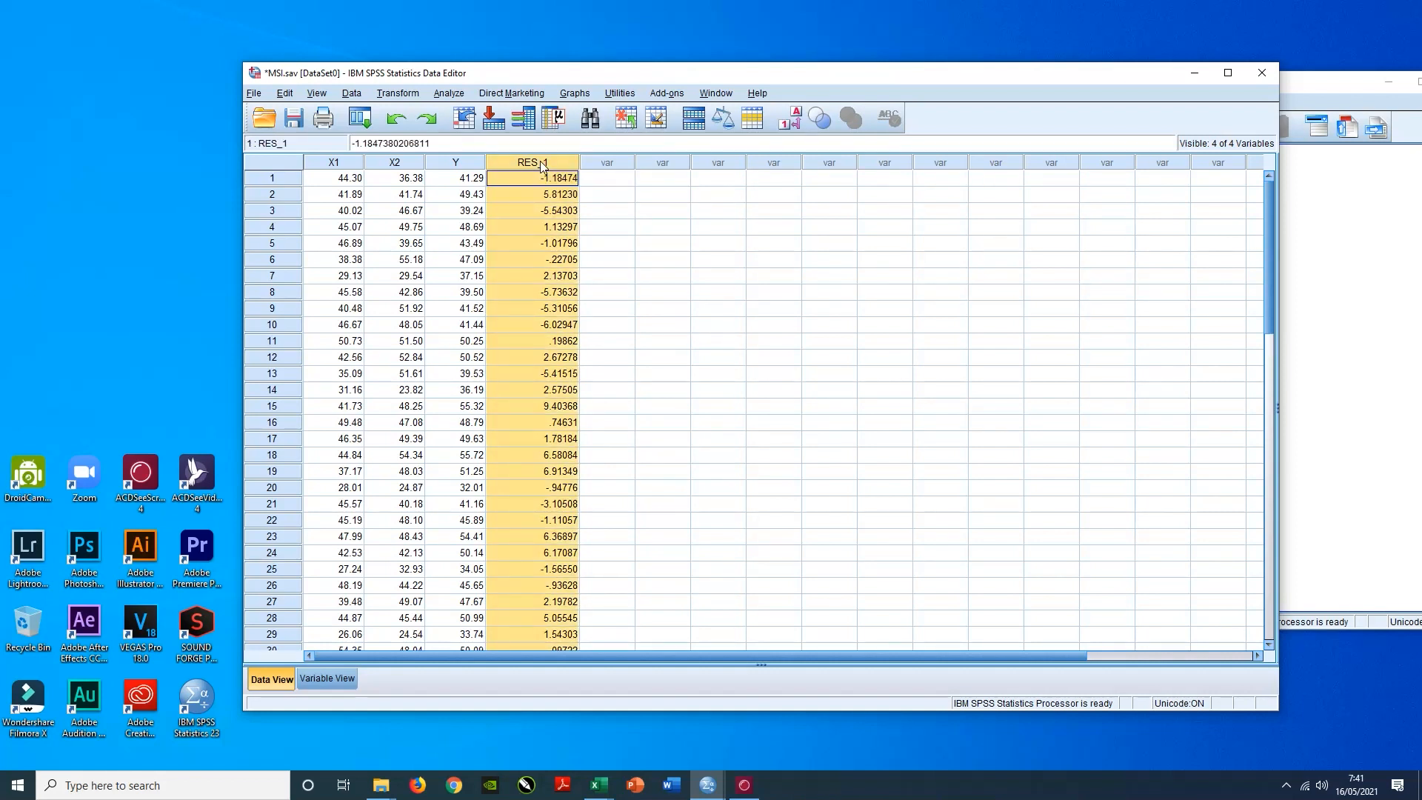
left_click(754, 231)
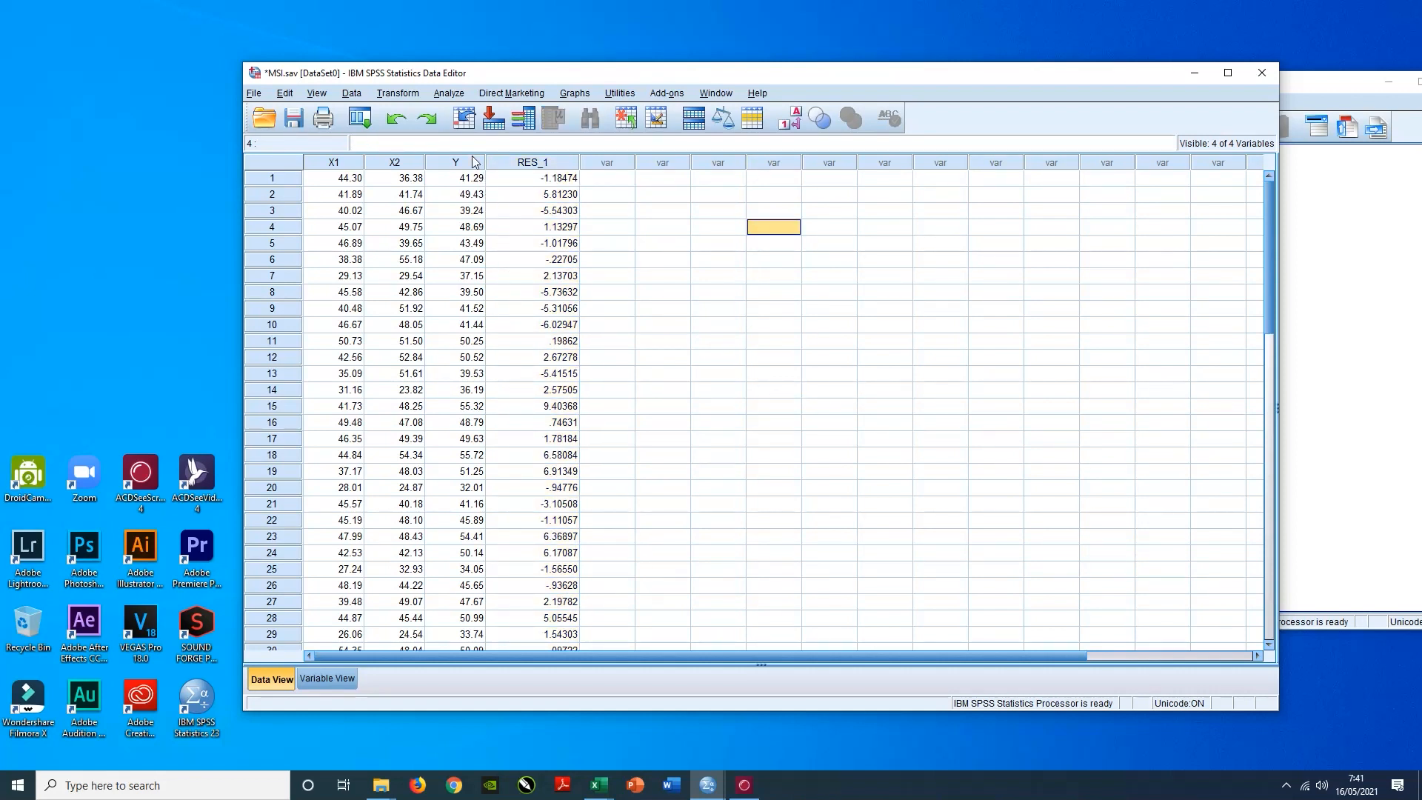
- Run a legacy one-sample Kolmogorov-Smirnov test on the unstandardized residuals against the Normal distribution
left_click(446, 97)
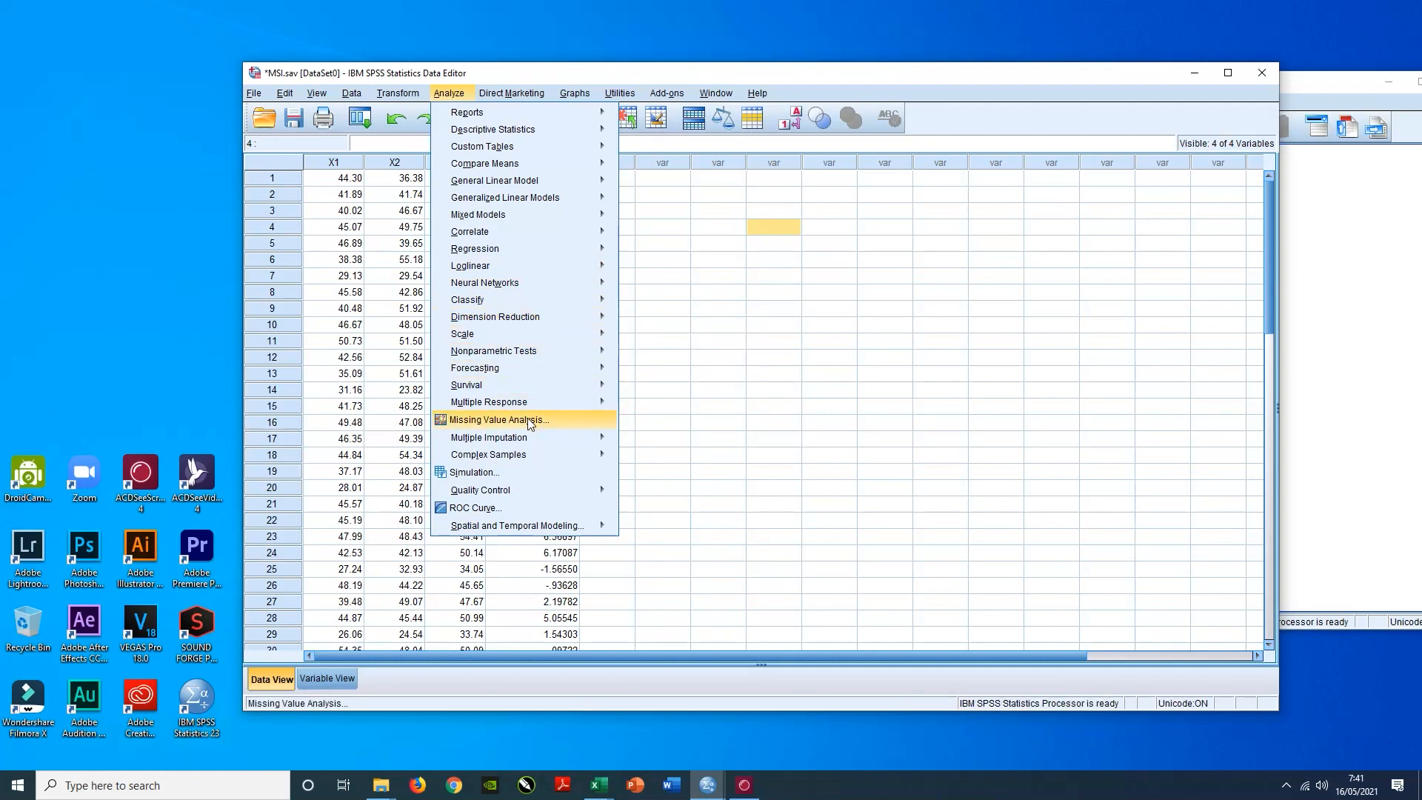
mouse_move(536, 354)
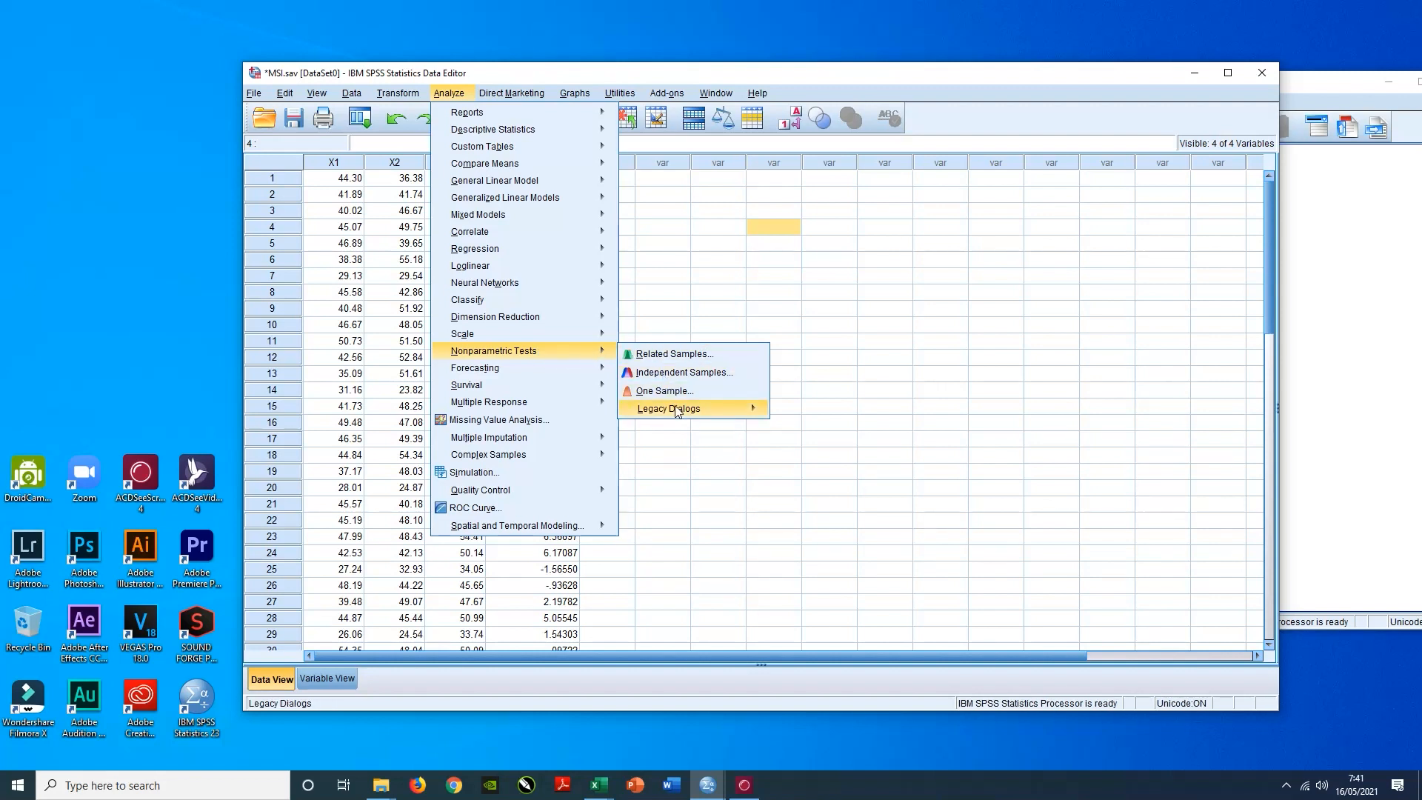
mouse_move(679, 417)
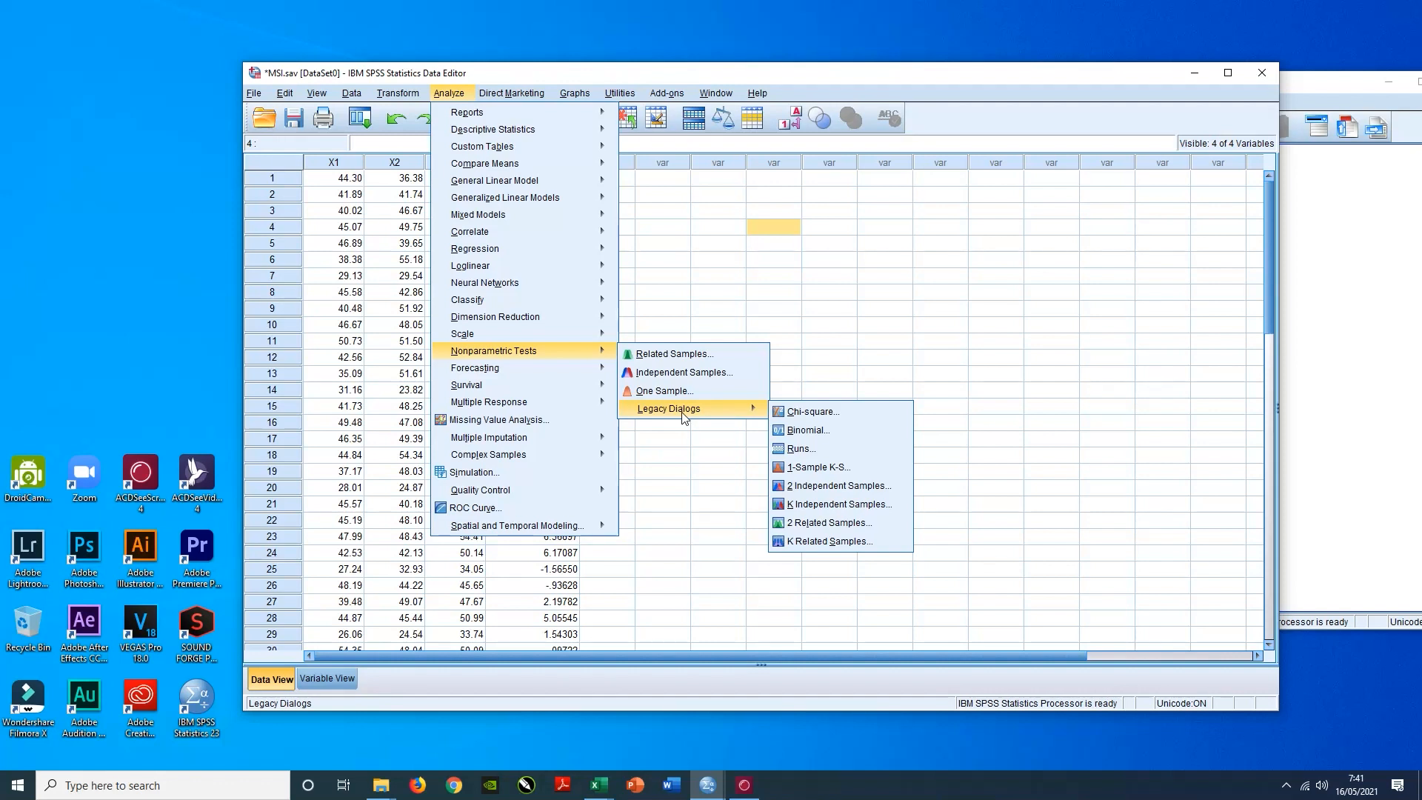
left_click(842, 473)
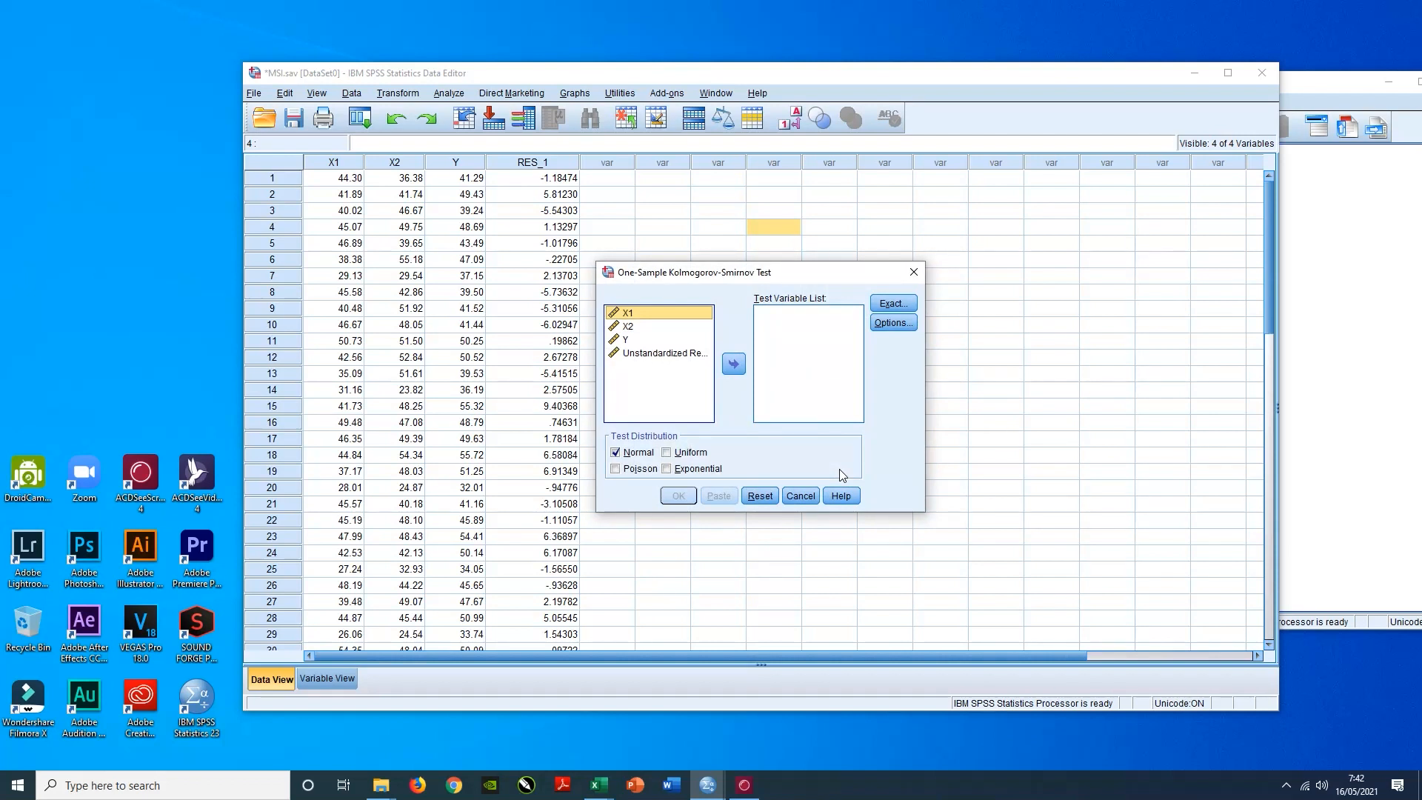
left_click(616, 453)
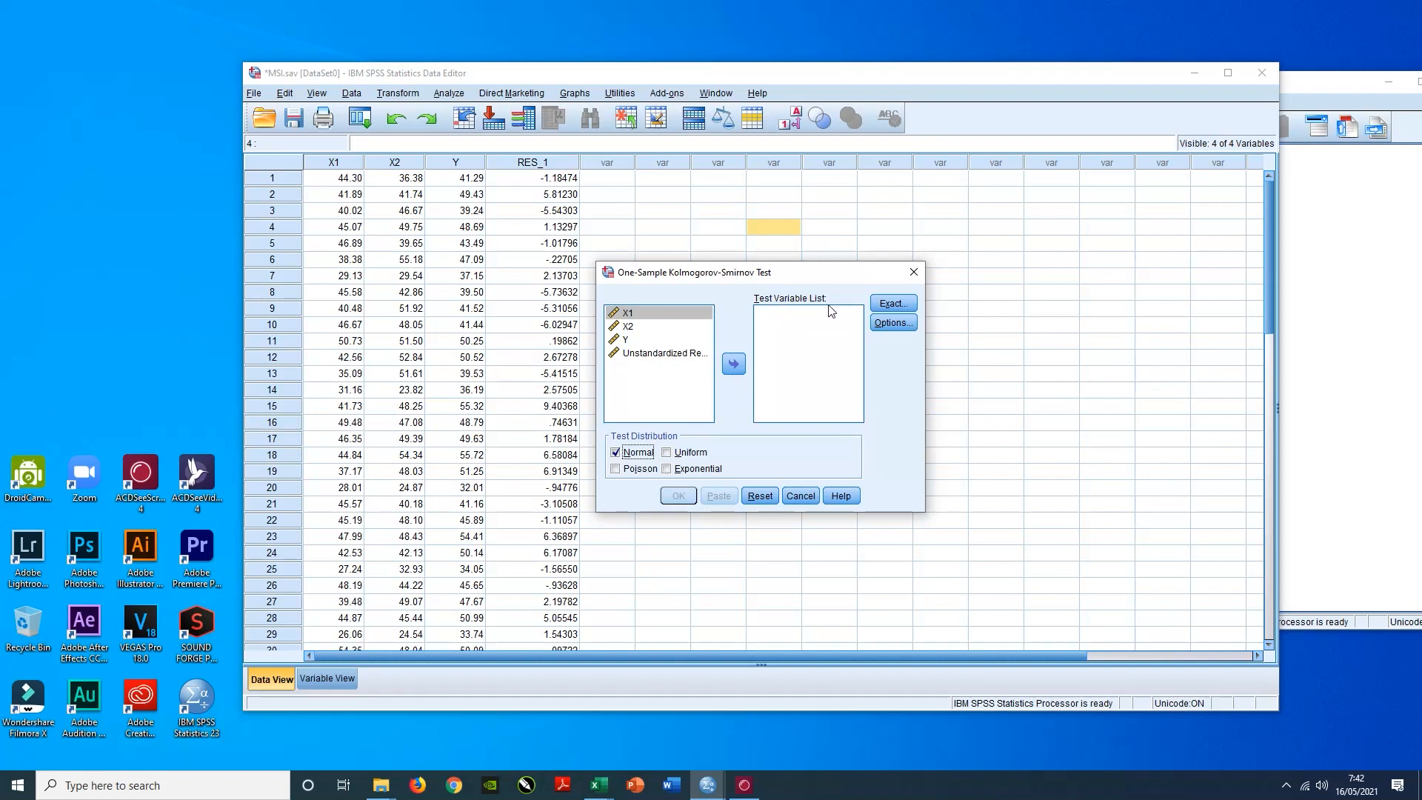
left_click(656, 354)
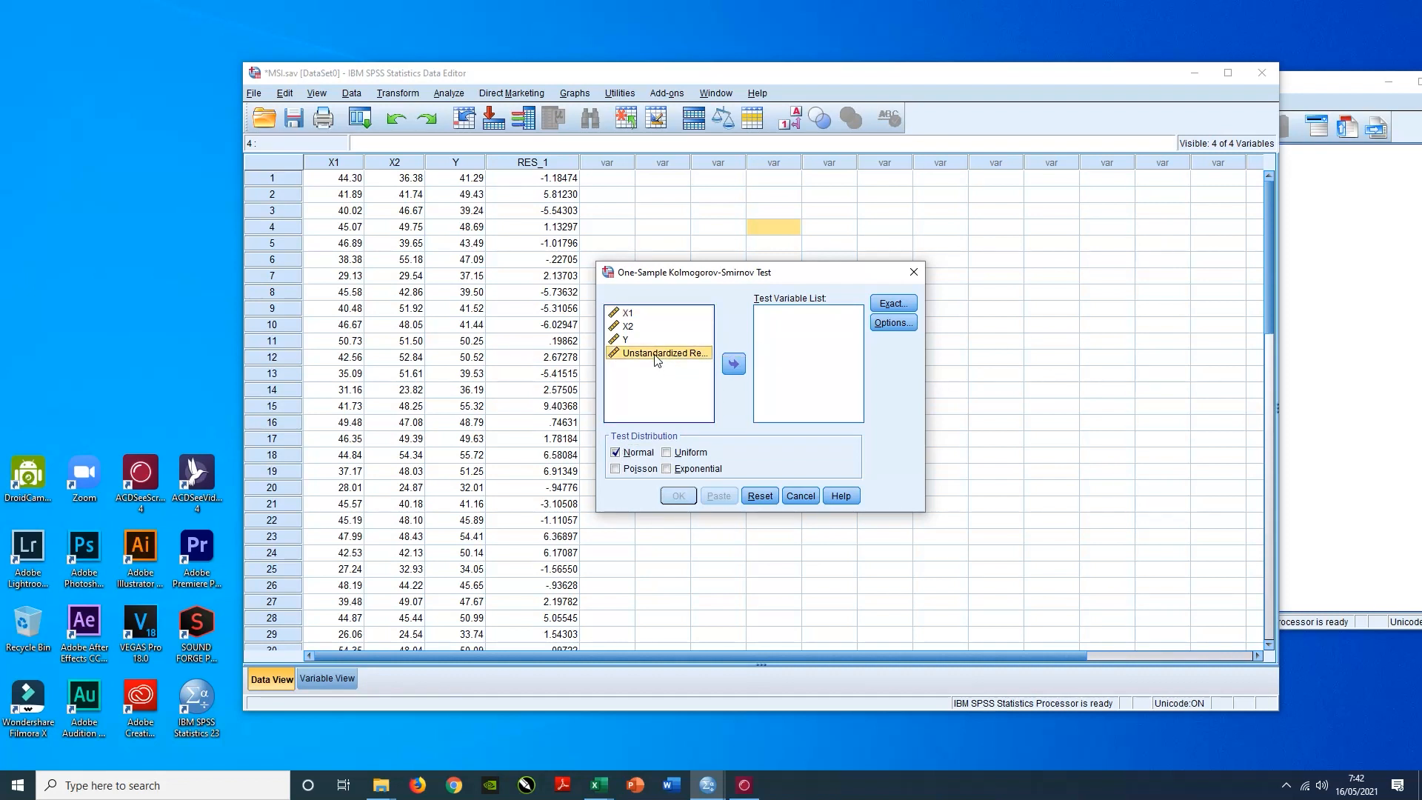
left_click(734, 370)
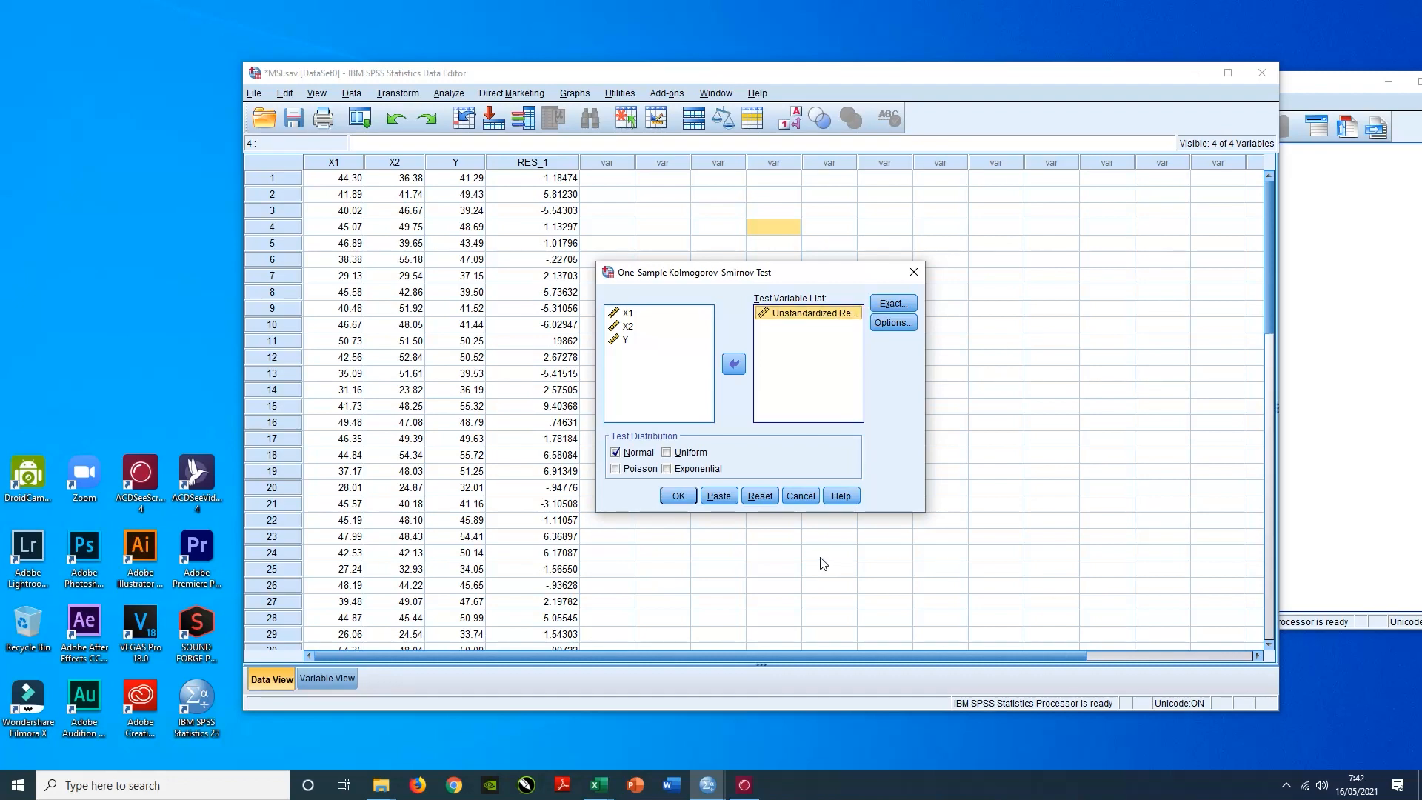
left_click(680, 499)
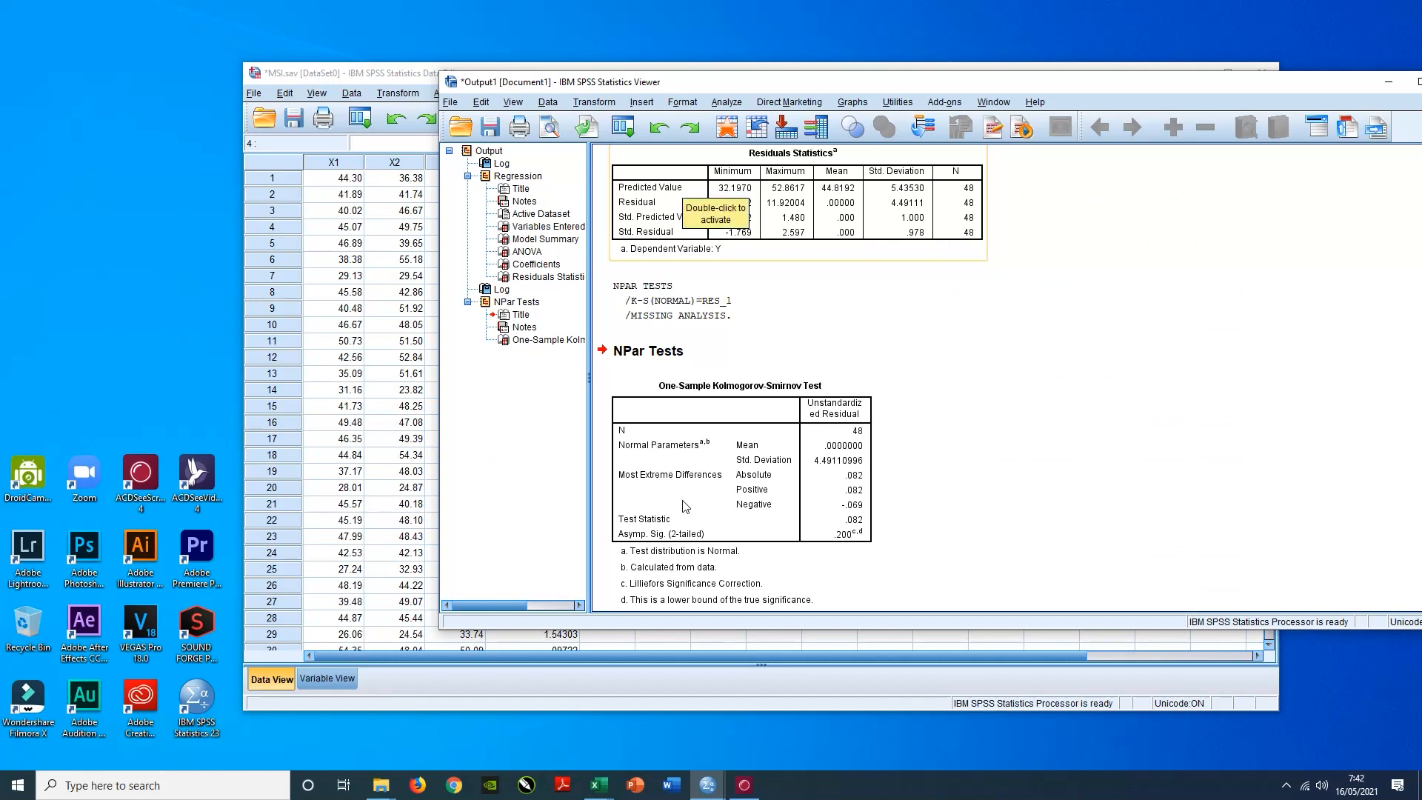
- Examine the One-Sample Kolmogorov-Smirnov Test table and look back through the regression output in the Statistics Viewer
scroll(1055, 397, "down", 1)
left_click(783, 434)
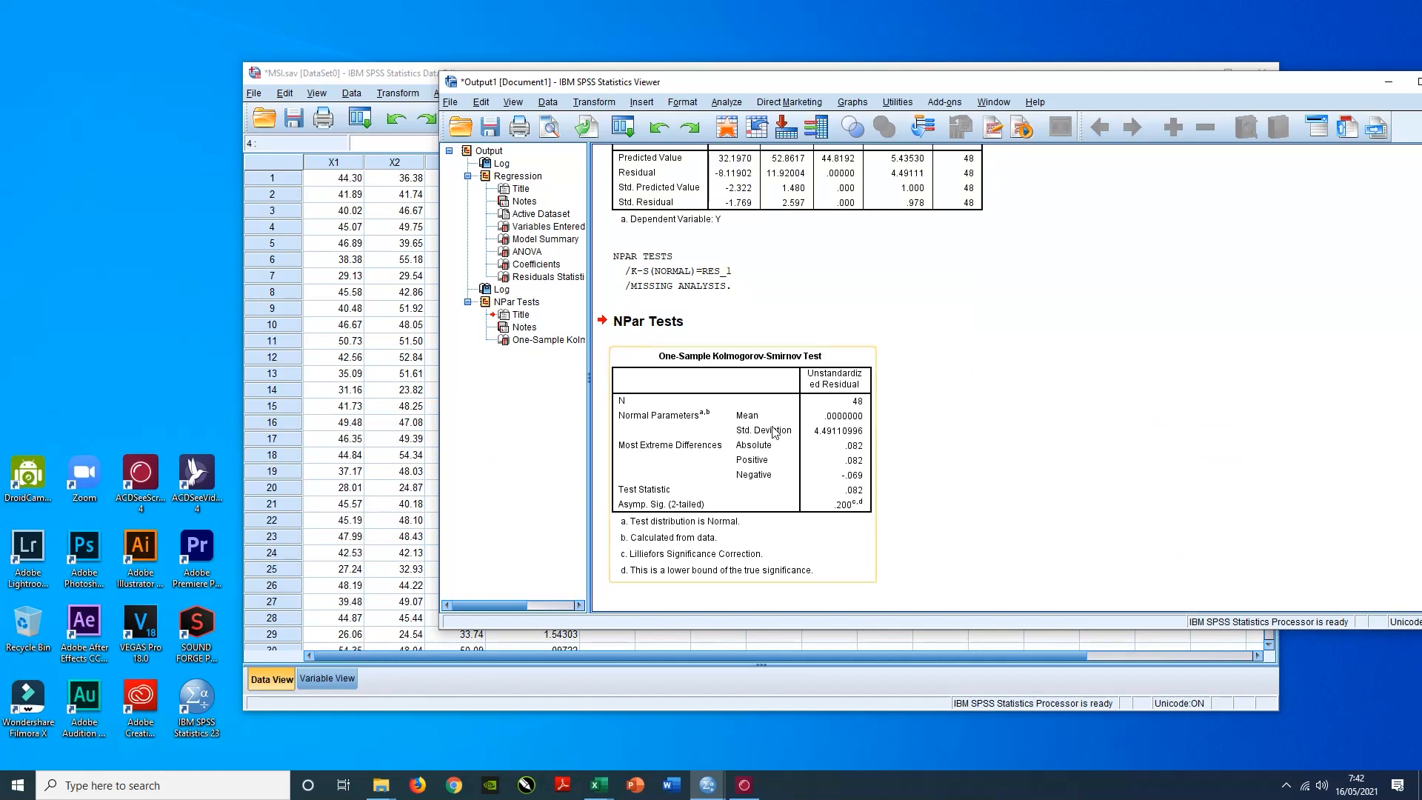
left_click(646, 324)
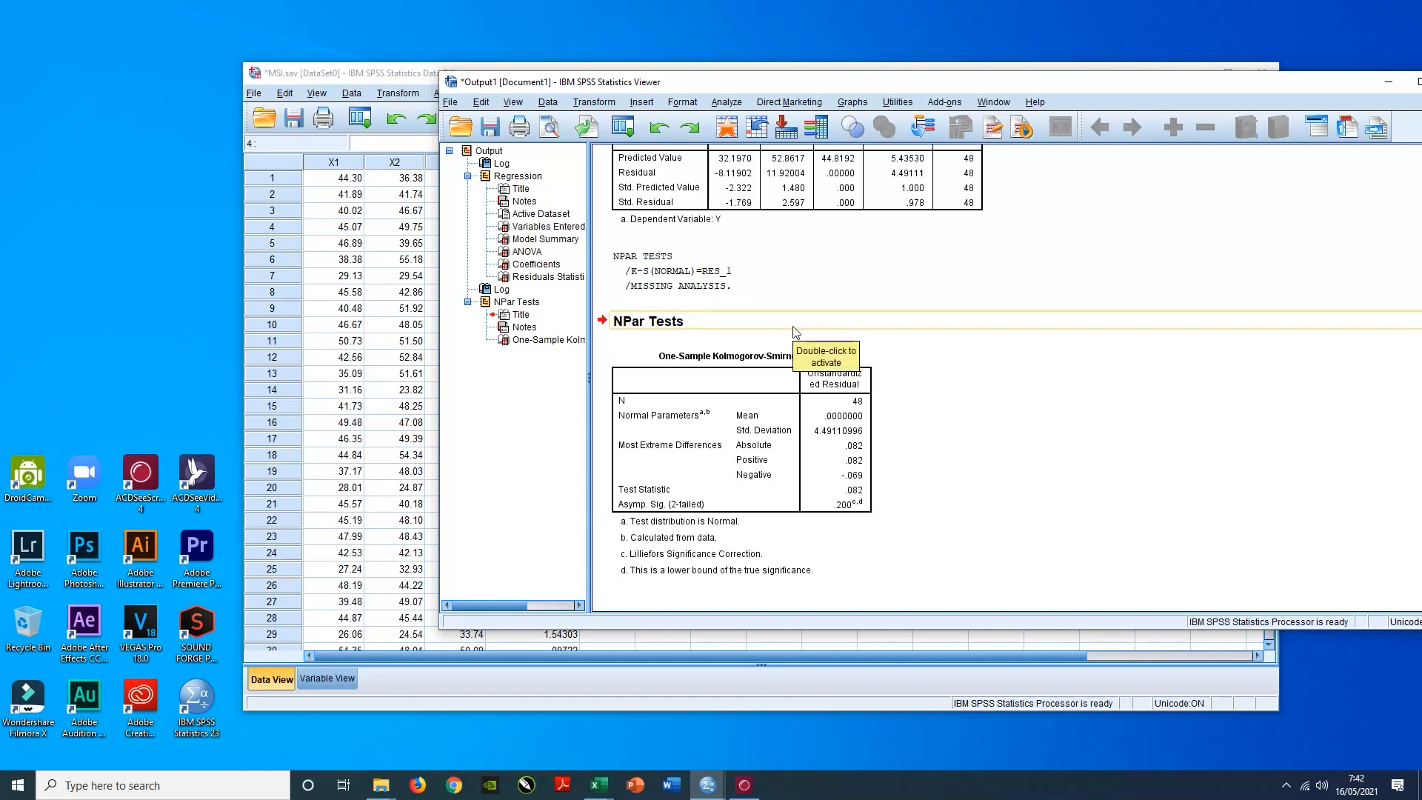
left_click(783, 354)
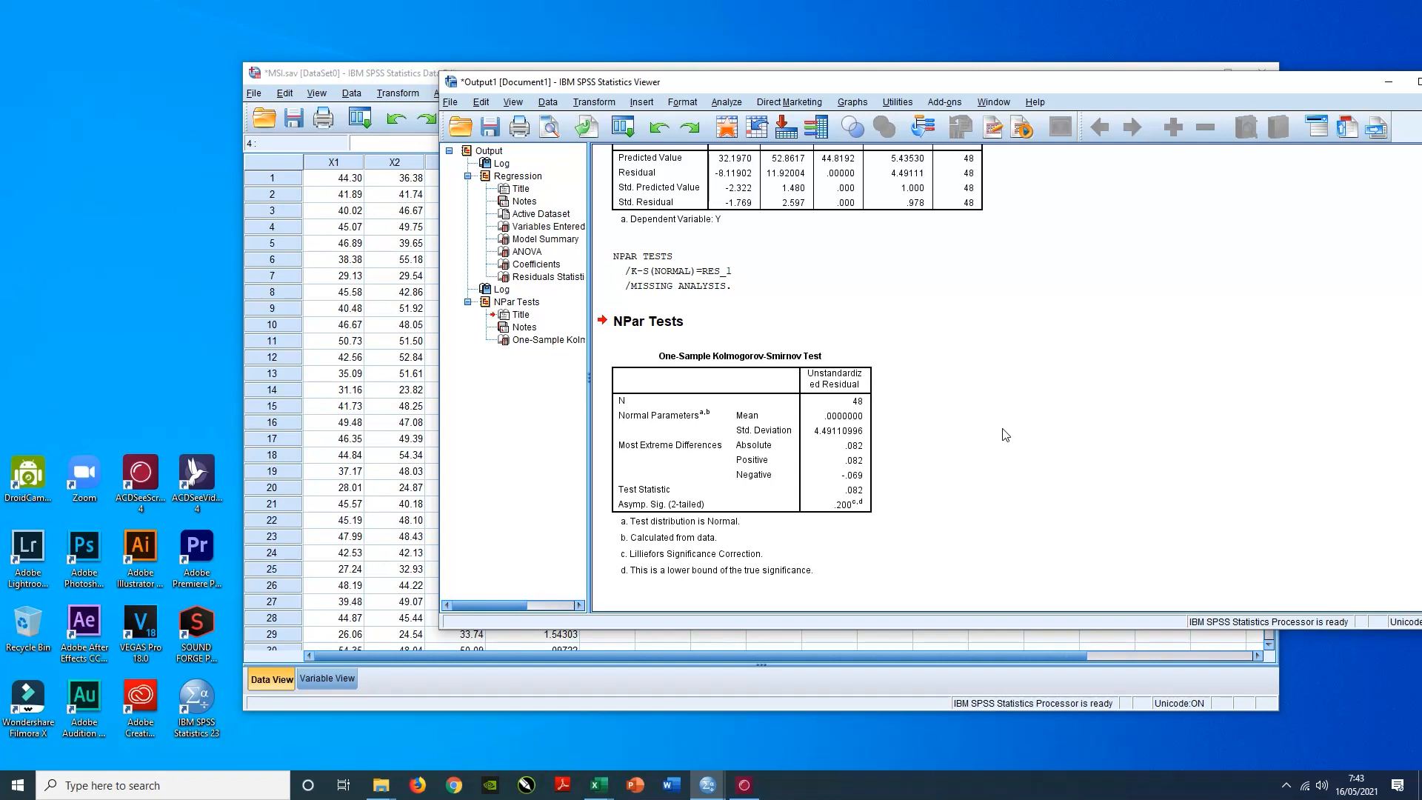
scroll(1005, 435, "up", 5)
scroll(1005, 435, "up", 5)
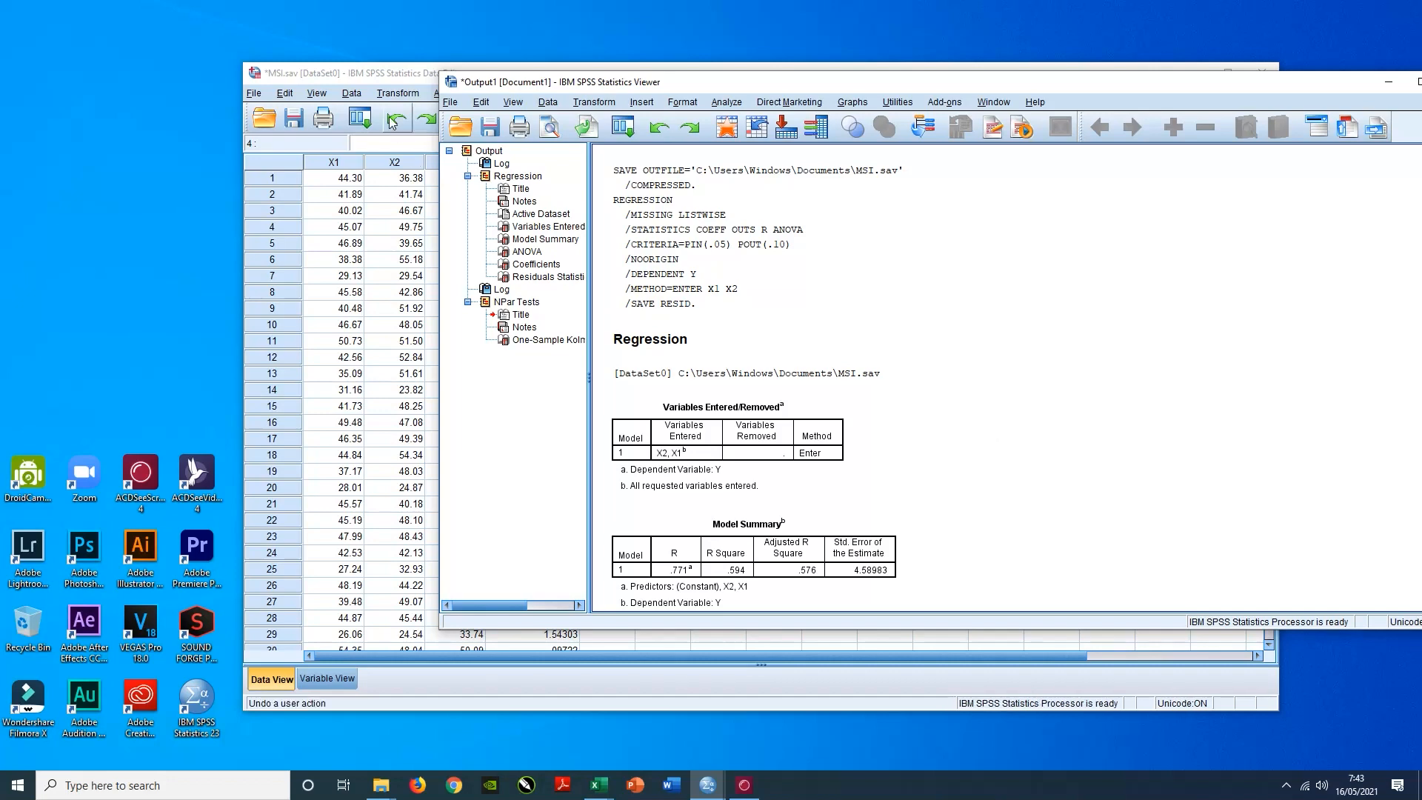
- Return to the Data Editor and copy all 48 rows of X1, X2, Y and RES_1
left_click(385, 73)
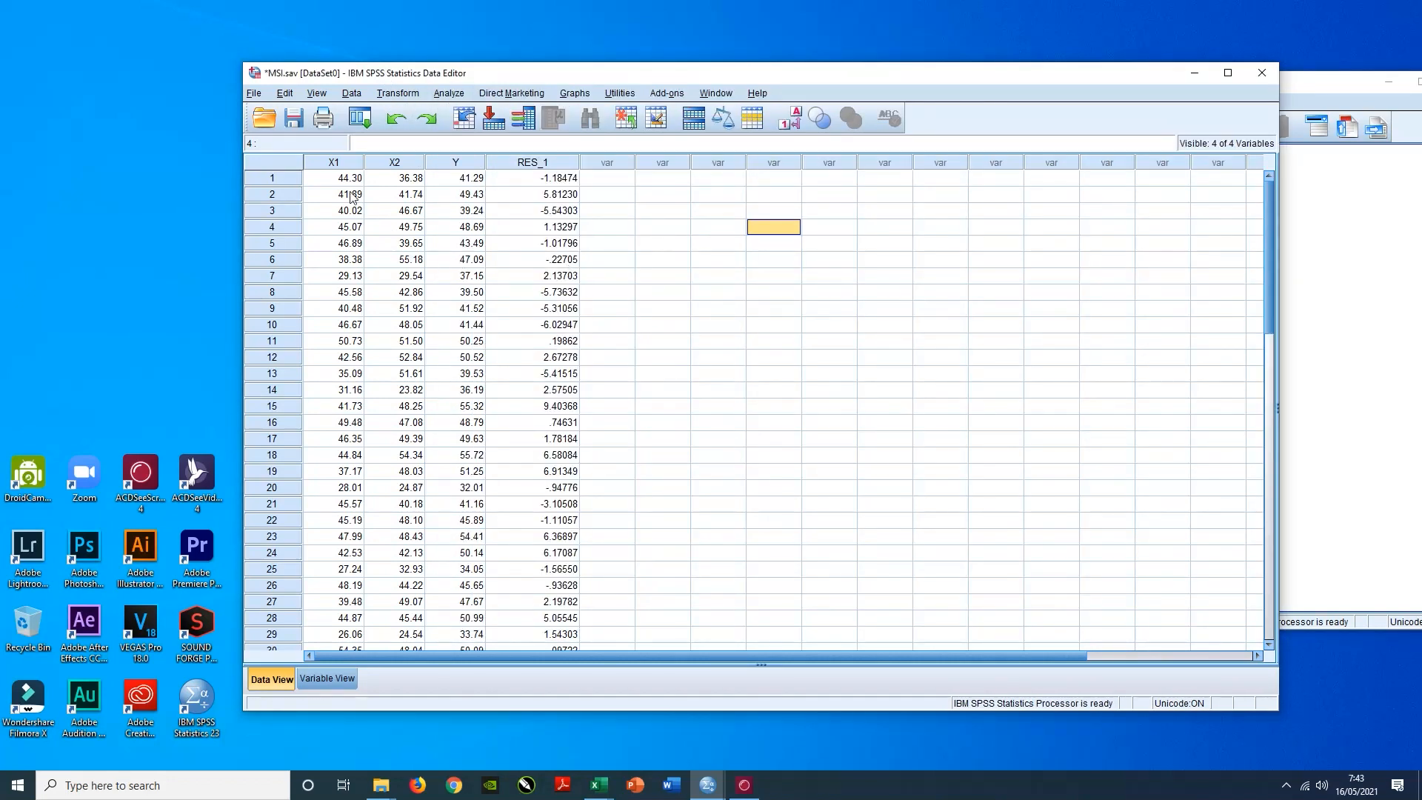
left_click_drag(340, 182, 557, 462)
right_click(499, 383)
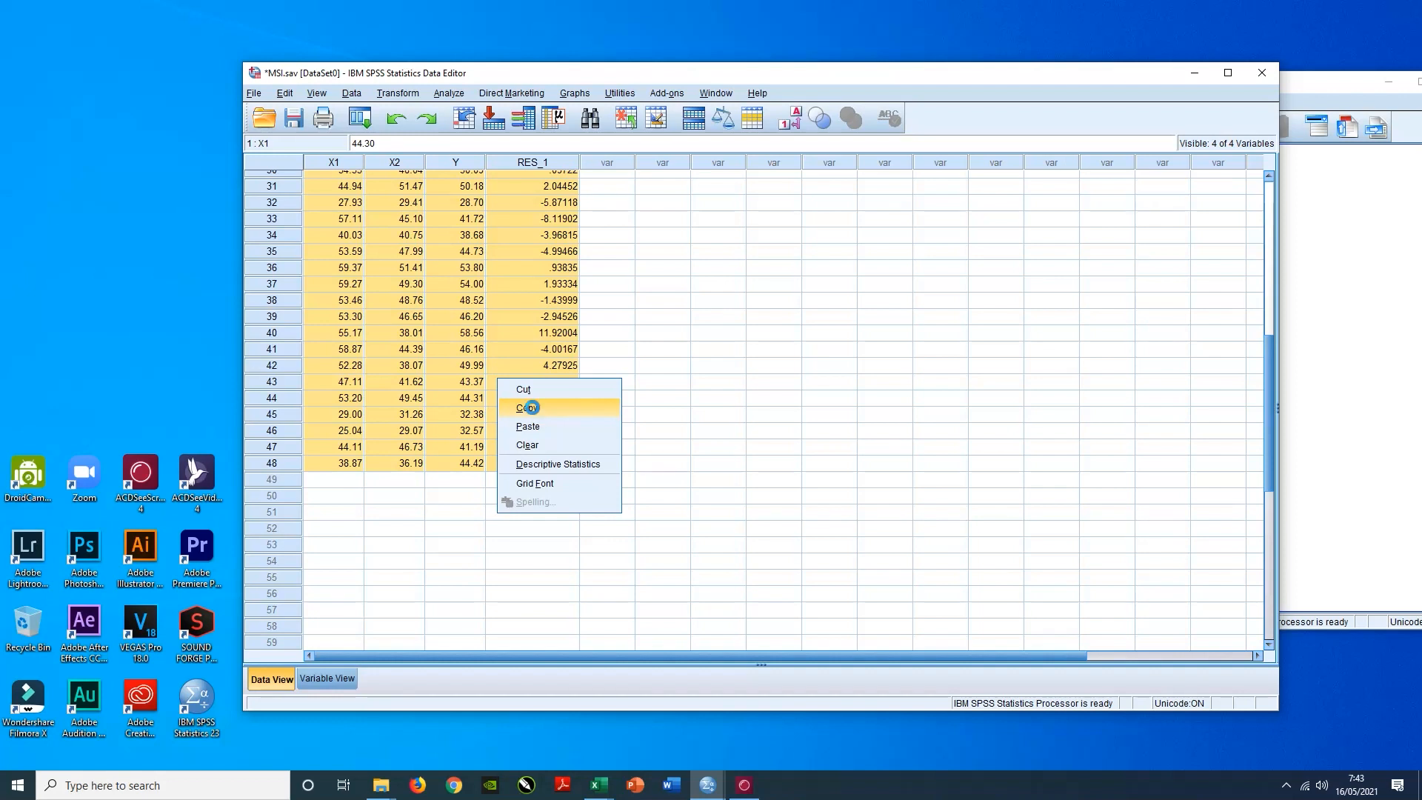
left_click(530, 408)
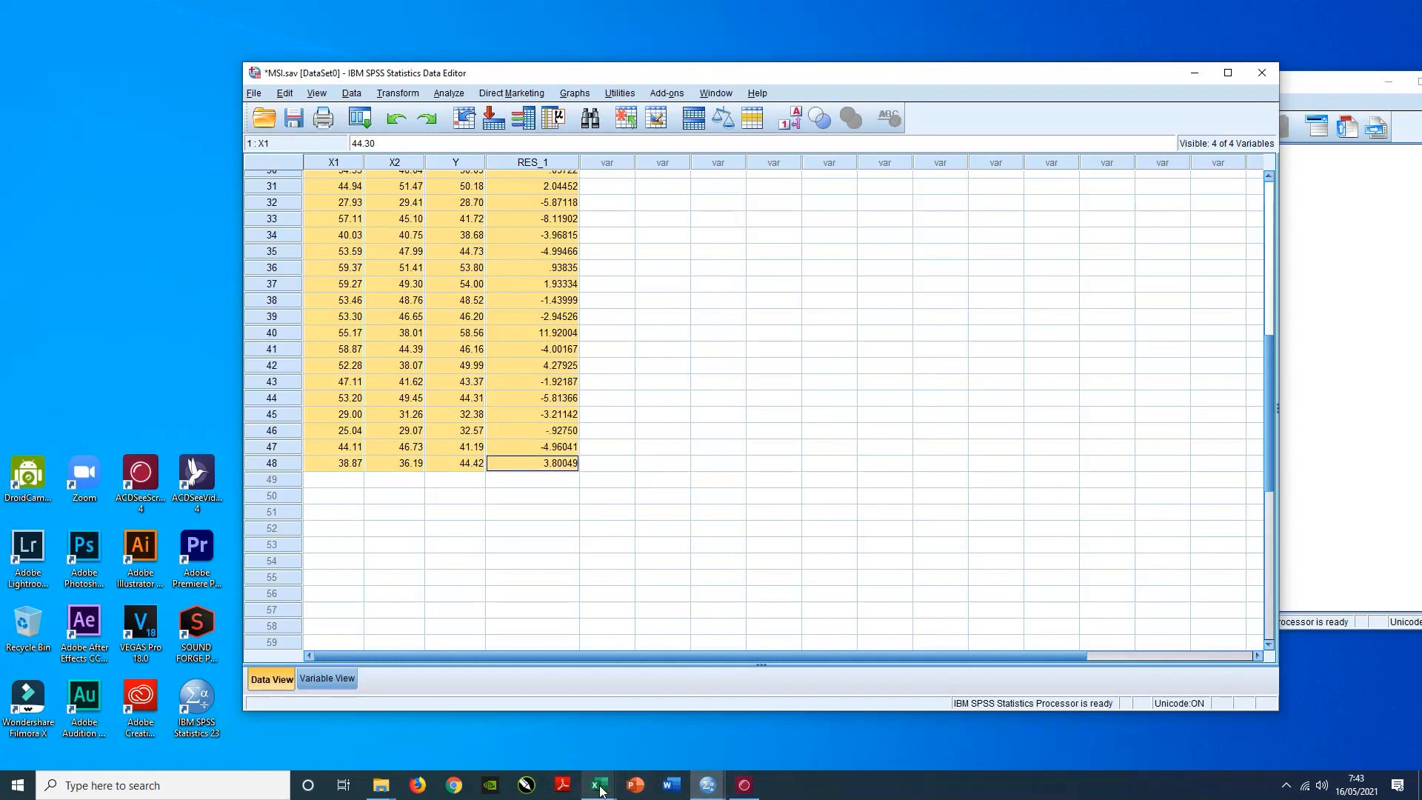
- Switch to the DATA SKRIPSI-01 workbook in Excel and add a new worksheet after the MSI sheet
mouse_move(600, 791)
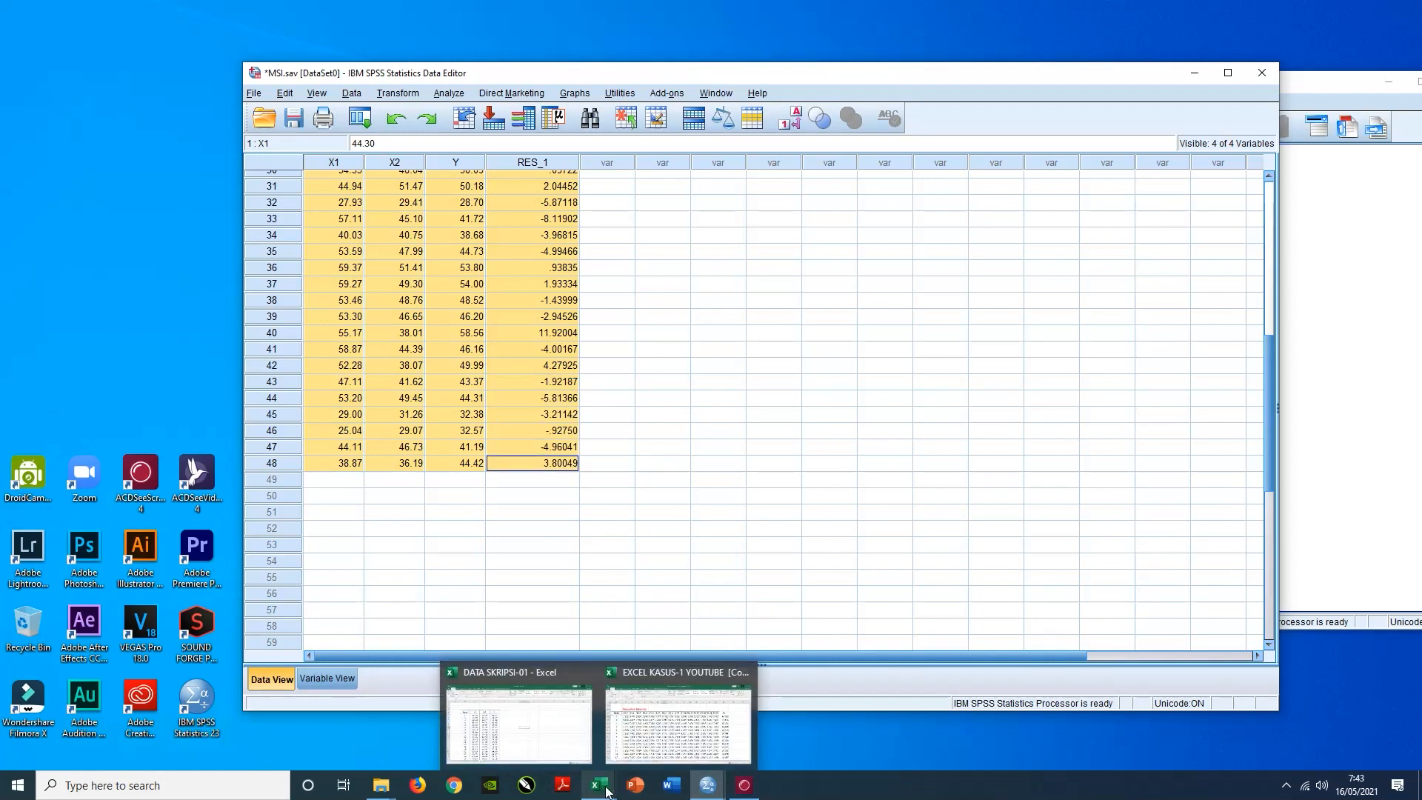
left_click(531, 671)
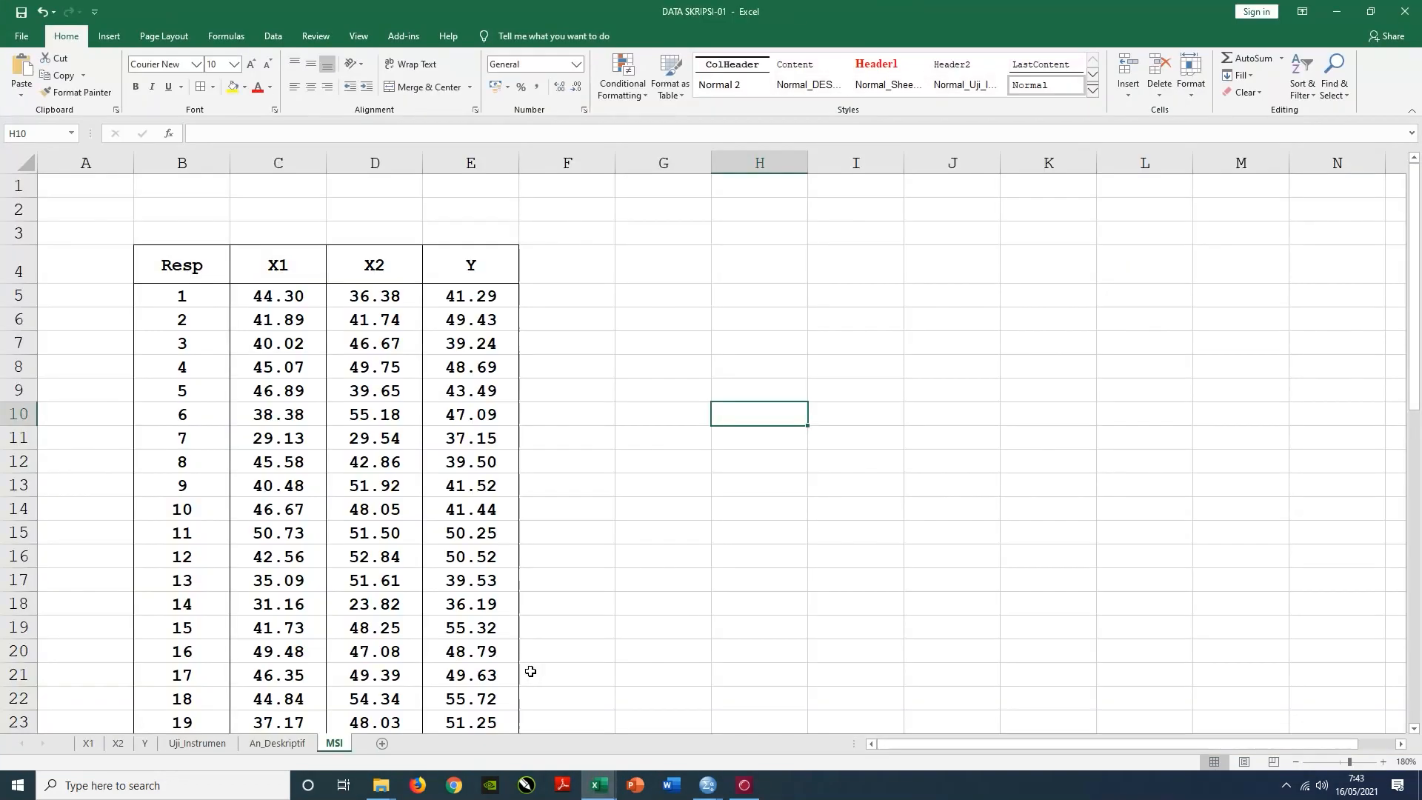
scroll(660, 510, "down", 6)
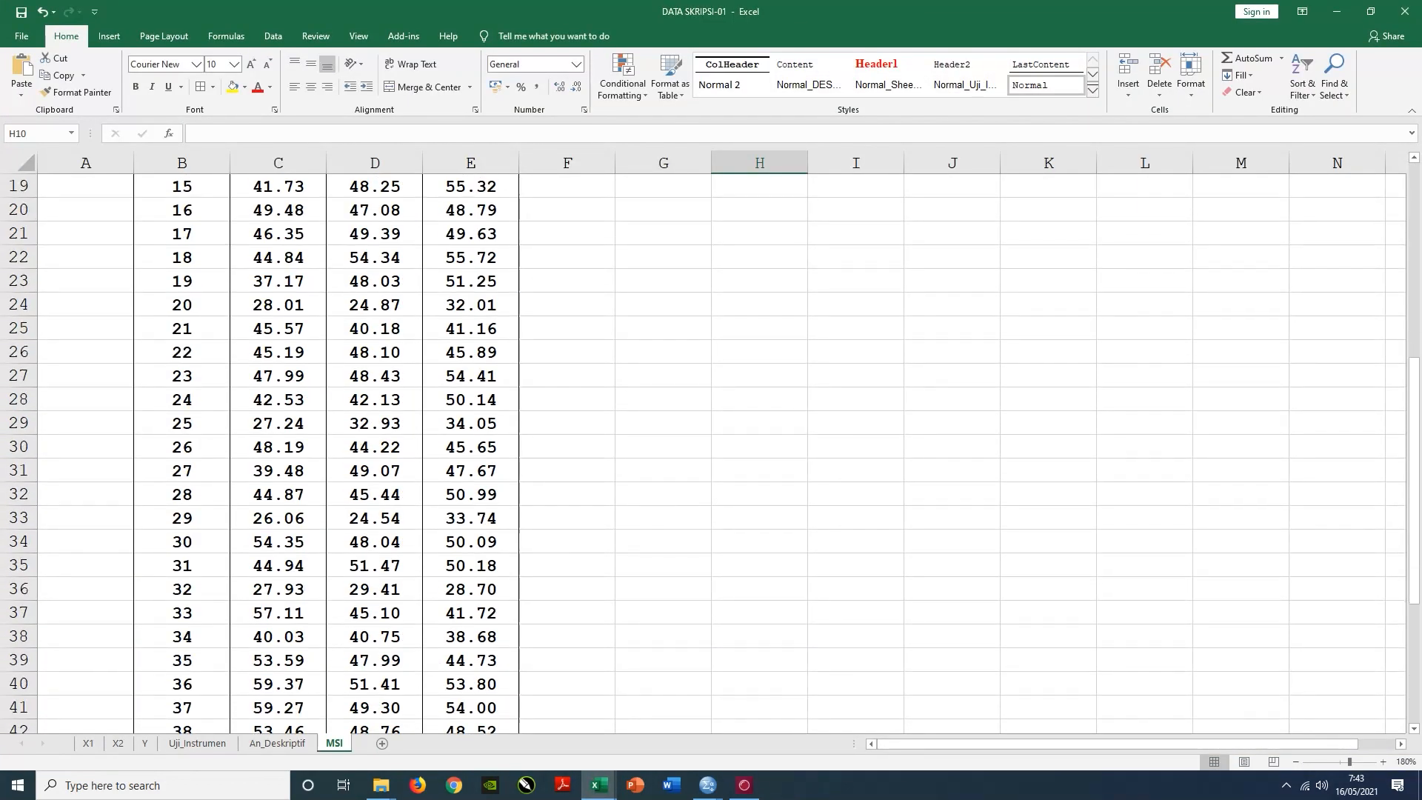
scroll(660, 509, "up", 6)
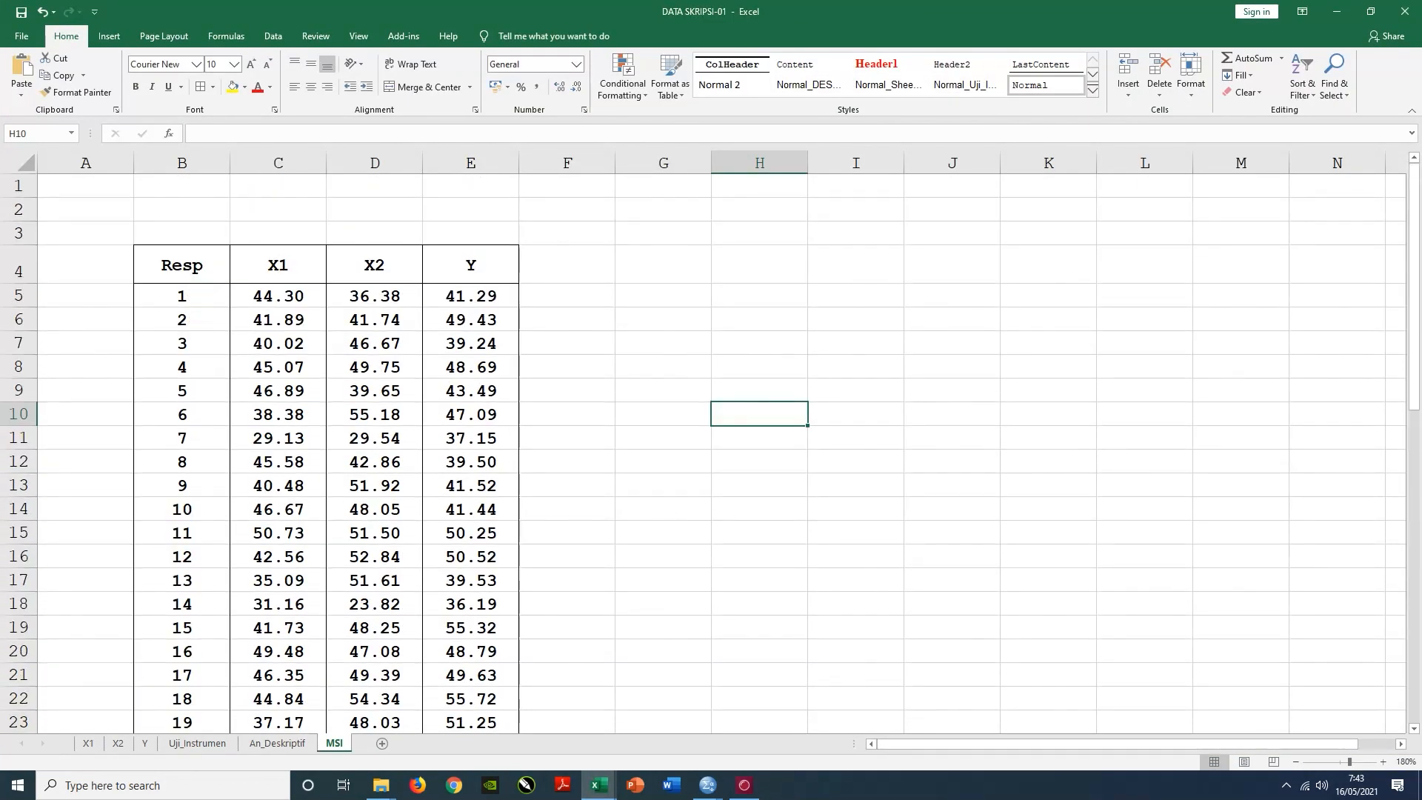
left_click(382, 744)
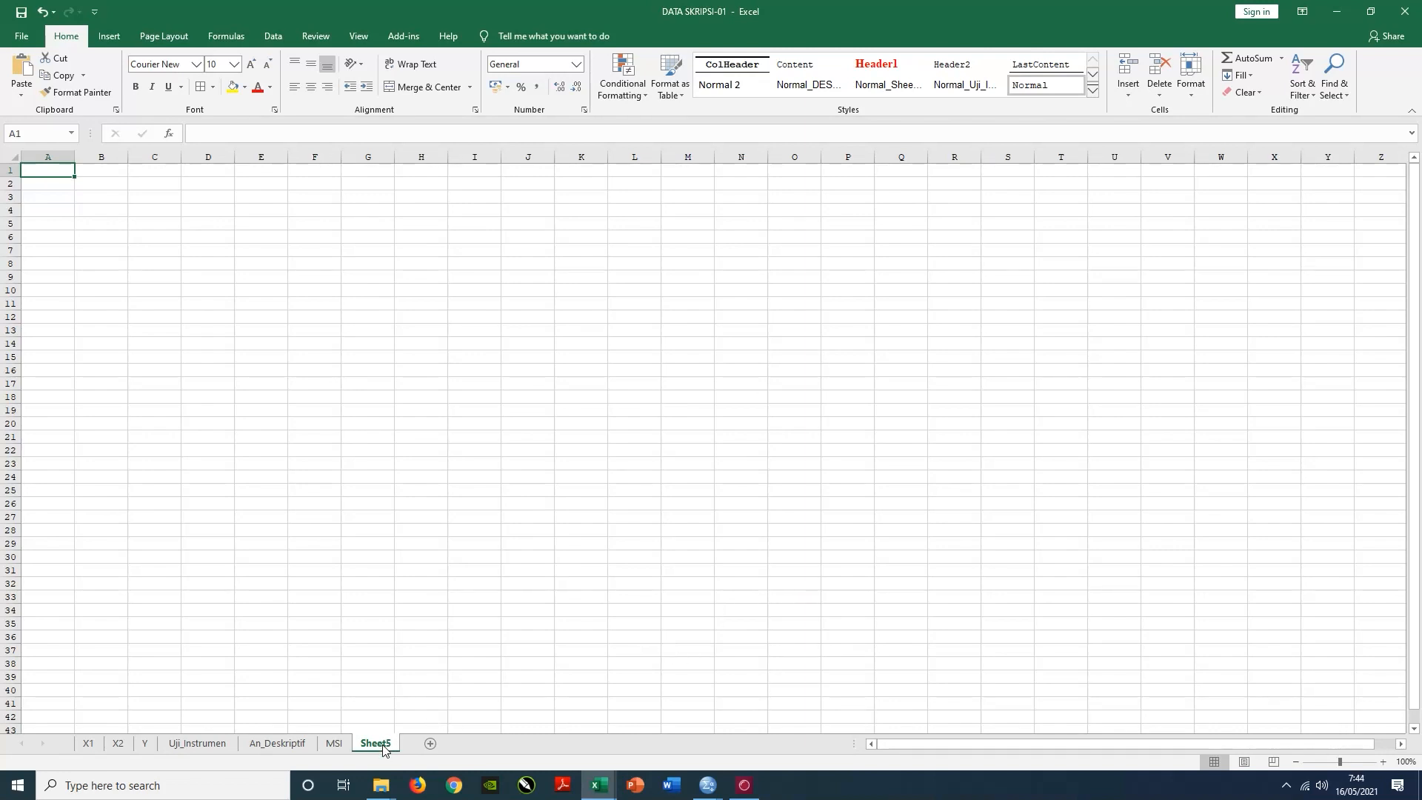
left_click(1383, 761)
left_click(1383, 761)
left_click(1383, 761)
left_click(1383, 761)
left_click(1383, 761)
left_click(1383, 762)
left_click(1384, 761)
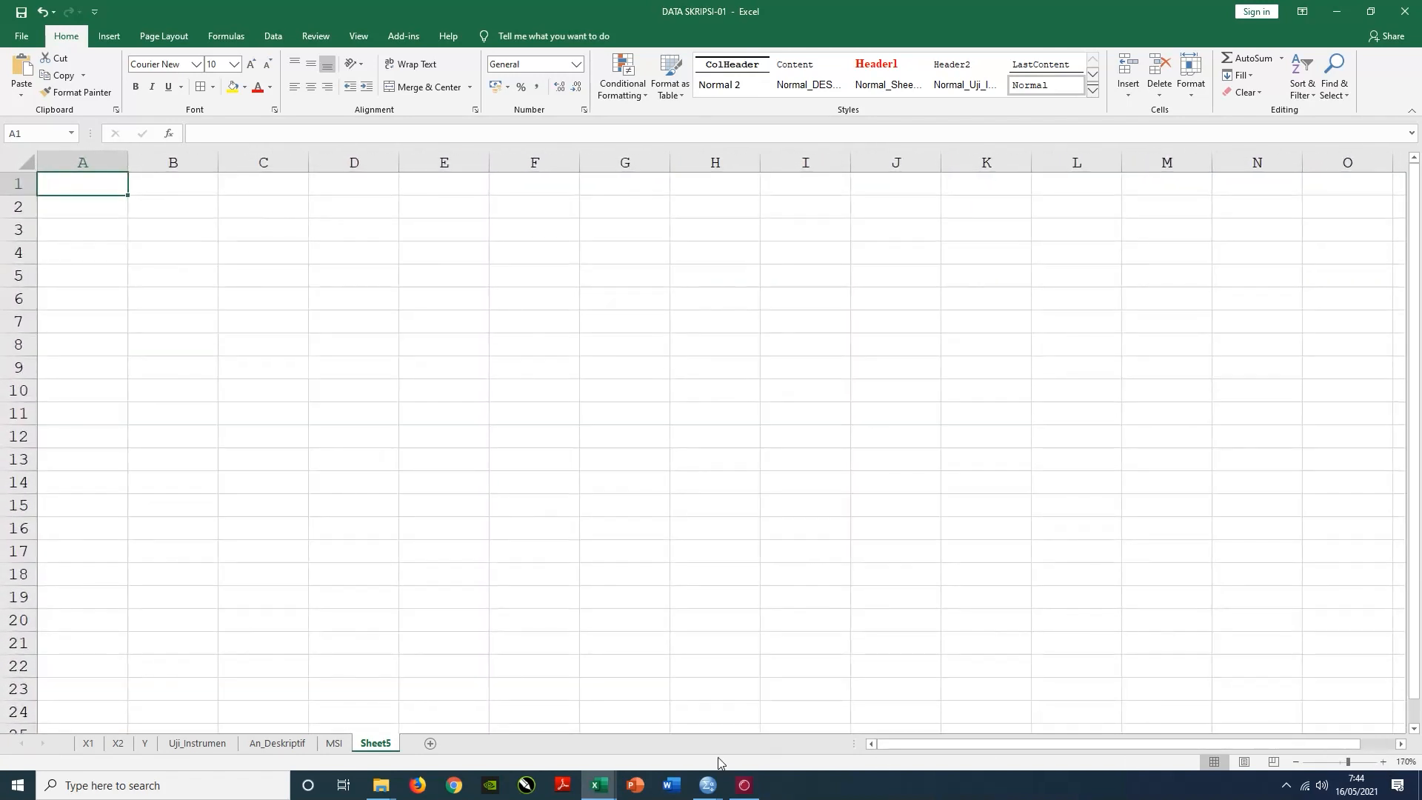
- Rename the new worksheet as Normalitas
right_click(391, 746)
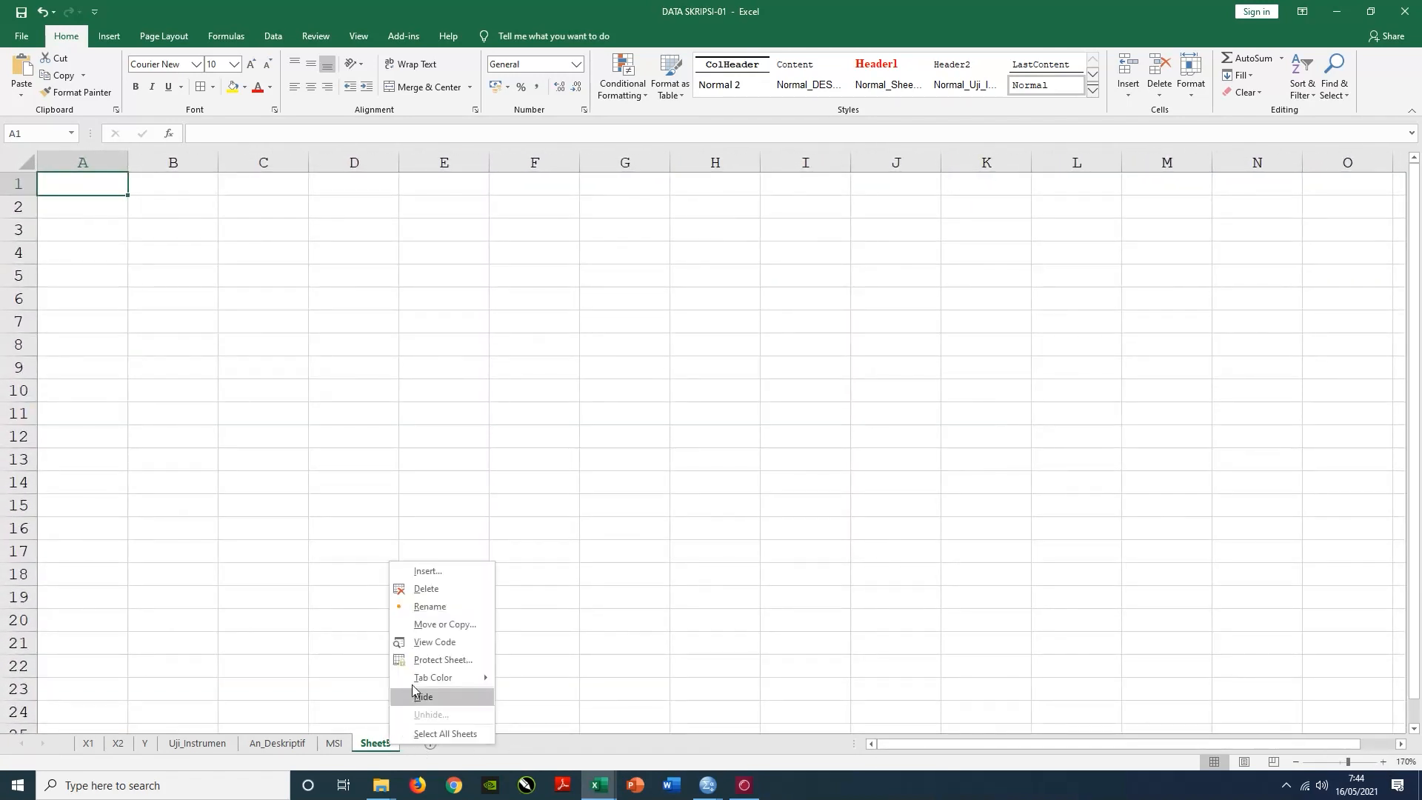
left_click(430, 605)
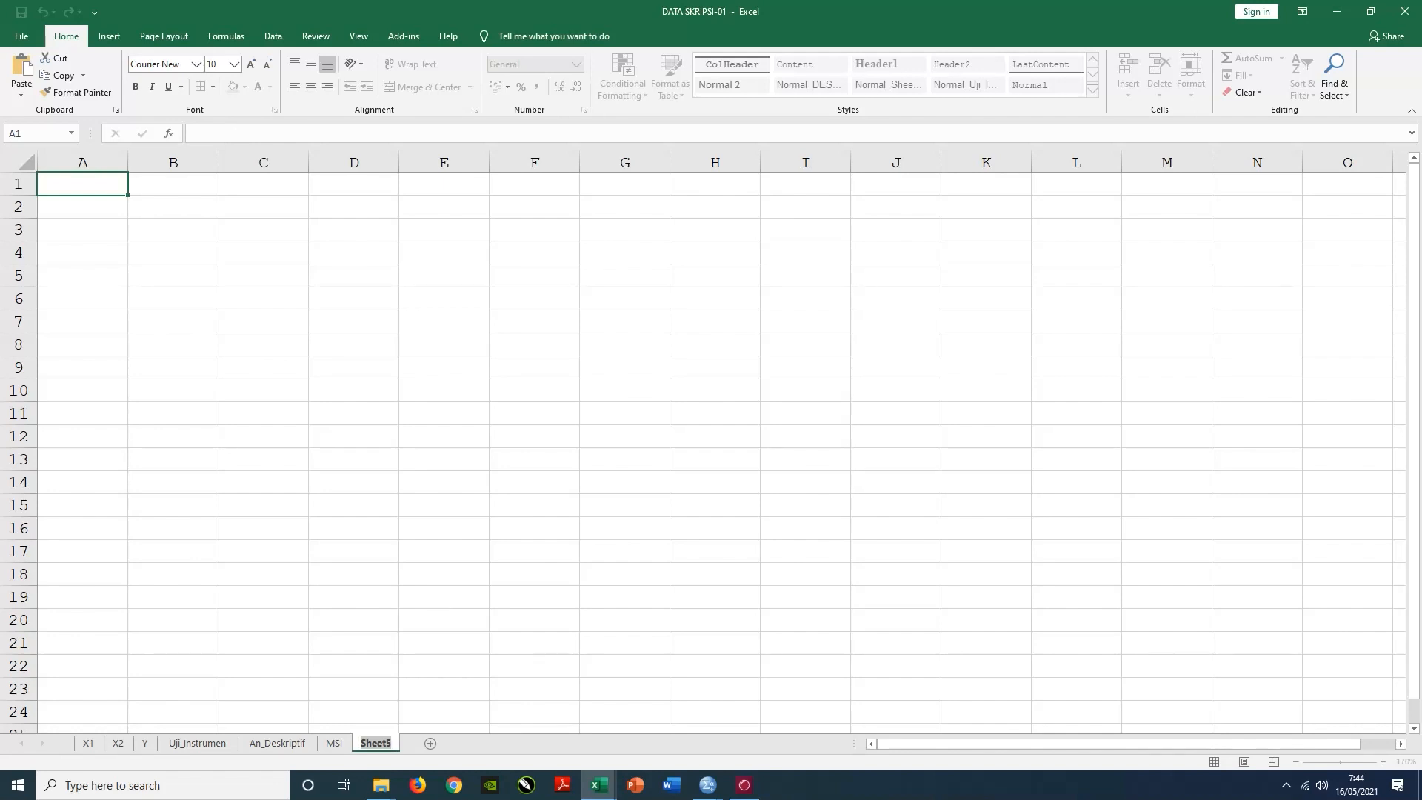
type("Normalitas")
- Copy the selected data block from SPSS again and paste it into the Normalitas sheet in Excel starting at cell C5
left_click(282, 282)
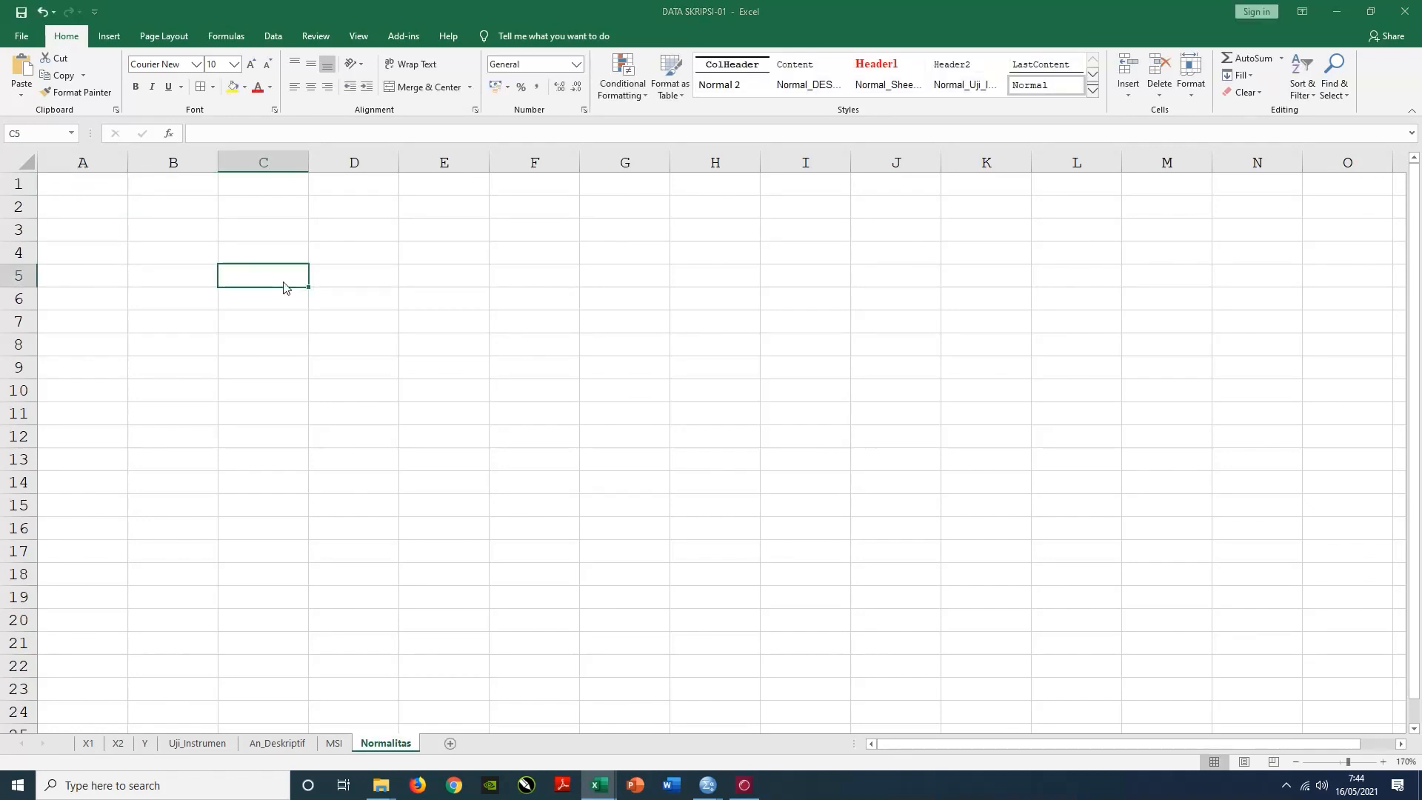
key("alt+Tab")
right_click(445, 296)
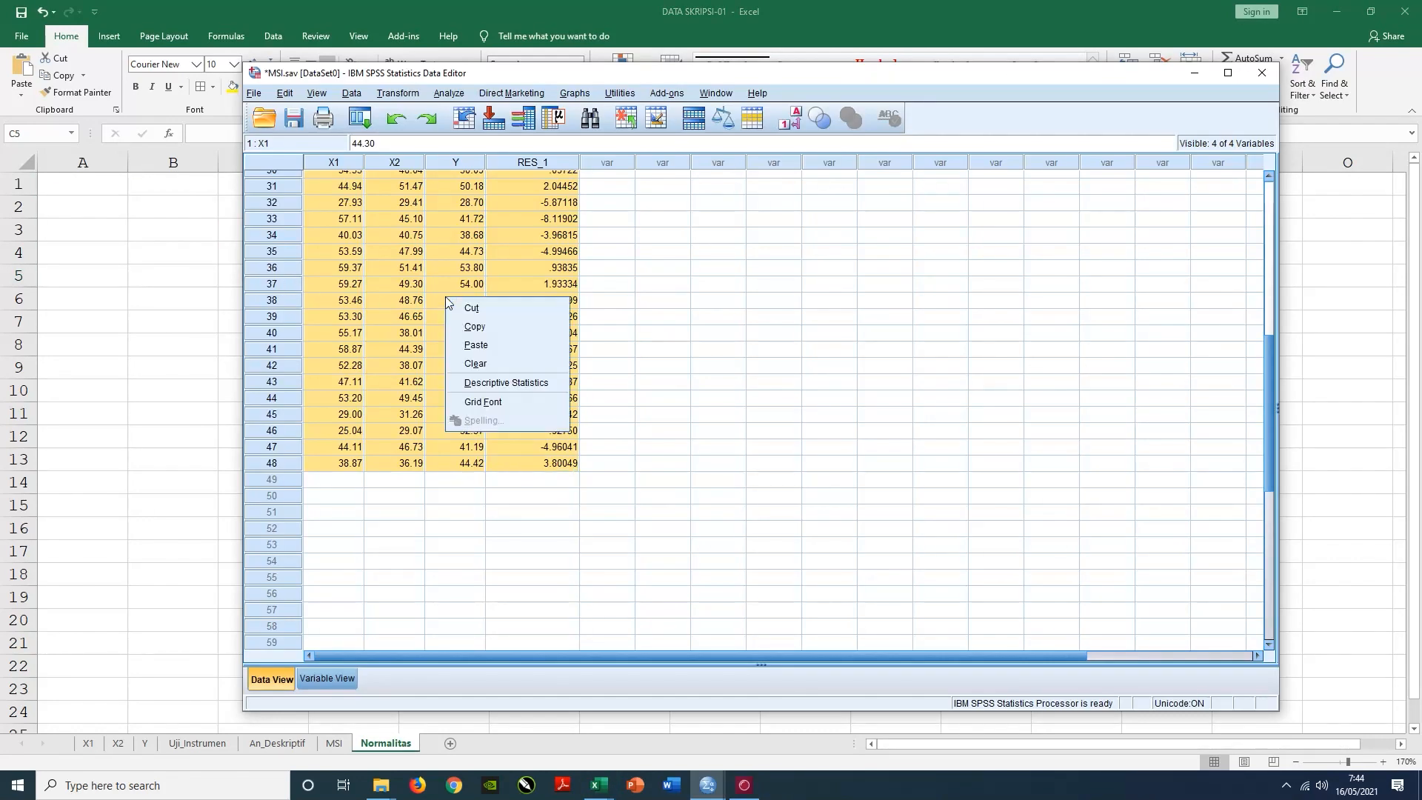
left_click(475, 331)
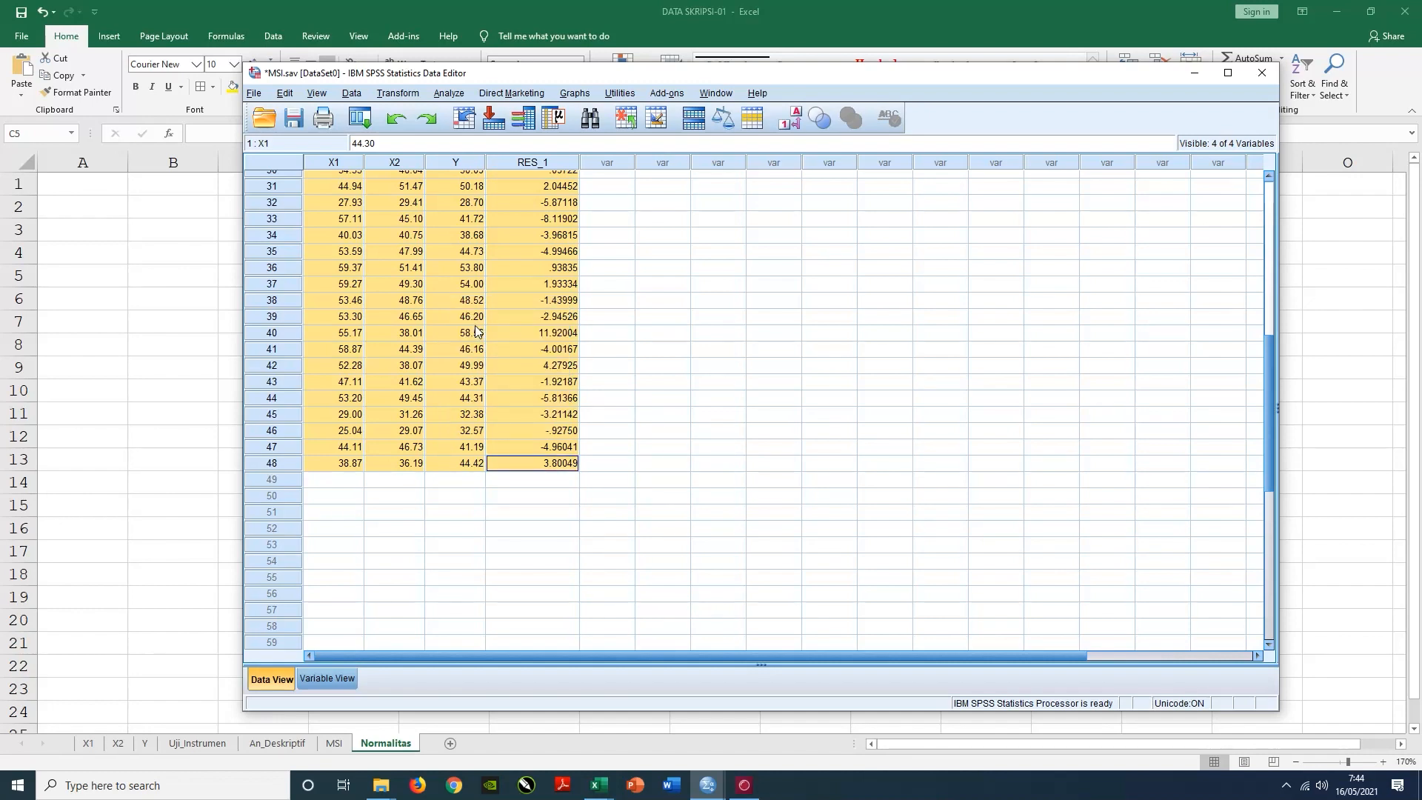
key("alt+Tab")
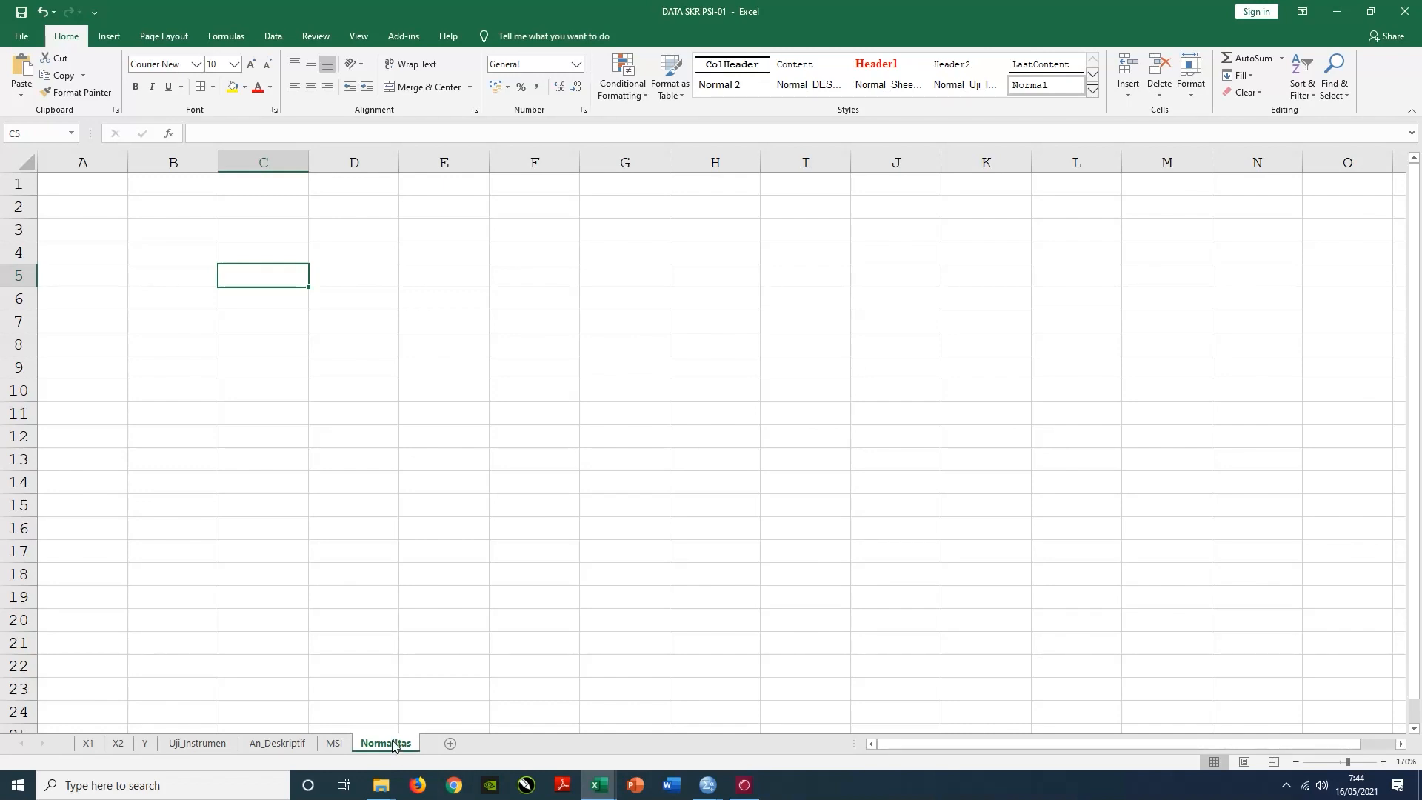
key("ctrl+v")
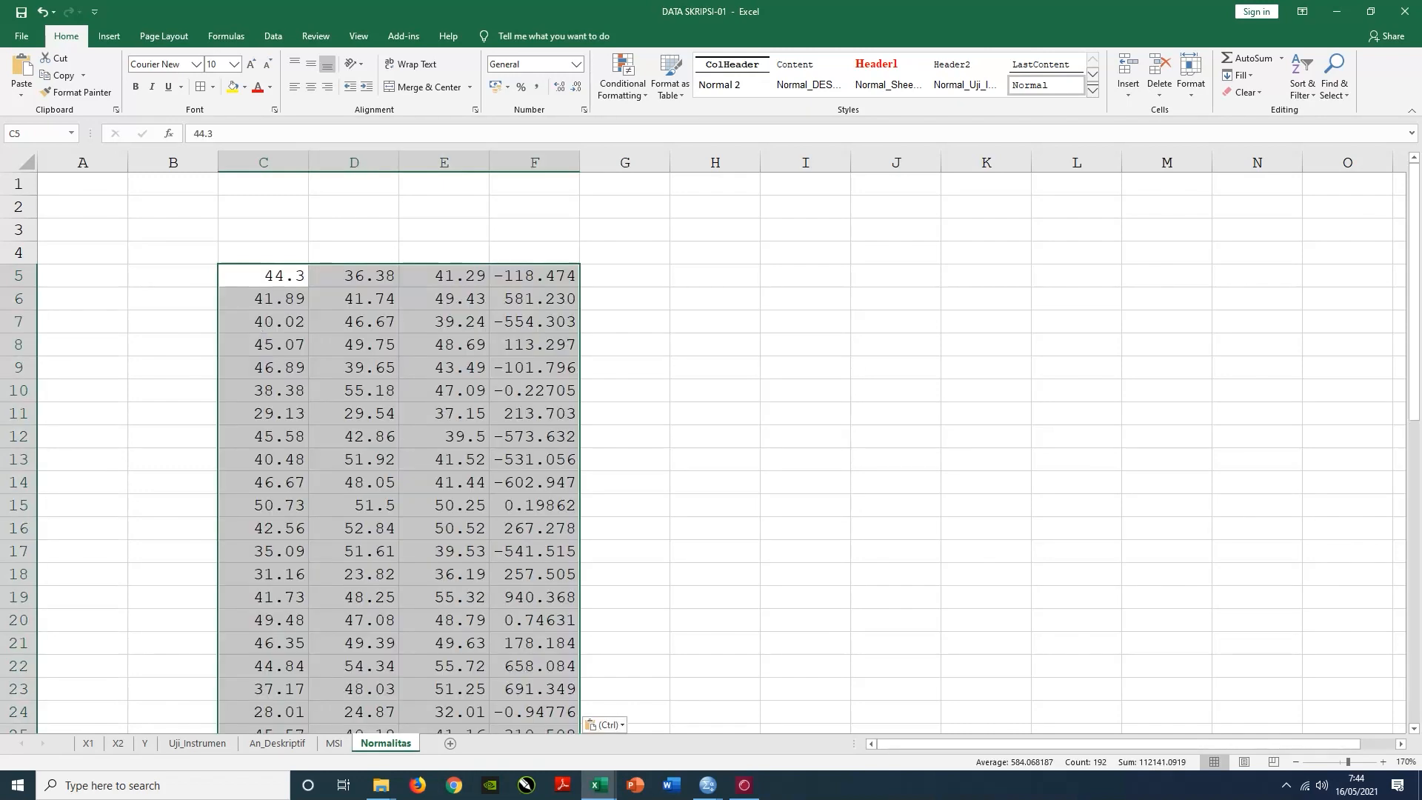
- Enter the column headings X1, X2, Y and RES_1 in cells C4 to F4 above the pasted data
left_click(287, 256)
type("x")
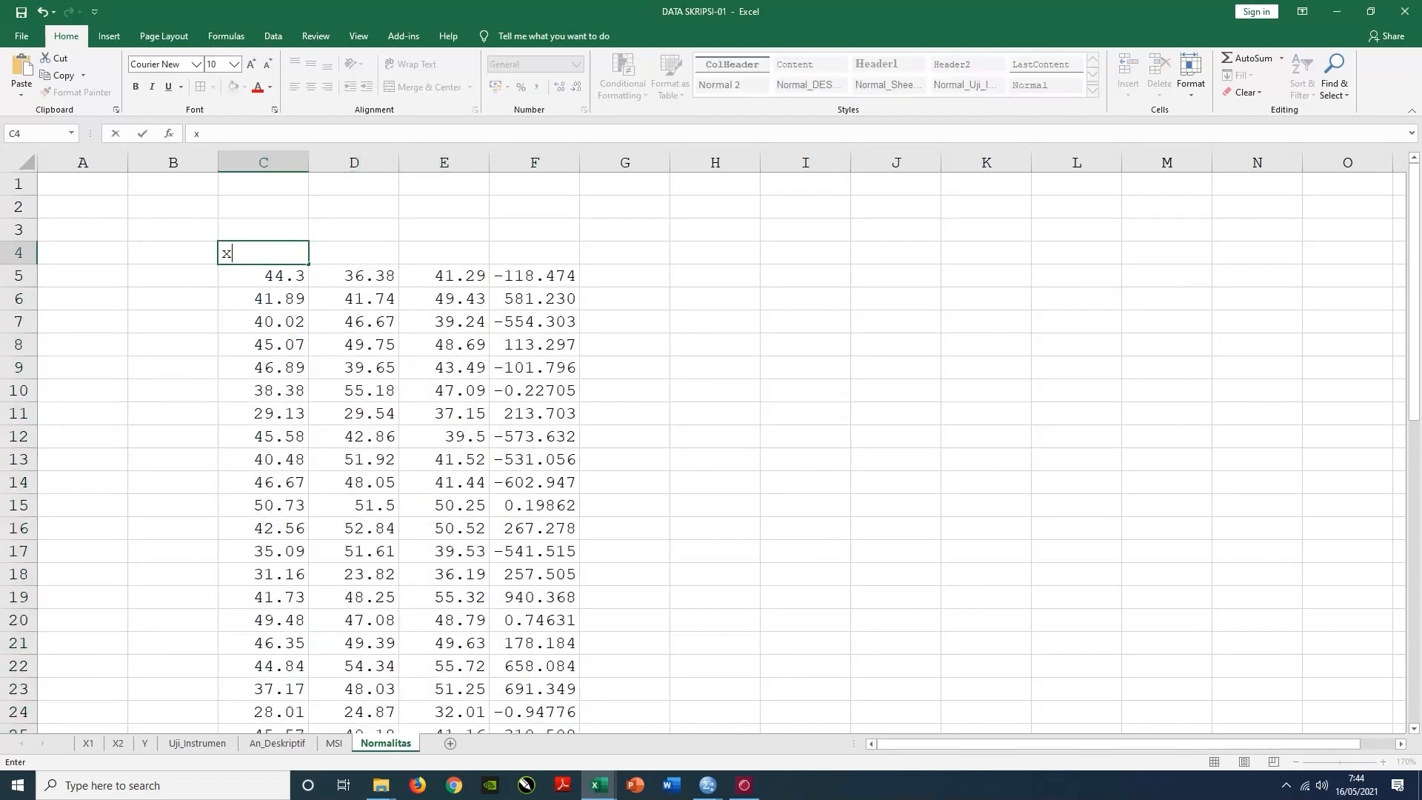
type("1")
key("Tab")
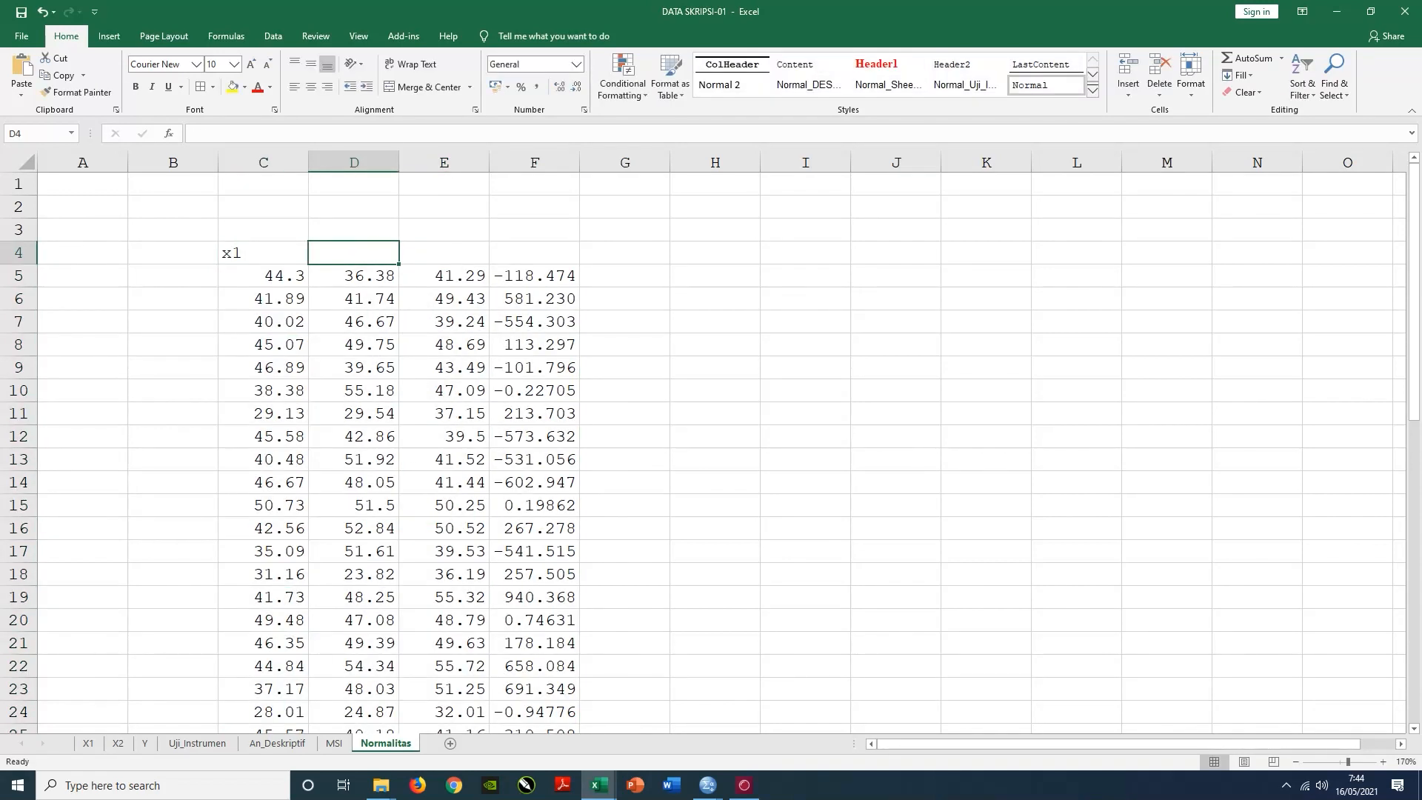
left_click(278, 254)
type("X1")
left_click(352, 253)
type("X2")
left_click(430, 258)
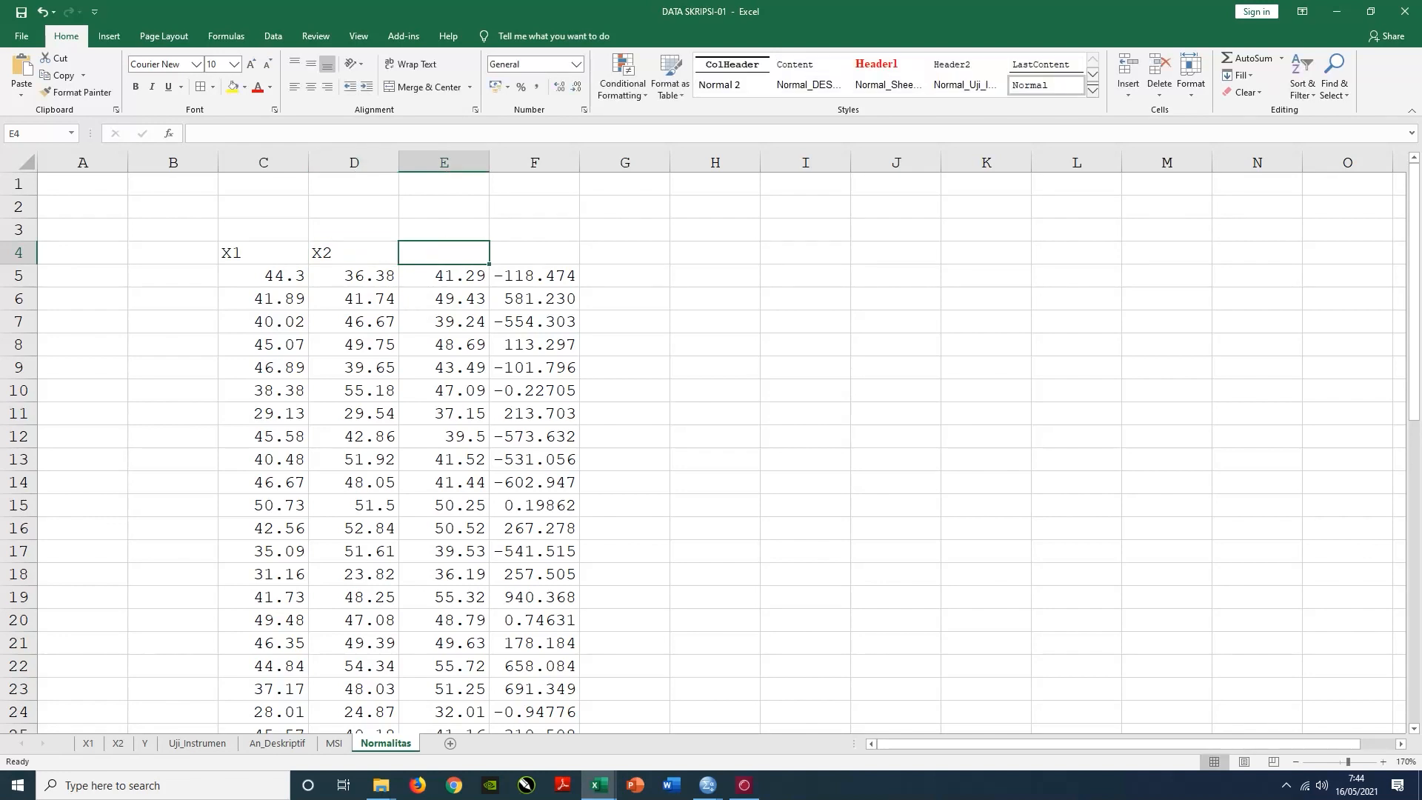
type("Y")
left_click(518, 255)
type("RES_1")
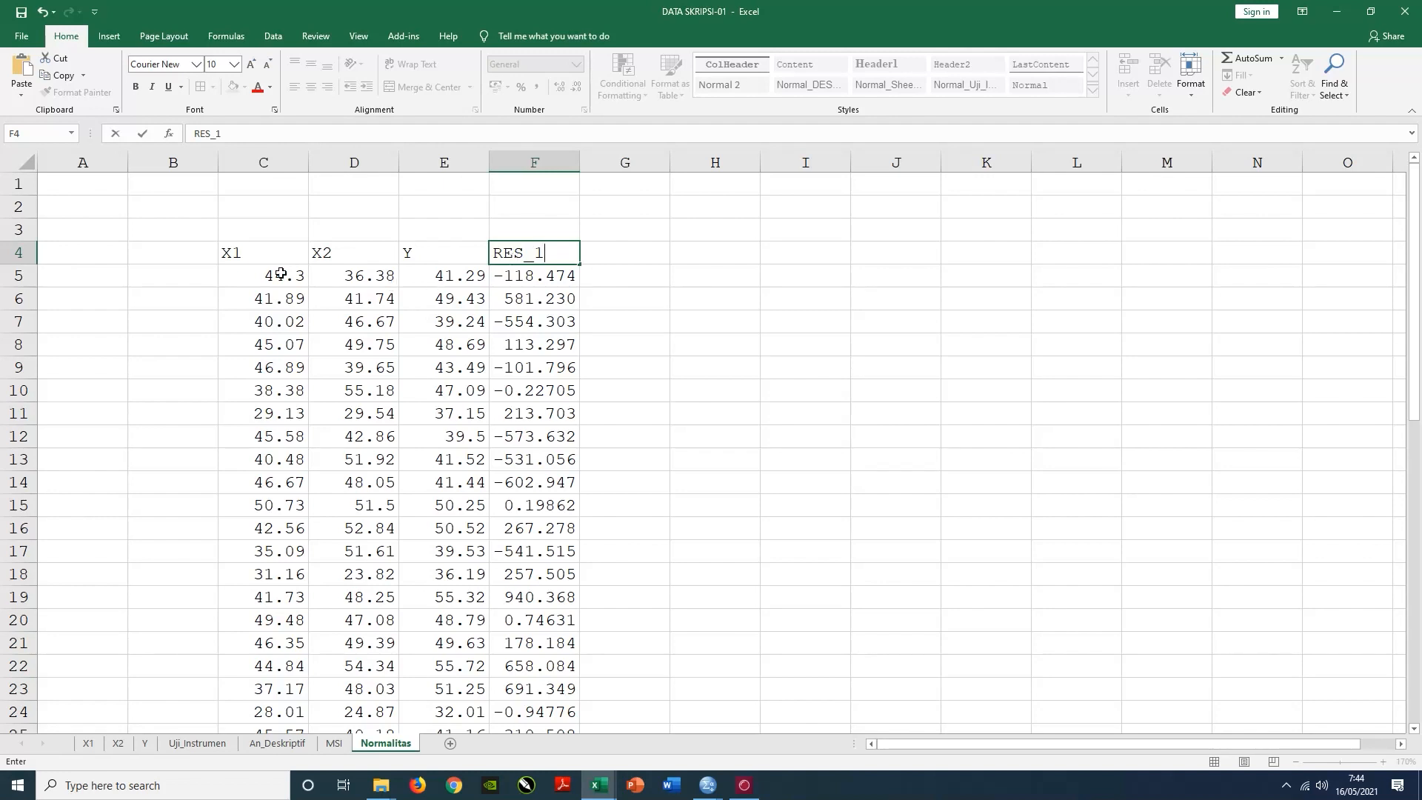
- Enter the heading Resp in cell B4 for the respondent column
left_click(162, 253)
type("RESP")
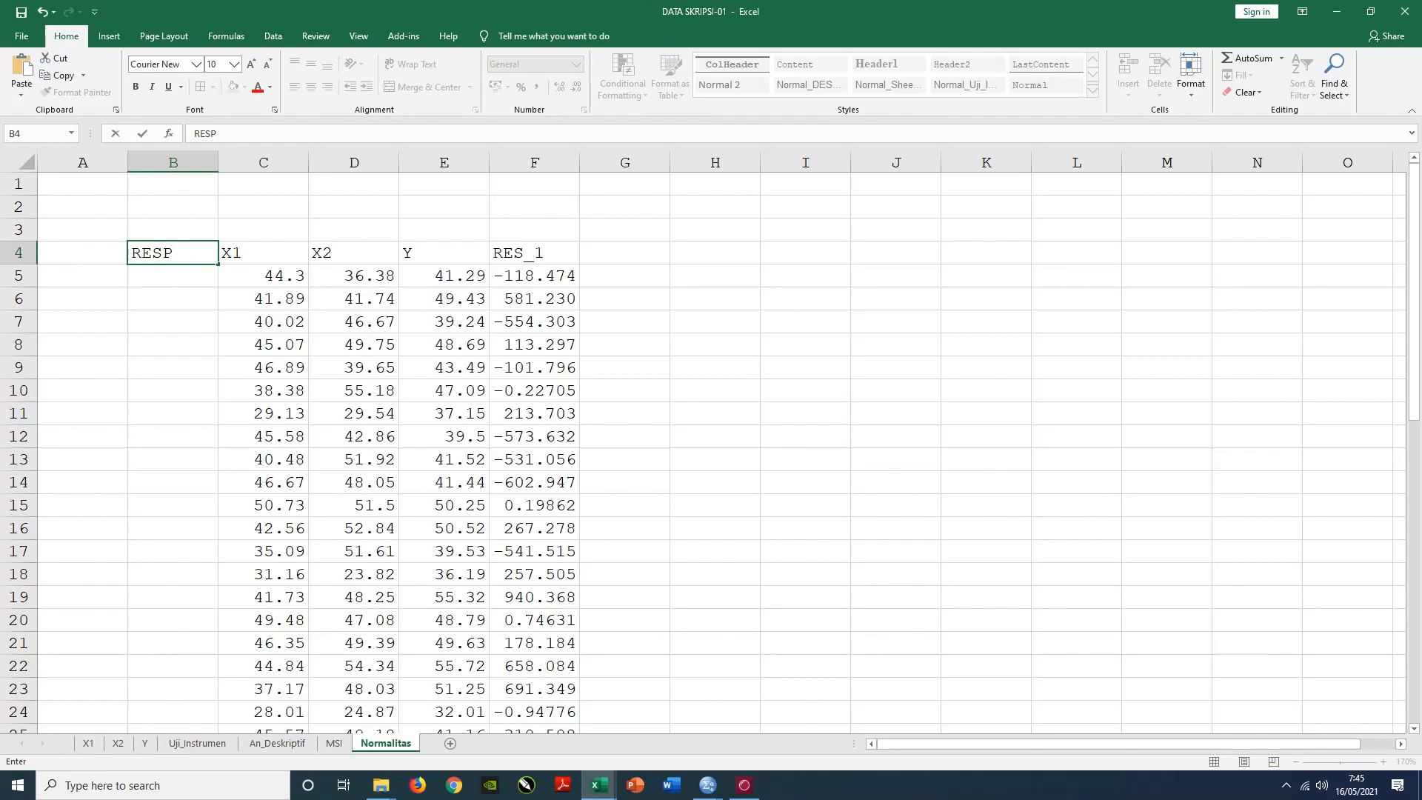
left_click_drag(172, 254, 130, 255)
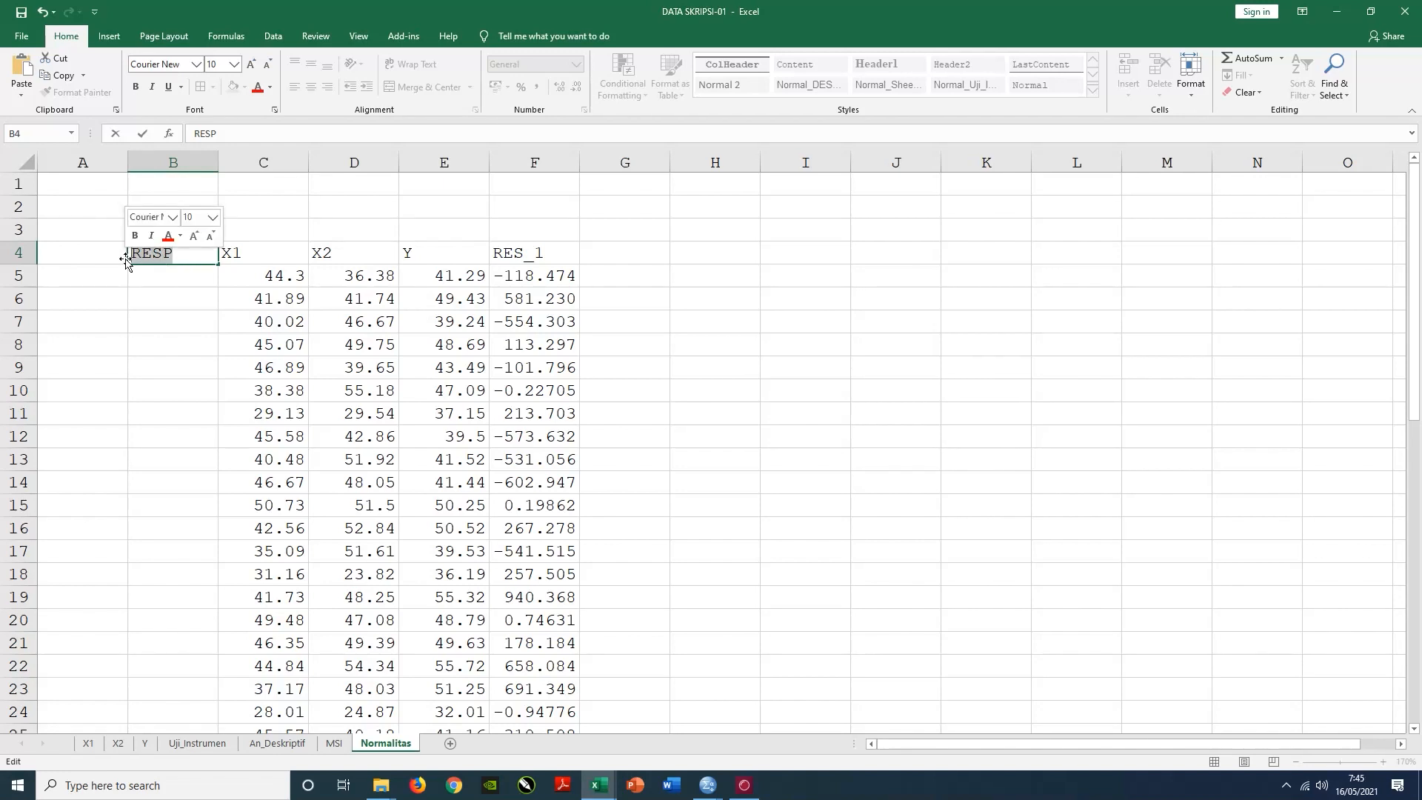
type("Resp")
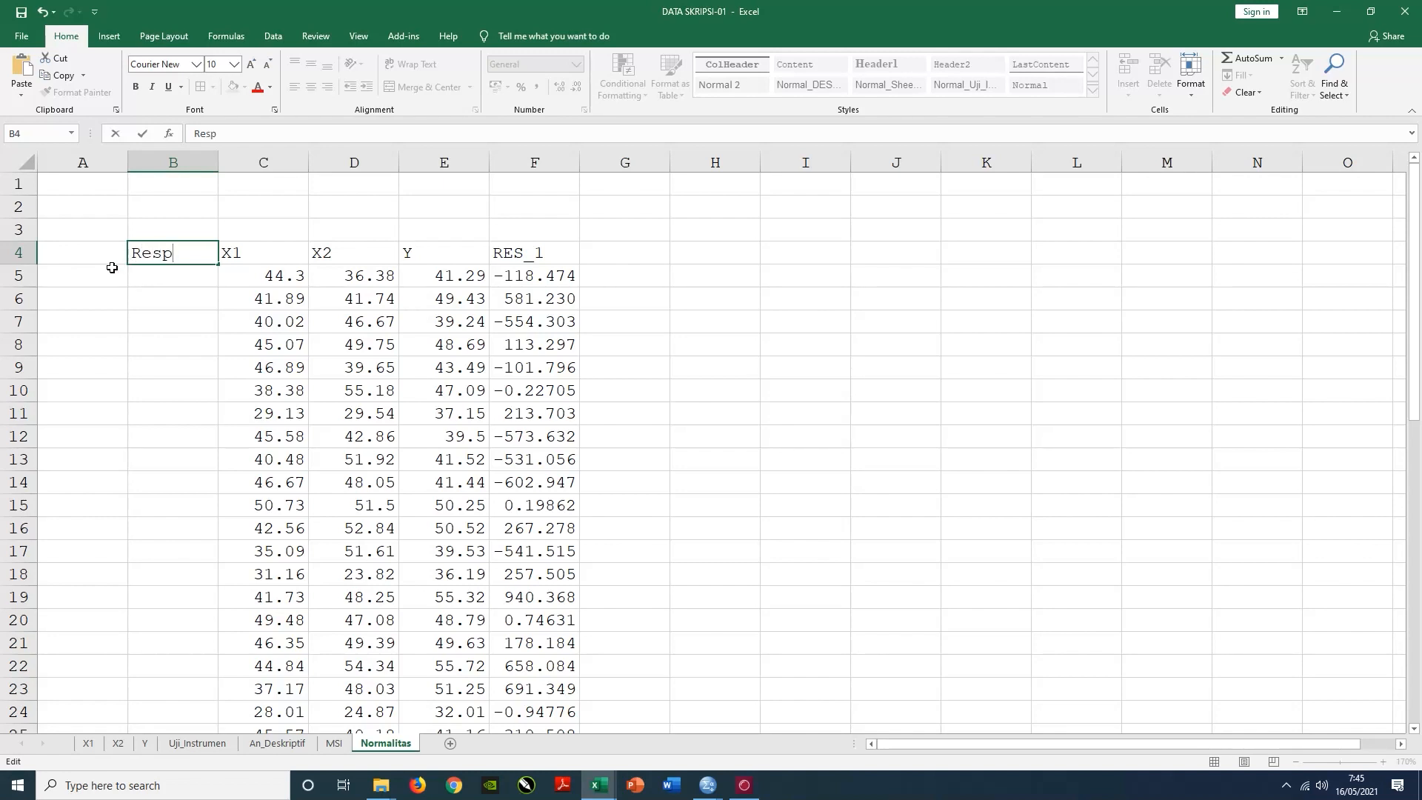
- Number the respondents 1 to 48 in cells B5 to B52 by filling the series down from 1 and 2
left_click(151, 276)
type("1")
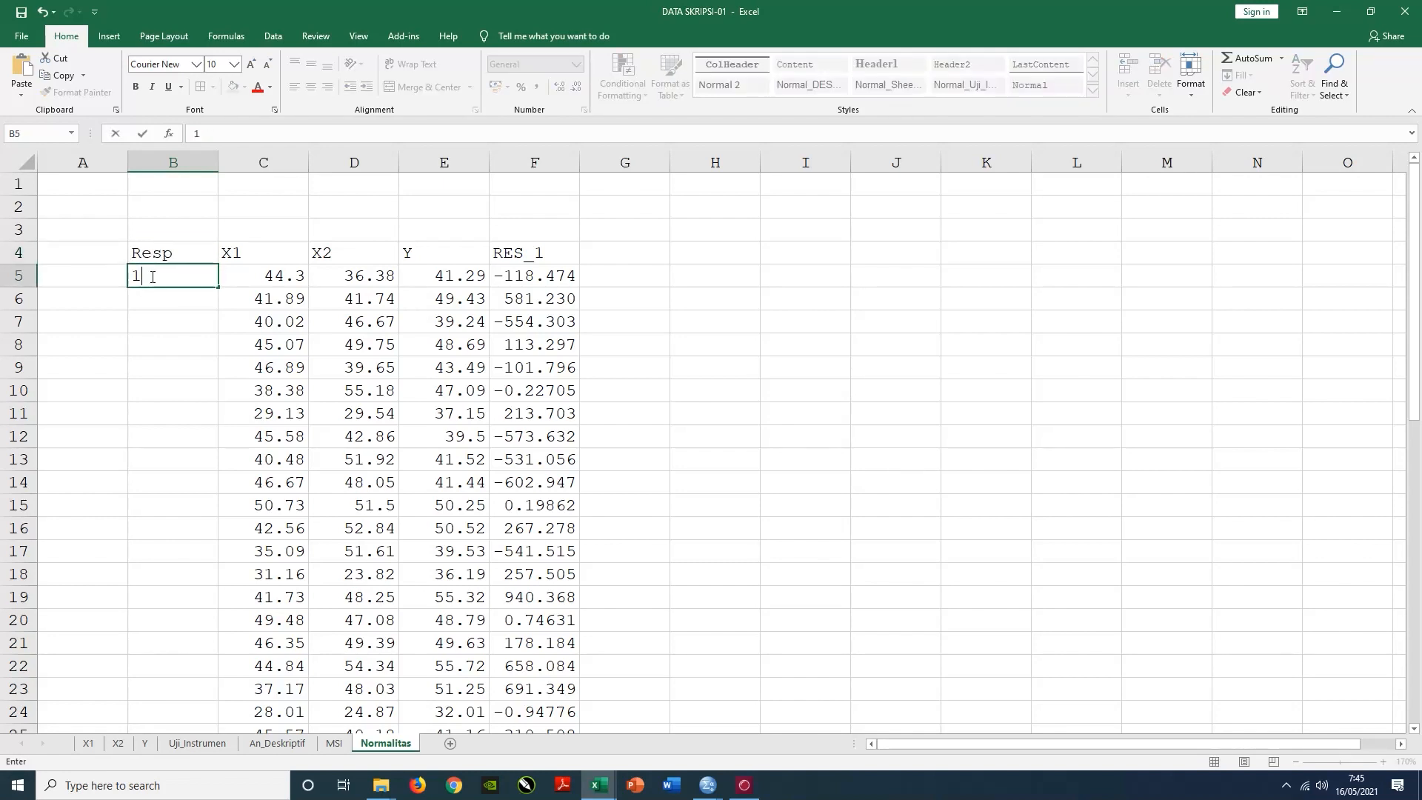
key("Return")
type("2")
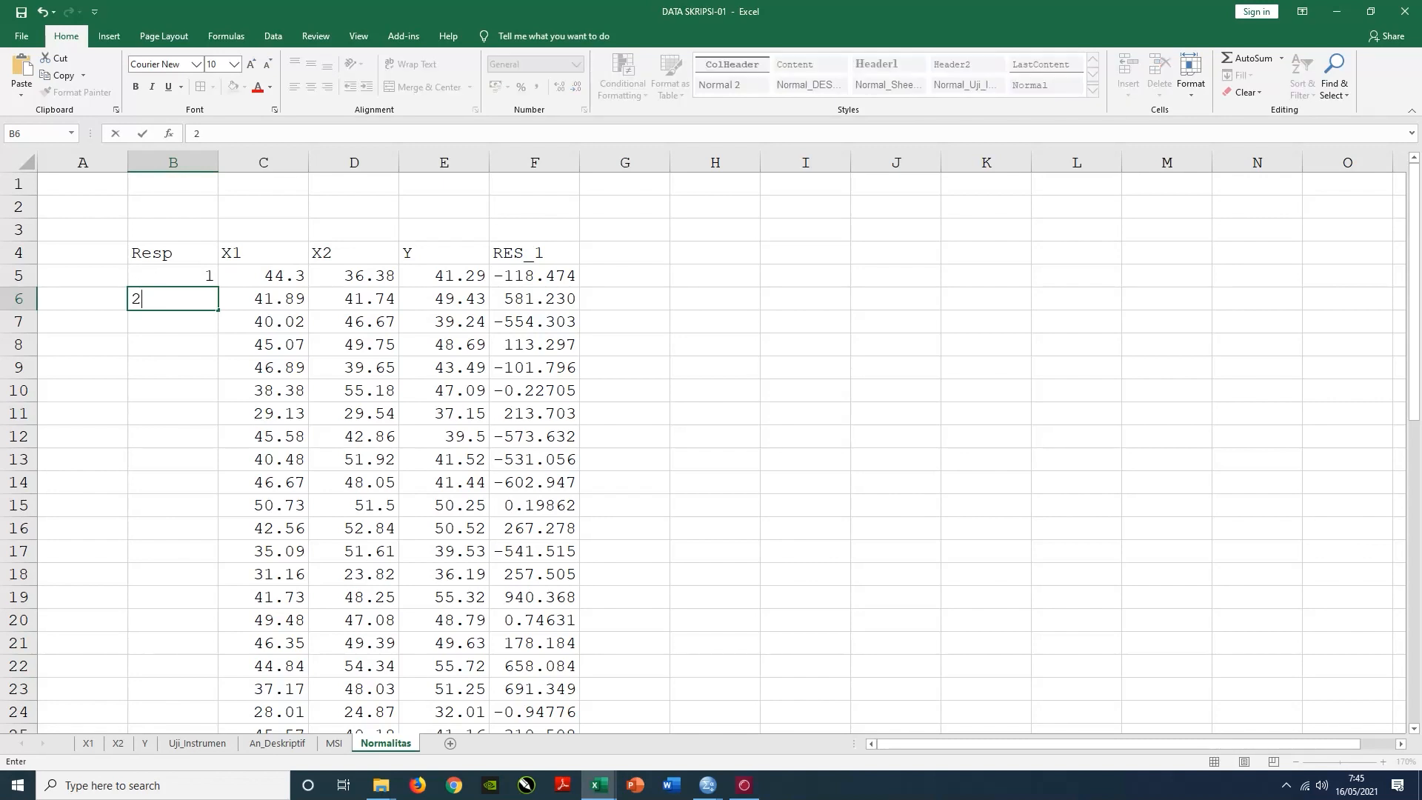
key("Return")
left_click(162, 277)
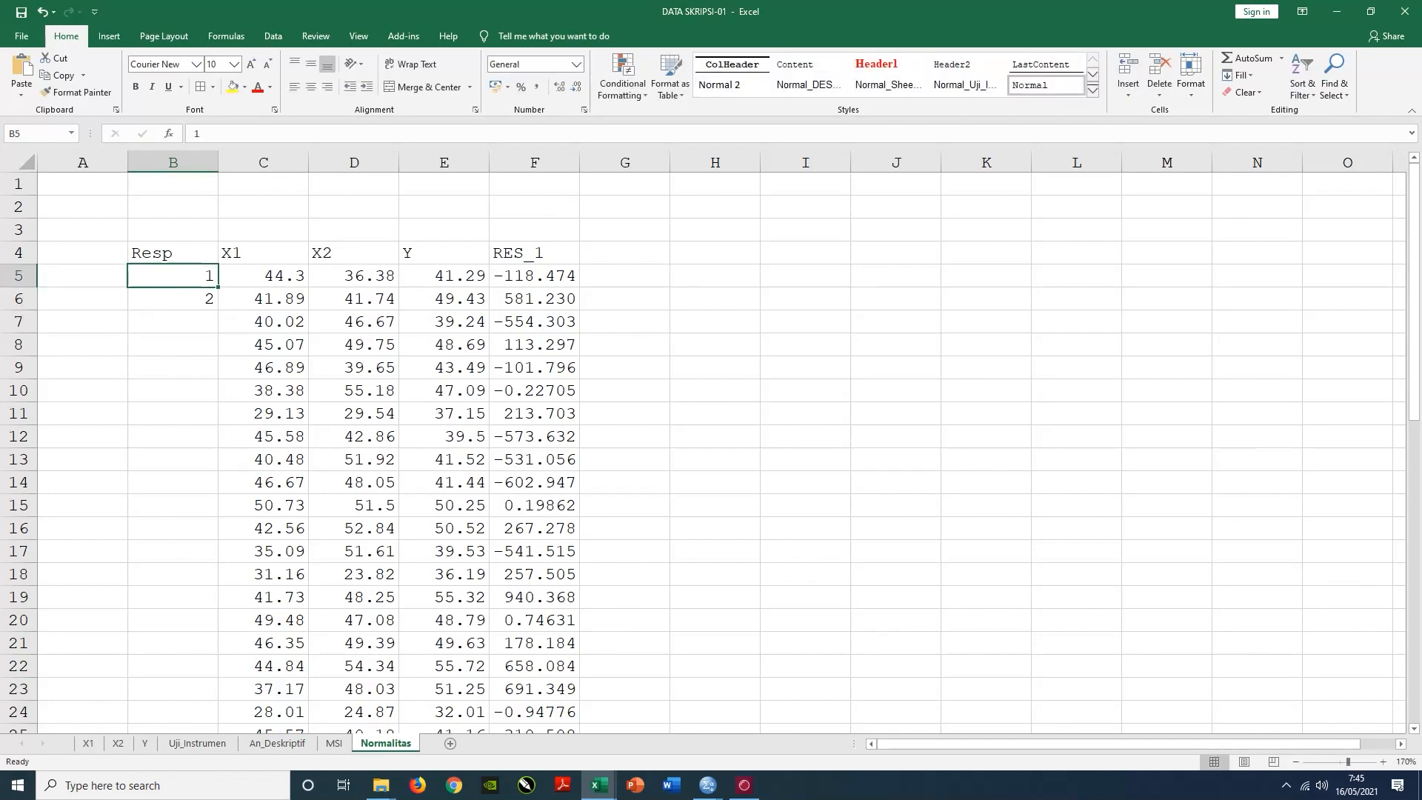
key("shift+Down")
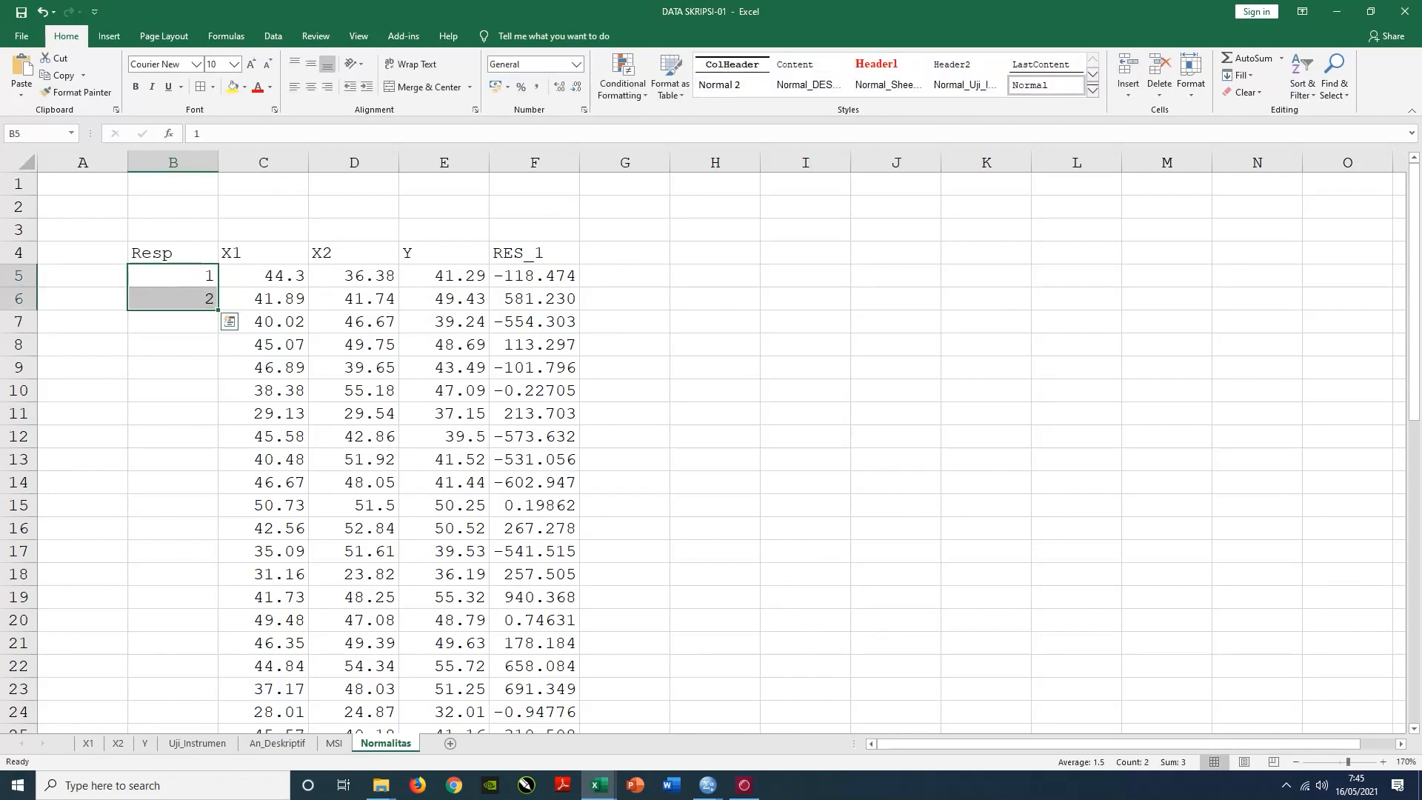
left_click_drag(219, 309, 243, 775)
left_click_drag(232, 677, 223, 383)
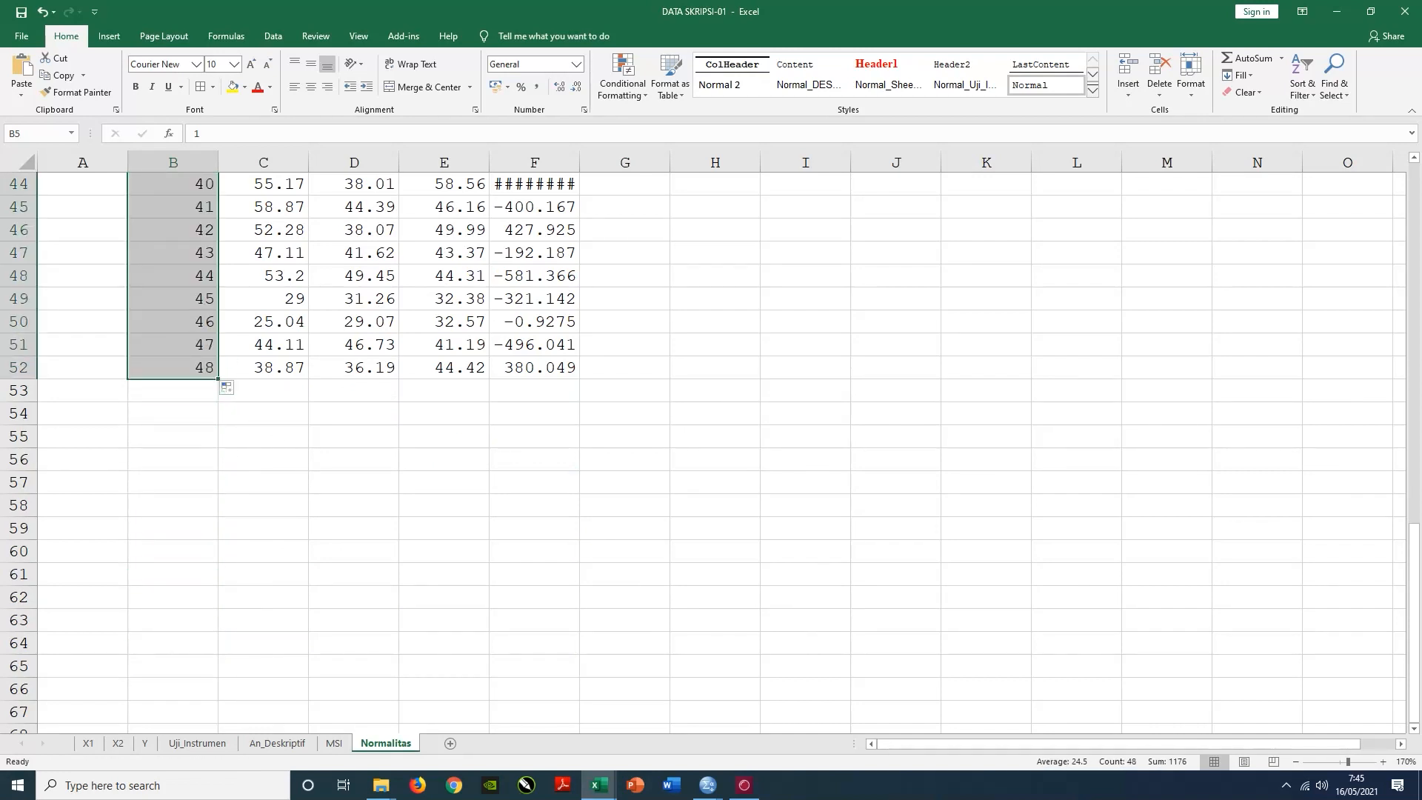
- Widen column F so that every residual value fits in its cell
scroll(656, 371, "up", 3)
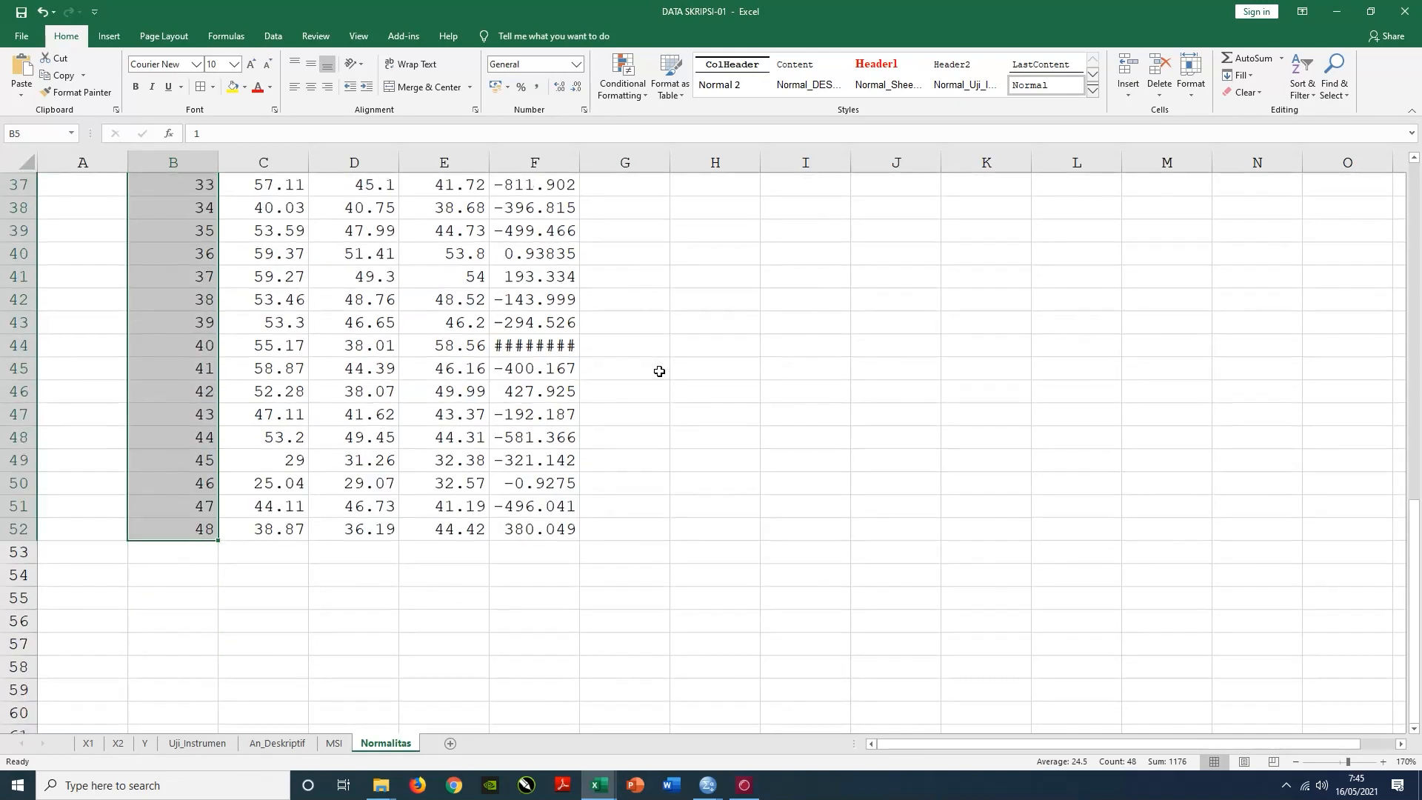
scroll(621, 365, "up", 1)
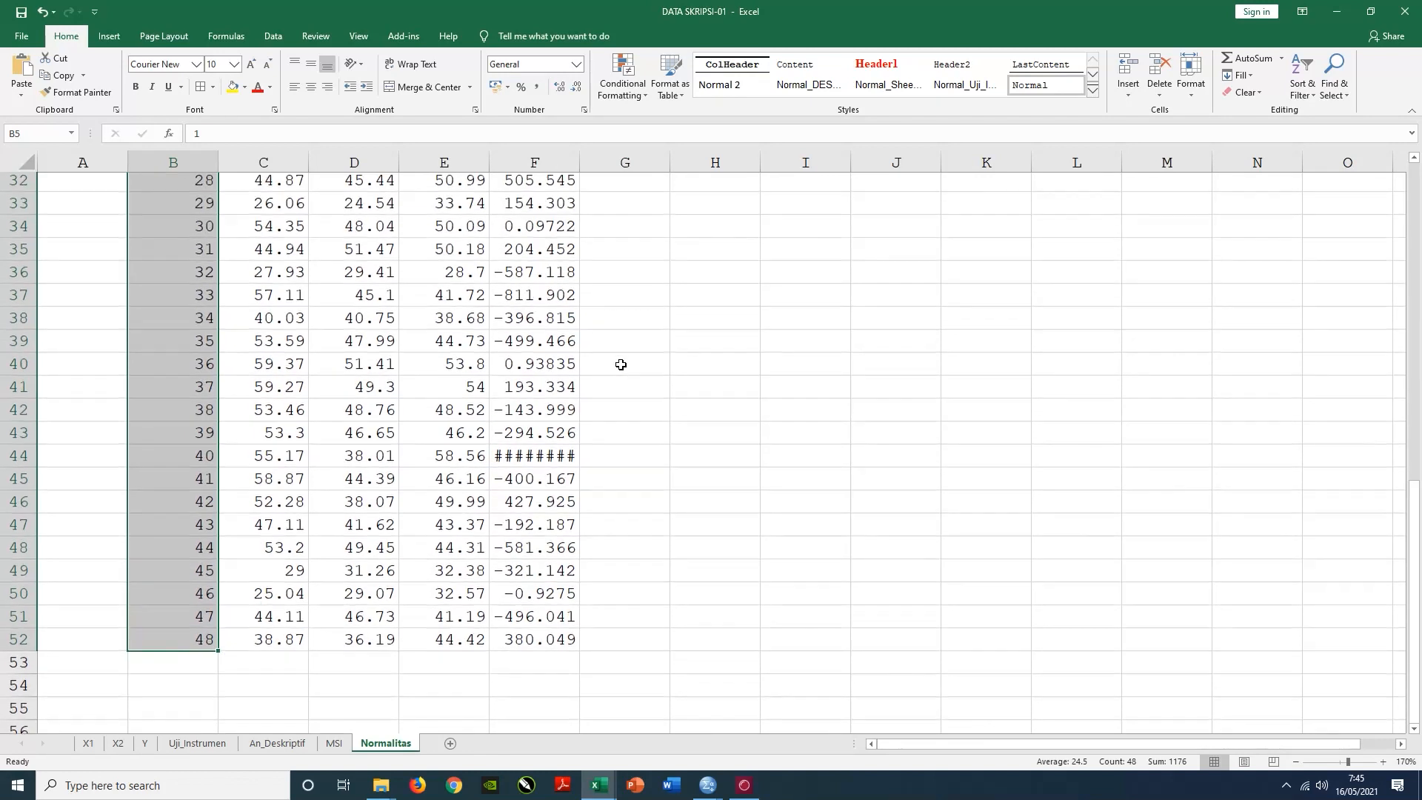
left_click_drag(580, 162, 621, 162)
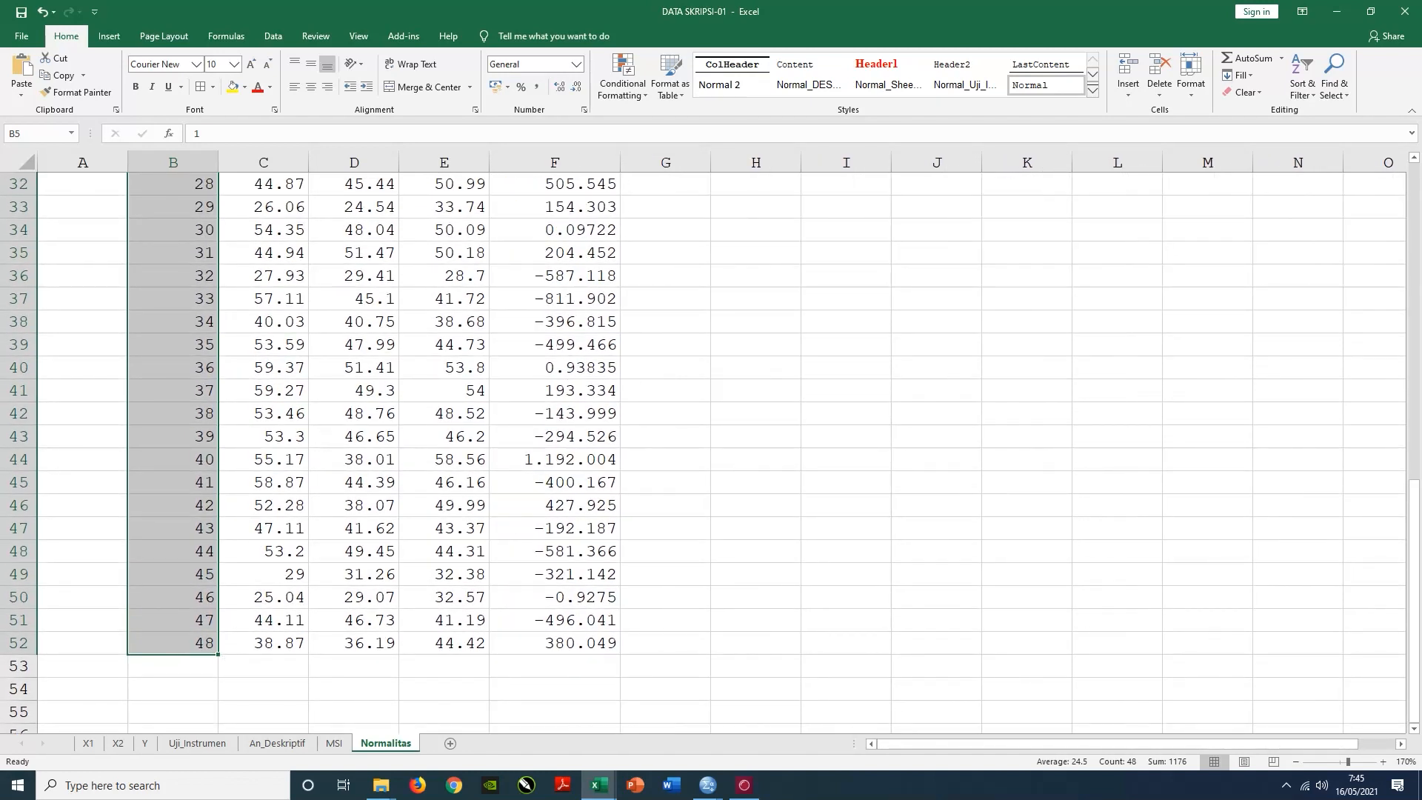
- Increase the height of heading row 4 and apply all borders to the headings in B4 to F4
scroll(635, 620, "up", 10)
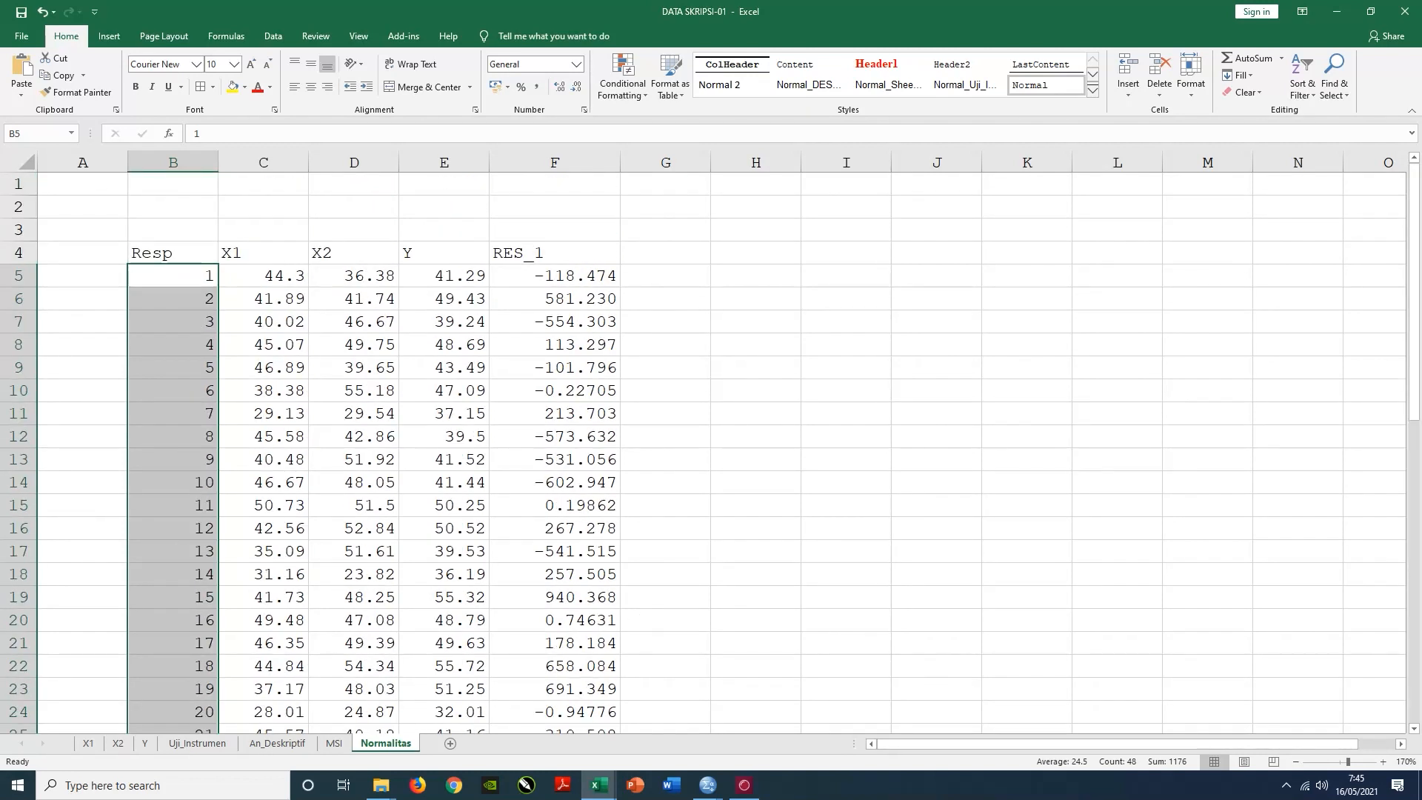
left_click_drag(29, 265, 30, 289)
left_click_drag(159, 267, 564, 270)
left_click(201, 90)
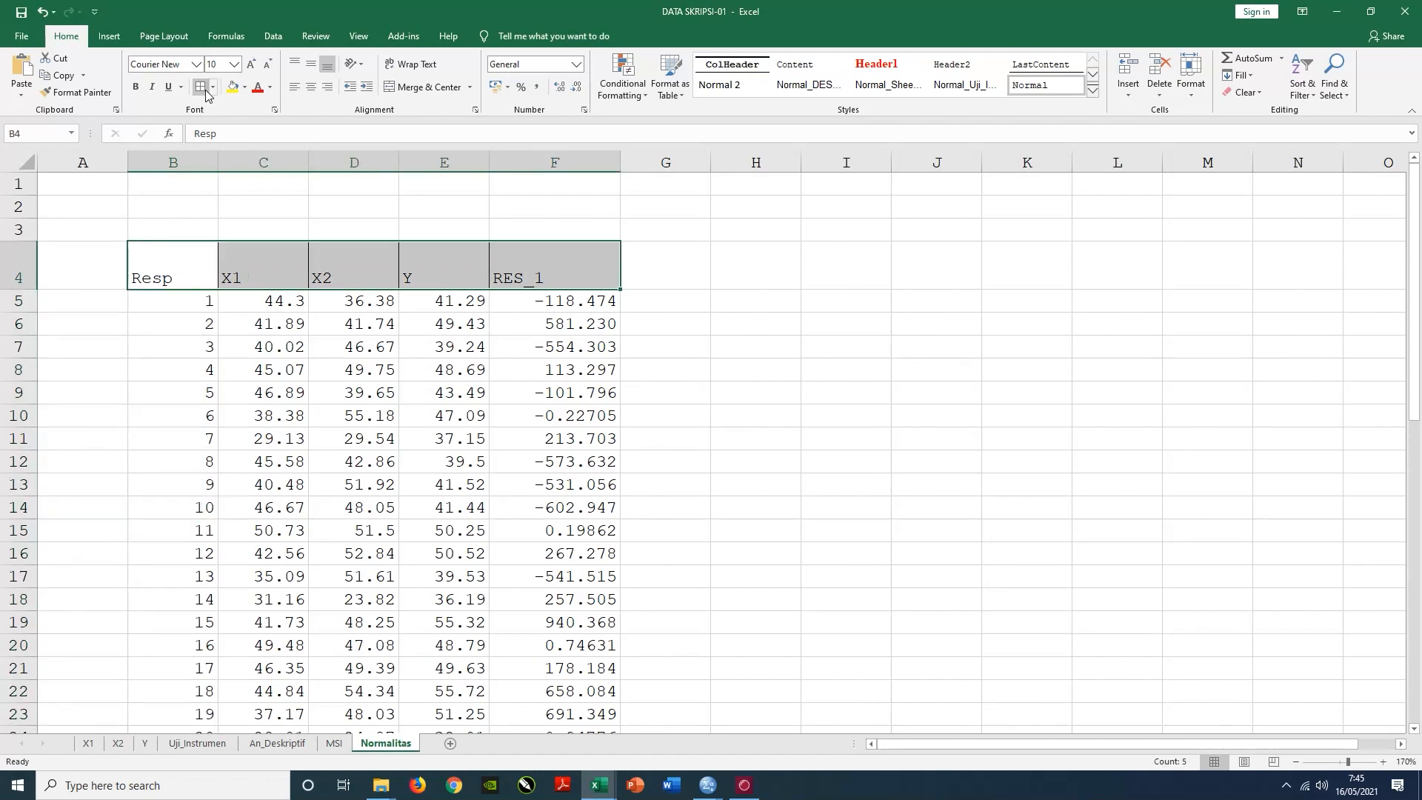
left_click(292, 345)
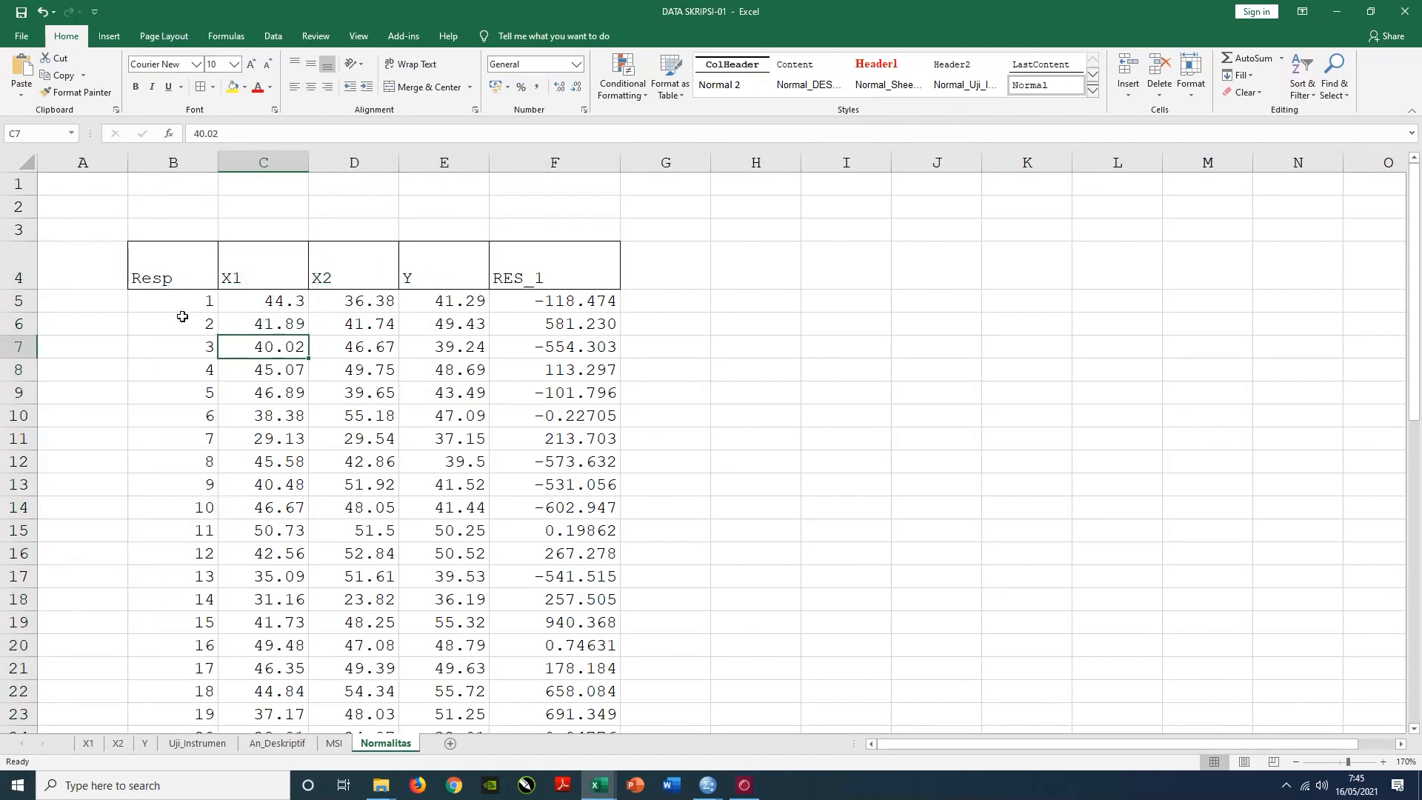
- Apply outside borders to the respondent numbers in B5:B52 and to the data block C5:F52
left_click(172, 301)
left_click_drag(172, 301, 165, 674)
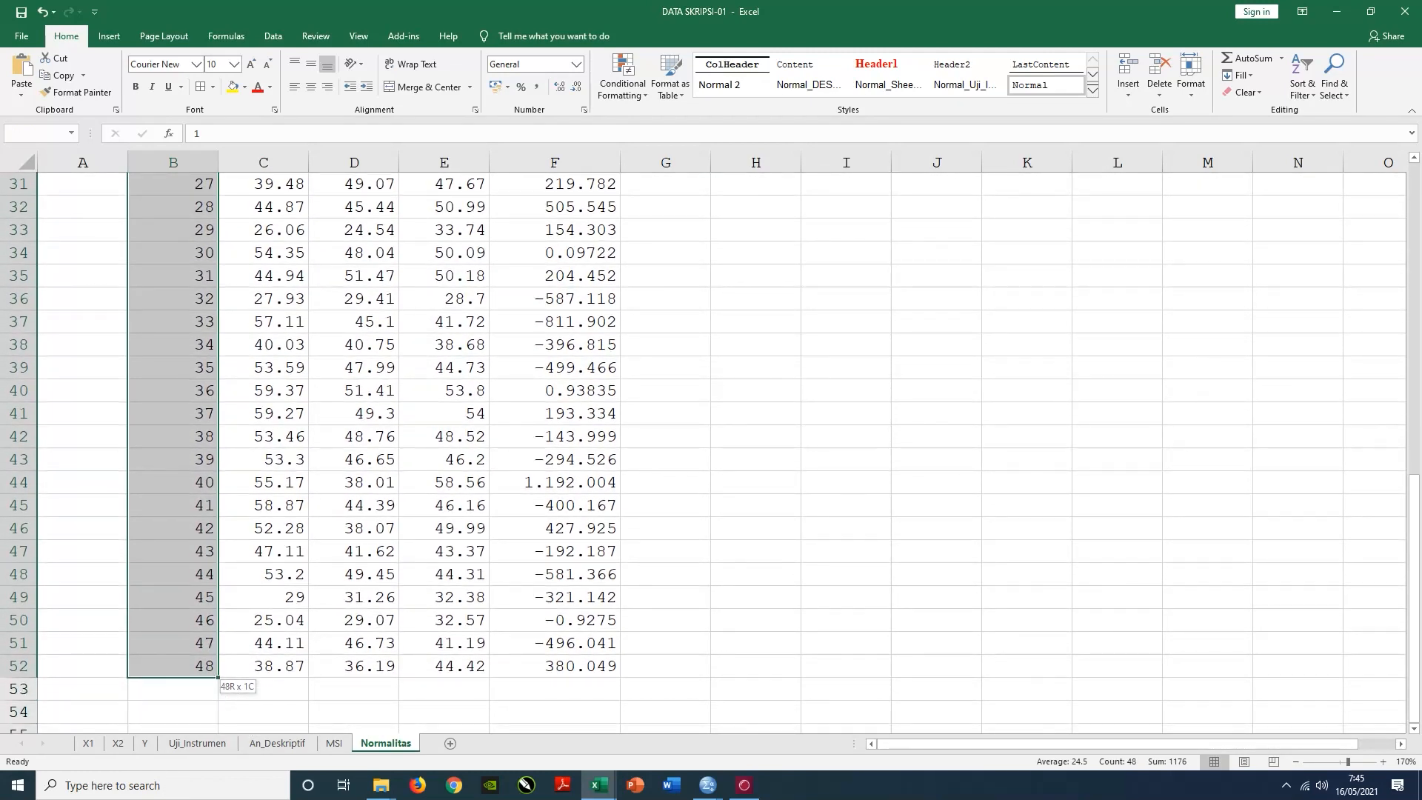
left_click(213, 86)
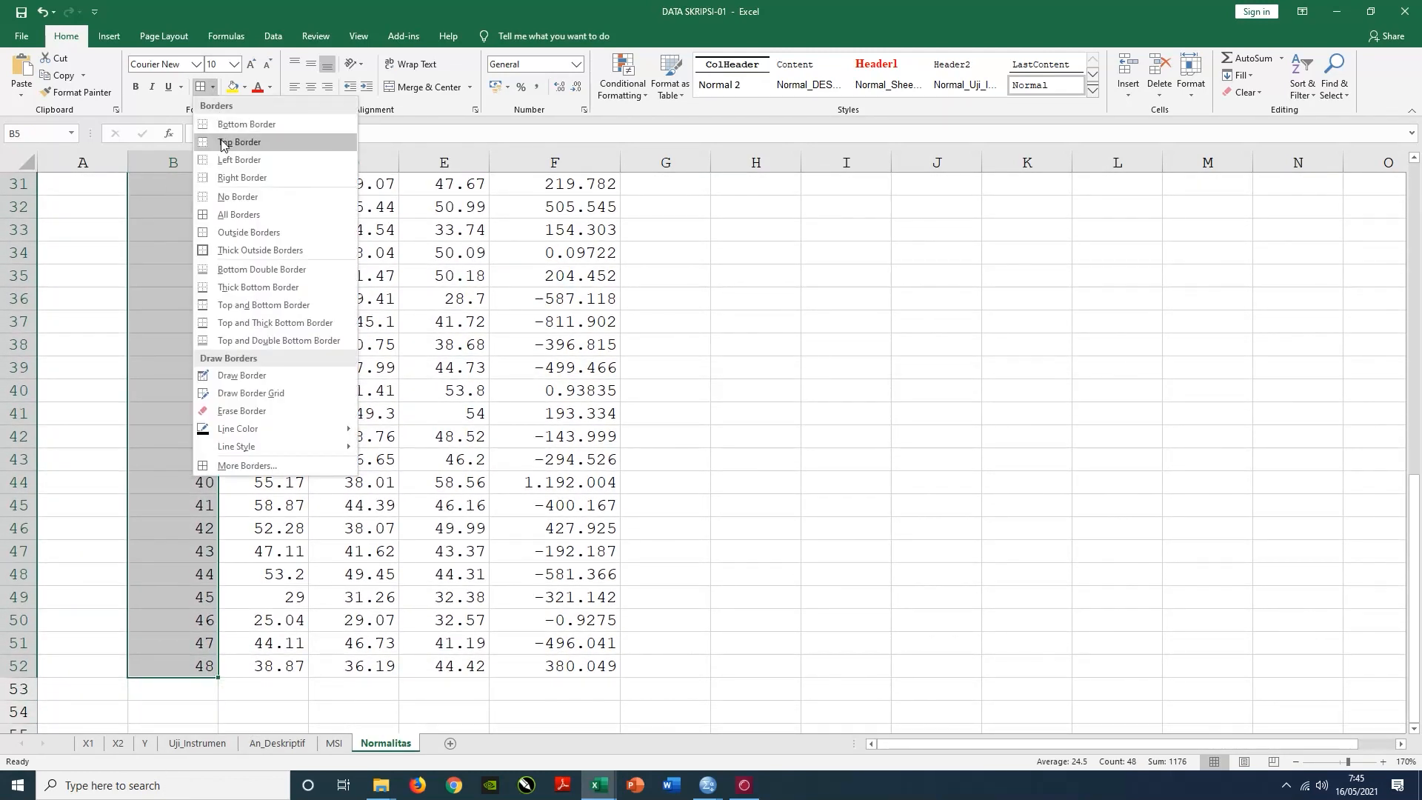
left_click(248, 232)
scroll(259, 237, "up", 10)
left_click_drag(270, 311, 544, 692)
left_click(199, 88)
scroll(717, 326, "up", 10)
left_click(846, 415)
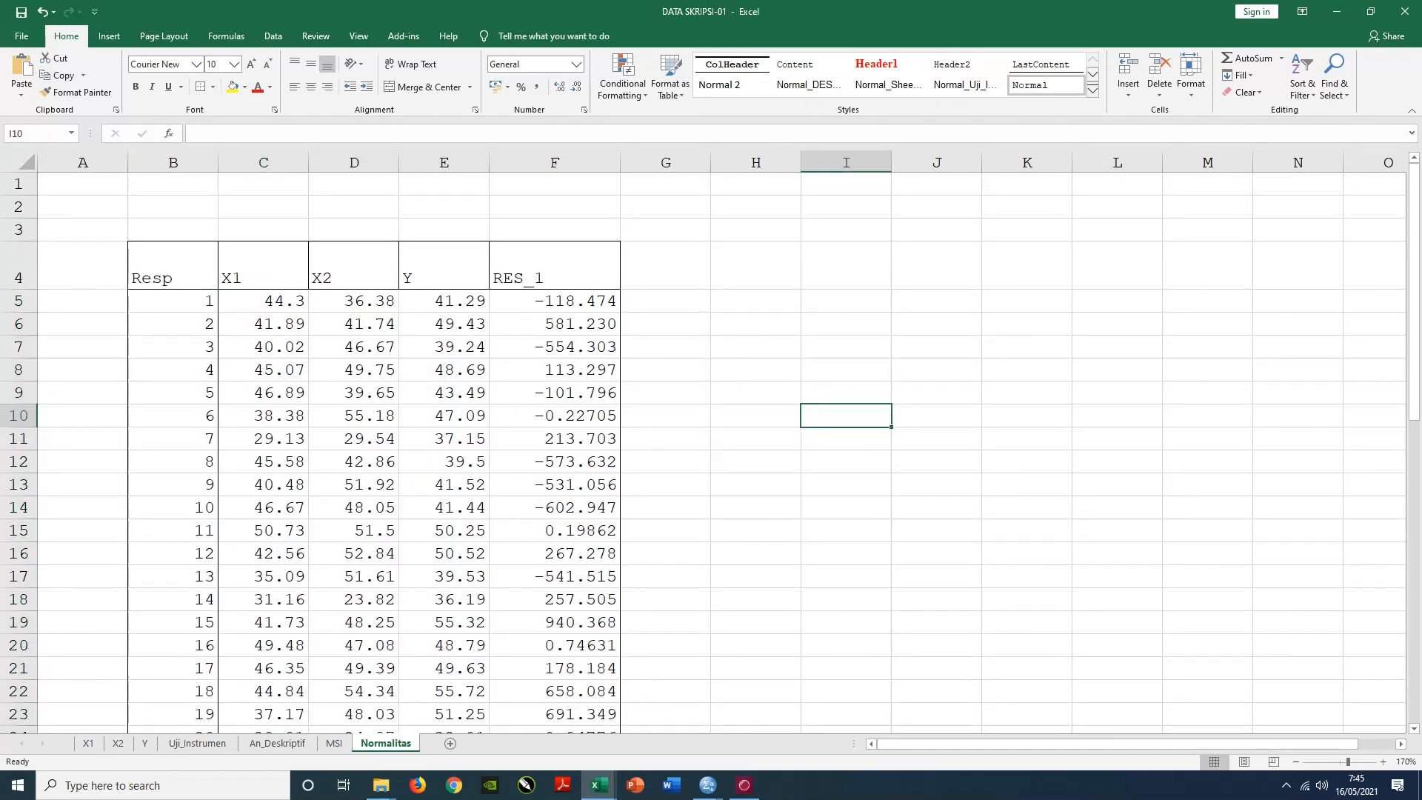
- Add inside vertical borders between the columns of the data block C5:F52
left_click_drag(267, 301, 536, 682)
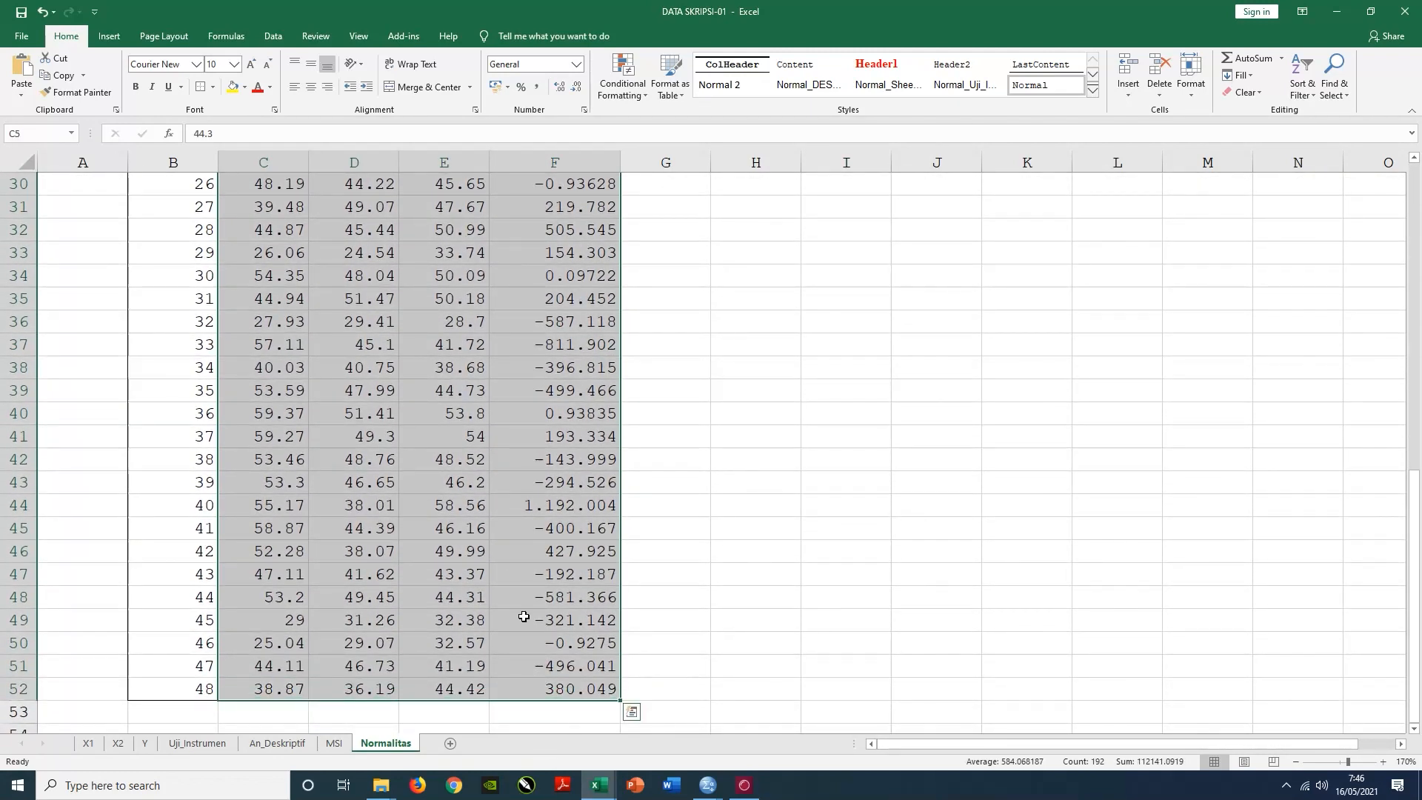
right_click(509, 538)
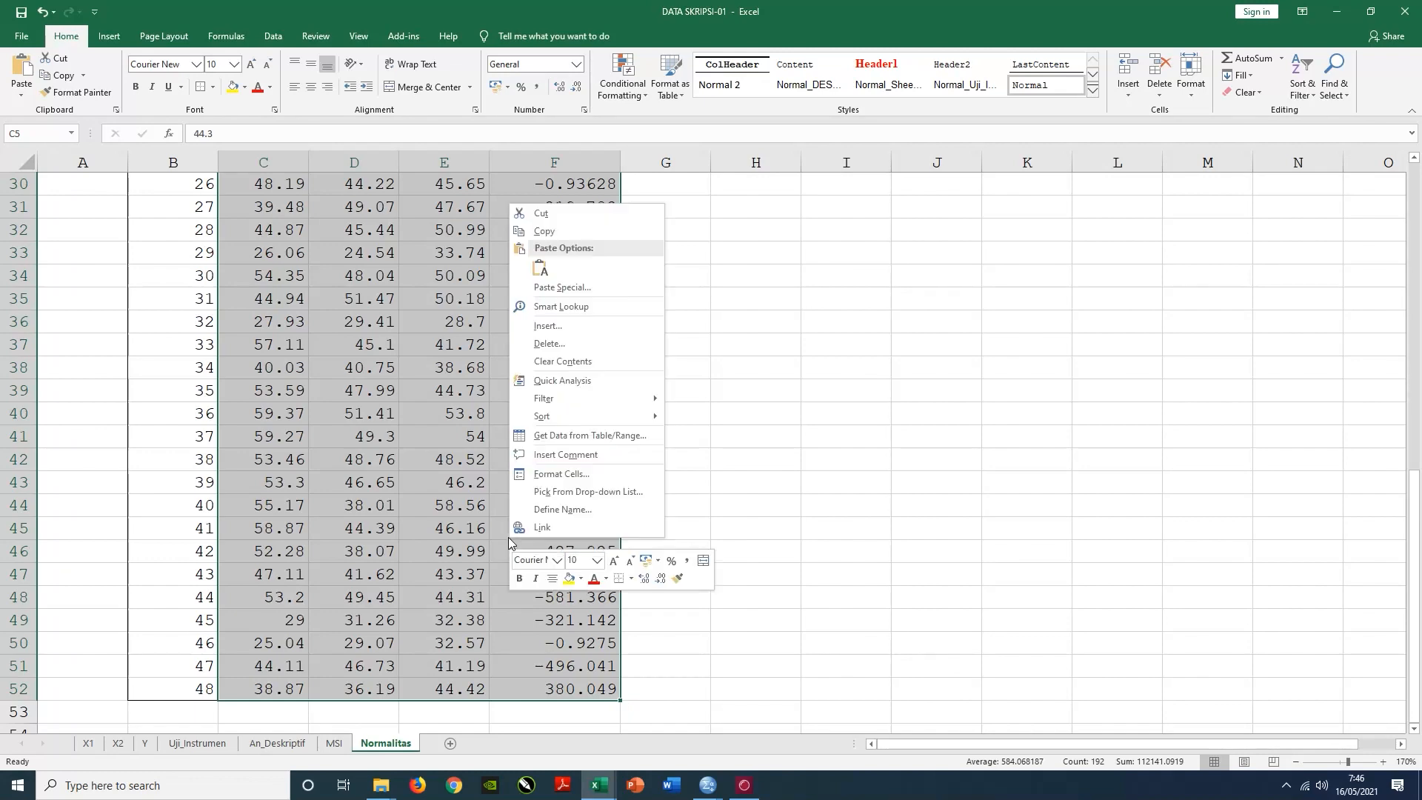
left_click(587, 475)
left_click(600, 494)
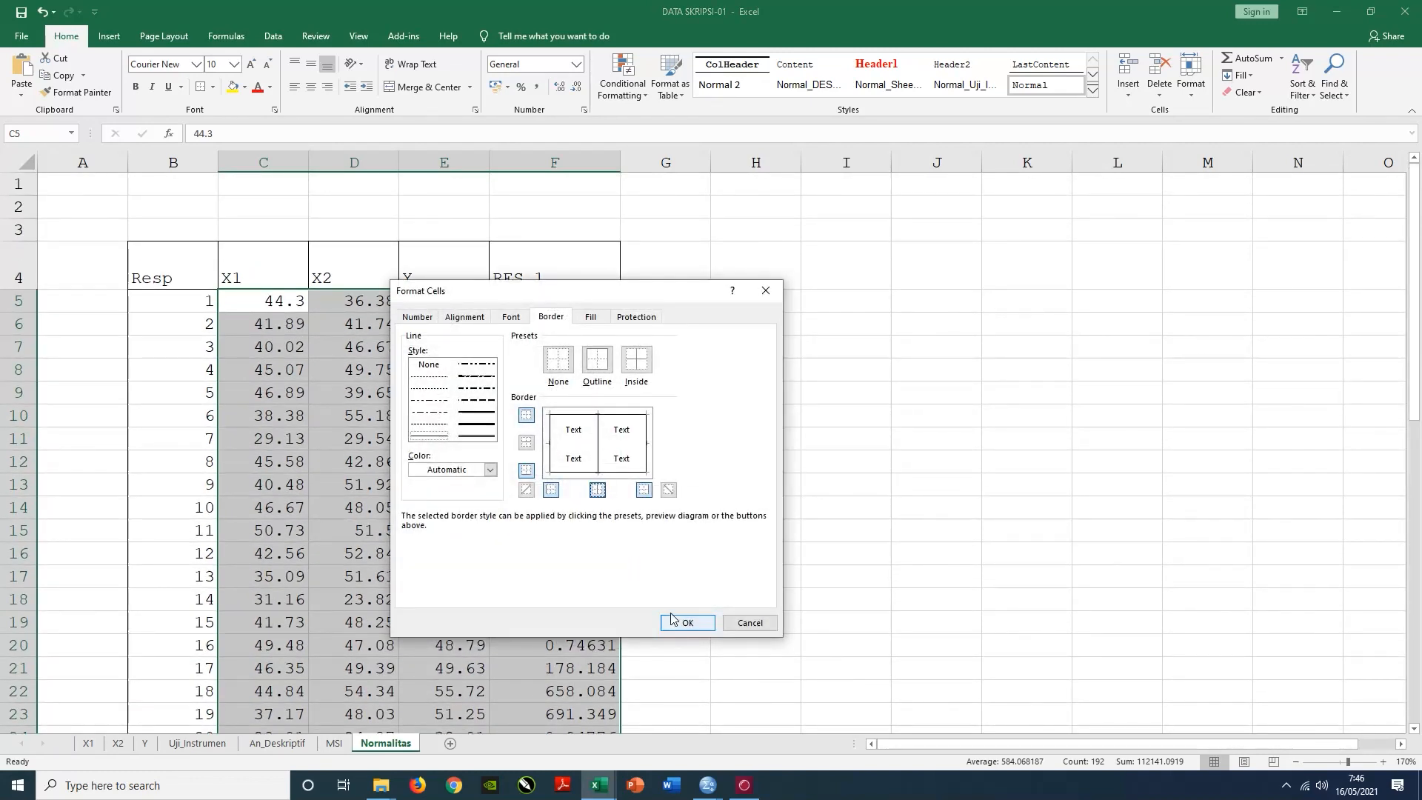
left_click(686, 622)
left_click(759, 406)
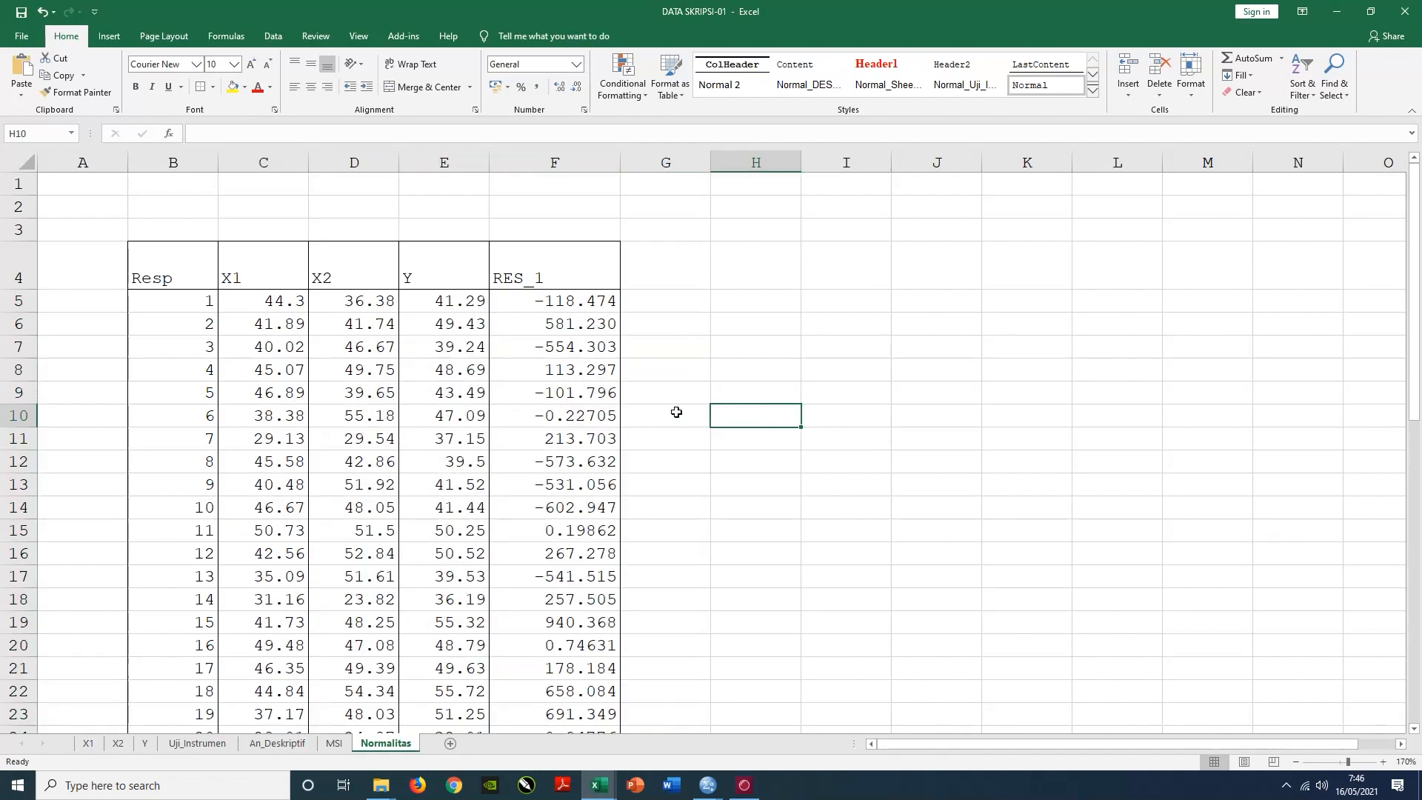
- Centre the contents of columns B to F horizontally and vertically and make them bold
left_click_drag(177, 162, 524, 191)
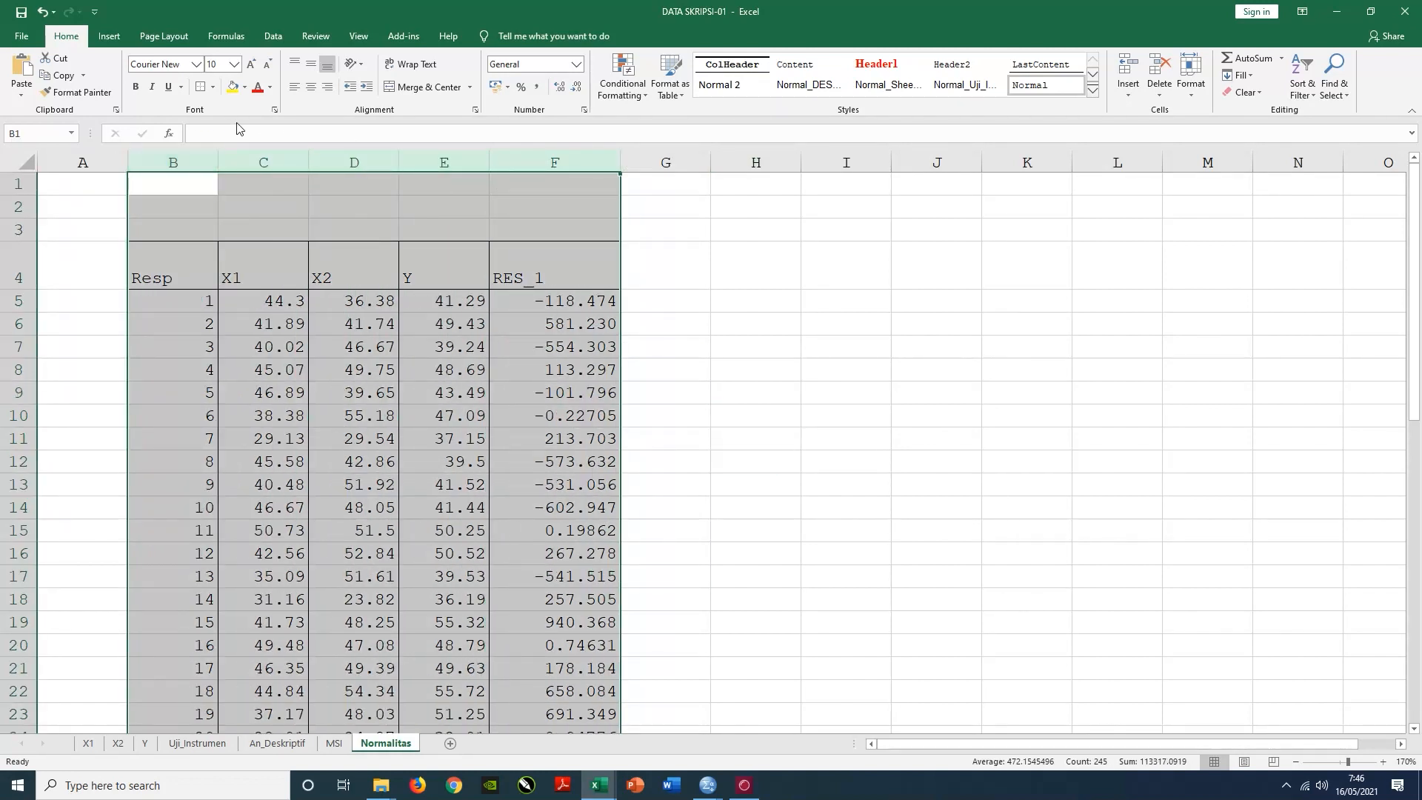
left_click(311, 87)
left_click(311, 65)
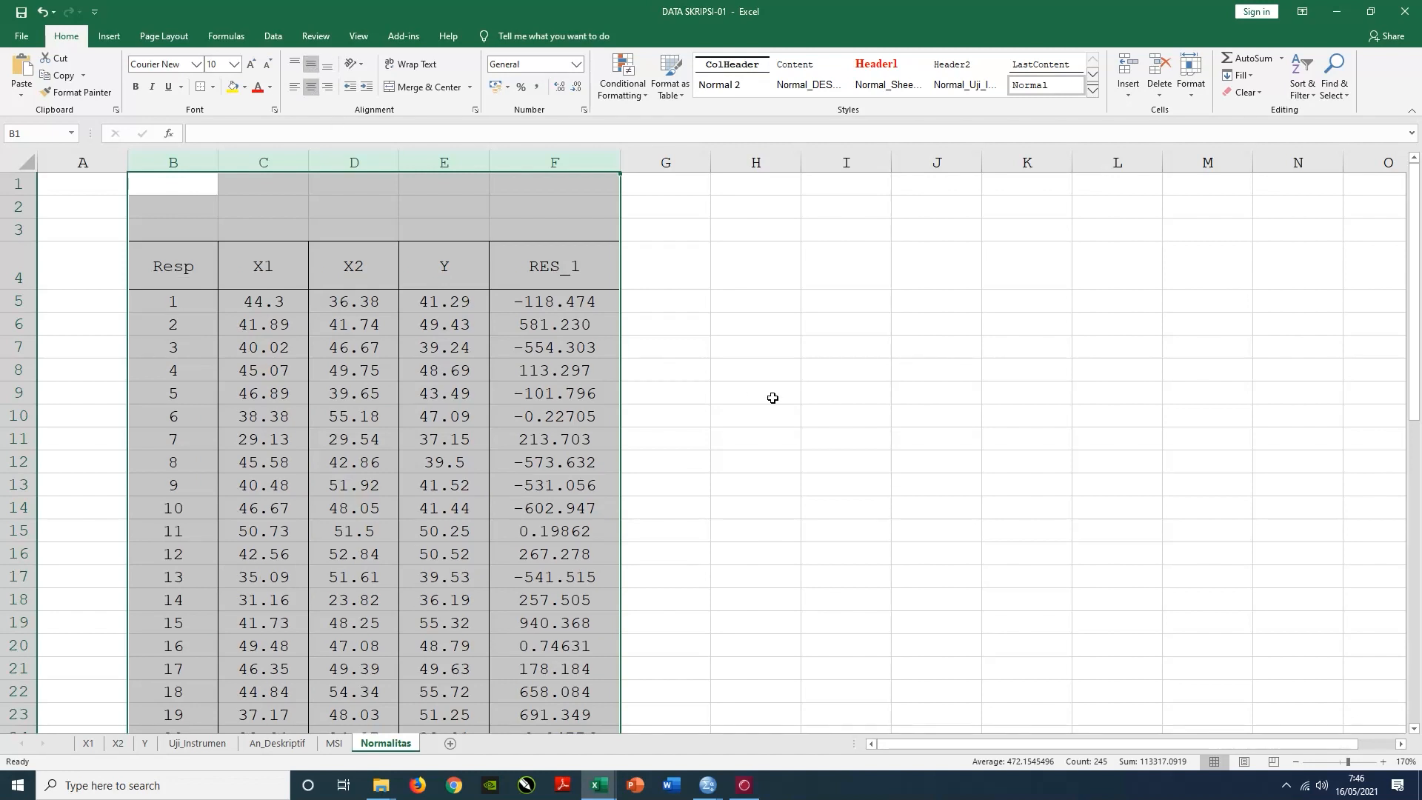
left_click(136, 87)
left_click(777, 509)
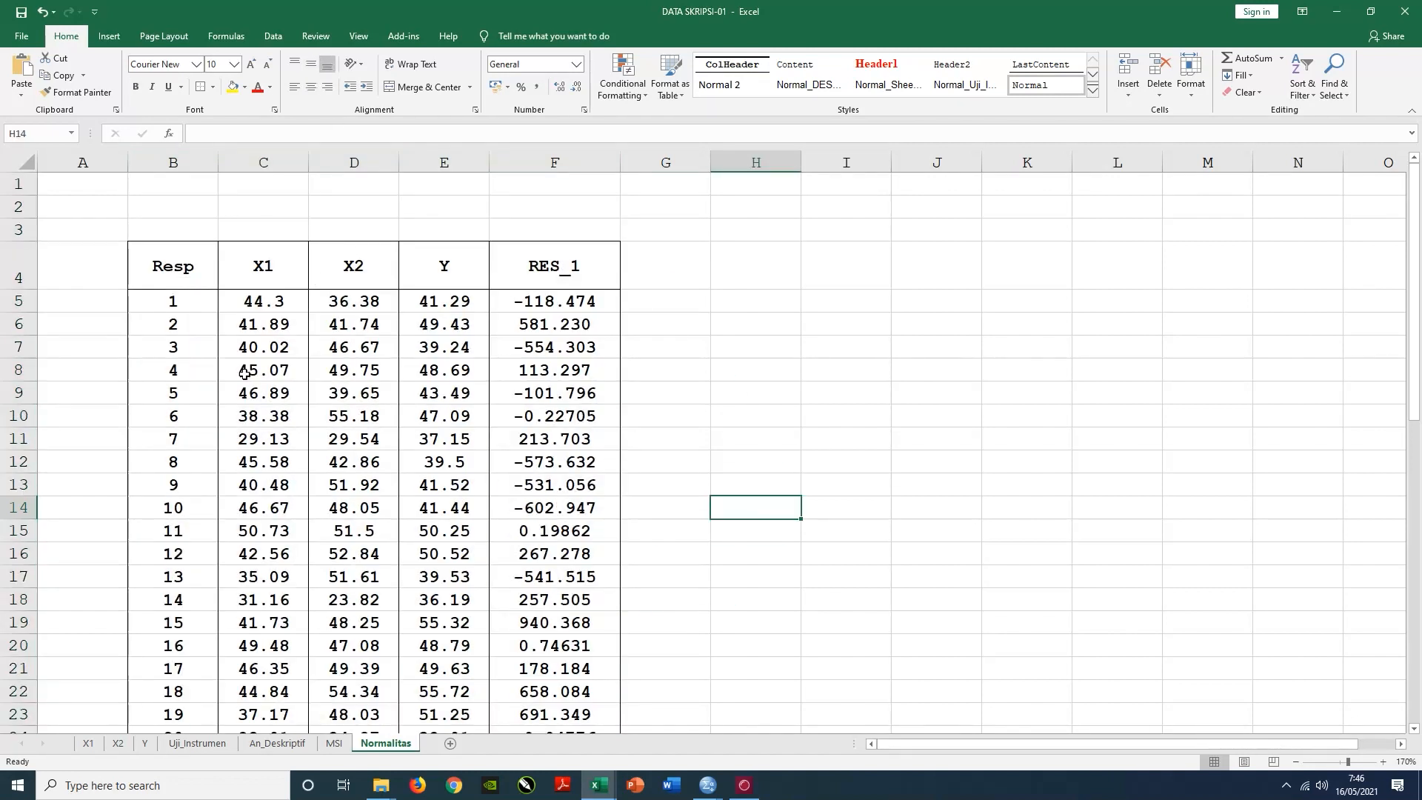
scroll(183, 309, "down", 11)
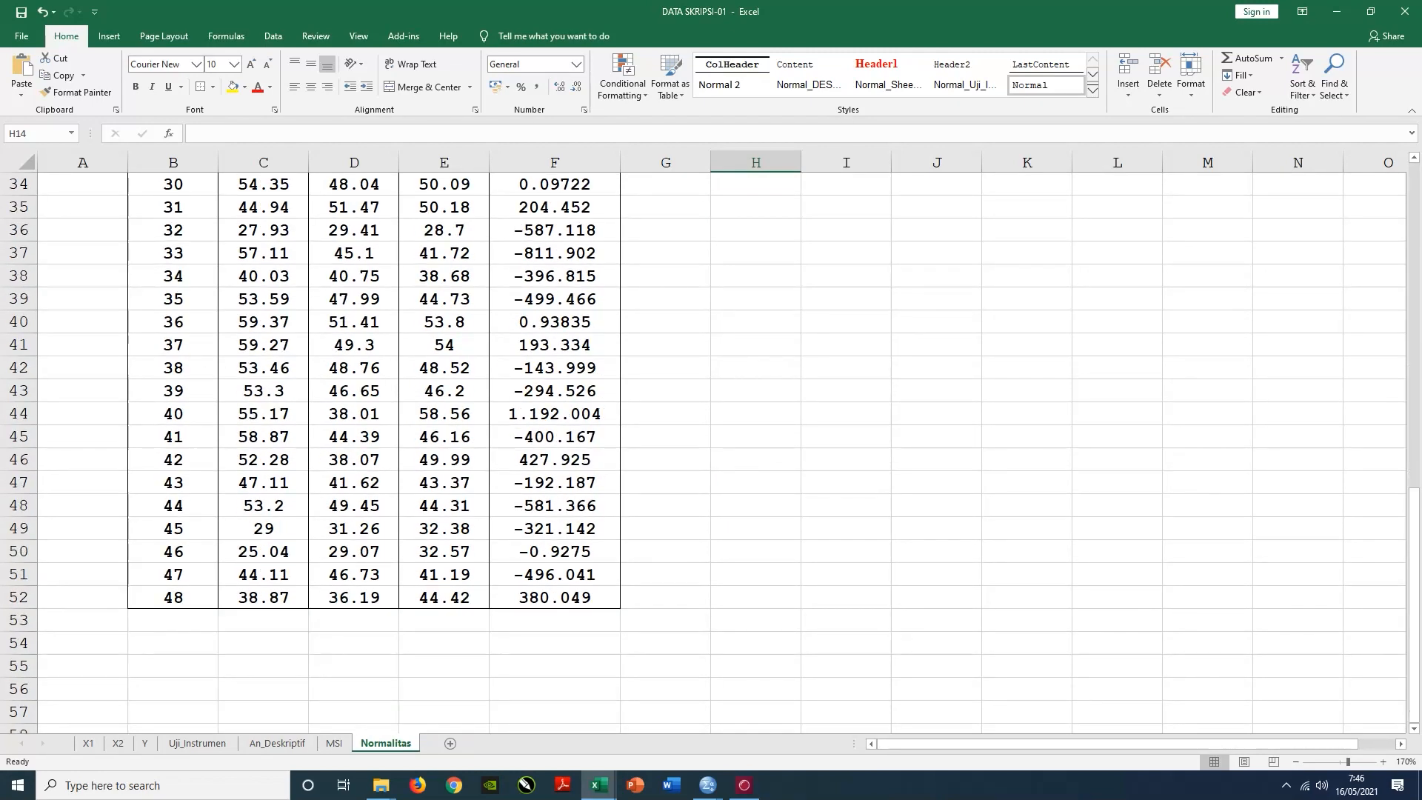
scroll(208, 368, "up", 11)
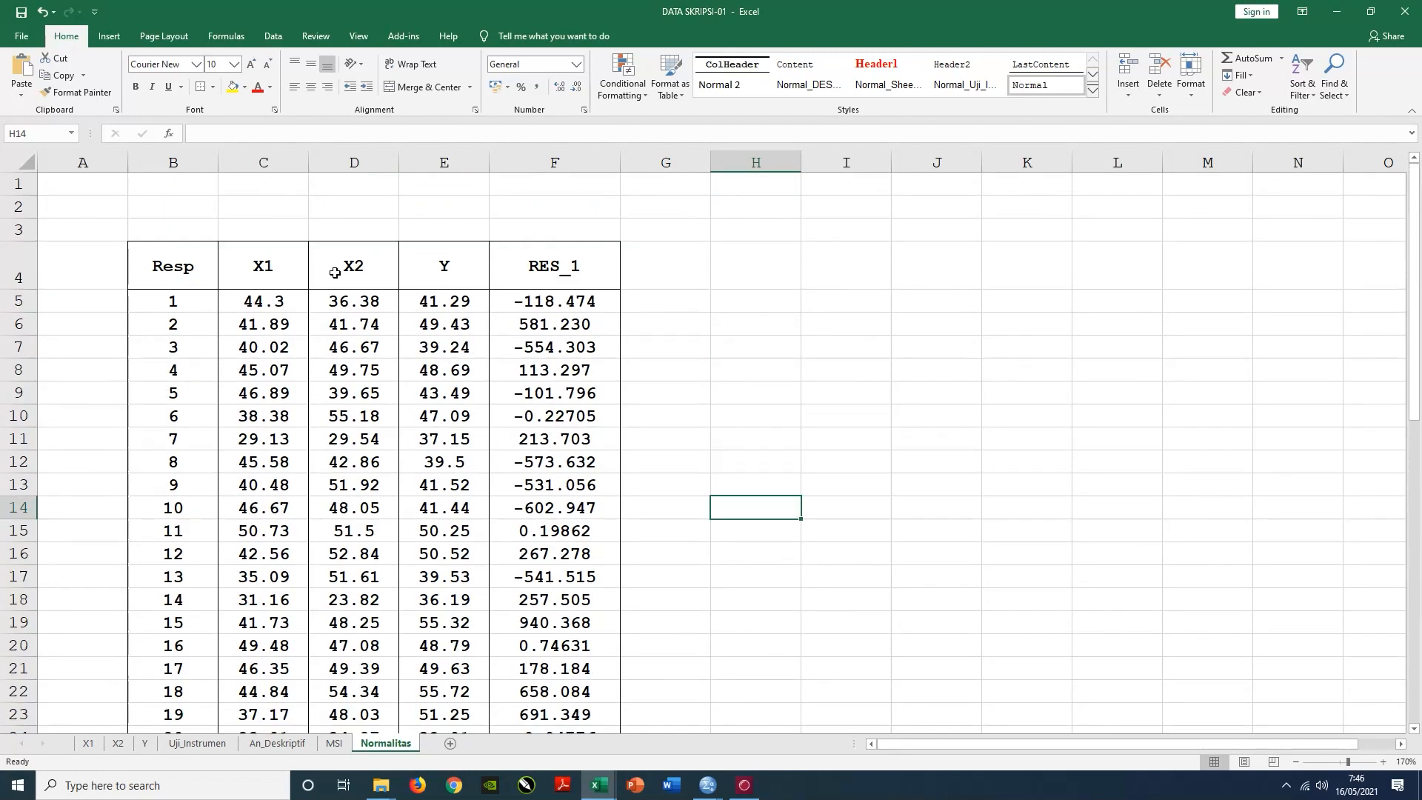
- Shade the RES_1 column from F4 to F52 with a light grey fill
left_click(536, 271)
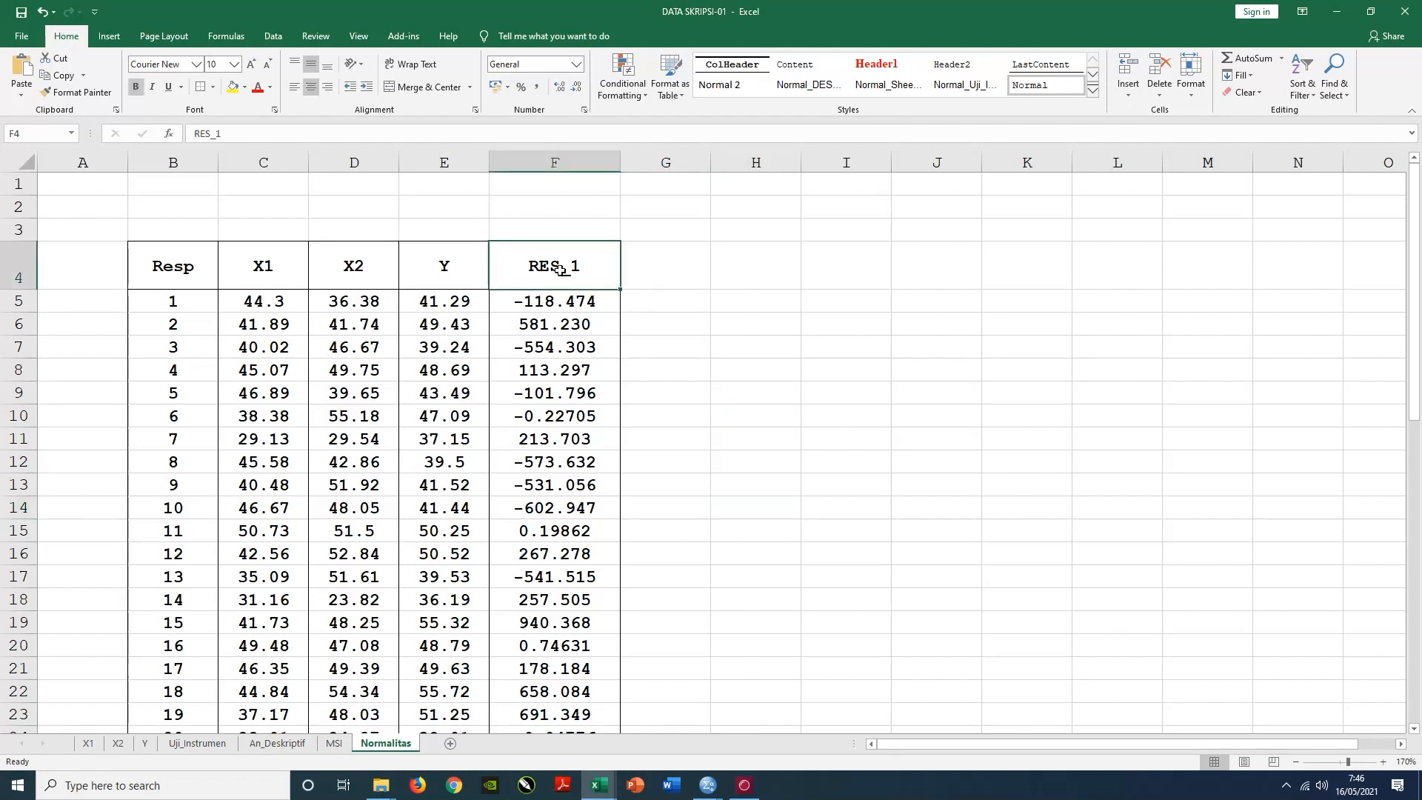
left_click(555, 162)
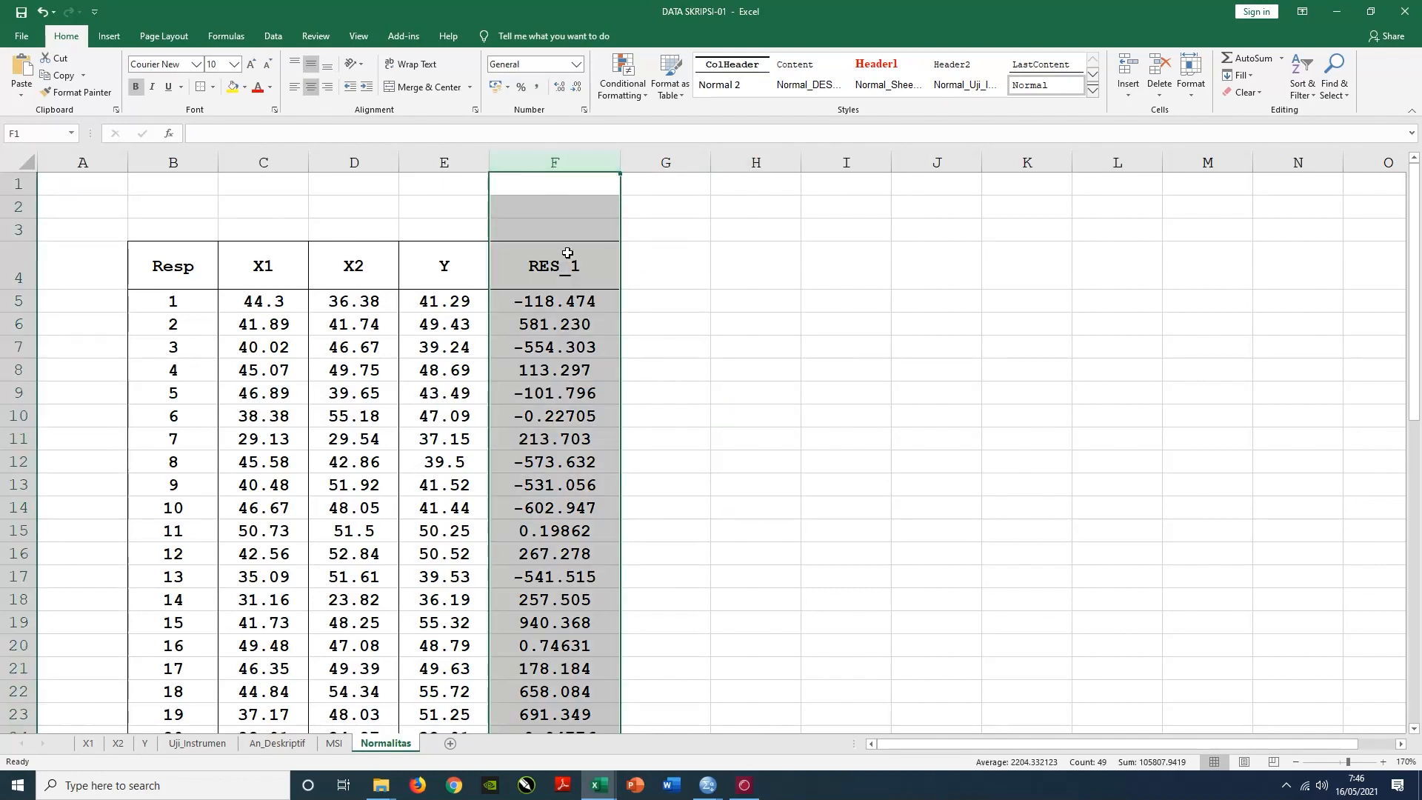
left_click(565, 320)
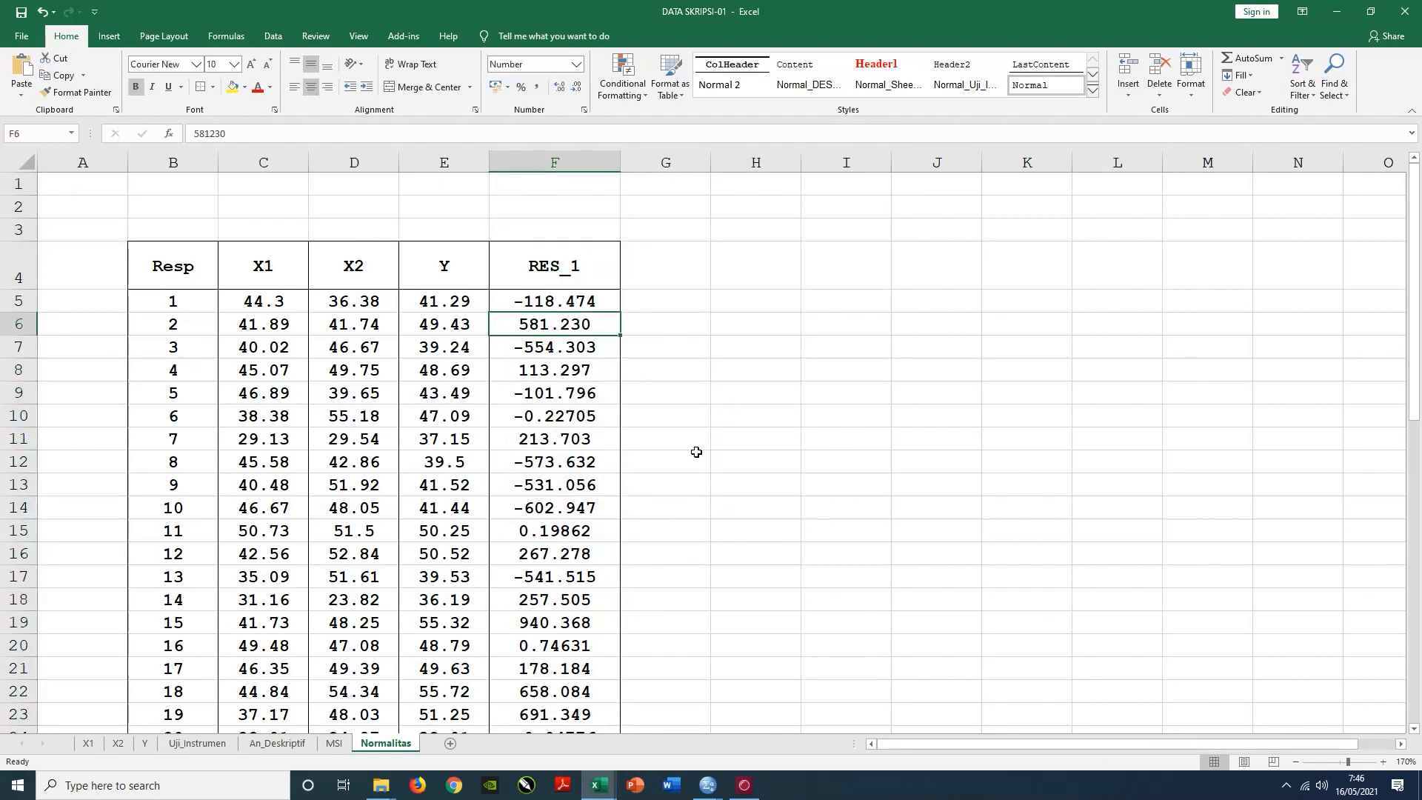
left_click_drag(576, 277, 581, 701)
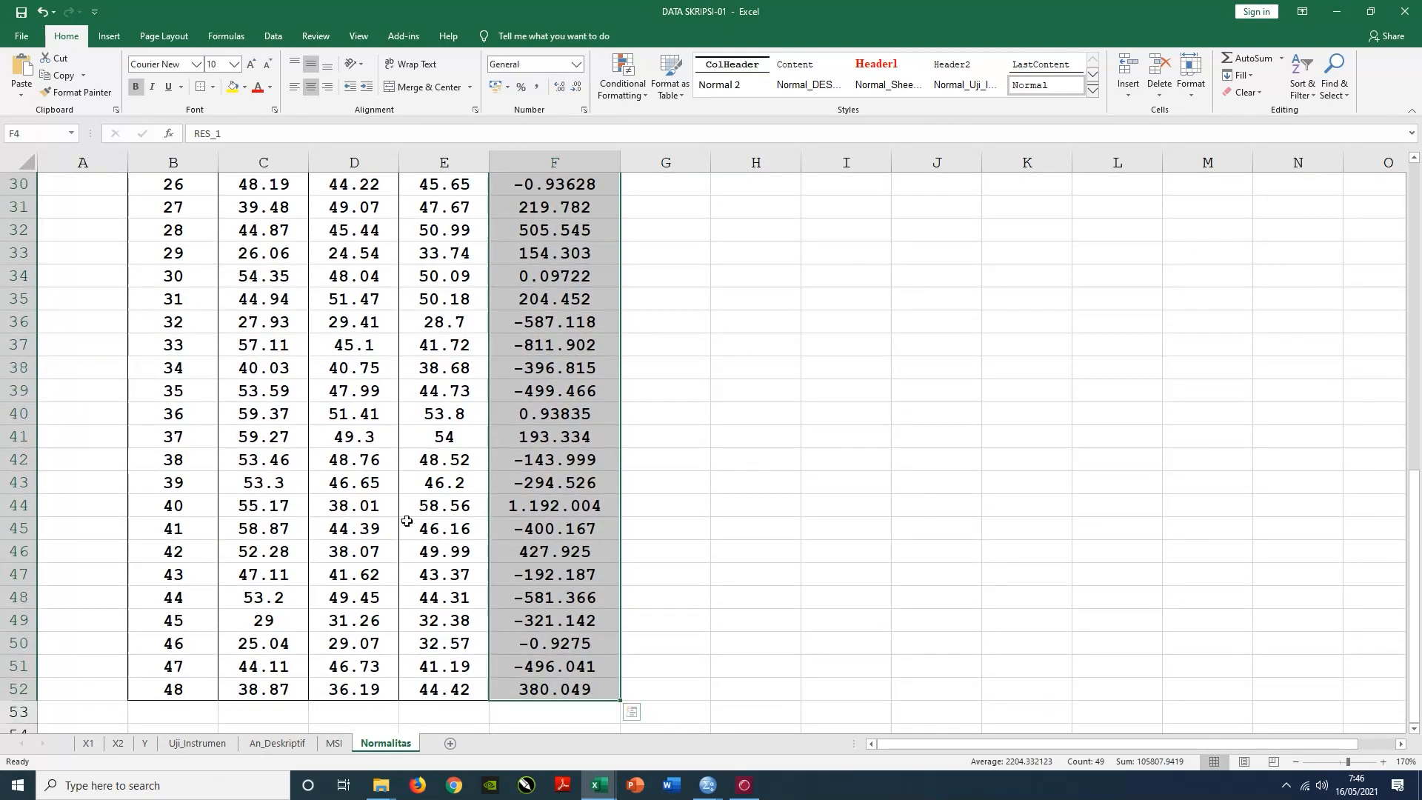
left_click(245, 88)
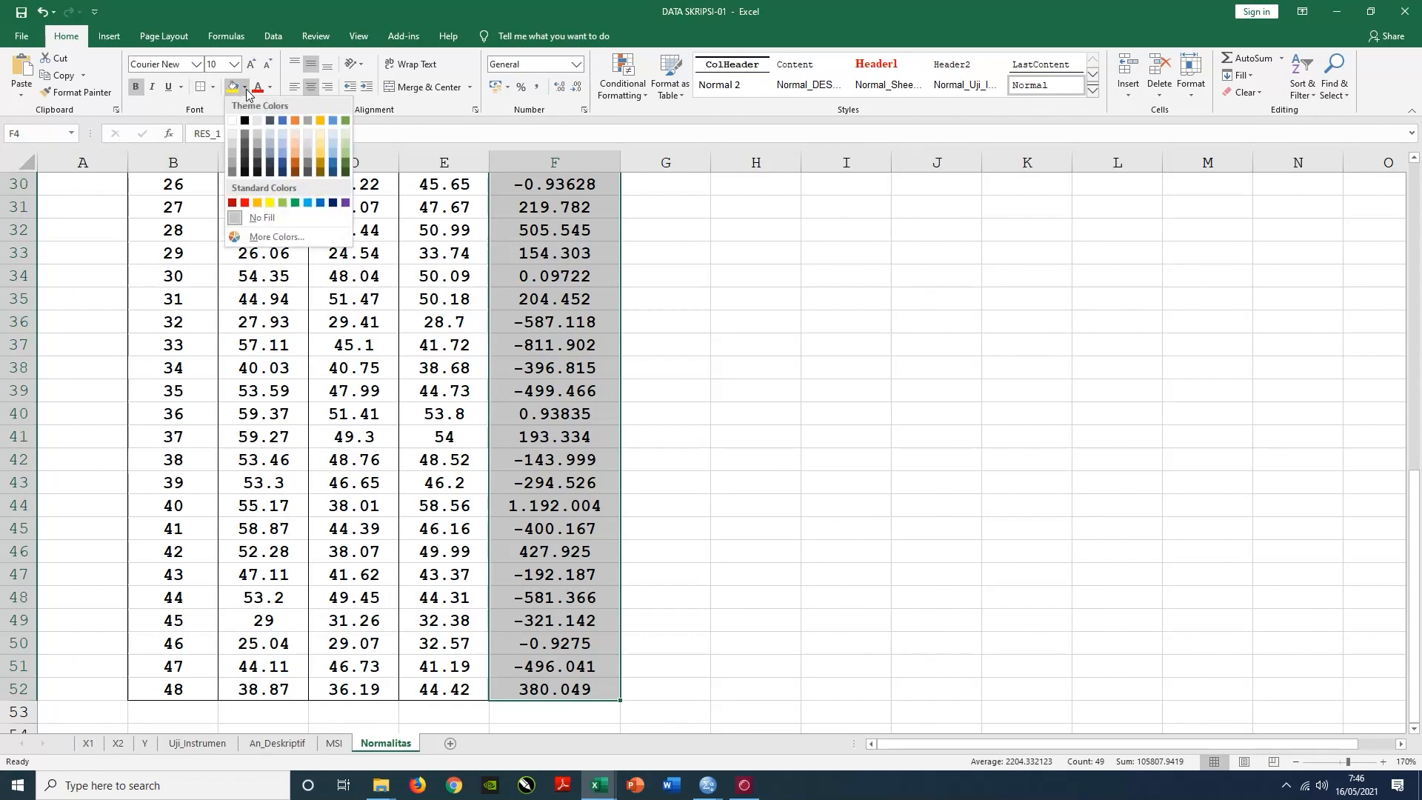
left_click(234, 141)
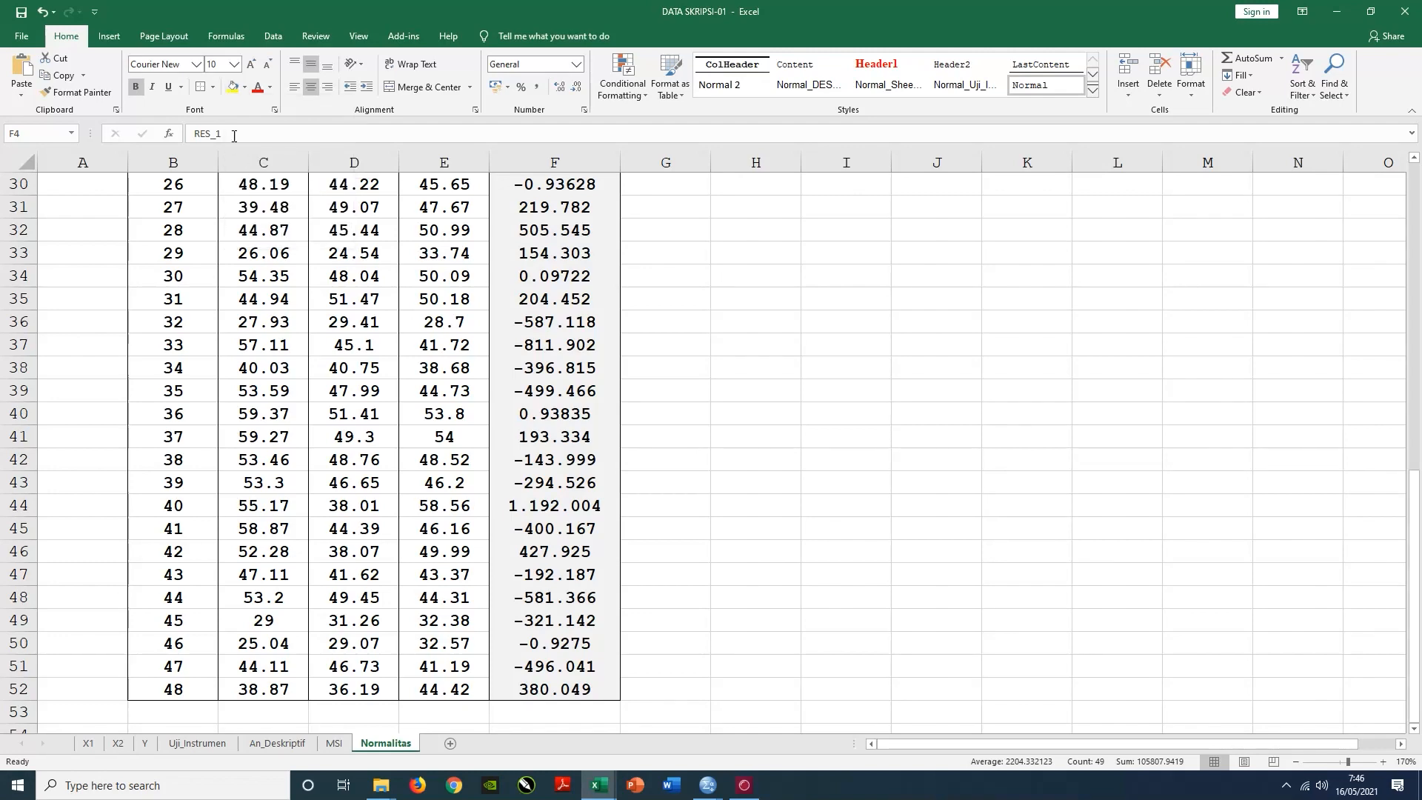
scroll(717, 292, "up", 10)
left_click(722, 300)
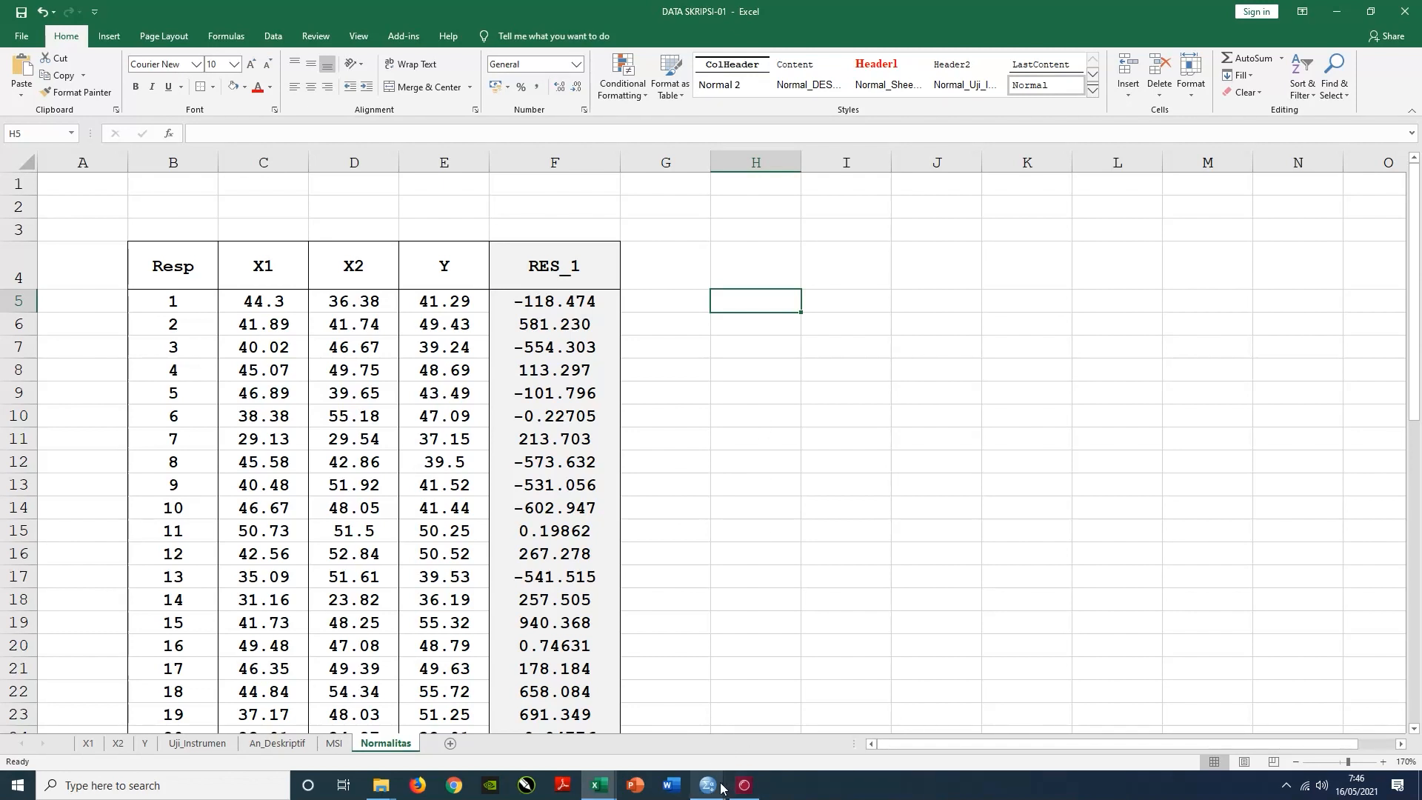
- Switch to the SPSS output and copy the One-Sample Kolmogorov-Smirnov Test table
mouse_move(722, 787)
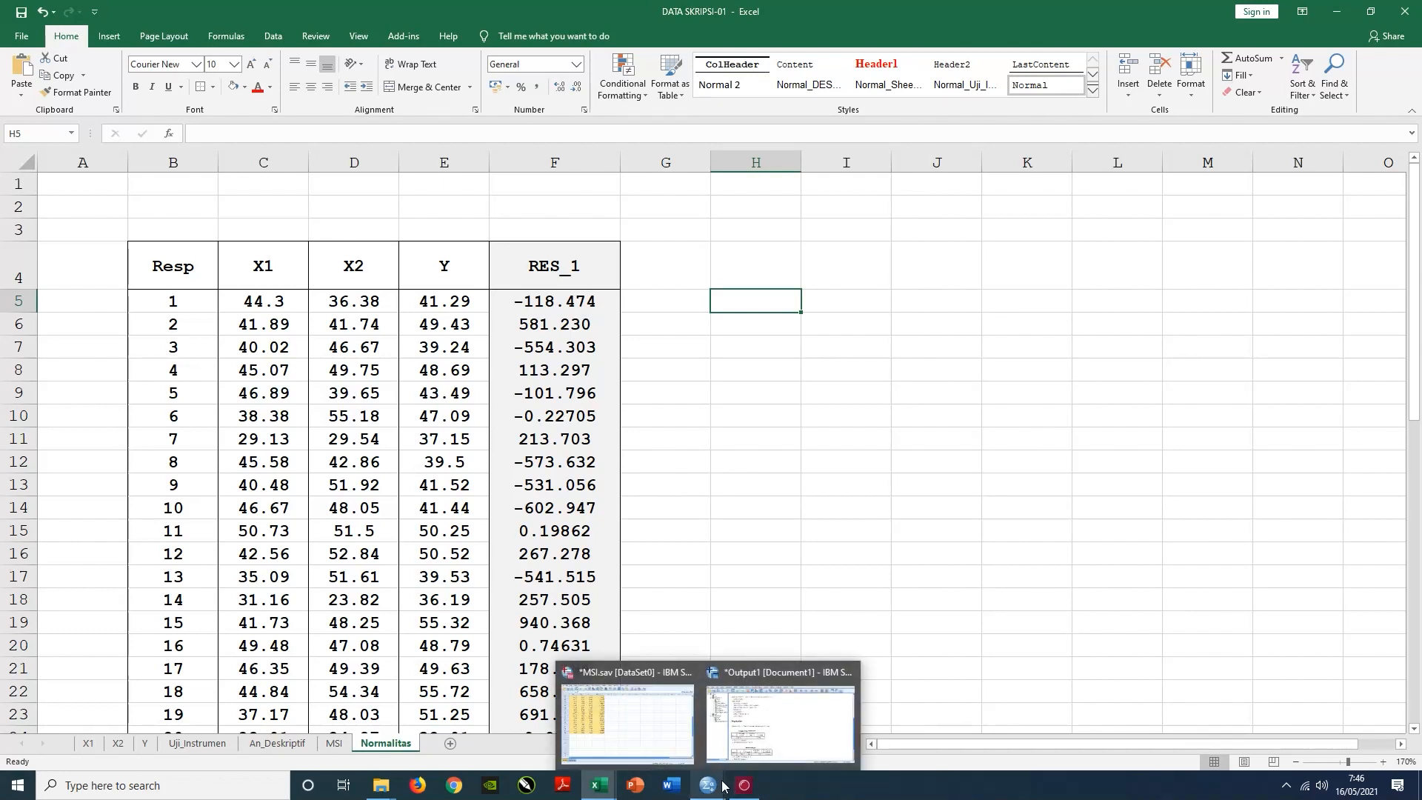
left_click(755, 672)
scroll(941, 370, "down", 5)
scroll(951, 376, "down", 7)
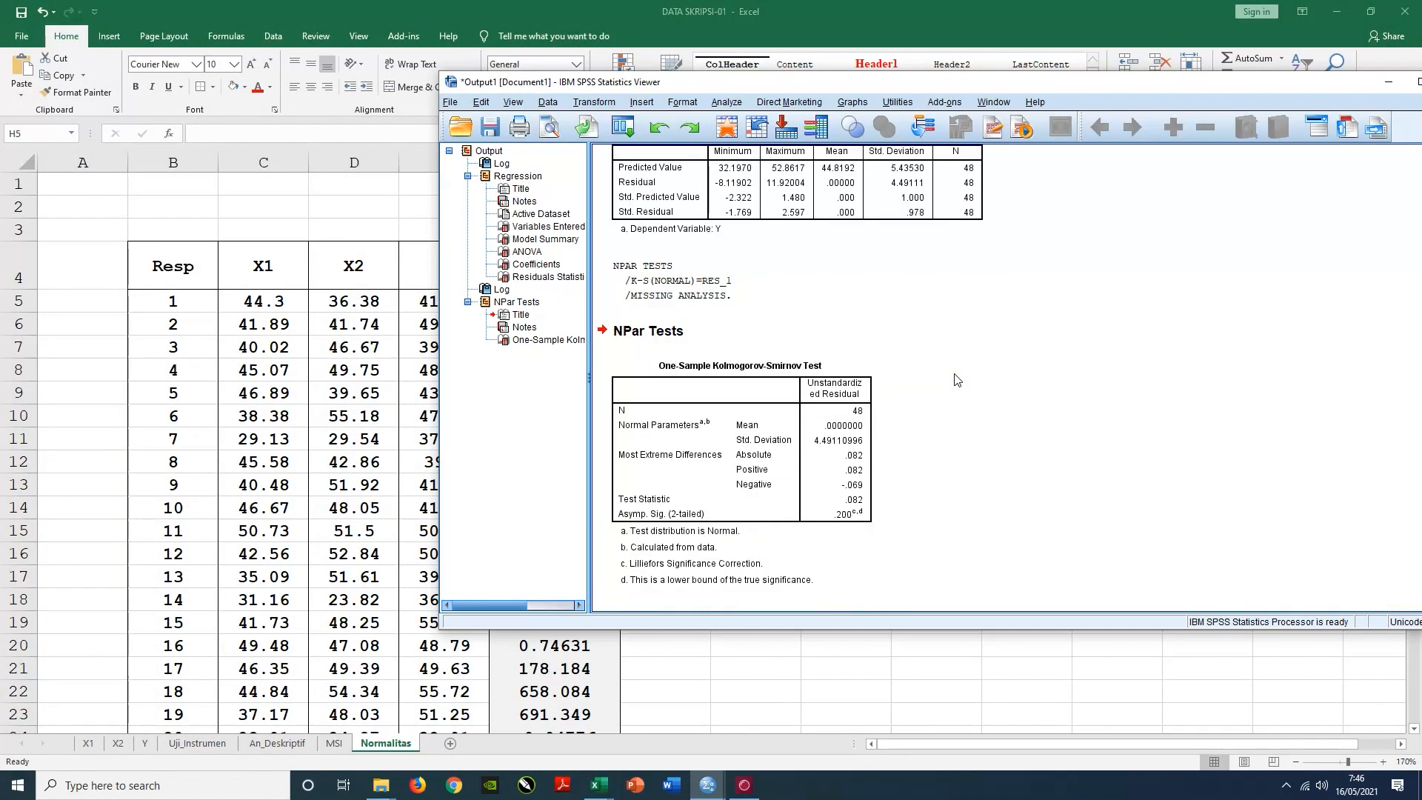
left_click(718, 410)
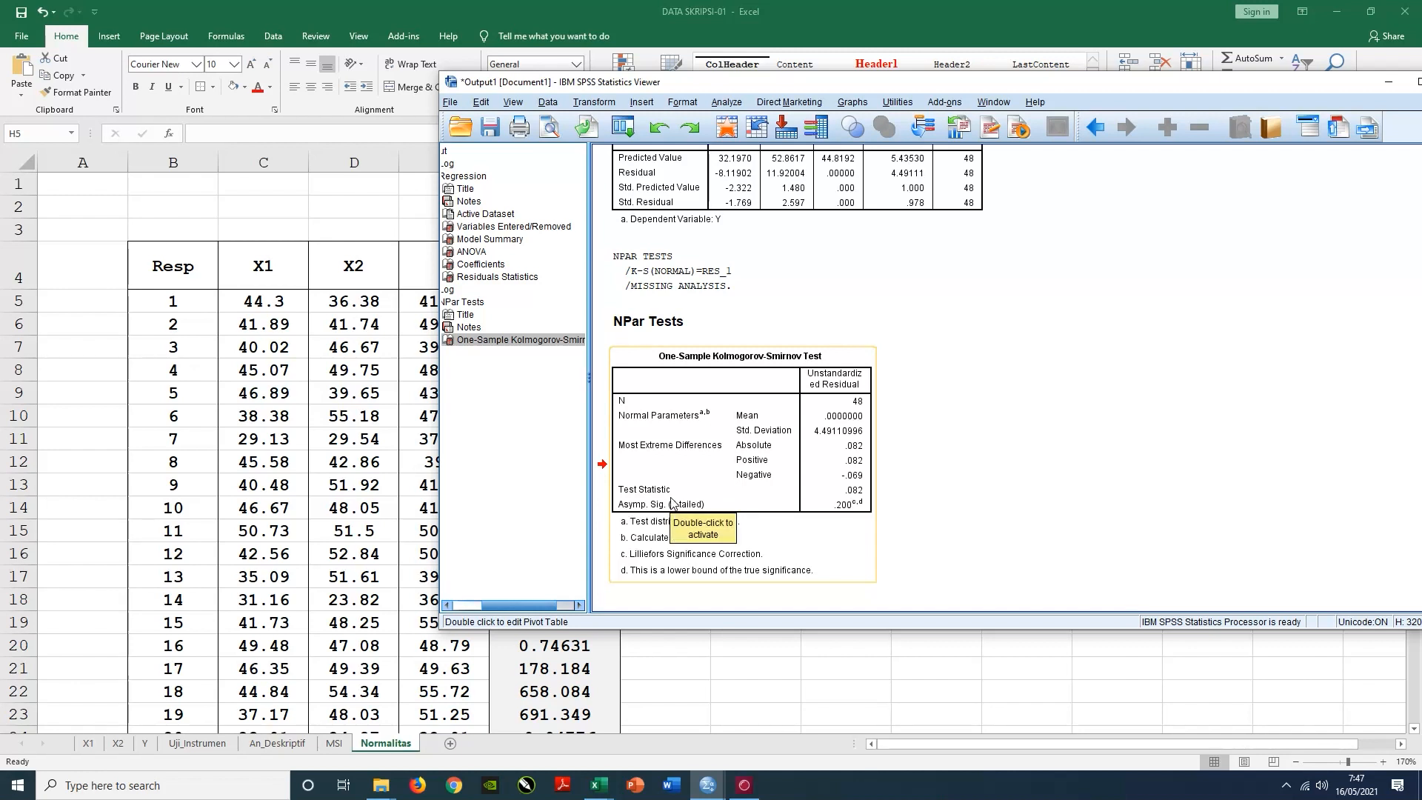
right_click(746, 393)
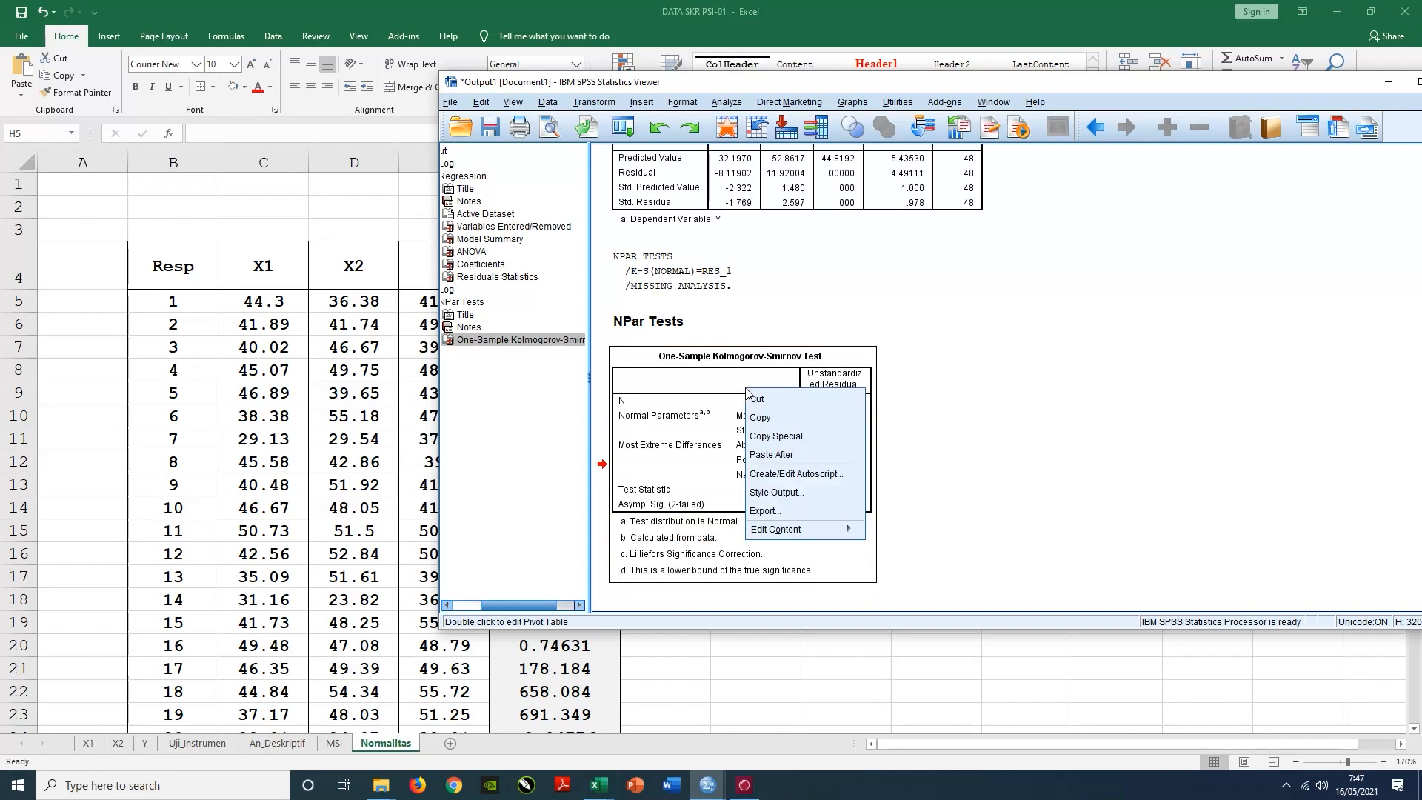
left_click(770, 424)
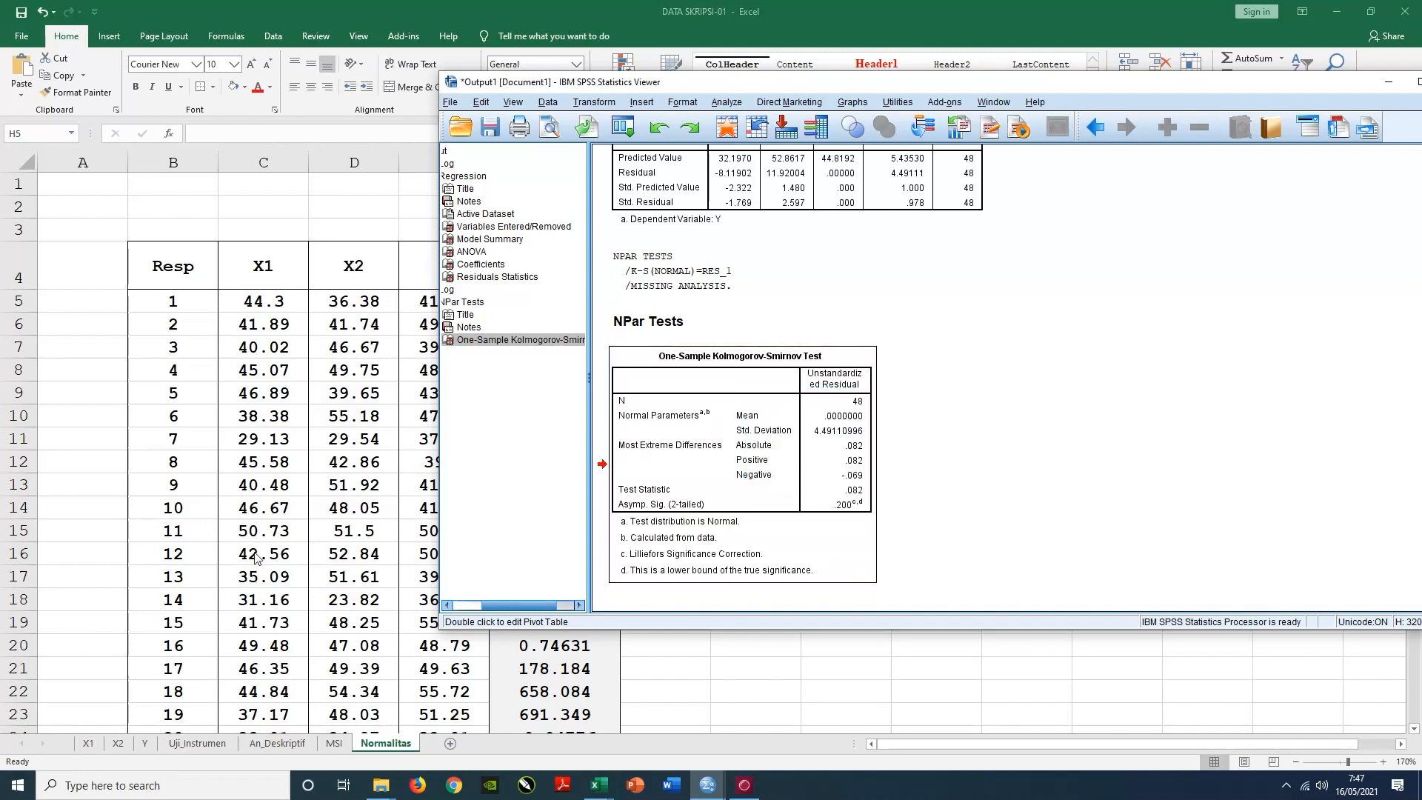
- Switch back to the Normalitas sheet in Excel
left_click(799, 716)
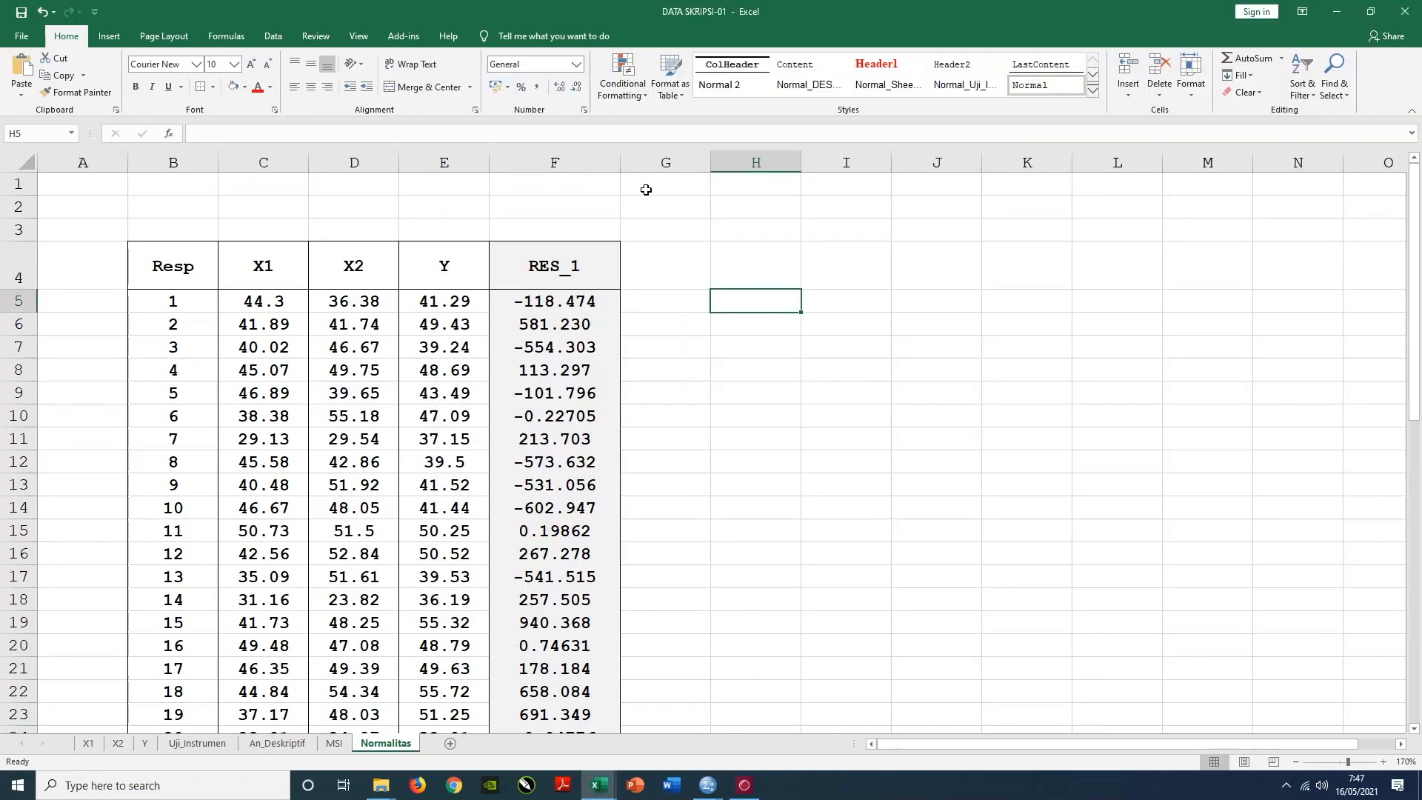
scroll(431, 381, "down", 1)
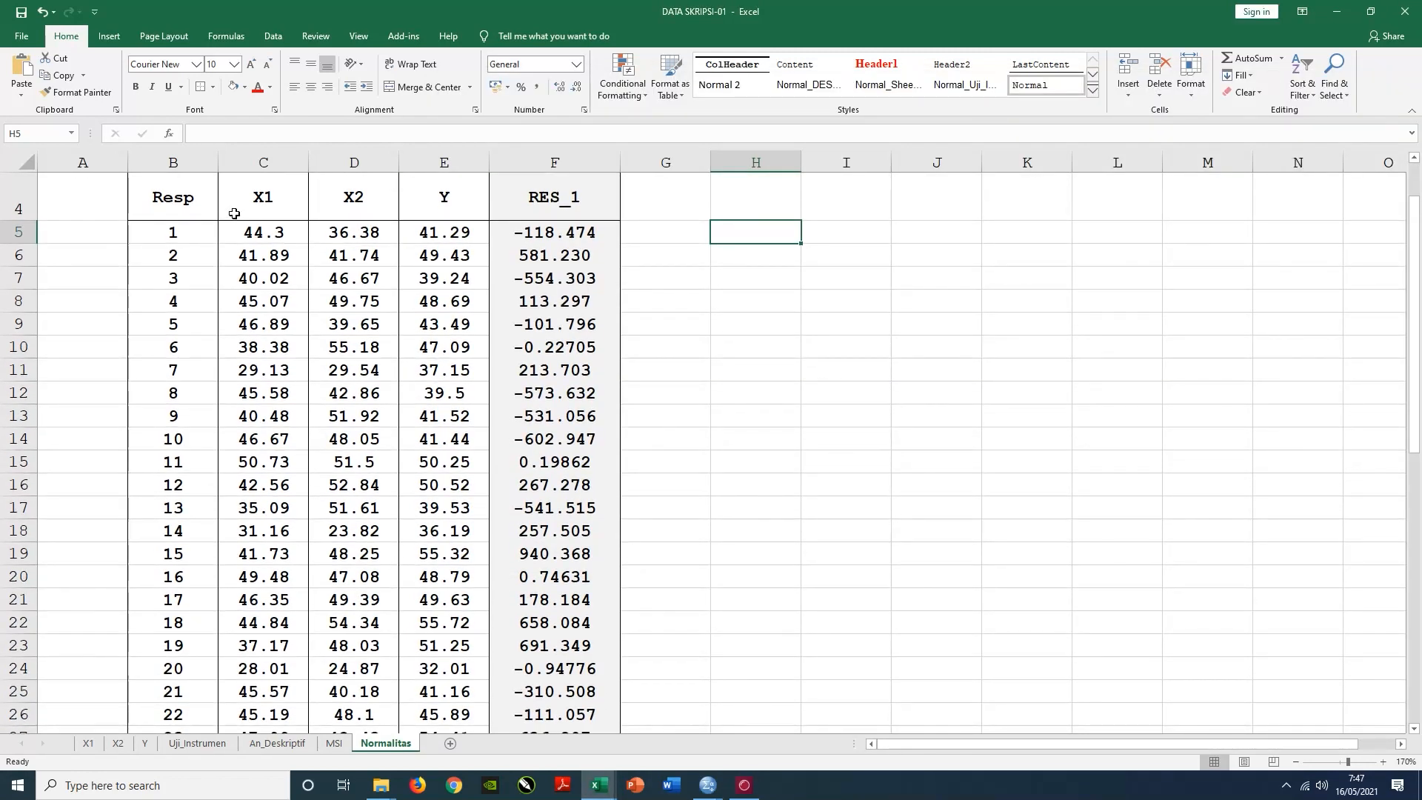
scroll(465, 418, "up", 1)
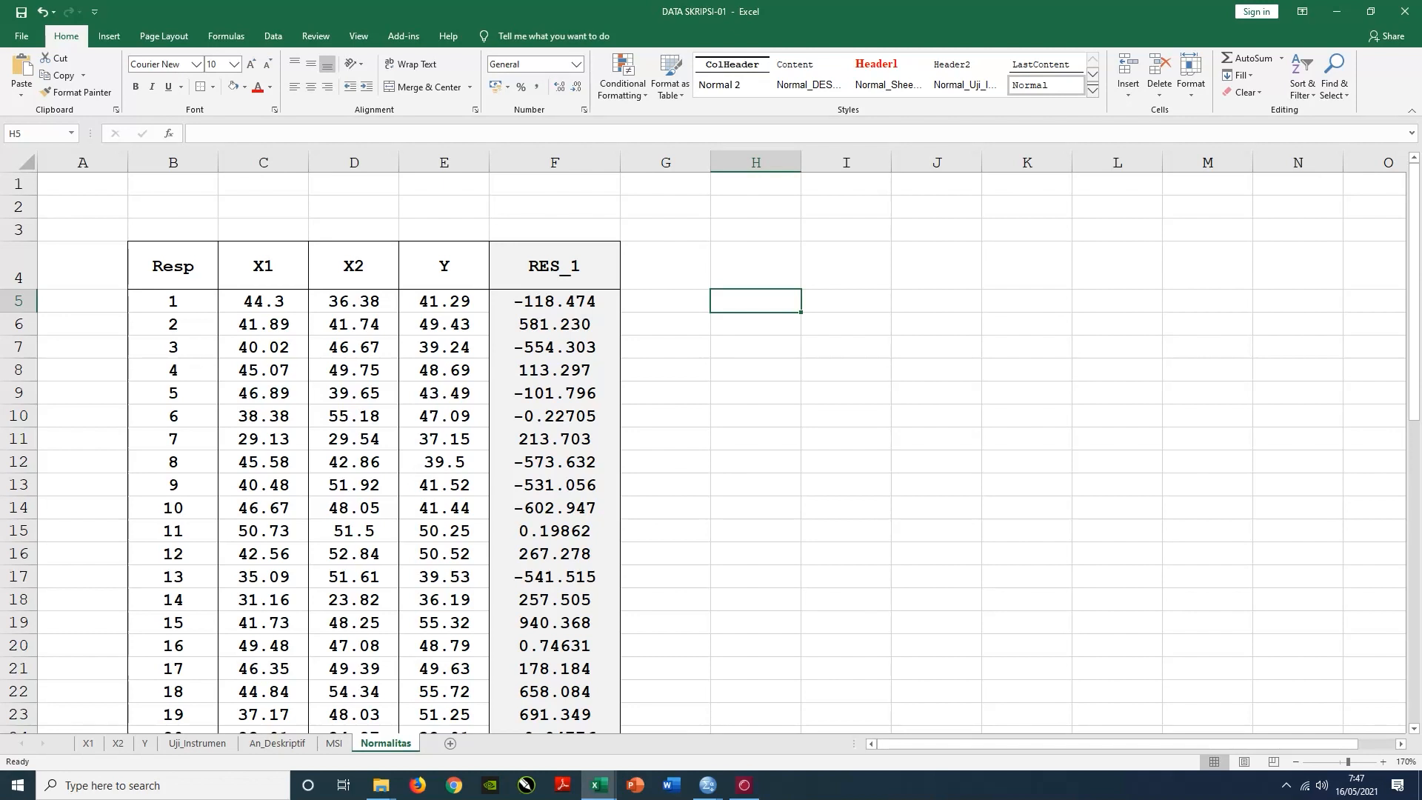
- Paste the copied One-Sample Kolmogorov-Smirnov Test table at cell I4, beside the data block
left_click(784, 251)
left_click(854, 267)
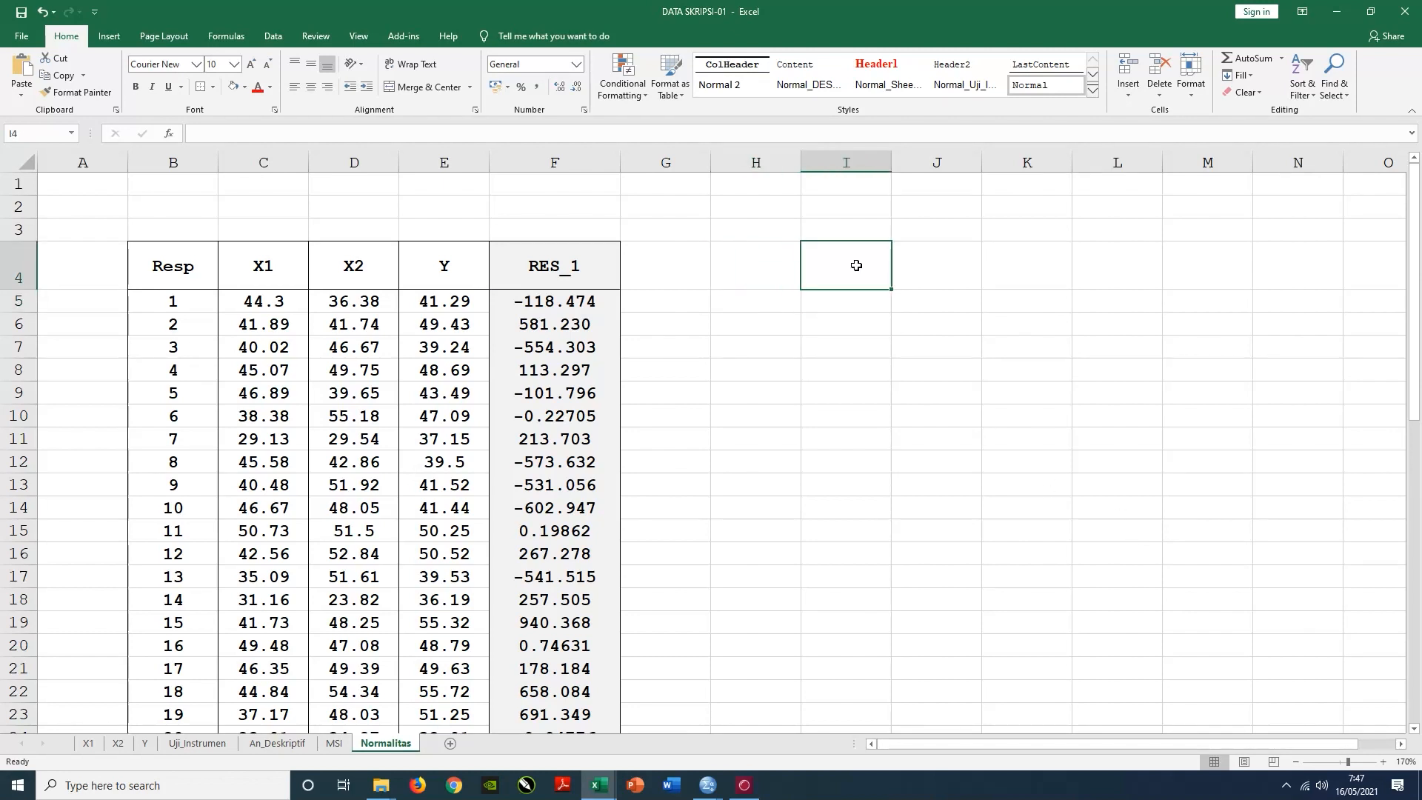
key("ctrl+v")
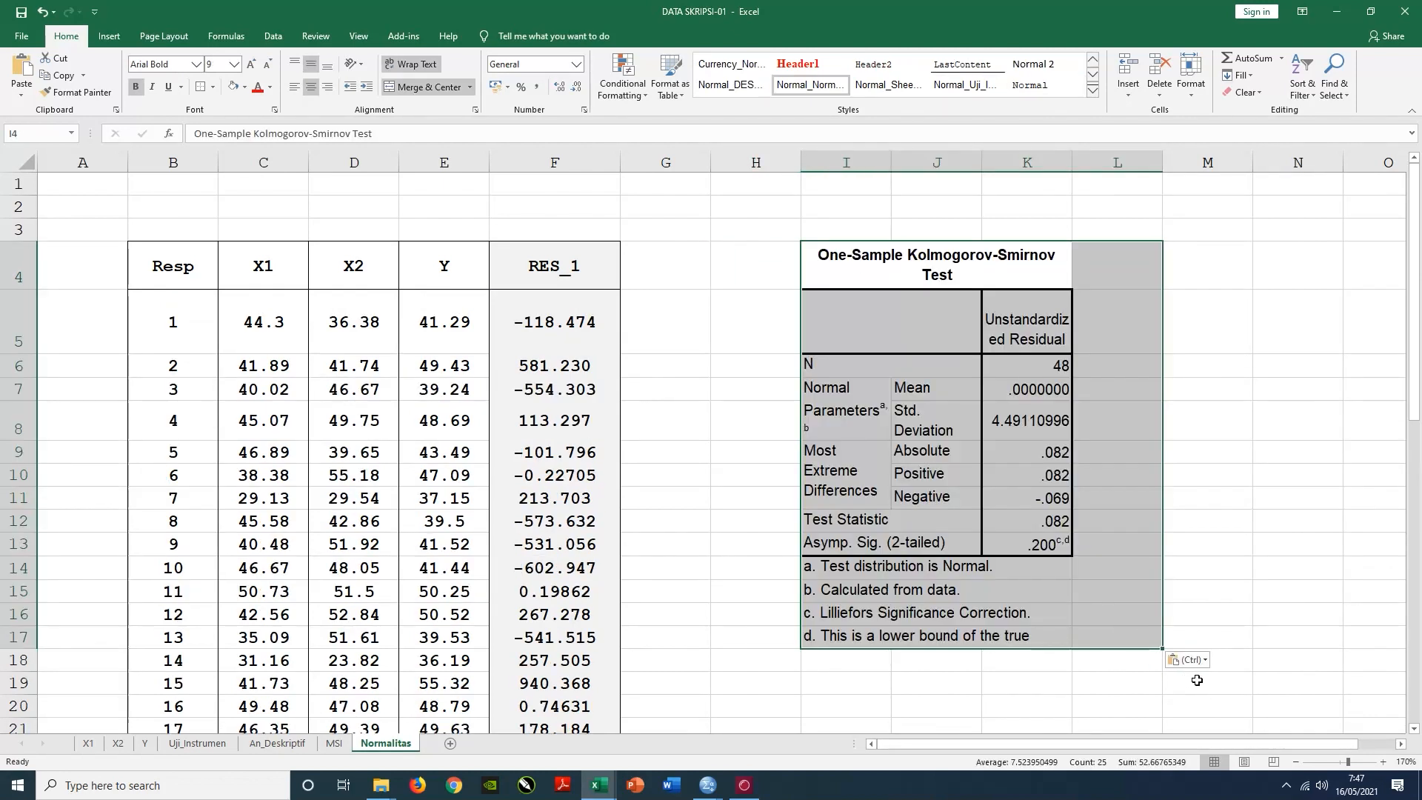
left_click(1221, 588)
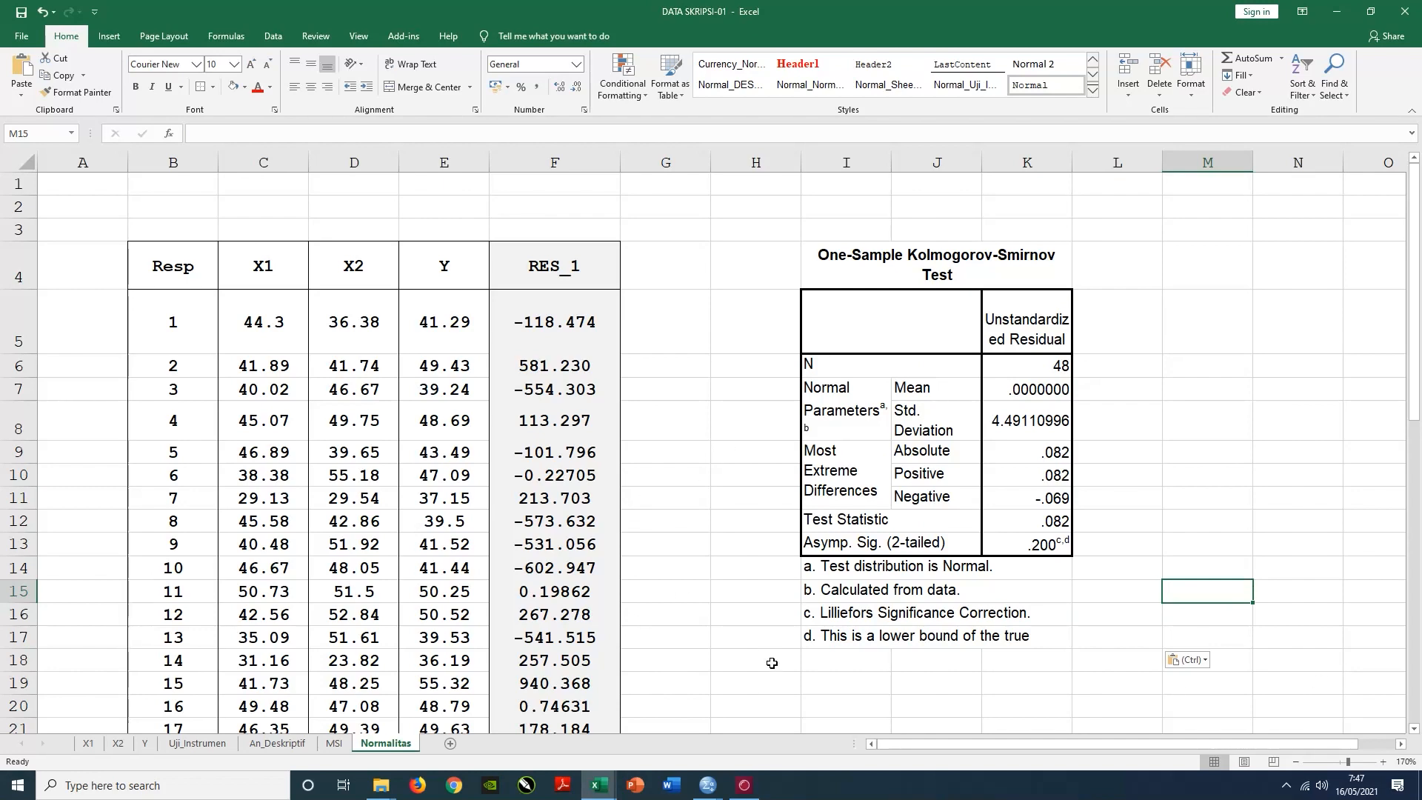
- Undo the paste of the Kolmogorov-Smirnov table beside the data block
scroll(940, 561, "down", 4)
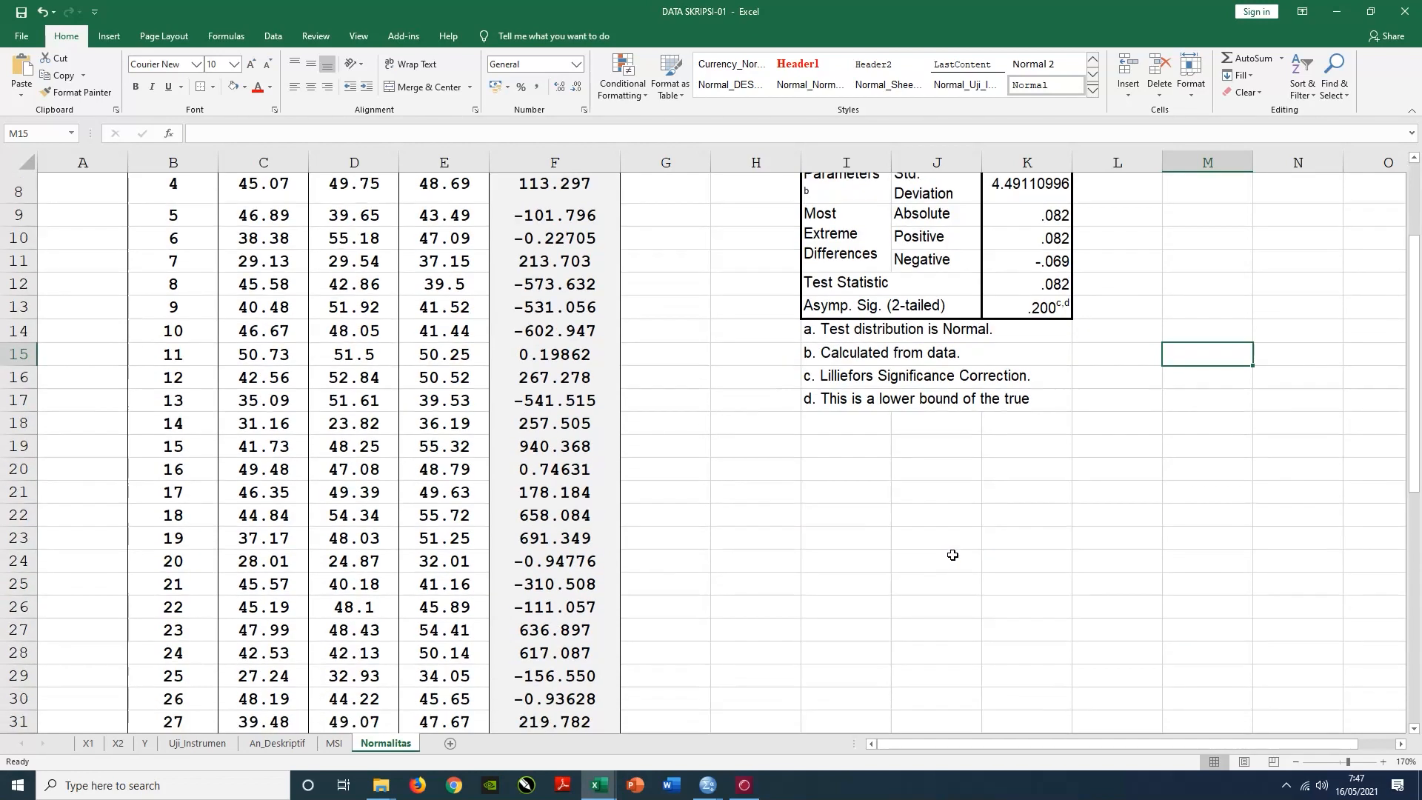
scroll(955, 554, "up", 4)
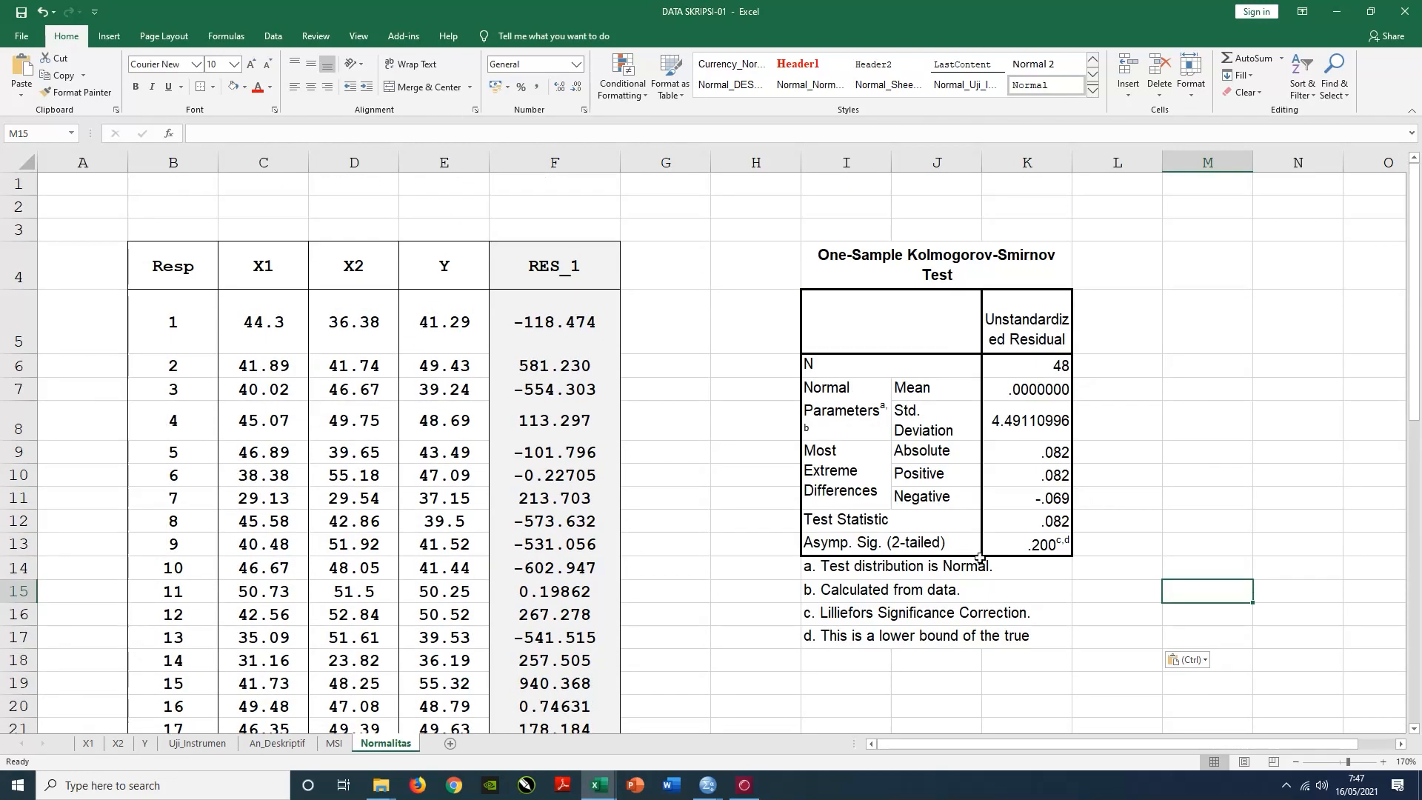
left_click_drag(958, 742, 1081, 742)
left_click(1400, 743)
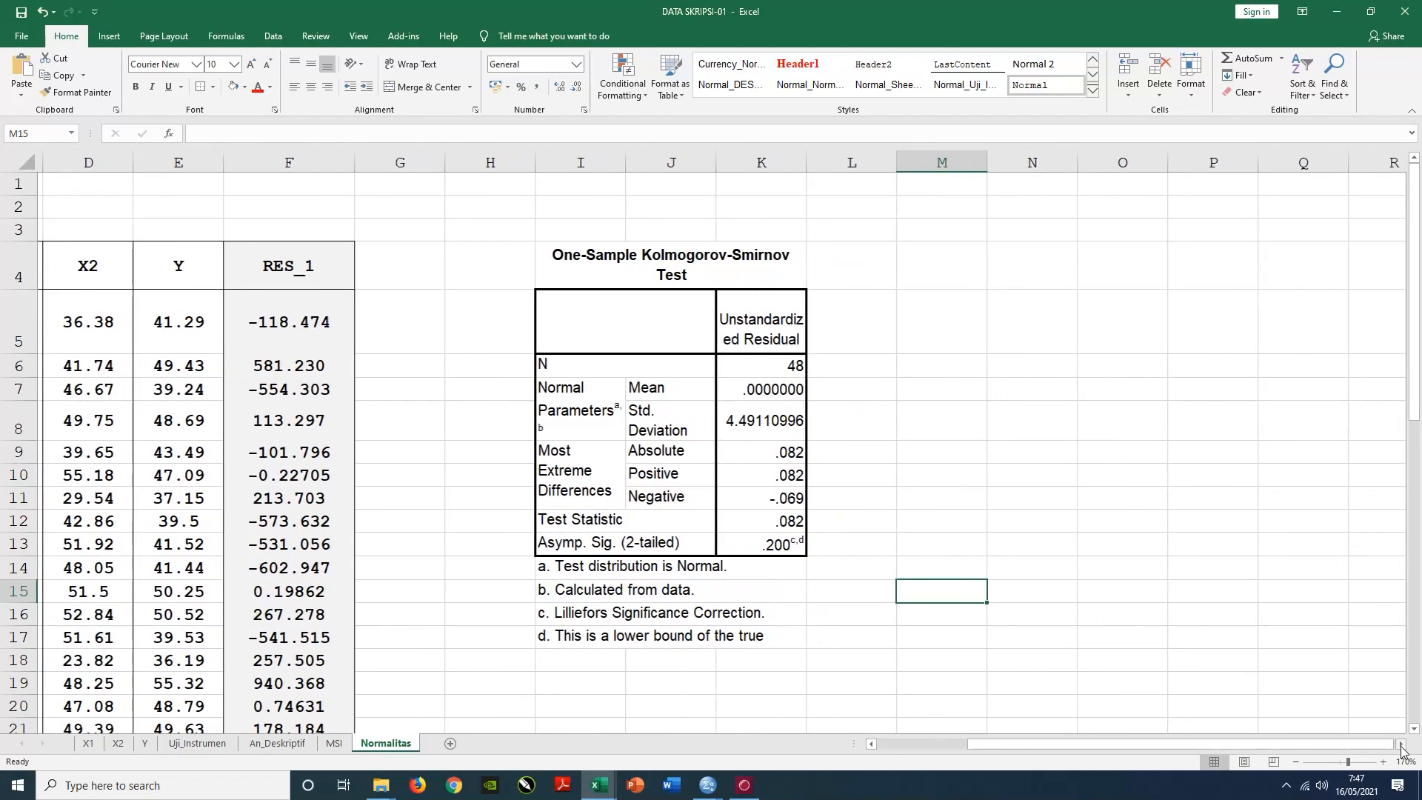
left_click(1400, 744)
left_click(1400, 743)
left_click(1400, 744)
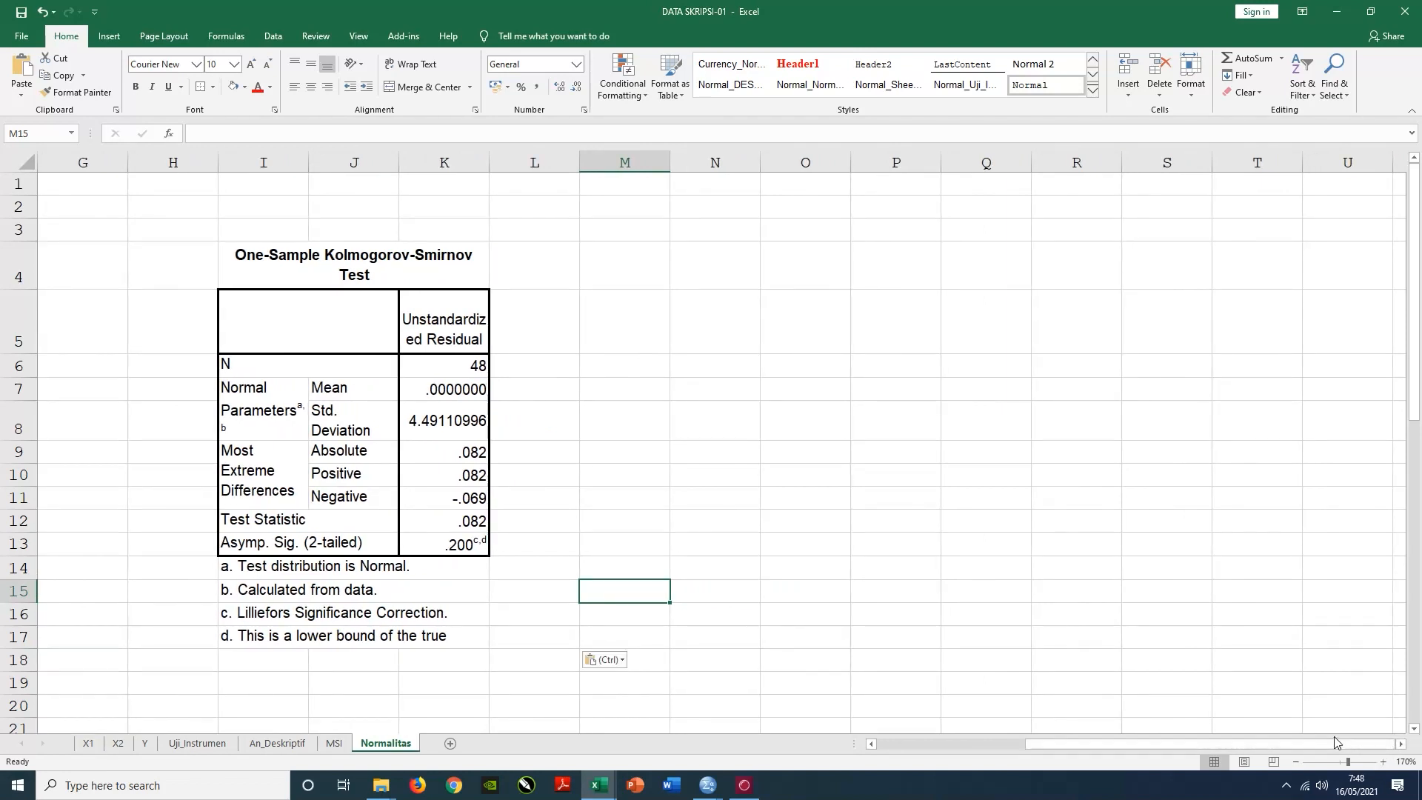
left_click(1400, 745)
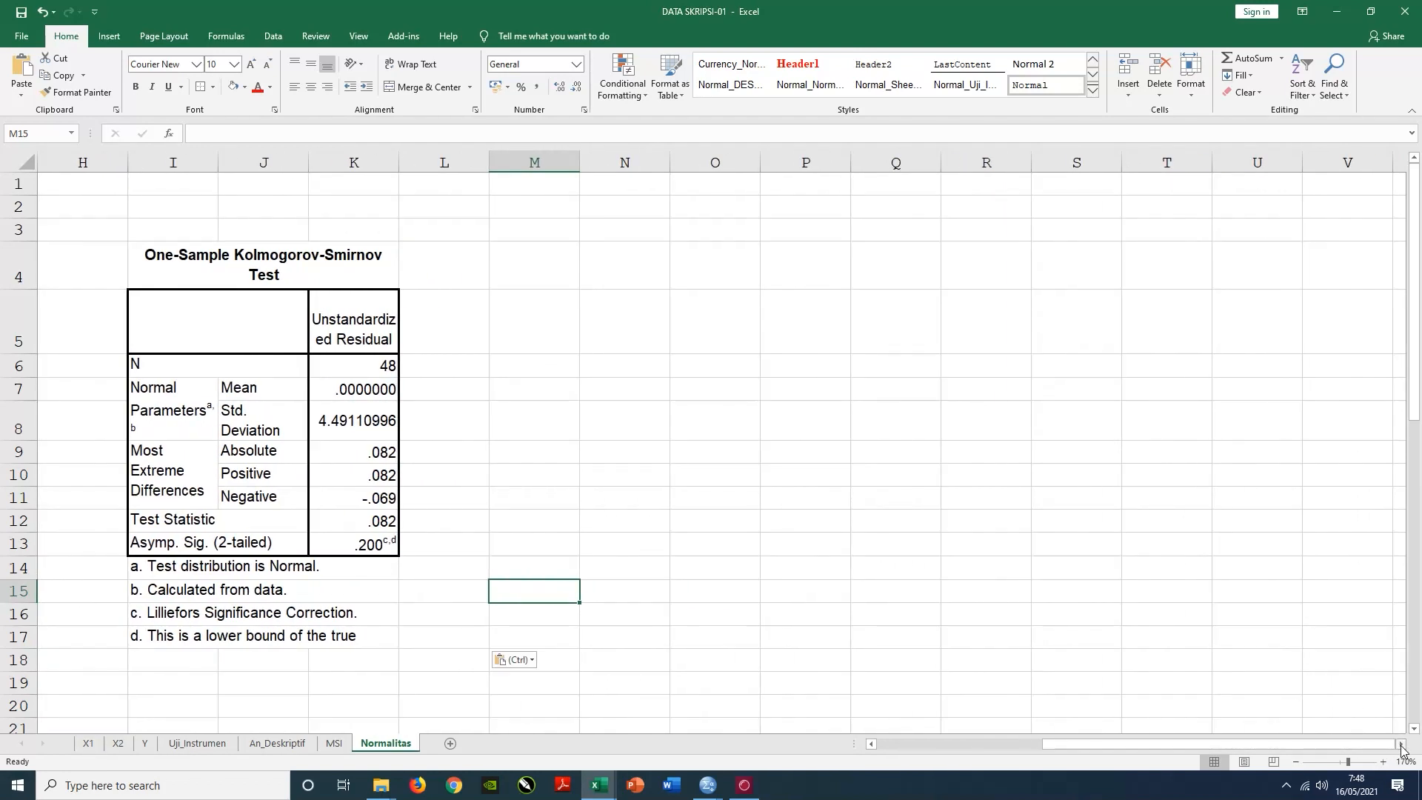
left_click(1400, 745)
left_click(1401, 745)
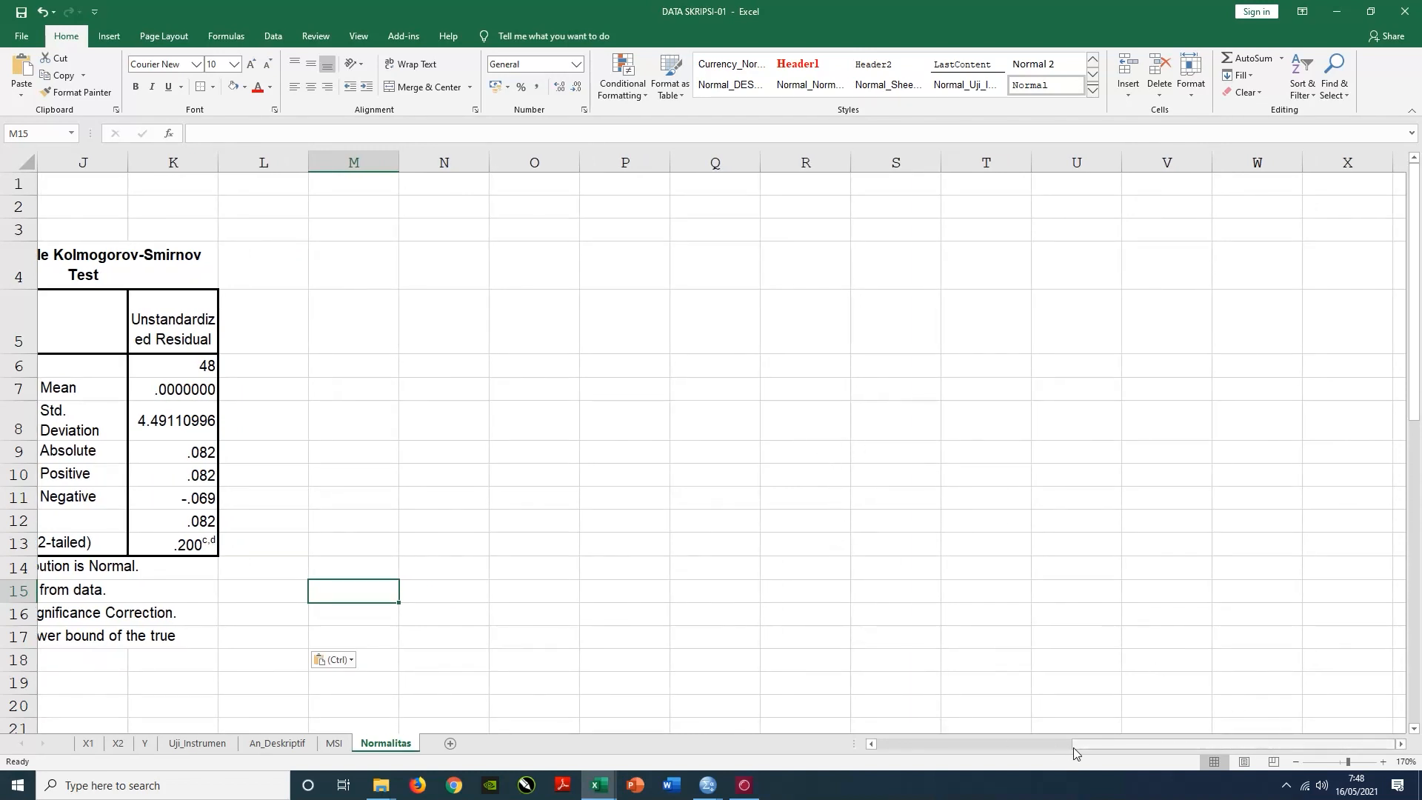
left_click_drag(1099, 743, 820, 748)
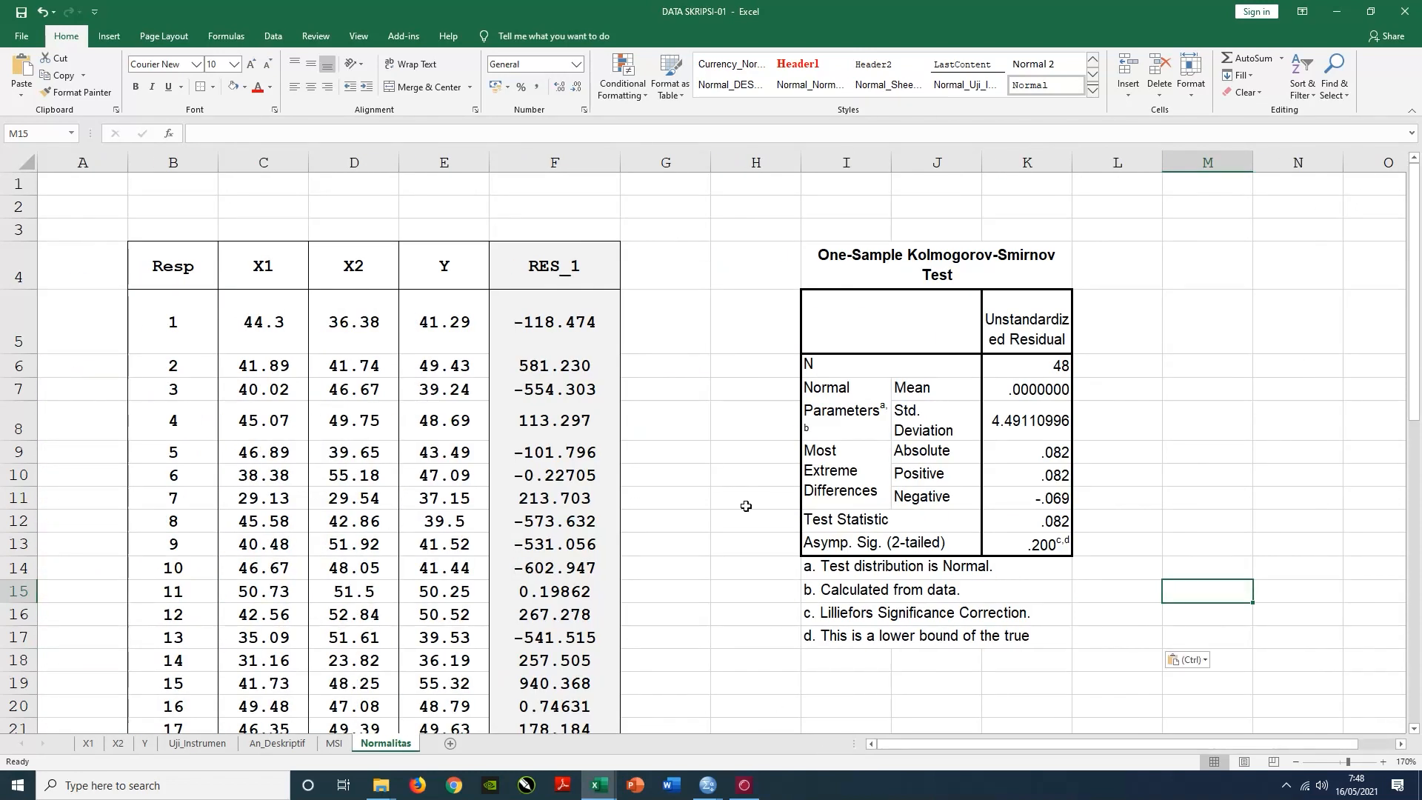
left_click(42, 12)
- Paste the copied One-Sample Kolmogorov-Smirnov Test table at cell B56, below the data block
scroll(613, 404, "down", 15)
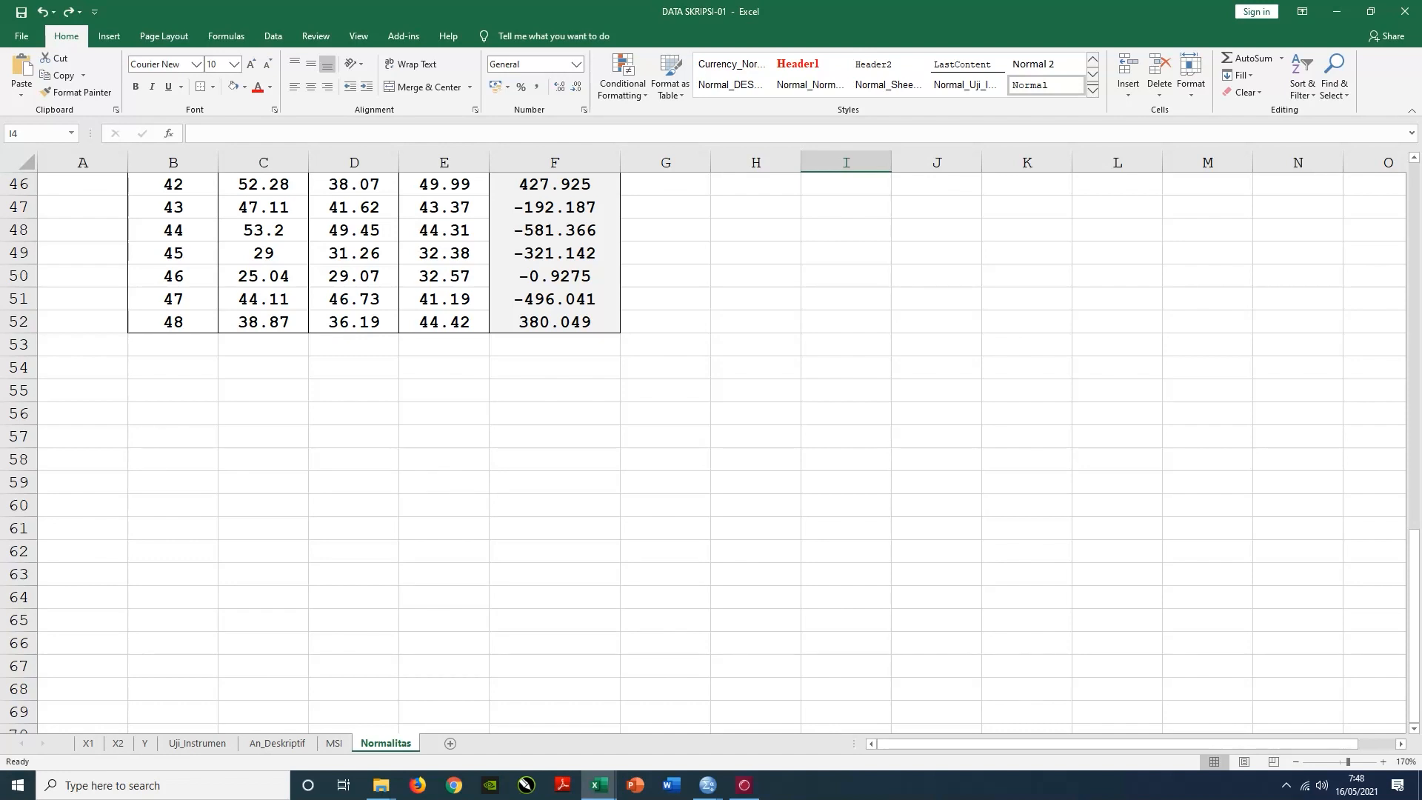
left_click(168, 414)
key("ctrl+v")
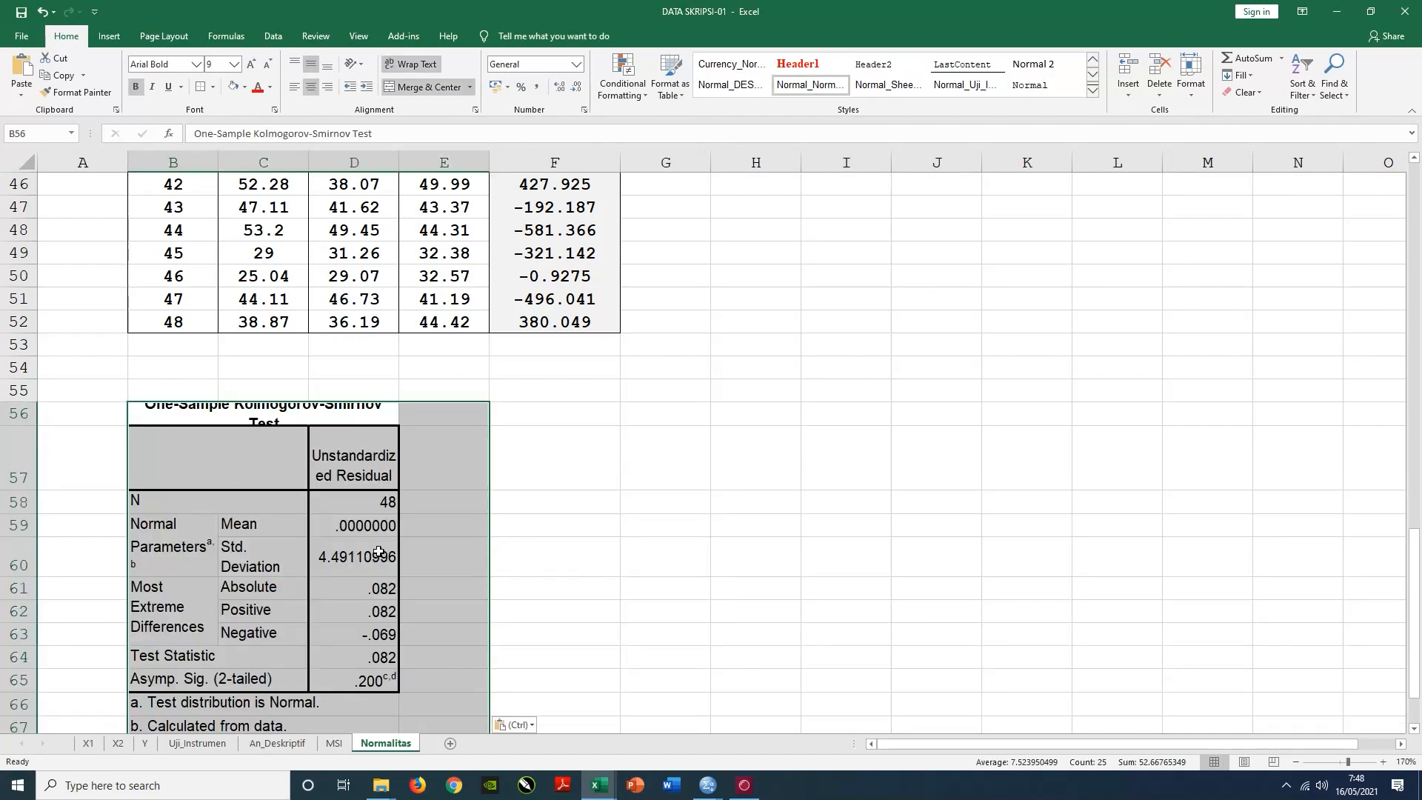
left_click(600, 502)
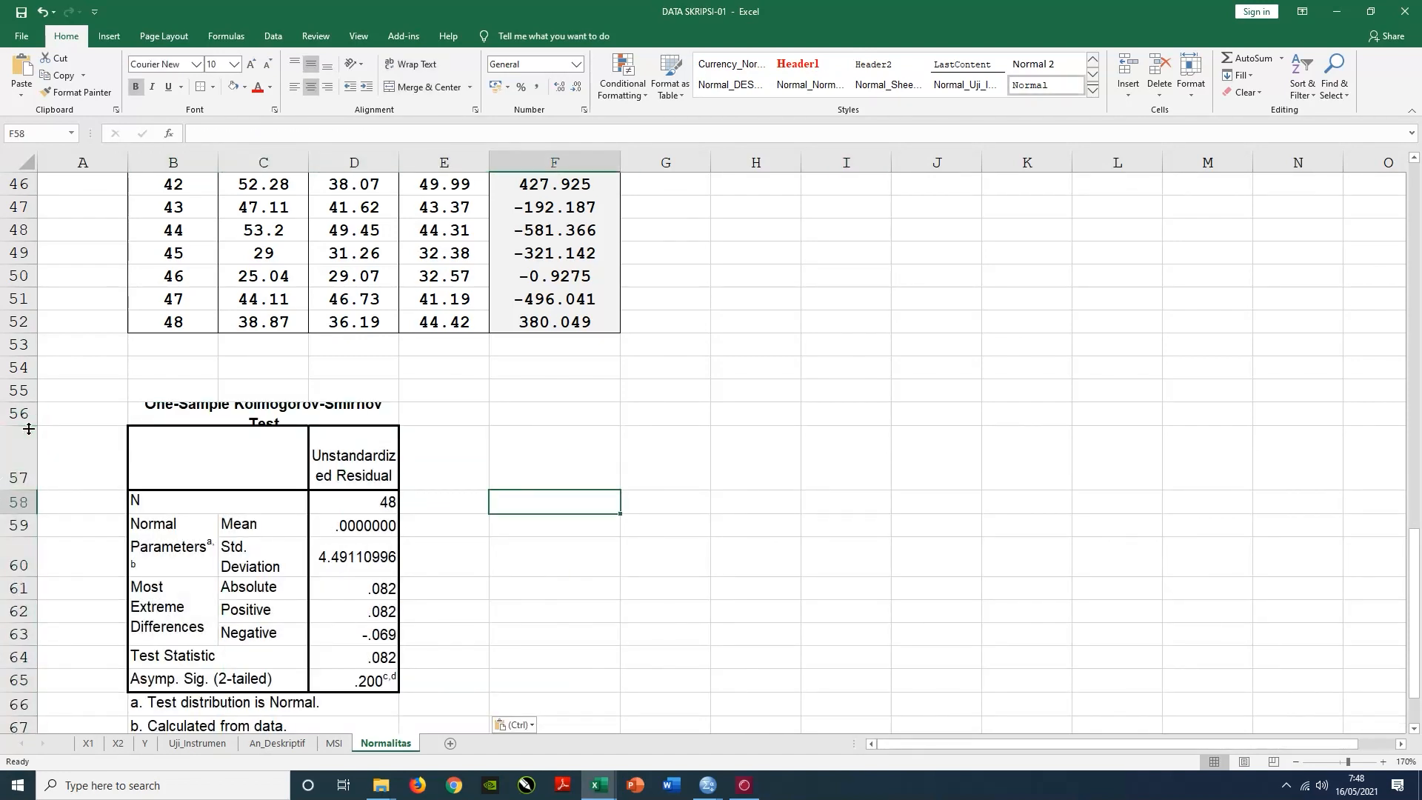
- Increase the height of row 56 and widen columns C, D and E so the test table's title and labels fit
left_click_drag(28, 429, 29, 457)
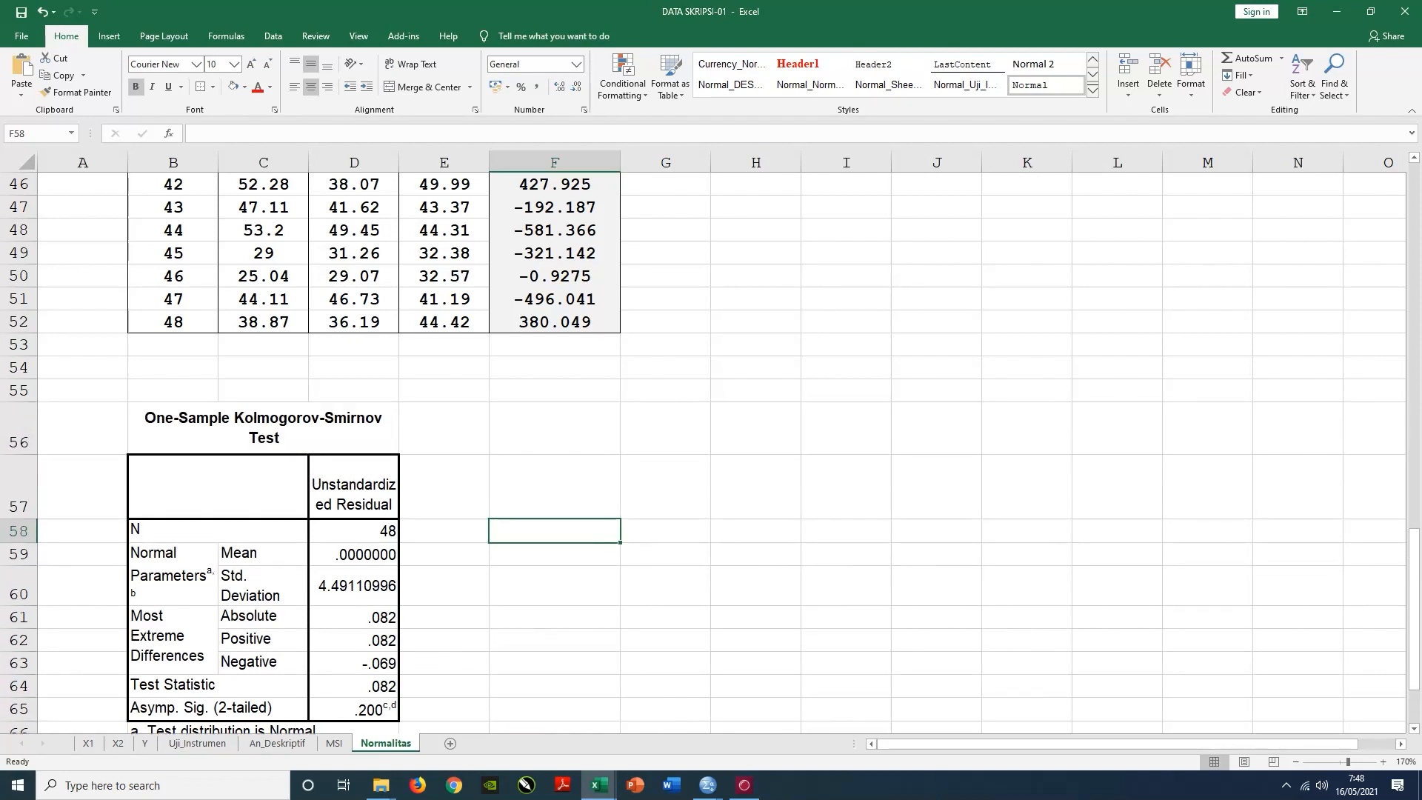
left_click_drag(398, 162, 422, 165)
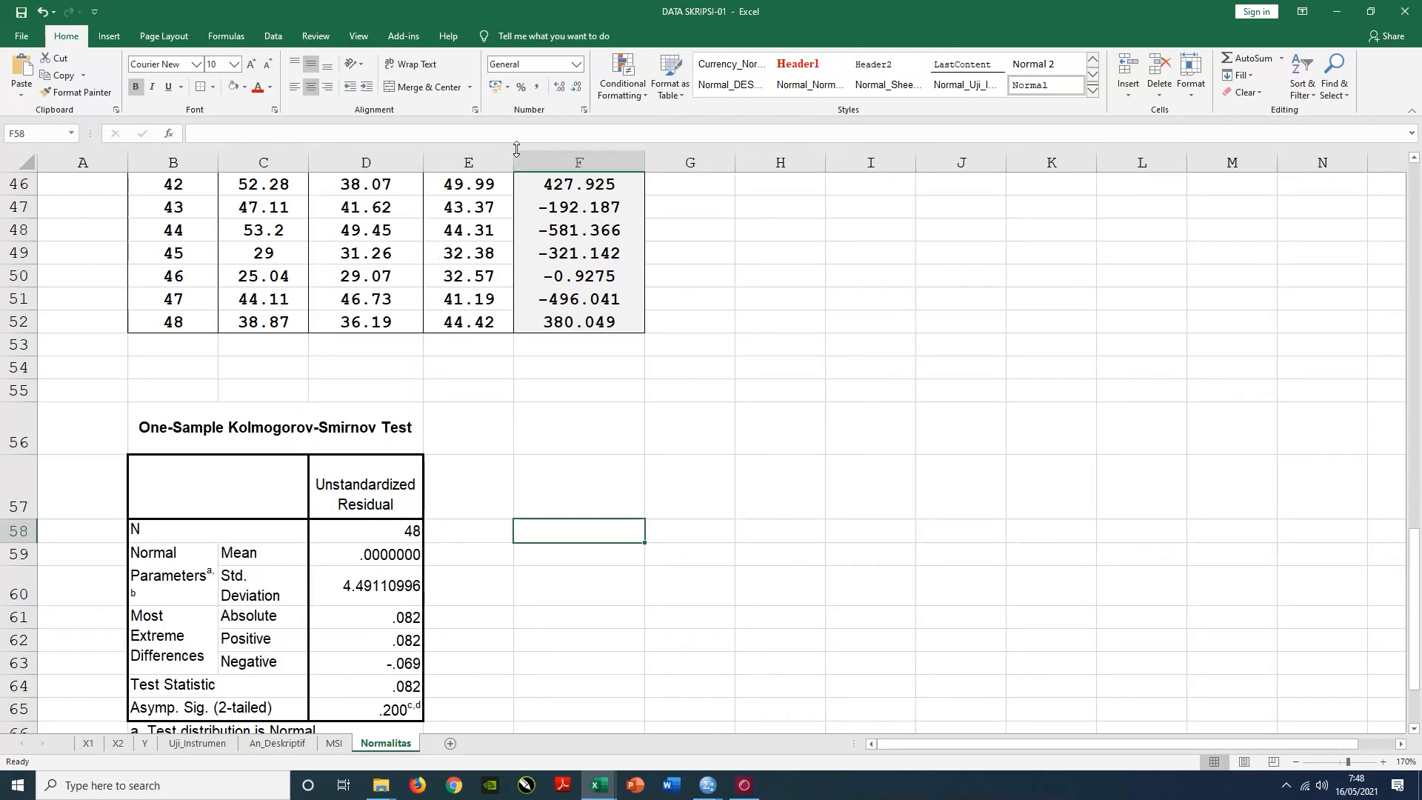
left_click_drag(514, 162, 540, 162)
left_click(345, 164)
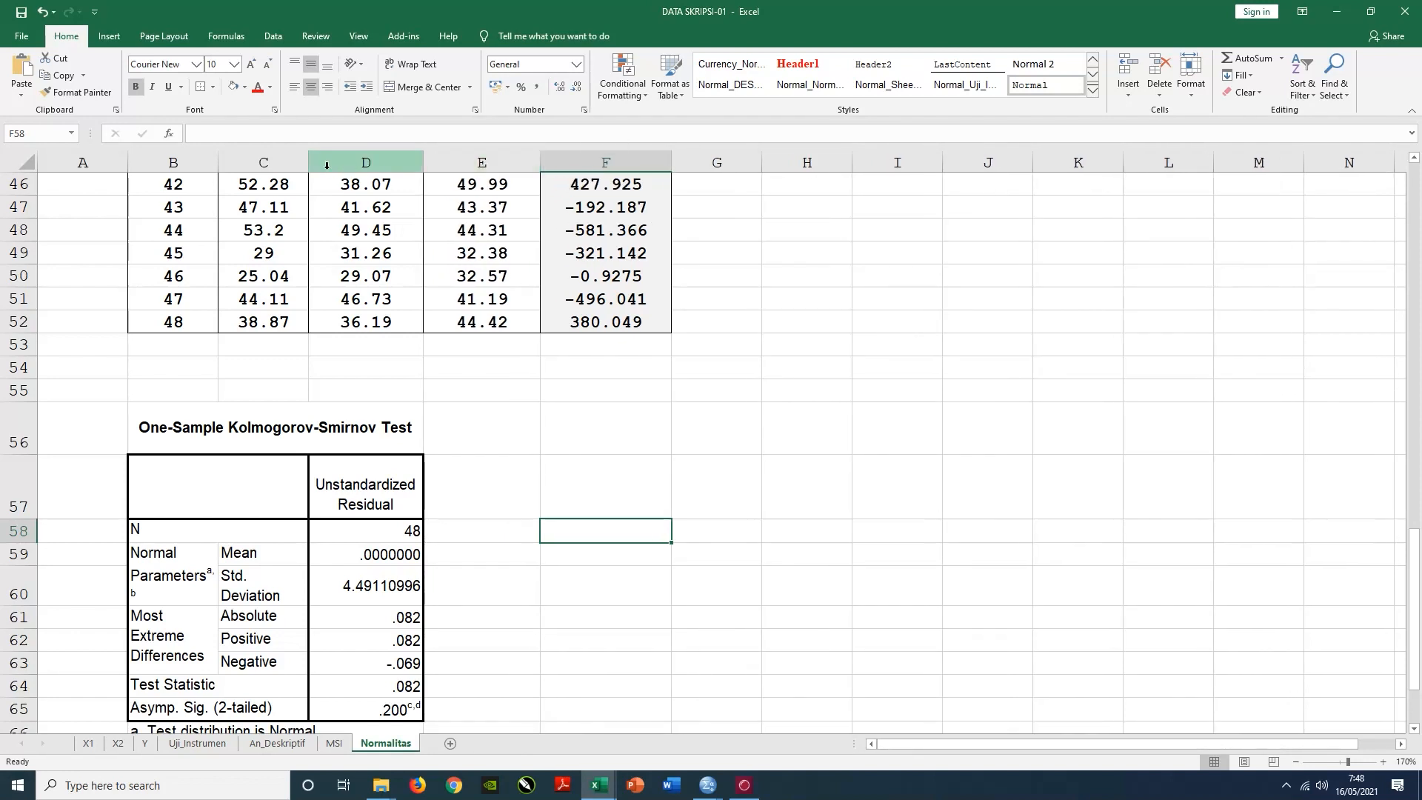
left_click_drag(308, 162, 326, 166)
left_click_drag(333, 167, 333, 166)
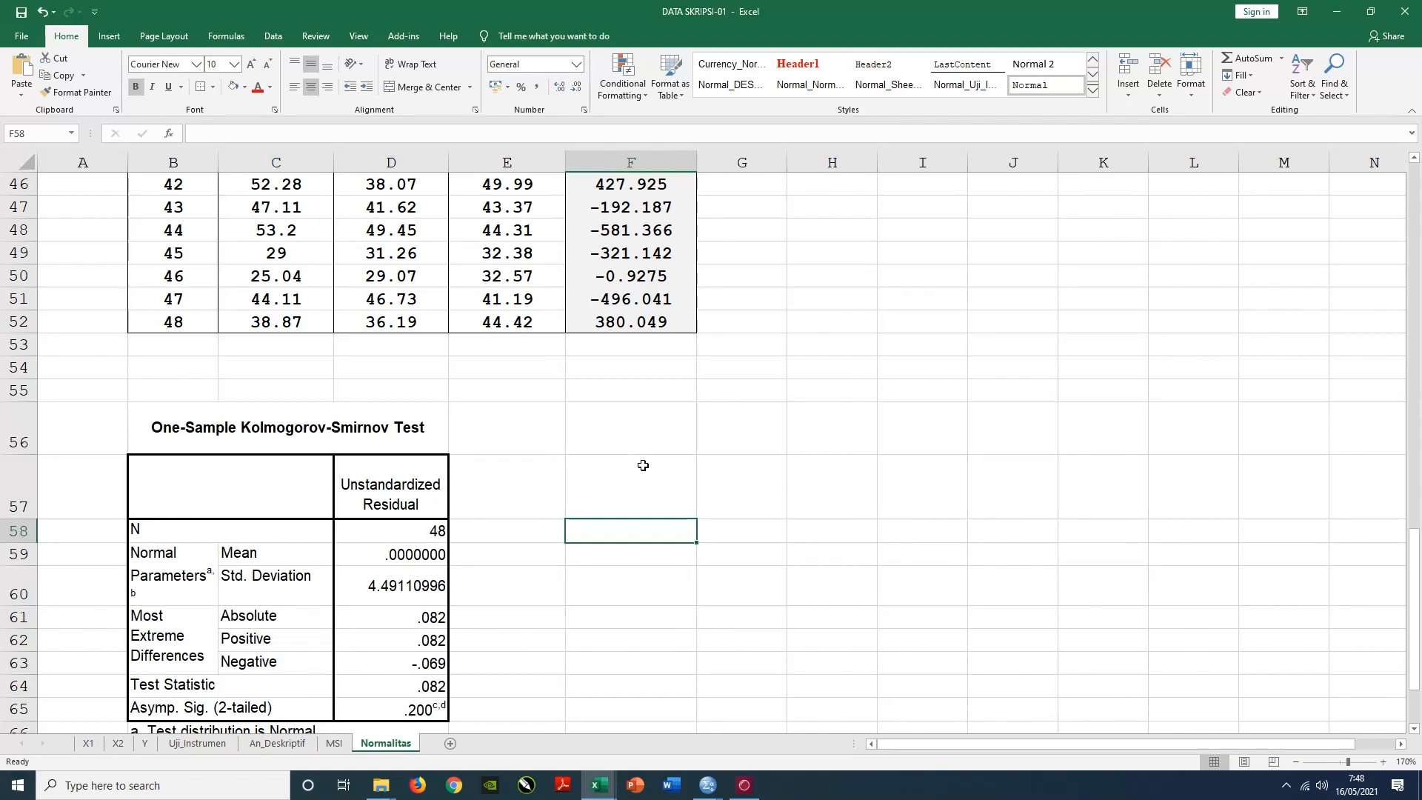
left_click(812, 437)
- Make the Asymp. Sig. (2-tailed) label in B65 and its value in D65 bold
scroll(603, 543, "down", 3)
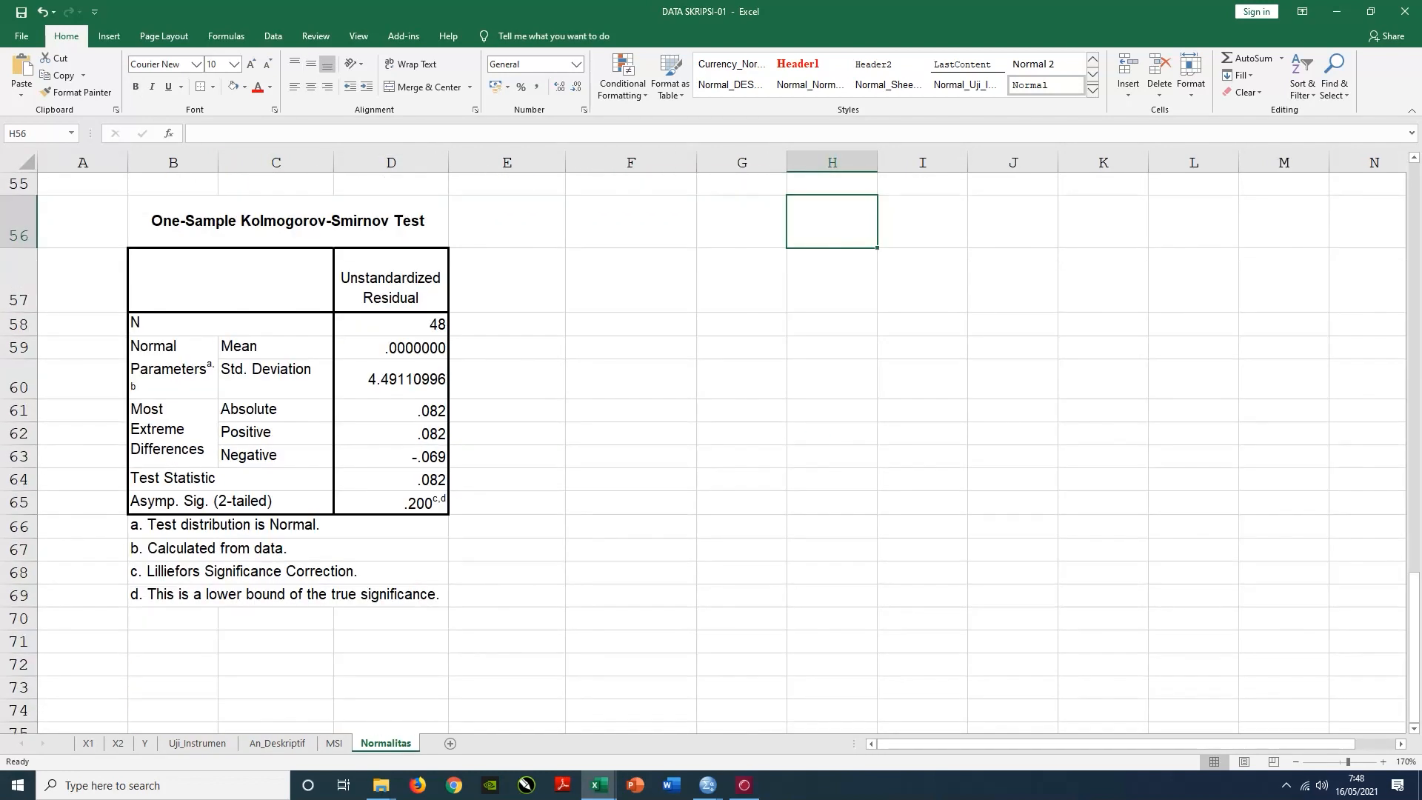
left_click(406, 503)
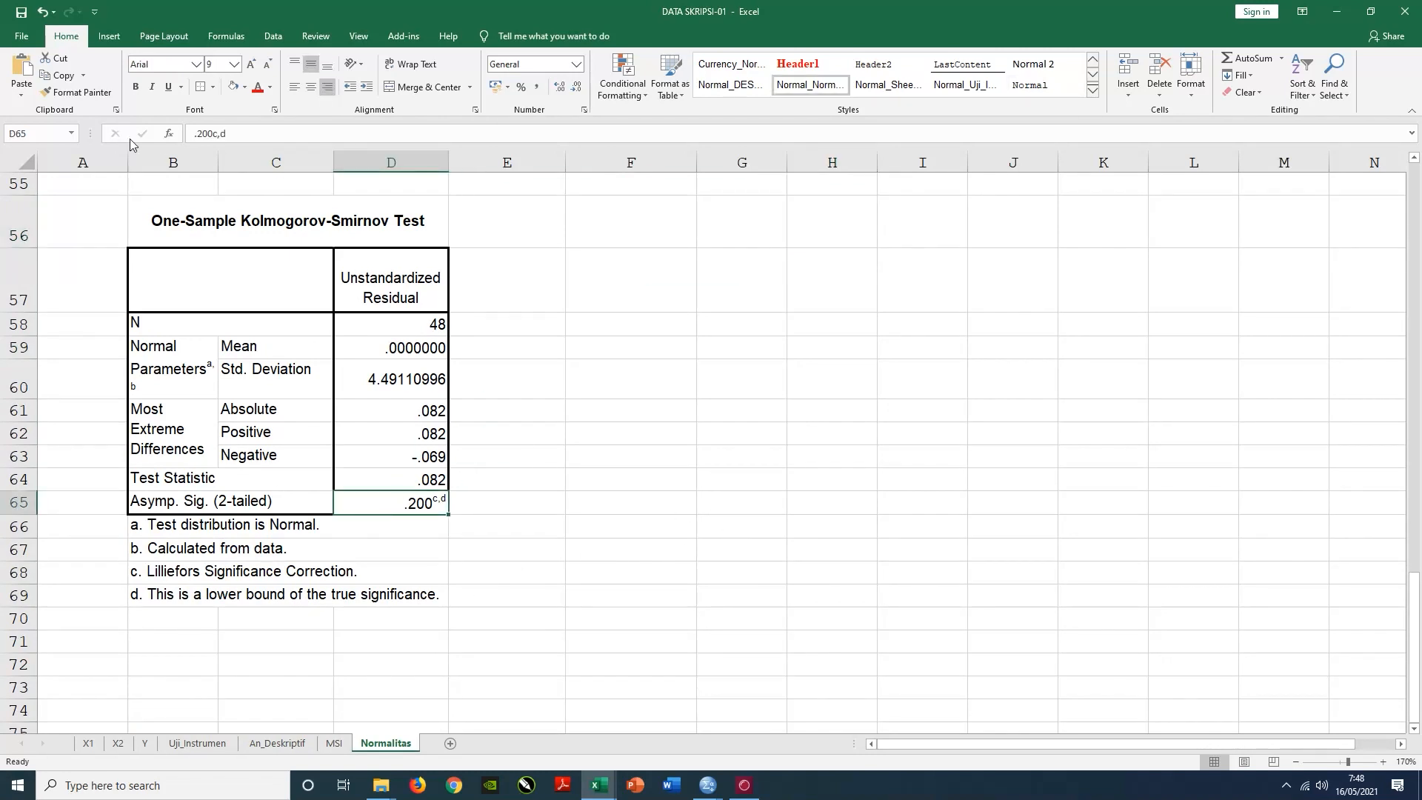
key("ctrl+b")
left_click(226, 504)
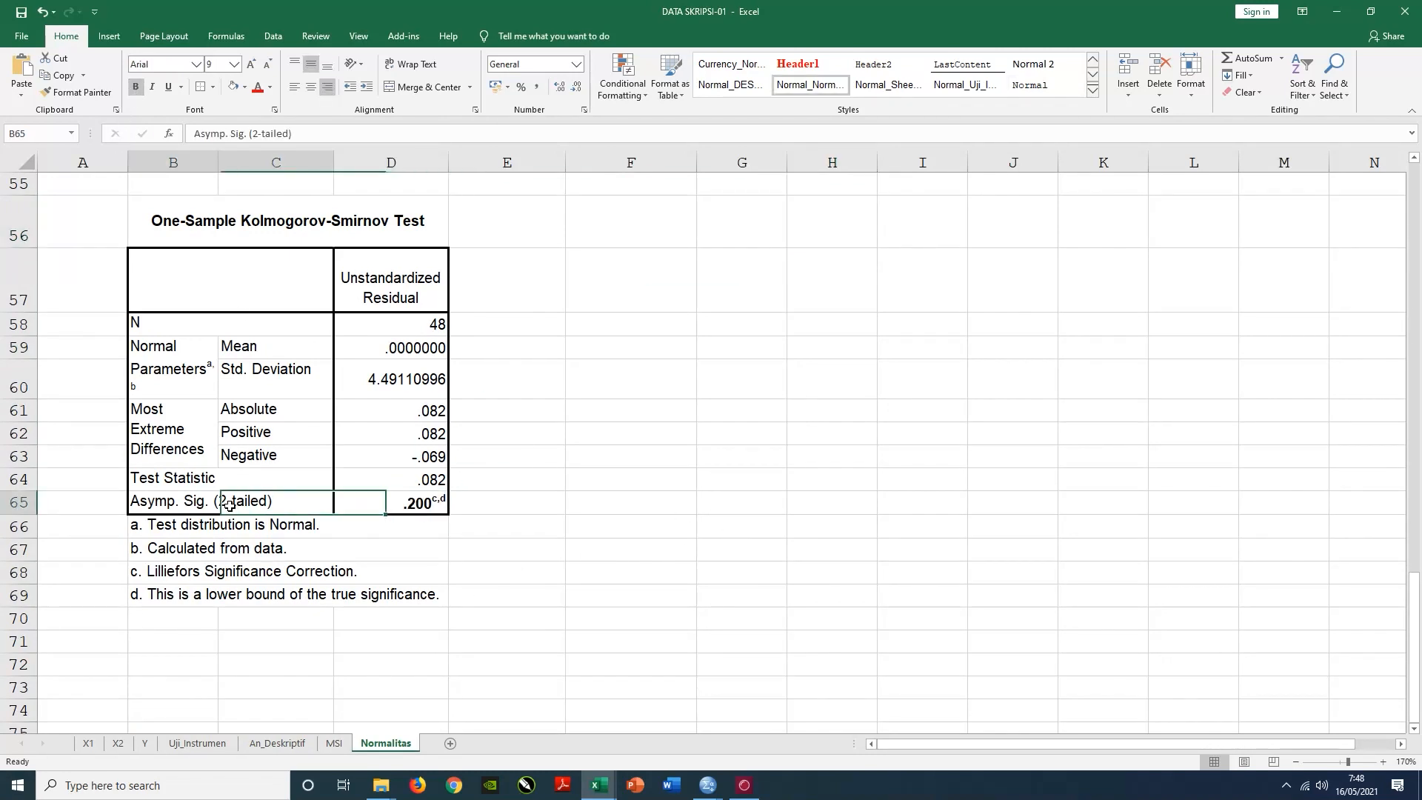
left_click(136, 89)
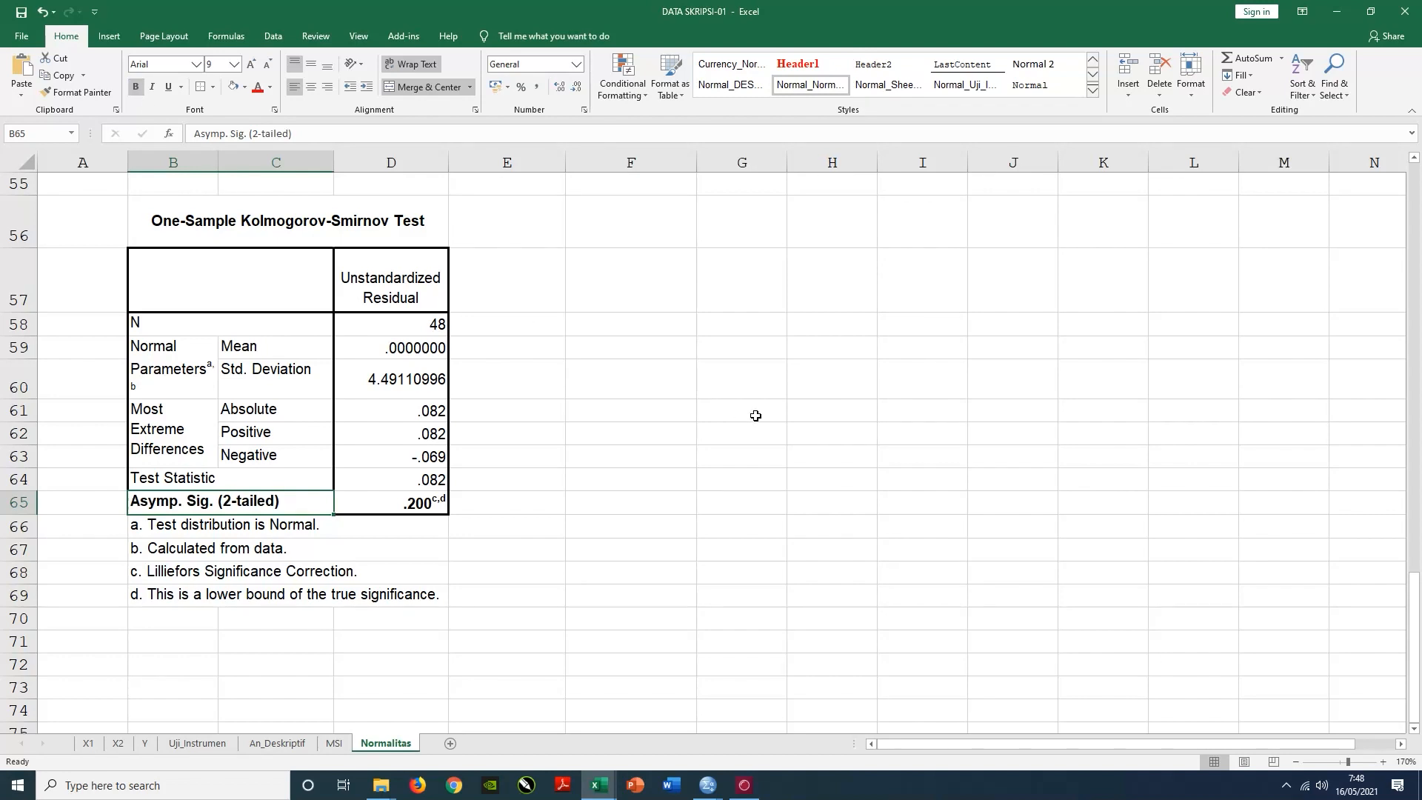
left_click(755, 414)
- Review the RES_1 column of the data block and the Asymp. Sig. (2-tailed) row of the Kolmogorov-Smirnov table
scroll(770, 442, "up", 18)
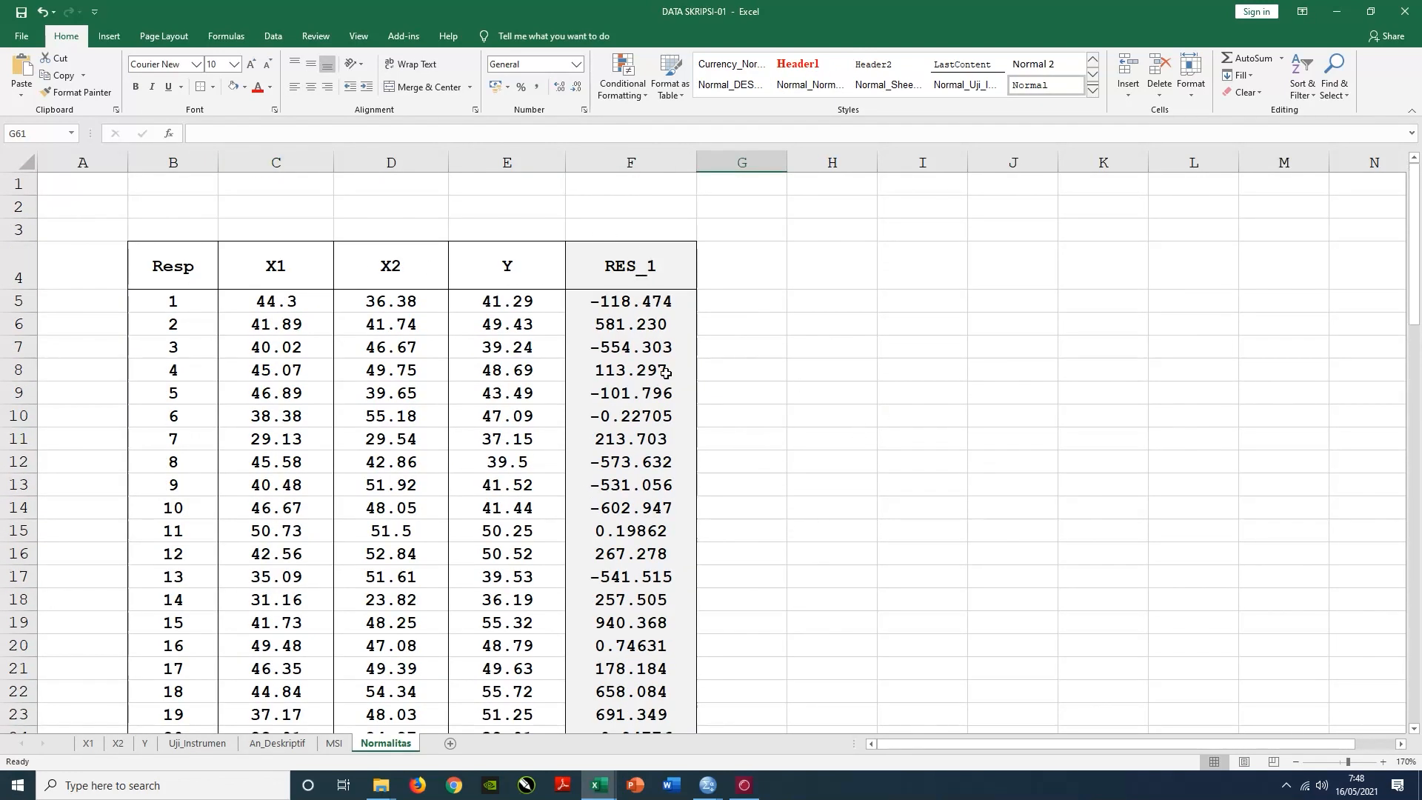
left_click(625, 161)
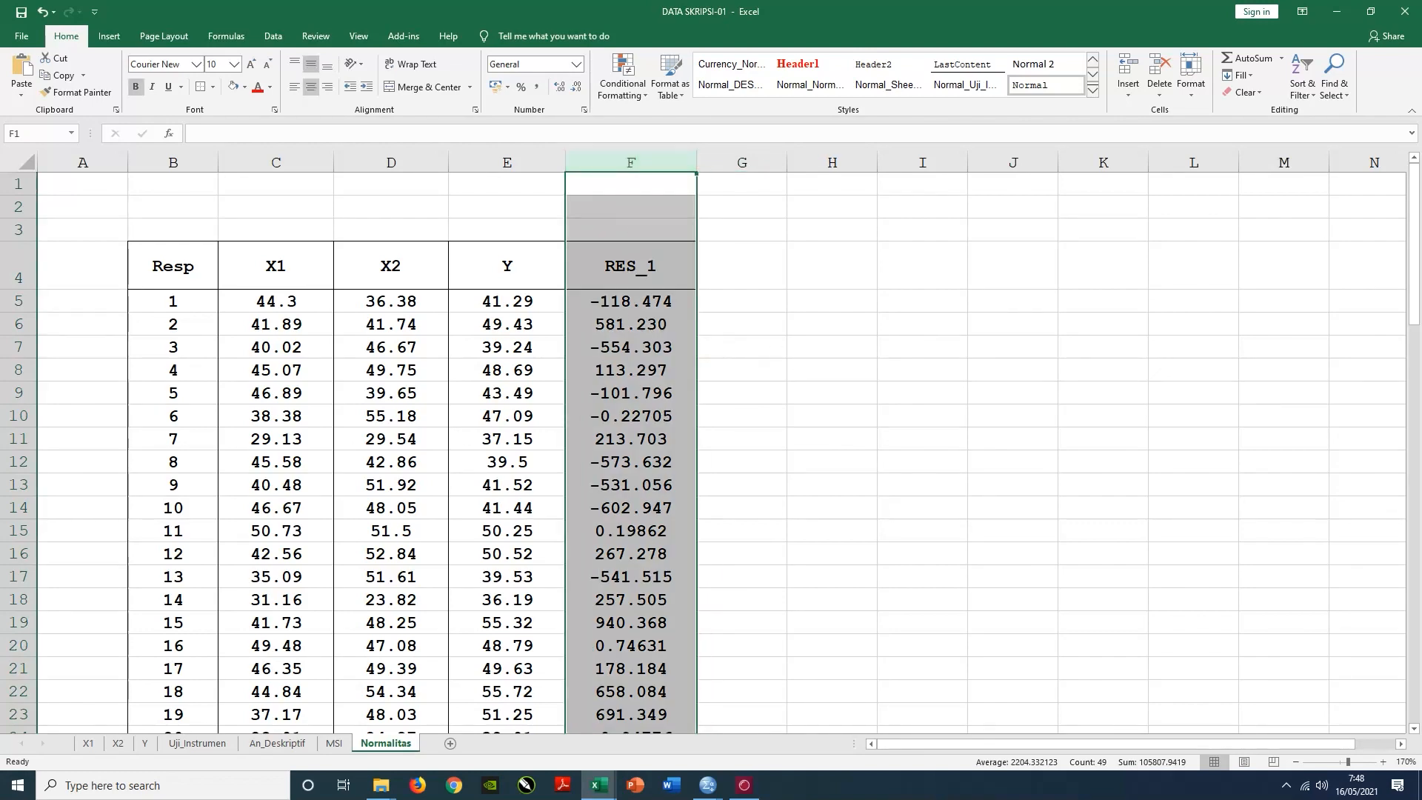
left_click(626, 323)
scroll(657, 395, "down", 17)
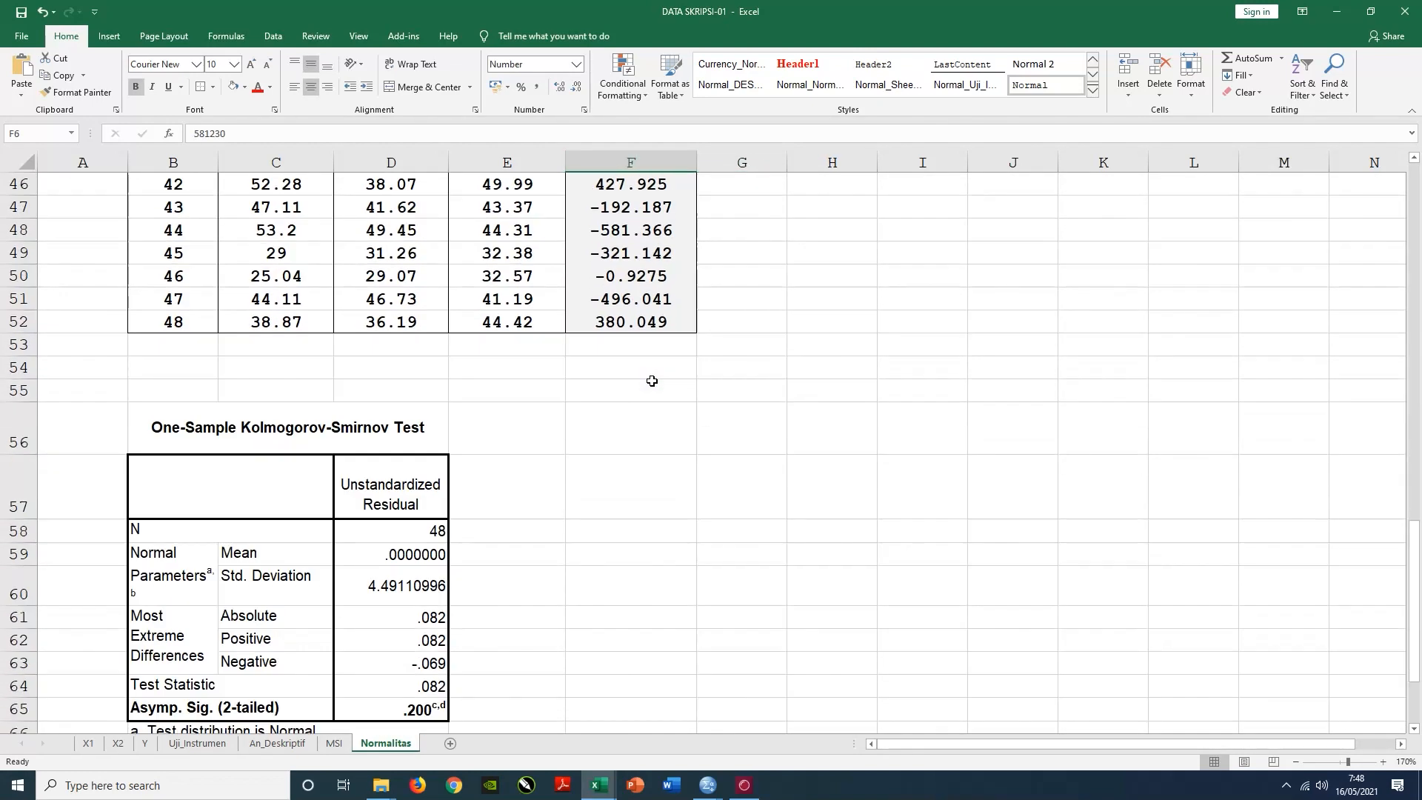
left_click(644, 479)
left_click_drag(144, 296, 365, 571)
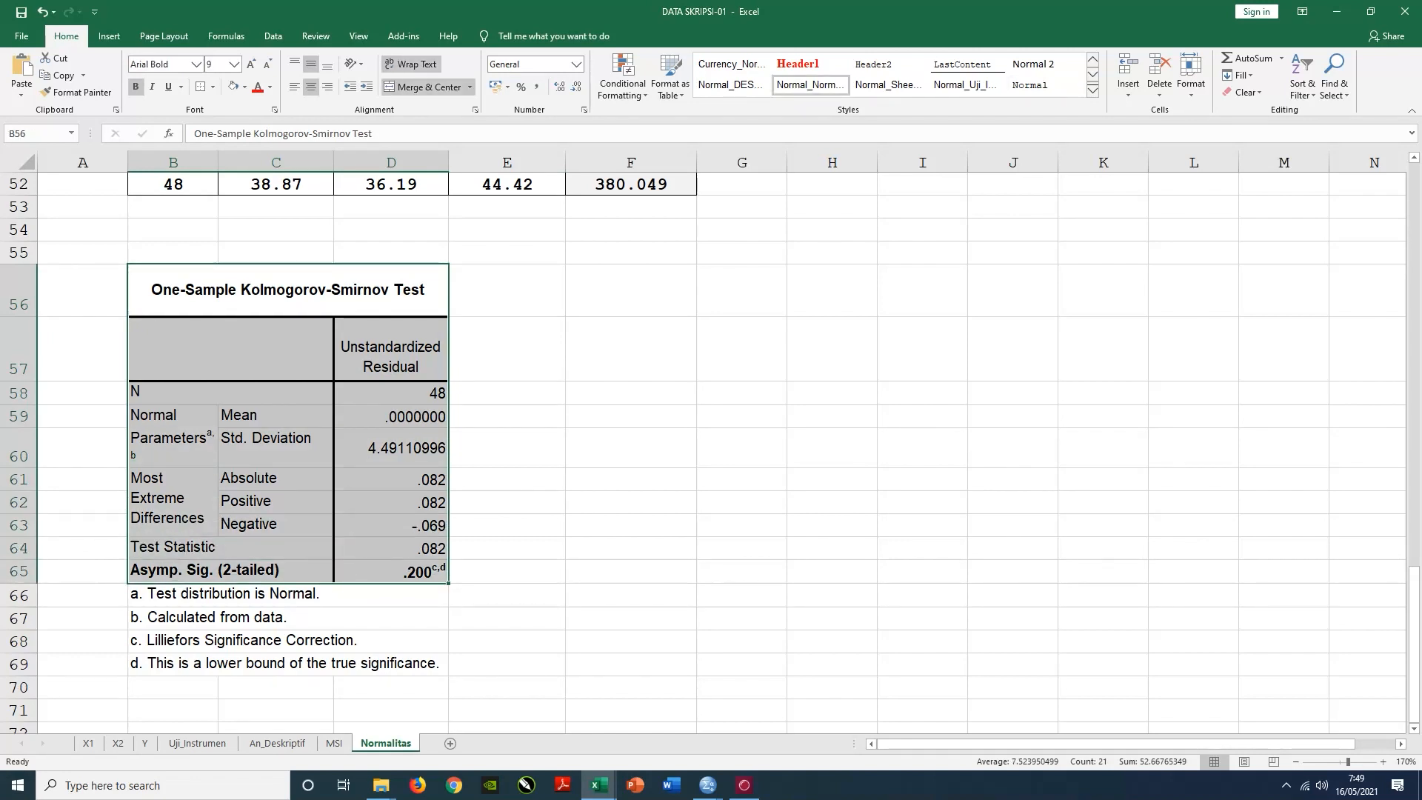
left_click(158, 568)
left_click_drag(158, 569, 378, 570)
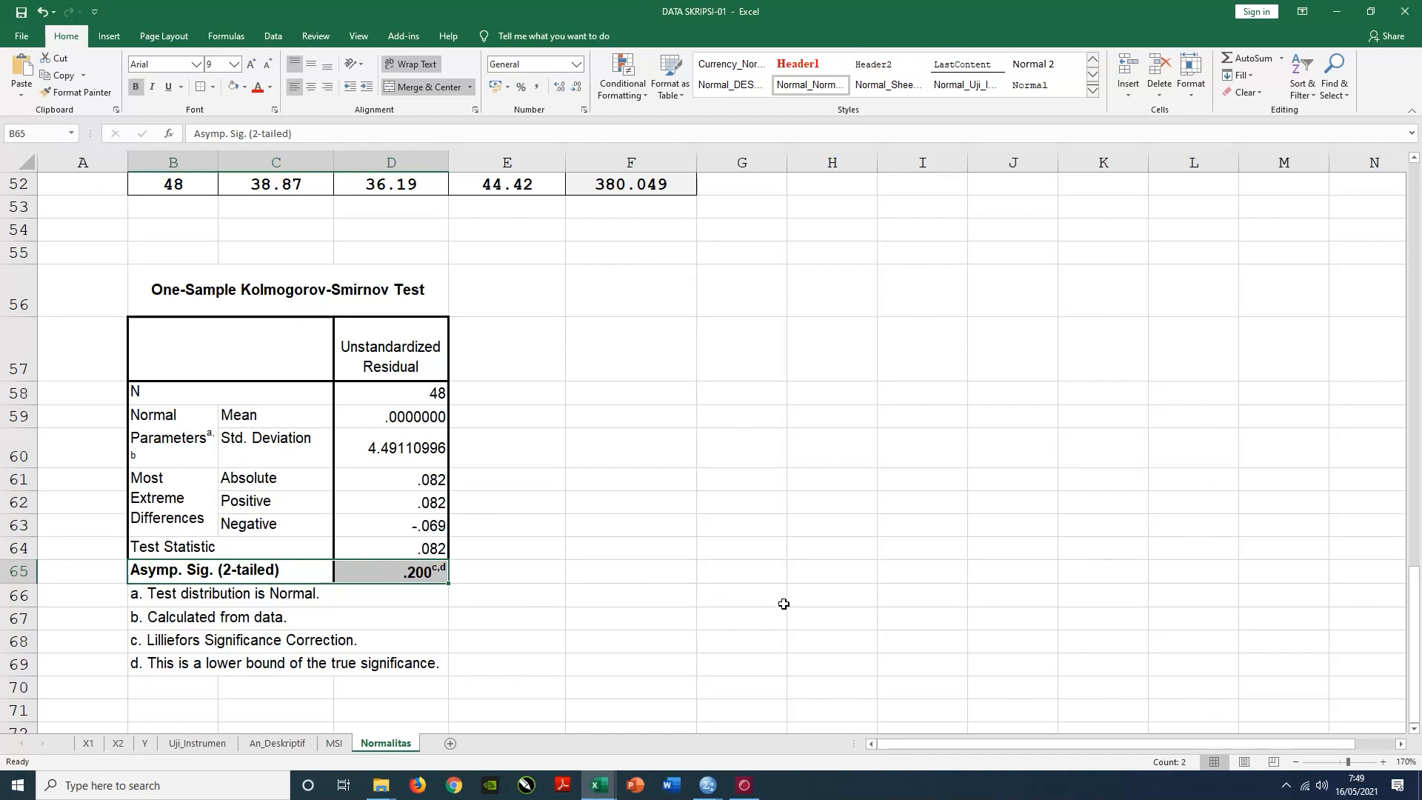
scroll(822, 589, "up", 17)
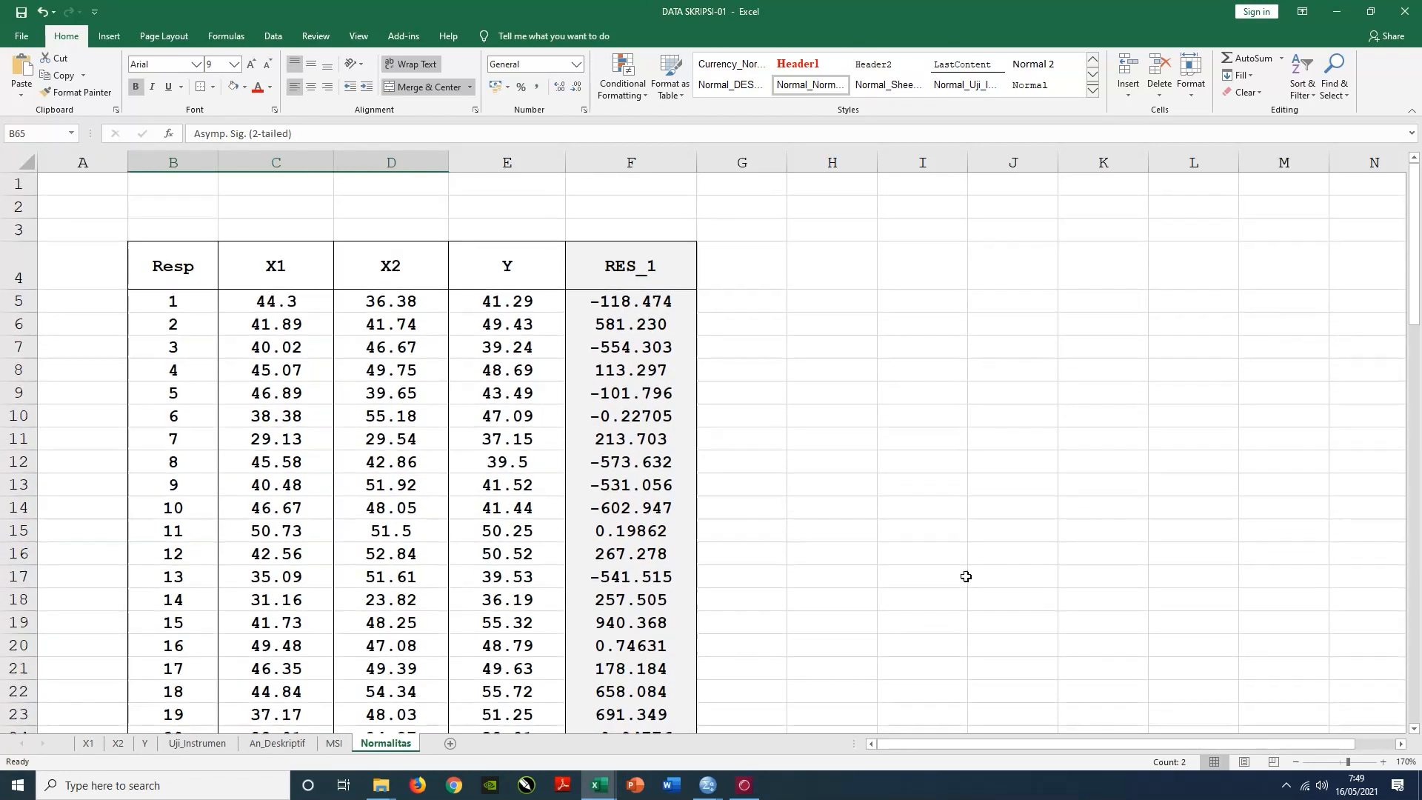
left_click(1191, 471)
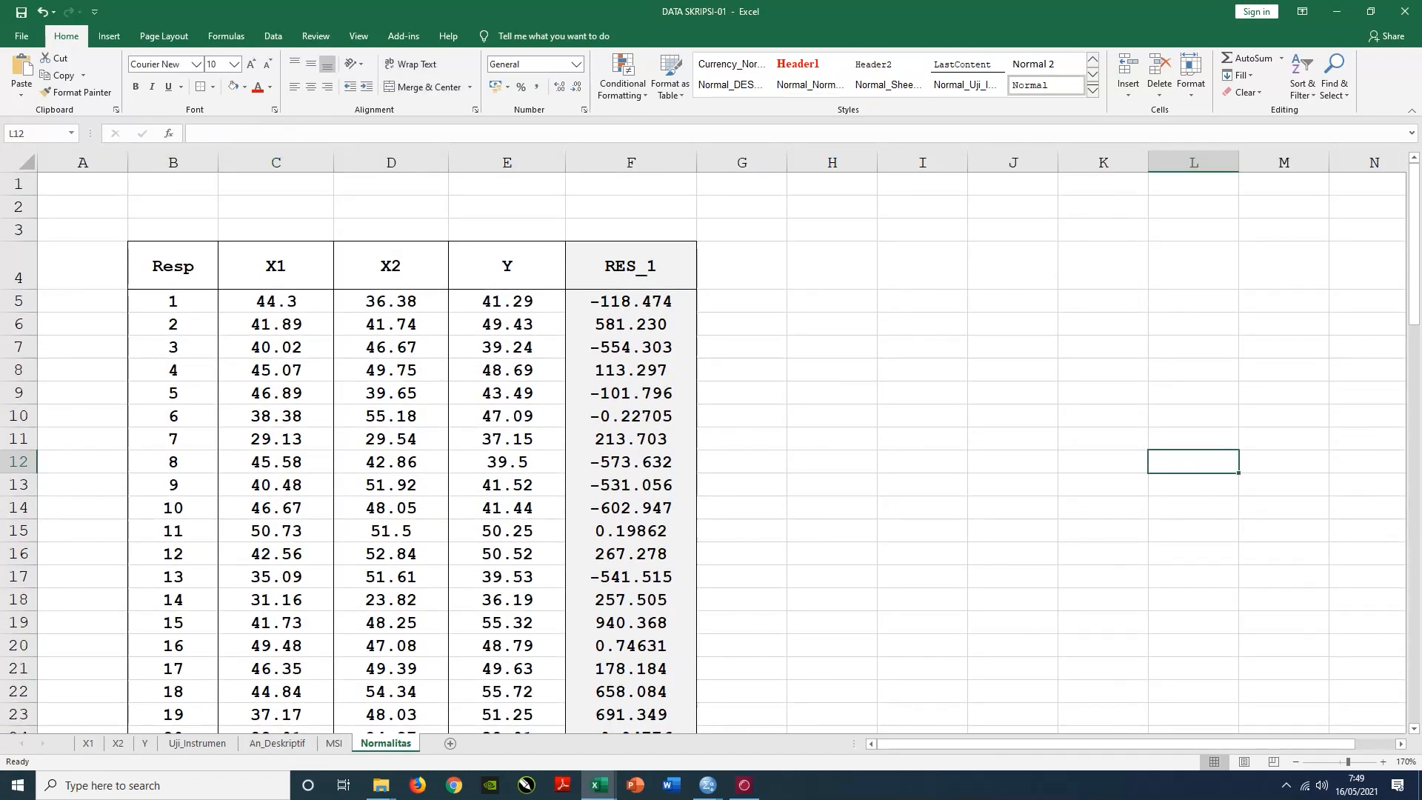
left_click(1400, 747)
left_click(1401, 746)
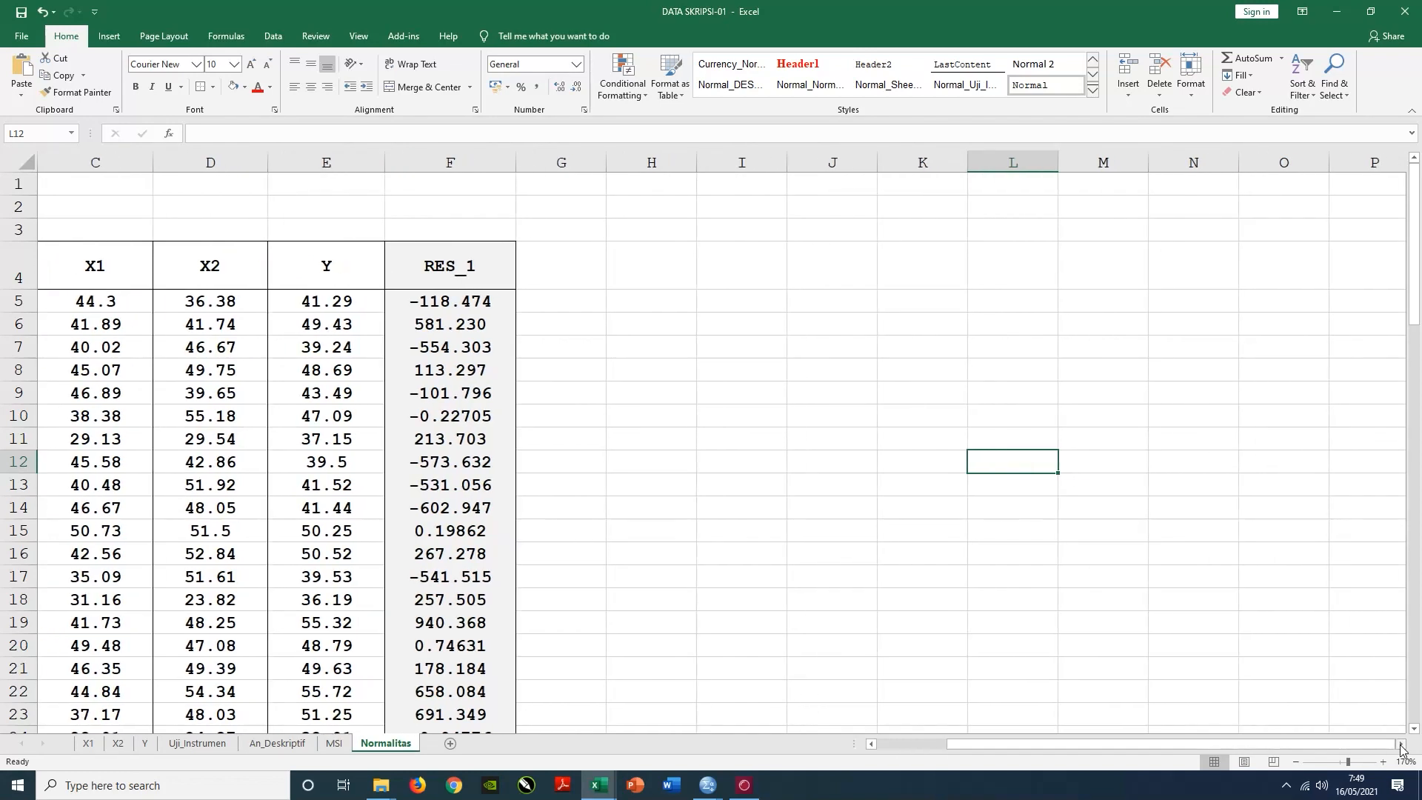
- Switch to the SPSS Data Editor with MSI.sav and return to the first case in the data
left_click(722, 781)
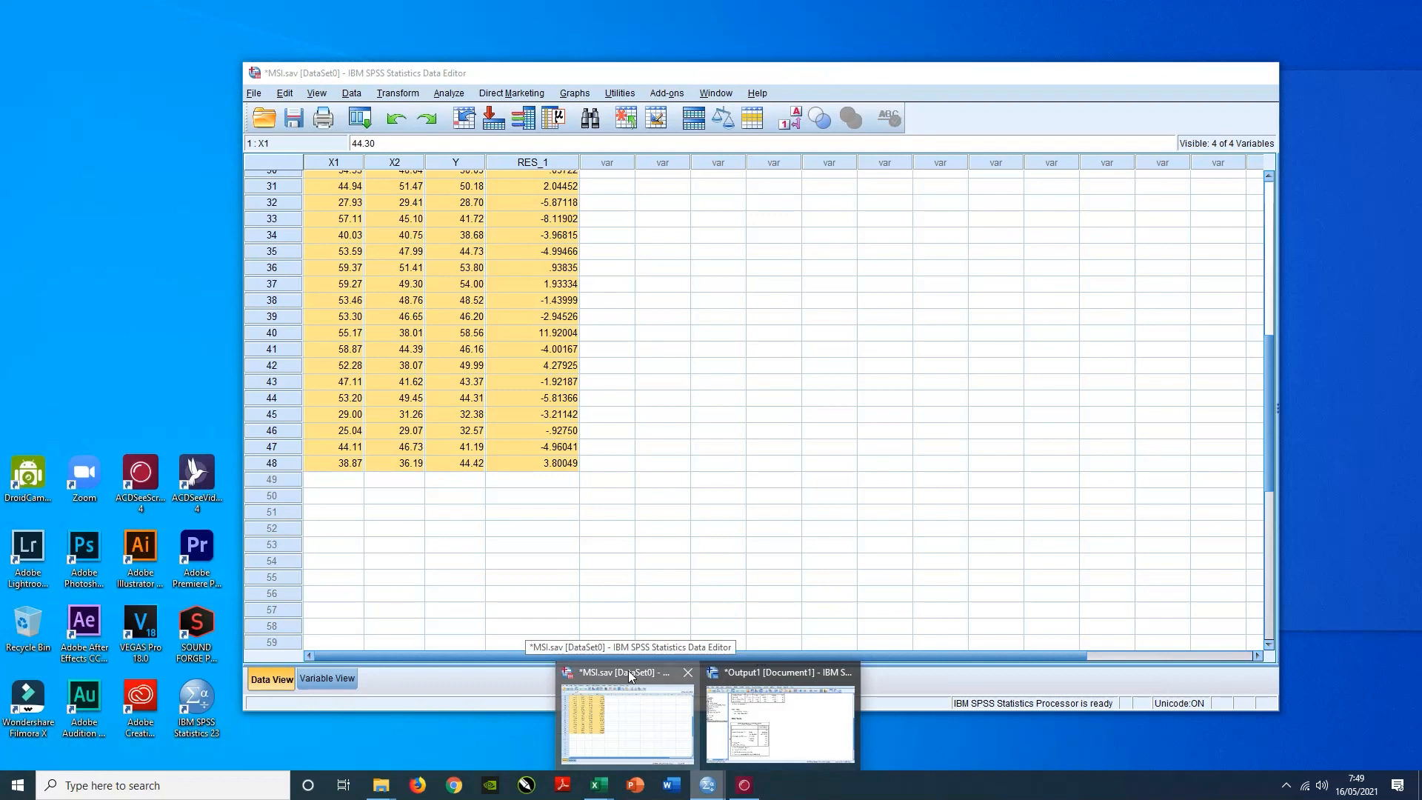
left_click(628, 669)
left_click(737, 317)
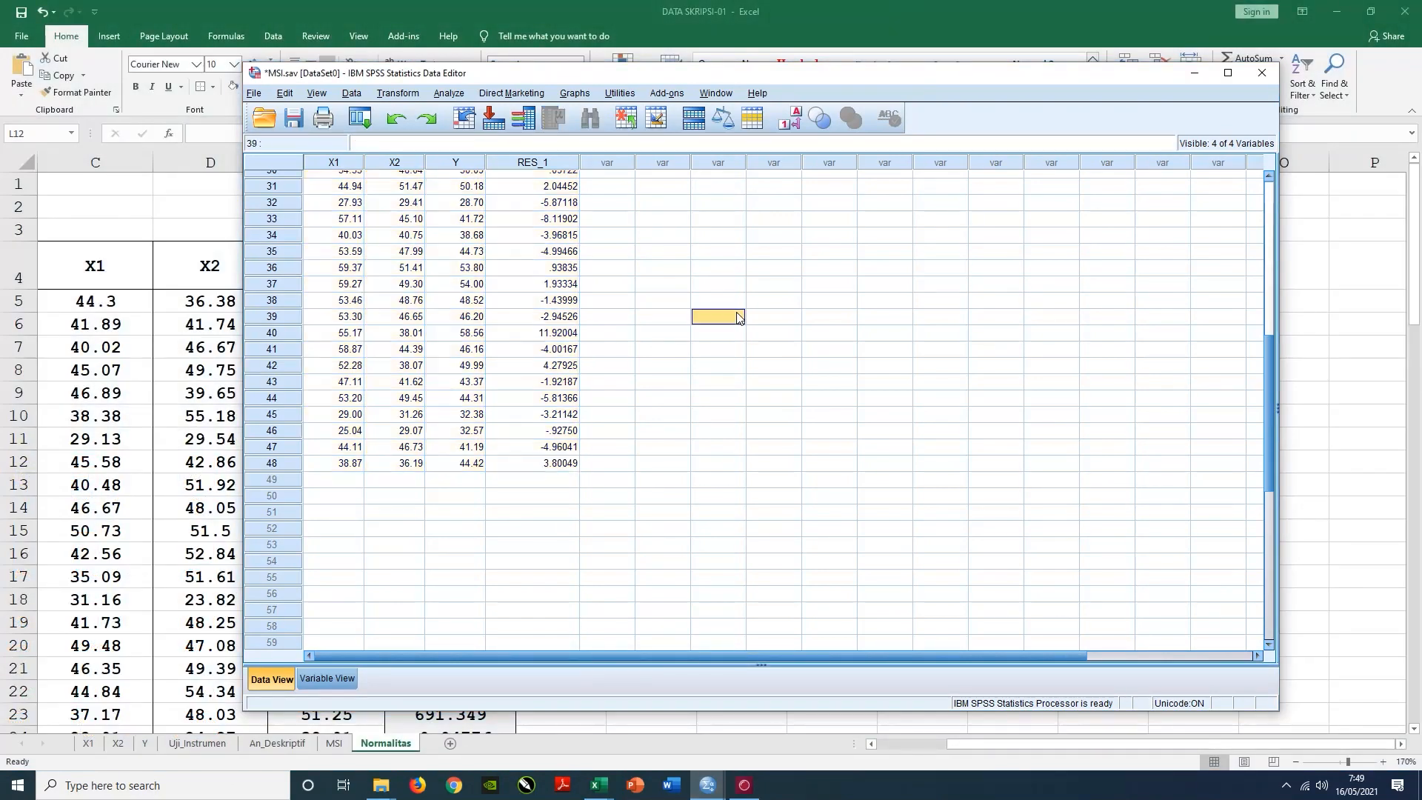
left_click_drag(1269, 354, 1268, 181)
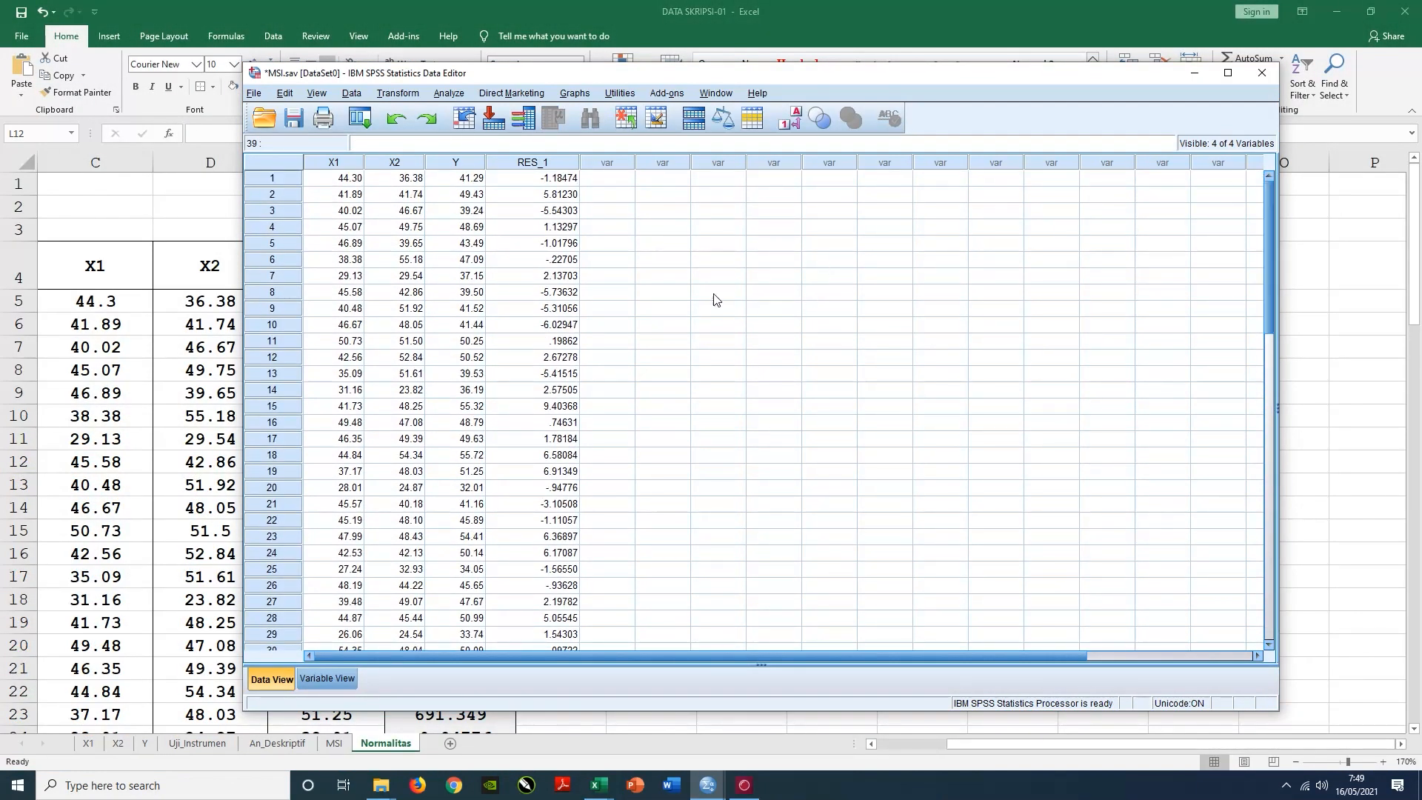
- Set up a residual scatterplot for the linear regression of Y on X1 and X2, with *ZPRED on X and *SRESID on Y
left_click(446, 94)
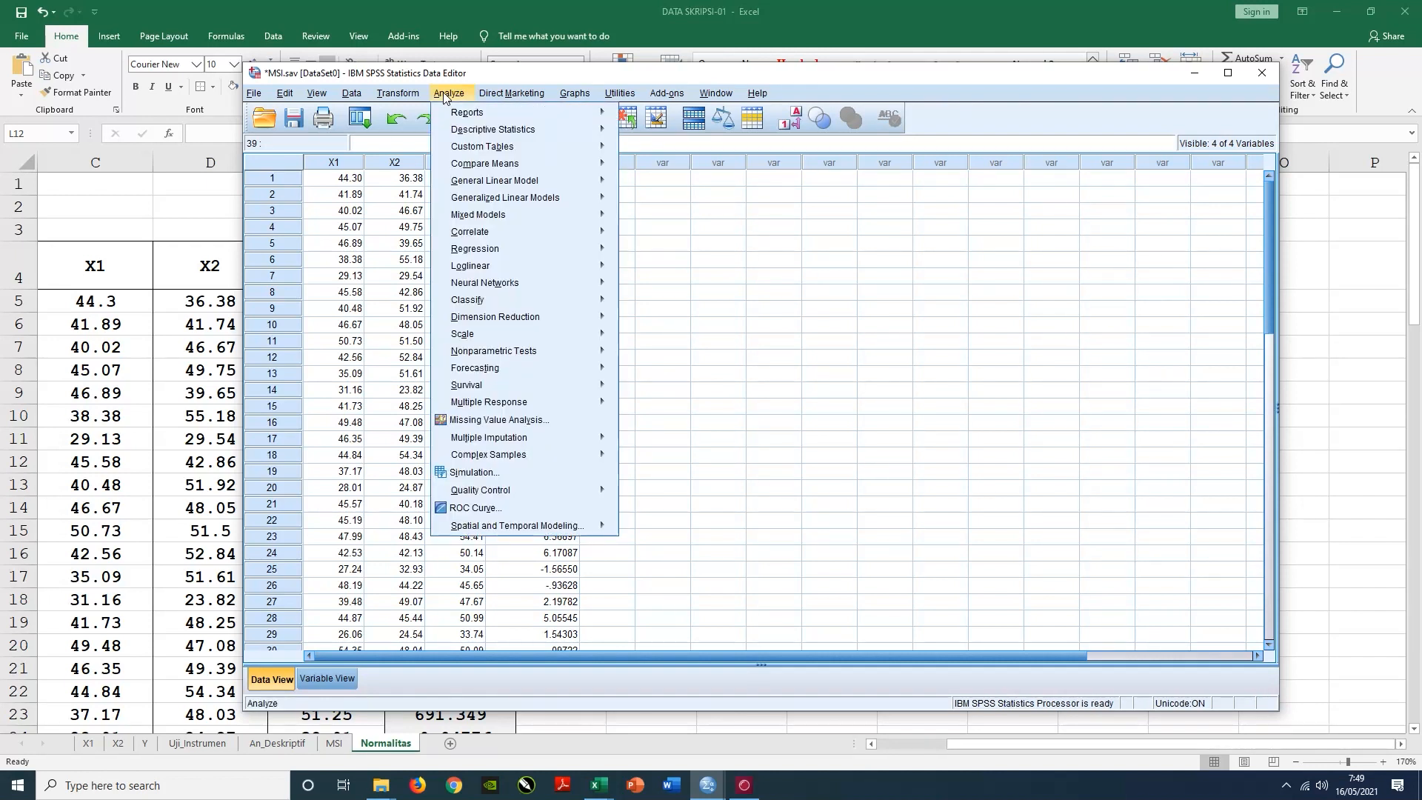
mouse_move(555, 273)
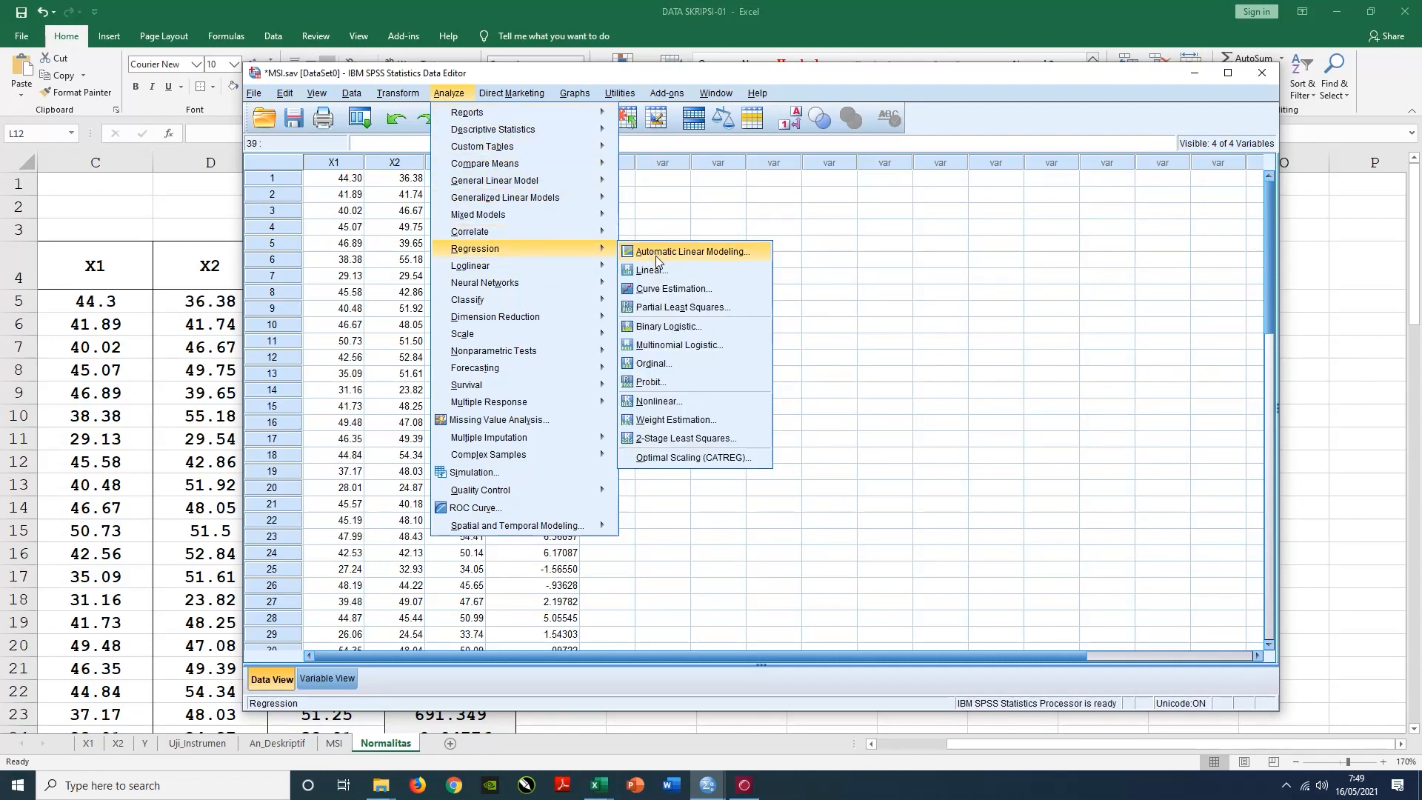
left_click(651, 270)
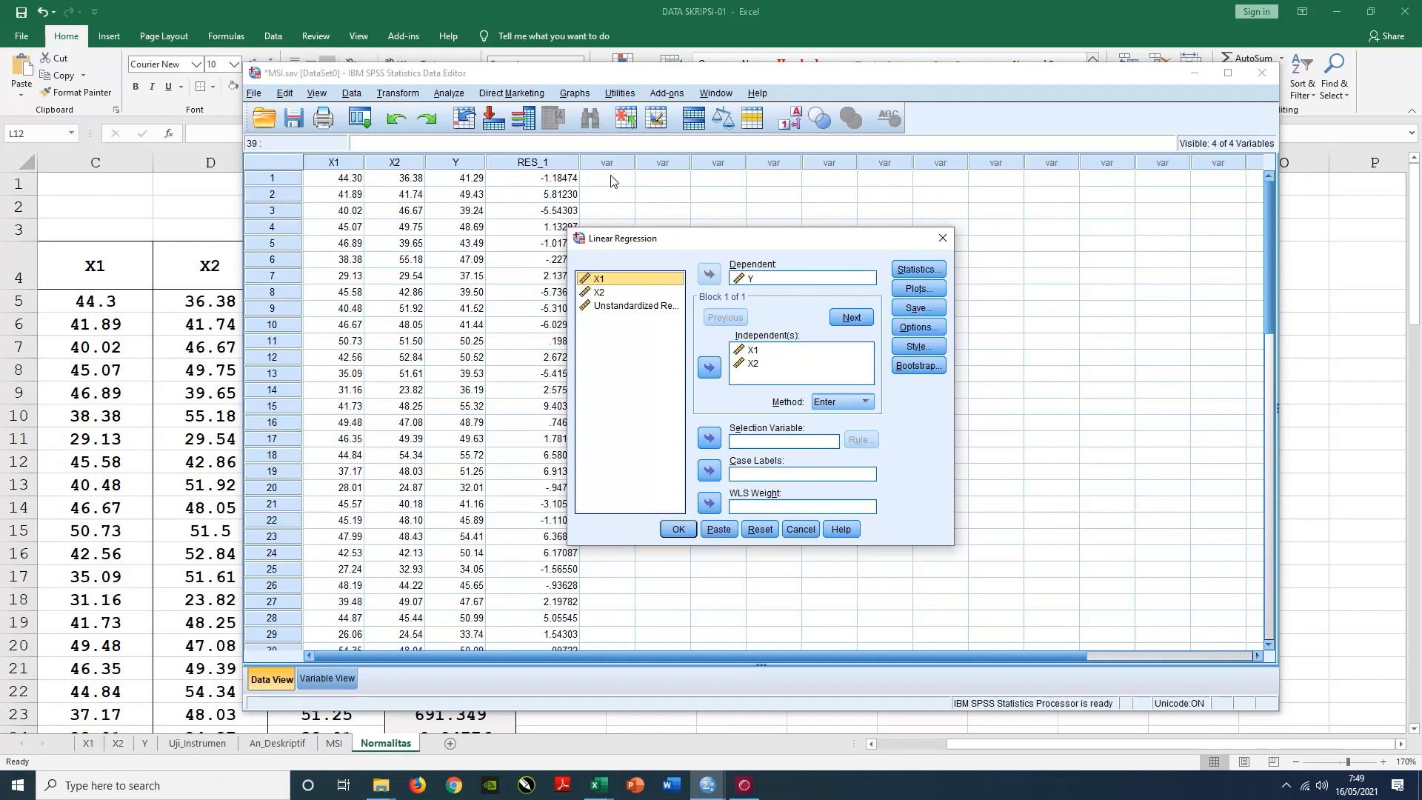
left_click(915, 289)
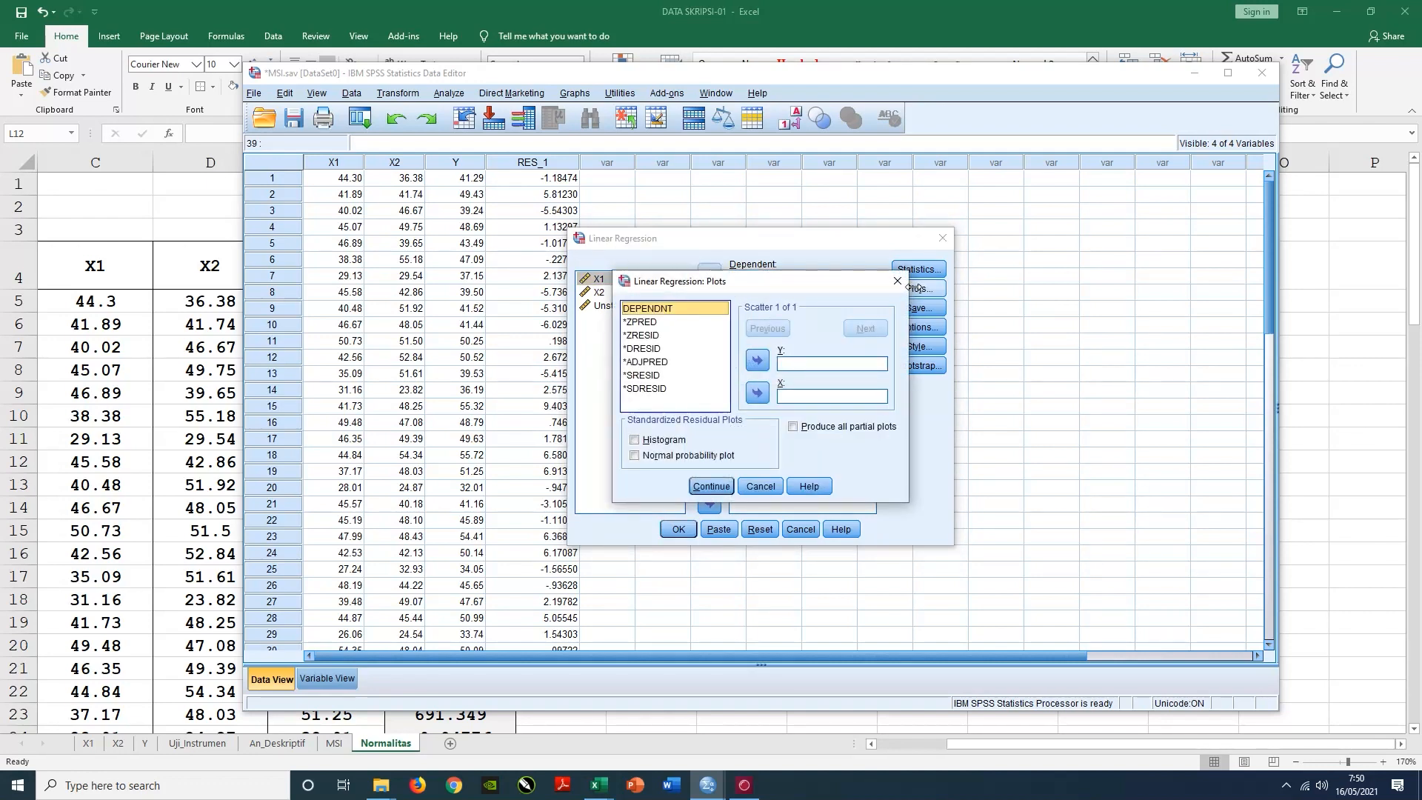
left_click(656, 324)
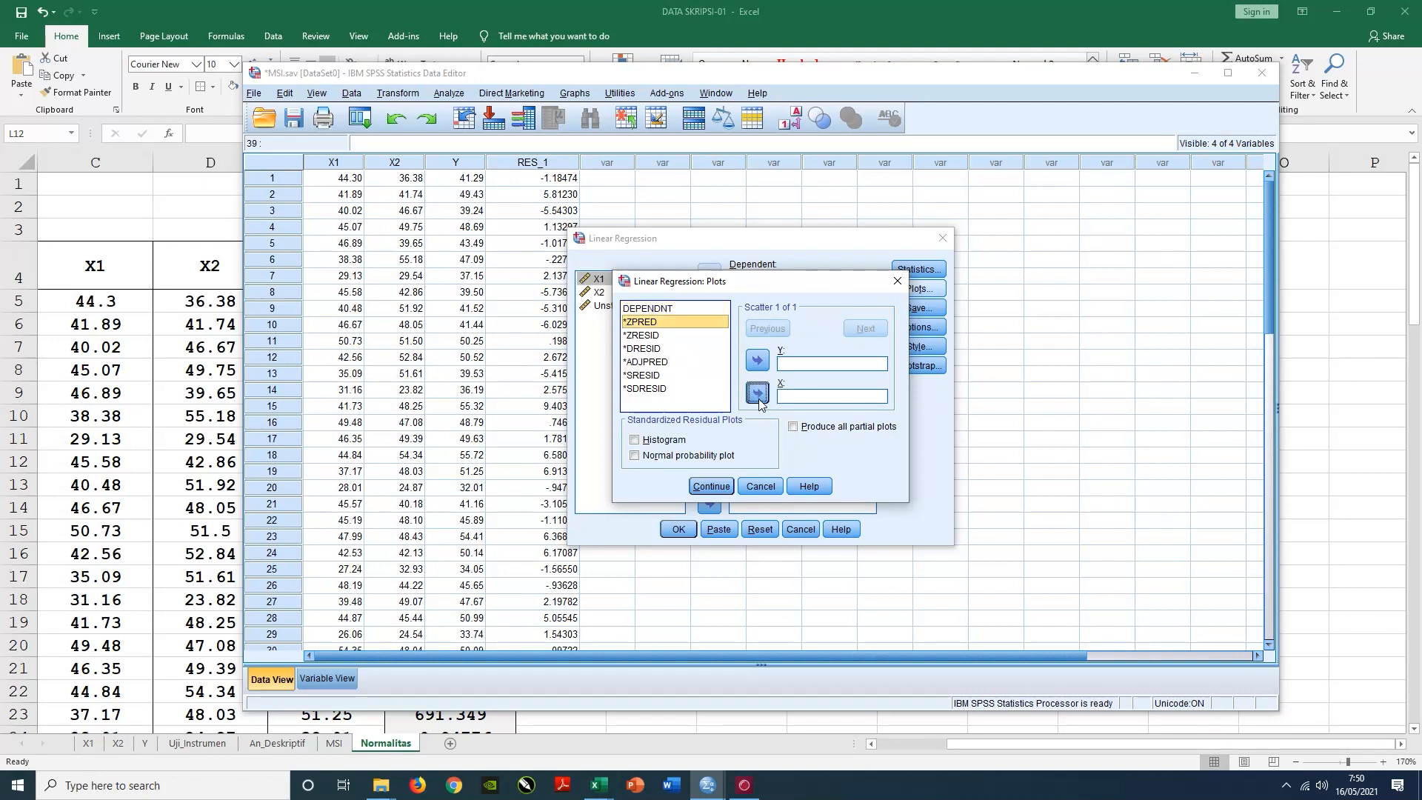
left_click(758, 396)
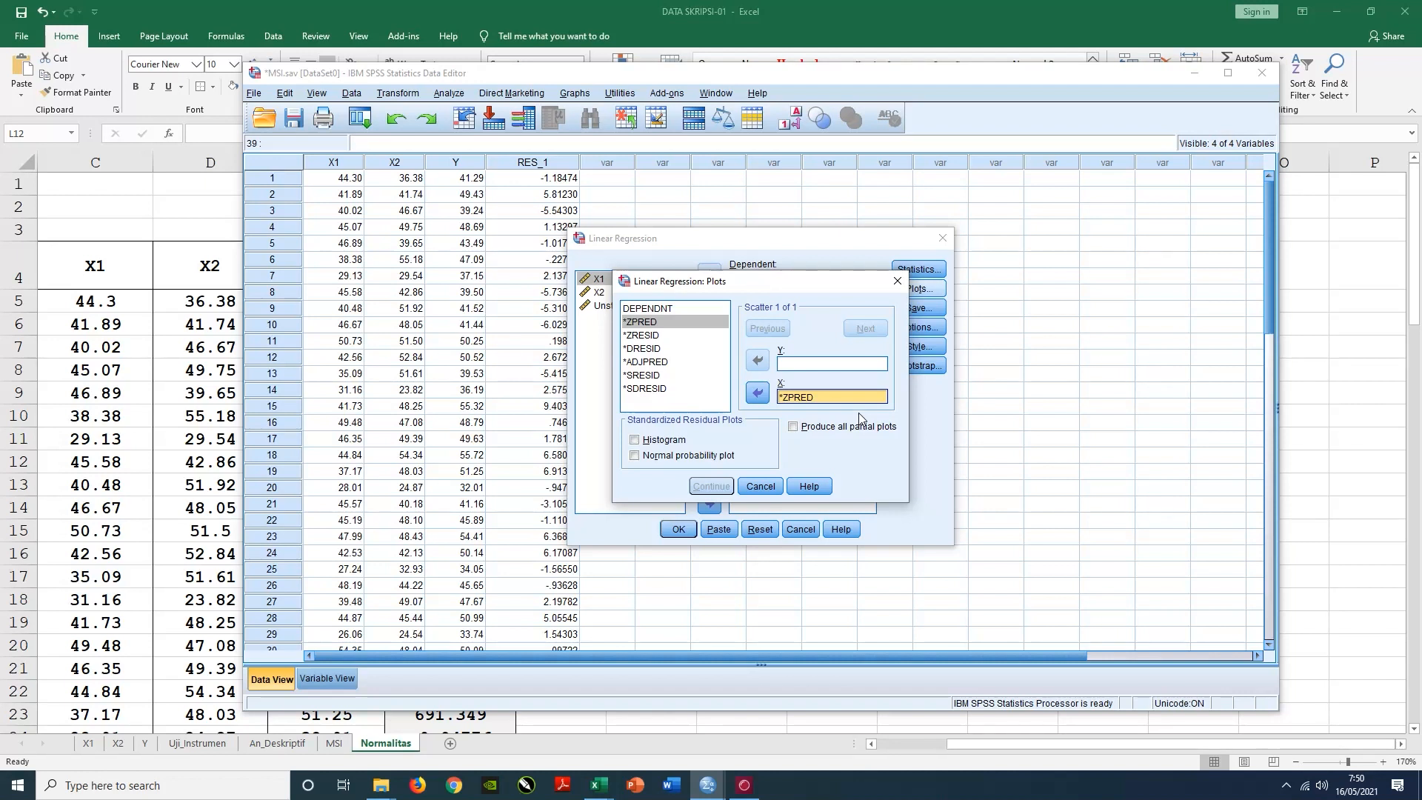
left_click(658, 376)
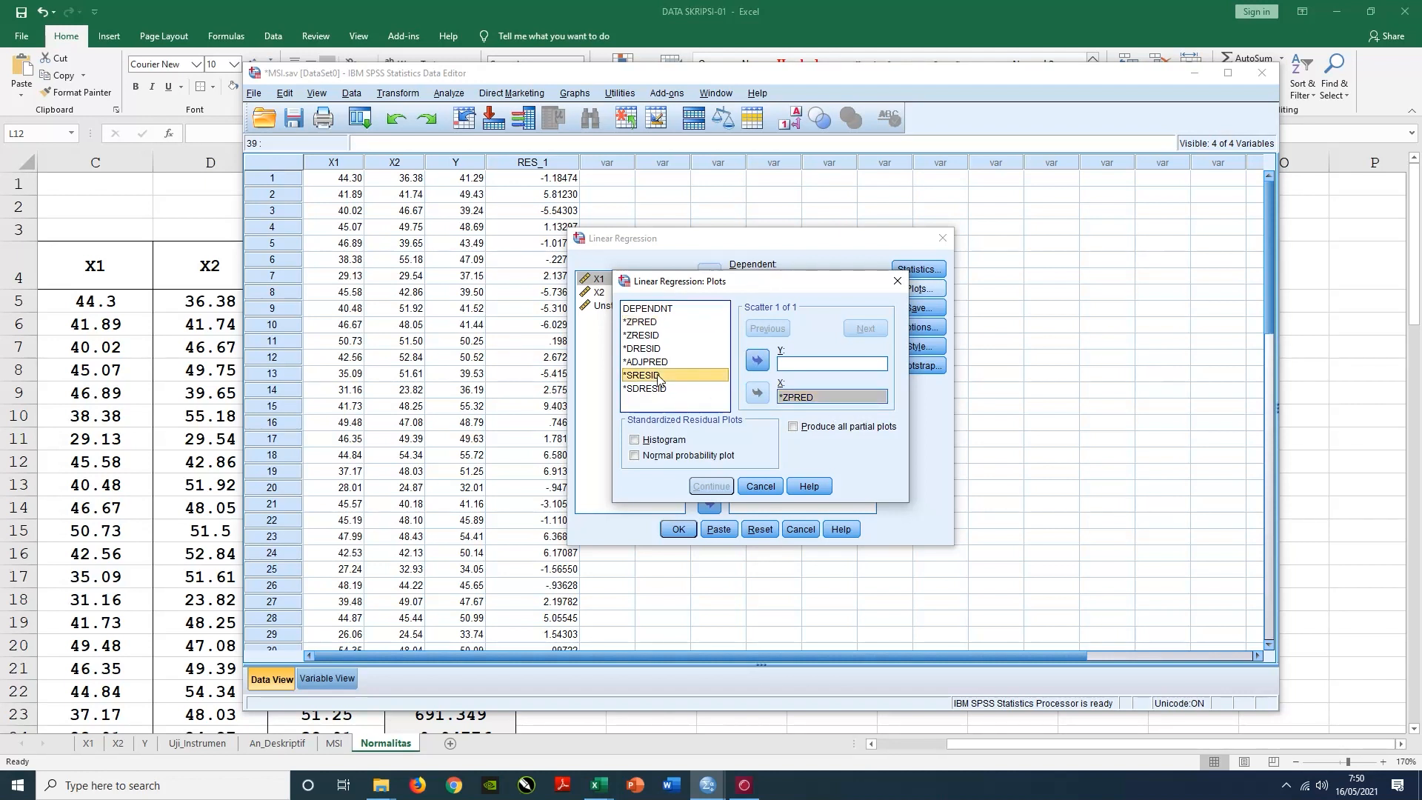
left_click(757, 362)
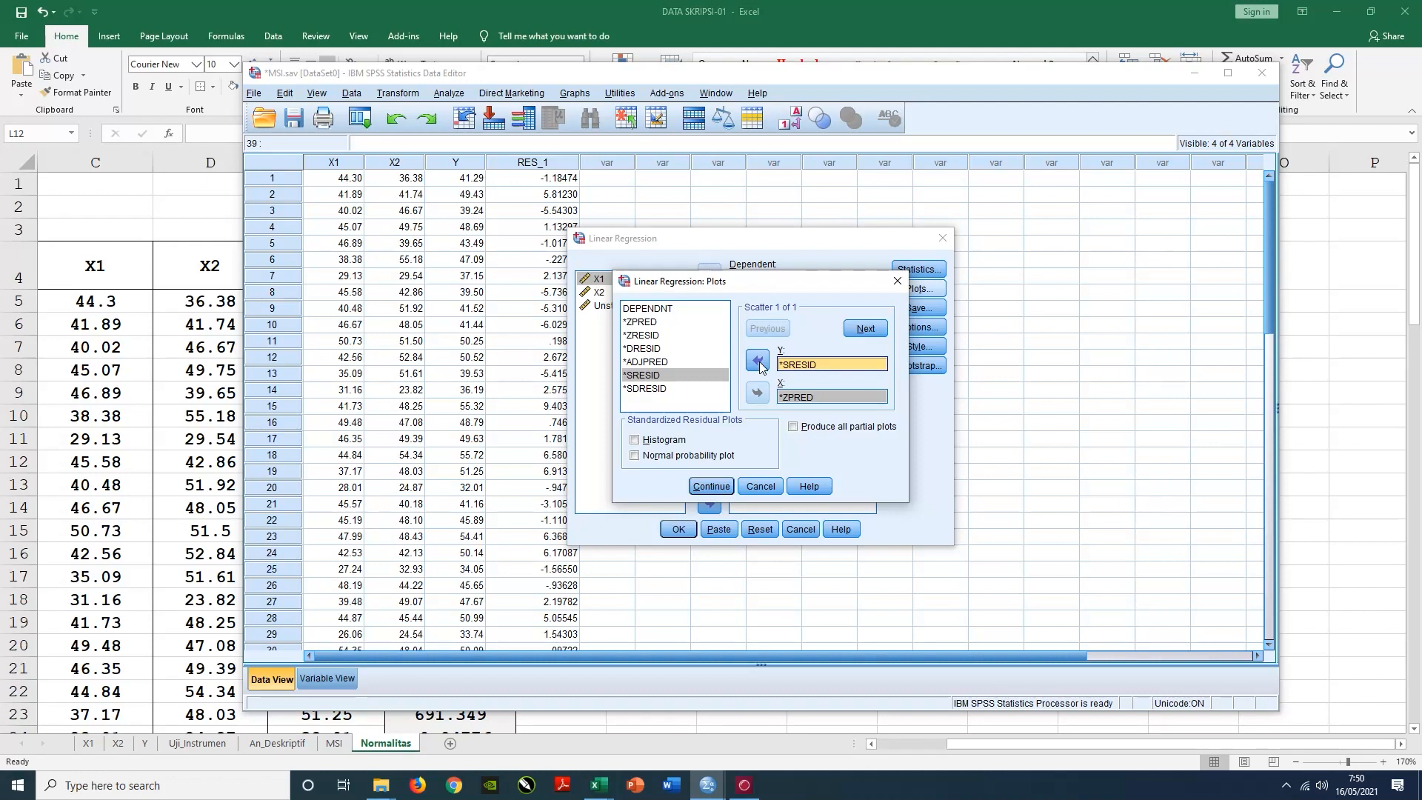
- Request the normal probability plot without the histogram for the standardized residuals and run the linear regression
left_click(637, 441)
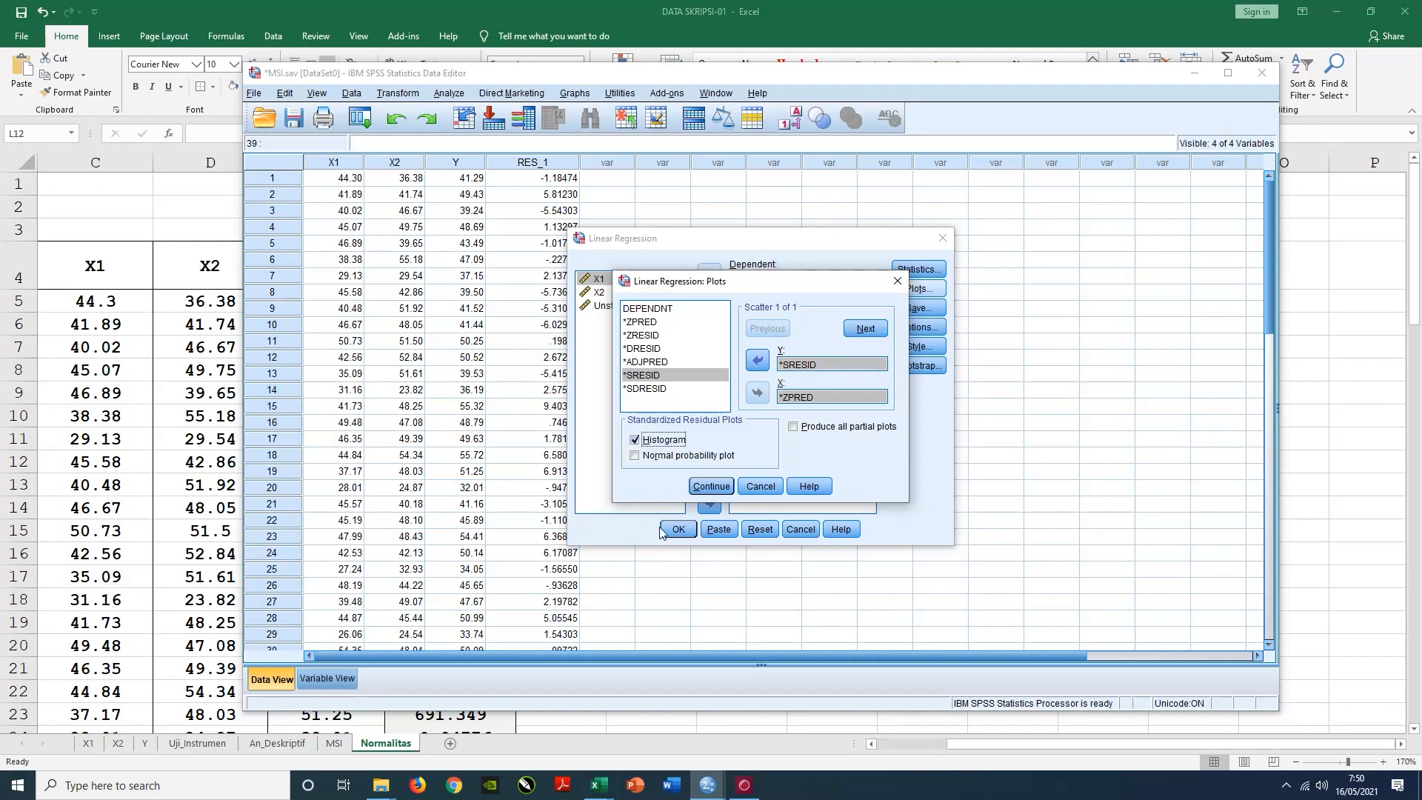
left_click(635, 440)
left_click(639, 457)
left_click(634, 455)
left_click(635, 455)
left_click(711, 489)
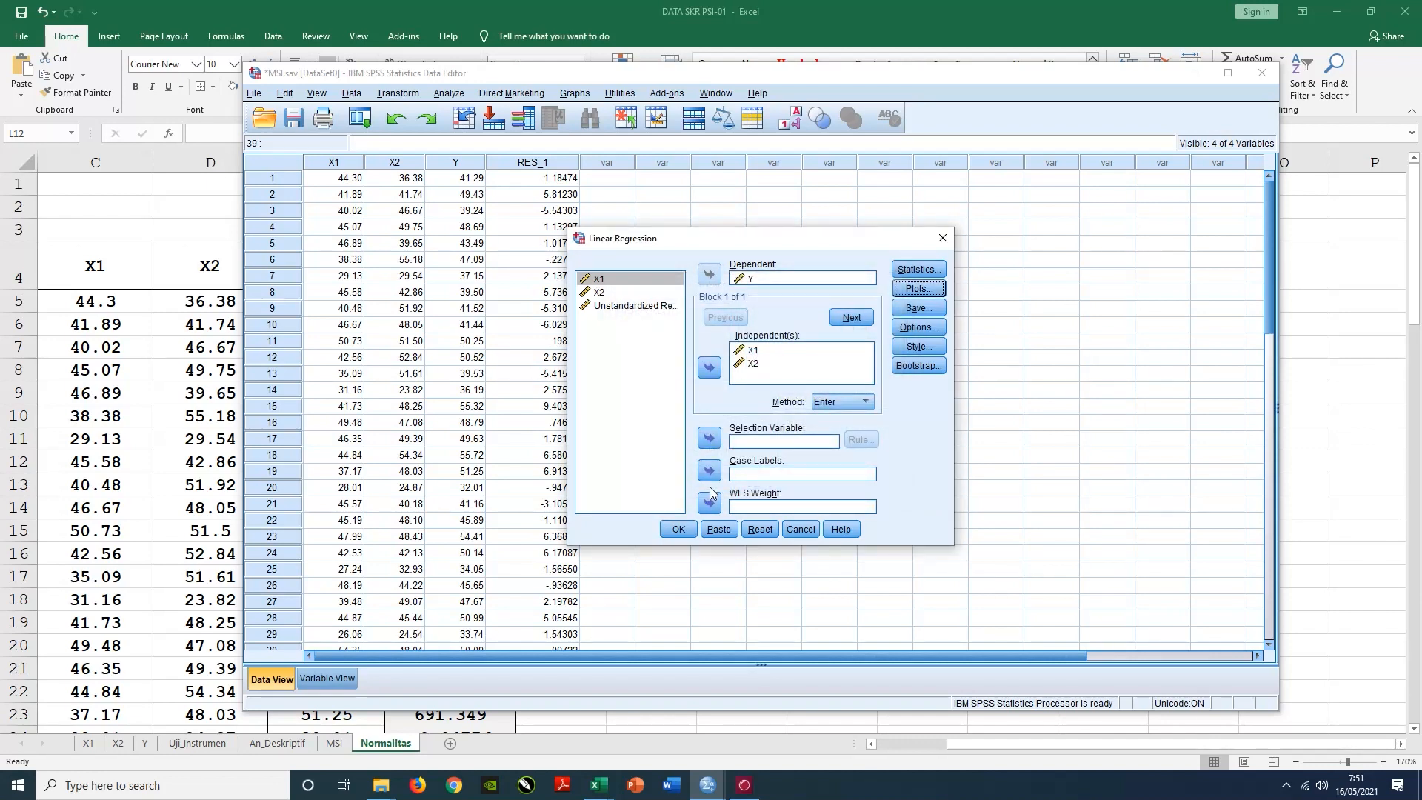
left_click(676, 530)
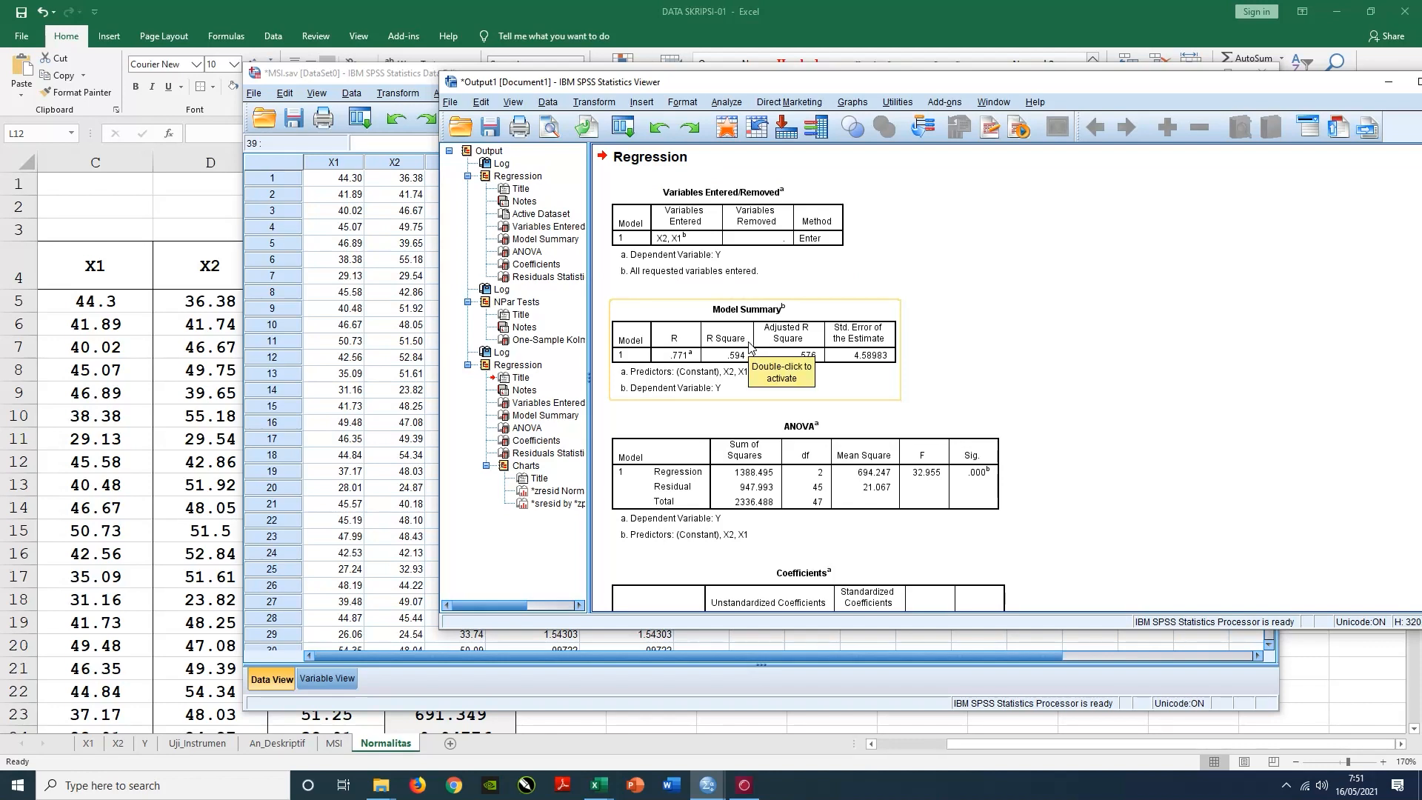
- Examine the regression output tables, the Normal P-P Plot of the standardized residuals and the scatterplot
scroll(859, 355, "down", 3)
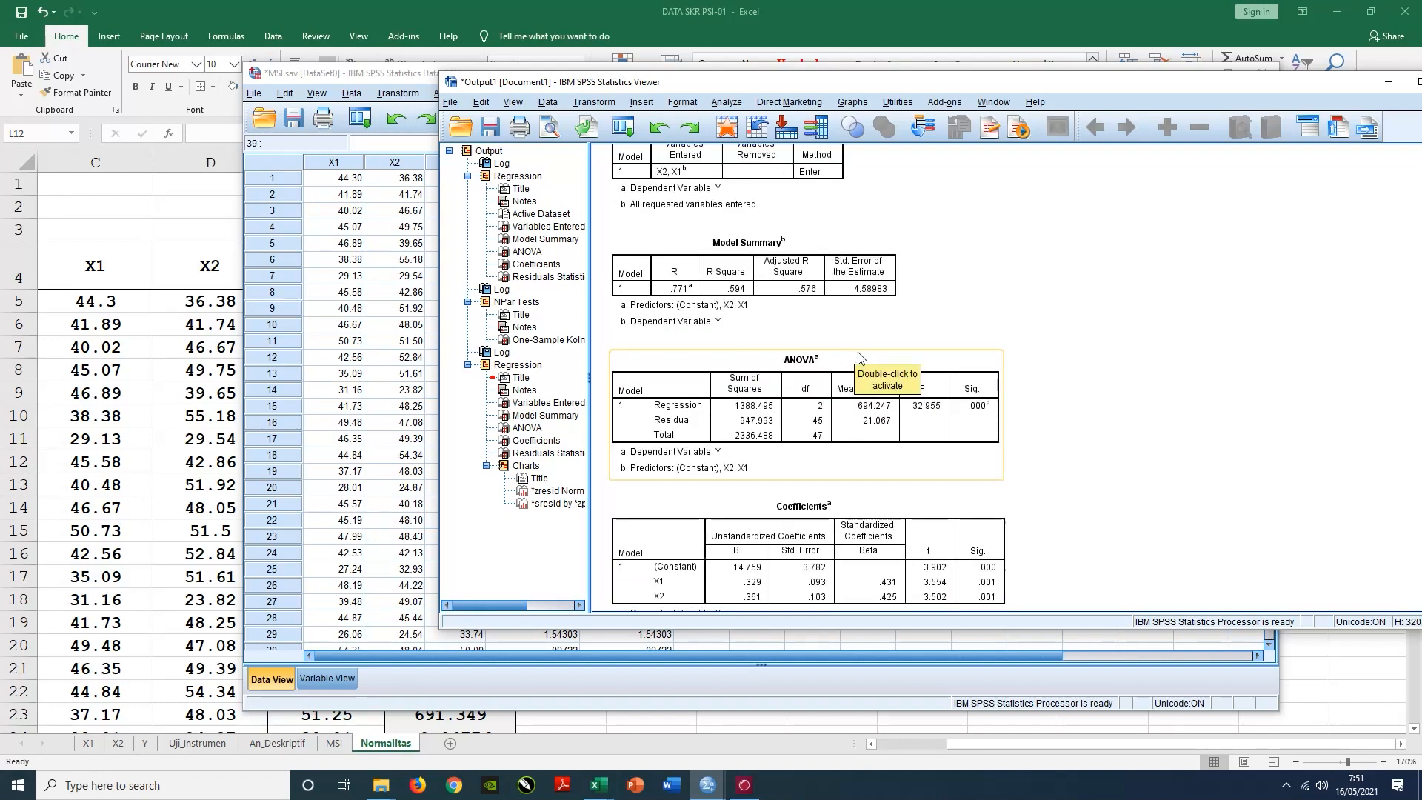
scroll(862, 361, "down", 3)
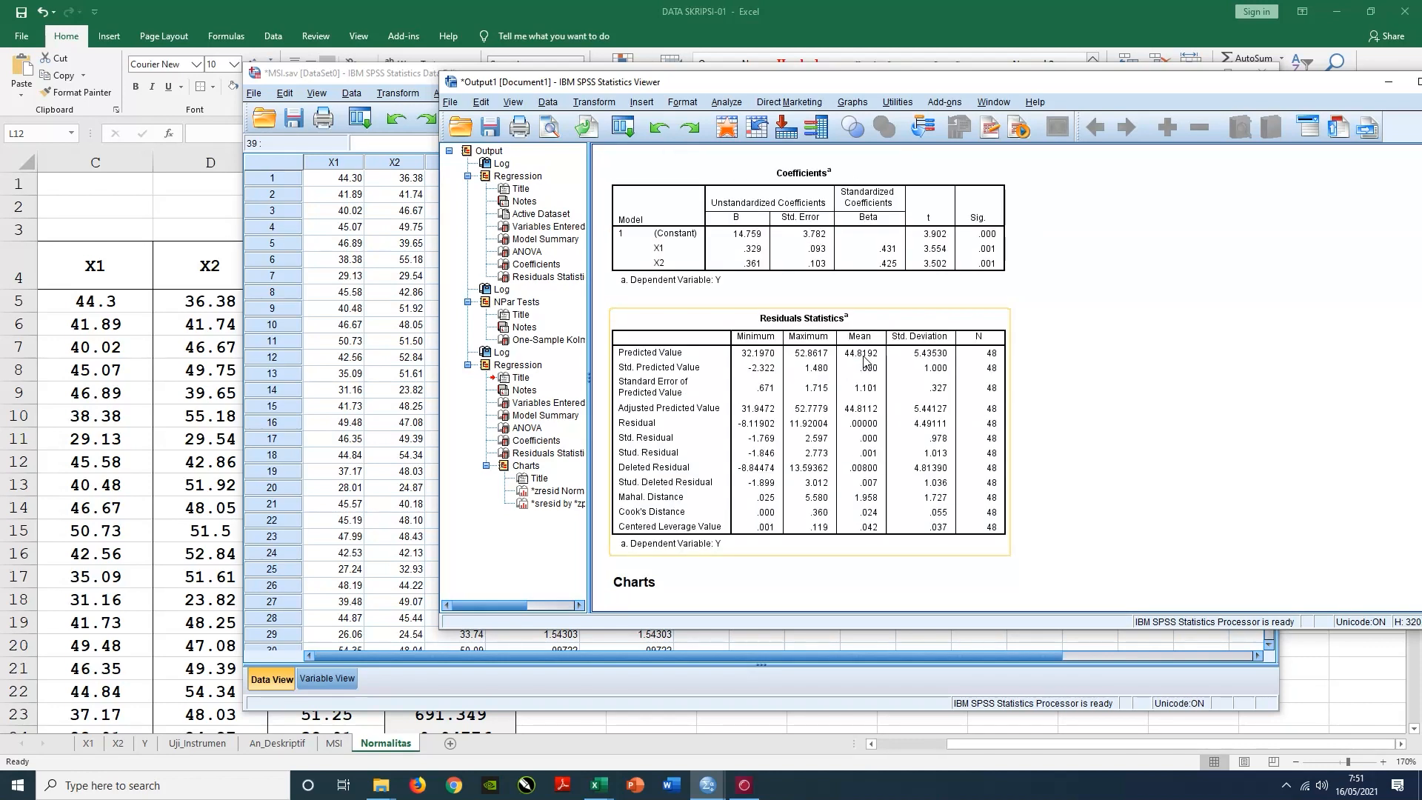
scroll(866, 365, "down", 2)
scroll(866, 365, "down", 3)
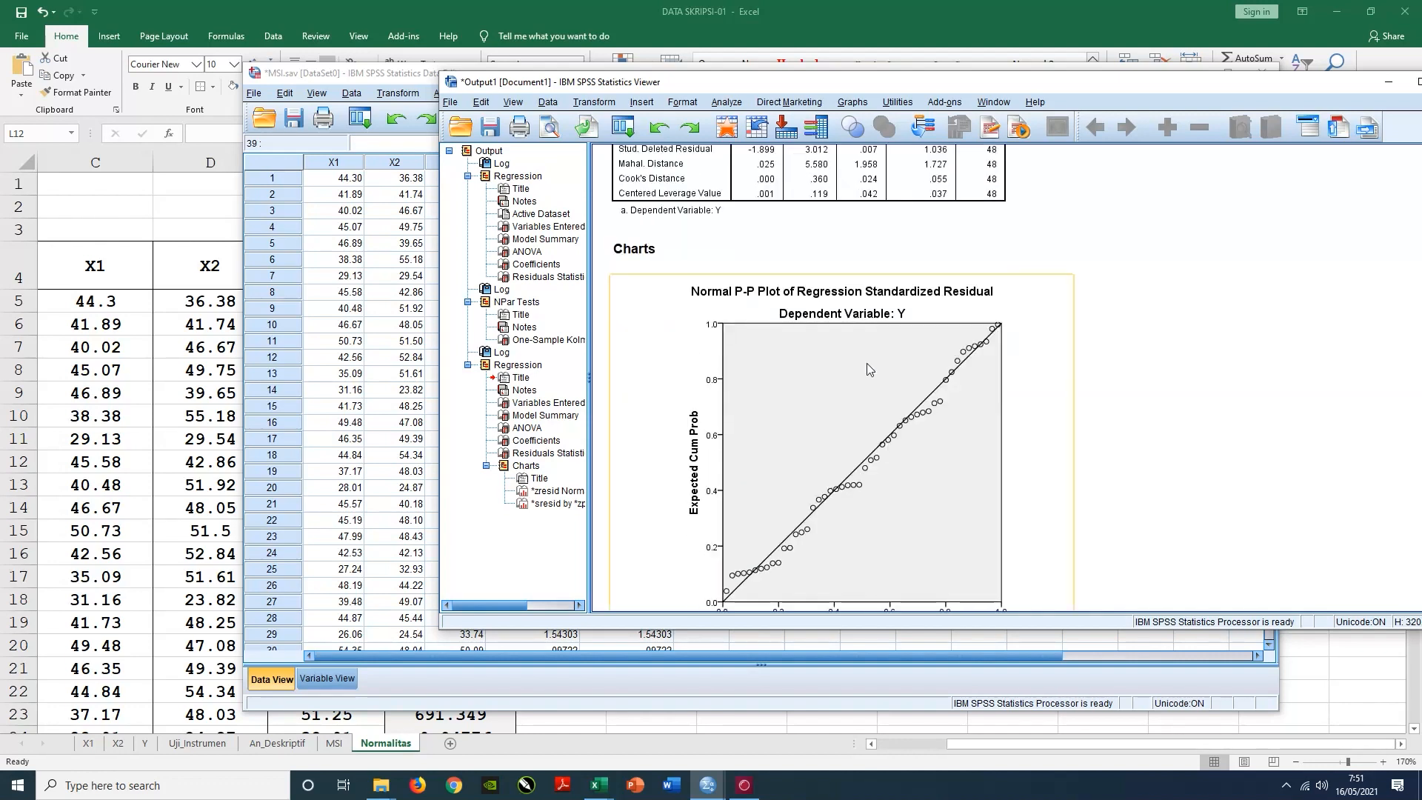
scroll(869, 369, "down", 1)
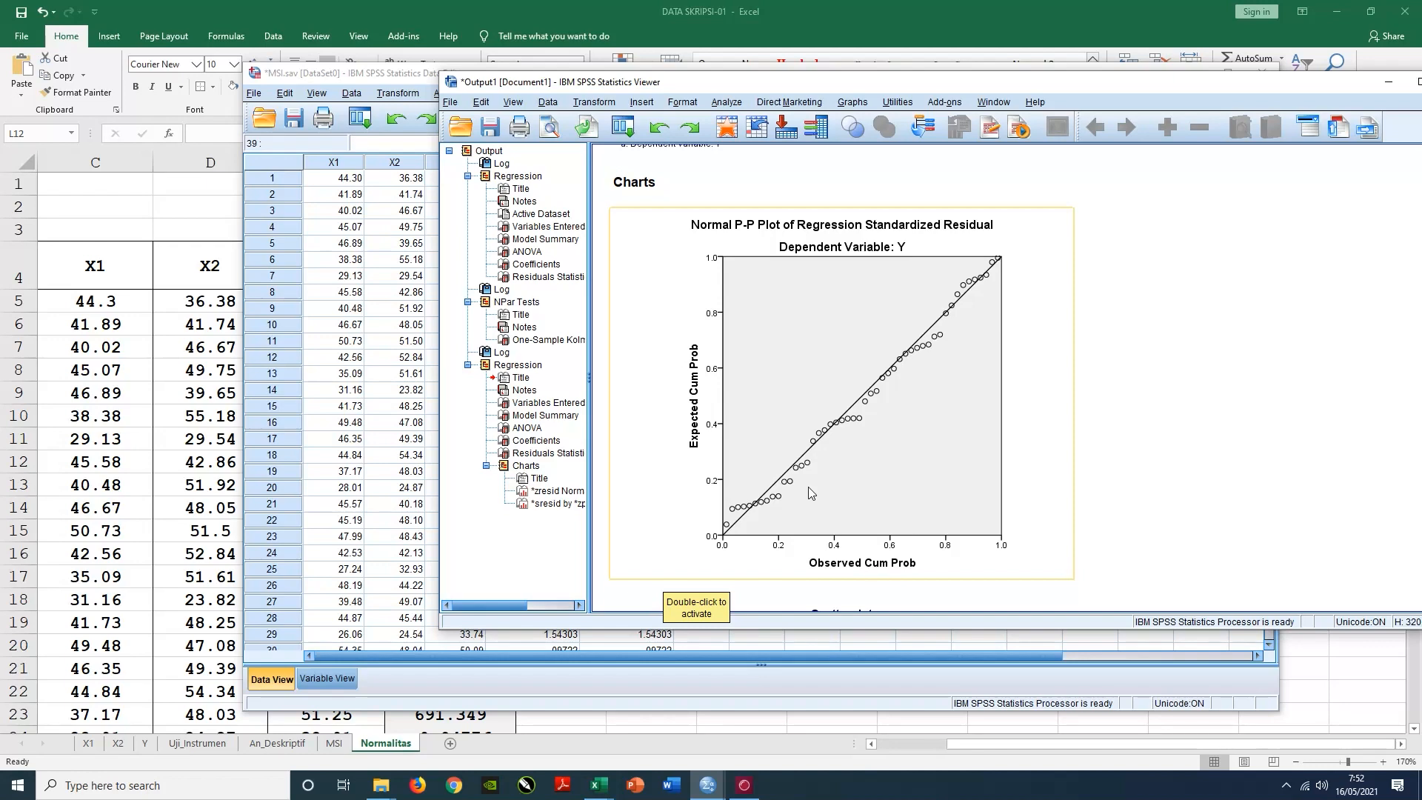
scroll(806, 483, "down", 3)
scroll(823, 502, "down", 1)
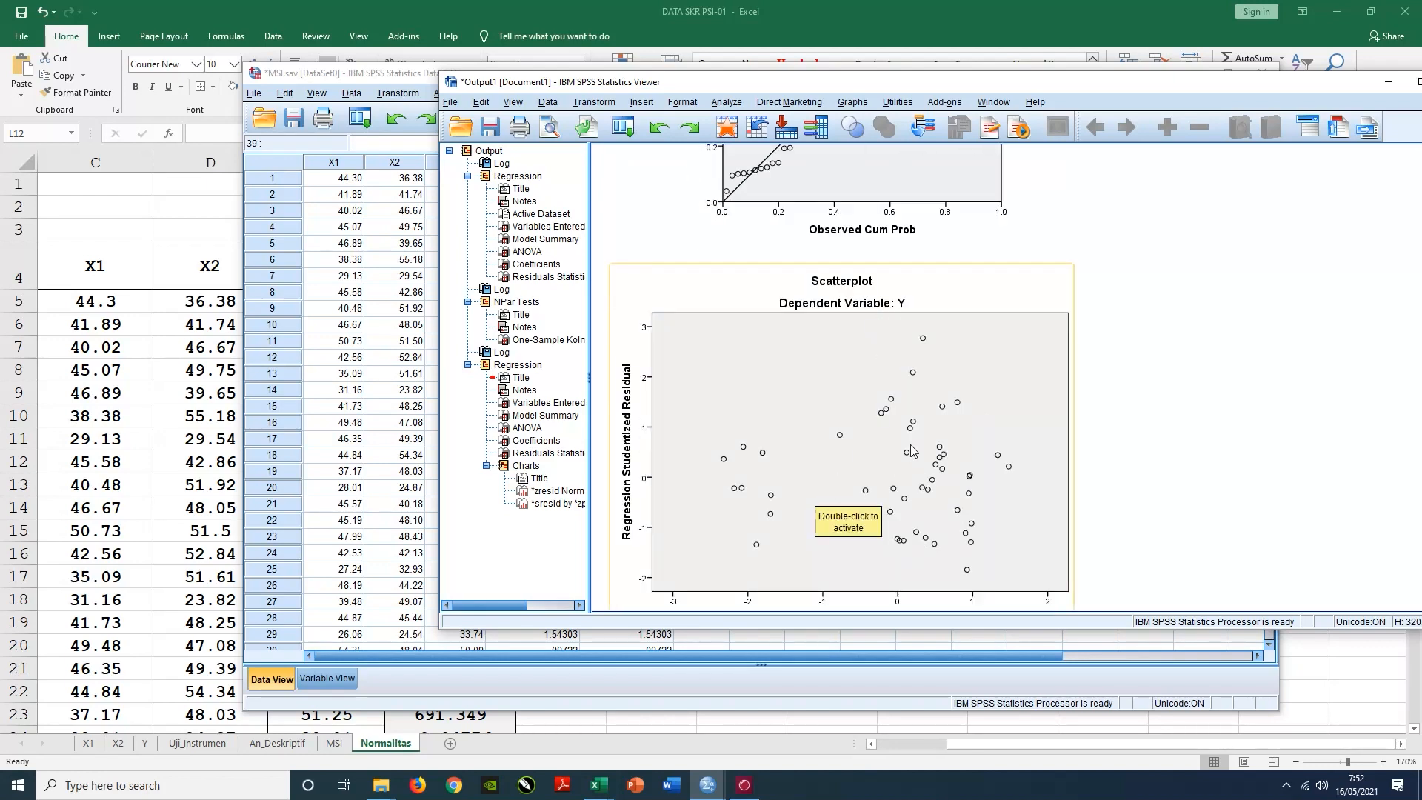
scroll(917, 434, "down", 1)
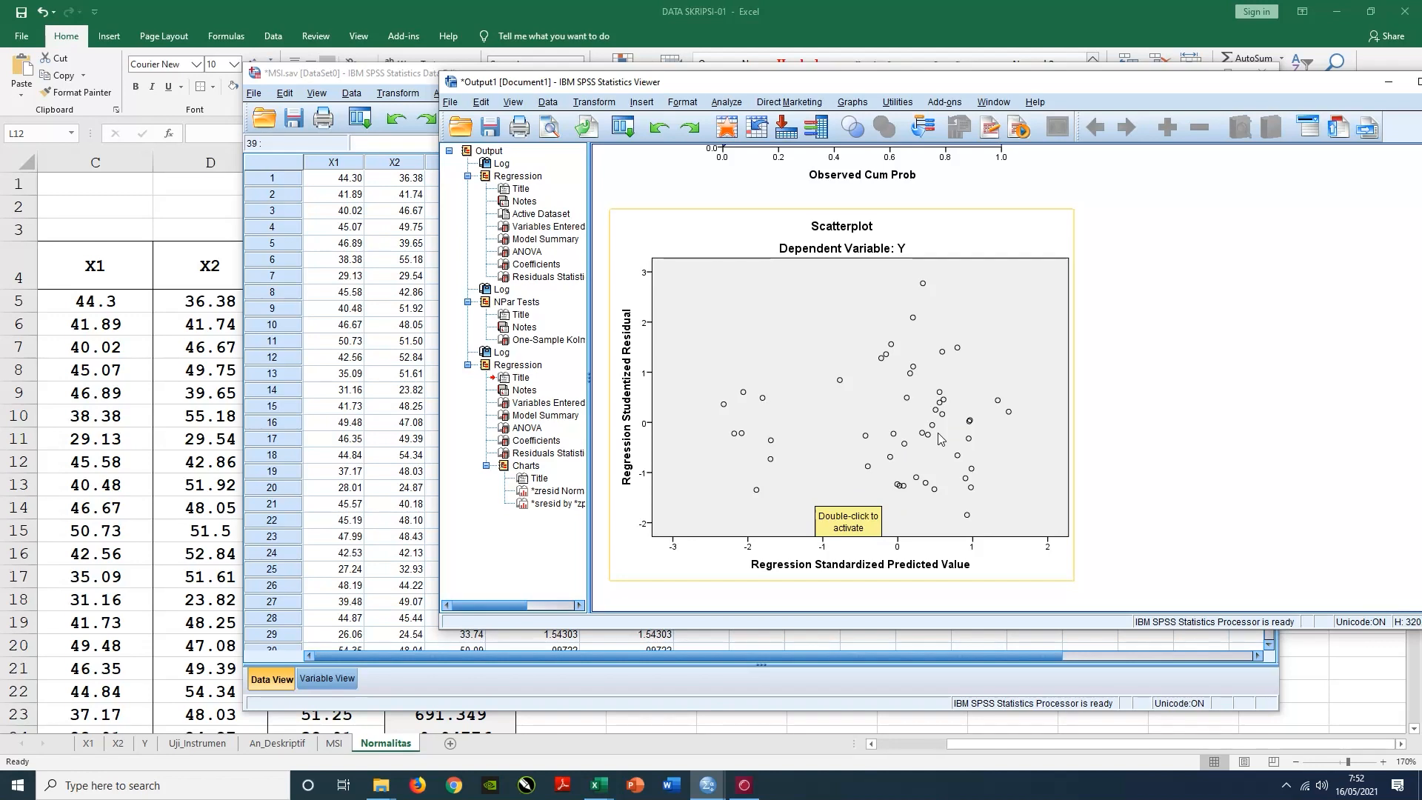
scroll(940, 439, "up", 4)
scroll(940, 438, "up", 3)
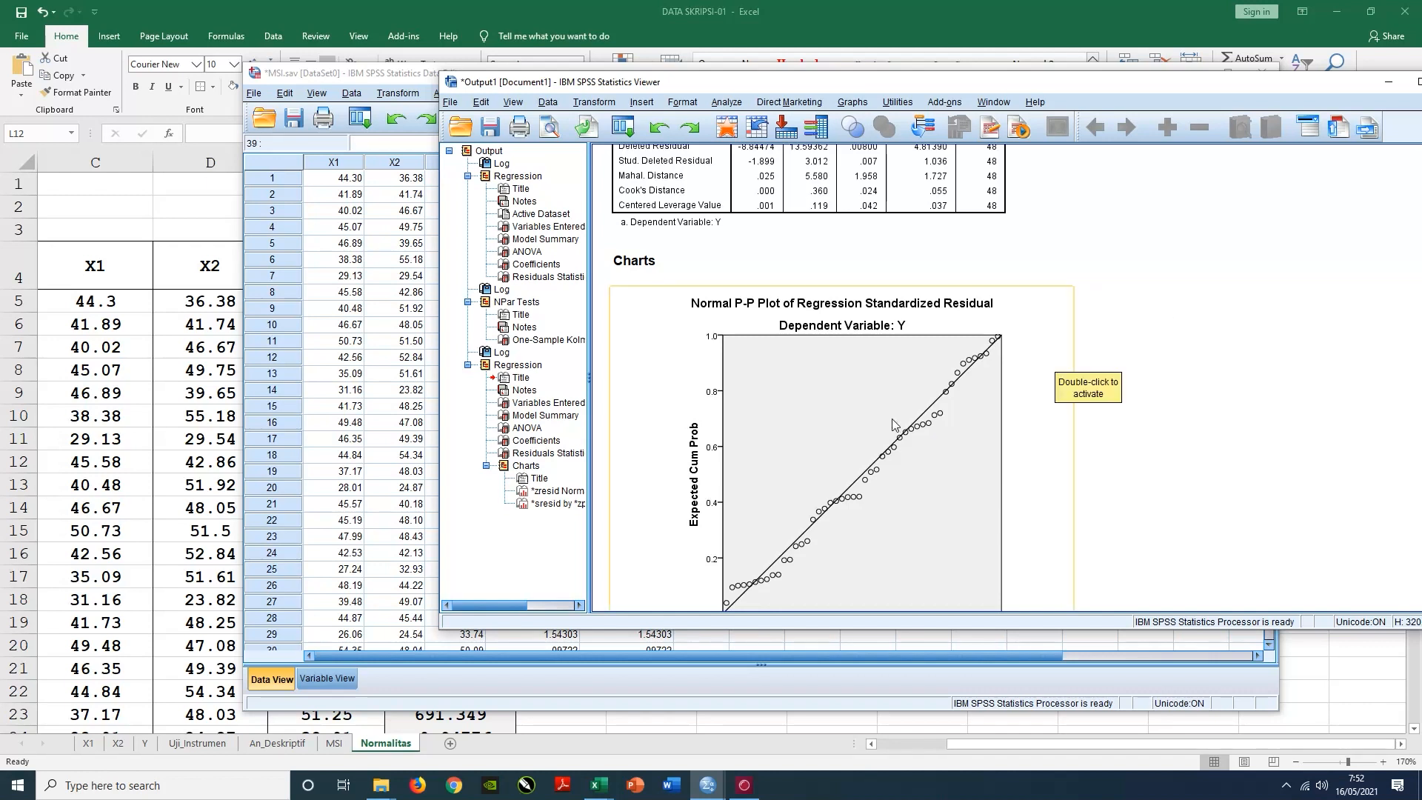
- Copy the Normal P-P Plot from the SPSS output and paste it at cell J5 of the Normalitas sheet in Excel
scroll(1183, 363, "down", 3)
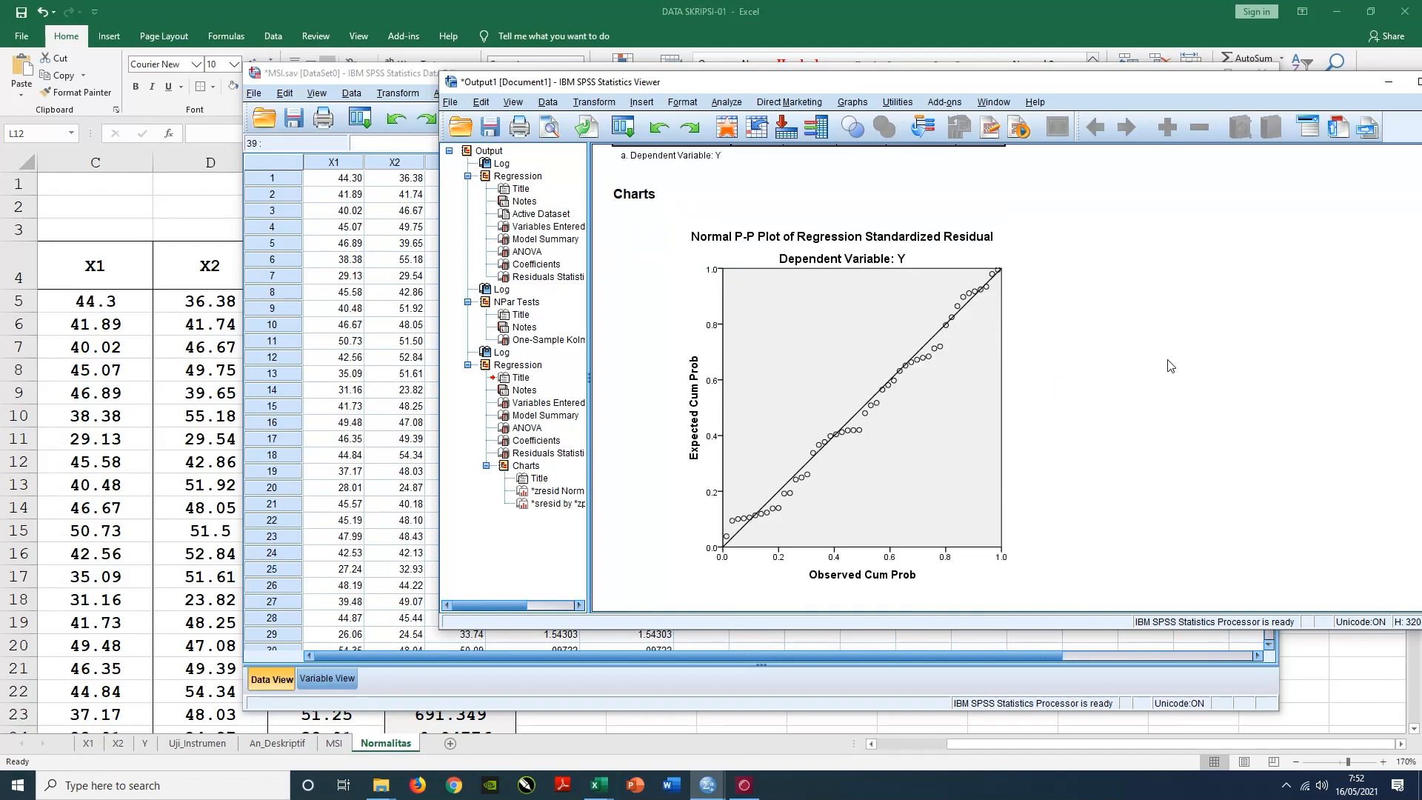
left_click(886, 336)
right_click(886, 336)
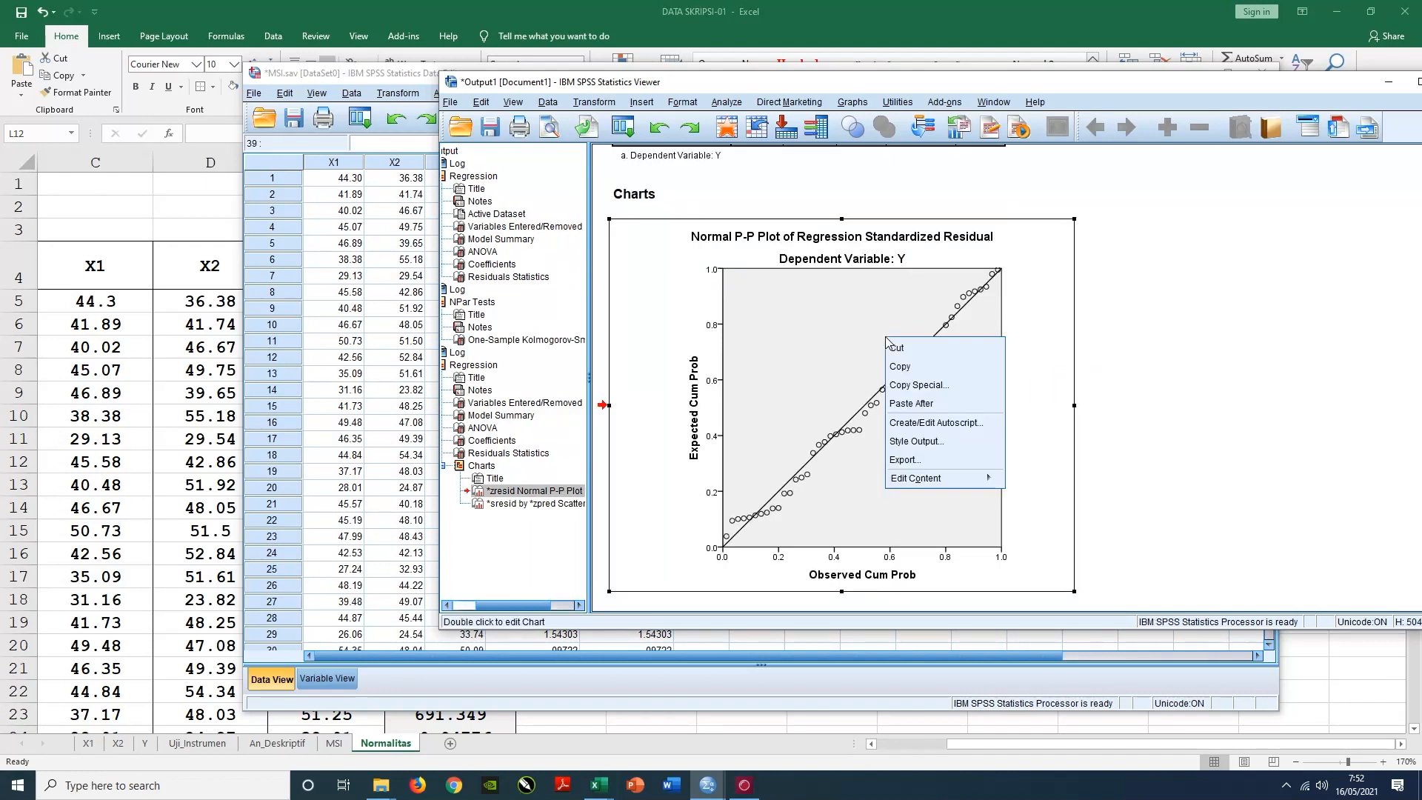
left_click(908, 370)
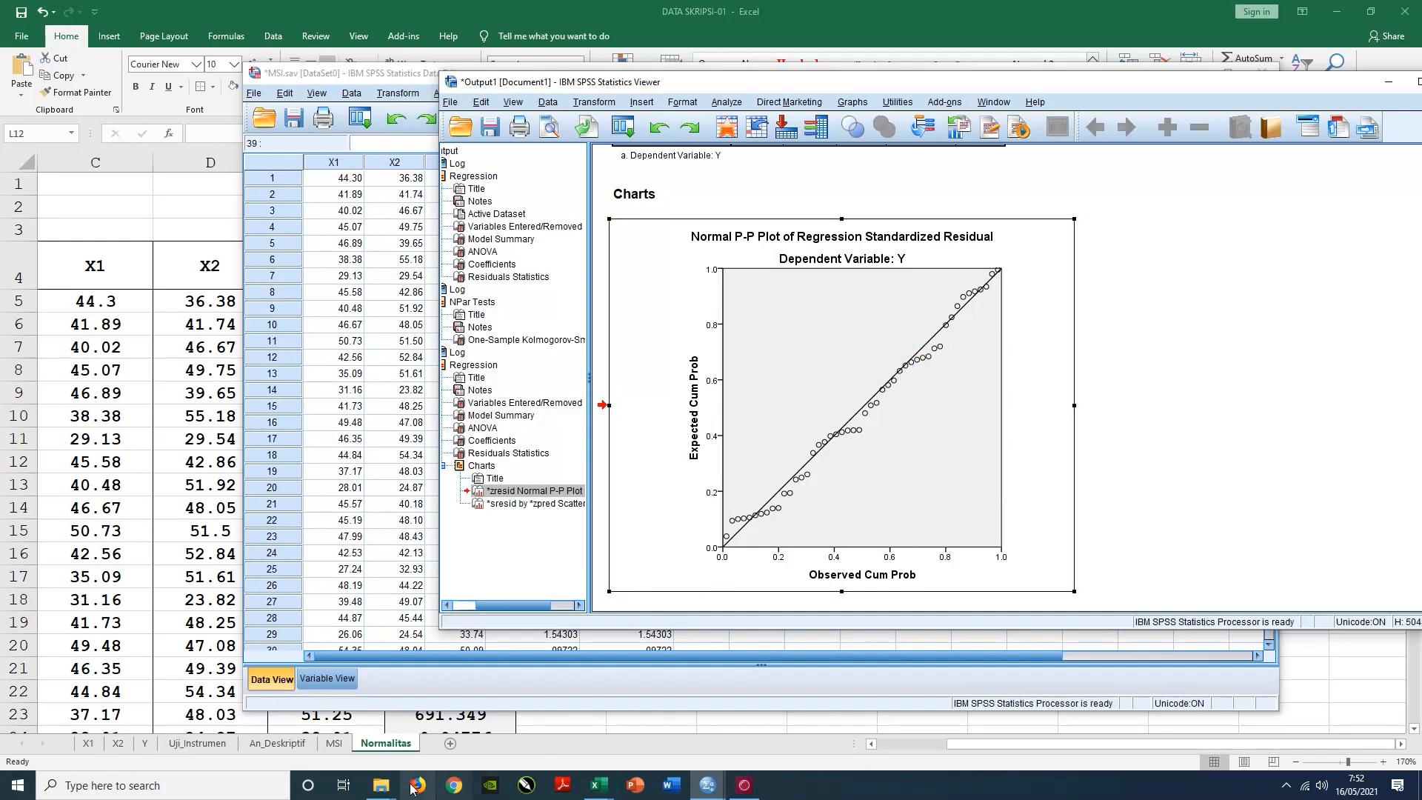
left_click(402, 747)
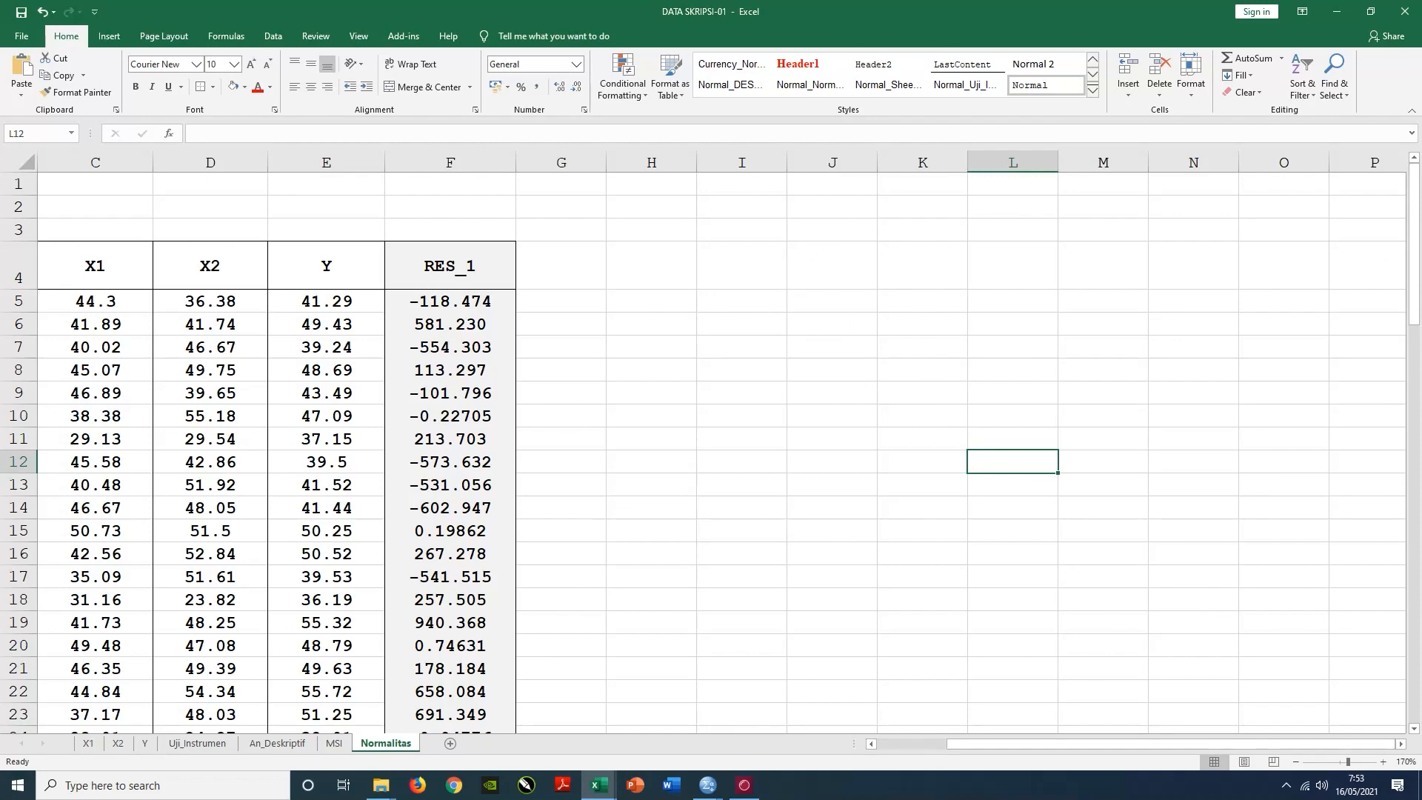
left_click(831, 302)
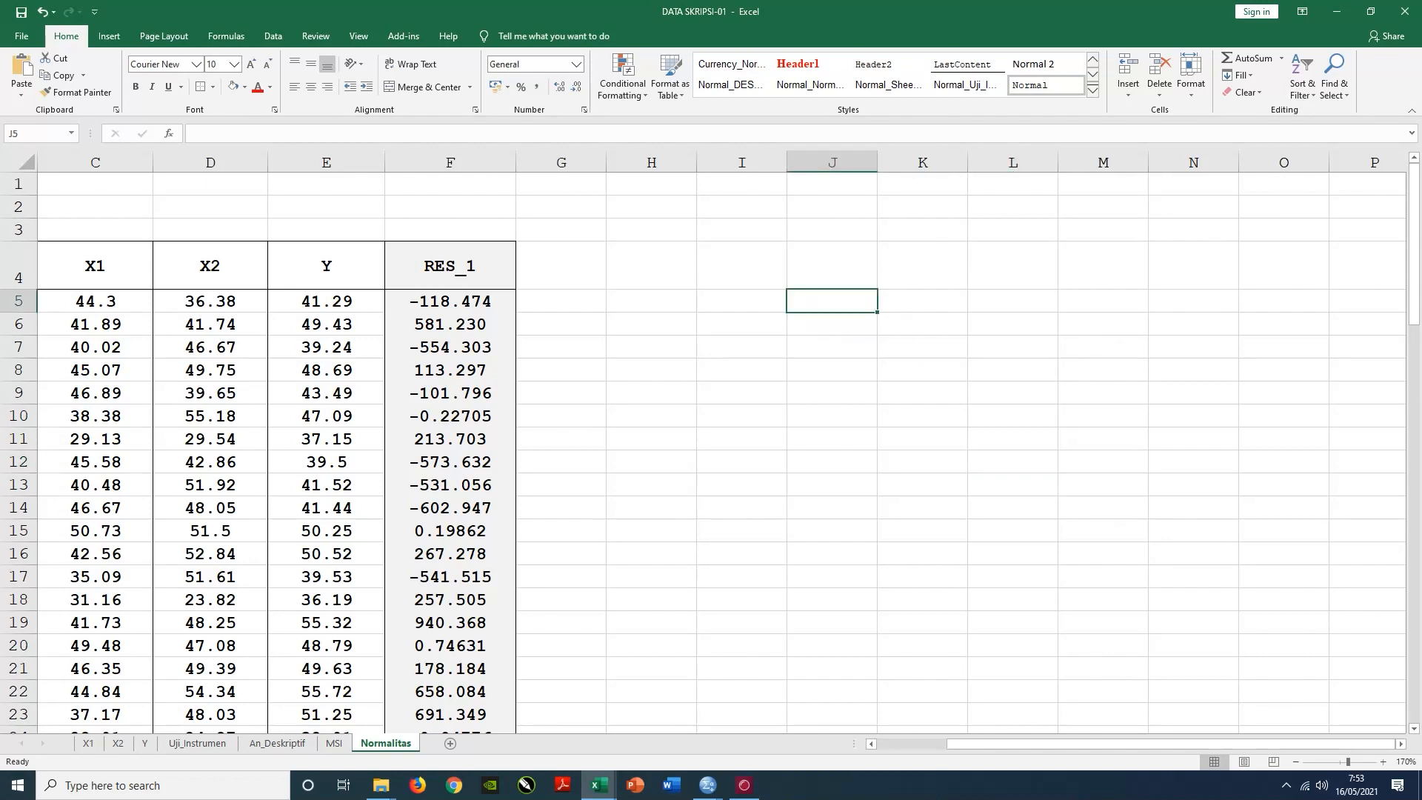
key("ctrl+v")
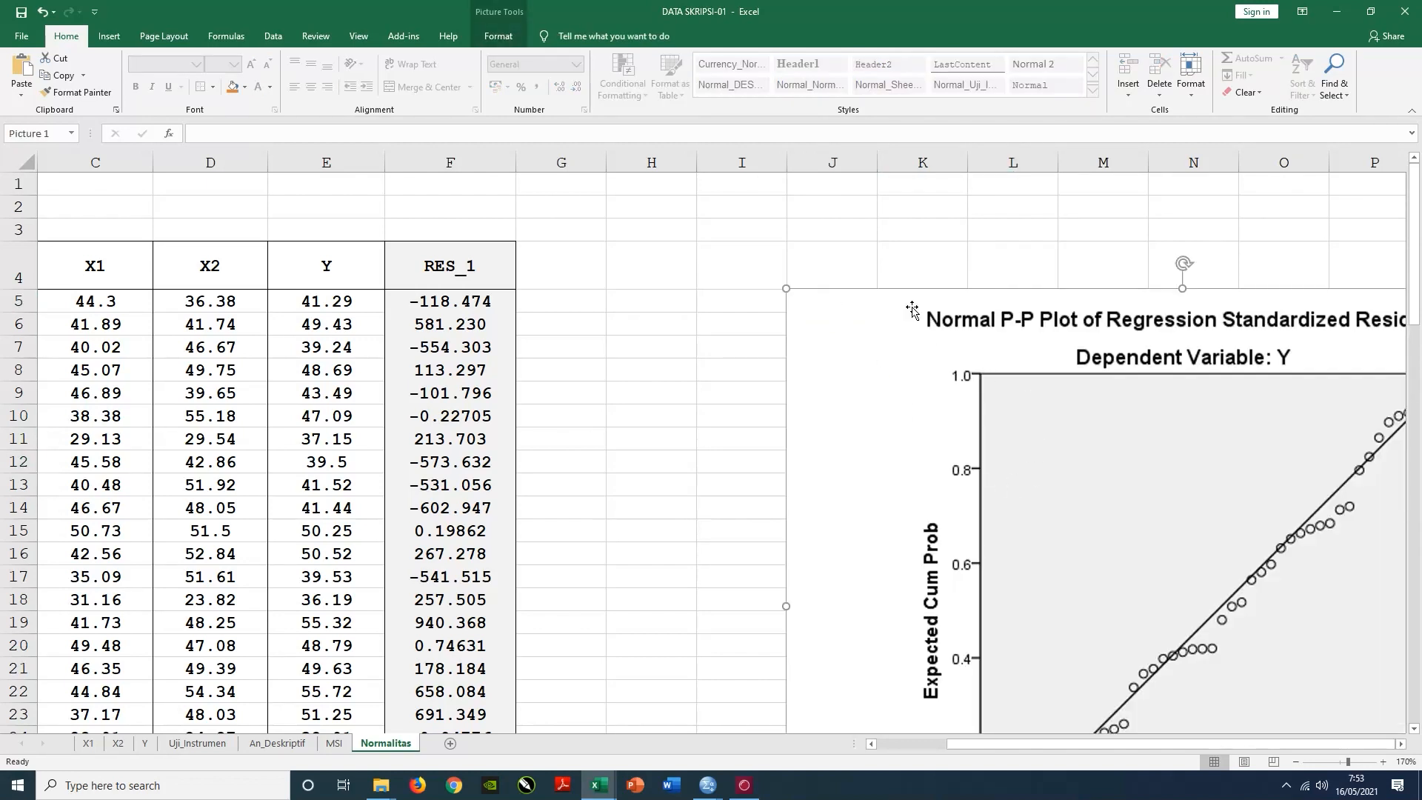
- Move the P-P plot picture beside the RES_1 column and shrink it to about columns G to N, rows 3 to 22
left_click_drag(898, 300, 792, 255)
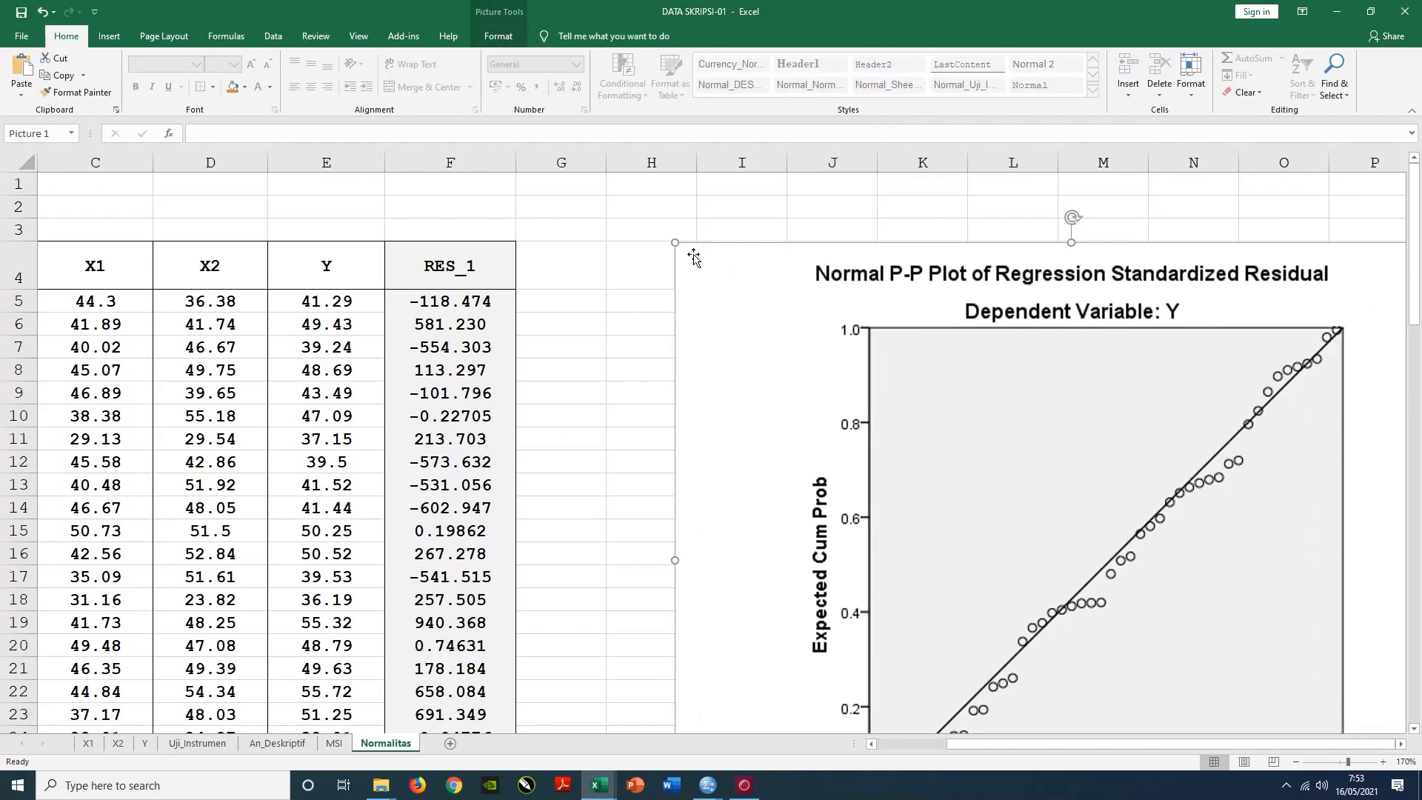
mouse_move(673, 244)
left_mouse_down()
mouse_move(911, 407)
mouse_move(655, 239)
left_mouse_up()
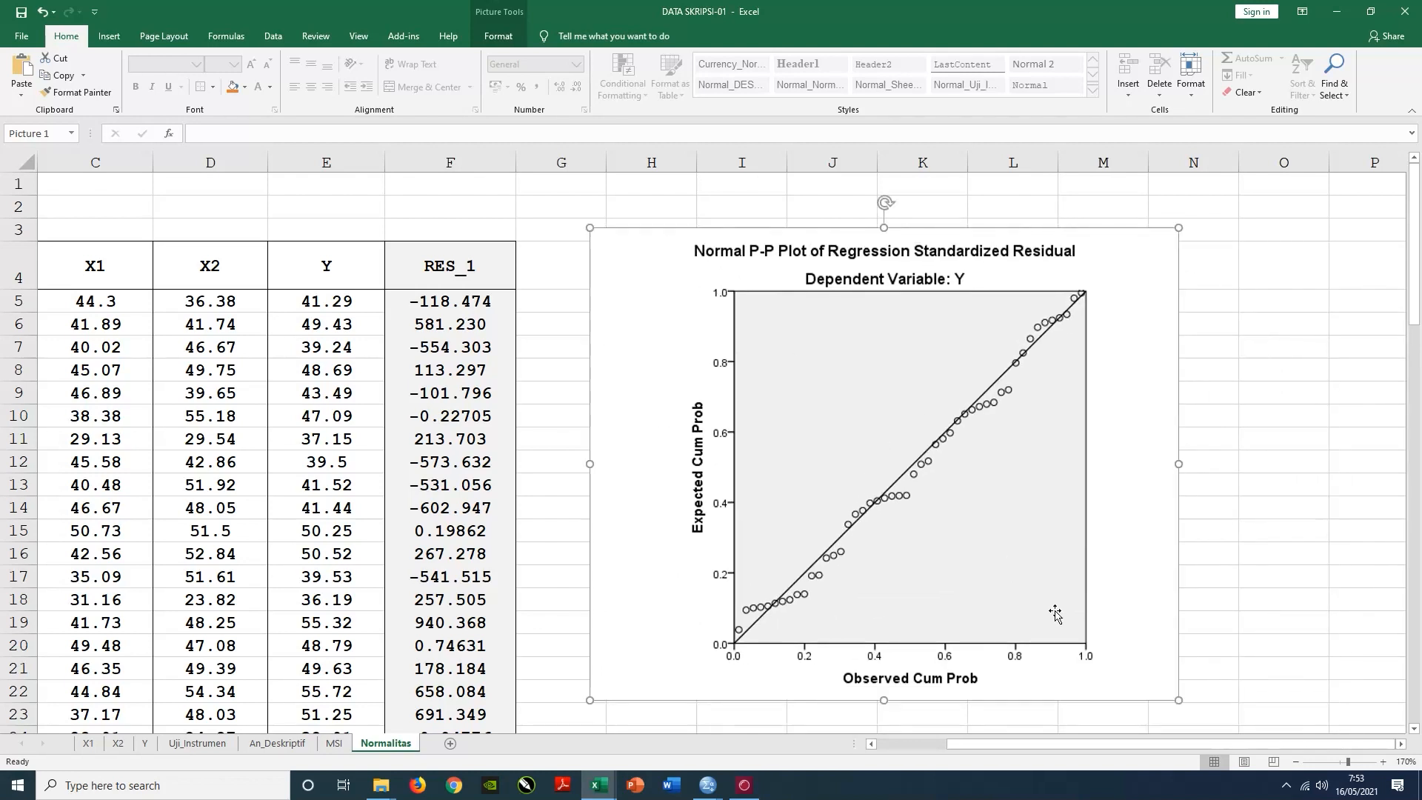
scroll(1267, 485, "down", 2)
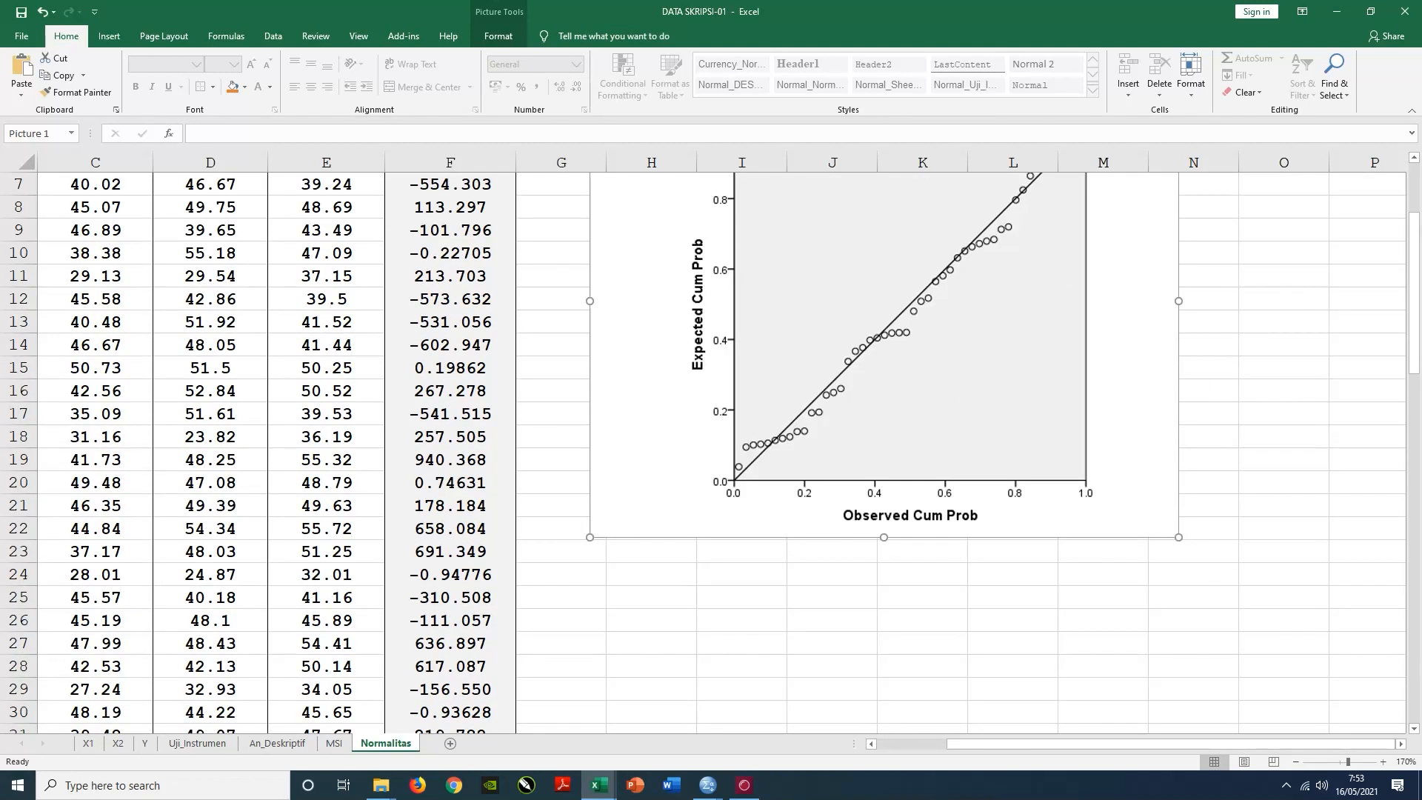
scroll(1265, 483, "up", 2)
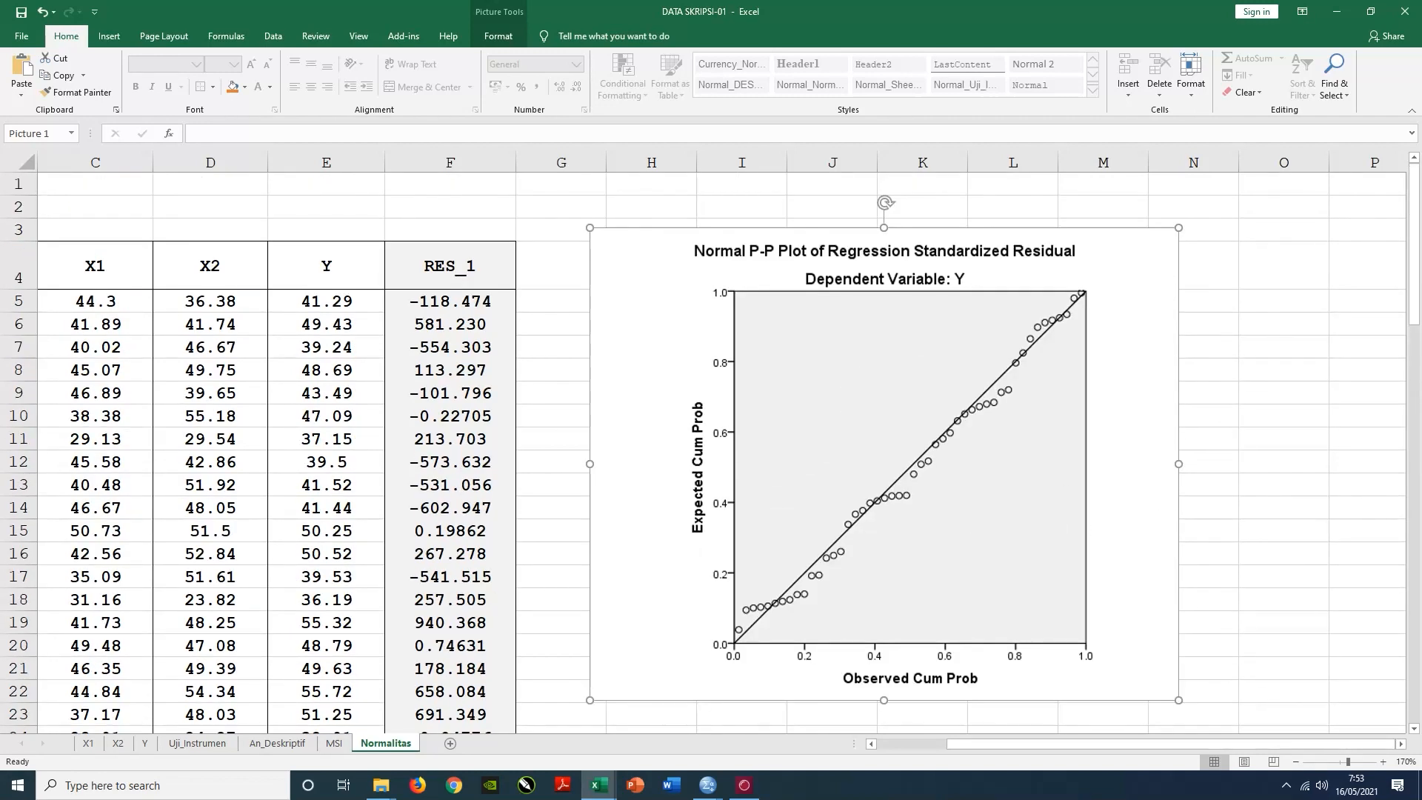
- Switch to the SPSS output and copy the scatterplot of studentized residuals against standardized predicted values
key("alt+Tab")
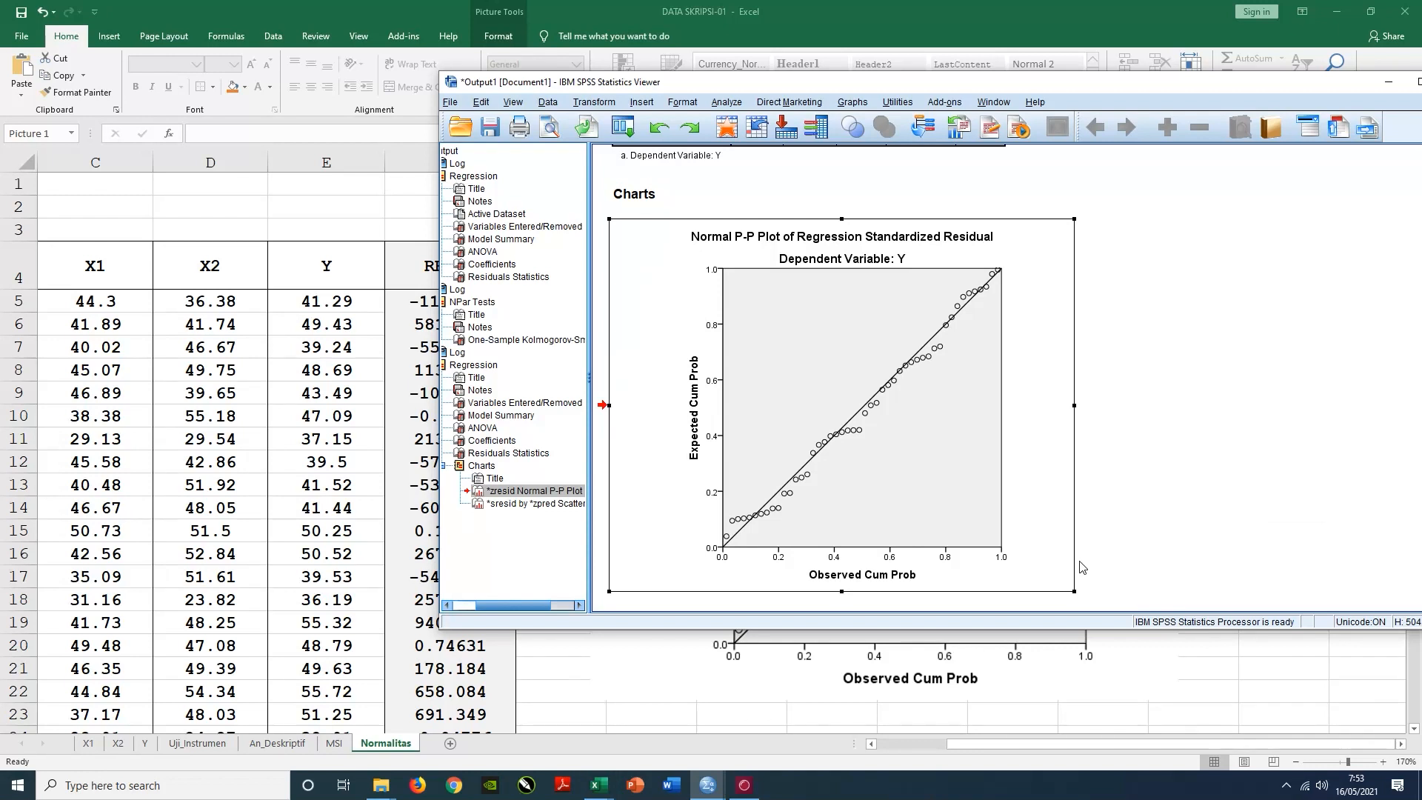
scroll(1162, 489, "down", 5)
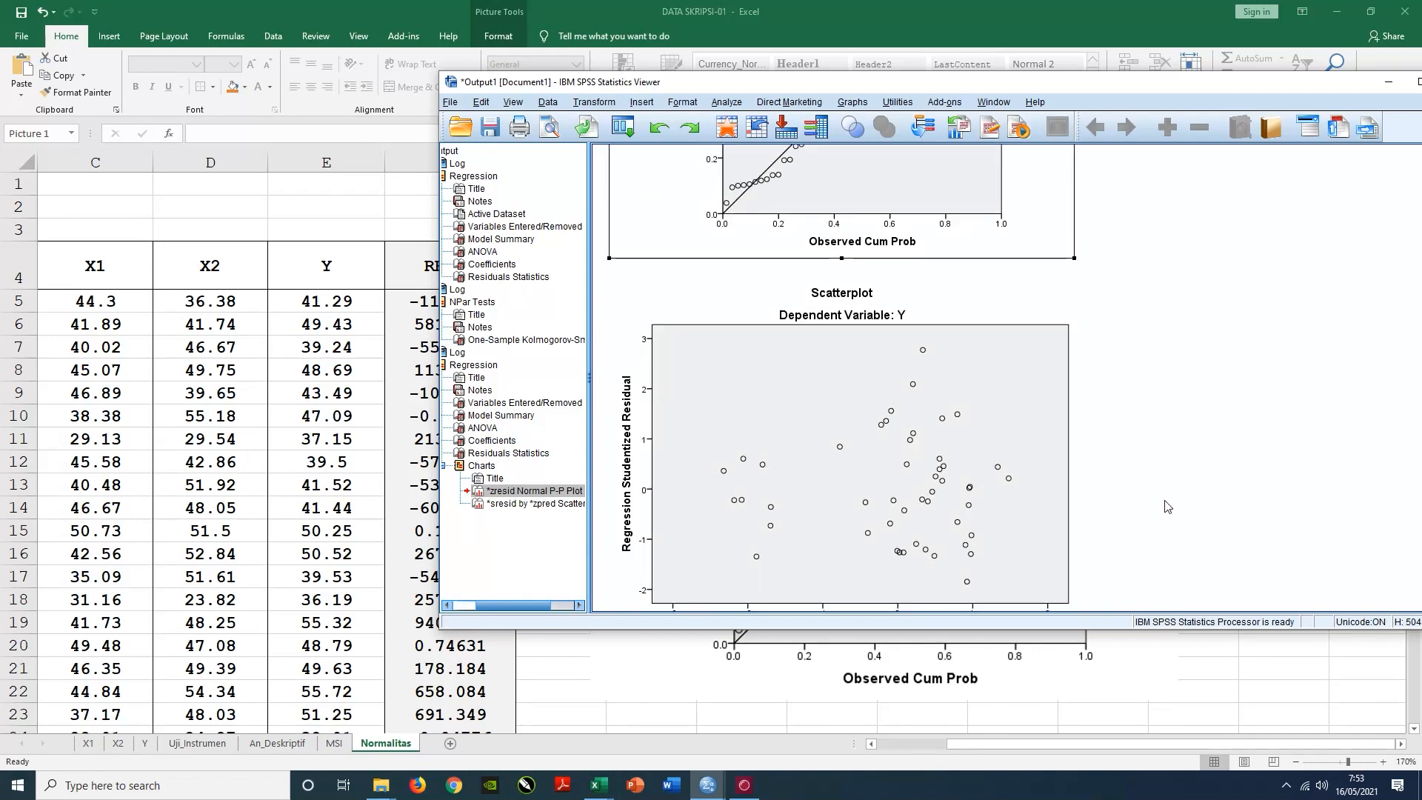
left_click(879, 443)
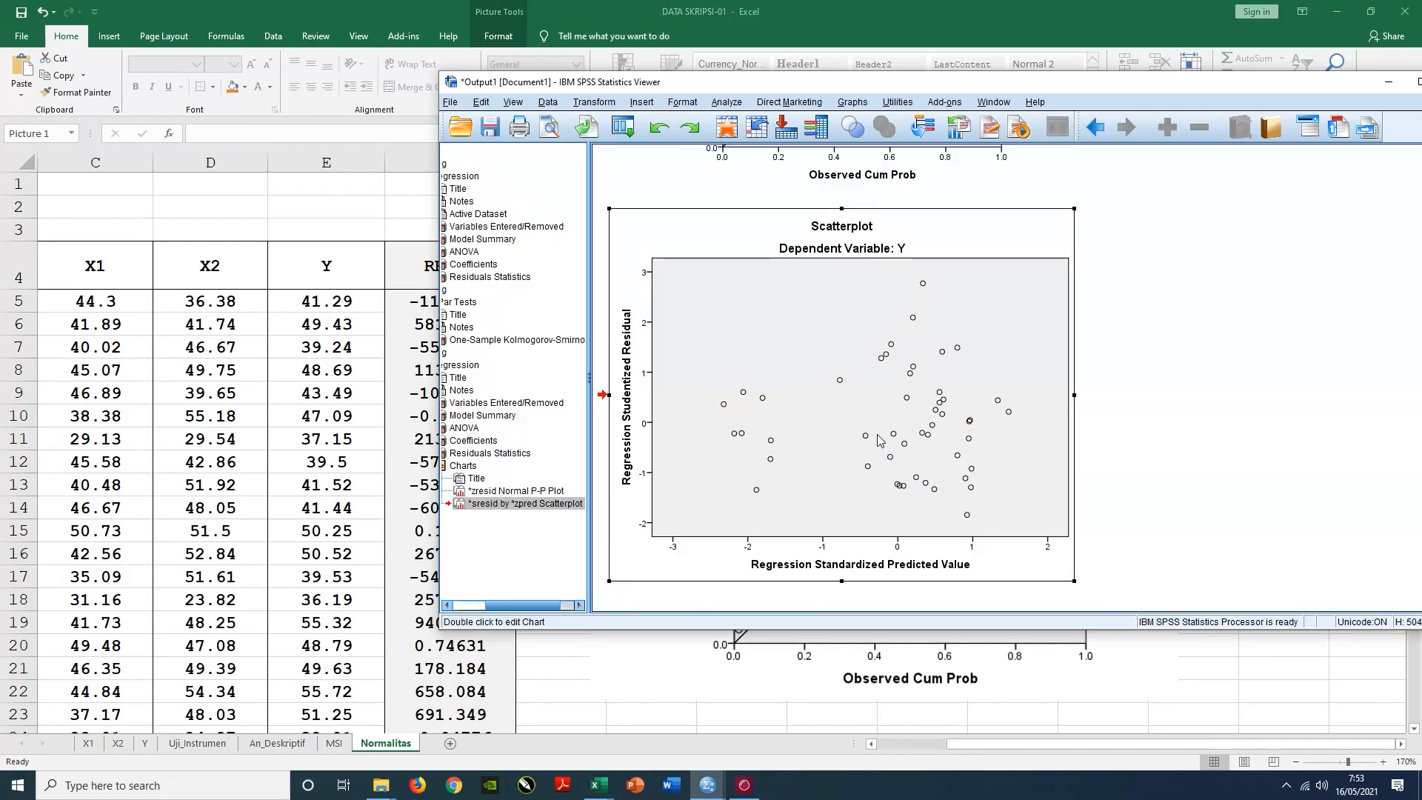
right_click(876, 405)
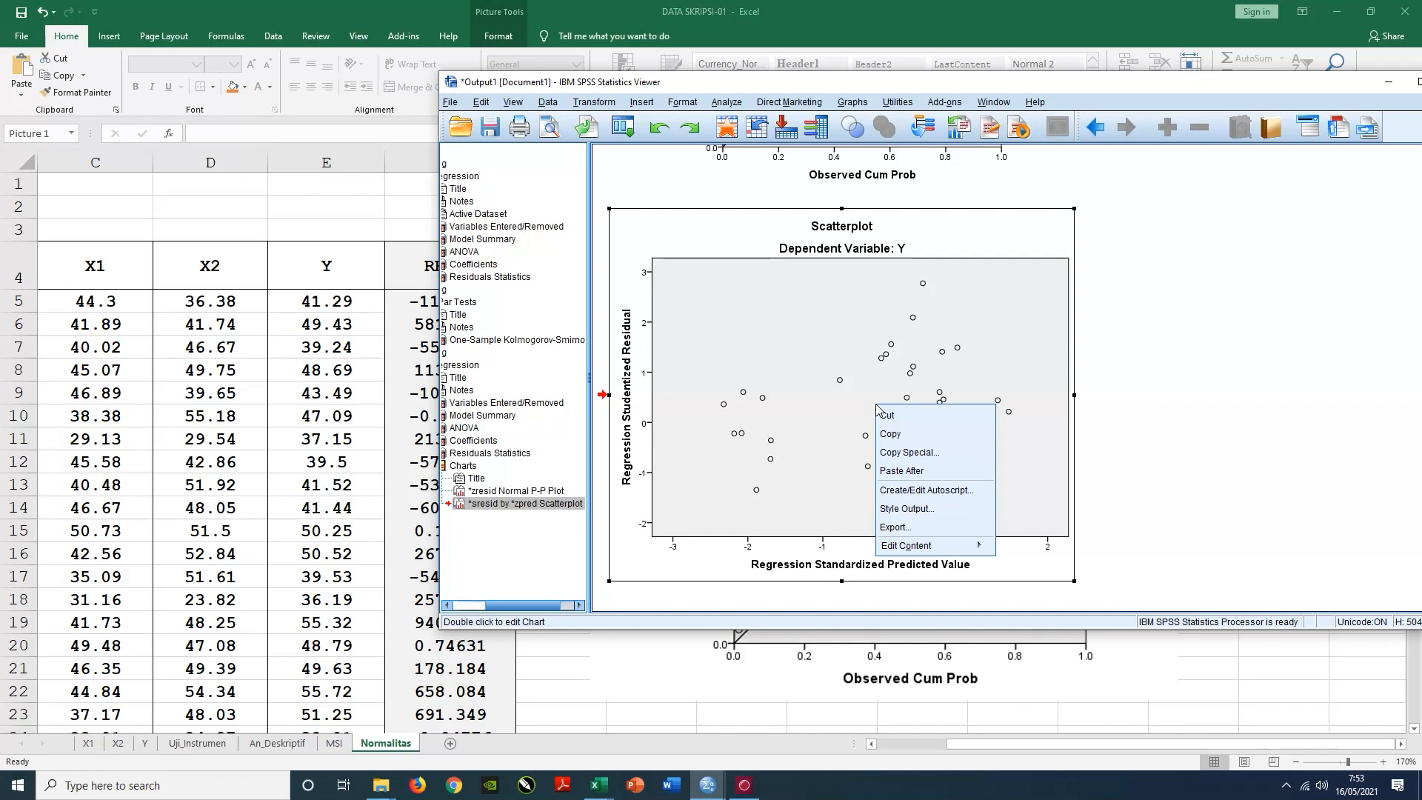
left_click(819, 308)
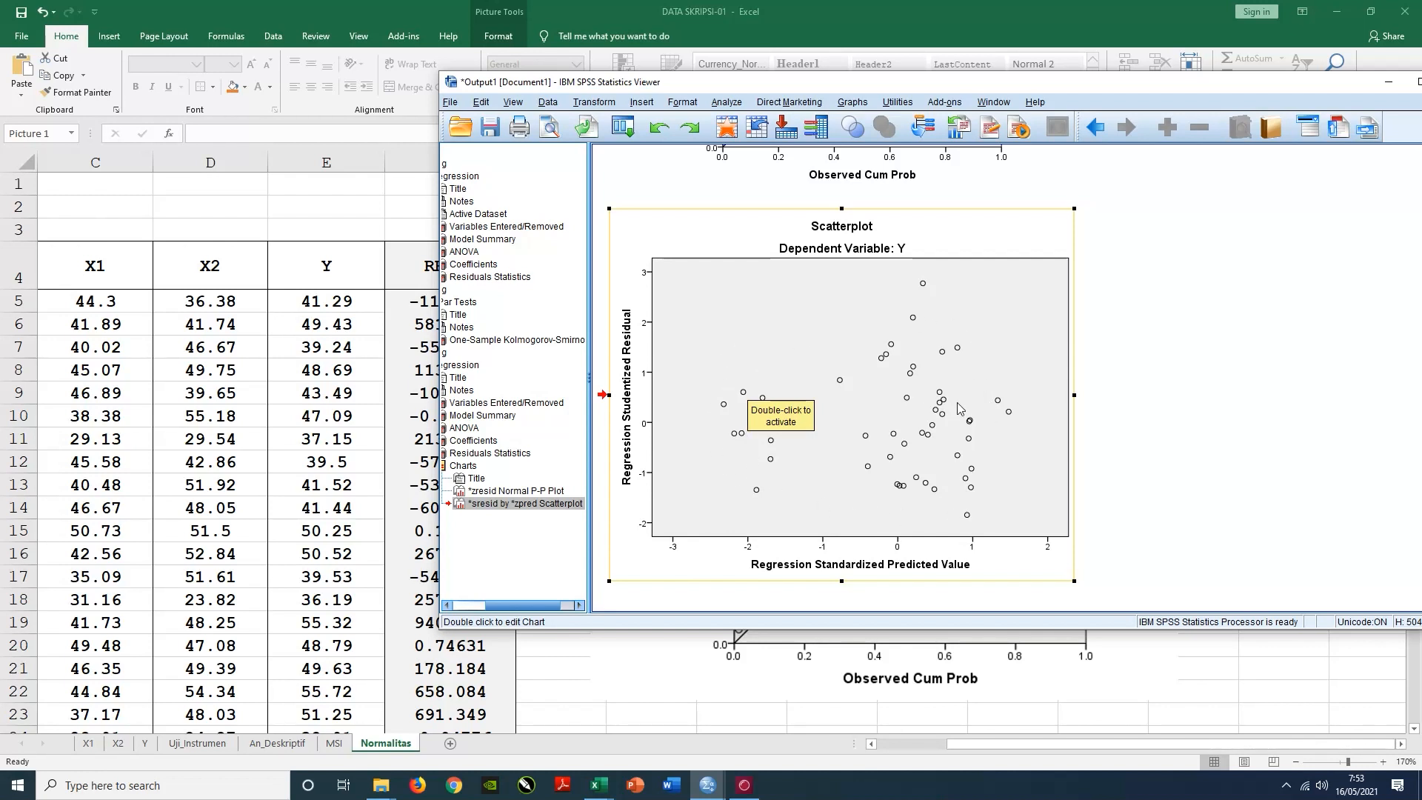
right_click(1045, 353)
left_click(1062, 381)
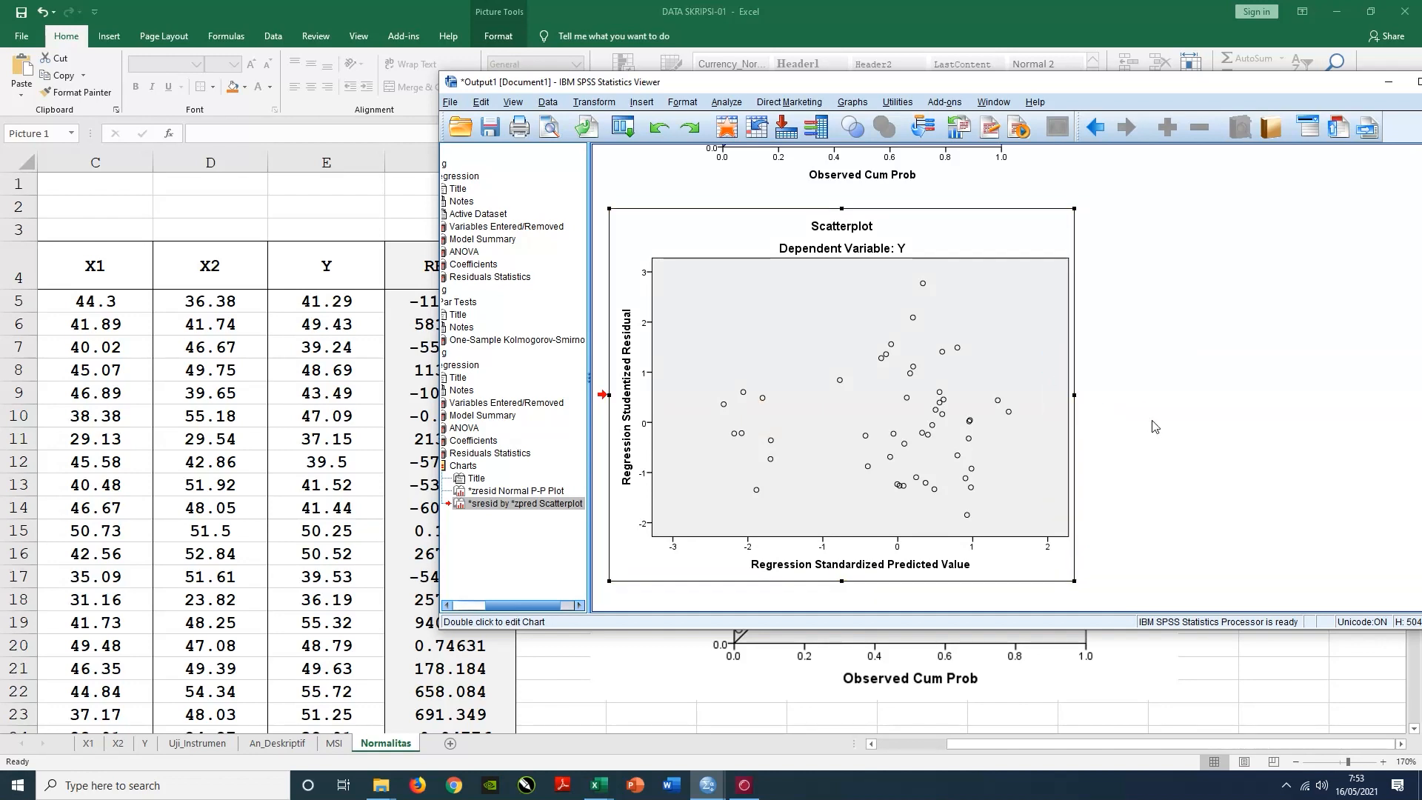
- Switch to Excel and paste the scatterplot at cell H28 of the Normalitas sheet, below the P-P plot
key("alt+Tab")
scroll(1040, 472, "down", 1)
scroll(1040, 472, "down", 4)
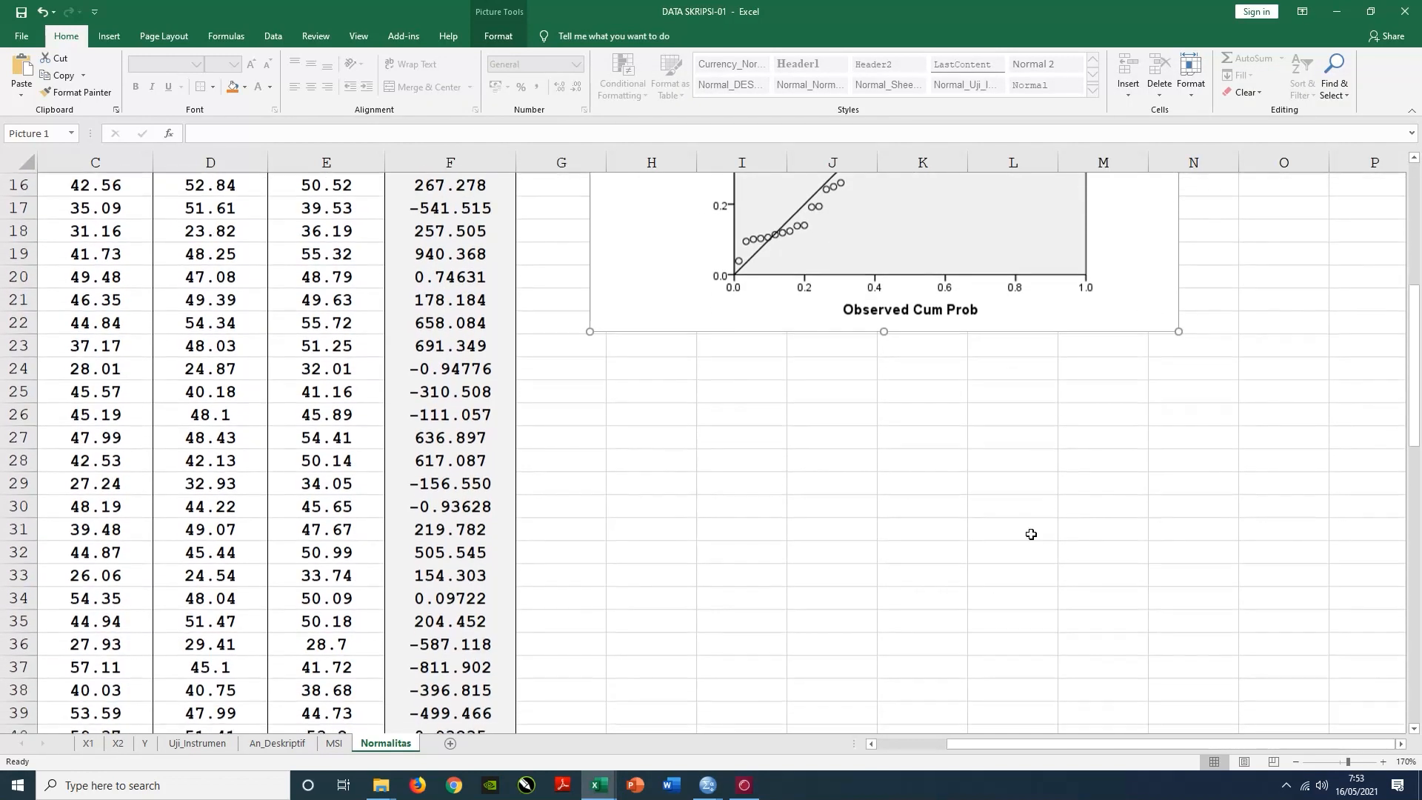
left_click(752, 614)
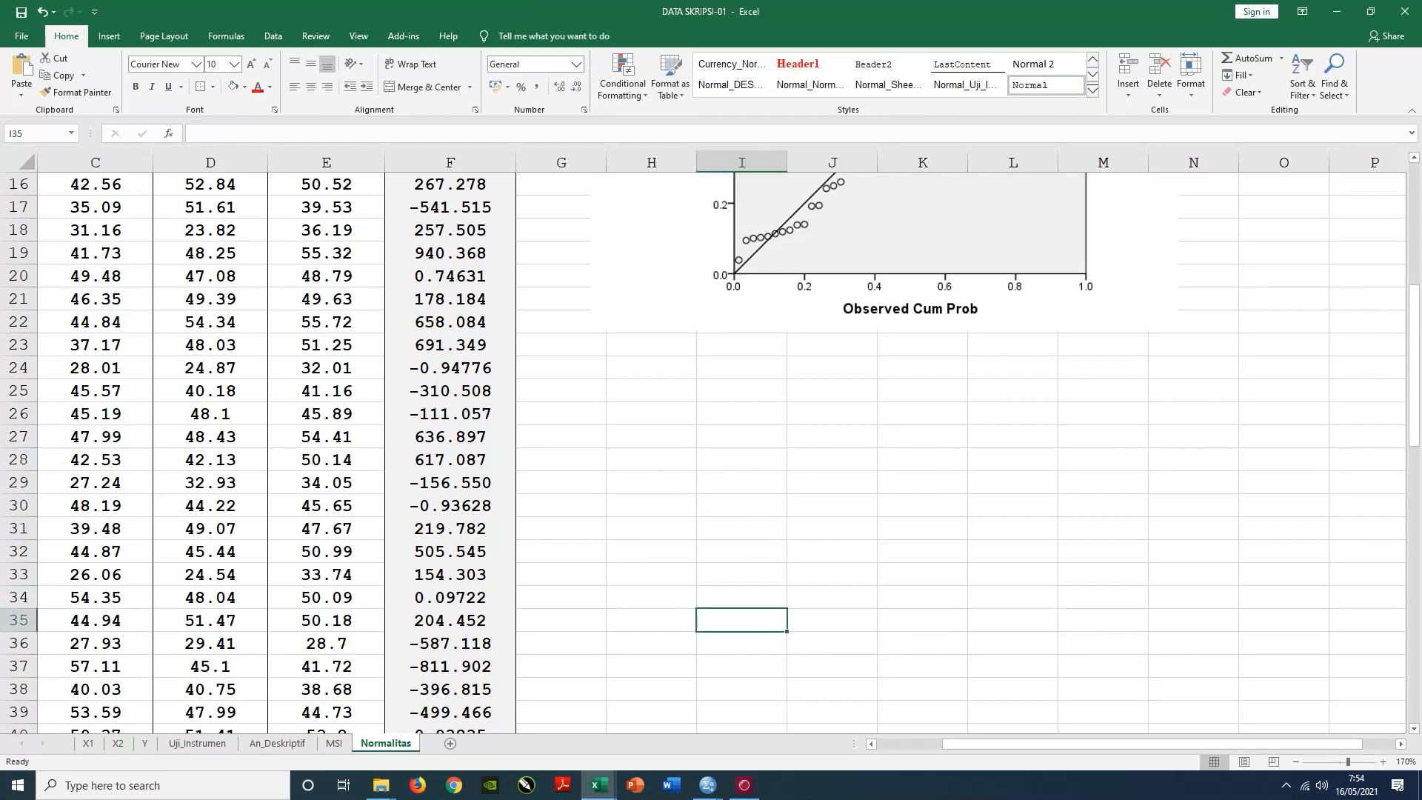
left_click(642, 472)
key("ctrl+v")
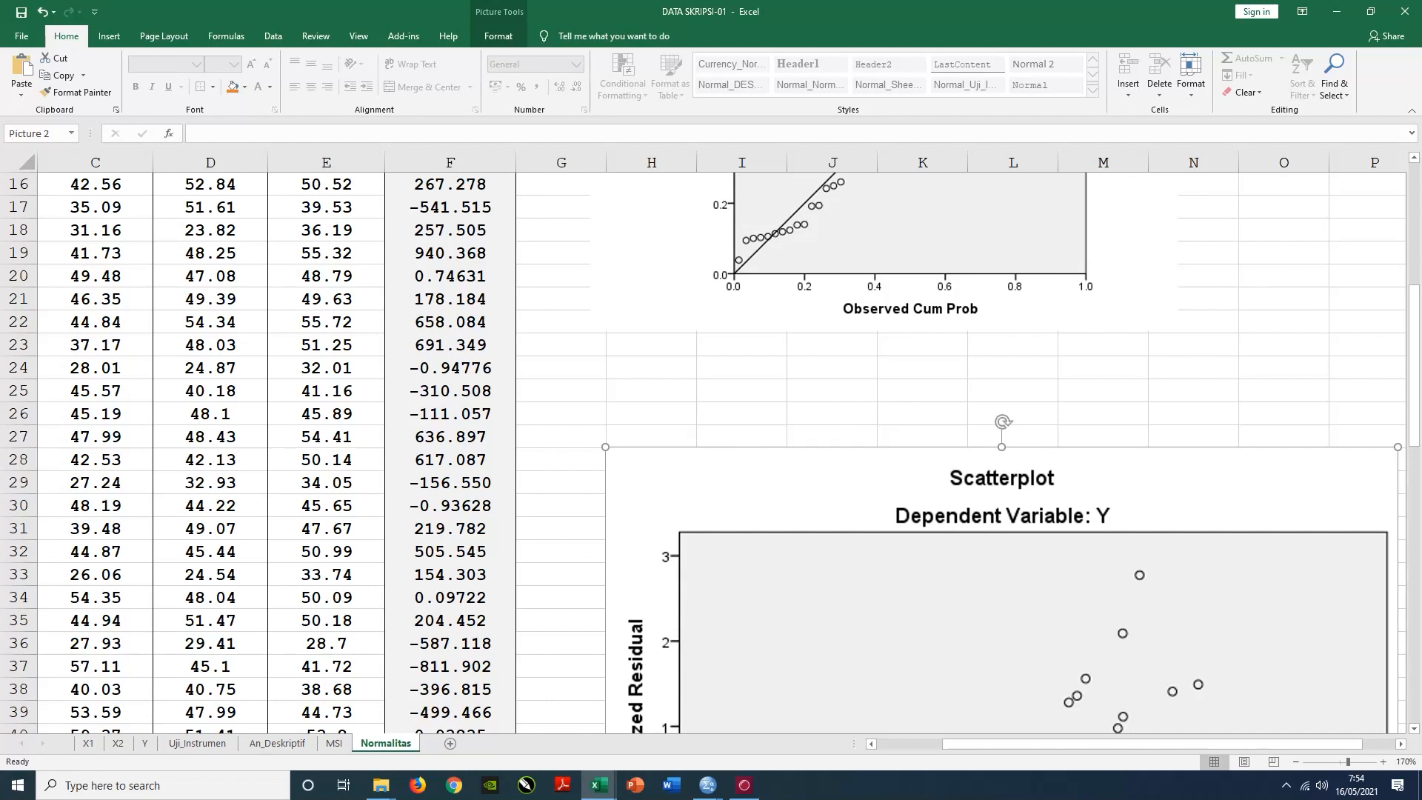
- Move the scatterplot picture up under the P-P plot and shrink it to about columns G to N, rows 24 to 43
left_click_drag(725, 448, 721, 404)
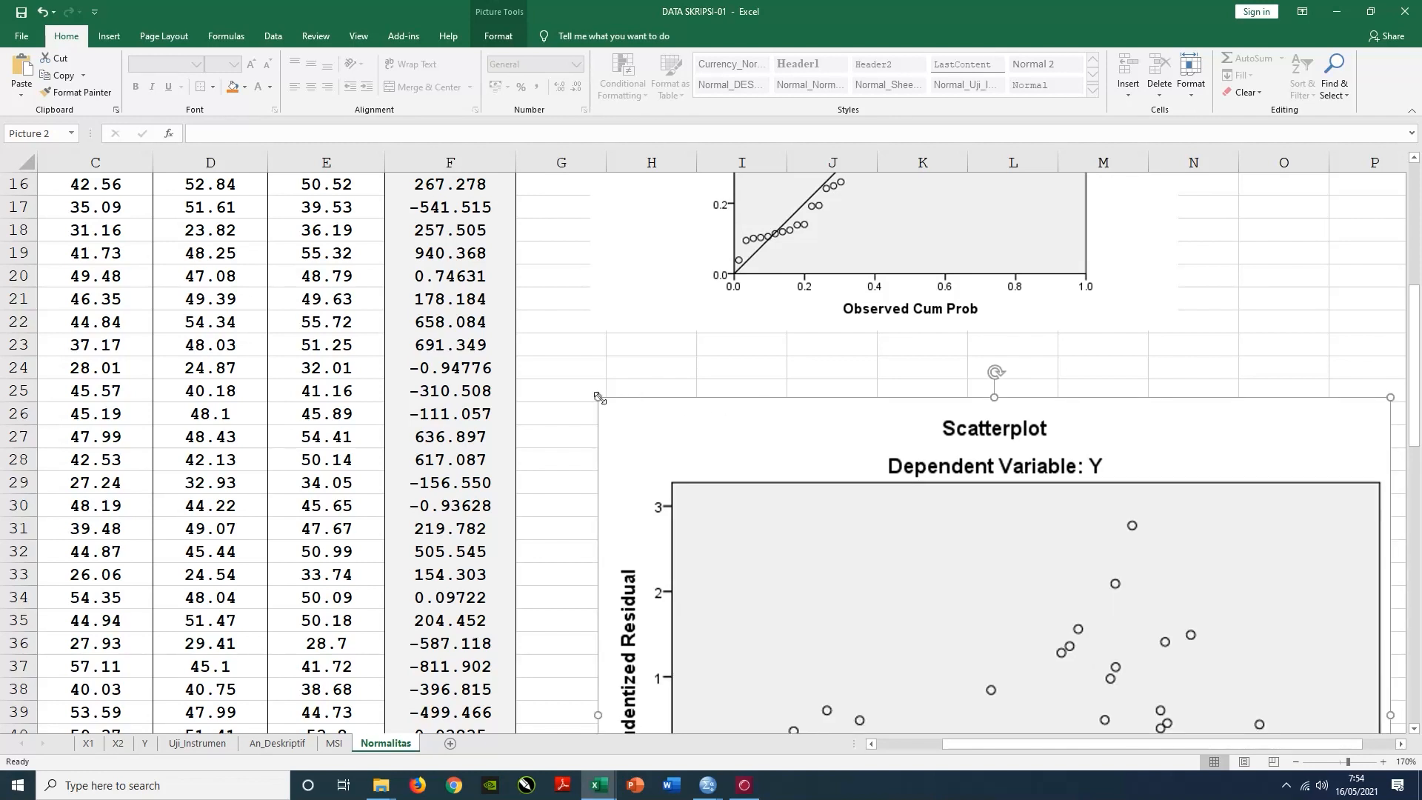
left_click_drag(627, 417, 666, 363)
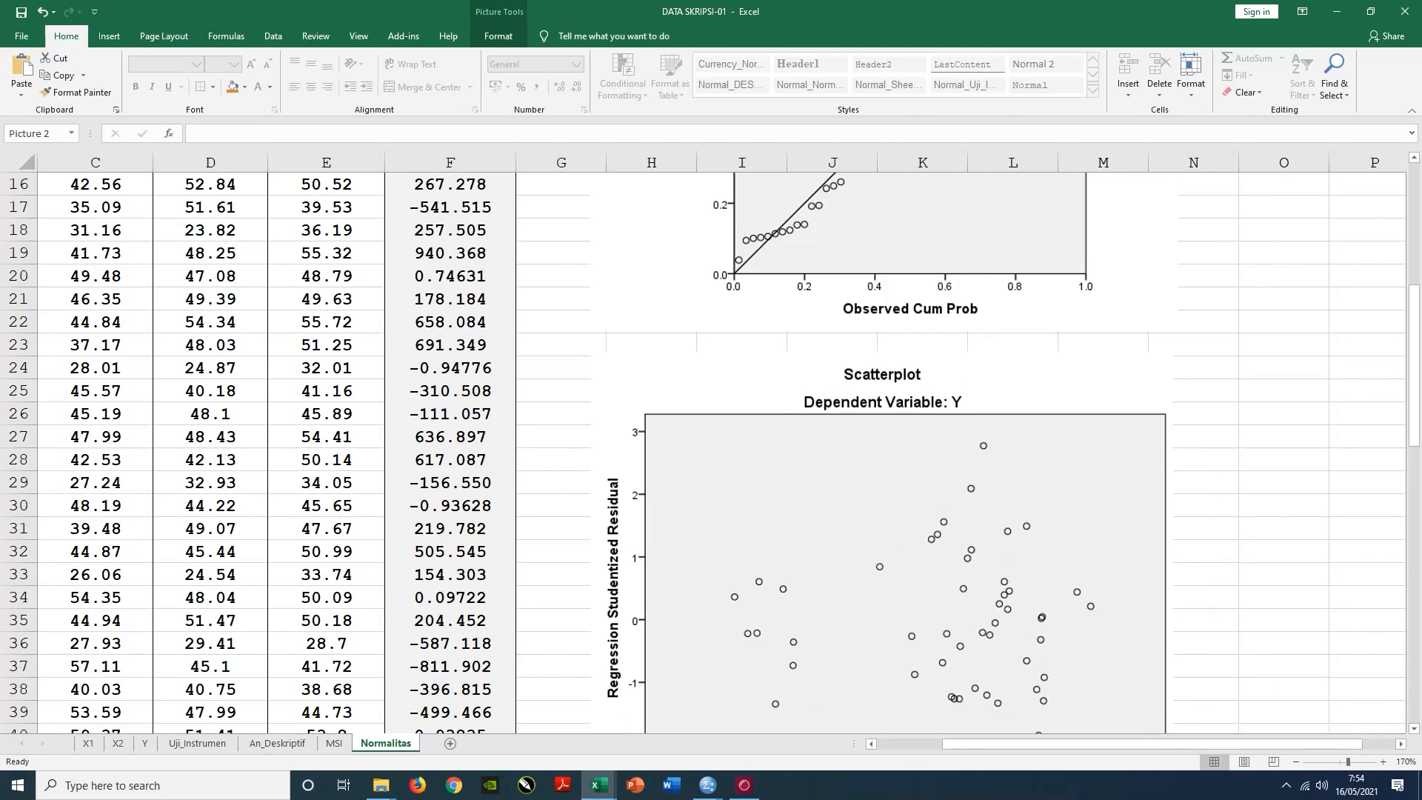
left_click(1244, 416)
scroll(1250, 474, "up", 5)
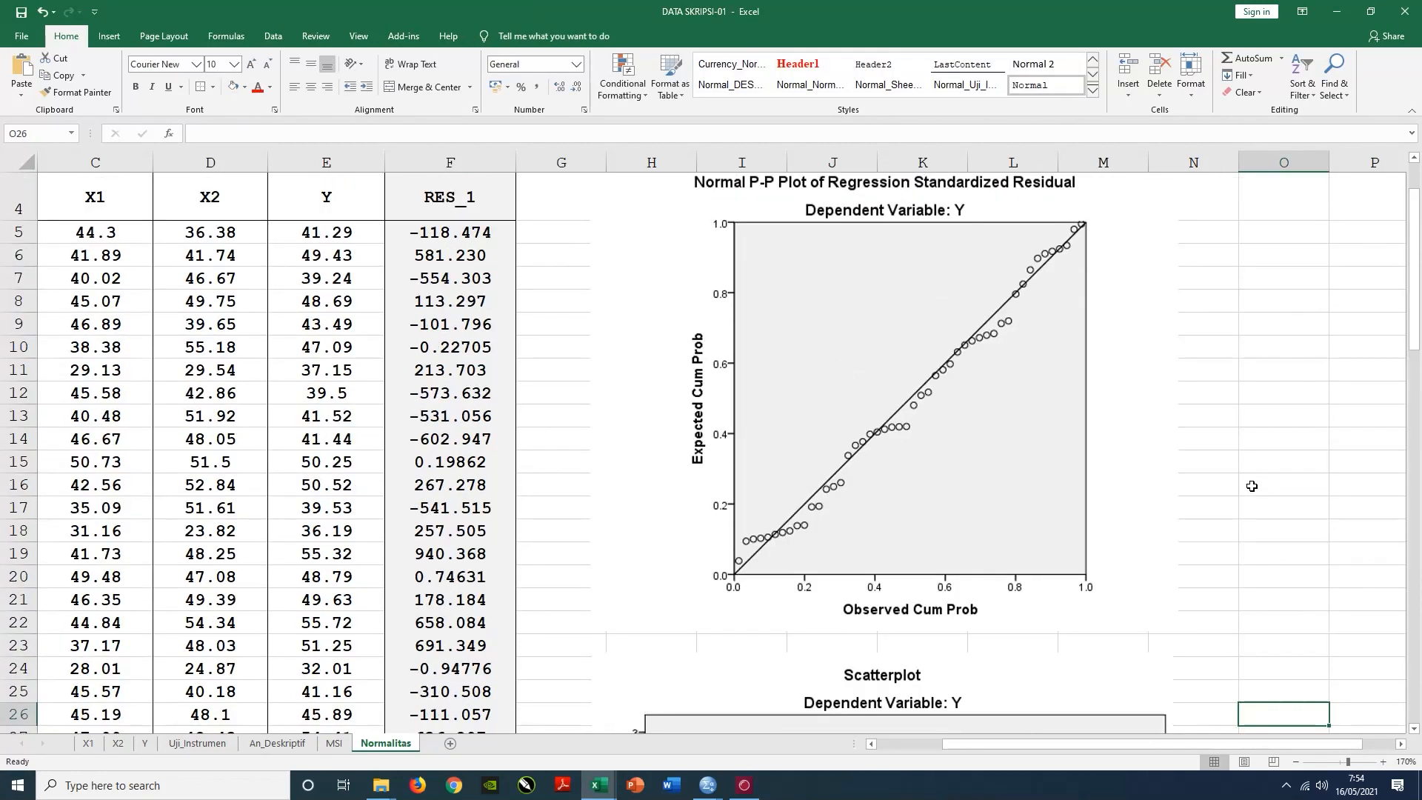
- Review the worksheets X1, X2, Y, Uji_Instrumen, An_Deskriptif and MSI in order, ending on Normalitas
left_click(1099, 355)
scroll(949, 434, "up", 1)
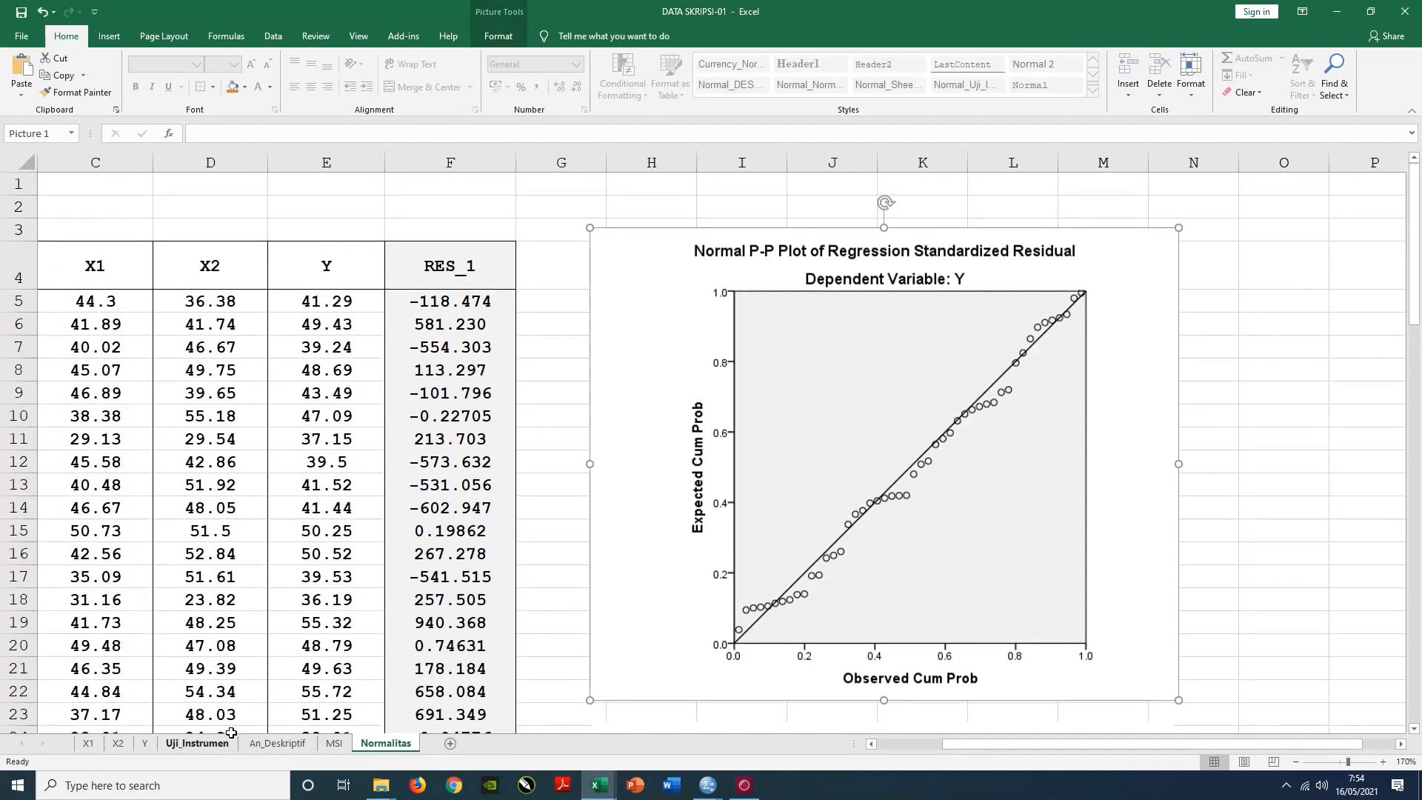
left_click(94, 746)
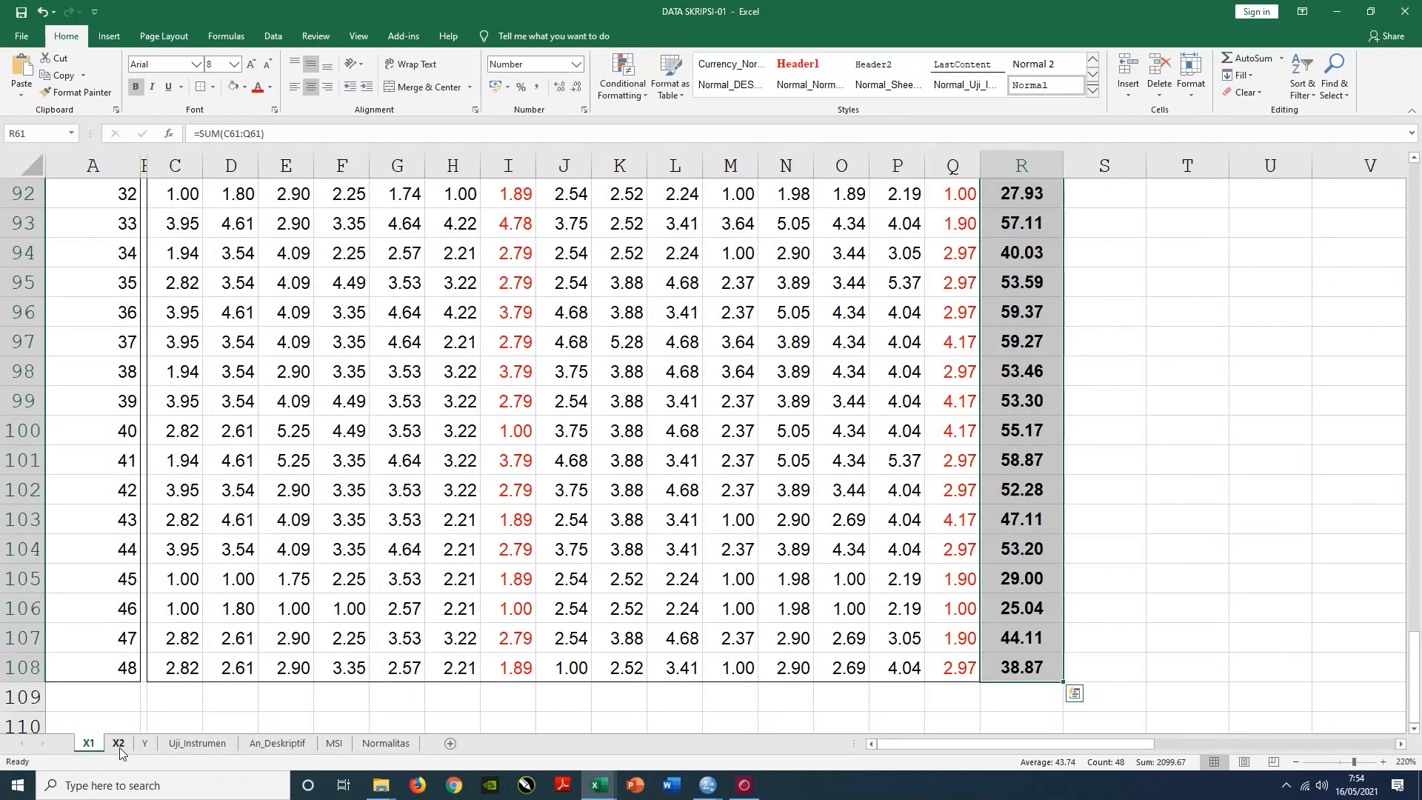
left_click(119, 745)
left_click(145, 745)
left_click(215, 746)
left_click(277, 744)
left_click(334, 744)
left_click(383, 743)
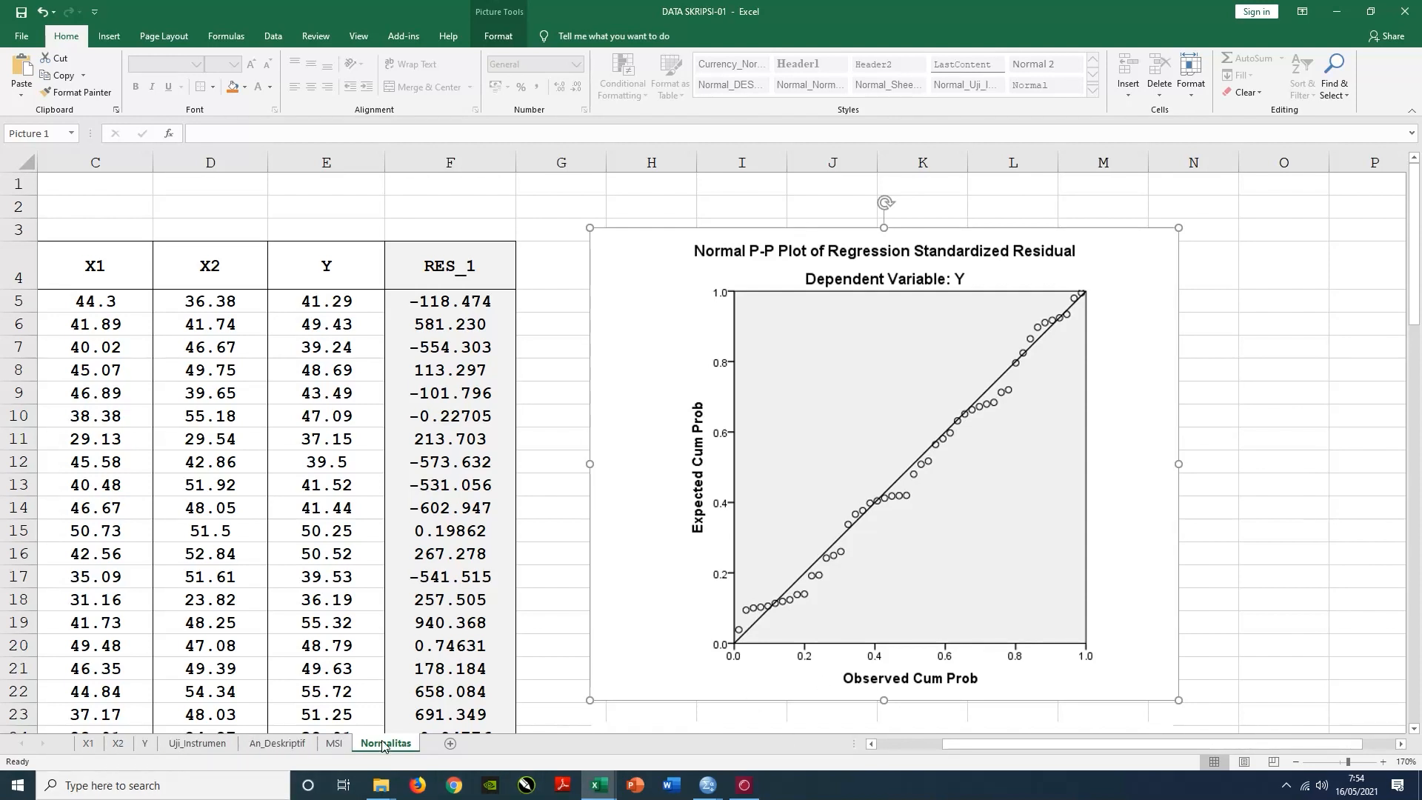
- Review the pasted P-P plot and scatterplot together with the RES_1 residual column on the Normalitas sheet
left_click(1284, 347)
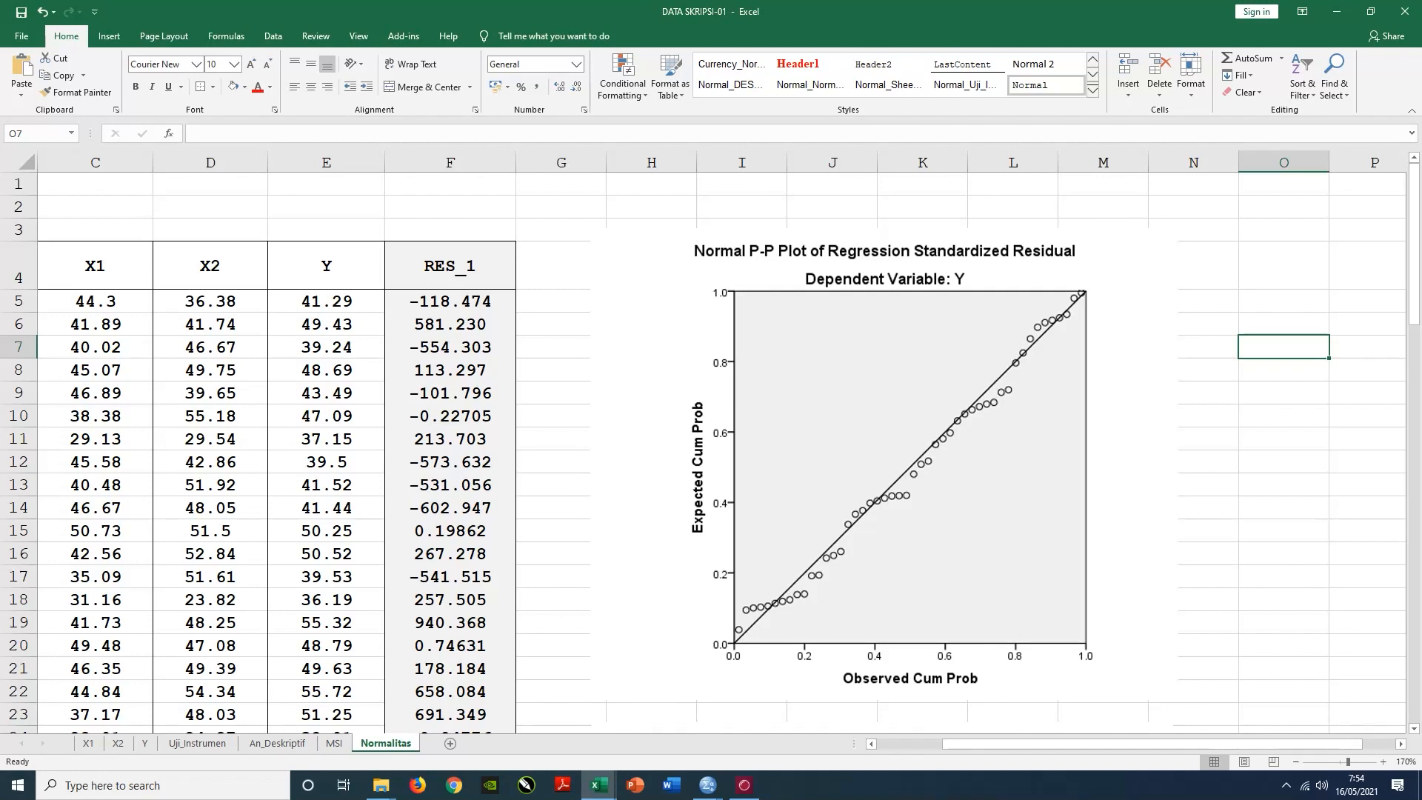
scroll(603, 499, "down", 11)
scroll(603, 498, "up", 6)
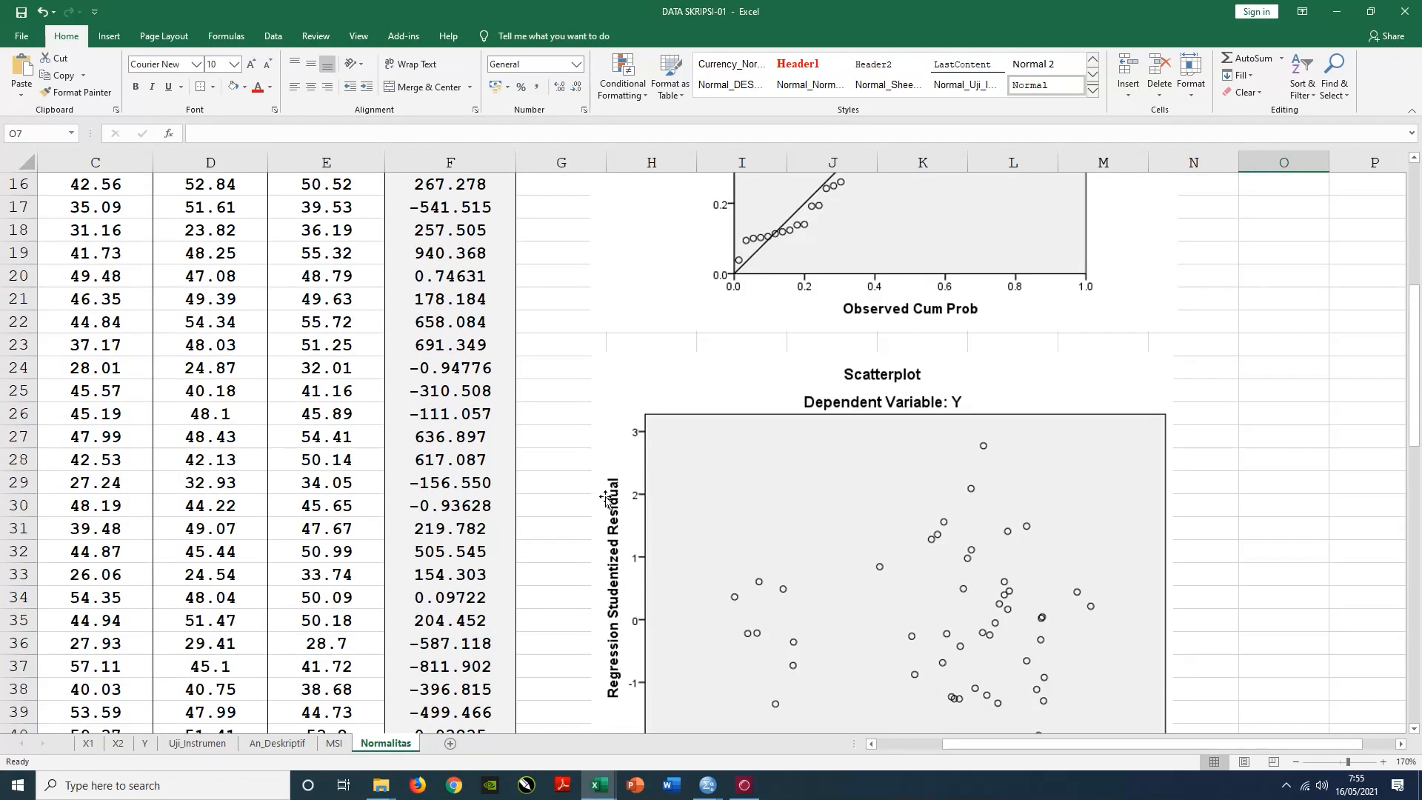
scroll(604, 499, "up", 5)
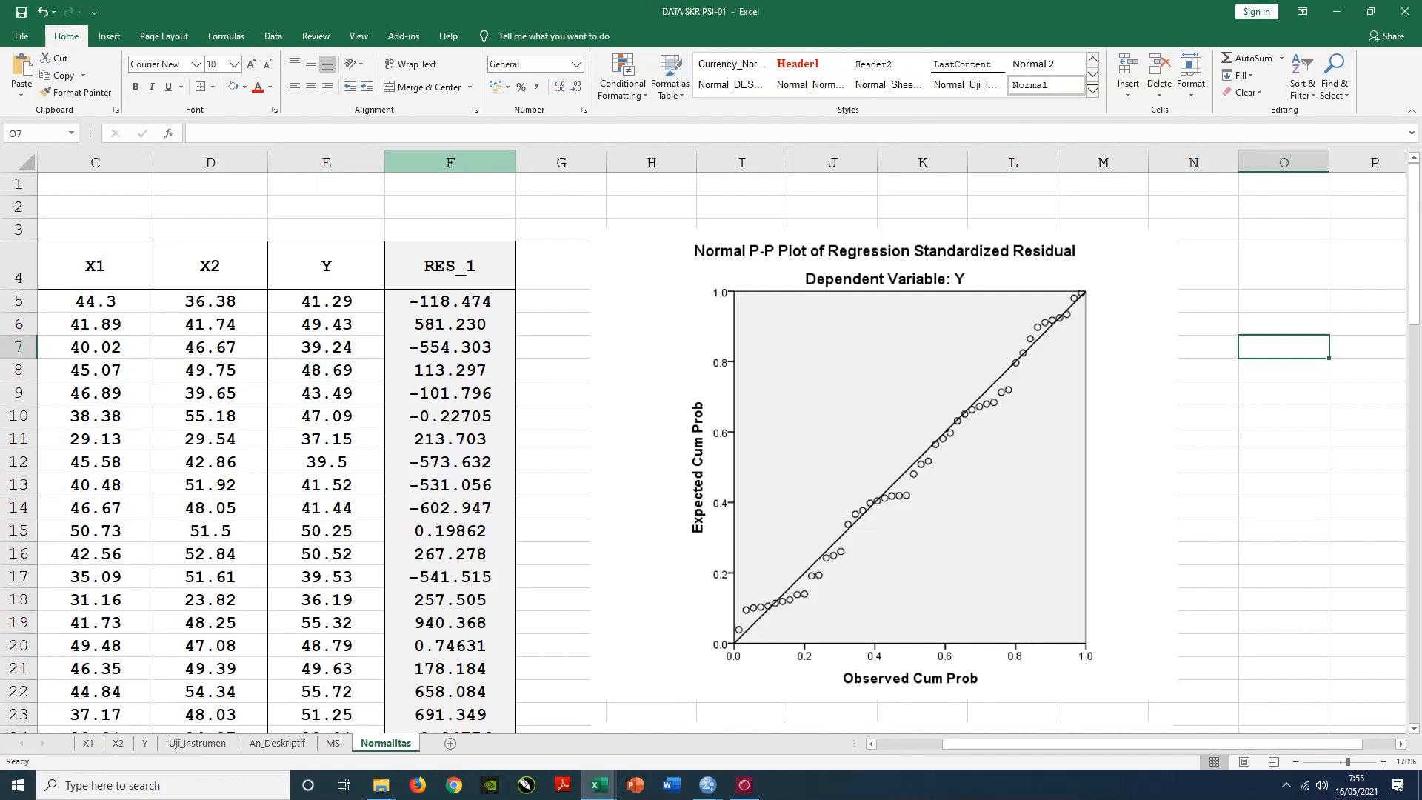
left_click(450, 162)
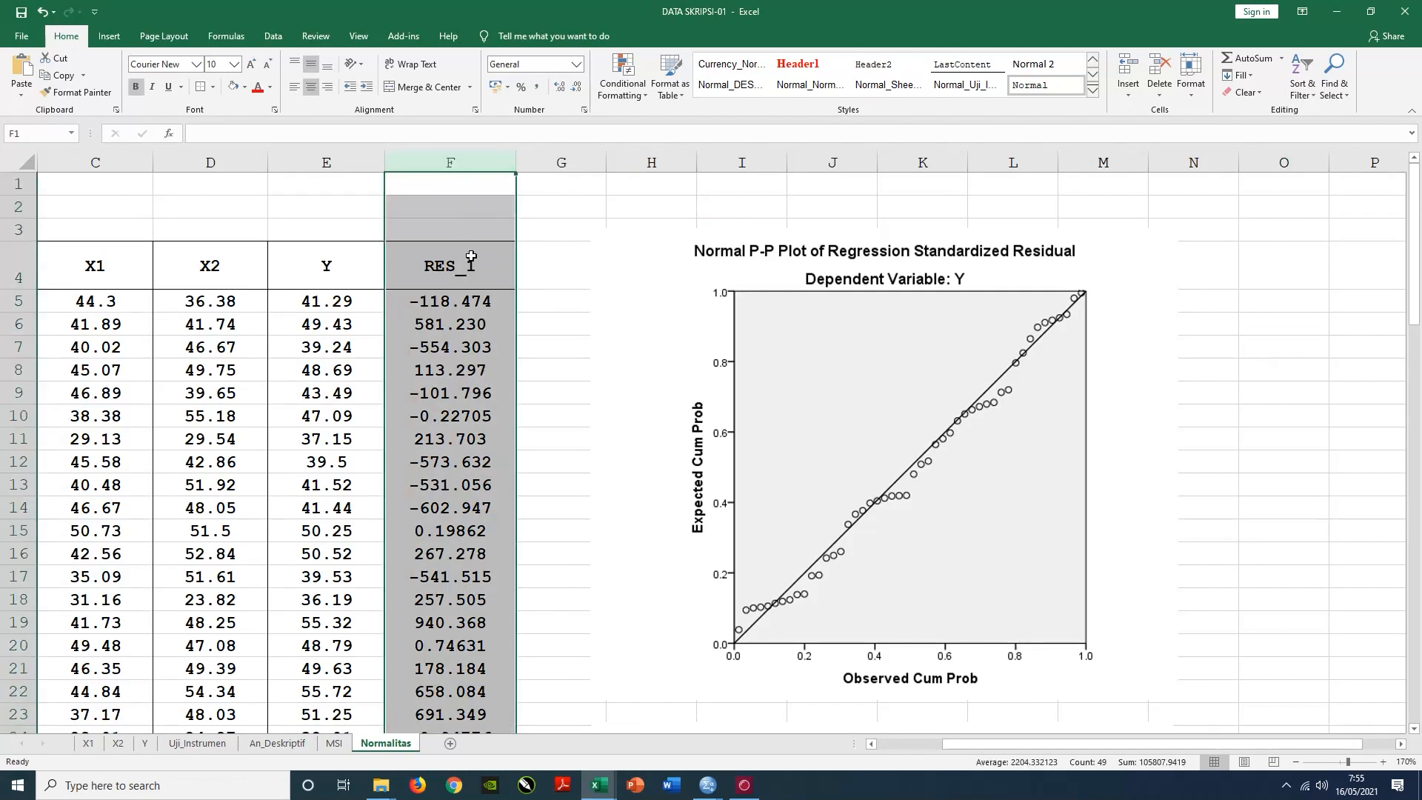
left_click(464, 324)
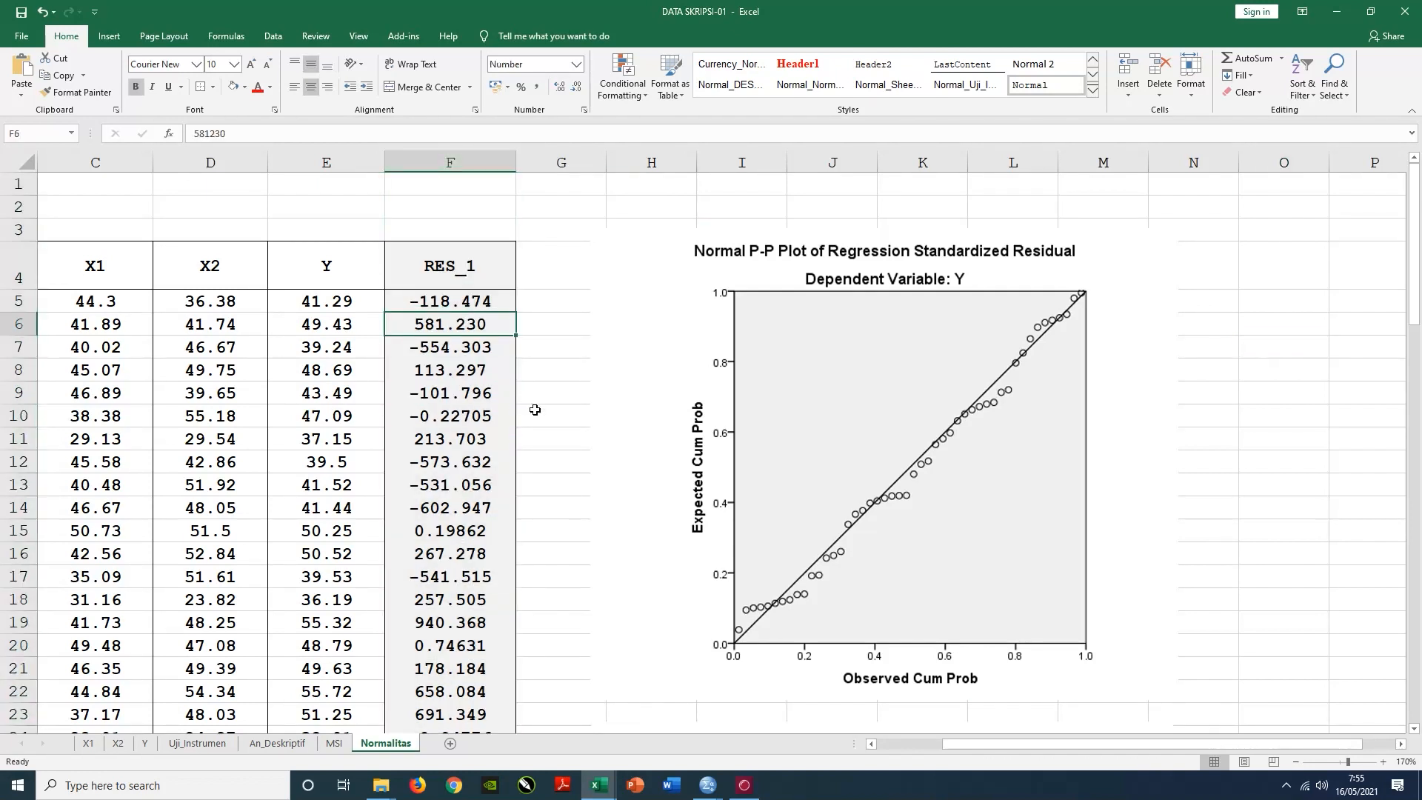
scroll(635, 514, "down", 13)
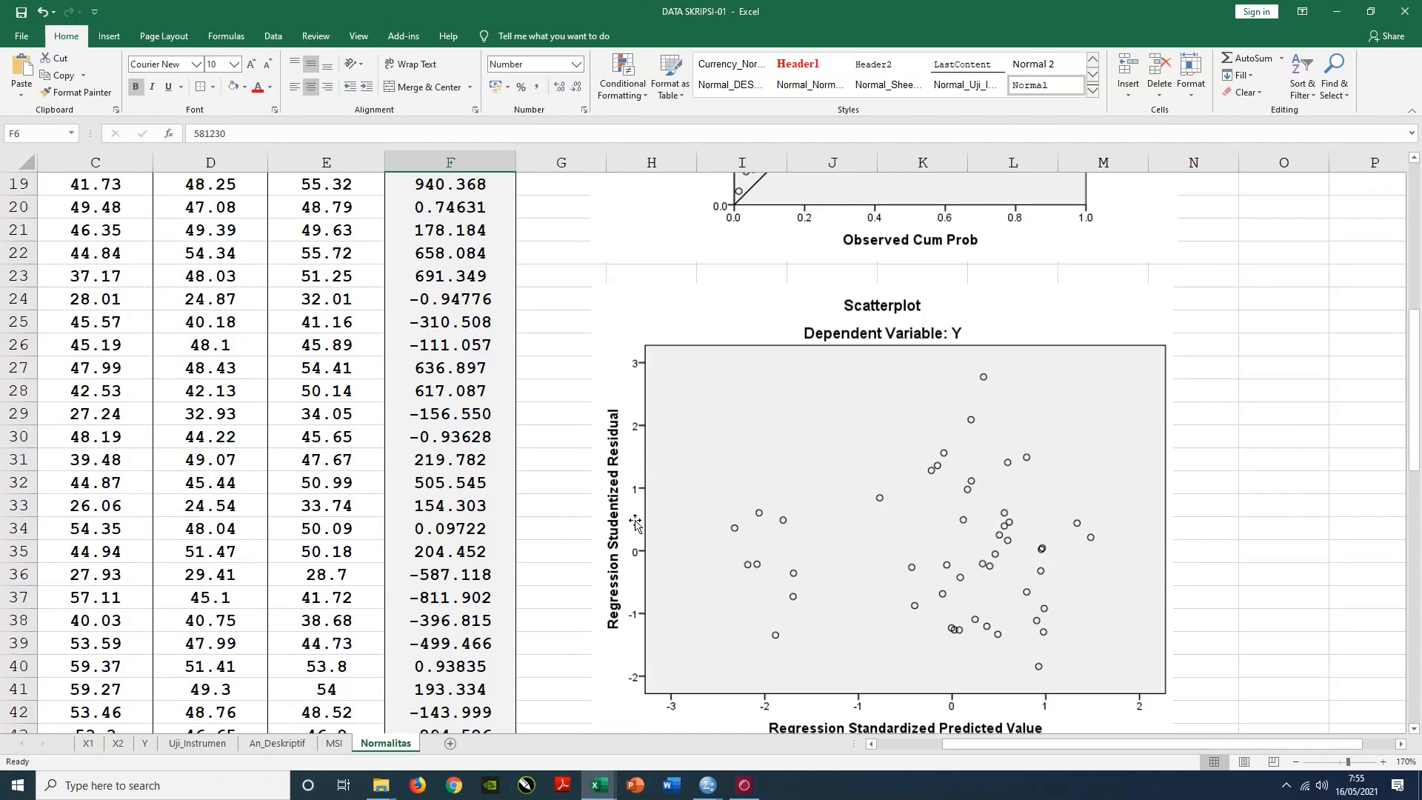
- Examine the One-Sample Kolmogorov-Smirnov Test table below the data, in particular its Asymp. Sig. (2-tailed) row
scroll(638, 514, "down", 2)
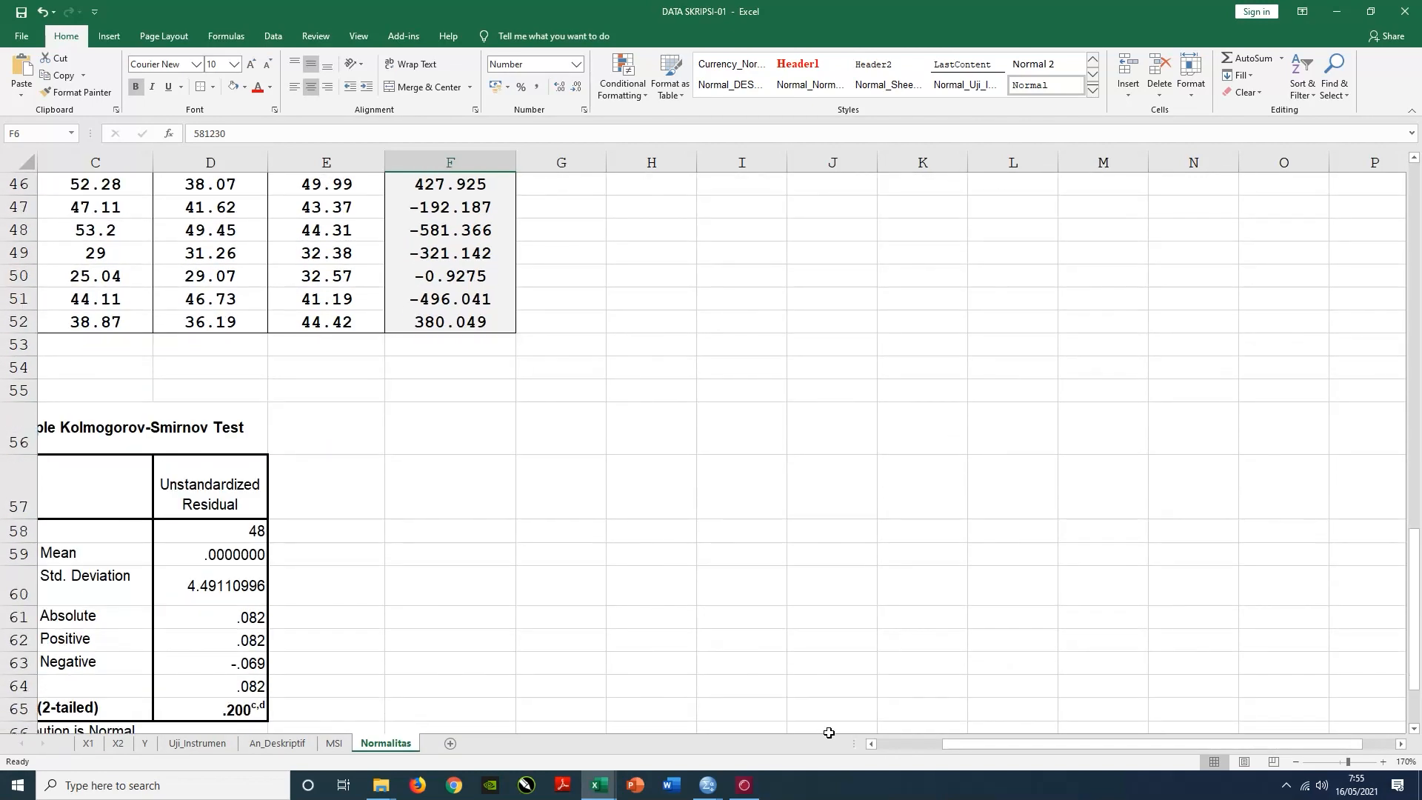
left_click_drag(961, 752, 894, 752)
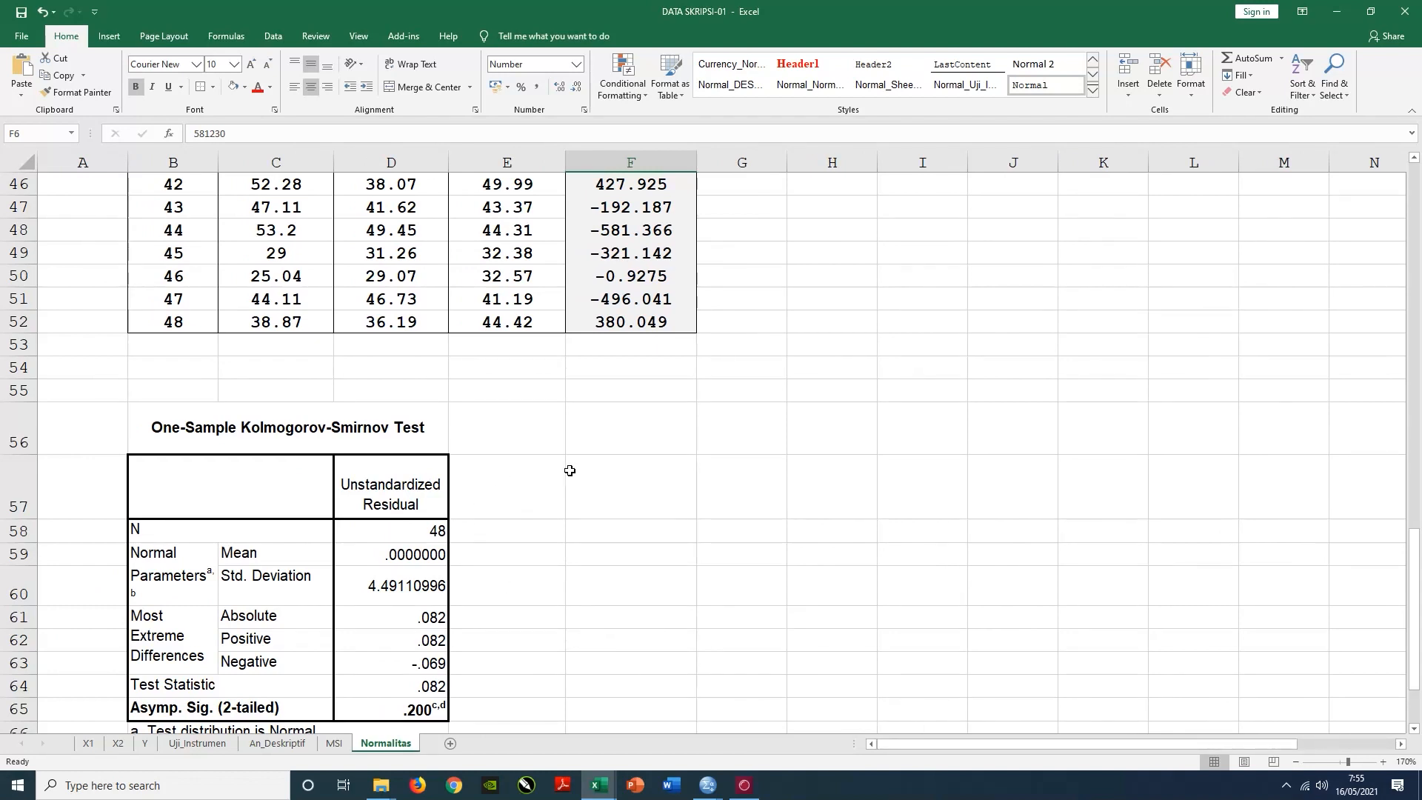
scroll(580, 470, "down", 2)
left_click_drag(149, 572, 408, 570)
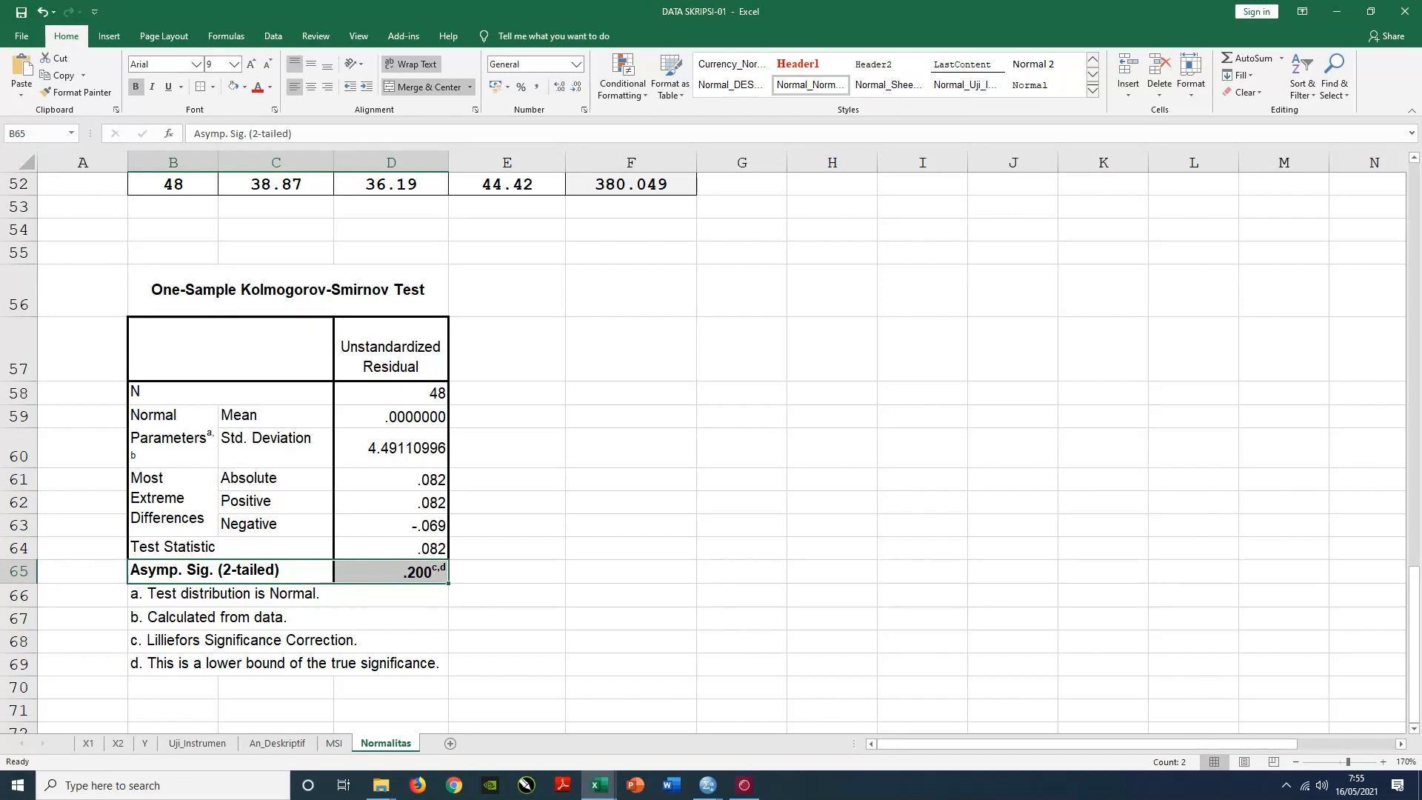
left_click(492, 575)
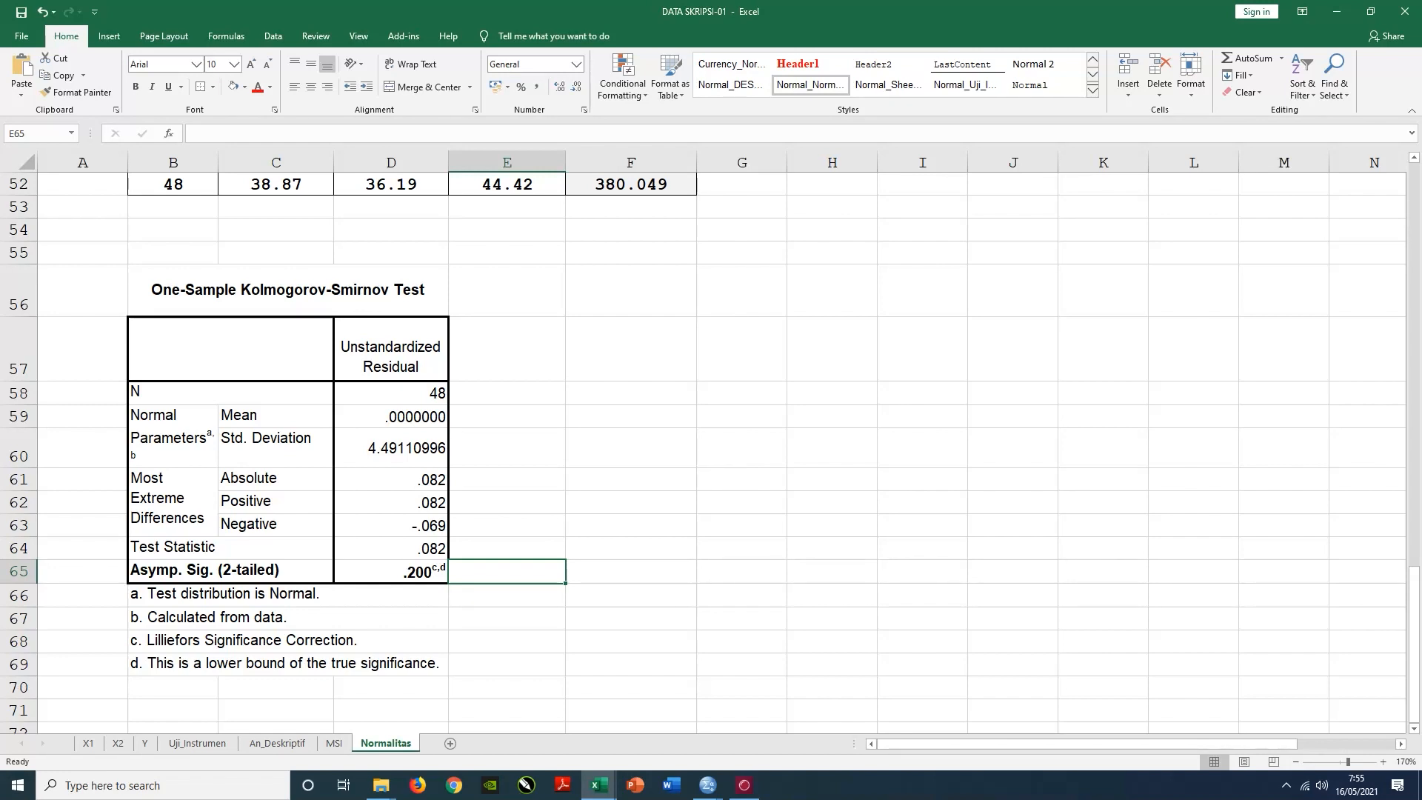
left_click(421, 574)
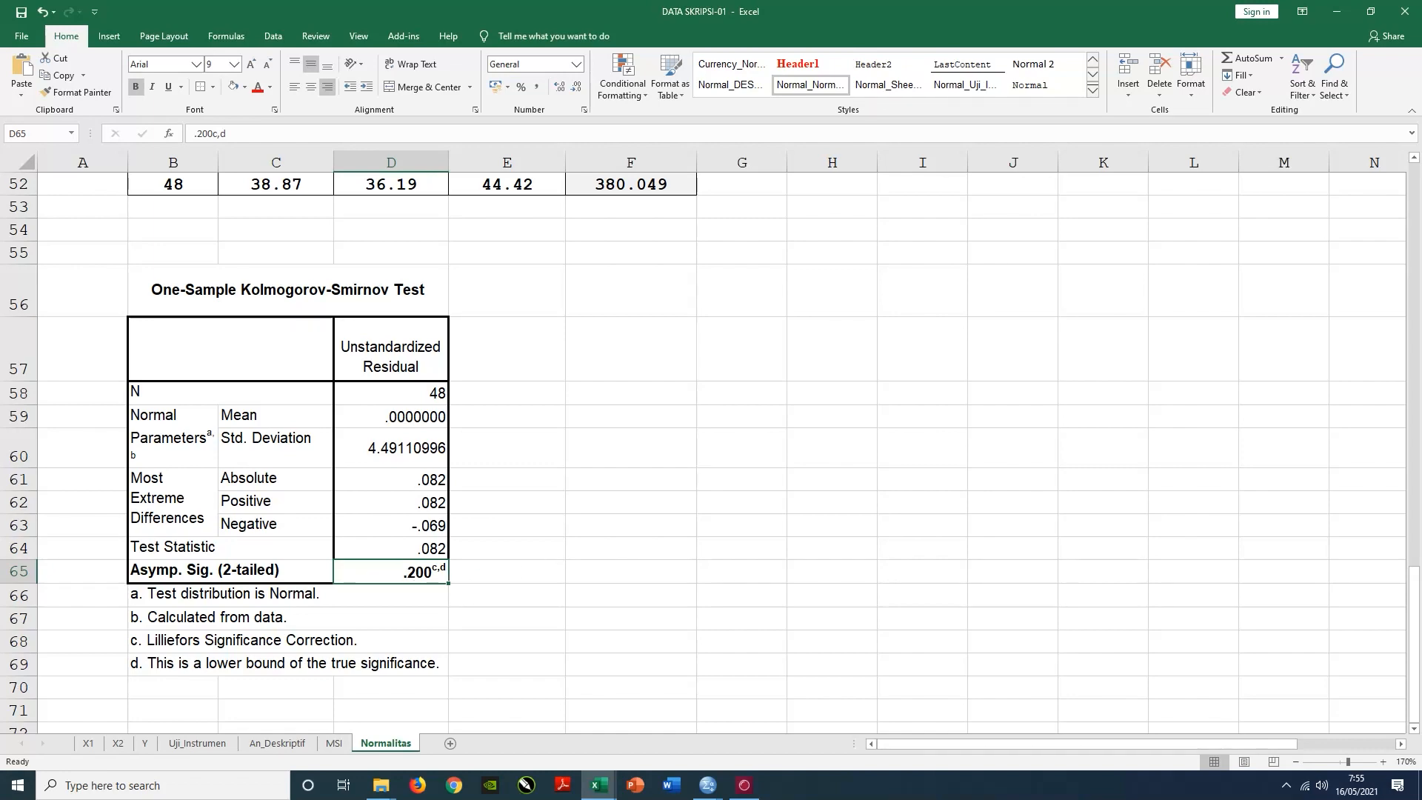
- Examine the Normal P-P Plot at the start of the sheet and the scatterplot beneath it once more
scroll(672, 563, "up", 5)
scroll(672, 562, "up", 12)
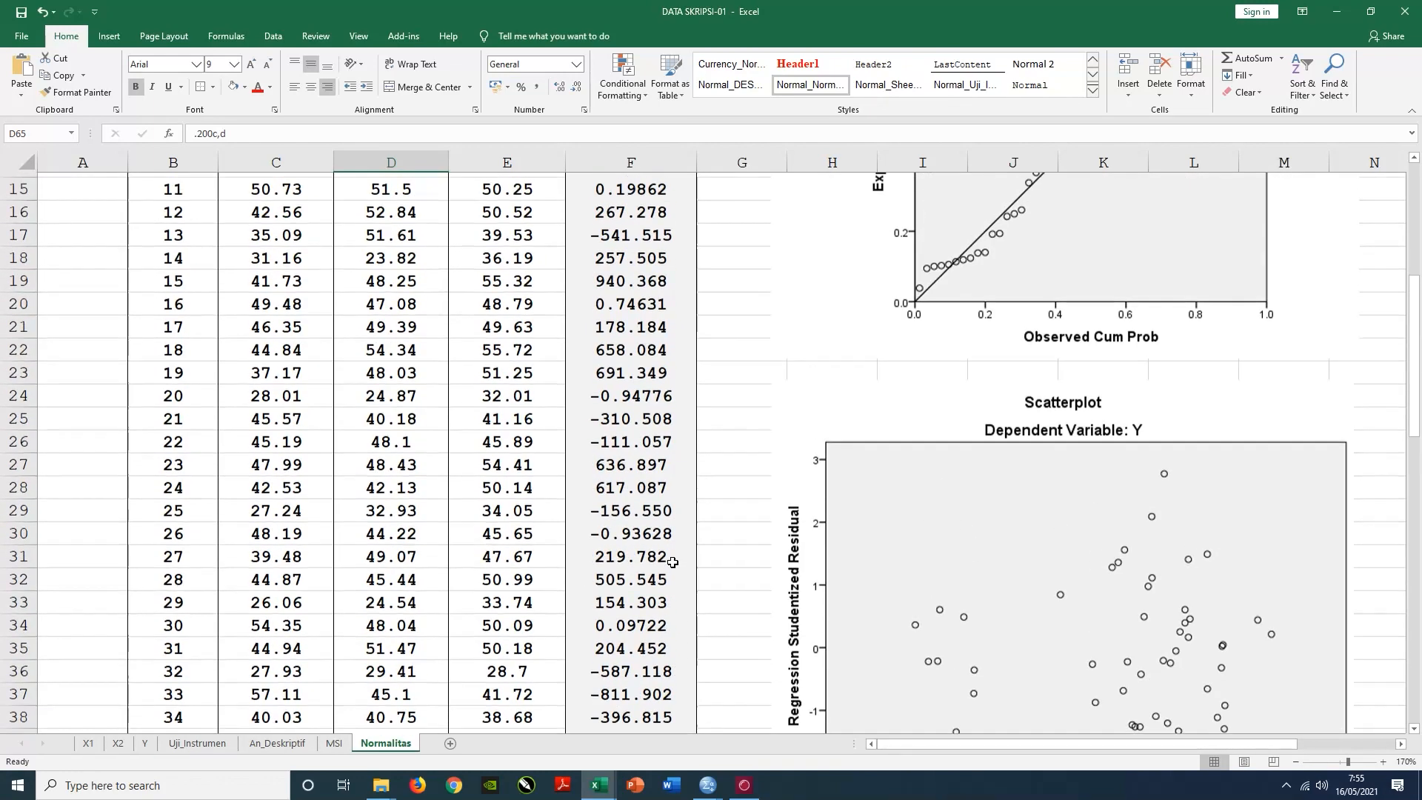
left_click_drag(930, 747, 991, 747)
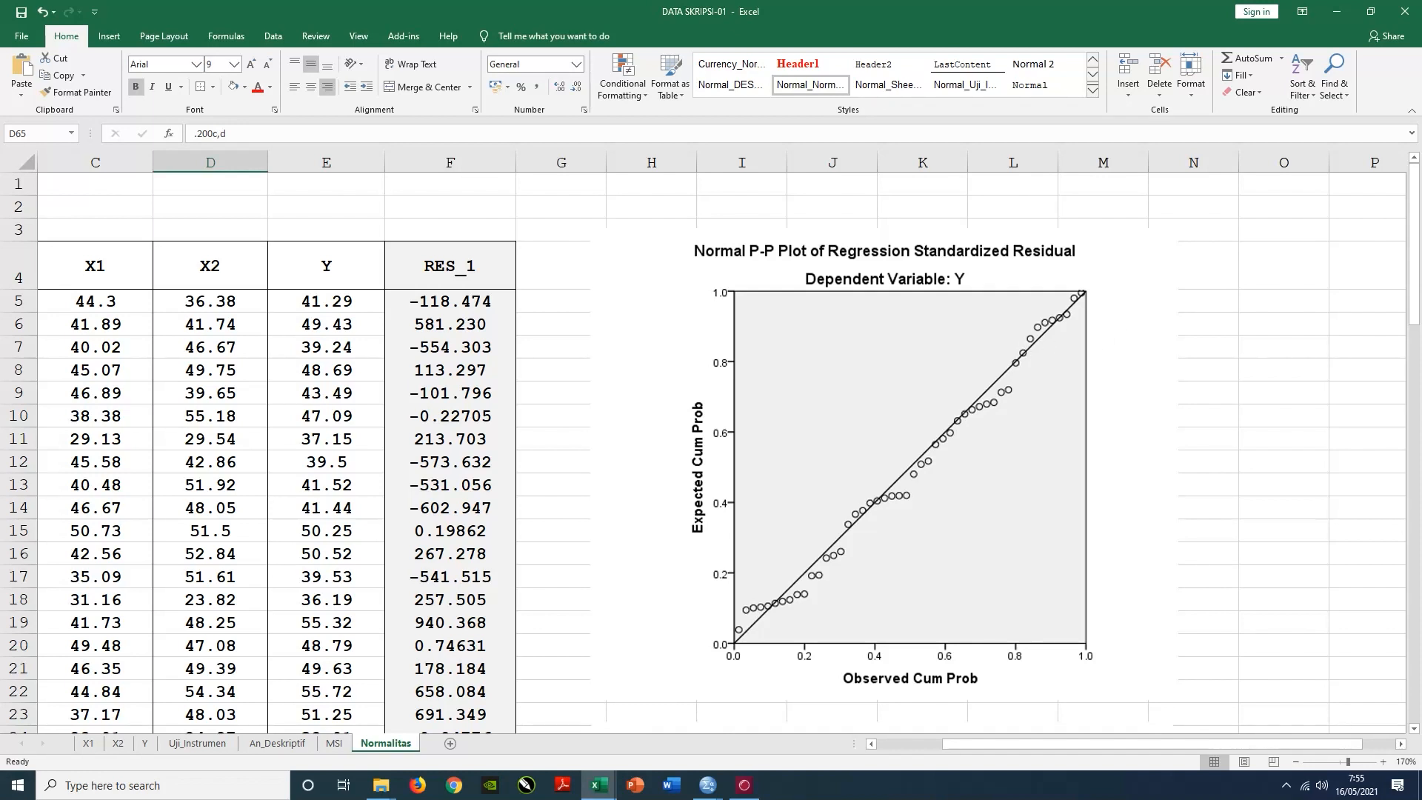
scroll(1125, 348, "down", 7)
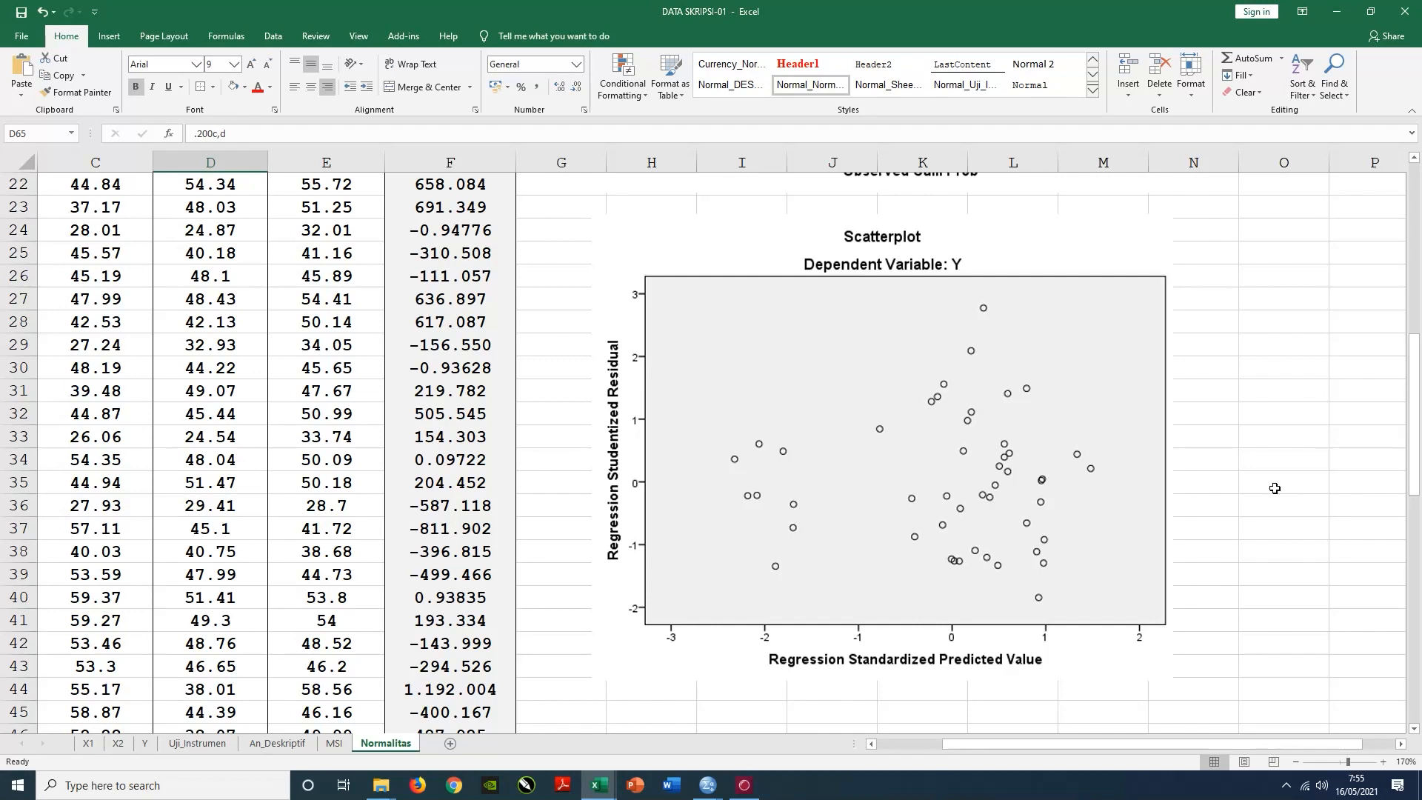
scroll(1256, 488, "down", 6)
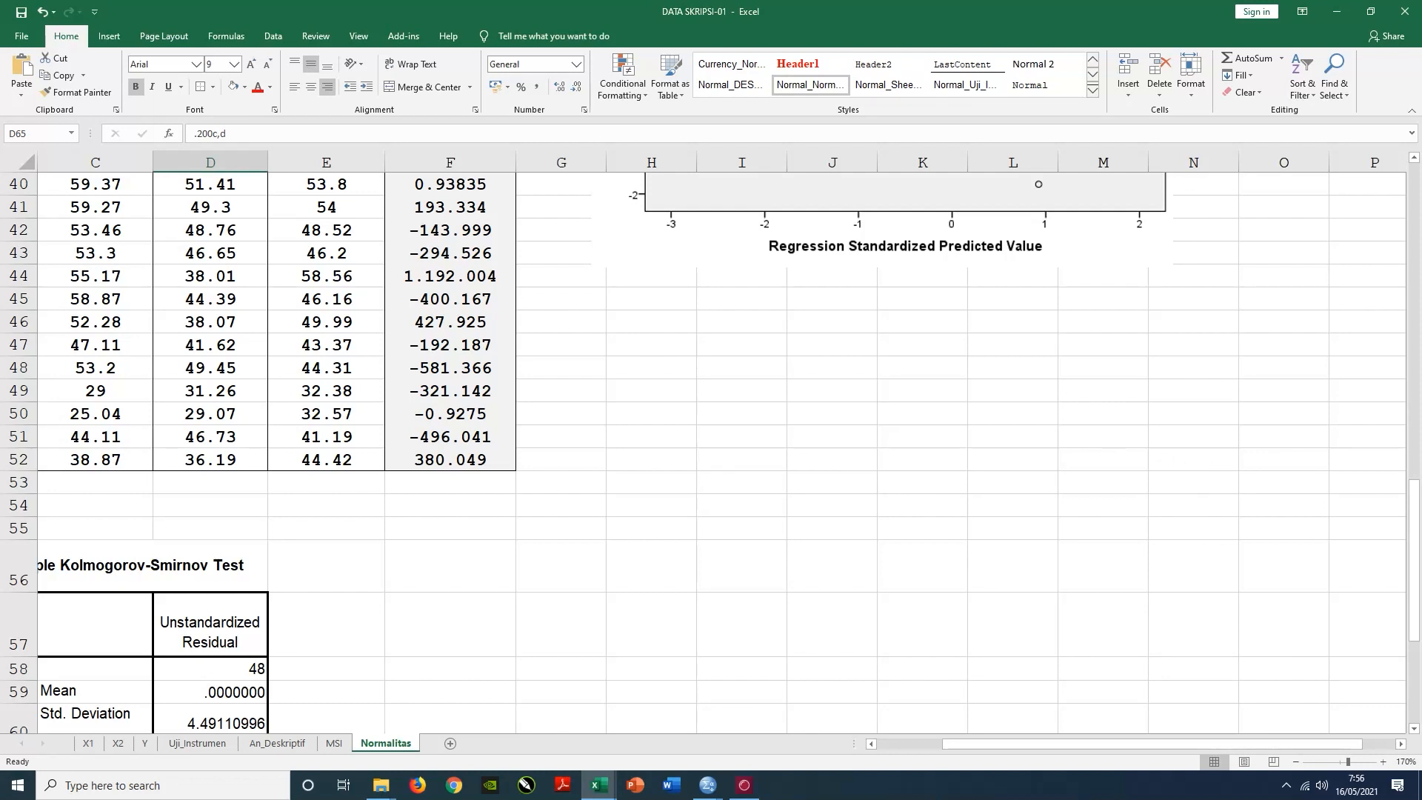
left_click(874, 461)
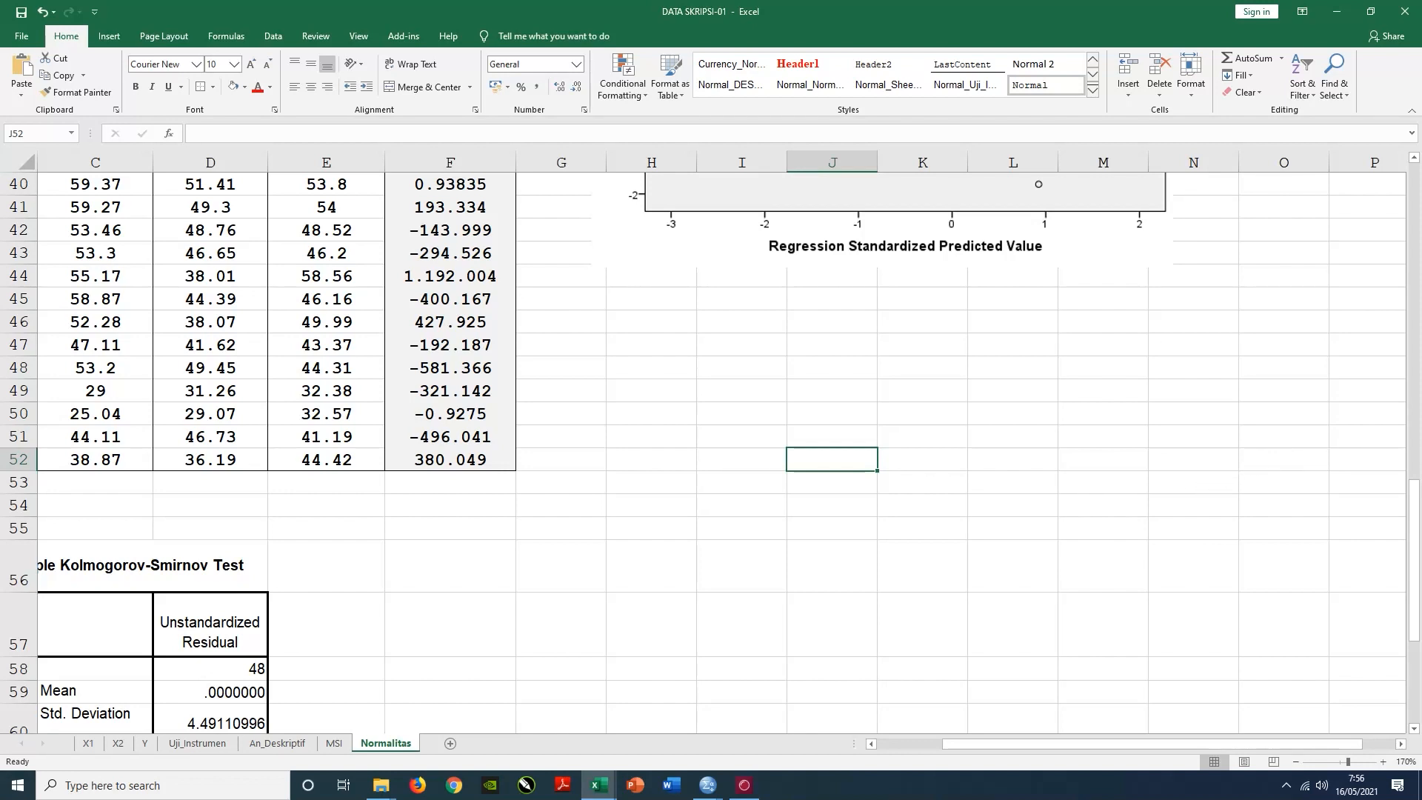
left_click(1261, 462)
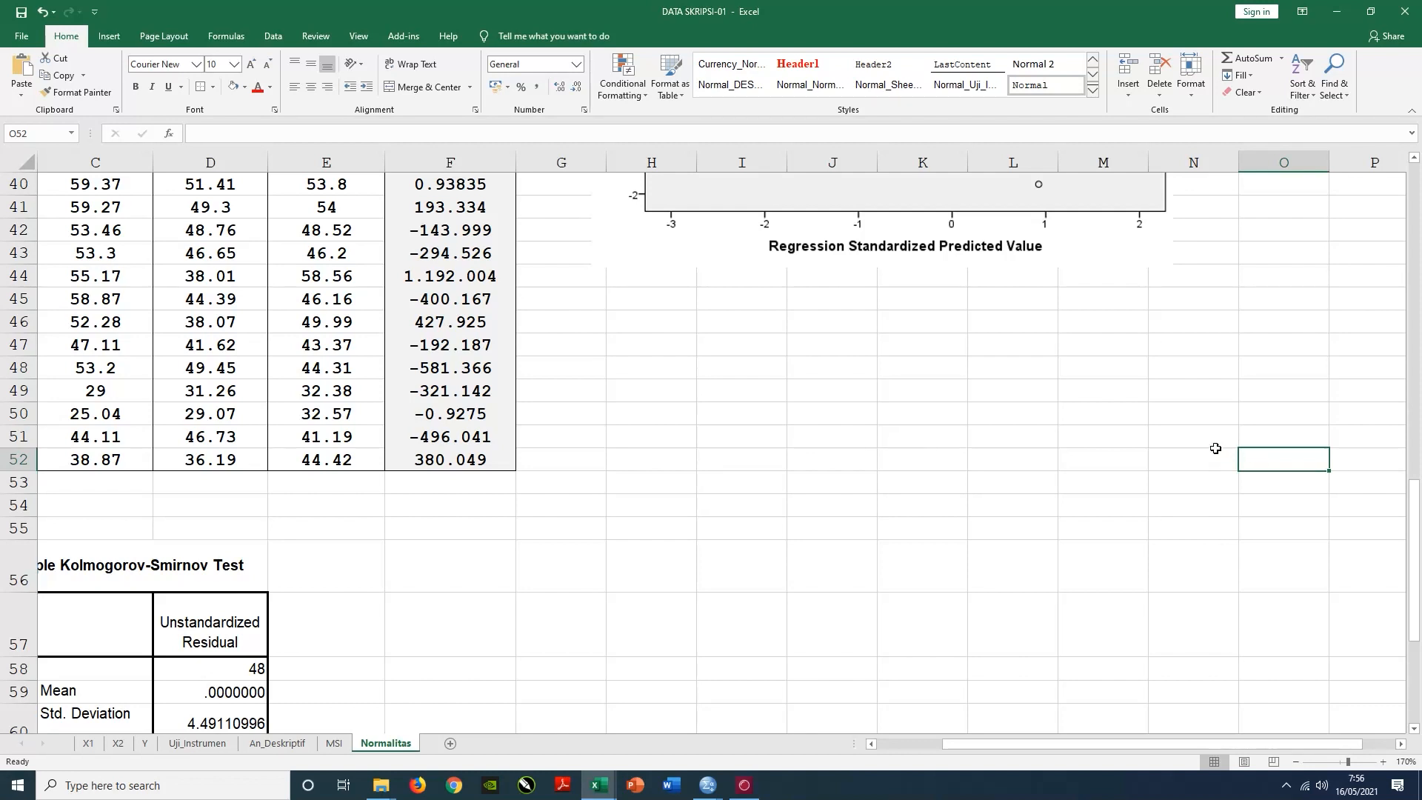
left_click(1157, 391)
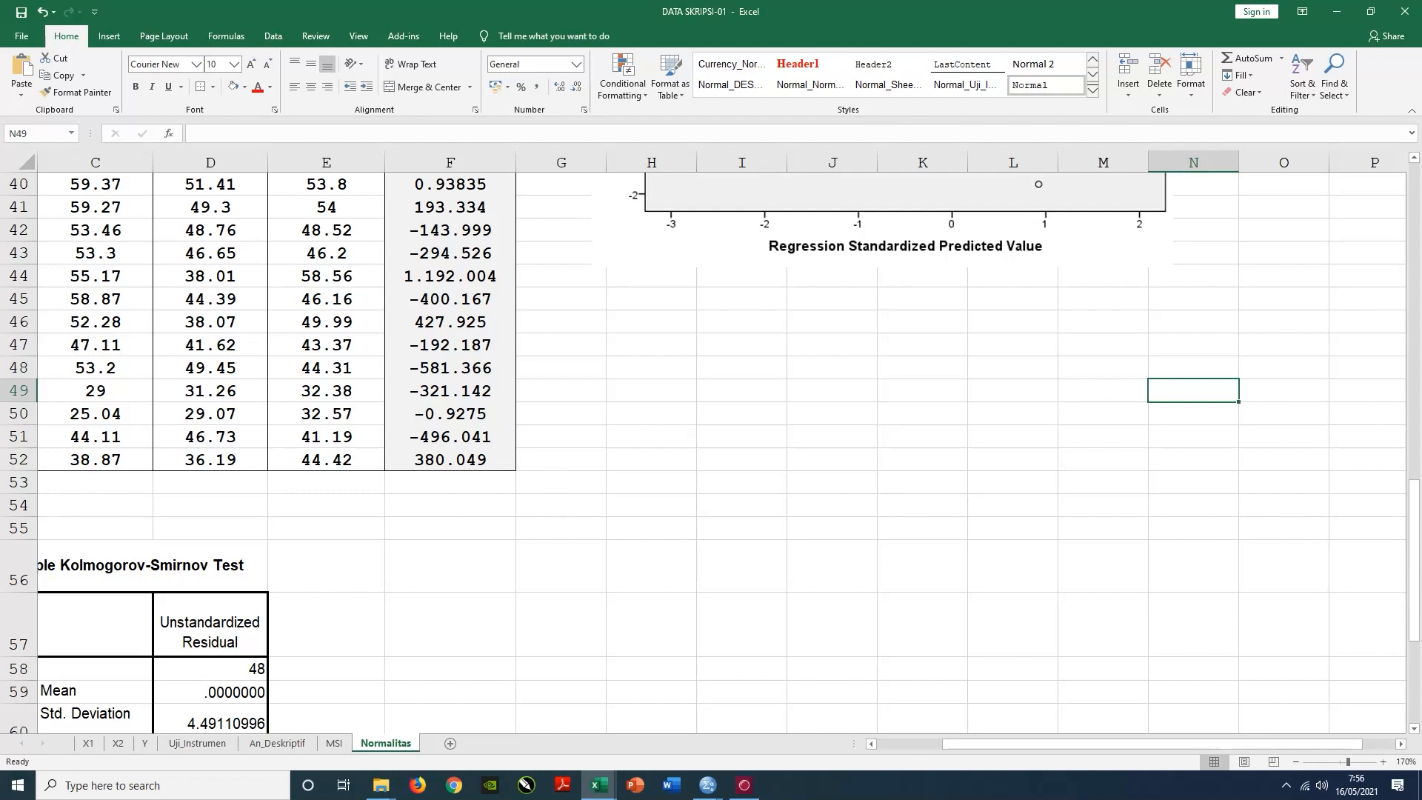
left_click(1265, 388)
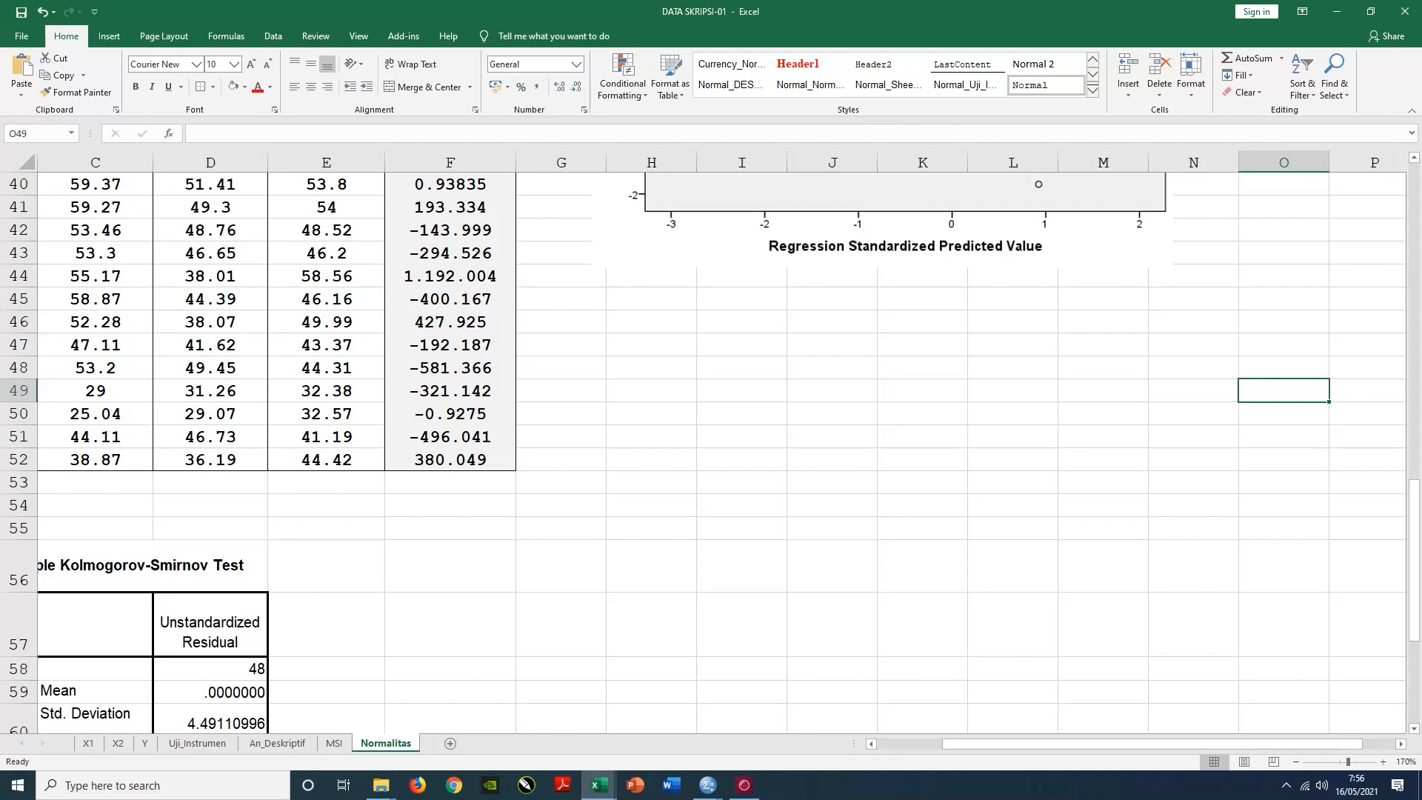
left_click(691, 372)
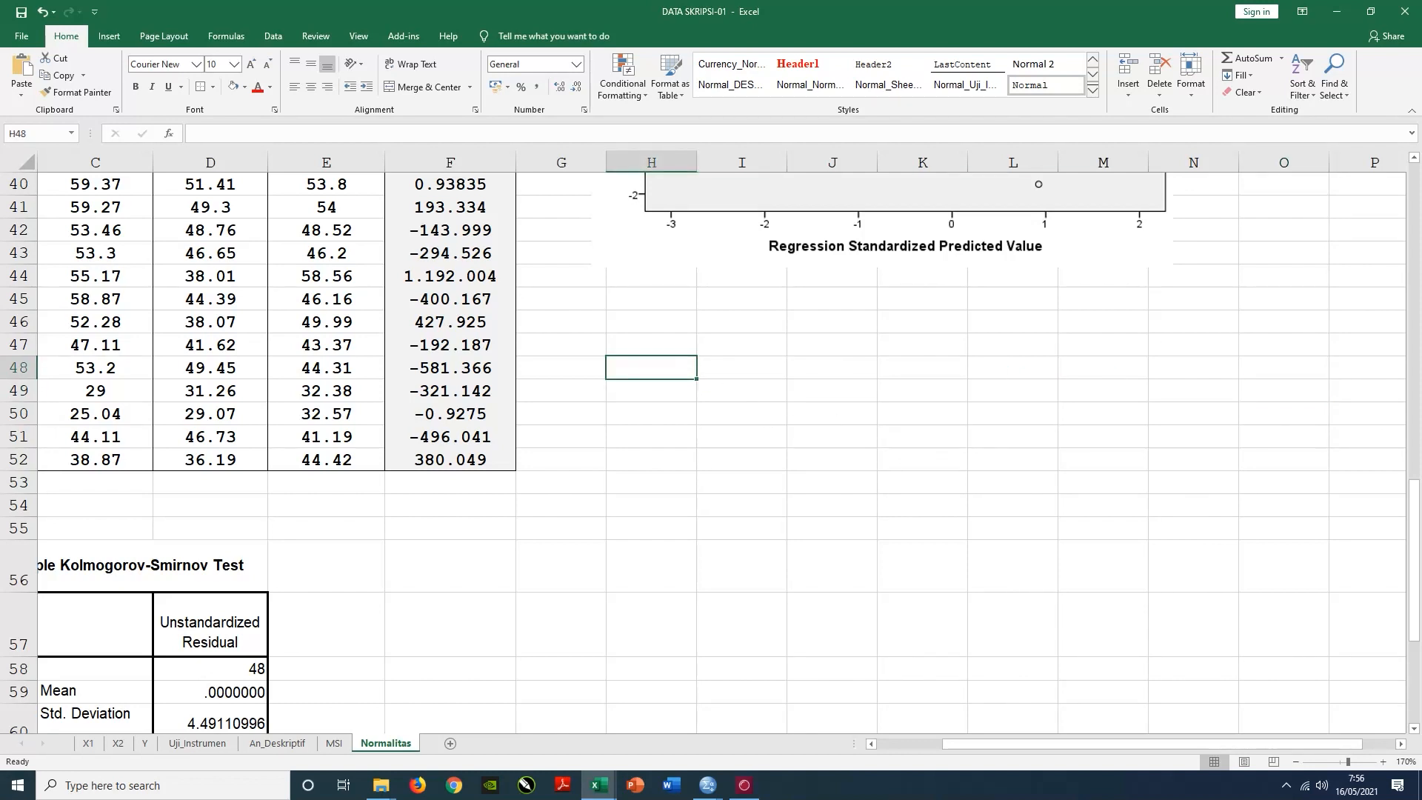
left_click(906, 461)
left_click(655, 450)
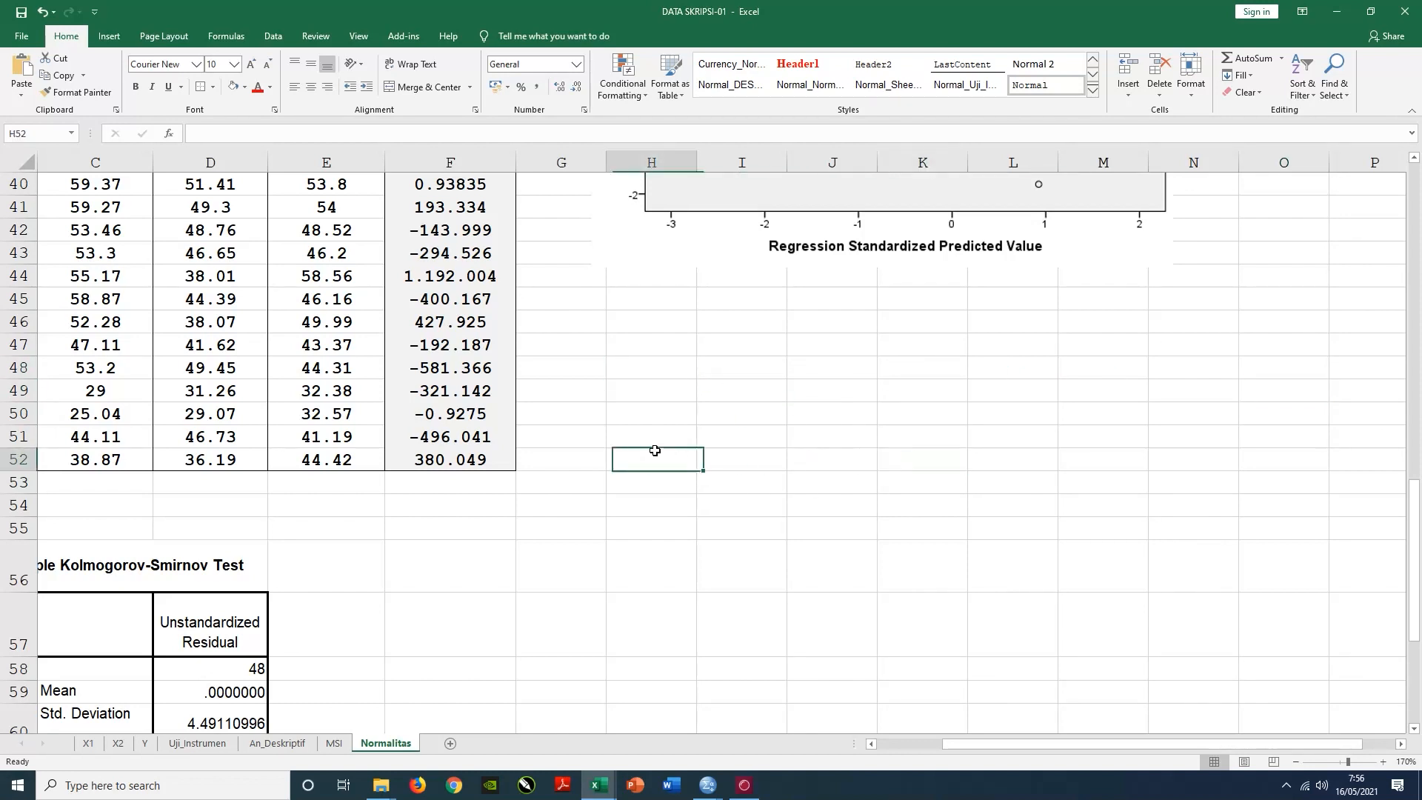
left_click(751, 454)
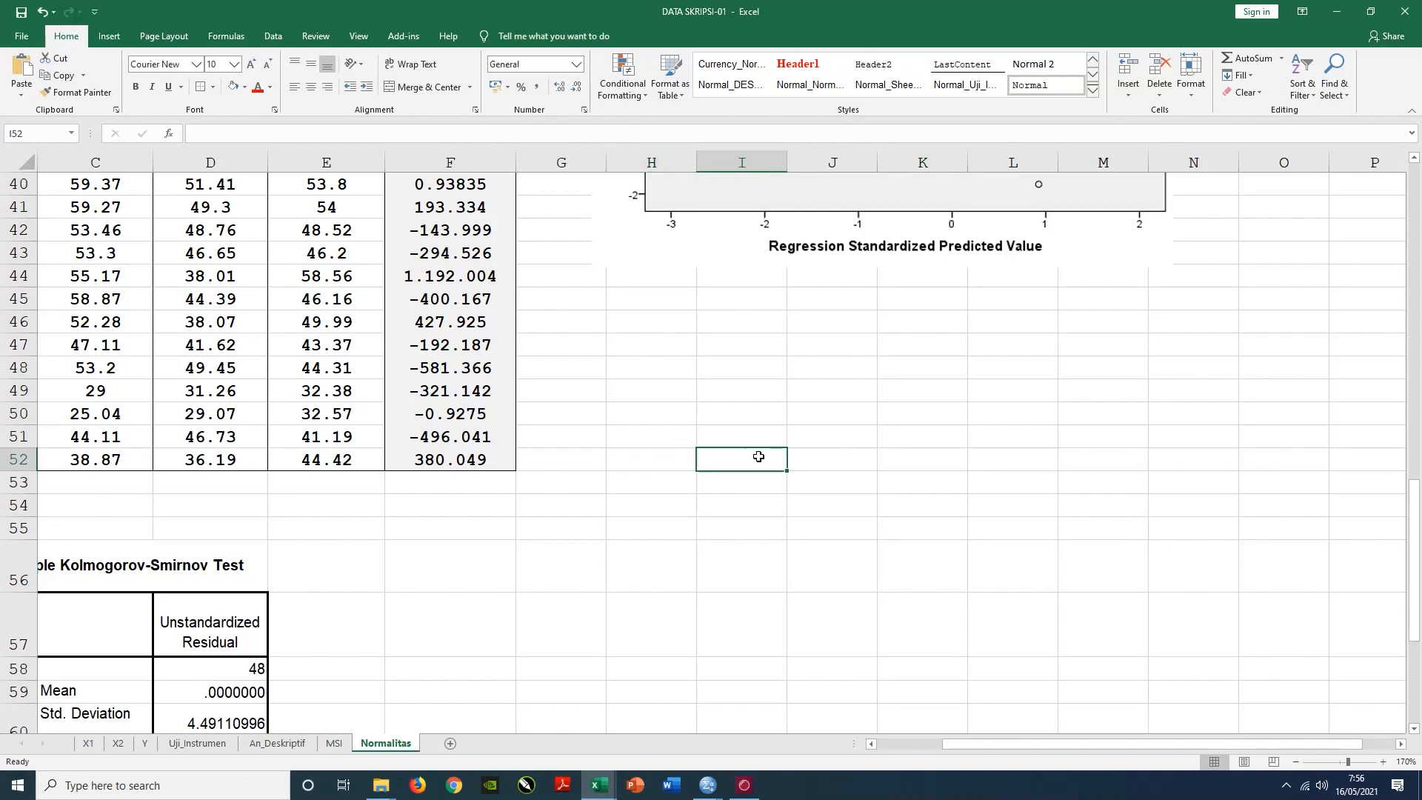
left_click(809, 457)
left_click(909, 459)
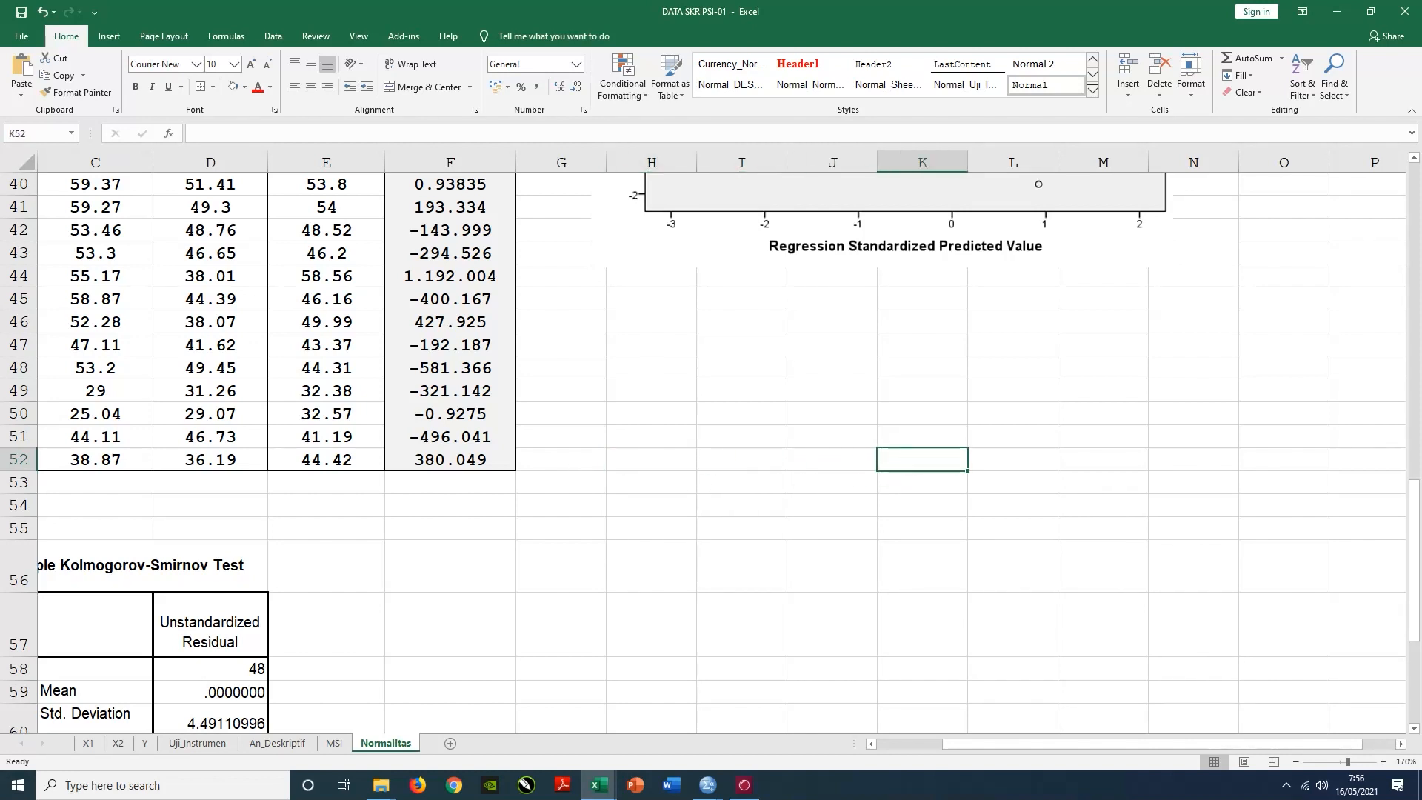
left_click(650, 460)
left_click(747, 460)
left_click(814, 465)
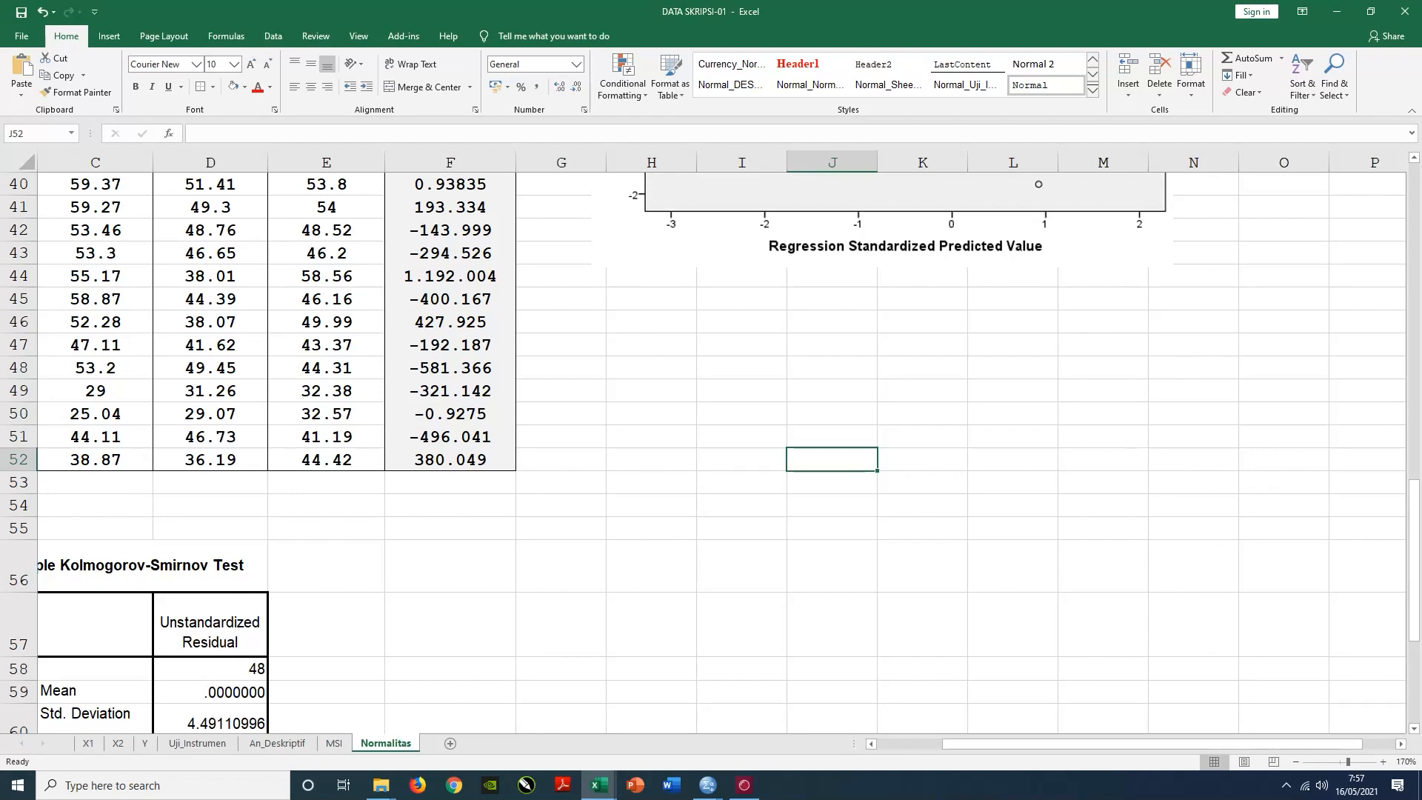
- Move the Normal P-P Plot picture slightly right and down, so its upper edge sits at the start of row 4
scroll(1137, 442, "up", 10)
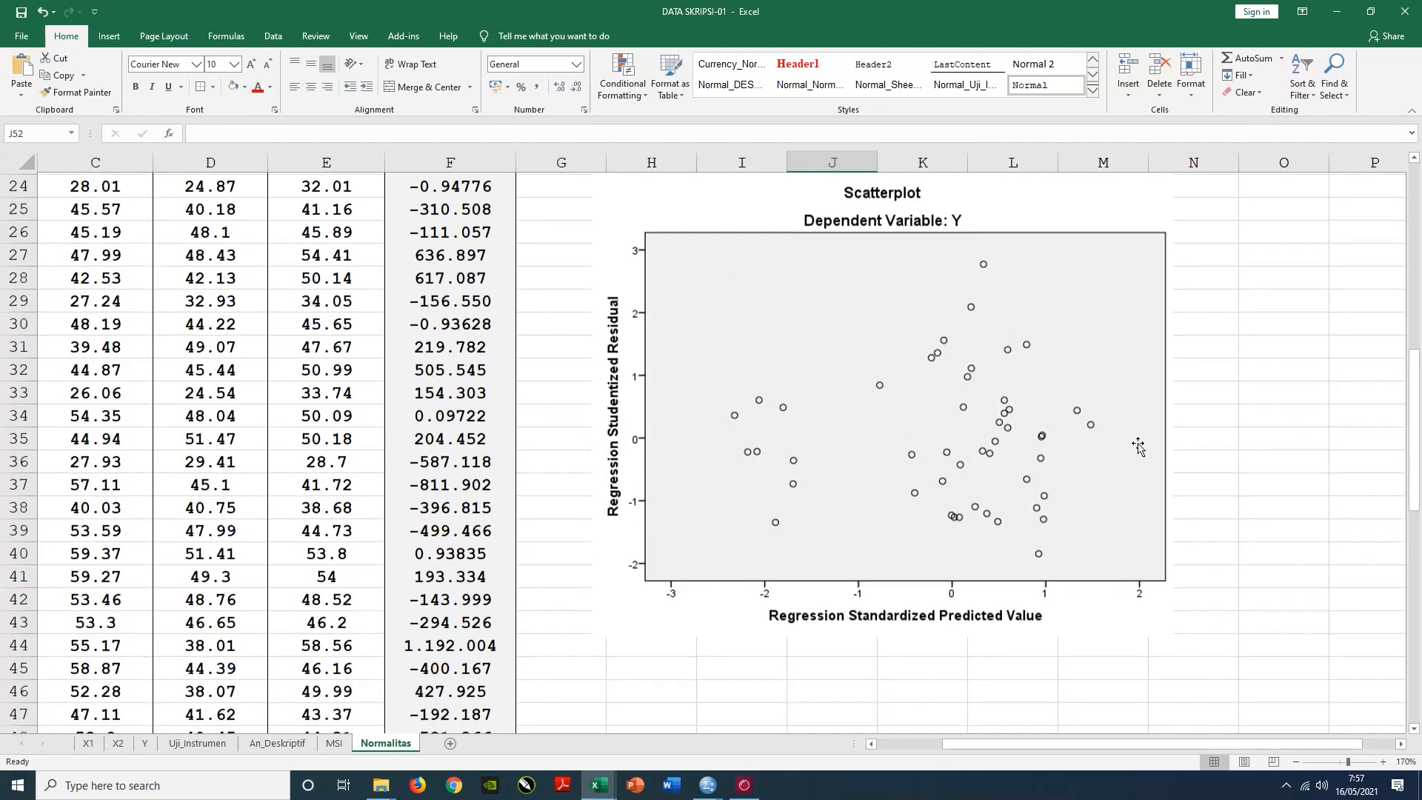
scroll(1137, 445, "up", 3)
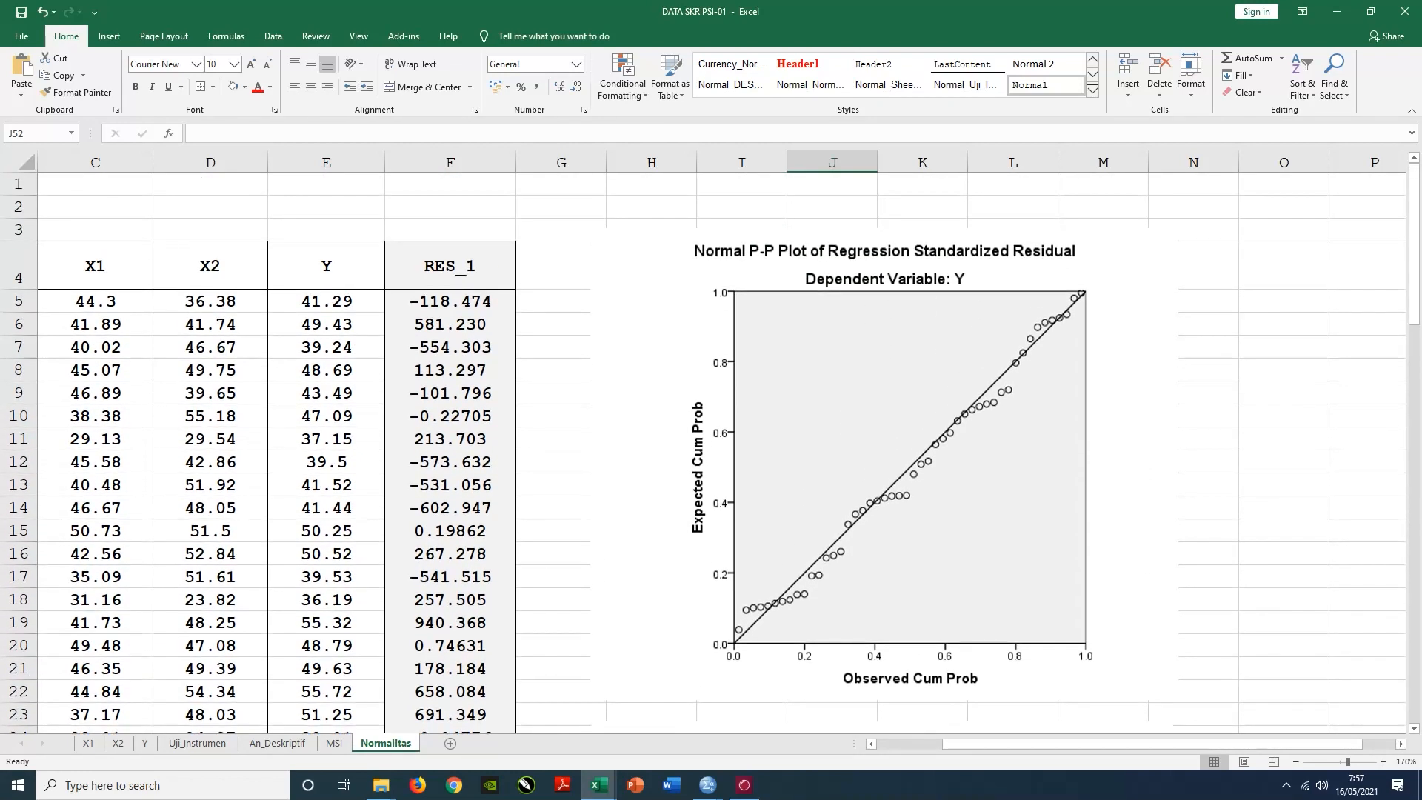
left_click(1148, 452)
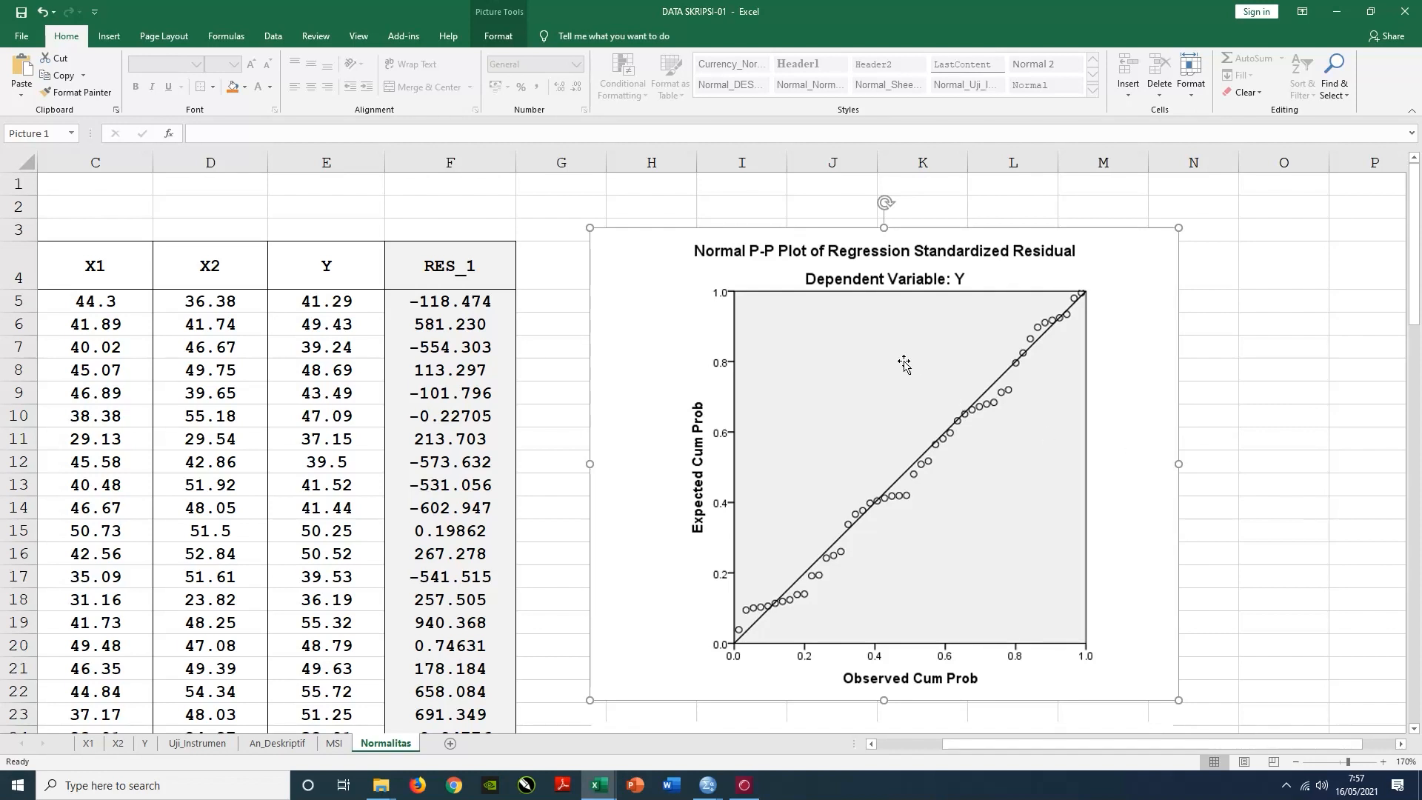
left_click_drag(902, 358, 918, 371)
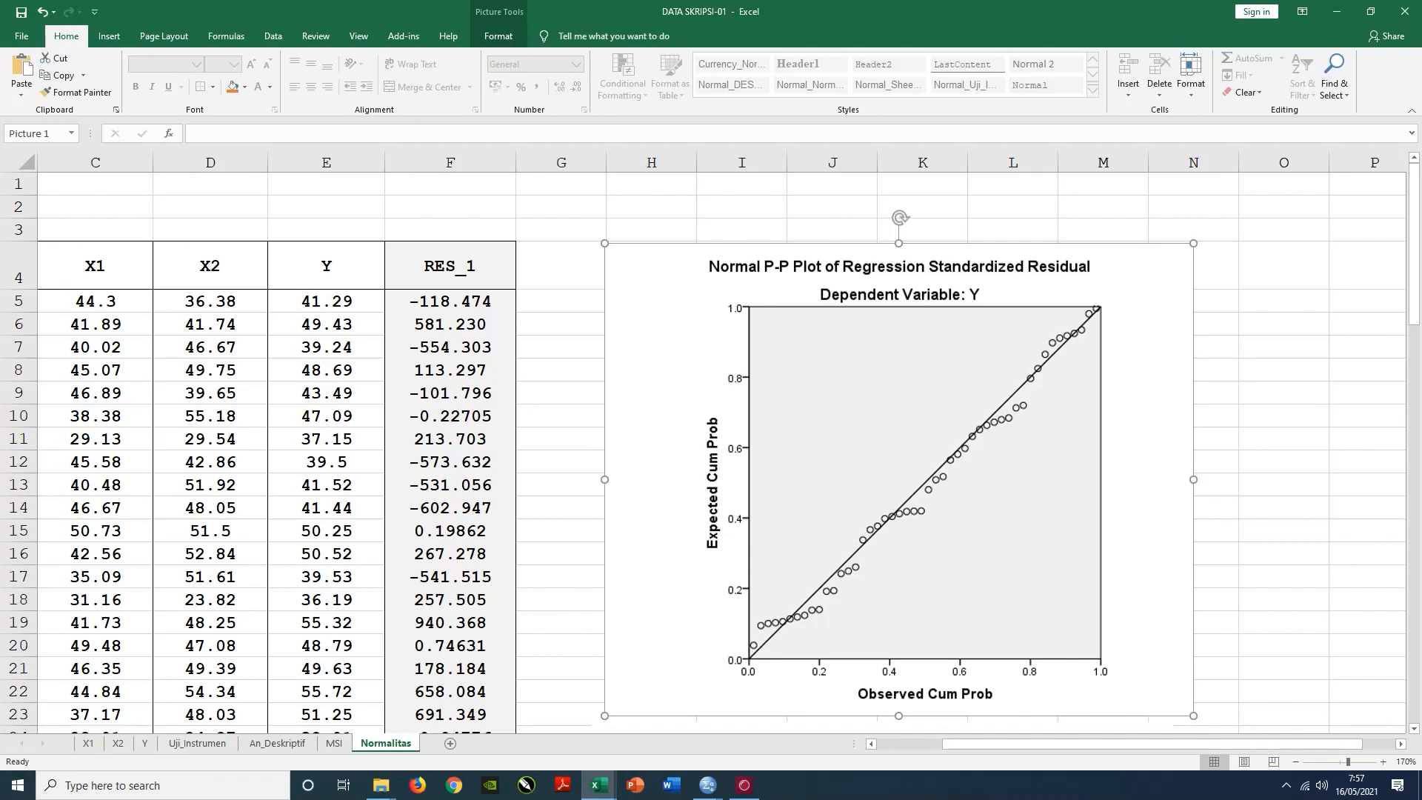
left_click(545, 411)
left_click_drag(719, 363, 738, 363)
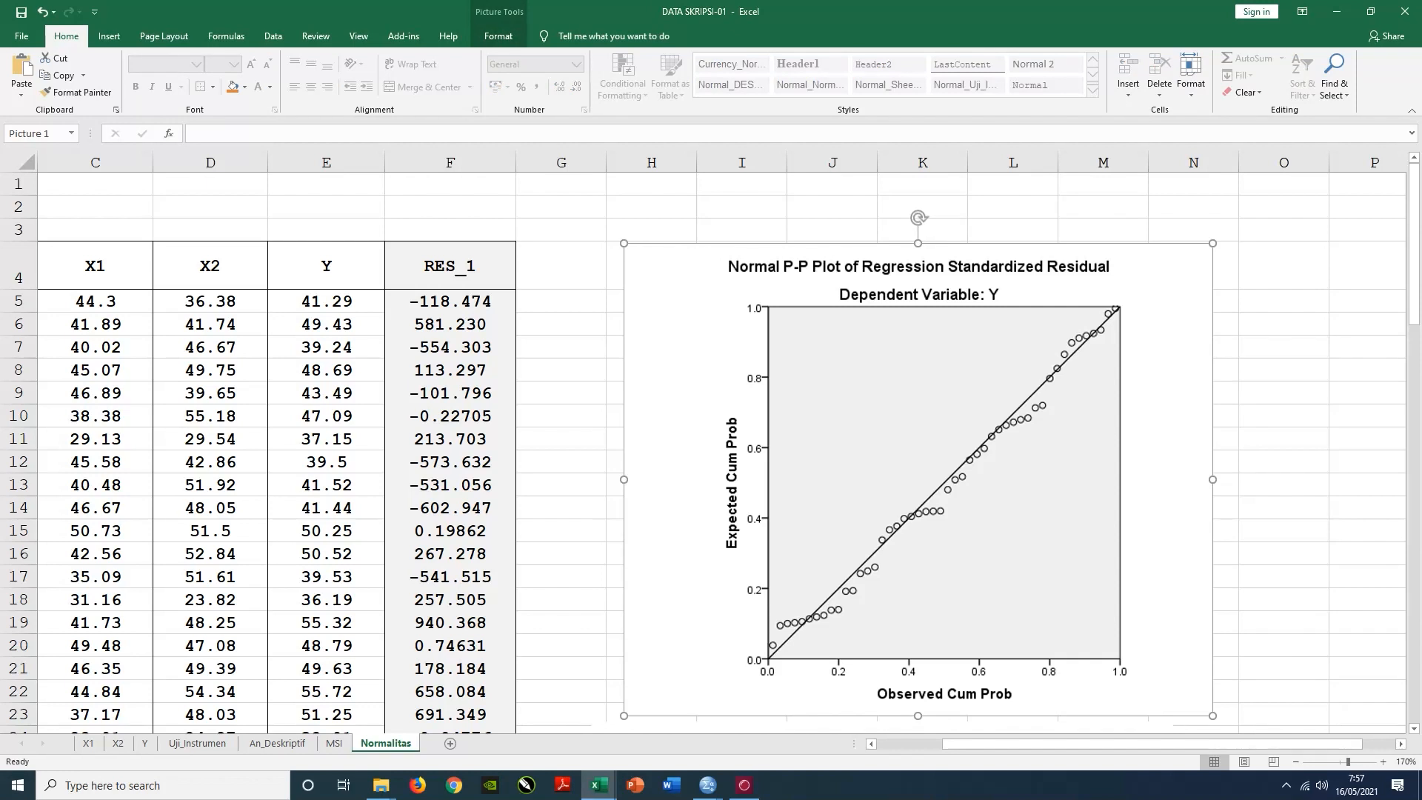
left_click(540, 304)
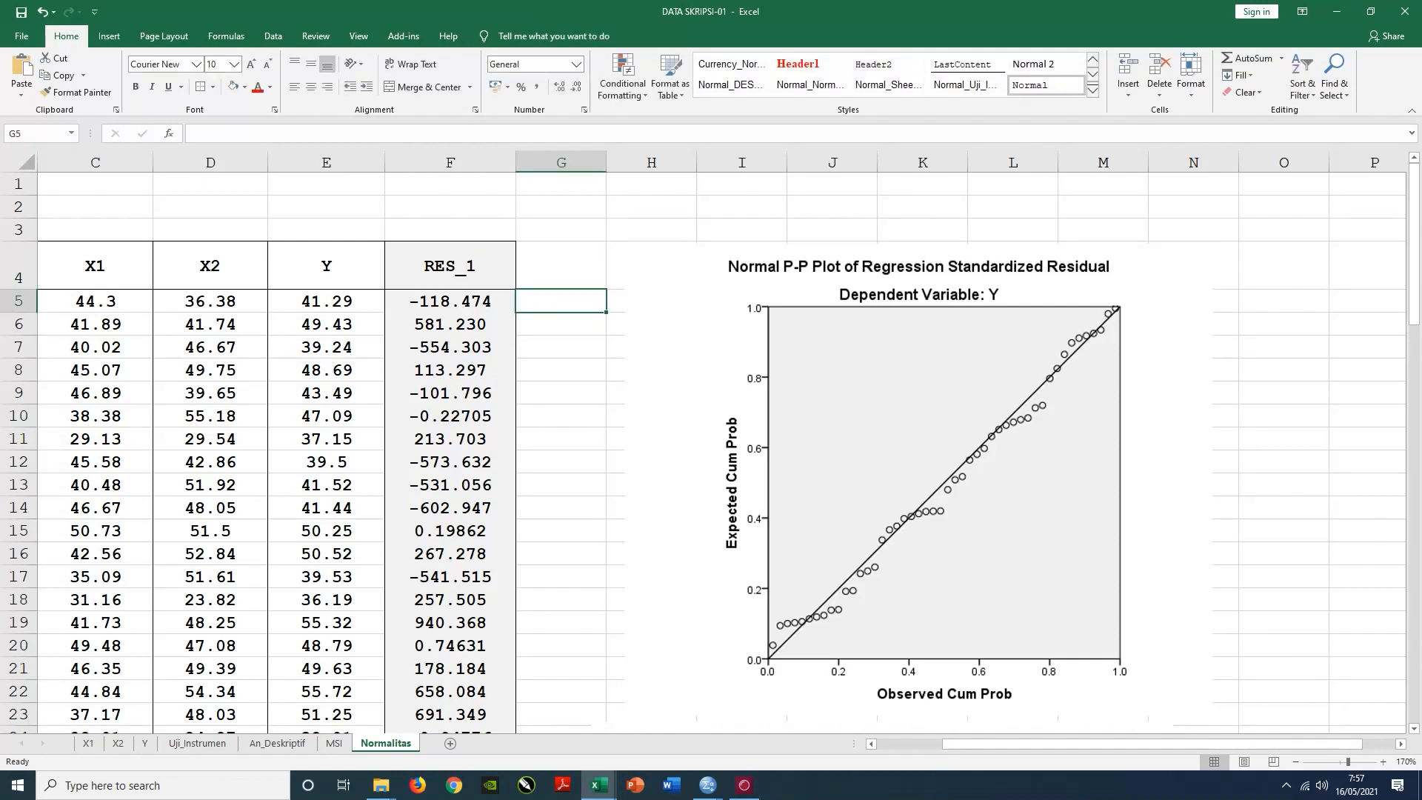
left_click(565, 329)
left_click(567, 349)
left_click(570, 368)
key("Down")
key("Down")
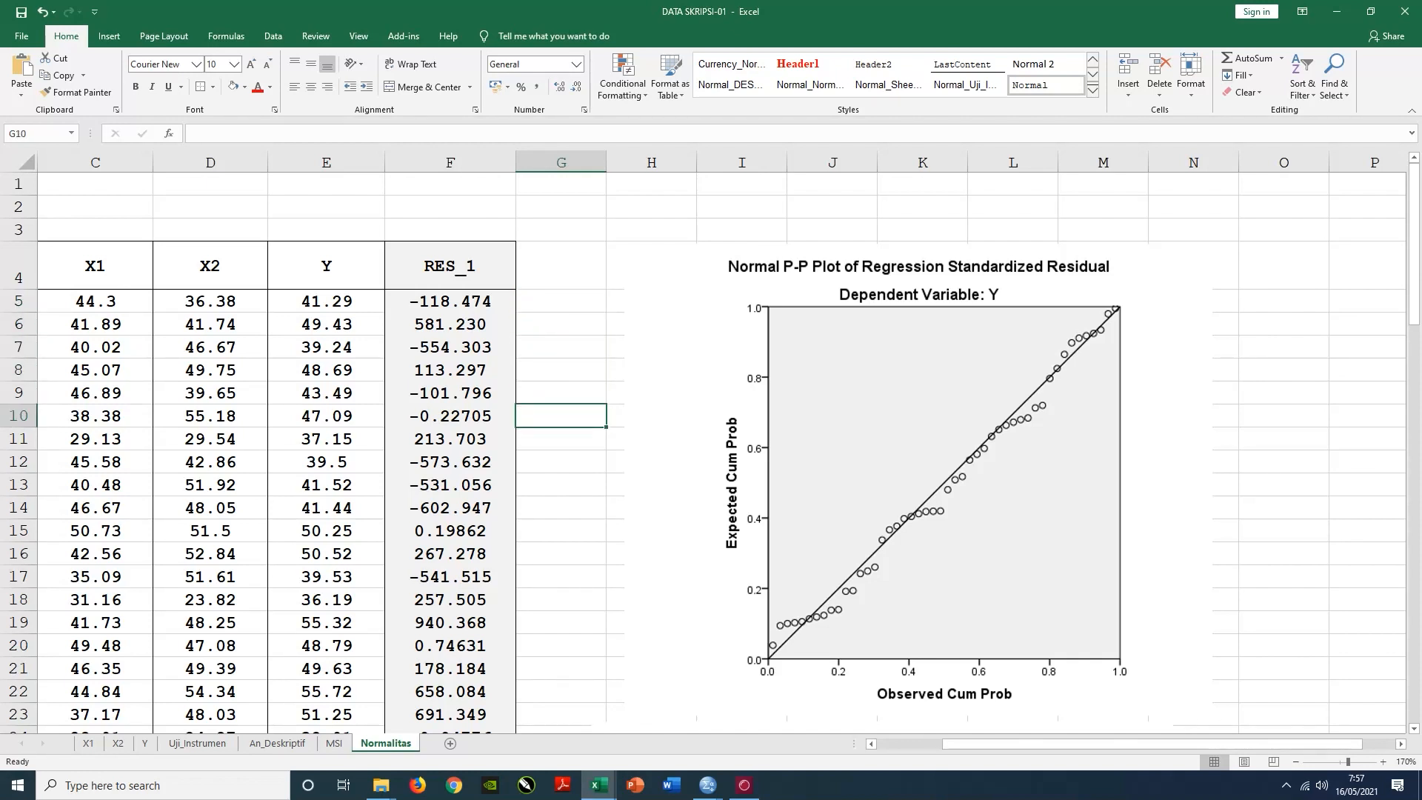
left_click(1275, 374)
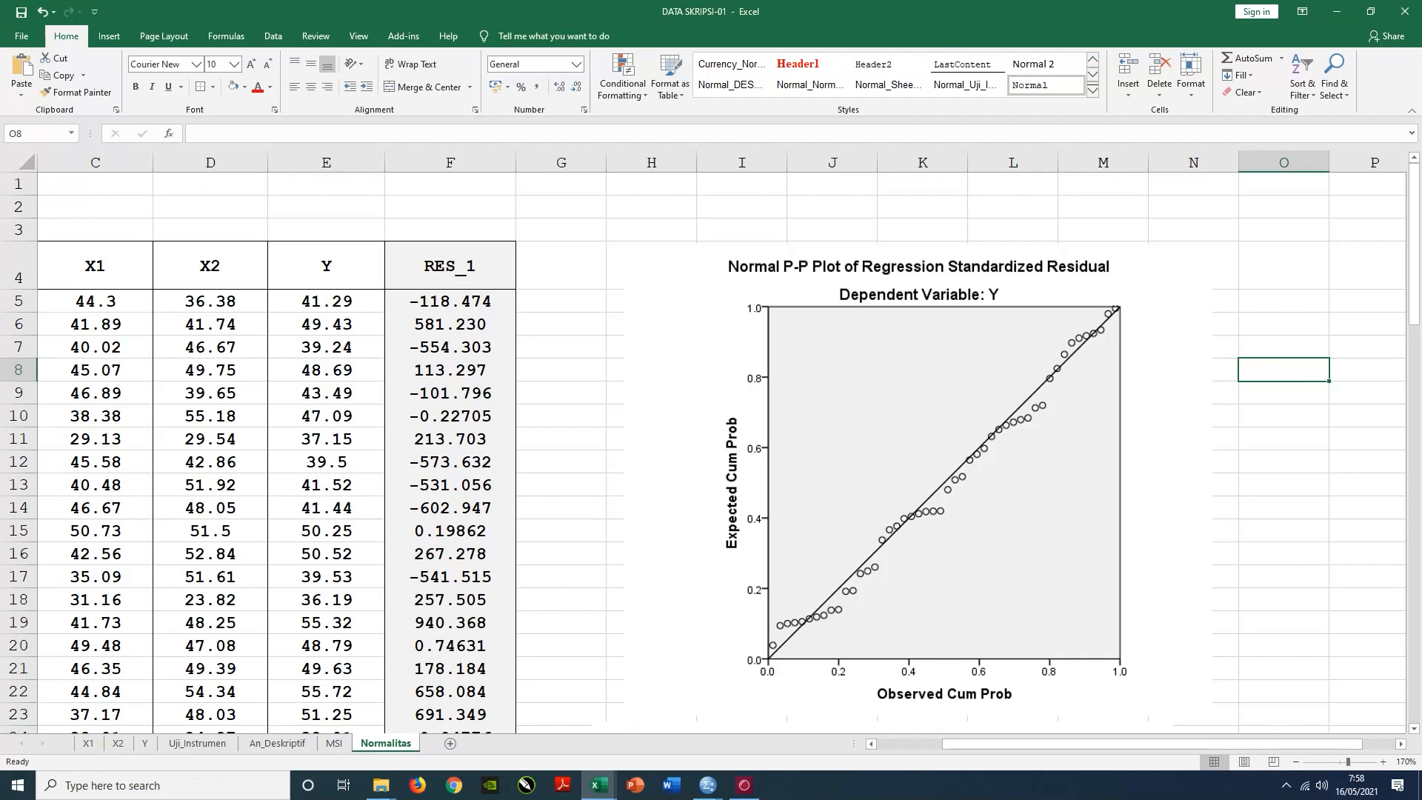
left_click(1281, 468)
left_click(1284, 553)
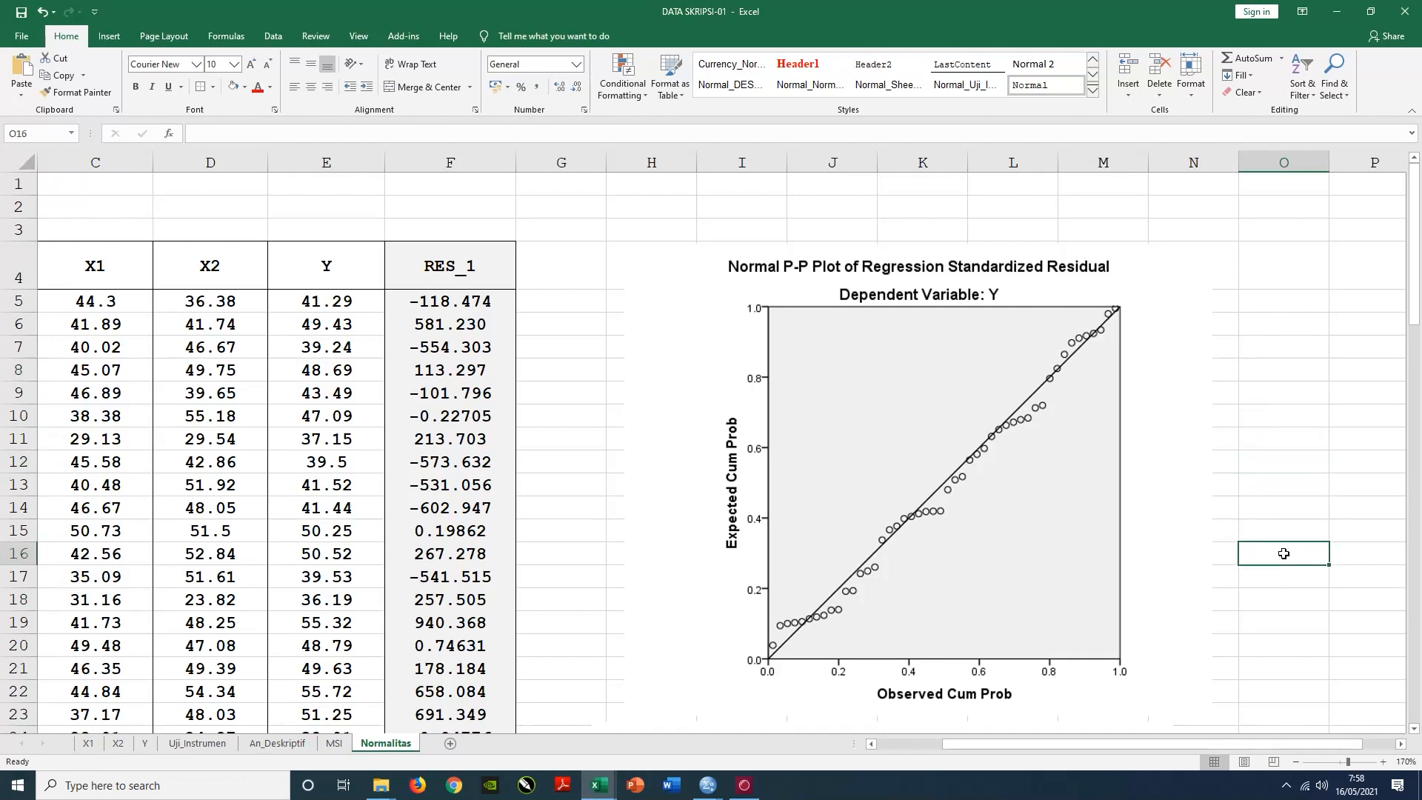
left_click(1304, 597)
left_click(1316, 645)
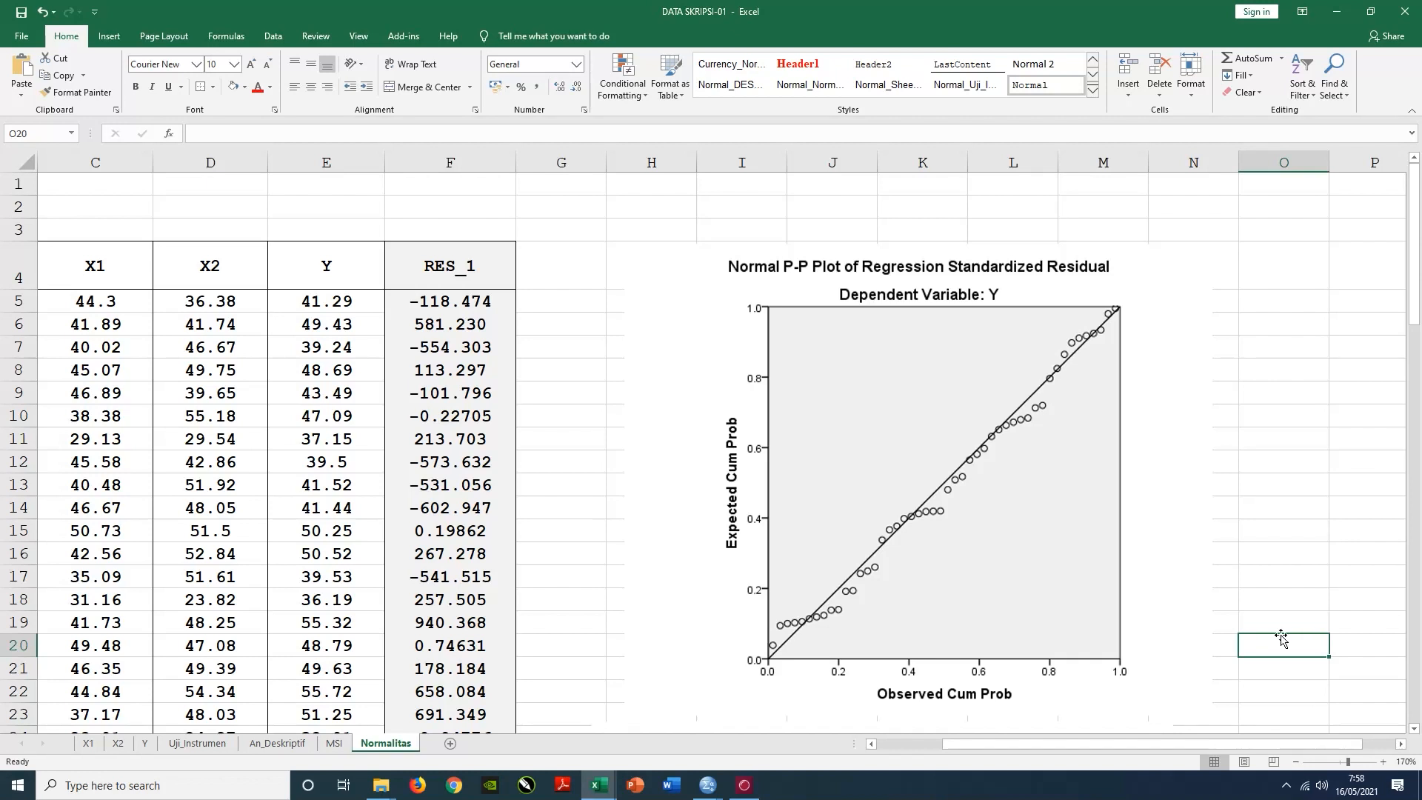
- Nudge the Normal P-P Plot picture slightly left, closer to the start of column H, and deselect it
left_click(822, 379)
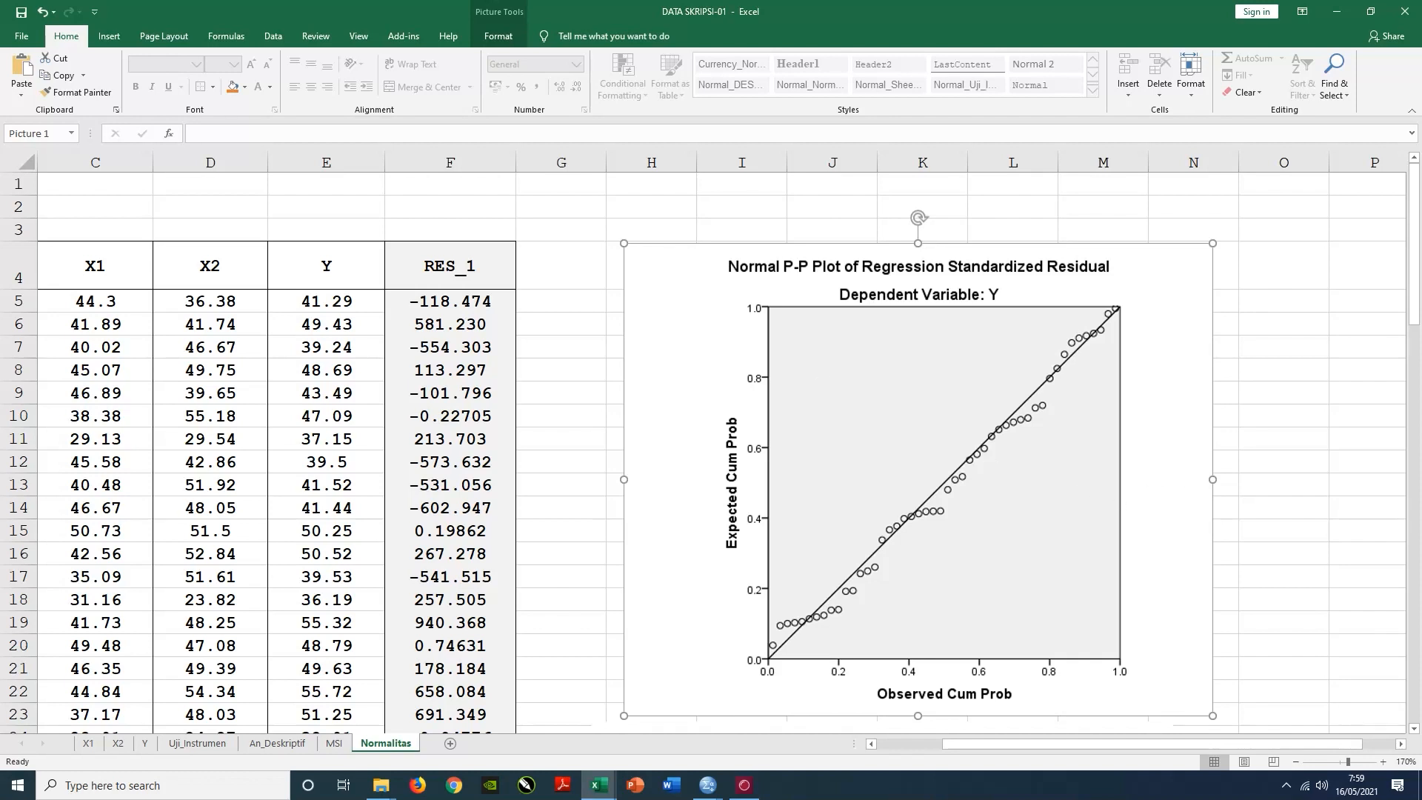
left_click_drag(1137, 277, 1123, 275)
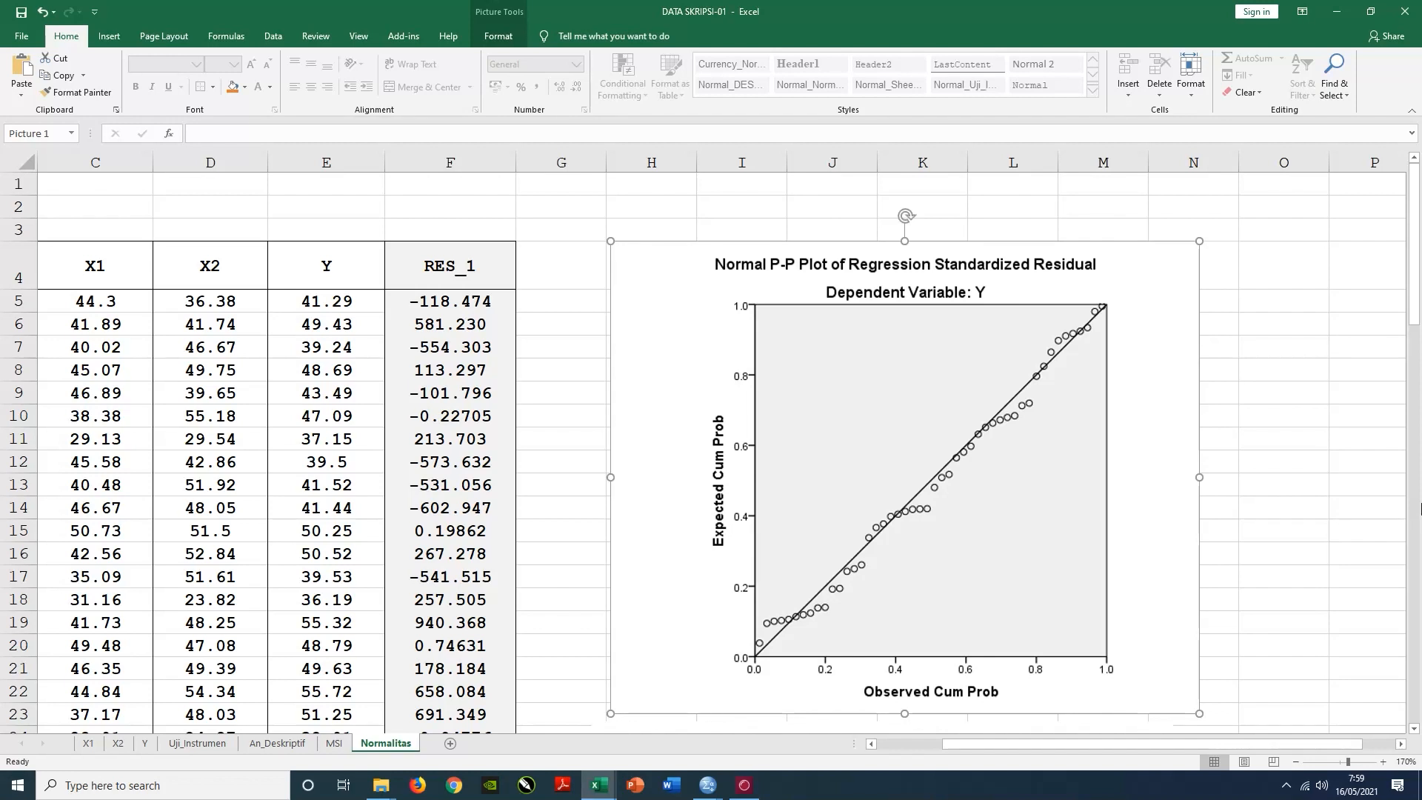
left_click(1284, 444)
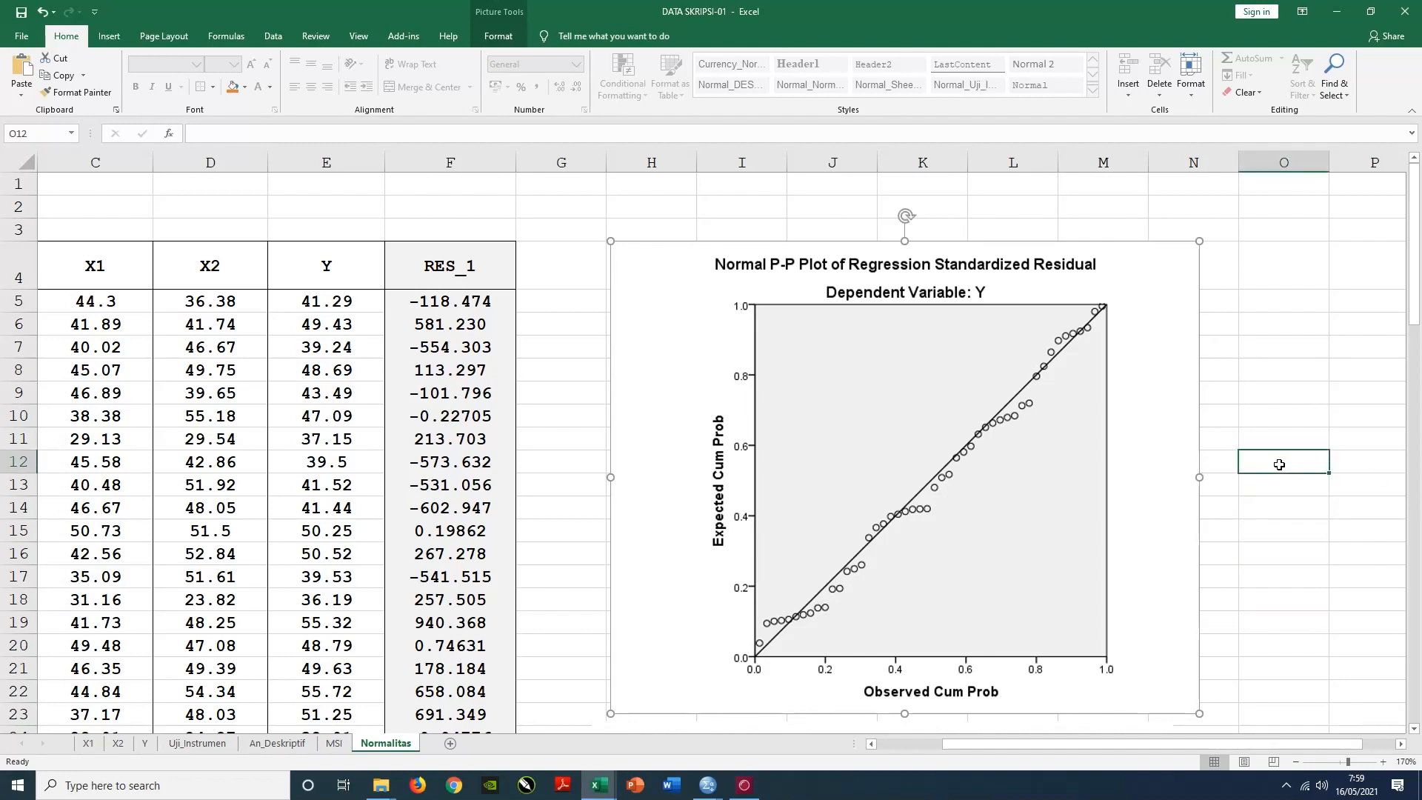
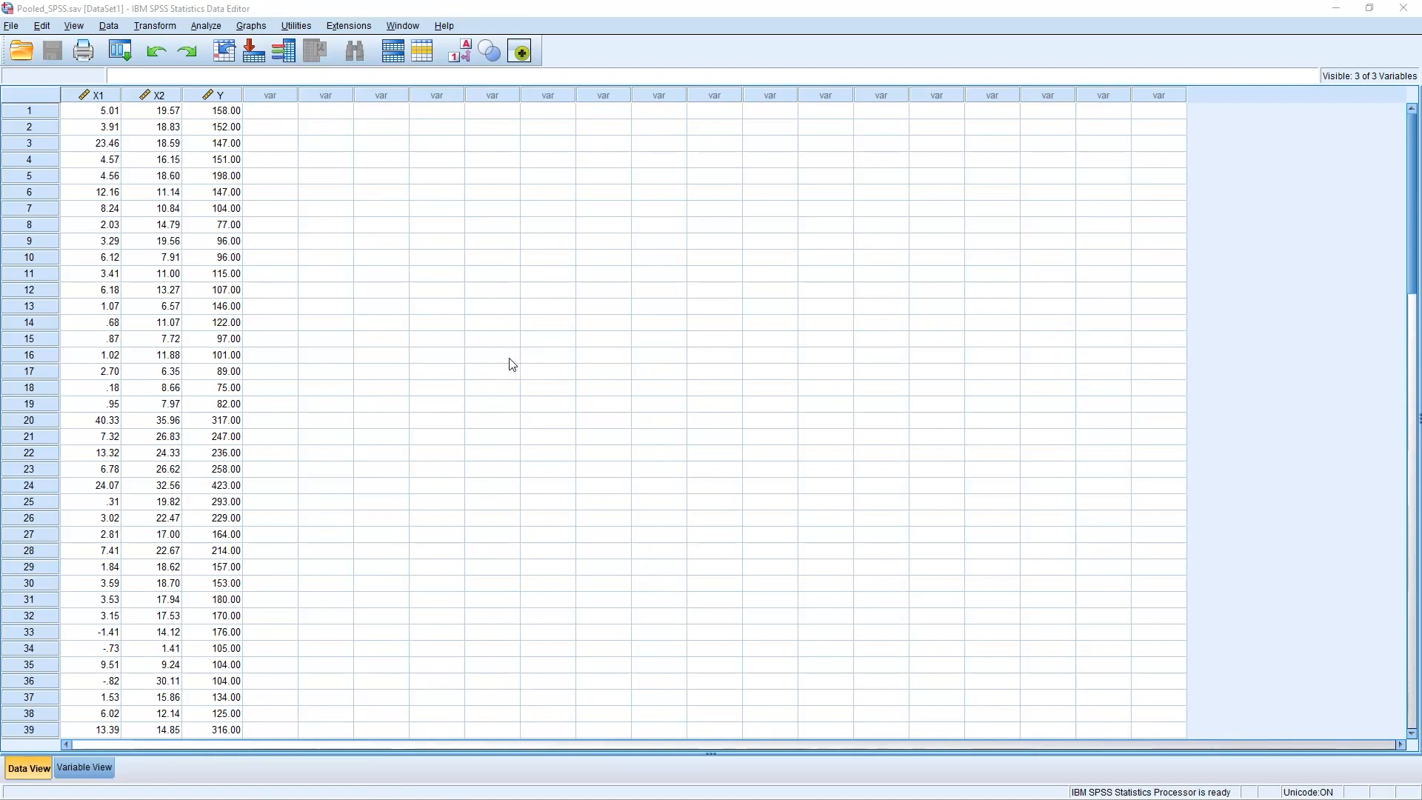
- In SPSS, open Linear Regression and add R squared change, descriptives, part and partial correlations, collinearity diagnostics and Durbin-Watson to the statistics
left_click(204, 28)
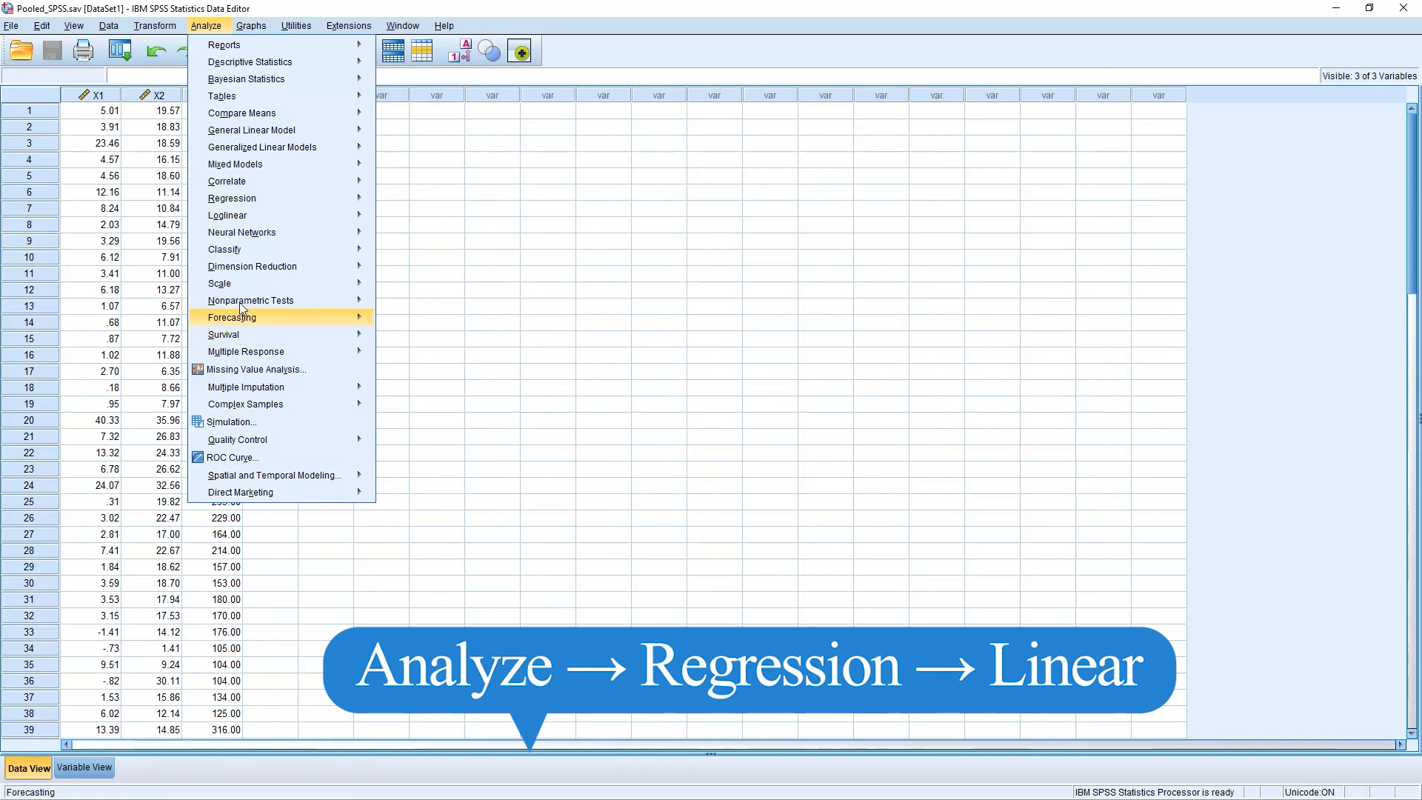
mouse_move(250, 206)
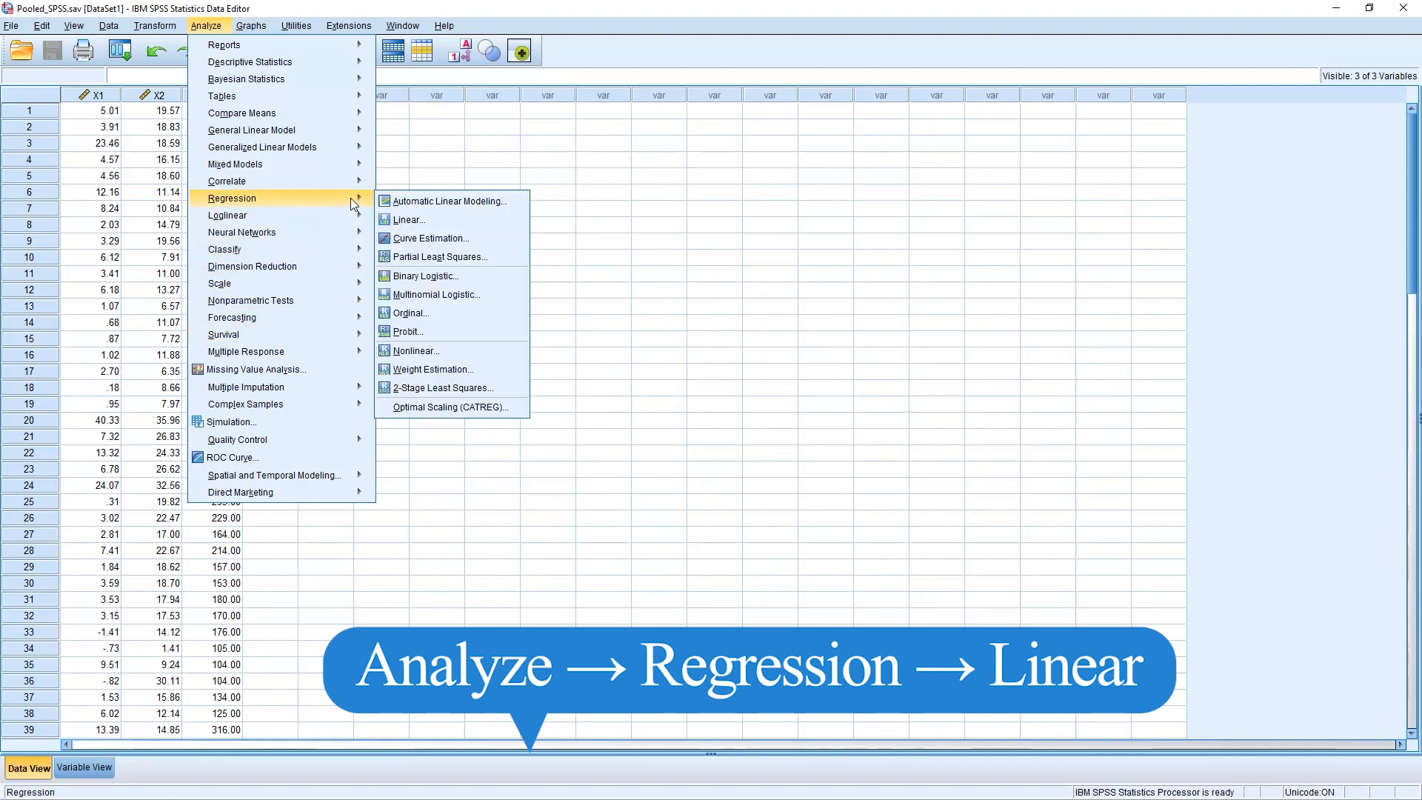
left_click(445, 218)
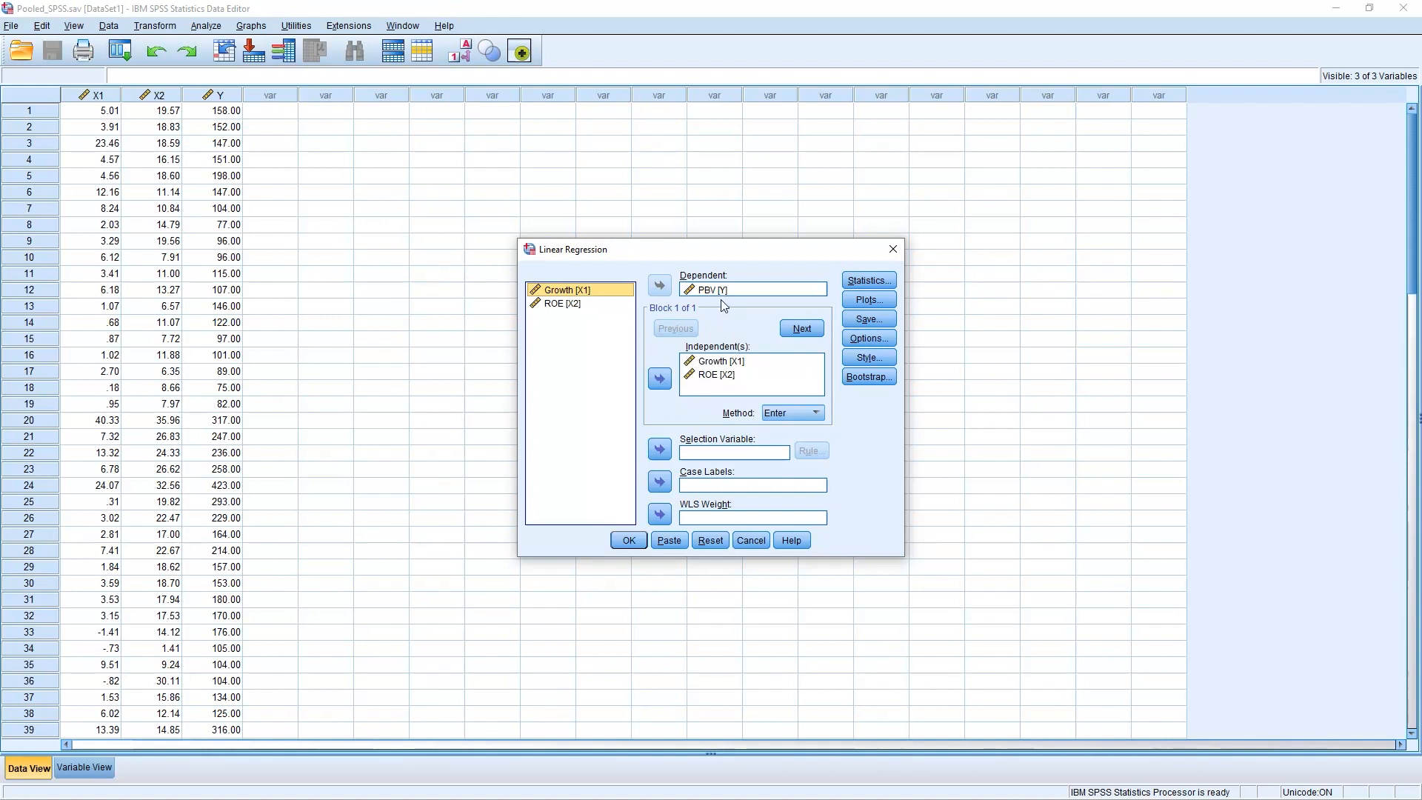
left_click(876, 281)
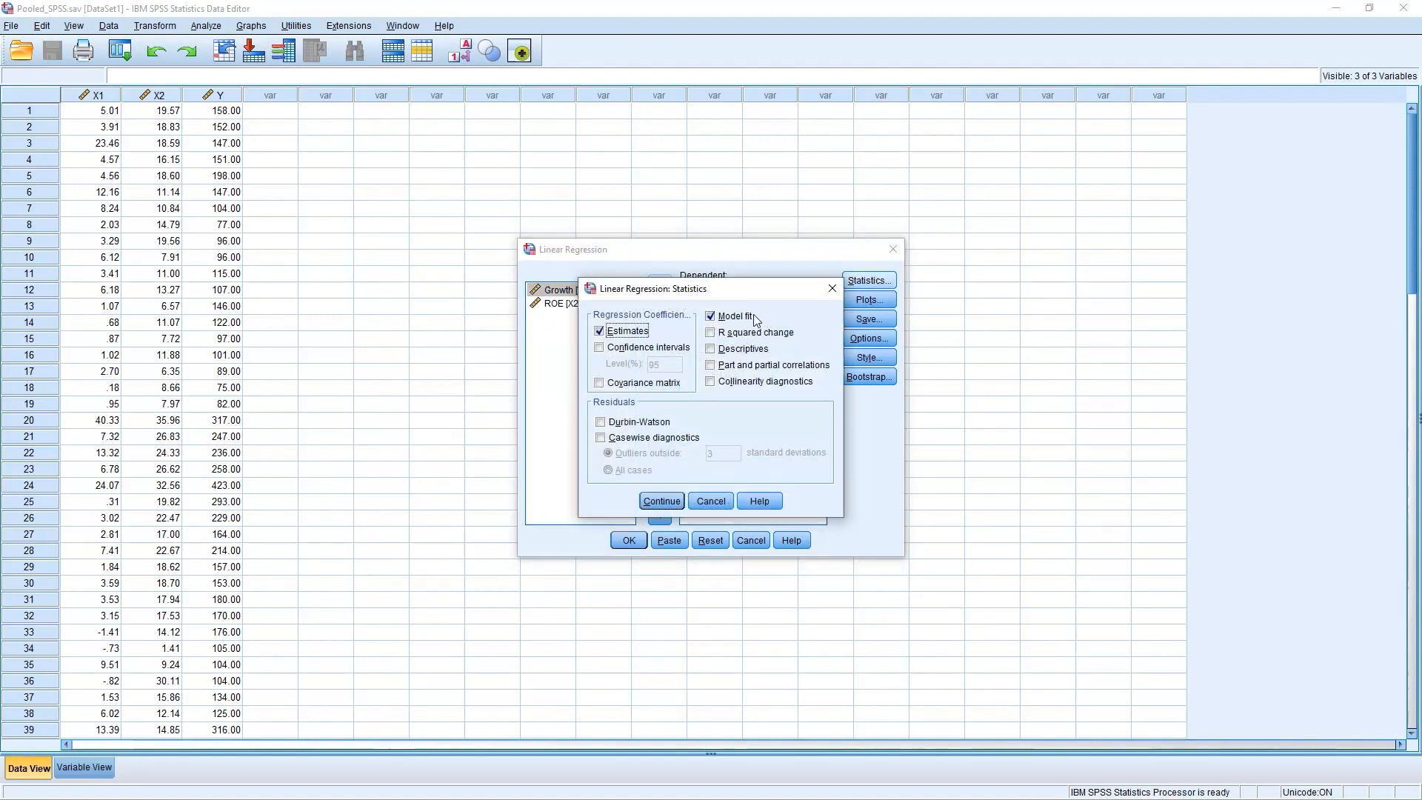
left_click(725, 335)
left_click(735, 354)
left_click(739, 367)
left_click(734, 384)
left_click(606, 425)
left_click(656, 504)
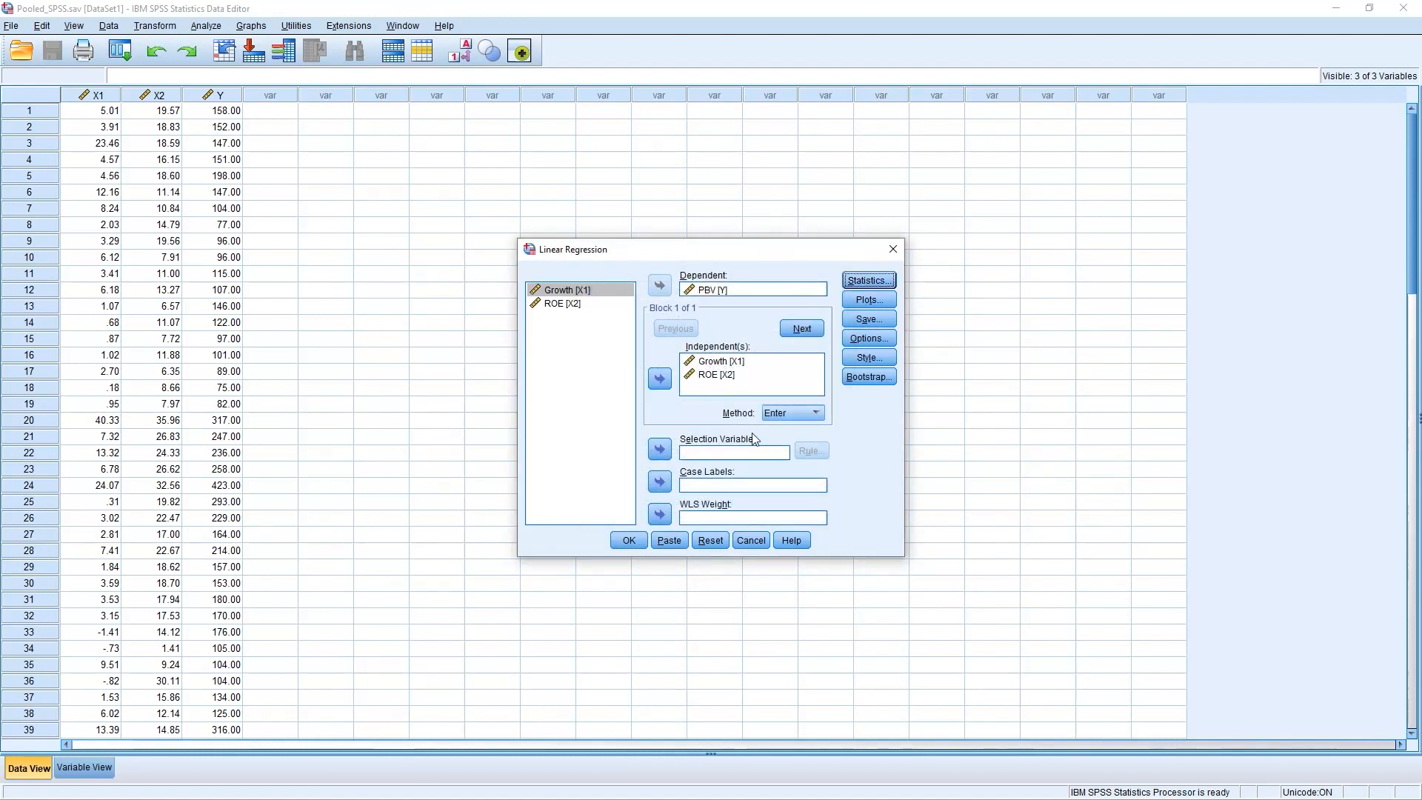
- Check that the regression plots use *SRESID as Y and *ZPRED as X, with histogram and normal probability plot enabled
left_click(850, 299)
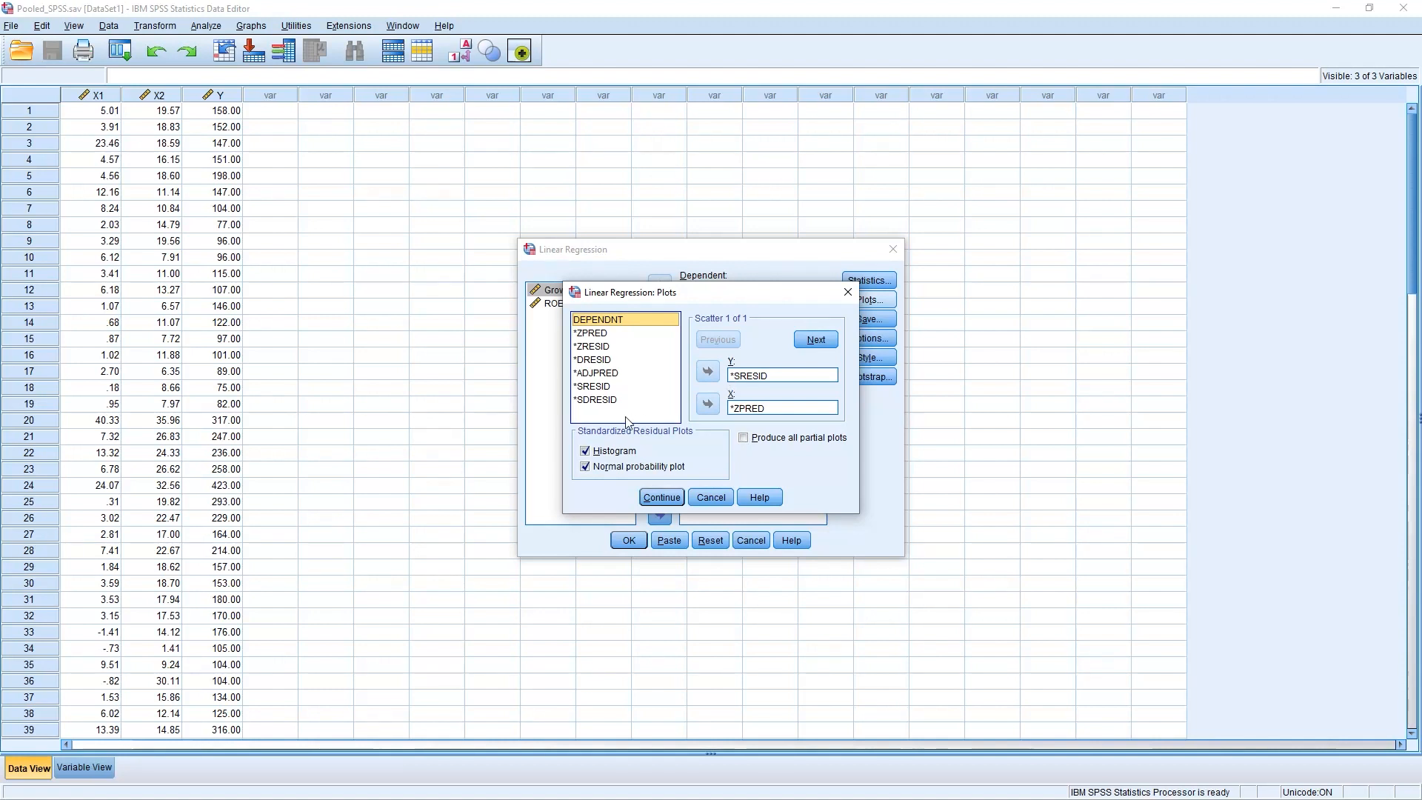
left_click(601, 333)
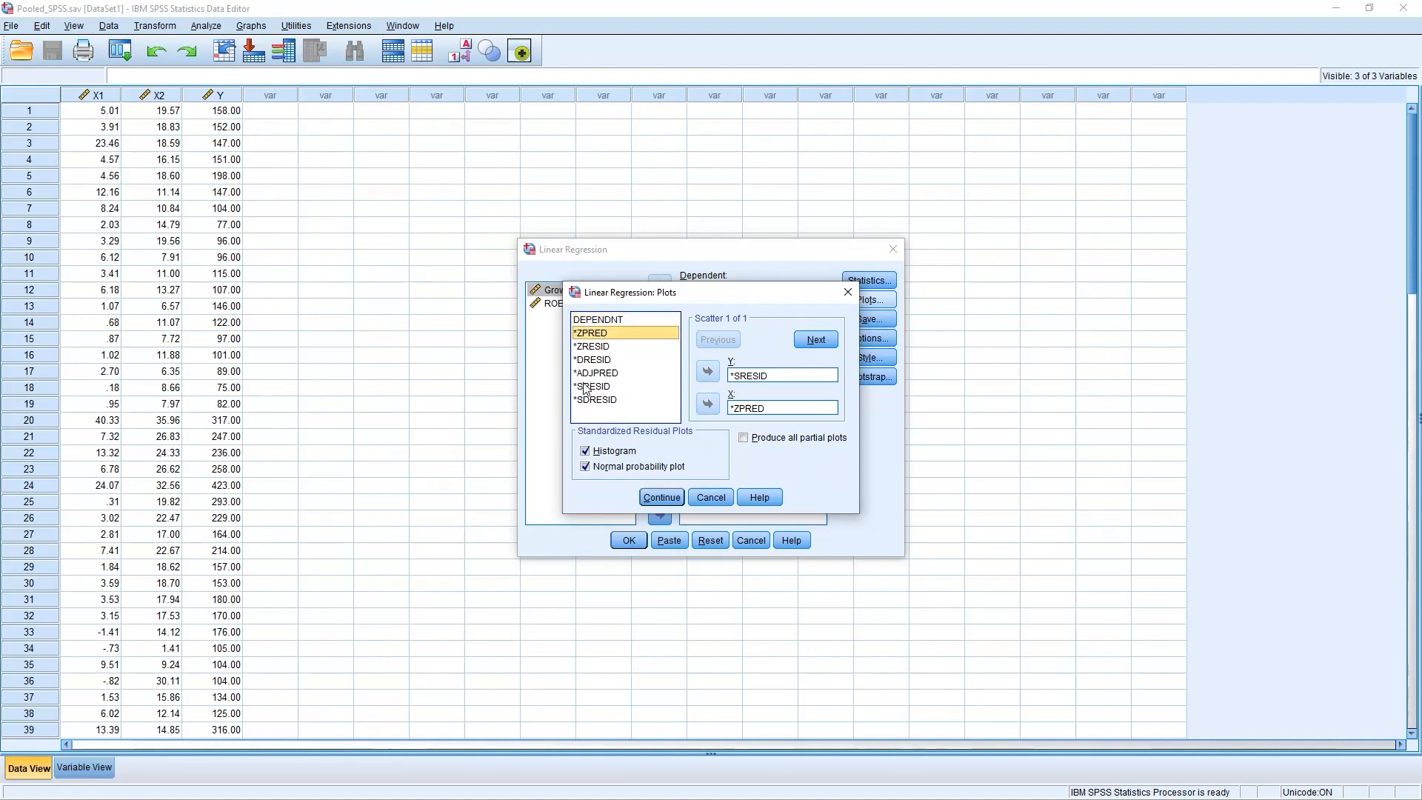
left_click(613, 387)
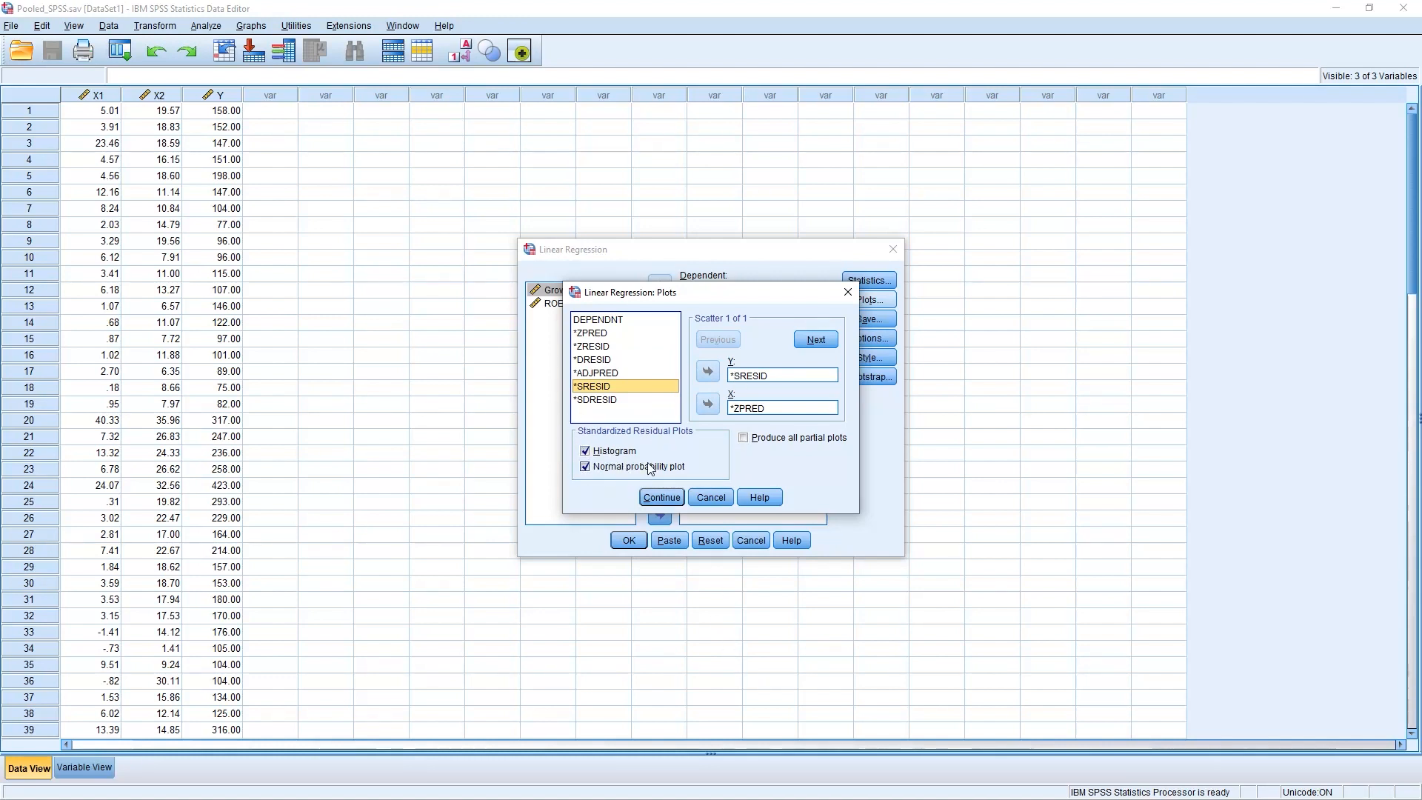
left_click(663, 498)
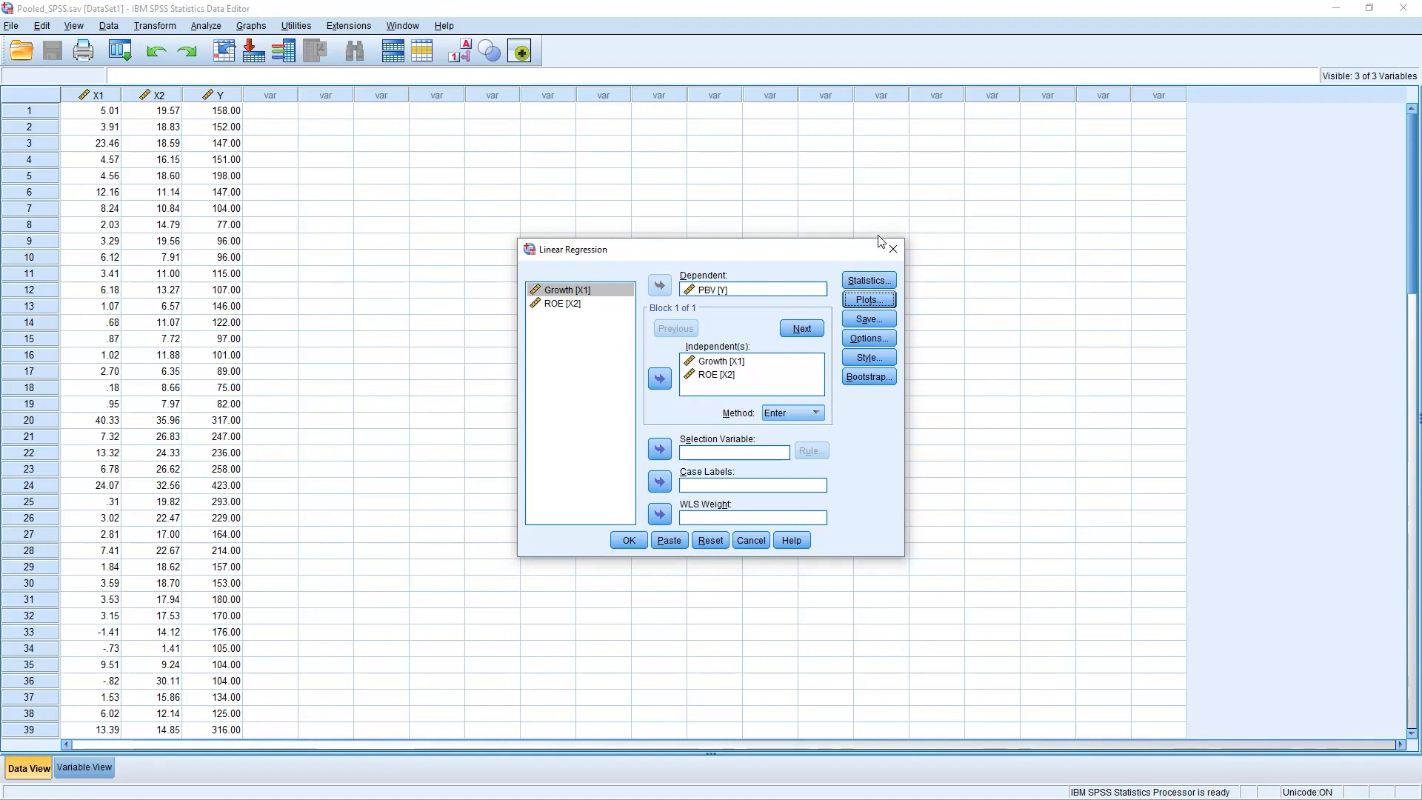
- Save the unstandardized residuals as a new variable and run the linear regression of PBV on Growth and ROE
left_click(865, 320)
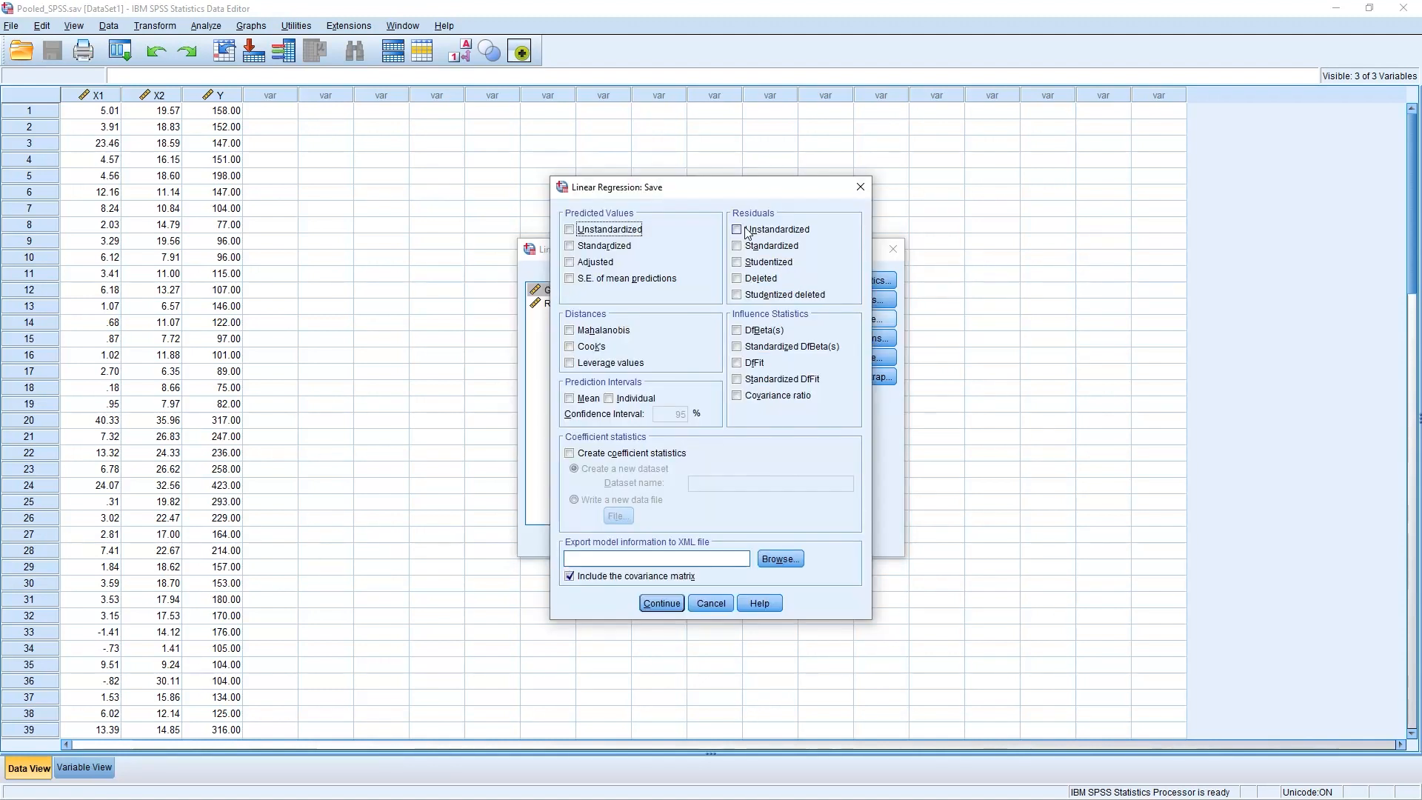
left_click(753, 235)
left_click(670, 603)
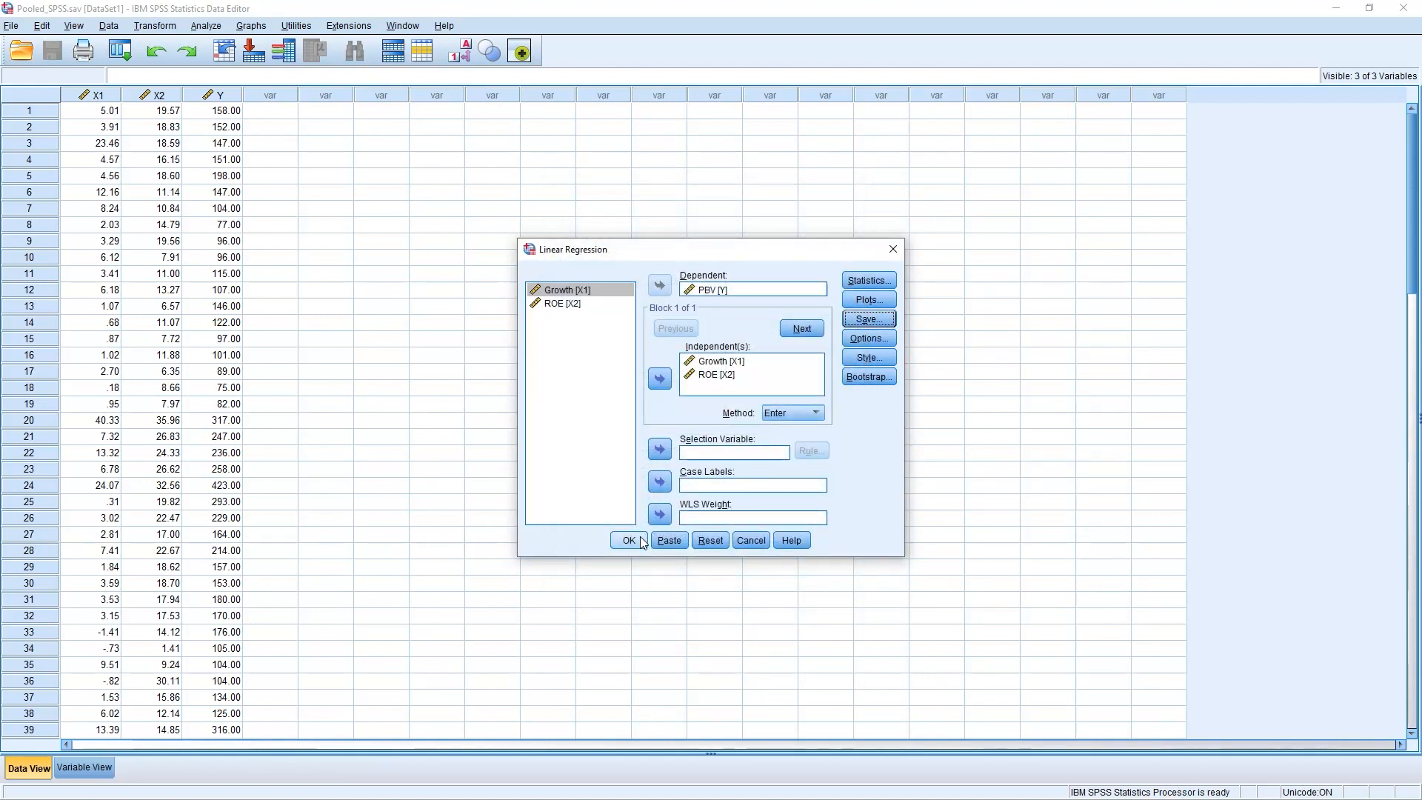
left_click(628, 540)
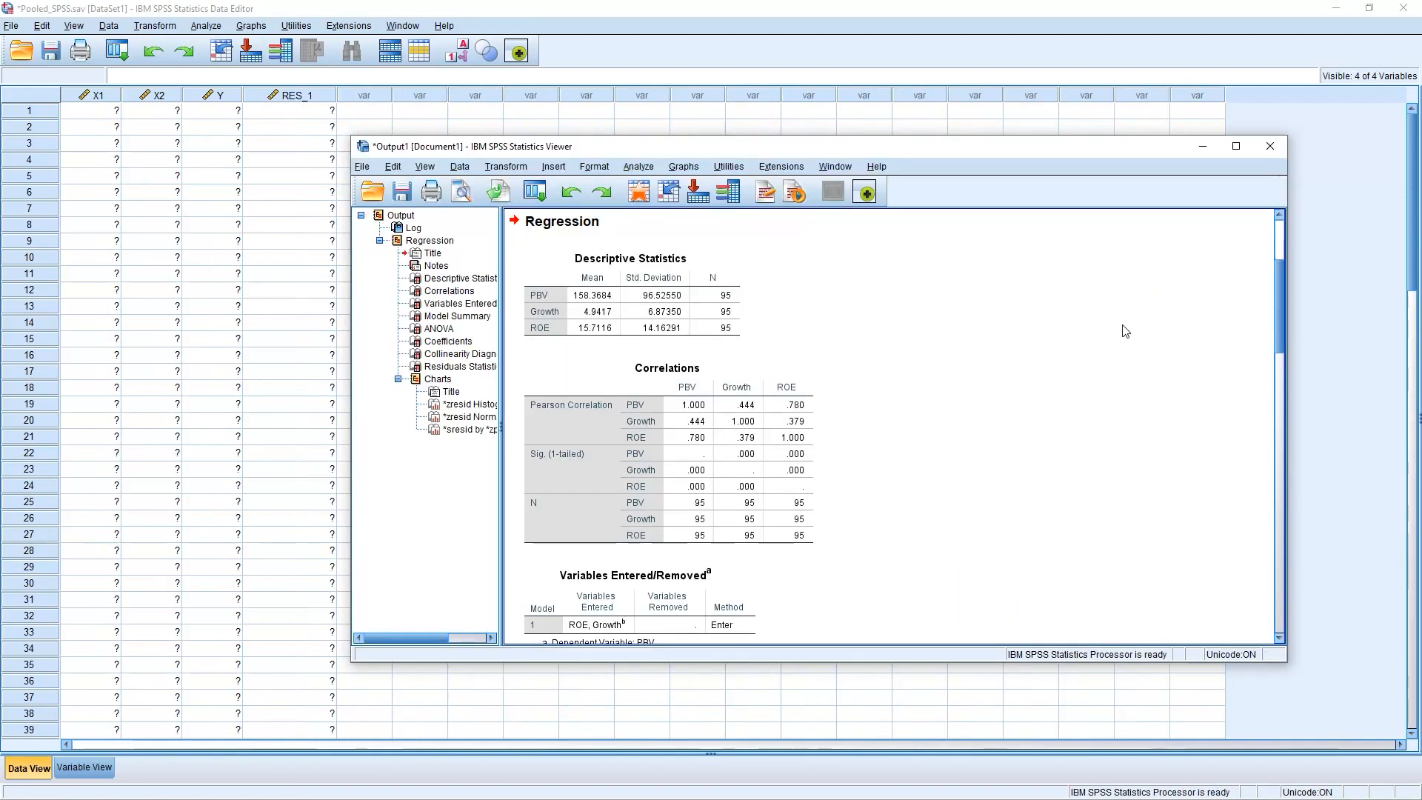
- Examine the regression output, covering the Model Summary, ANOVA, Coefficients and Collinearity Diagnostics tables, the scatterplot and the Normal P-P Plot
scroll(1103, 355, "down", 8)
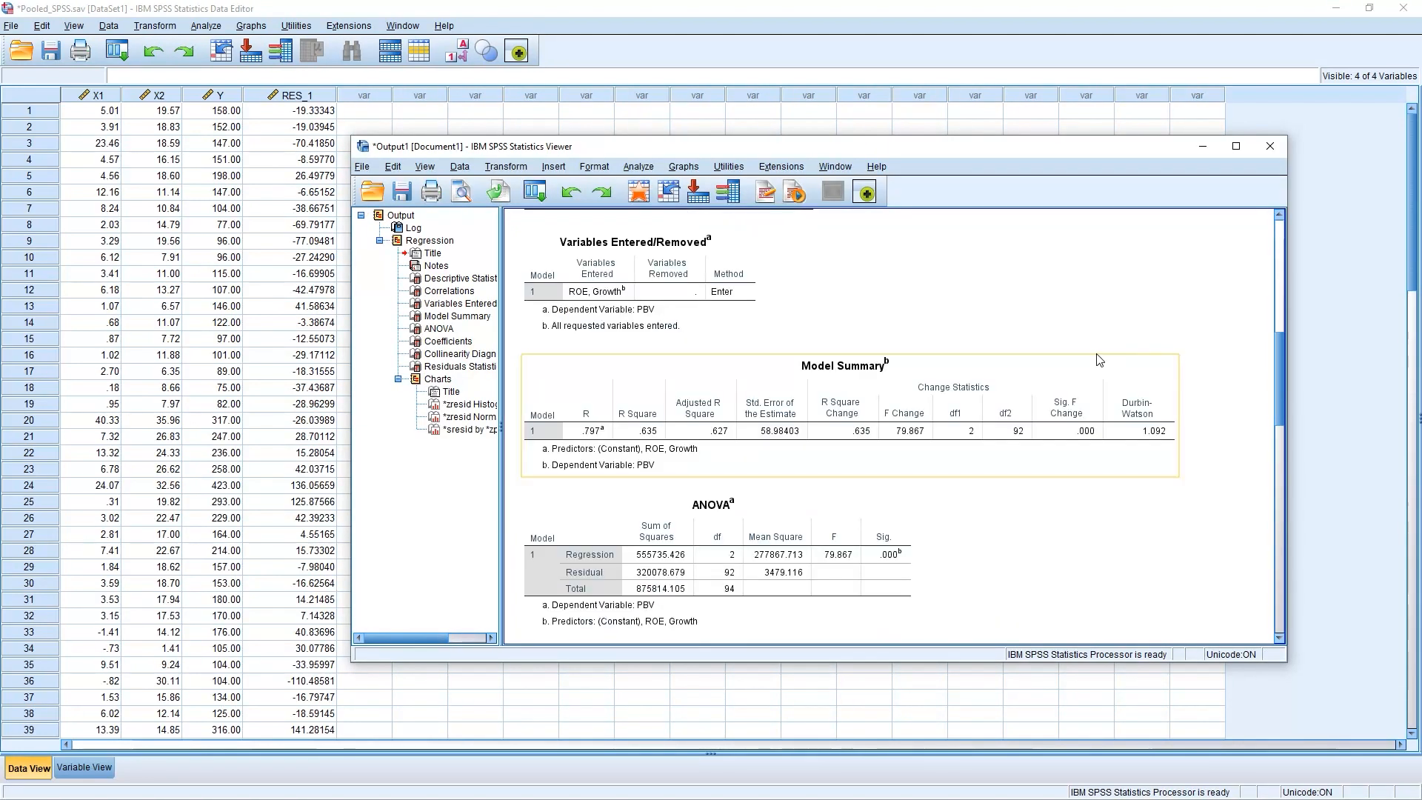
scroll(1099, 359, "up", 2)
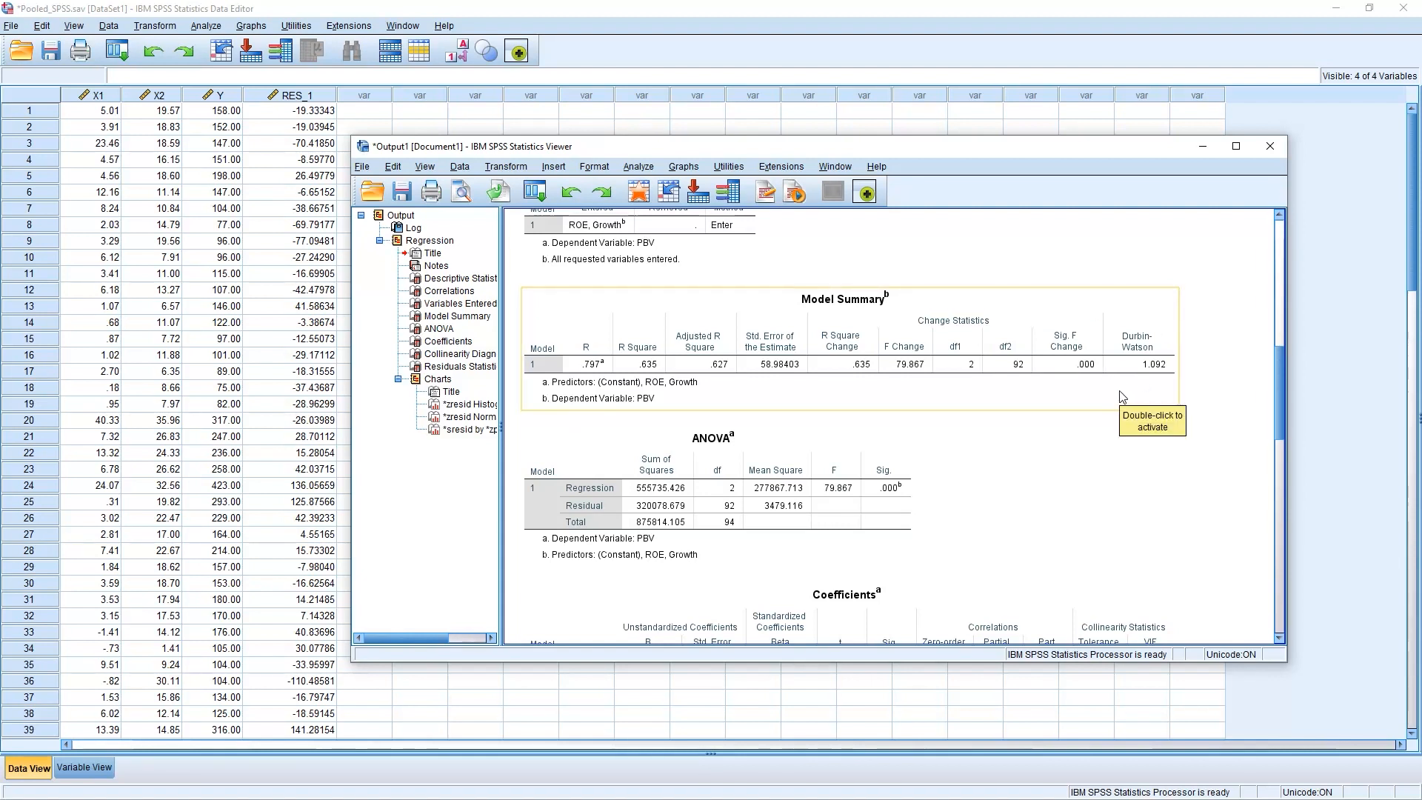
scroll(1114, 393, "down", 5)
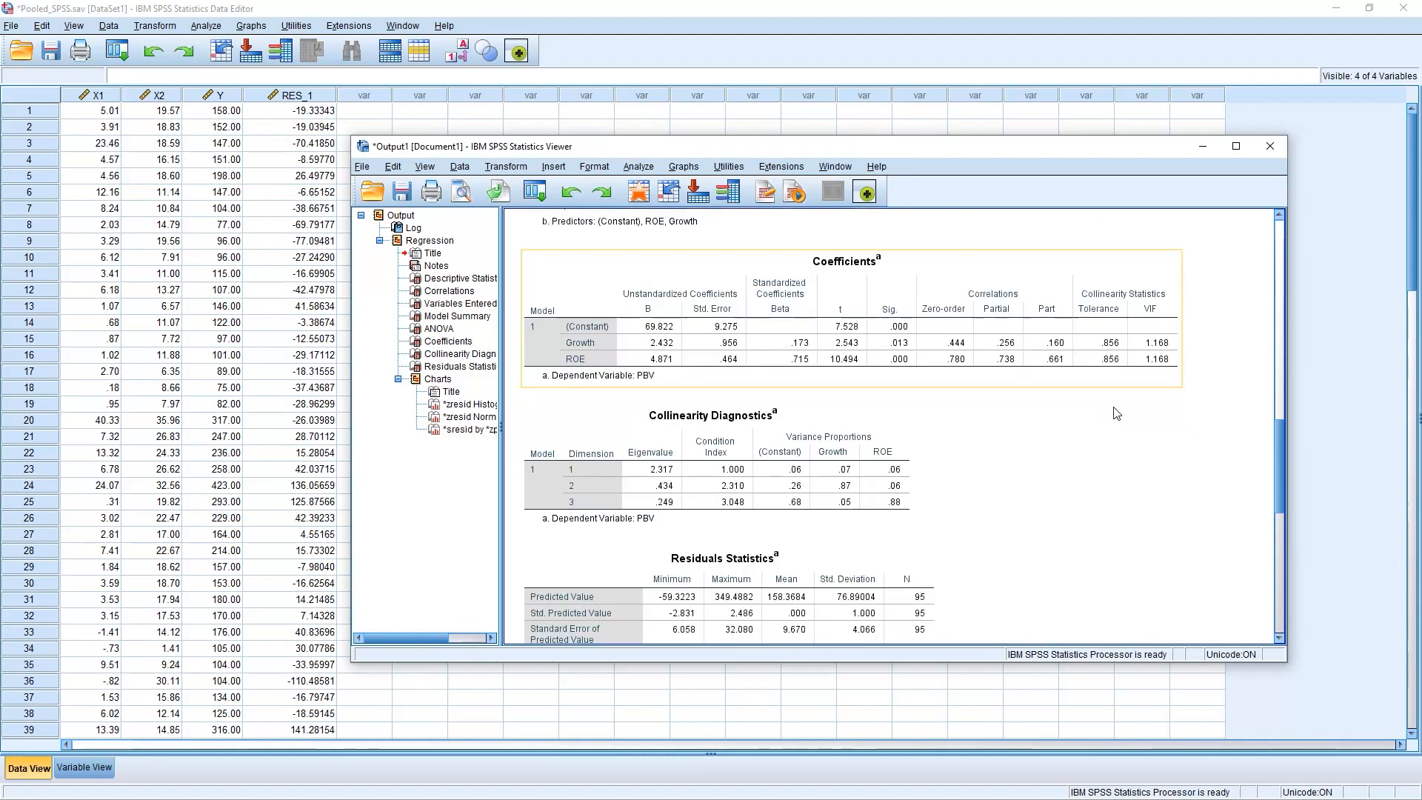
scroll(1115, 393, "down", 5)
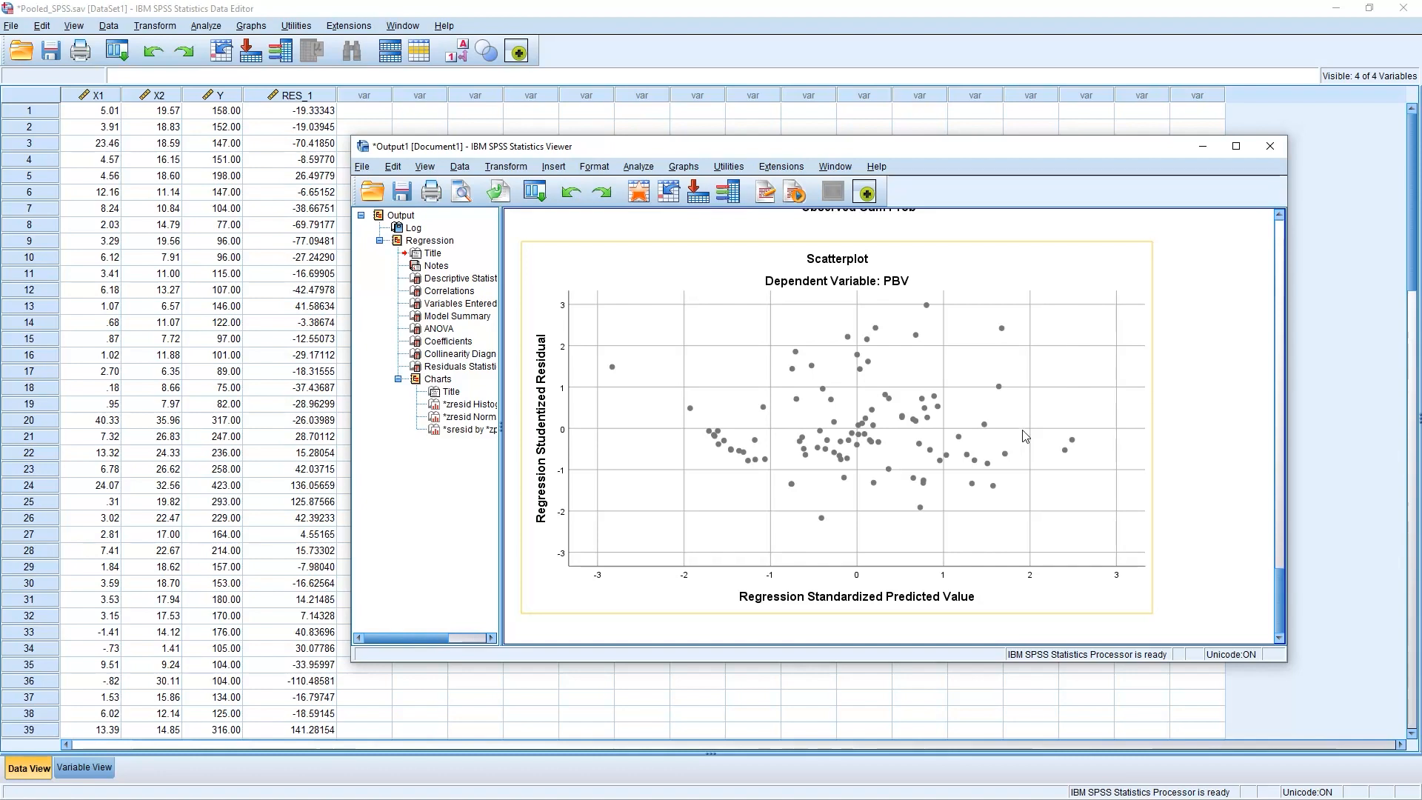
scroll(1022, 435, "up", 5)
scroll(1025, 433, "up", 15)
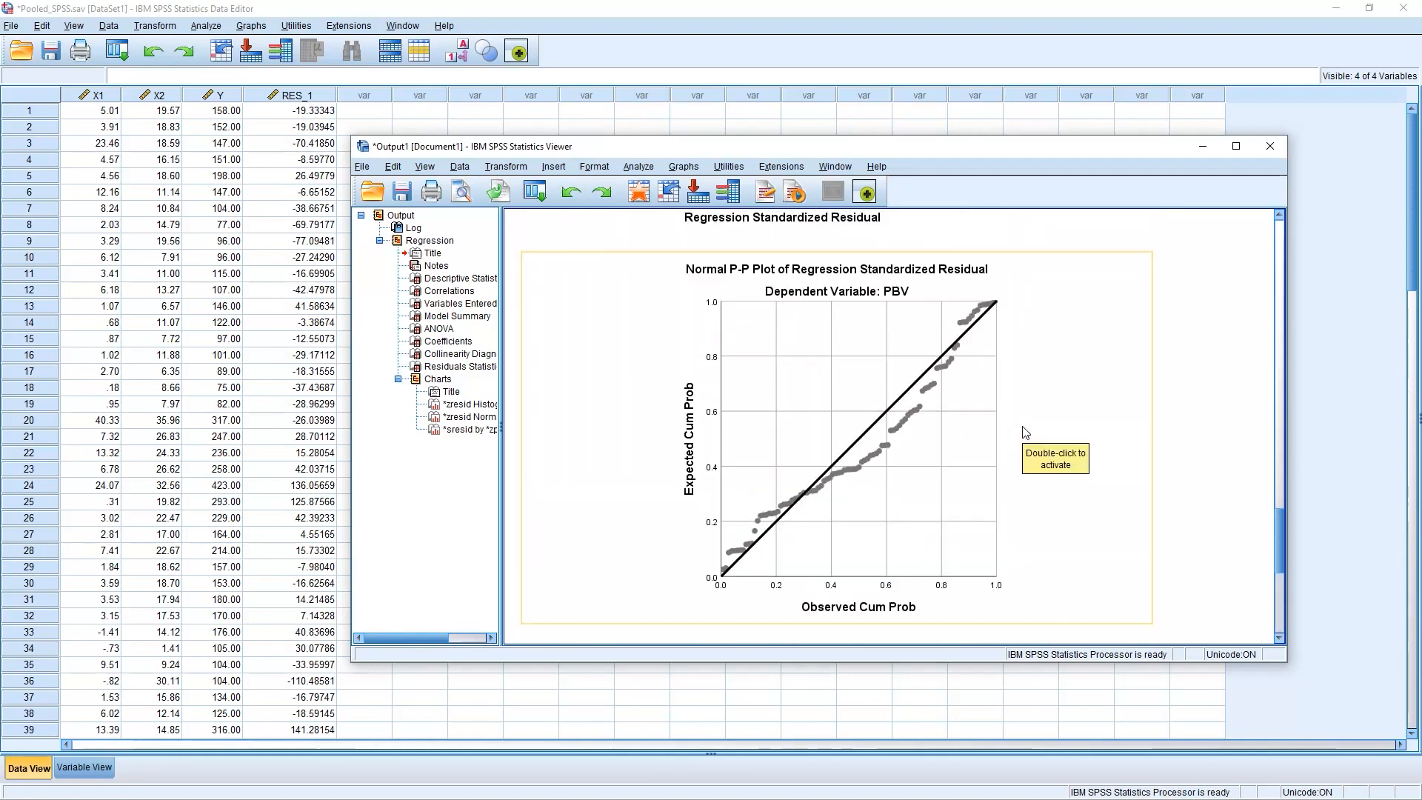
scroll(1025, 429, "up", 2)
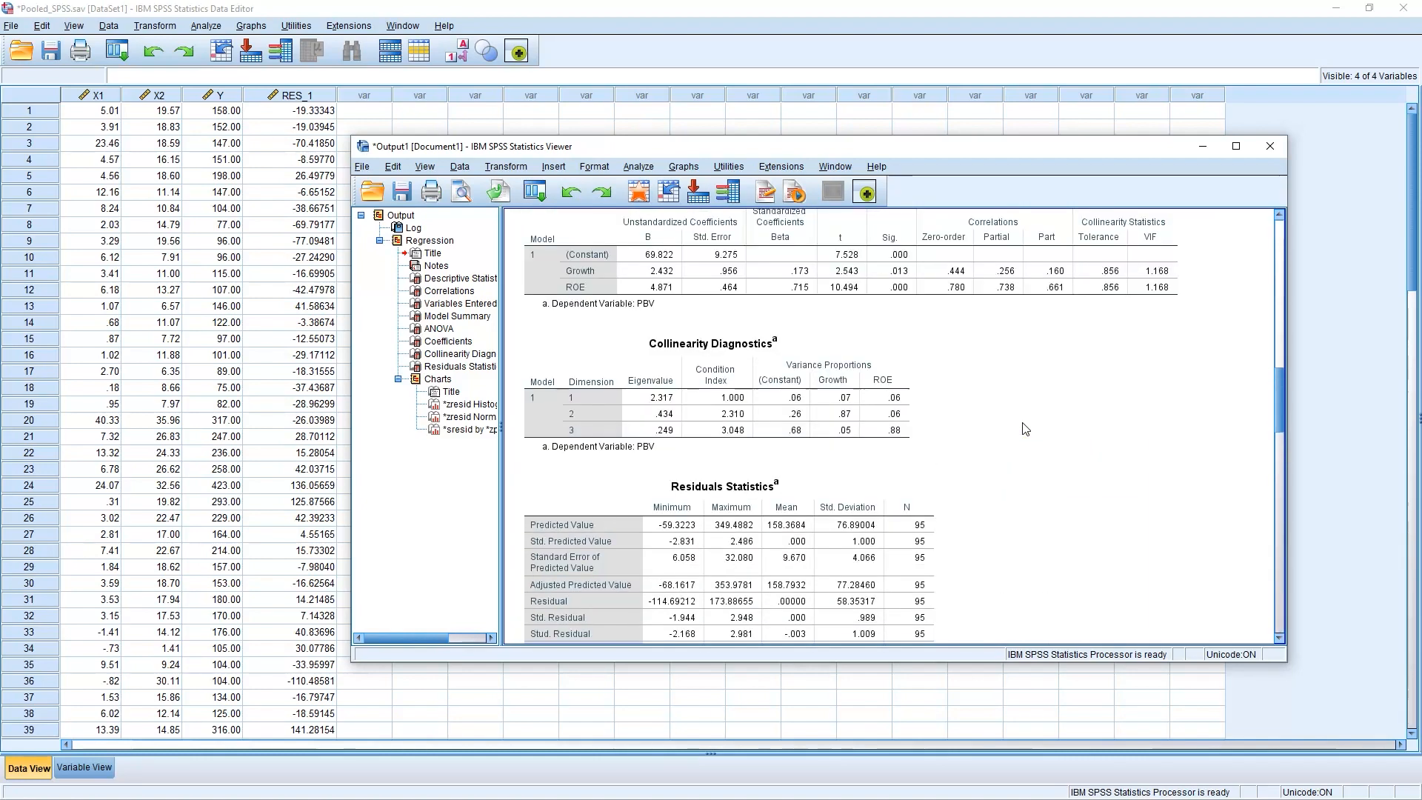
scroll(1025, 426, "up", 2)
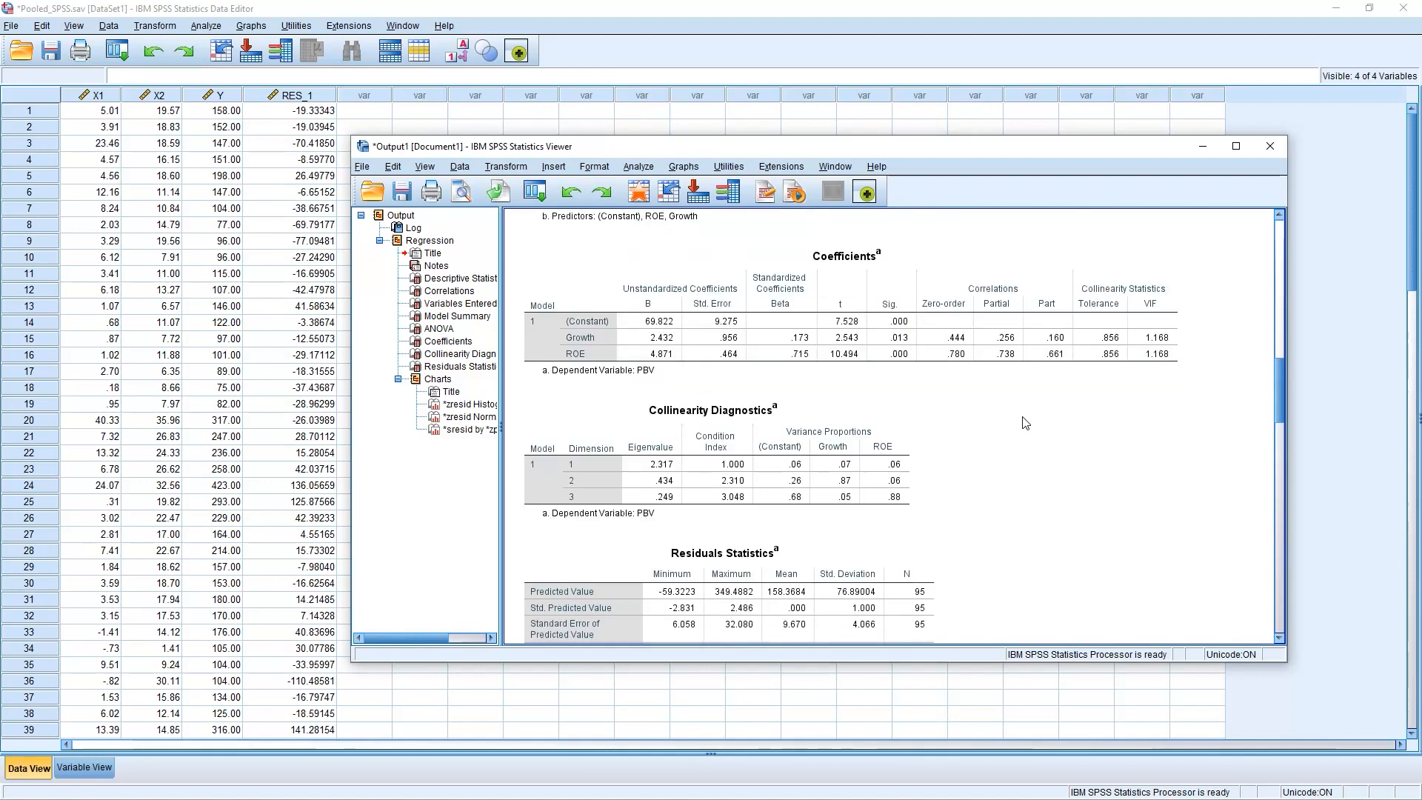